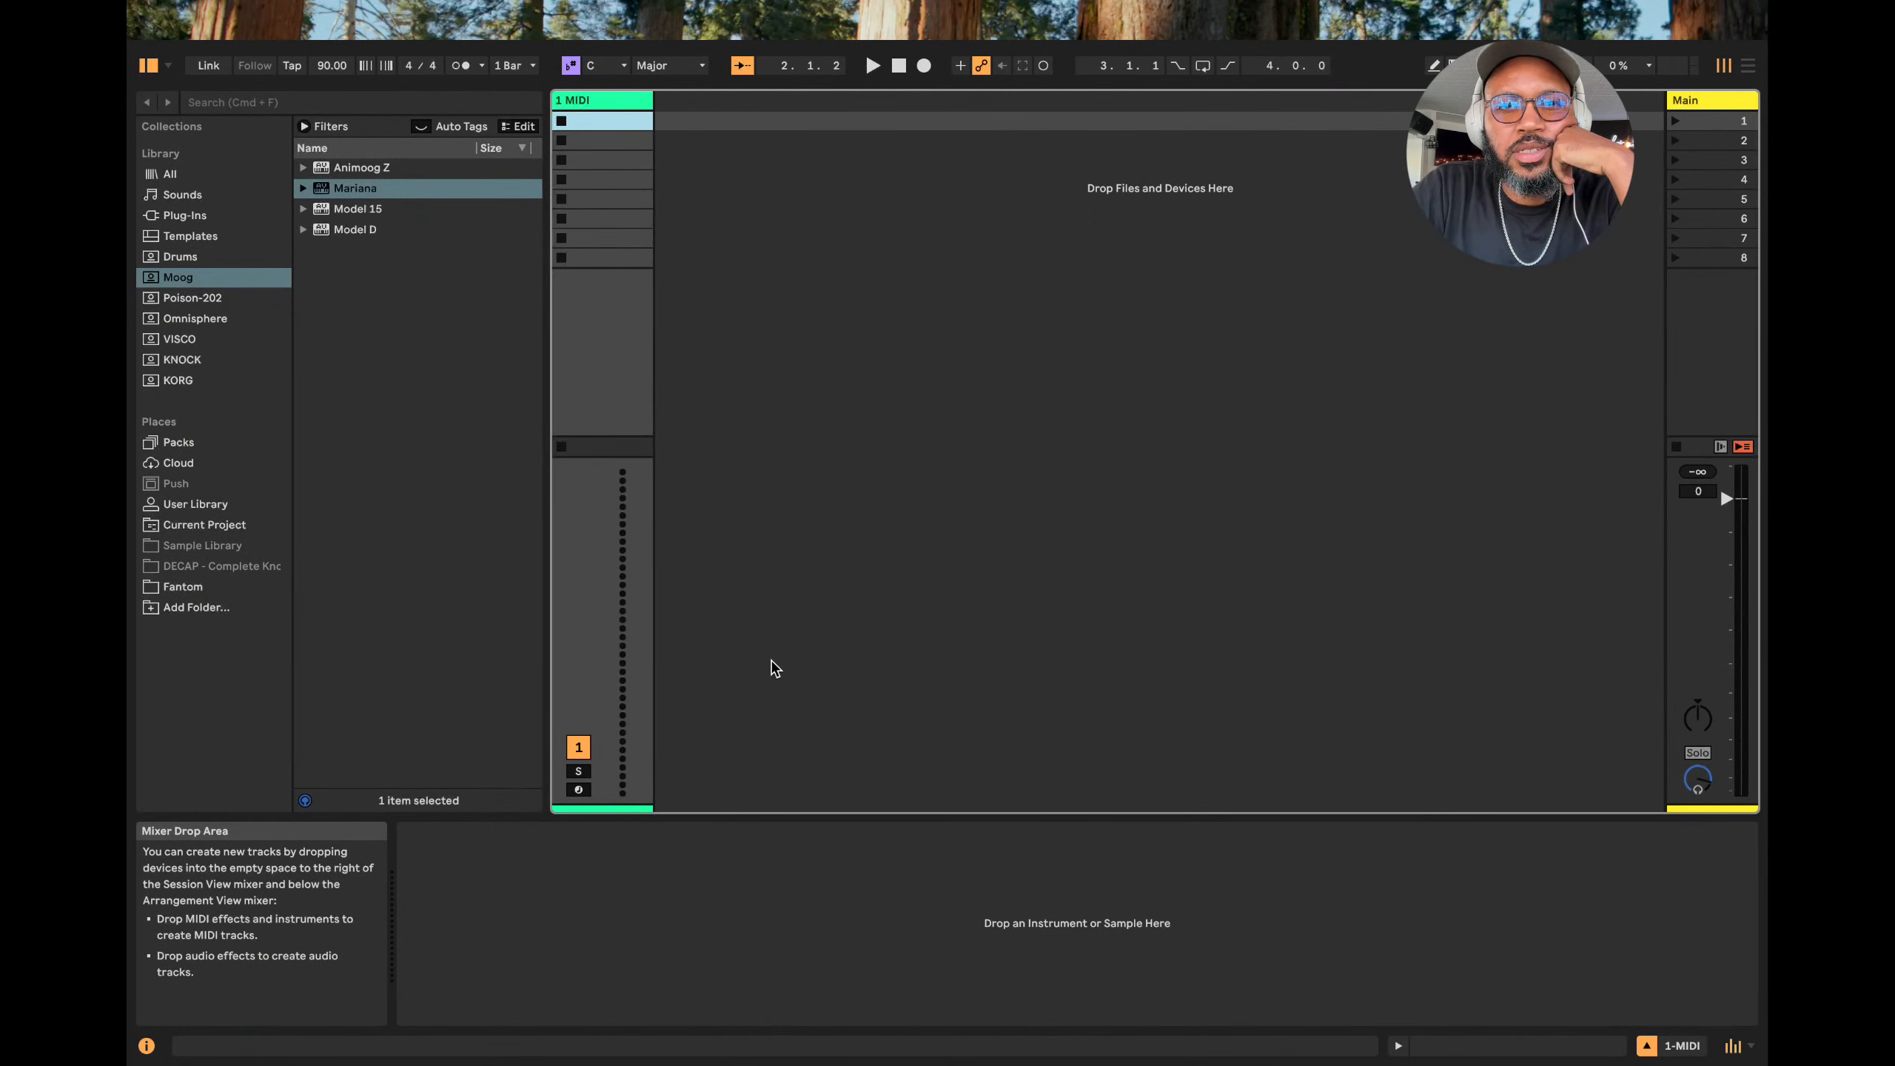
# Set the audio output device to Aggregate Device (0 In, 4 Out) in the settings and close them.
pyautogui.press('super+comma')
pyautogui.click(1080, 325)
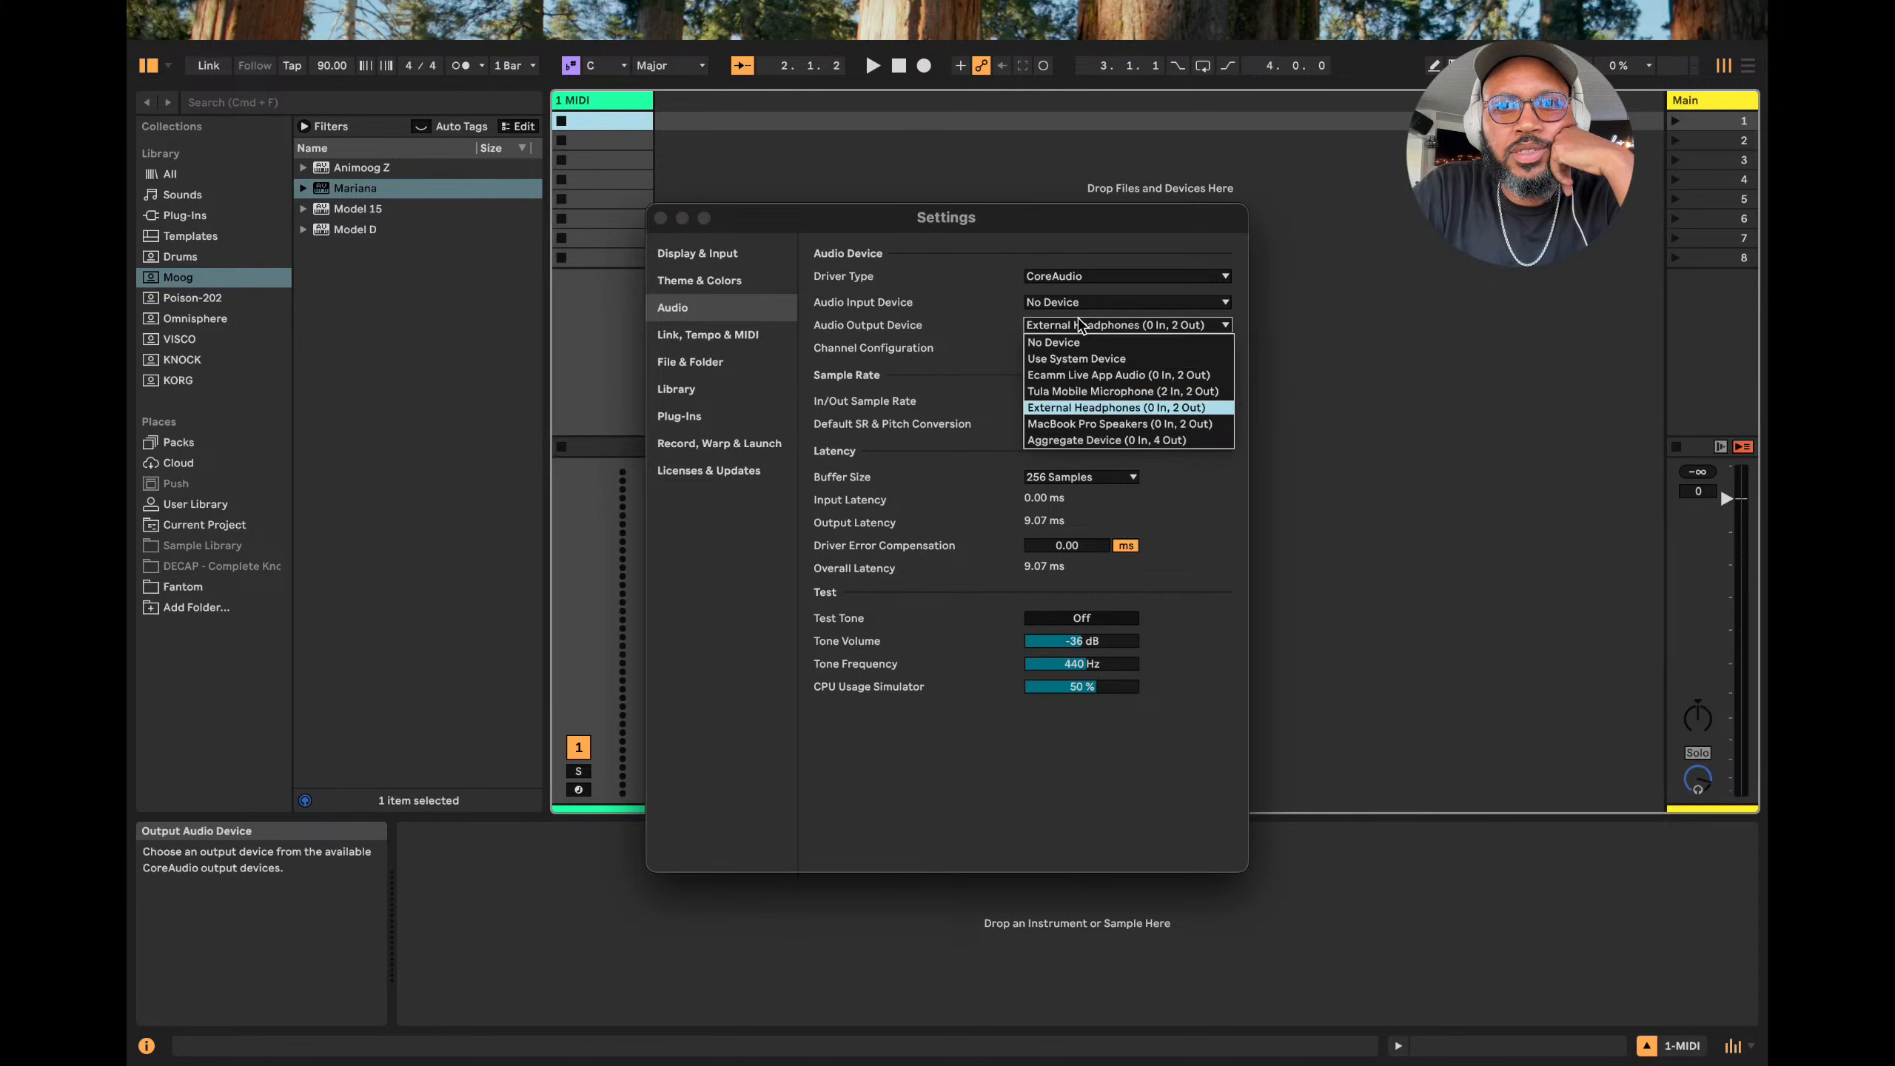
pyautogui.click(1103, 440)
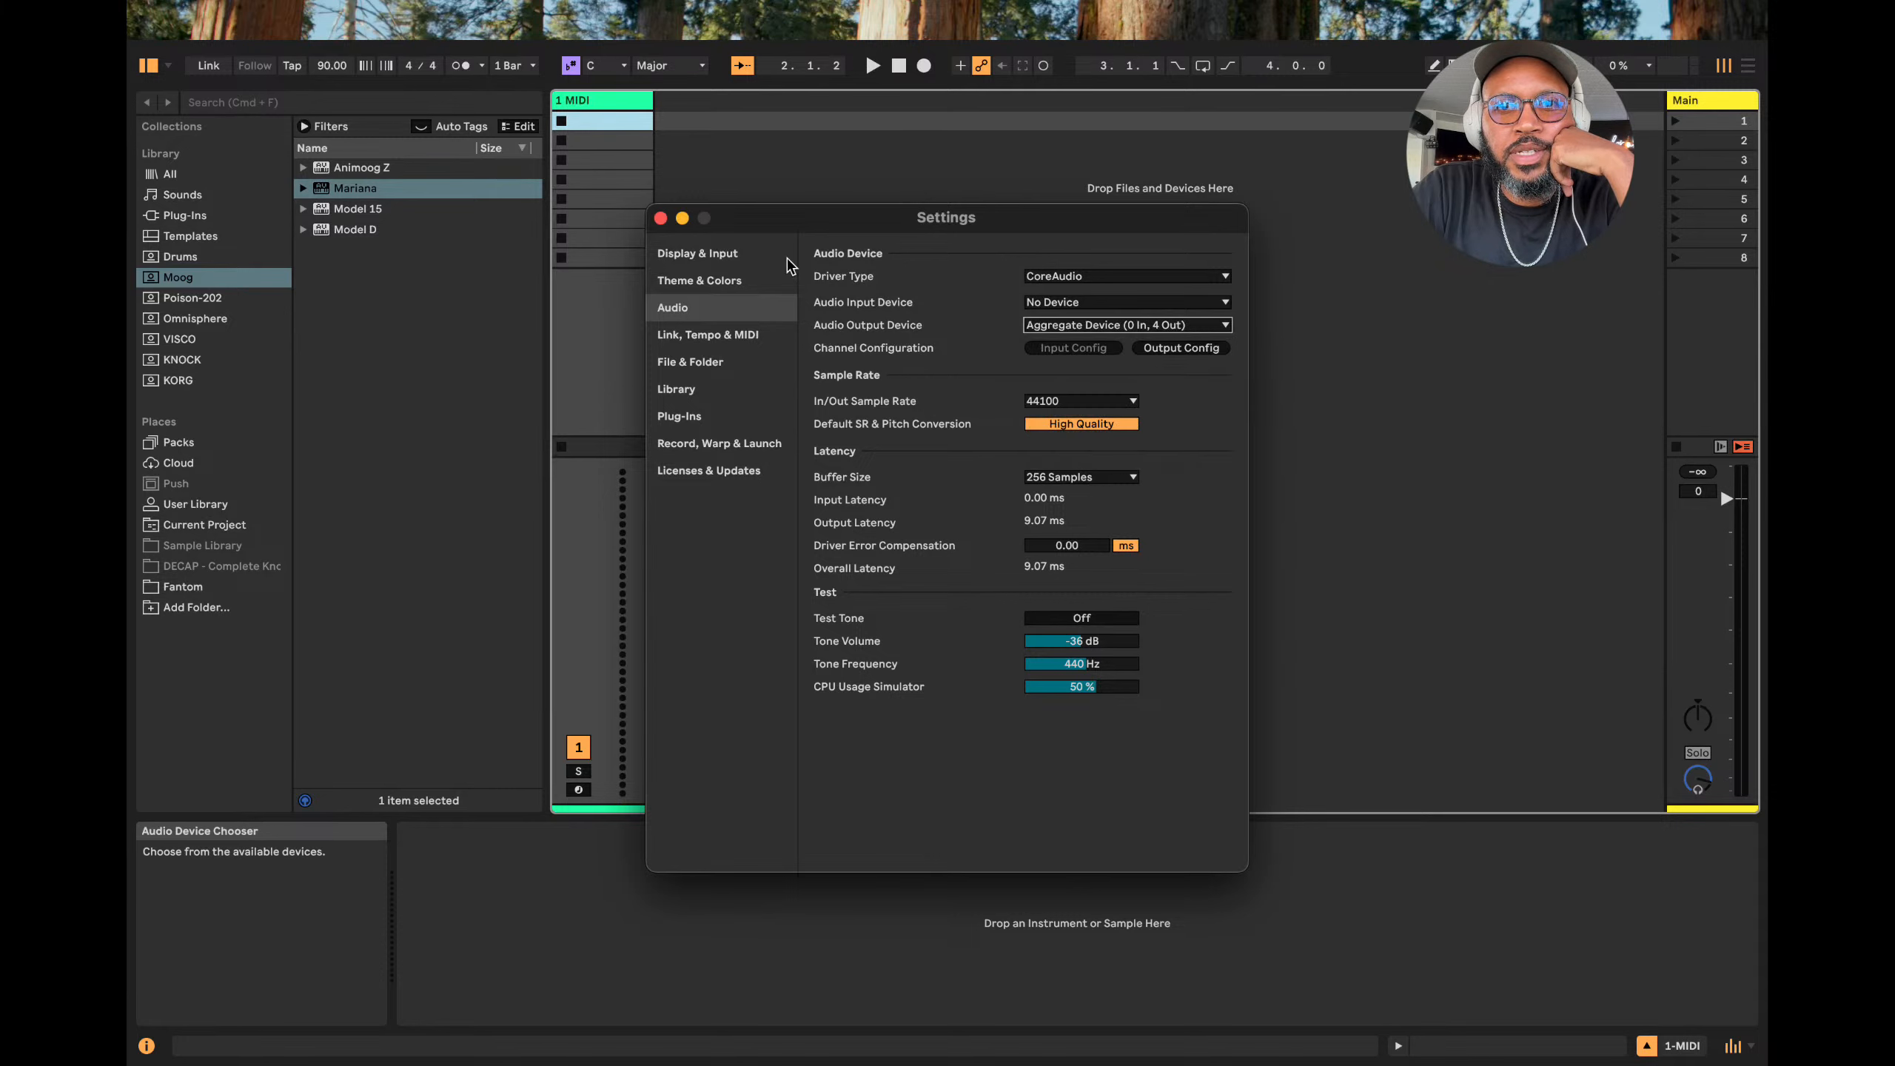
pyautogui.click(660, 217)
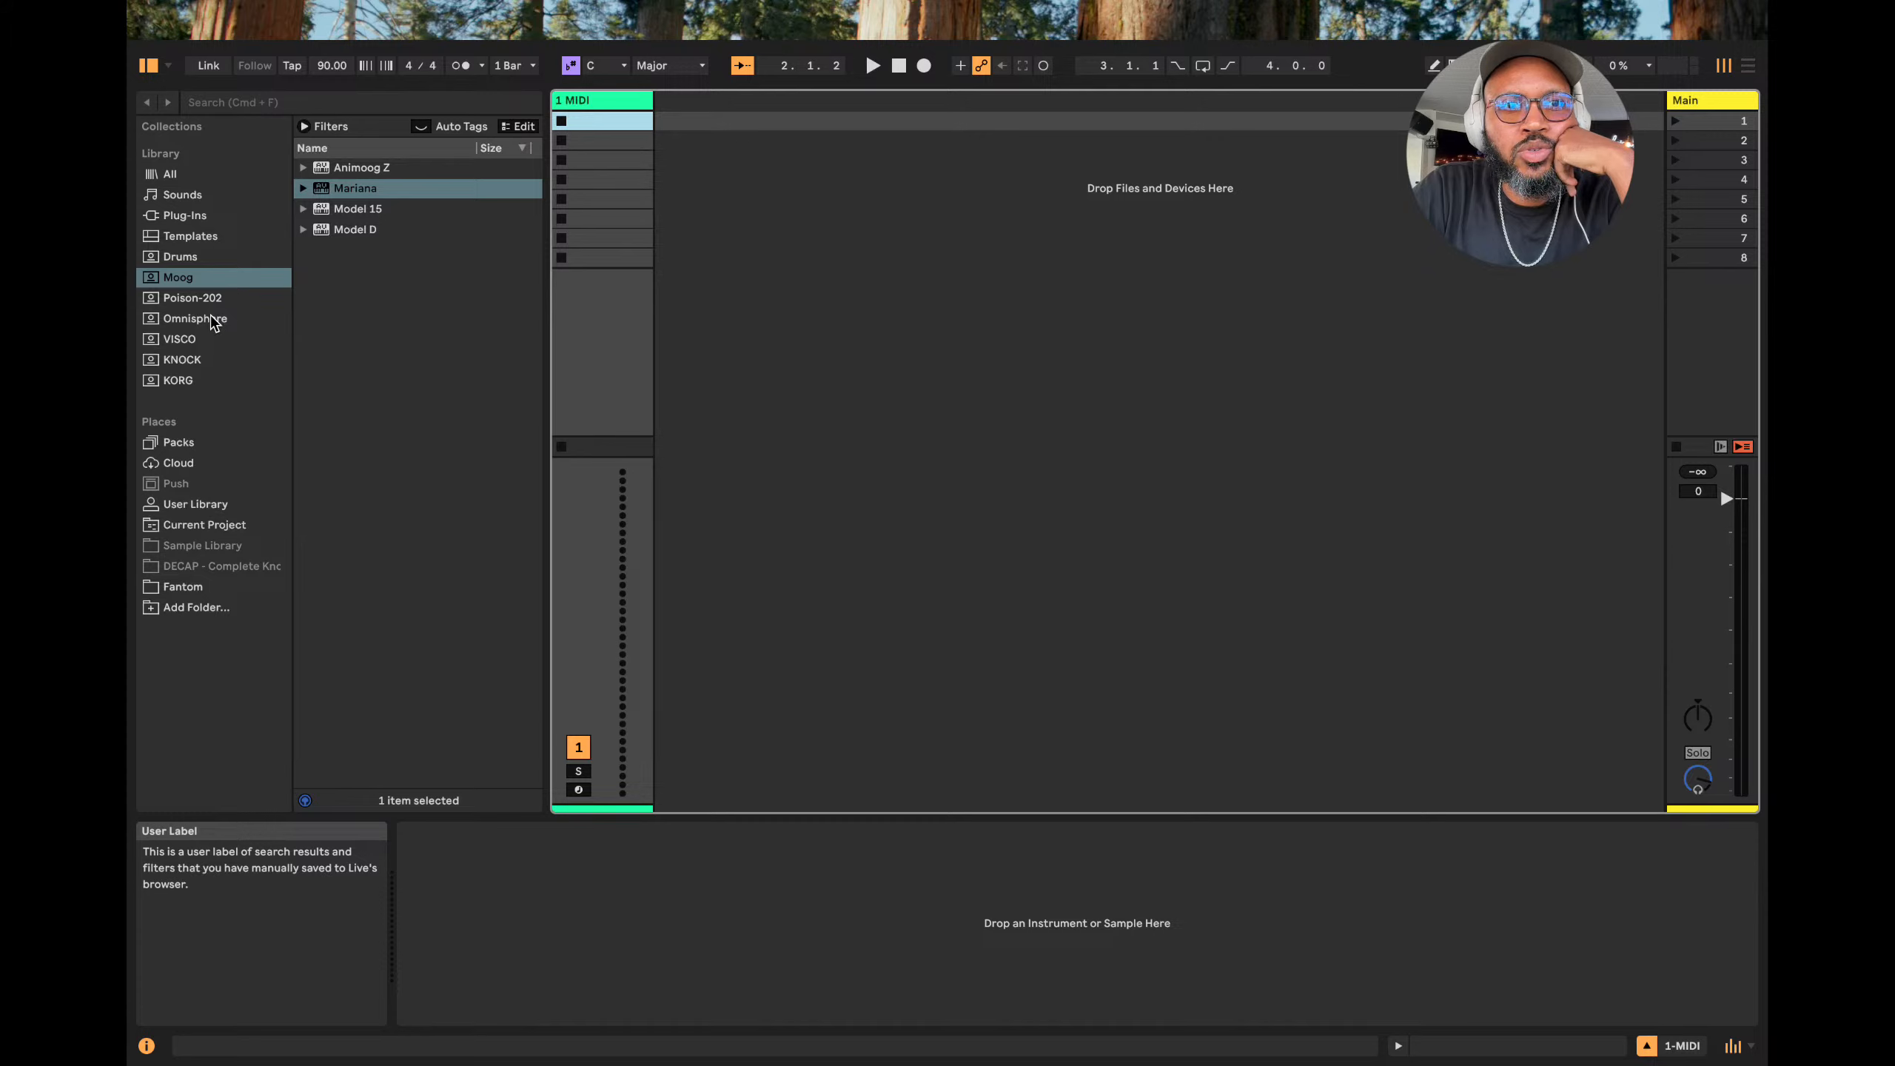
# Load Yamaha's Expanded Softsynth Plugin for MONTAGE M from the plug-in library onto the MIDI track.
pyautogui.click(198, 219)
pyautogui.click(304, 678)
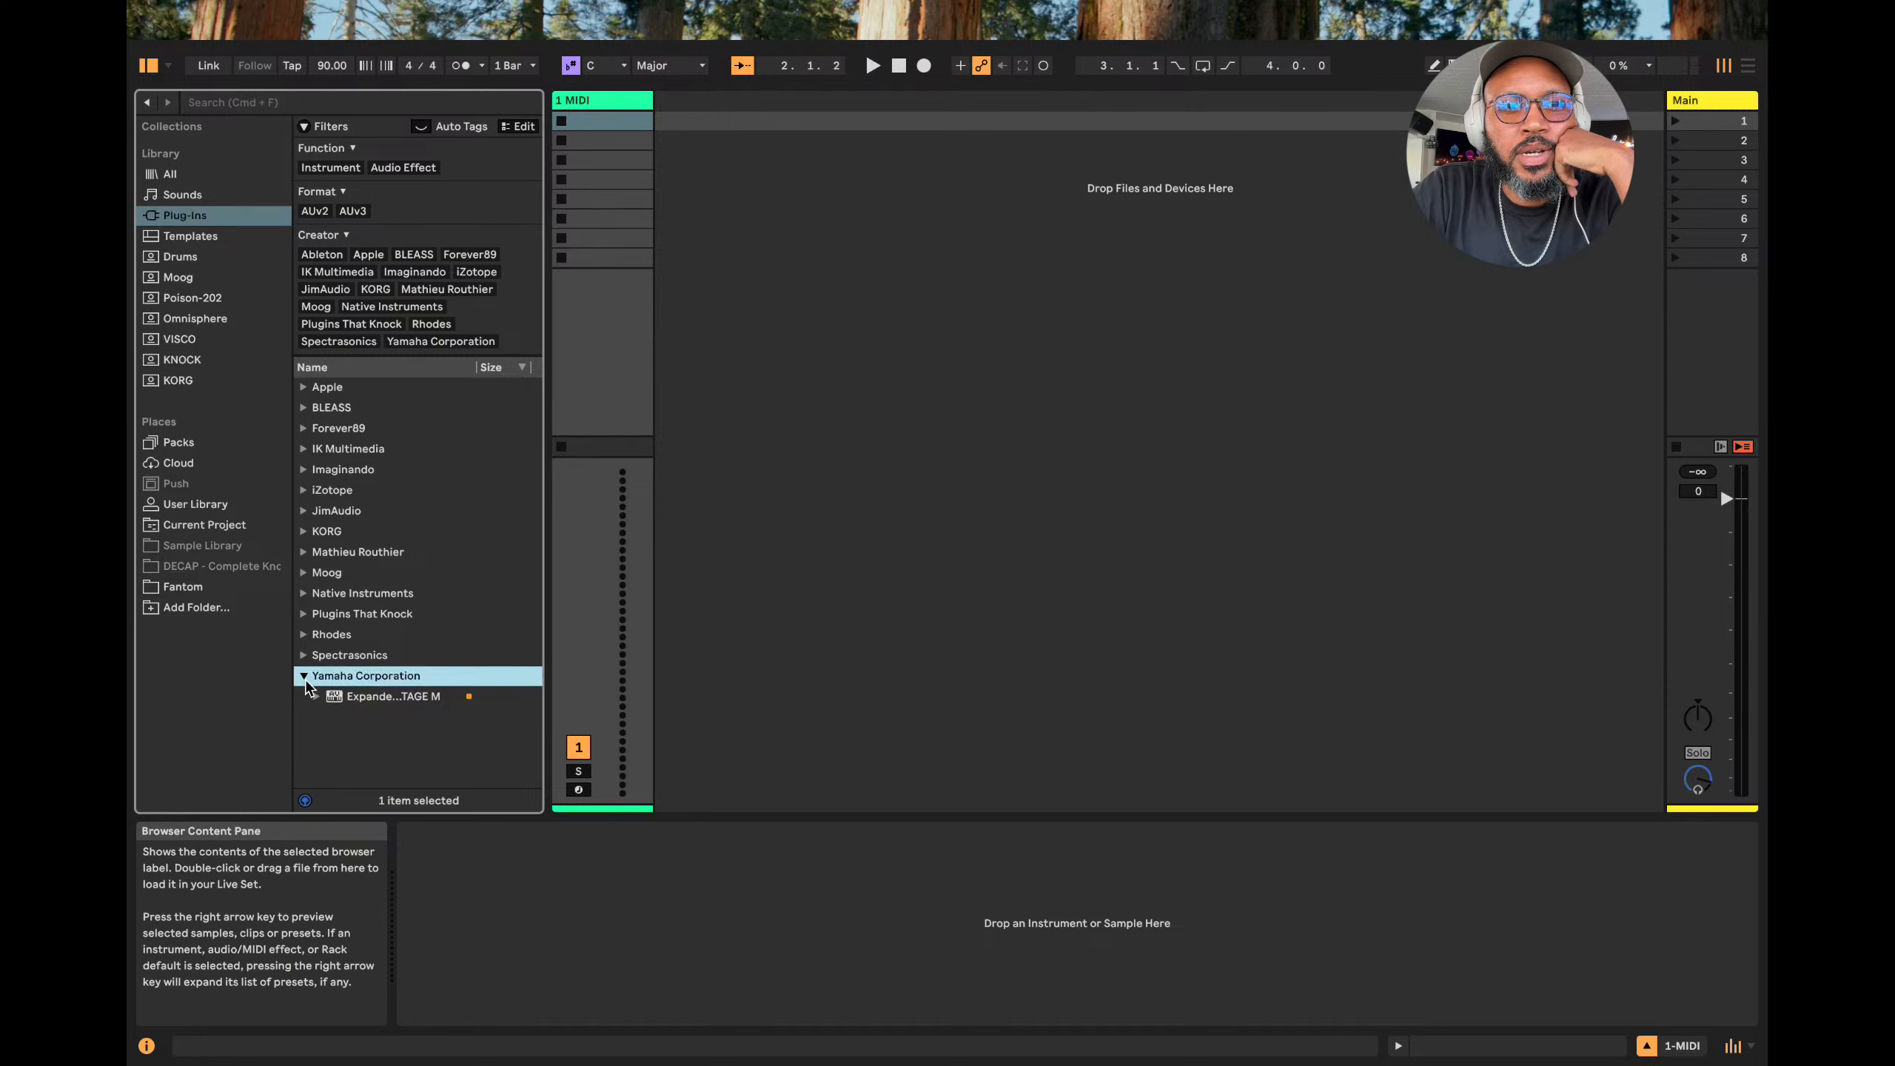
pyautogui.moveTo(387, 705); pyautogui.dragTo(586, 305)
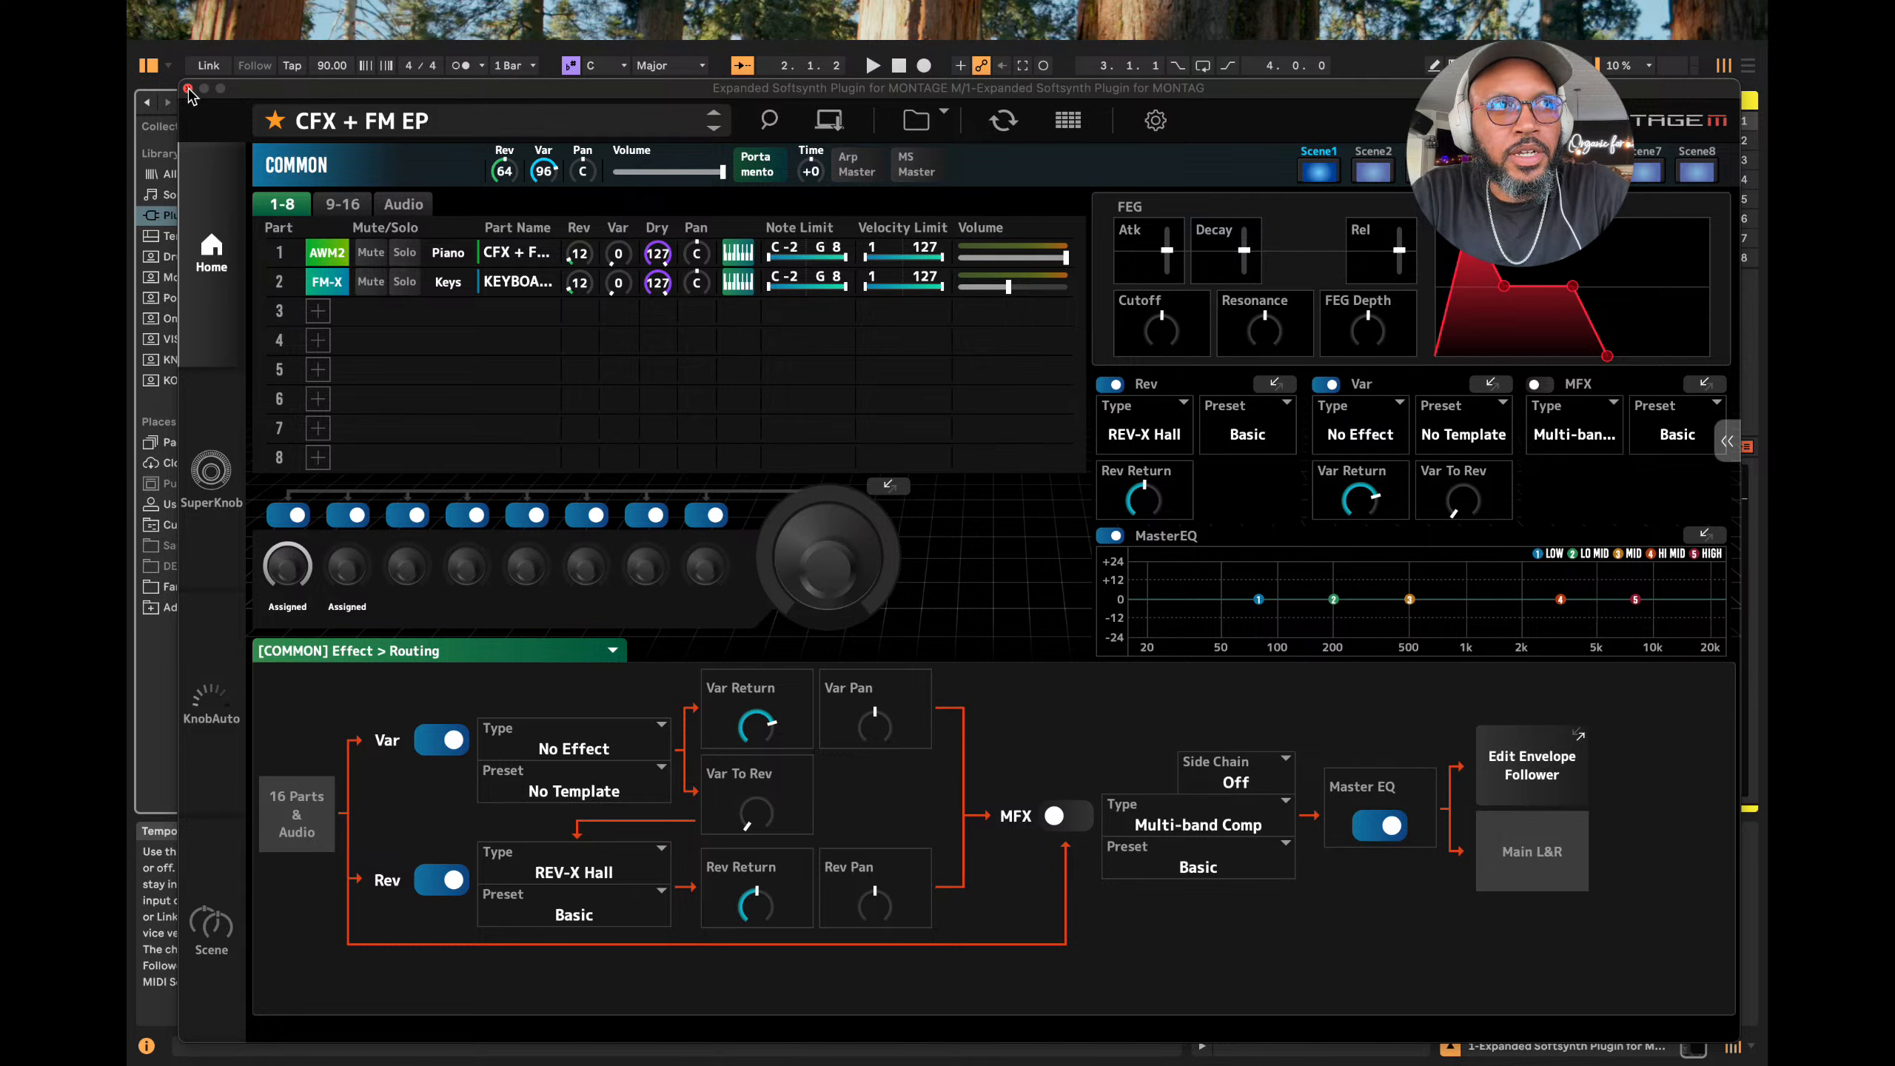
pyautogui.click(349, 92)
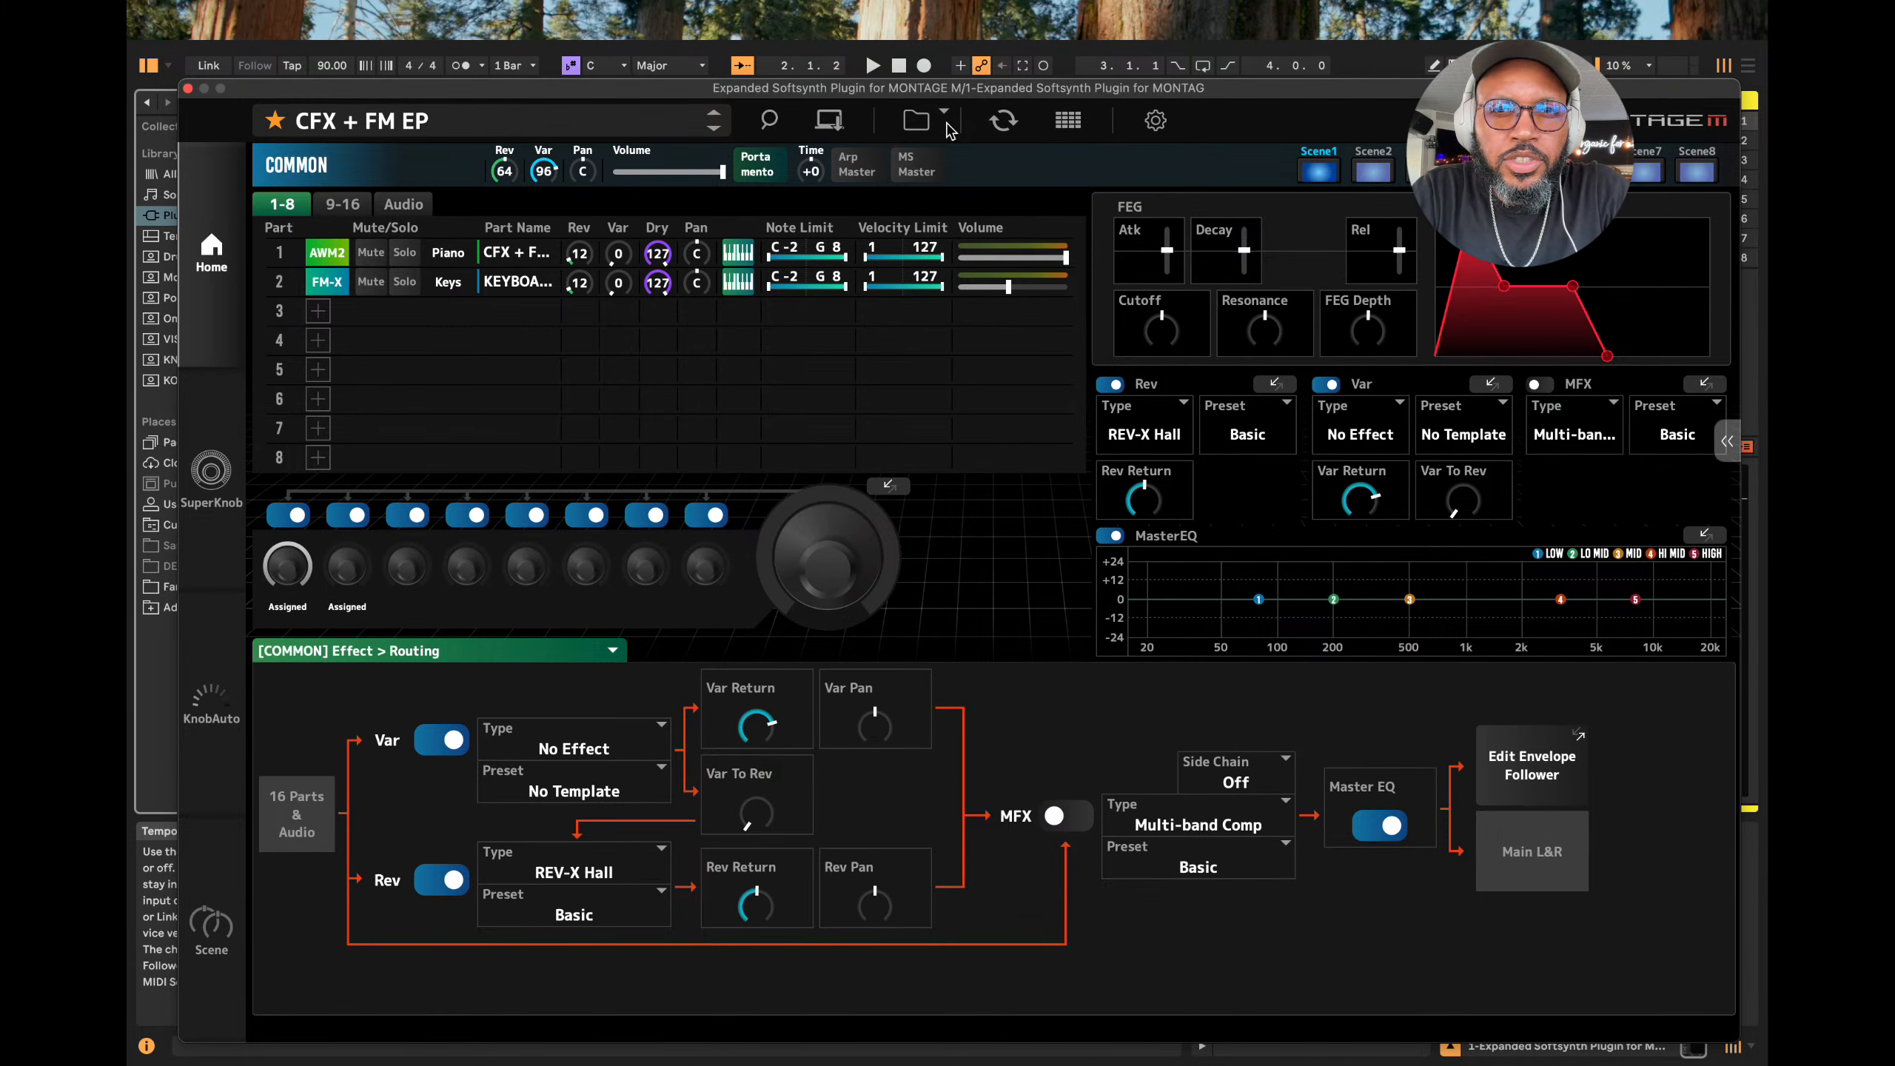
# Set the synth plug-in's window size to Small, move its window clear of the browser, and close its settings.
pyautogui.click(1149, 125)
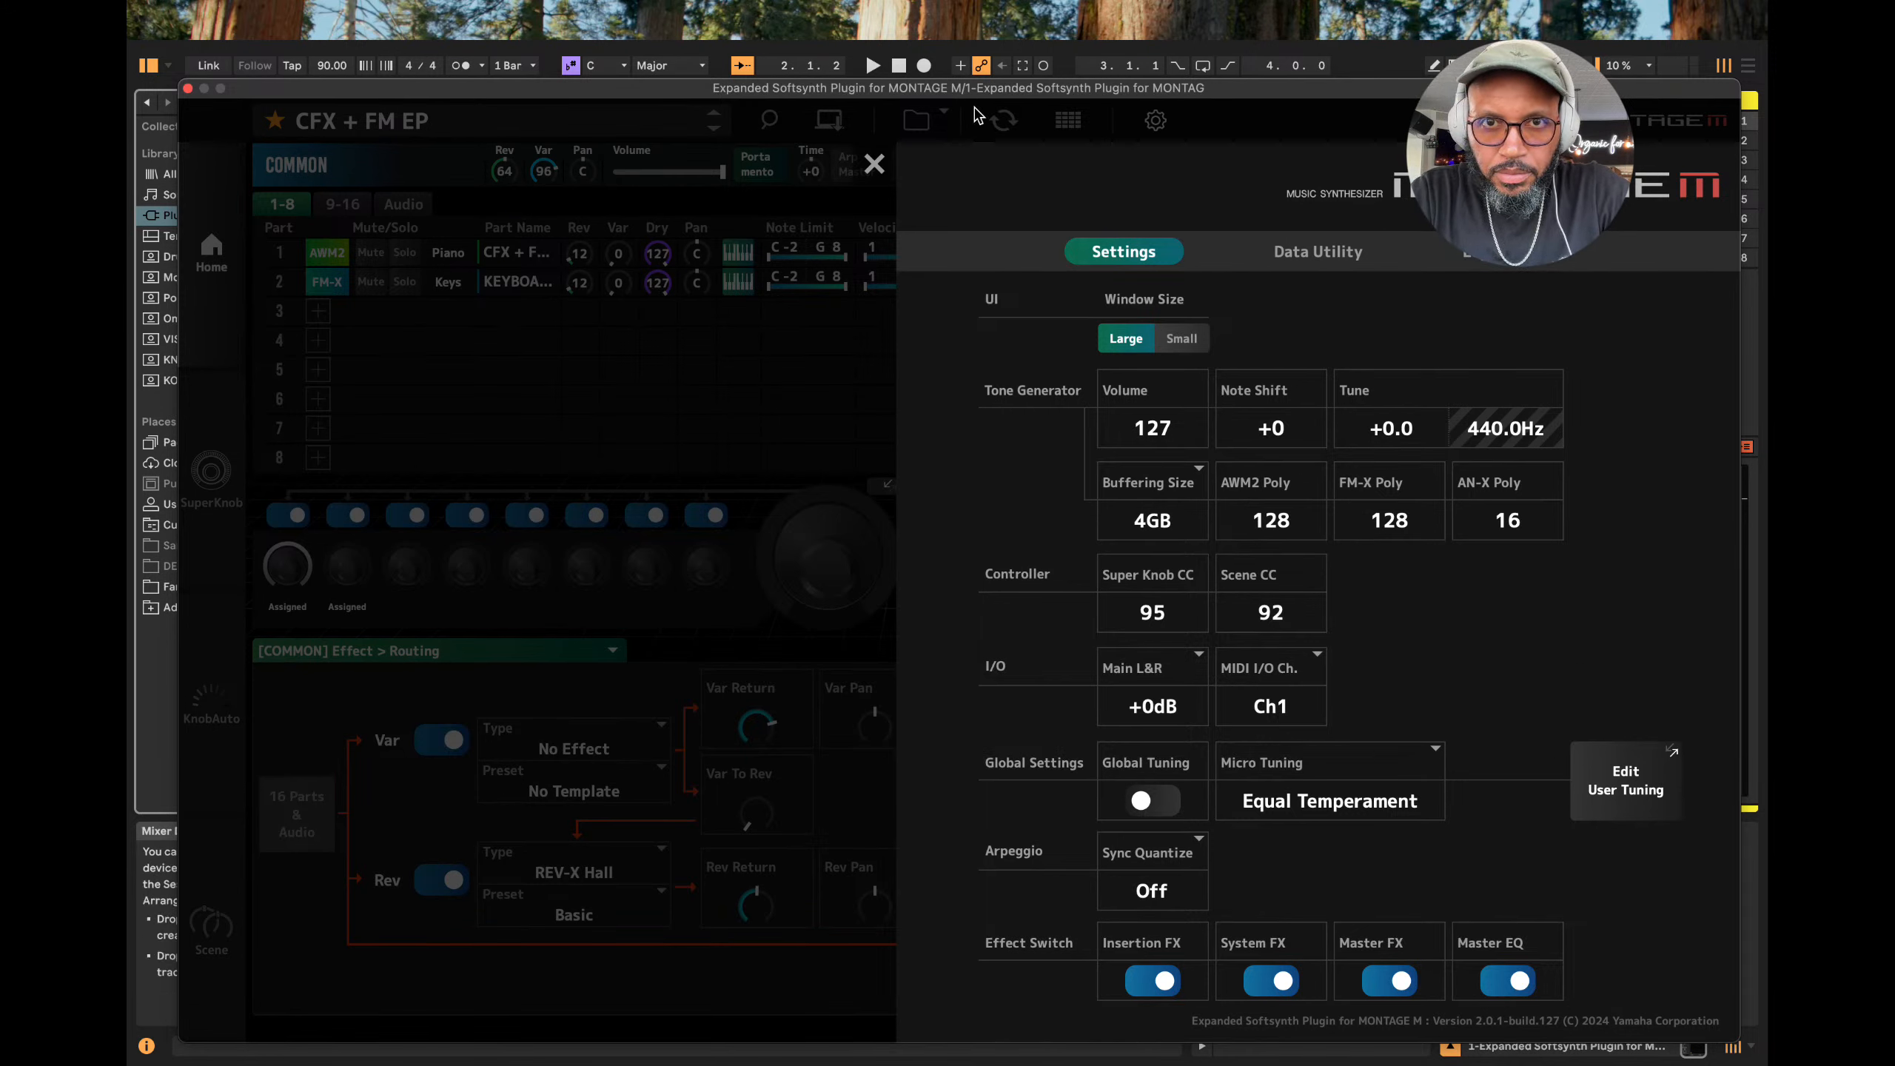
pyautogui.click(1179, 338)
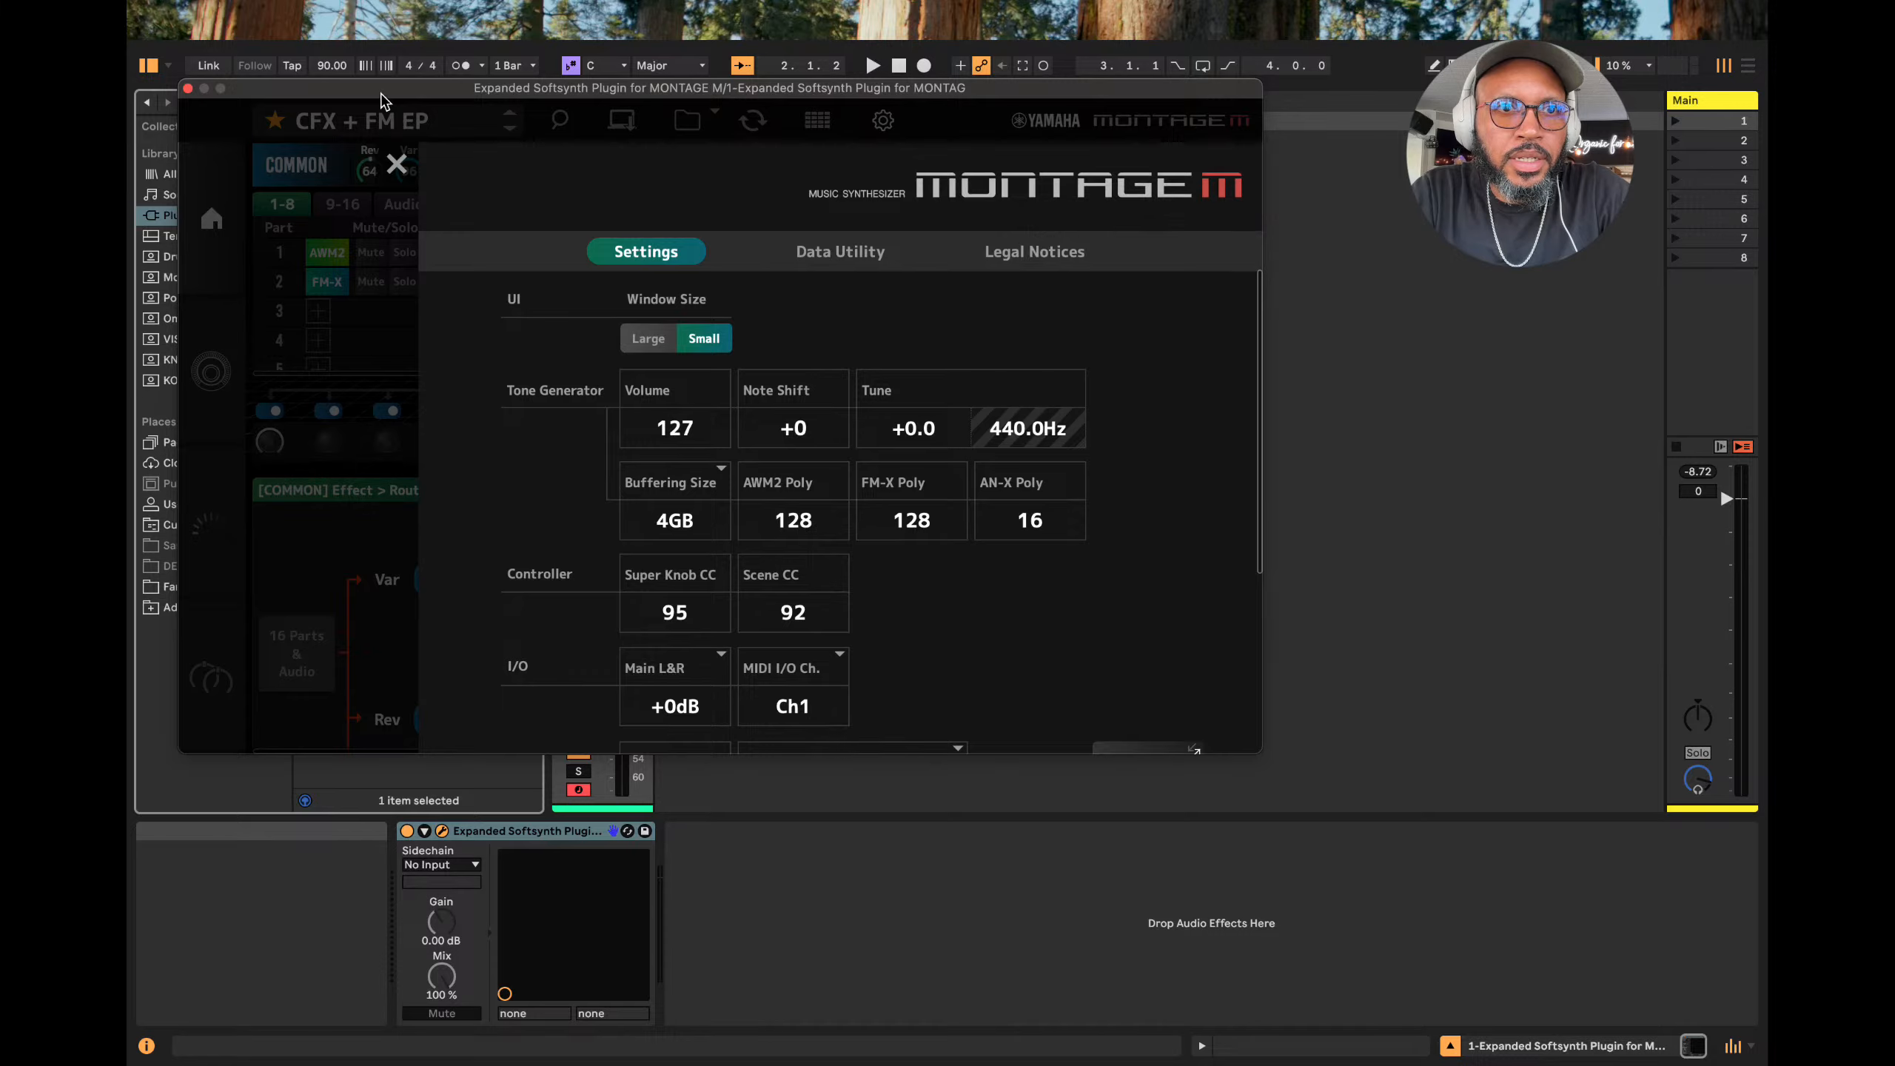
pyautogui.moveTo(381, 95); pyautogui.dragTo(750, 147)
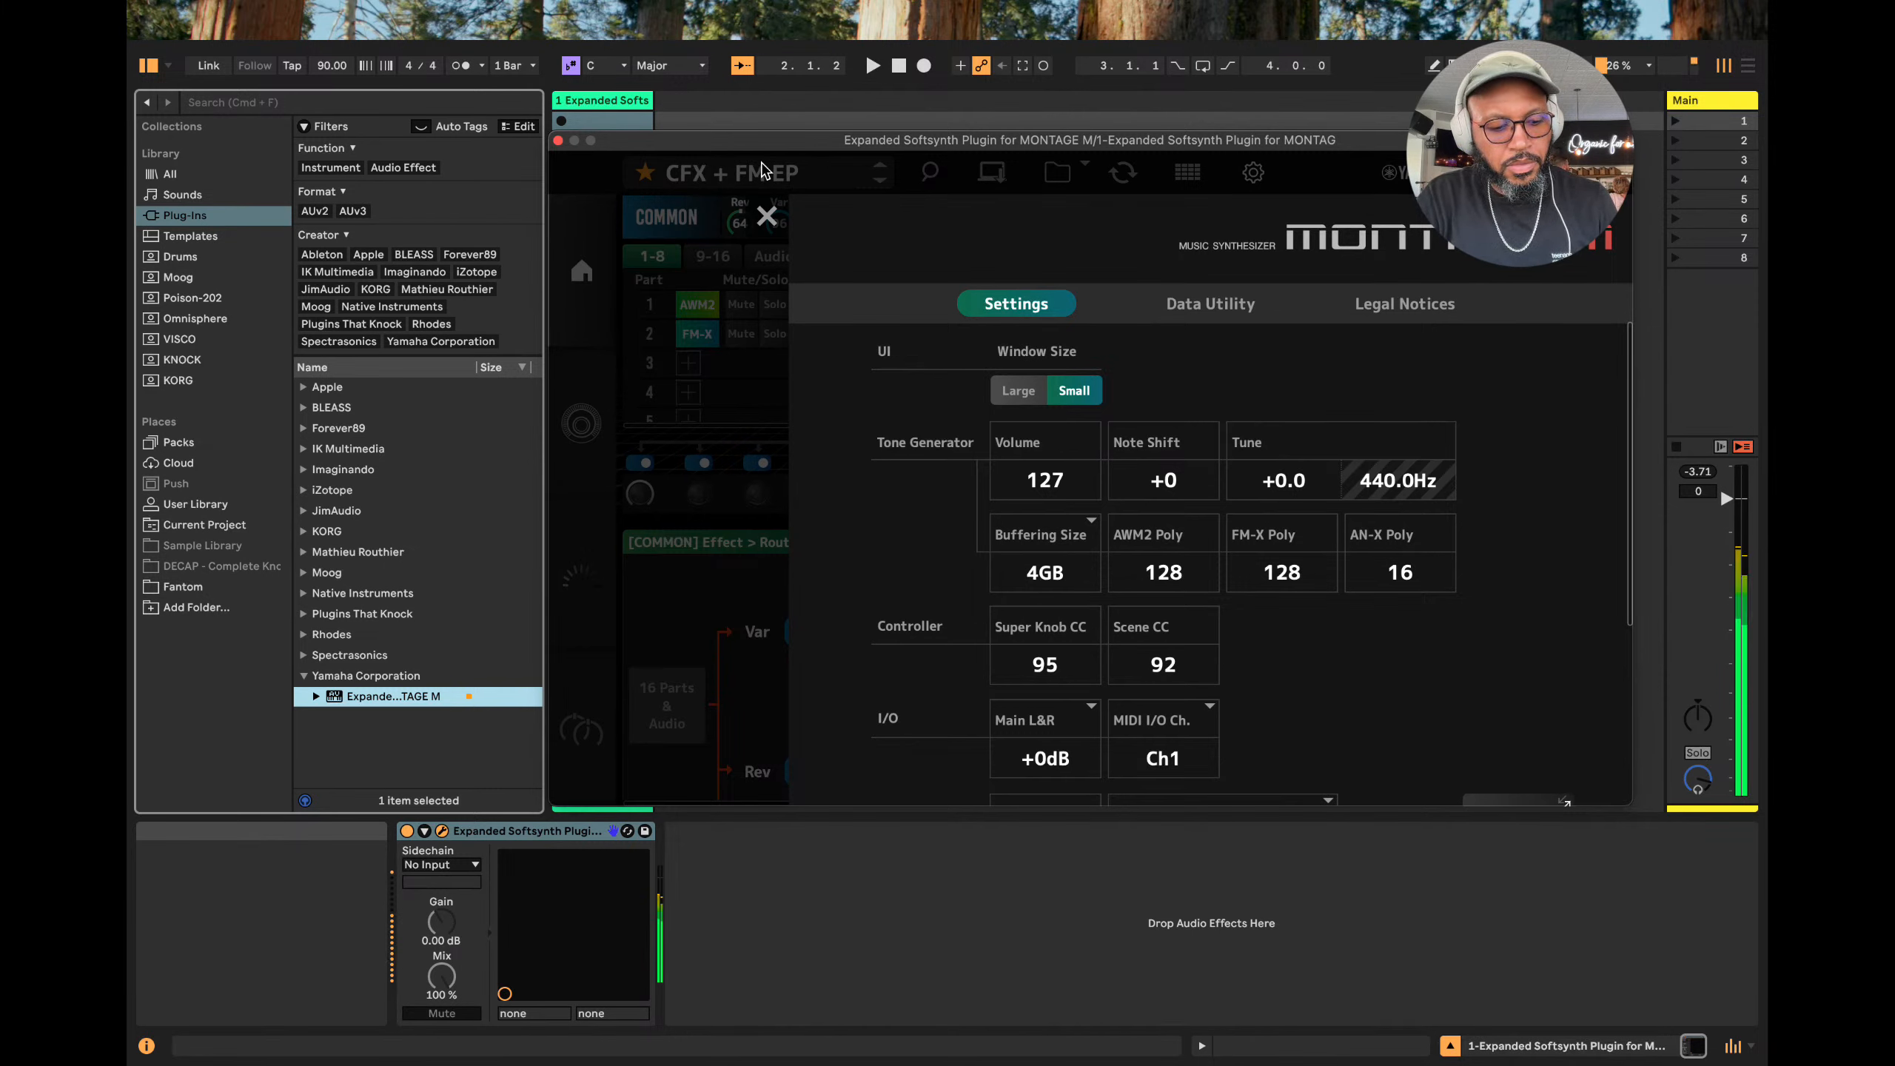
pyautogui.click(766, 216)
# Audition synth performances, including FM Carillon and Orch Glockenspiel, and load AN-X Xylo from the Chromatic Perc category.
pyautogui.click(882, 180)
pyautogui.click(882, 180)
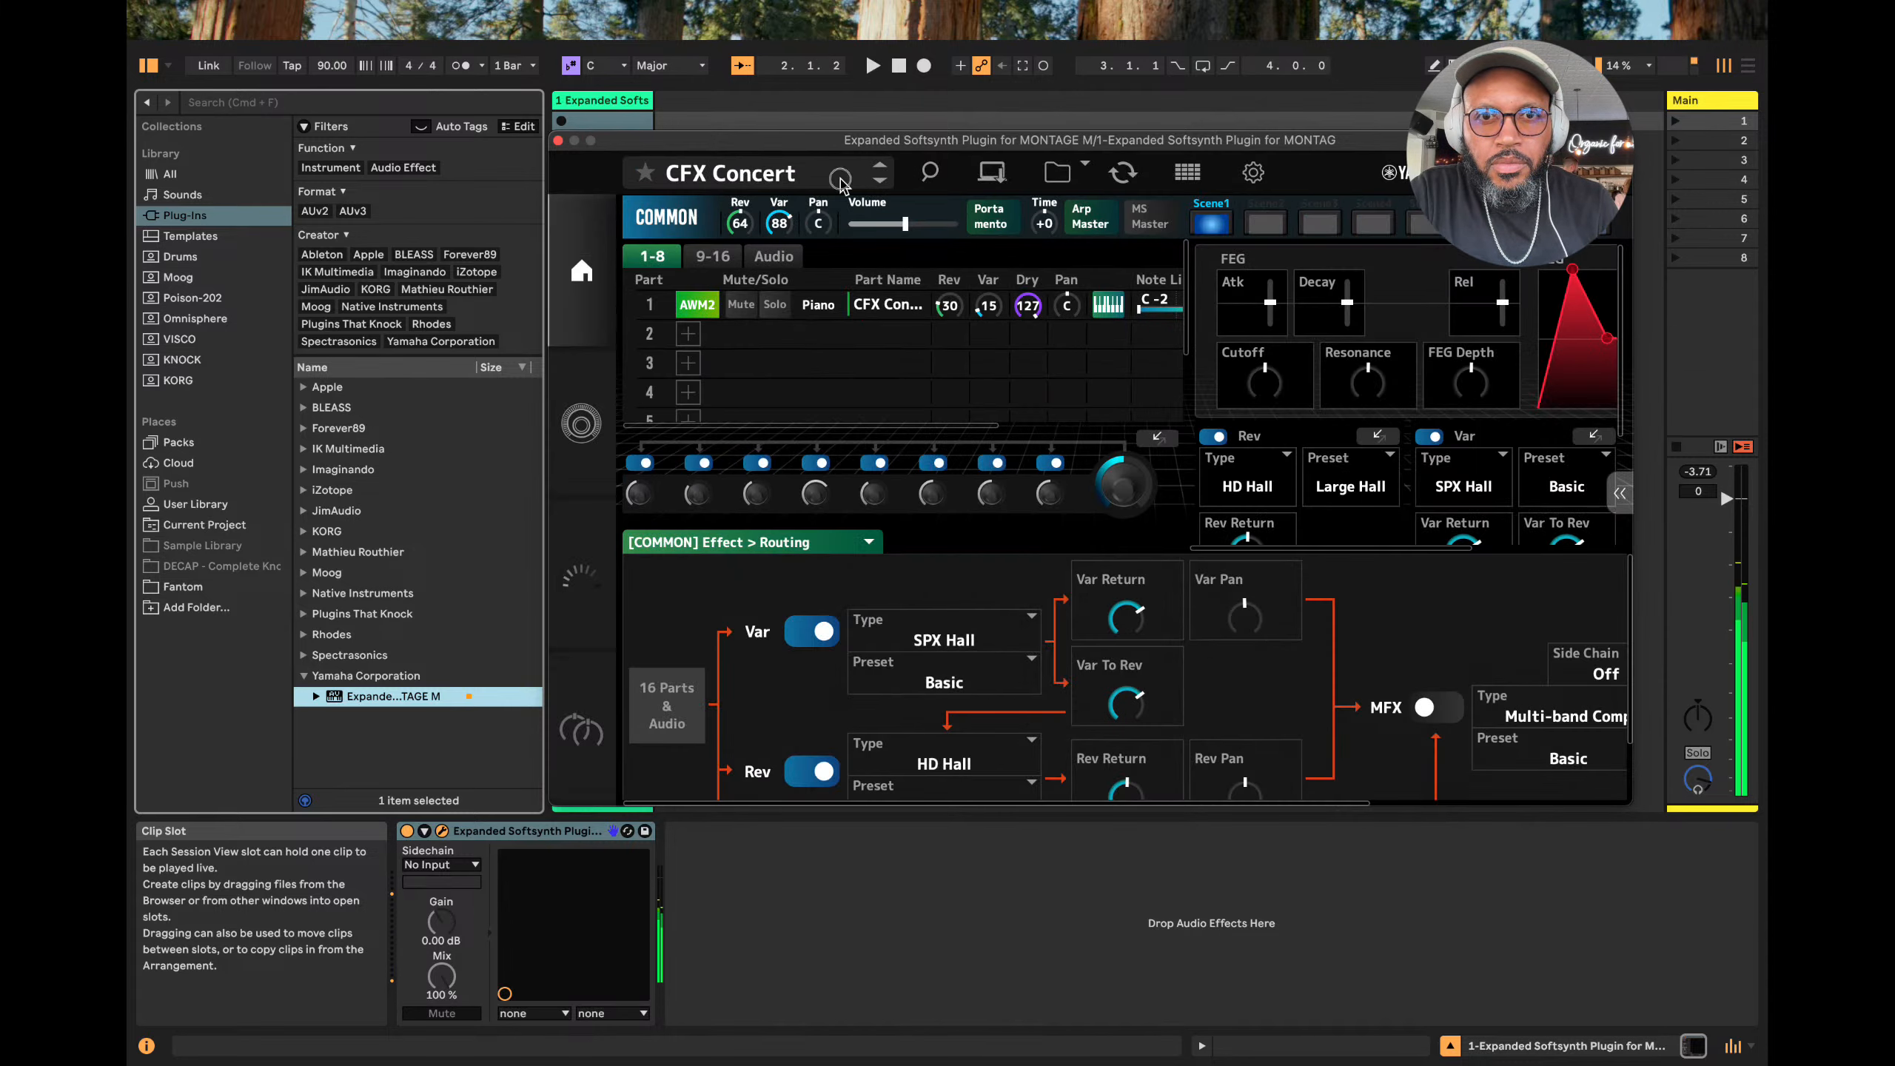
pyautogui.click(929, 172)
pyautogui.click(1122, 451)
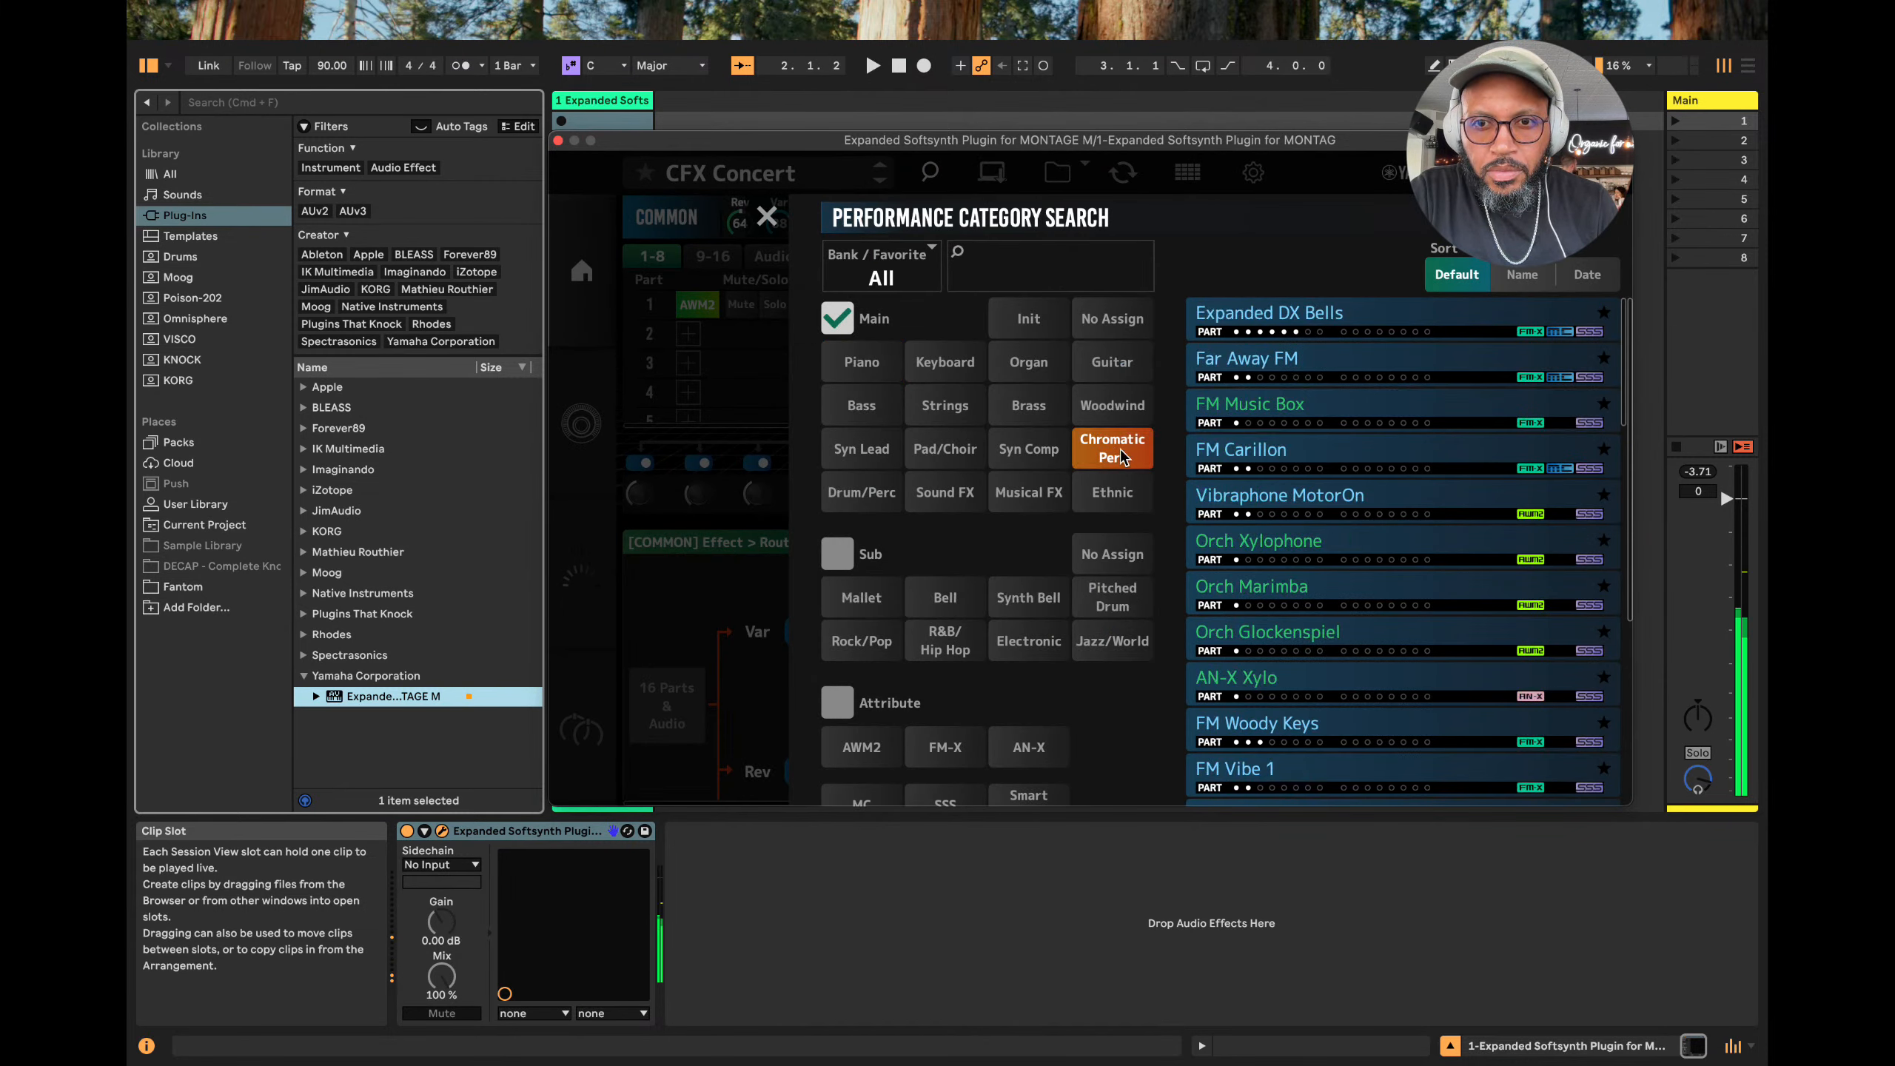
pyautogui.click(1290, 451)
pyautogui.scroll(-5, 1292, 453)
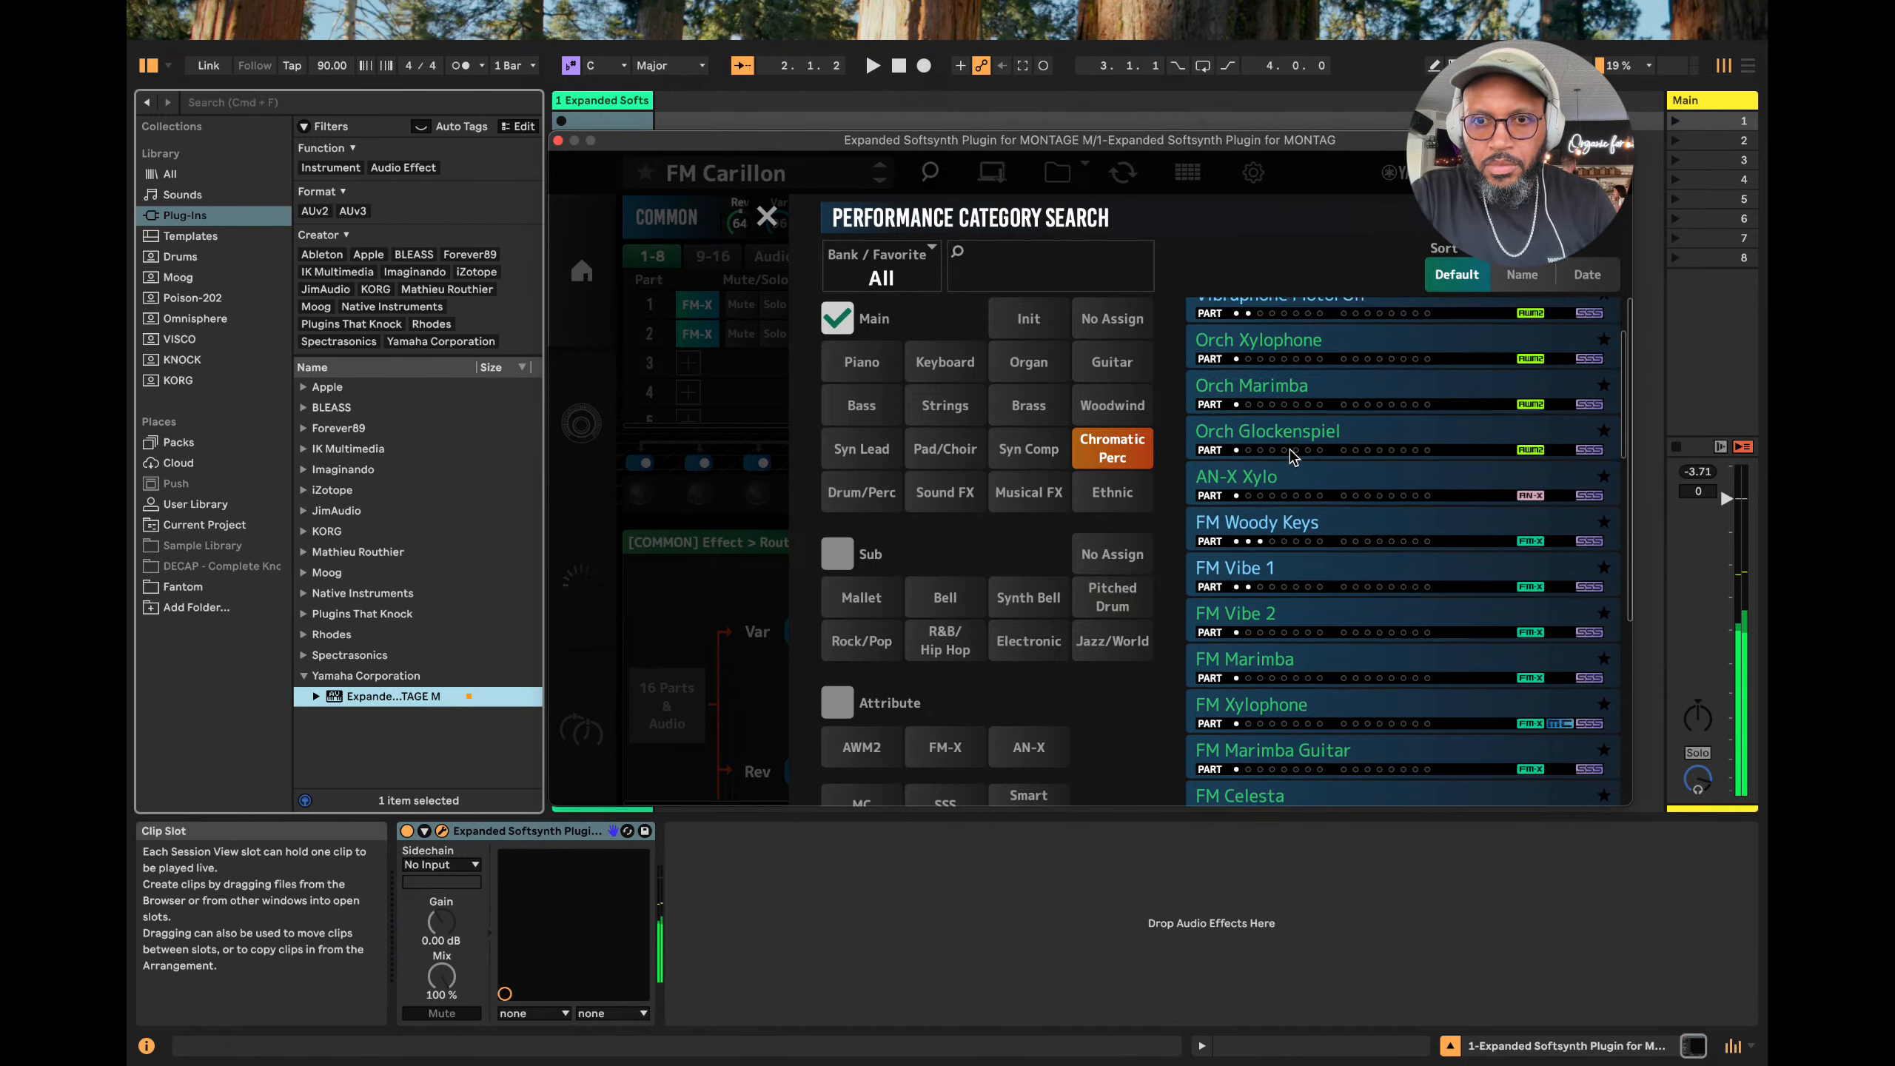
pyautogui.click(1290, 448)
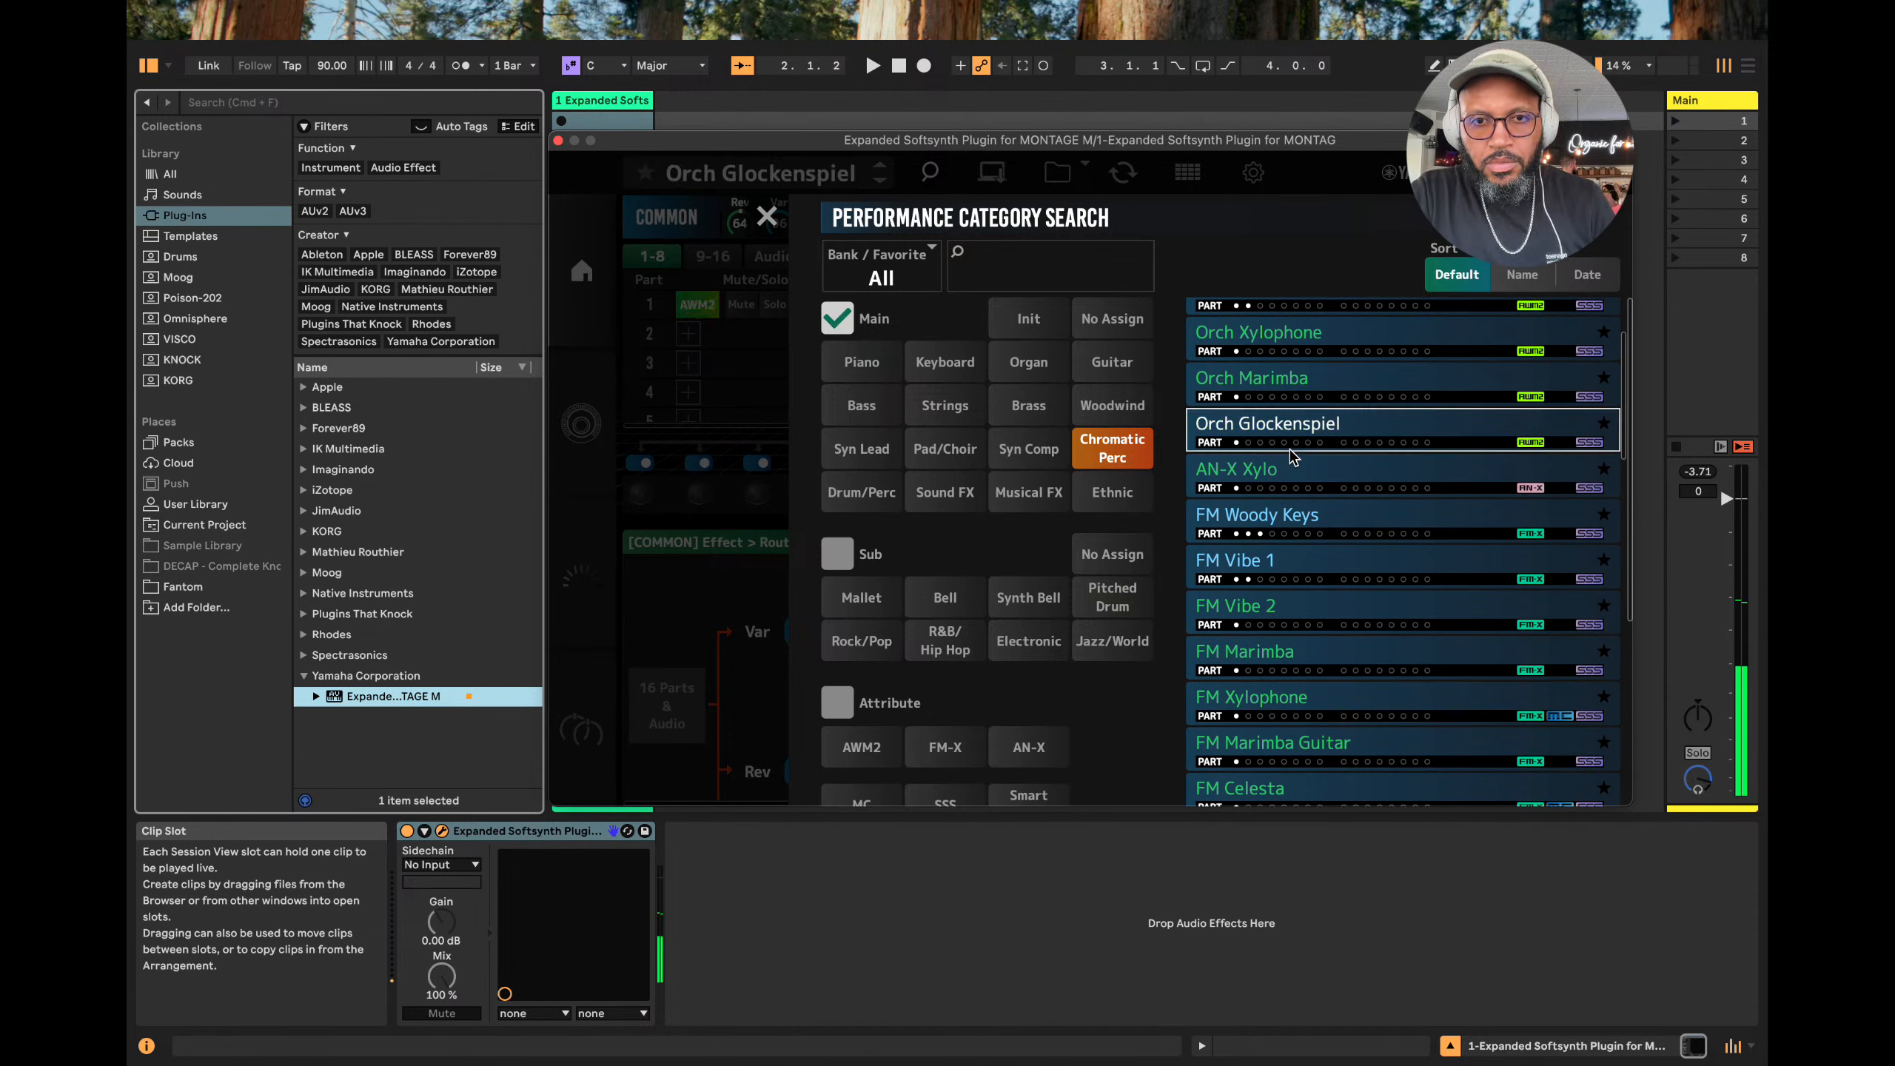
pyautogui.press('Down')
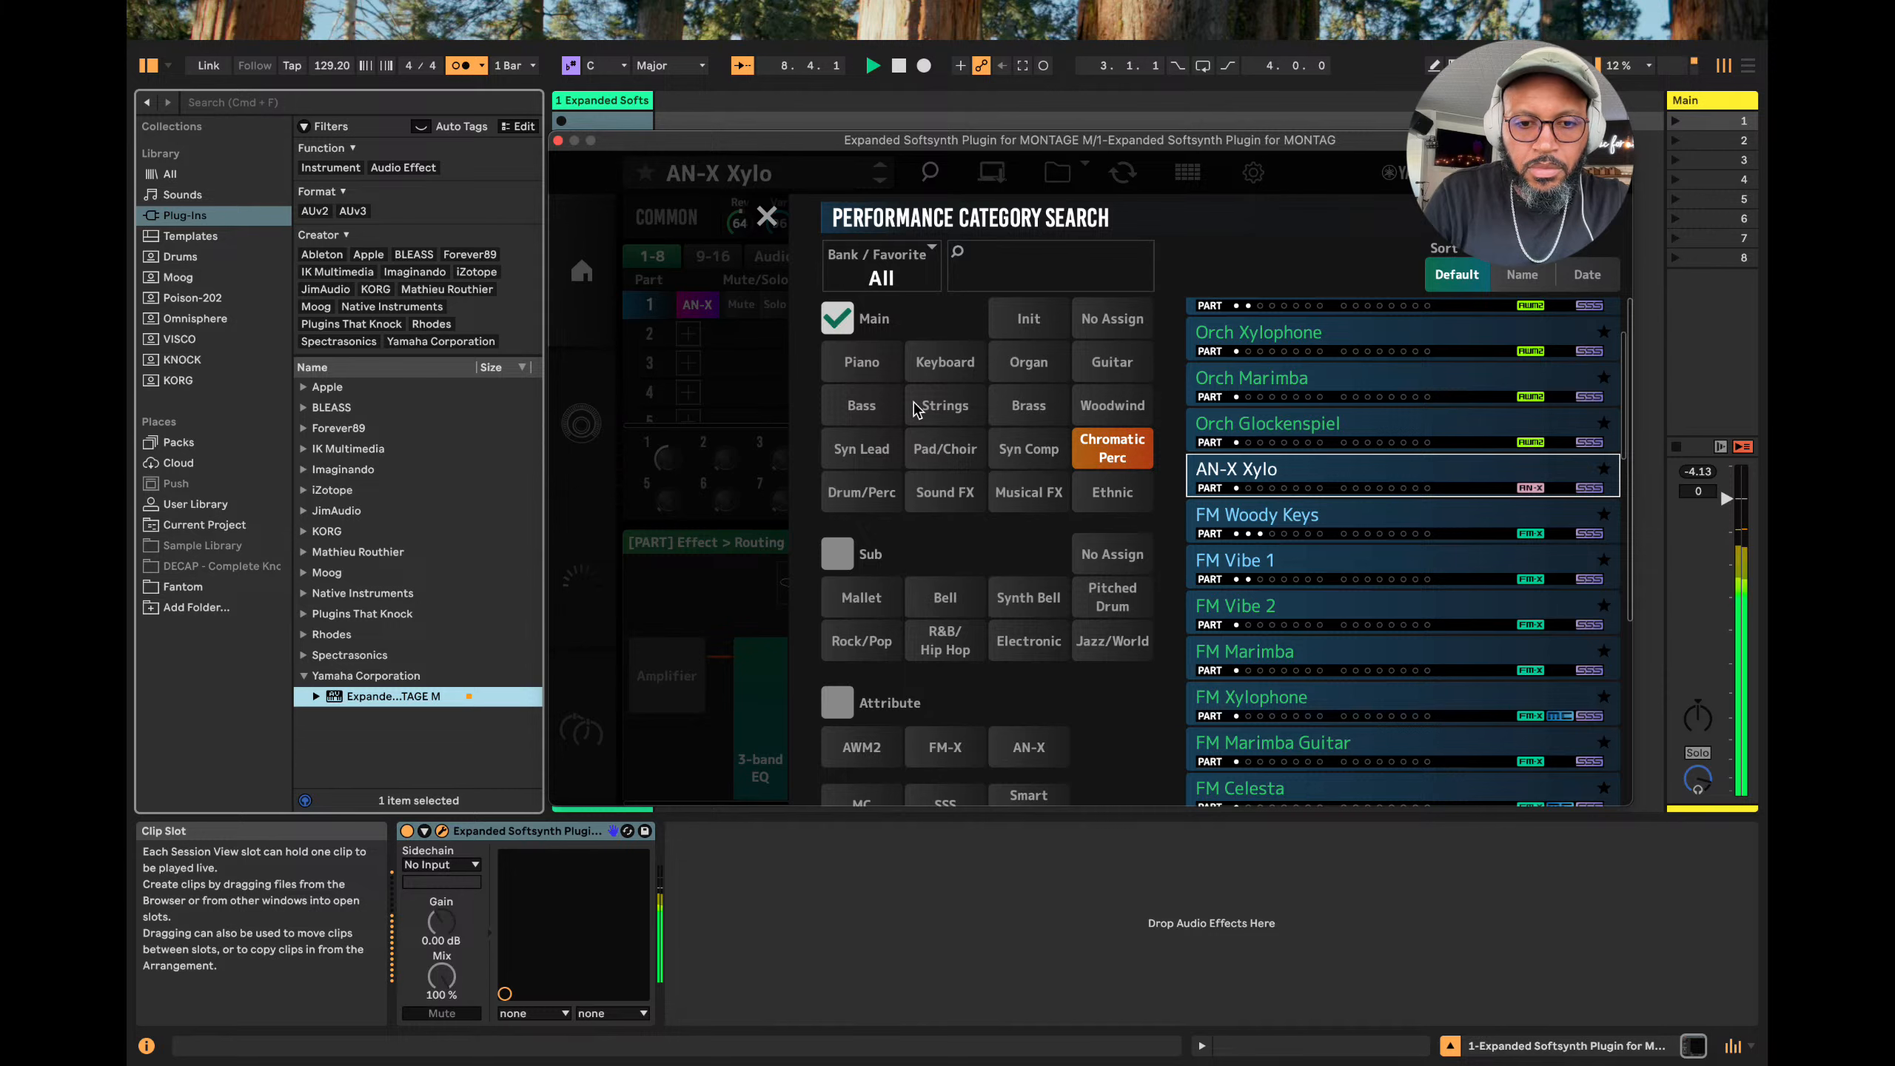
# Record a four-bar MIDI clip in the synth track's first slot and open it in the note editor.
pyautogui.press('Return')
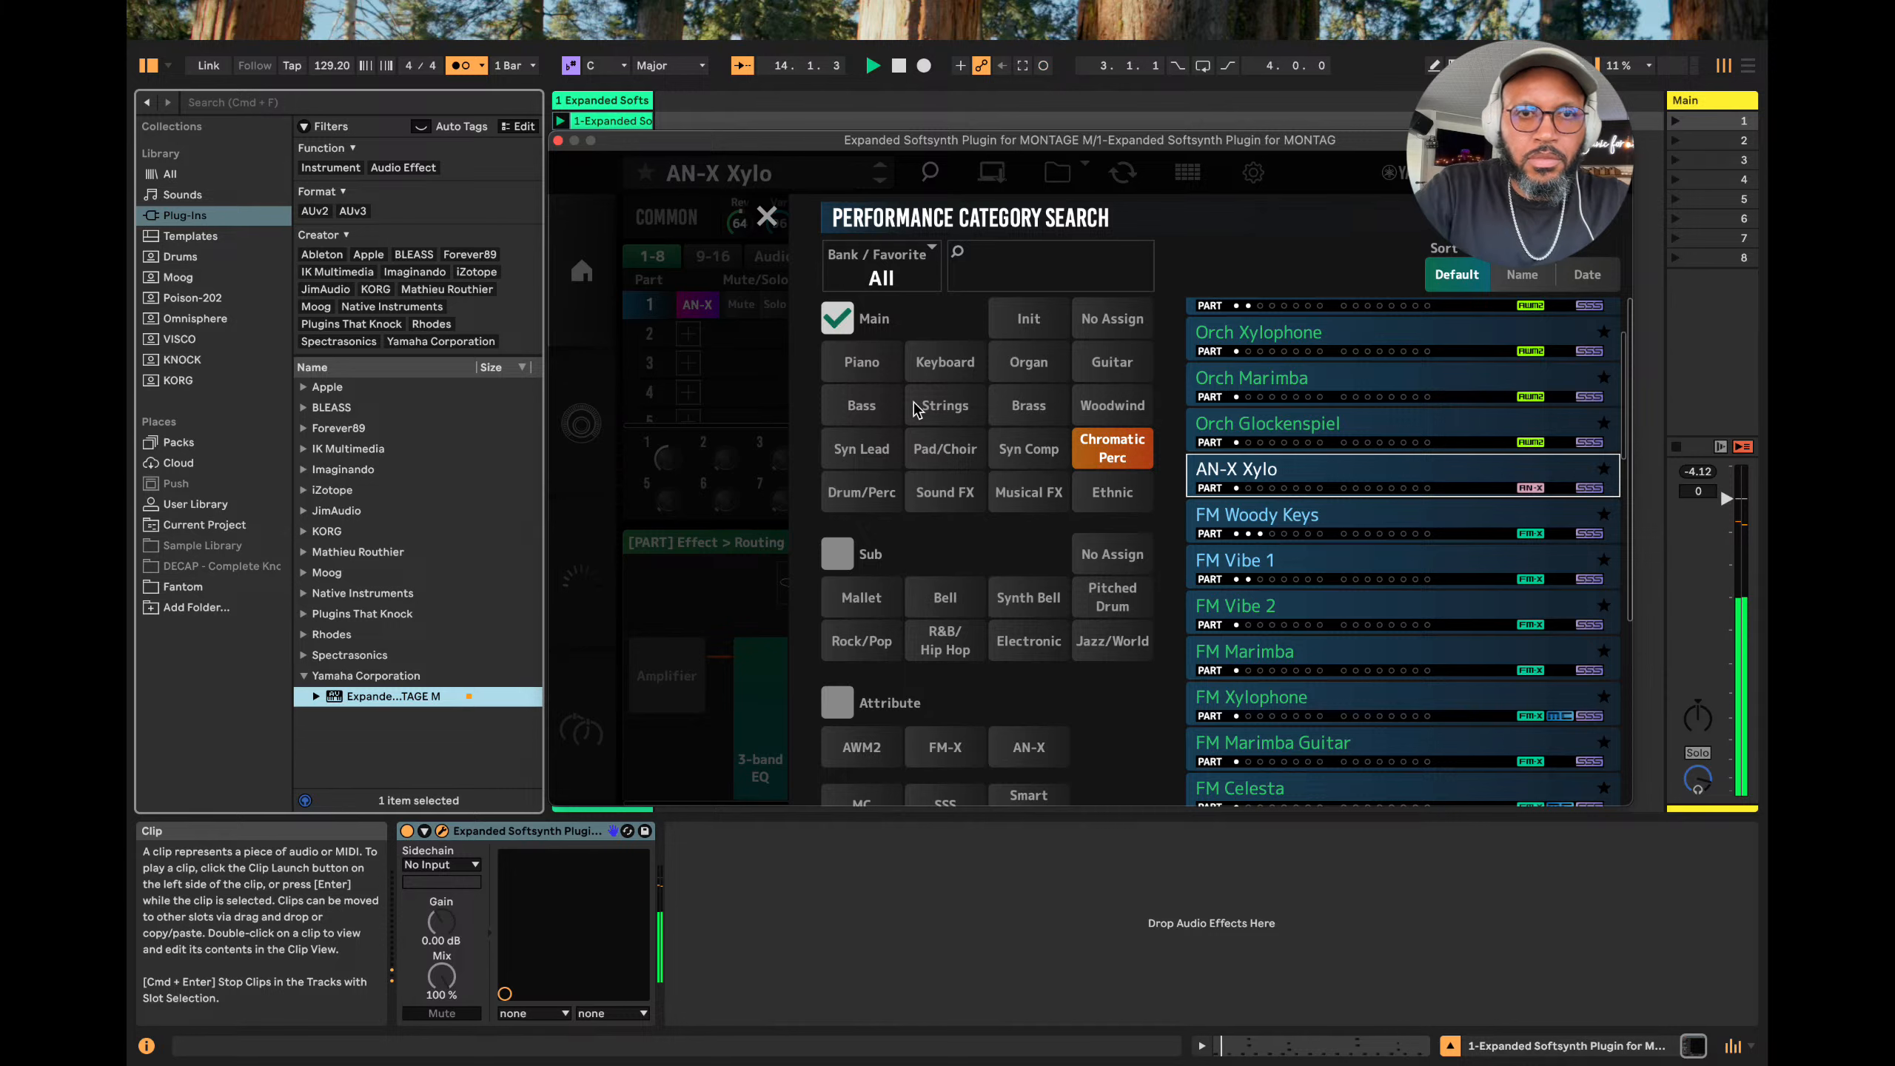
pyautogui.click(558, 141)
pyautogui.click(610, 122)
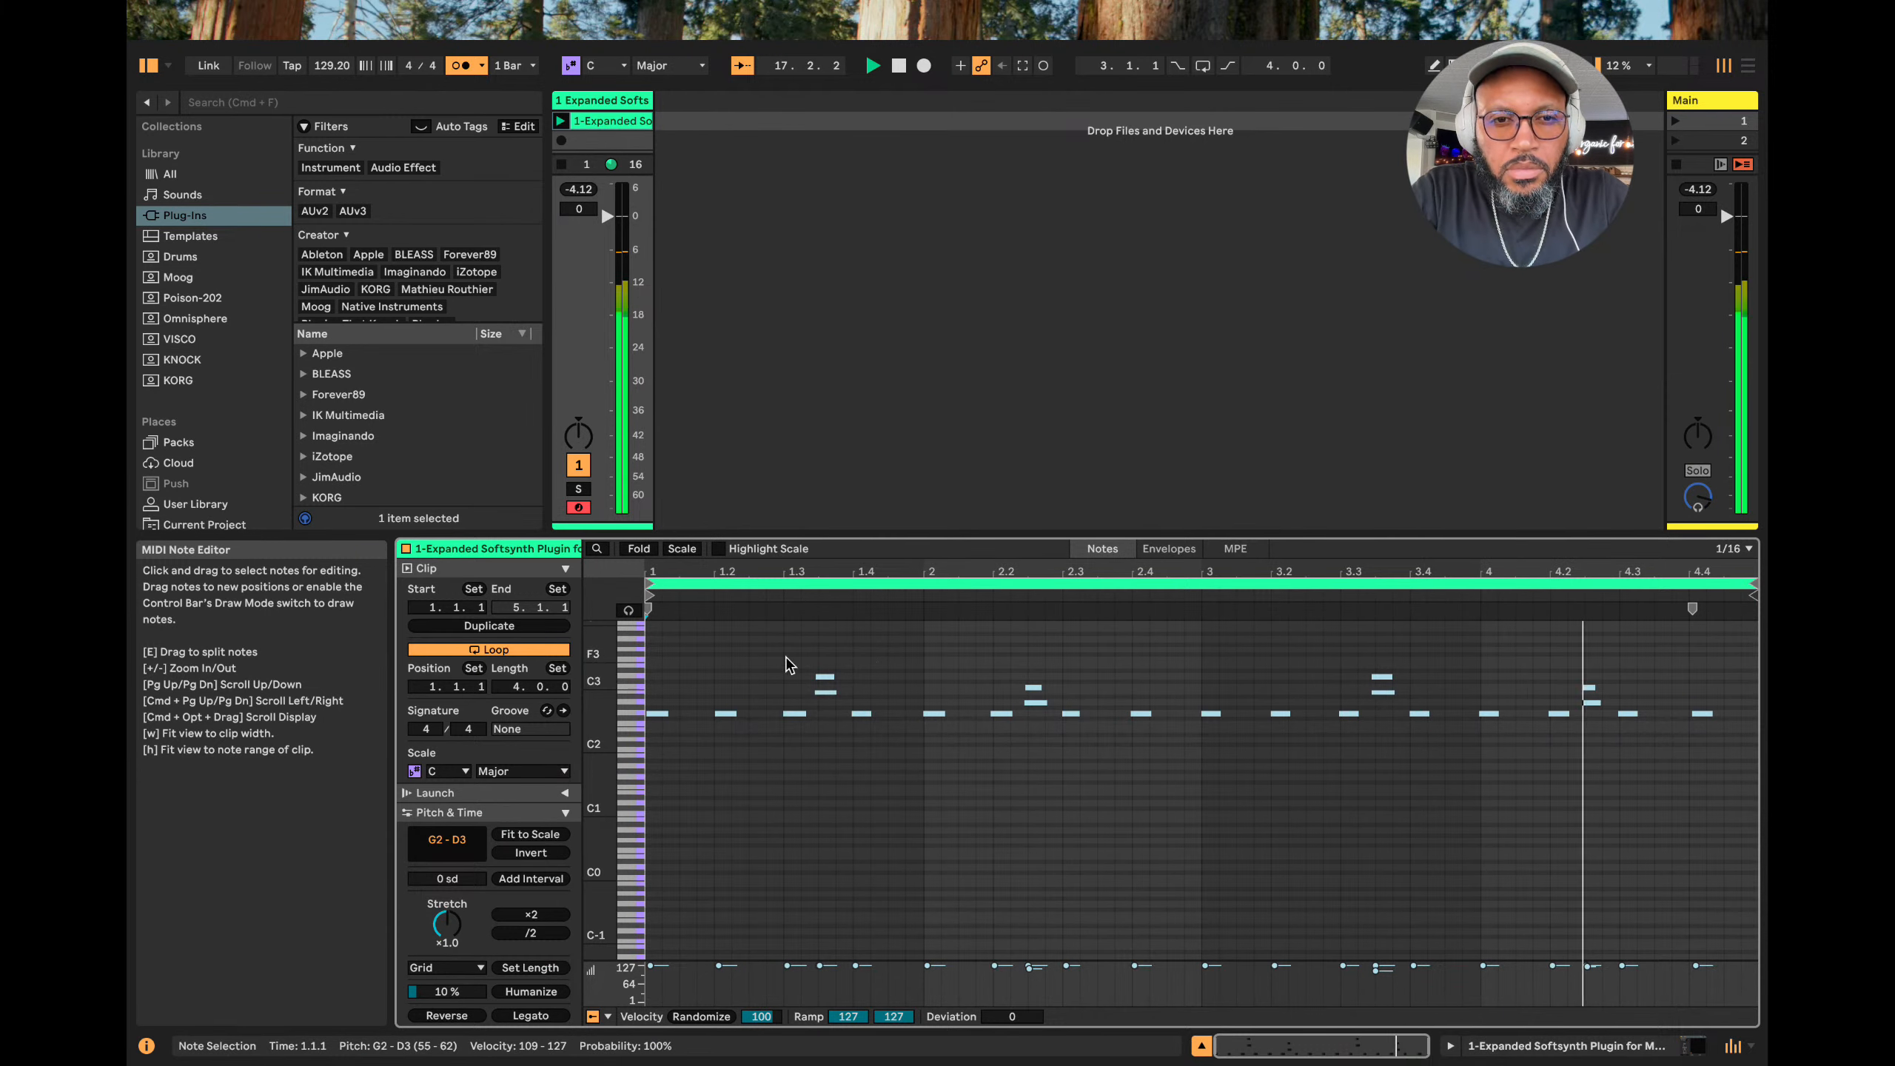
pyautogui.click(607, 29)
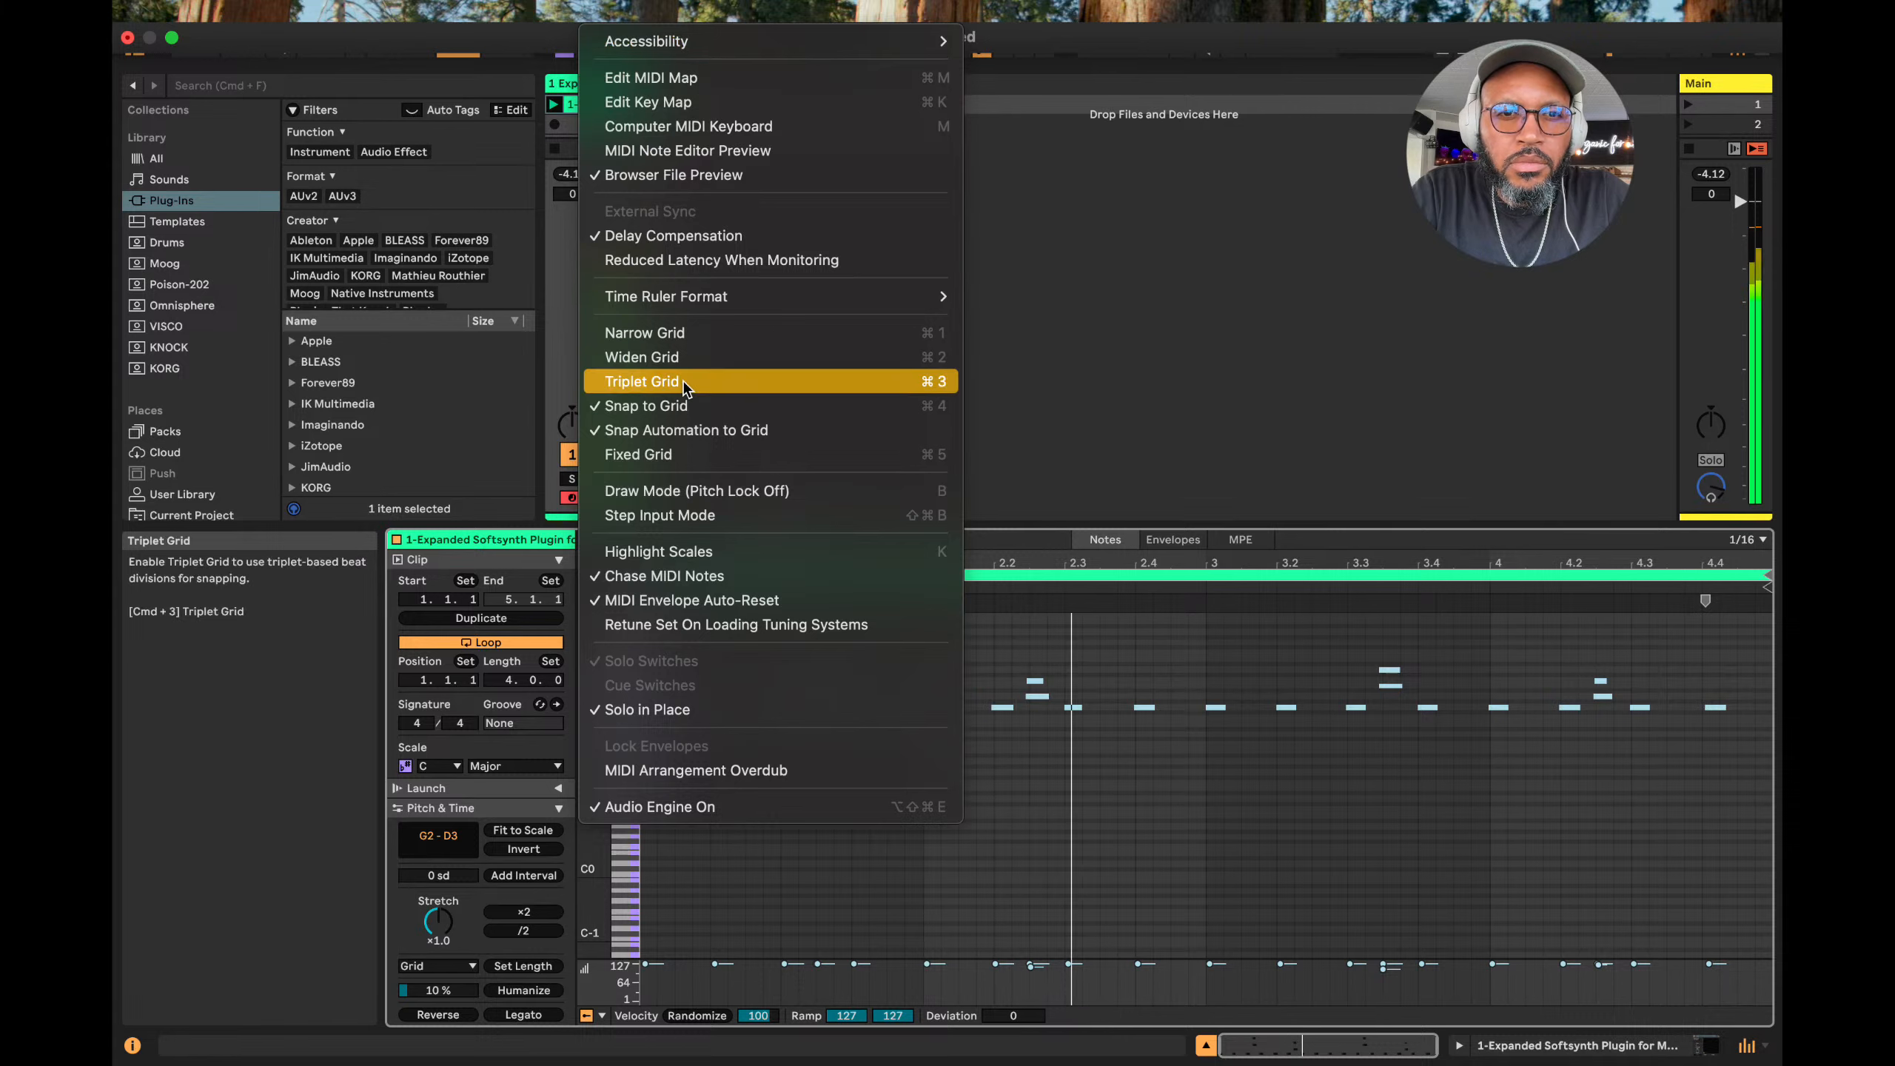
pyautogui.moveTo(334, 12)
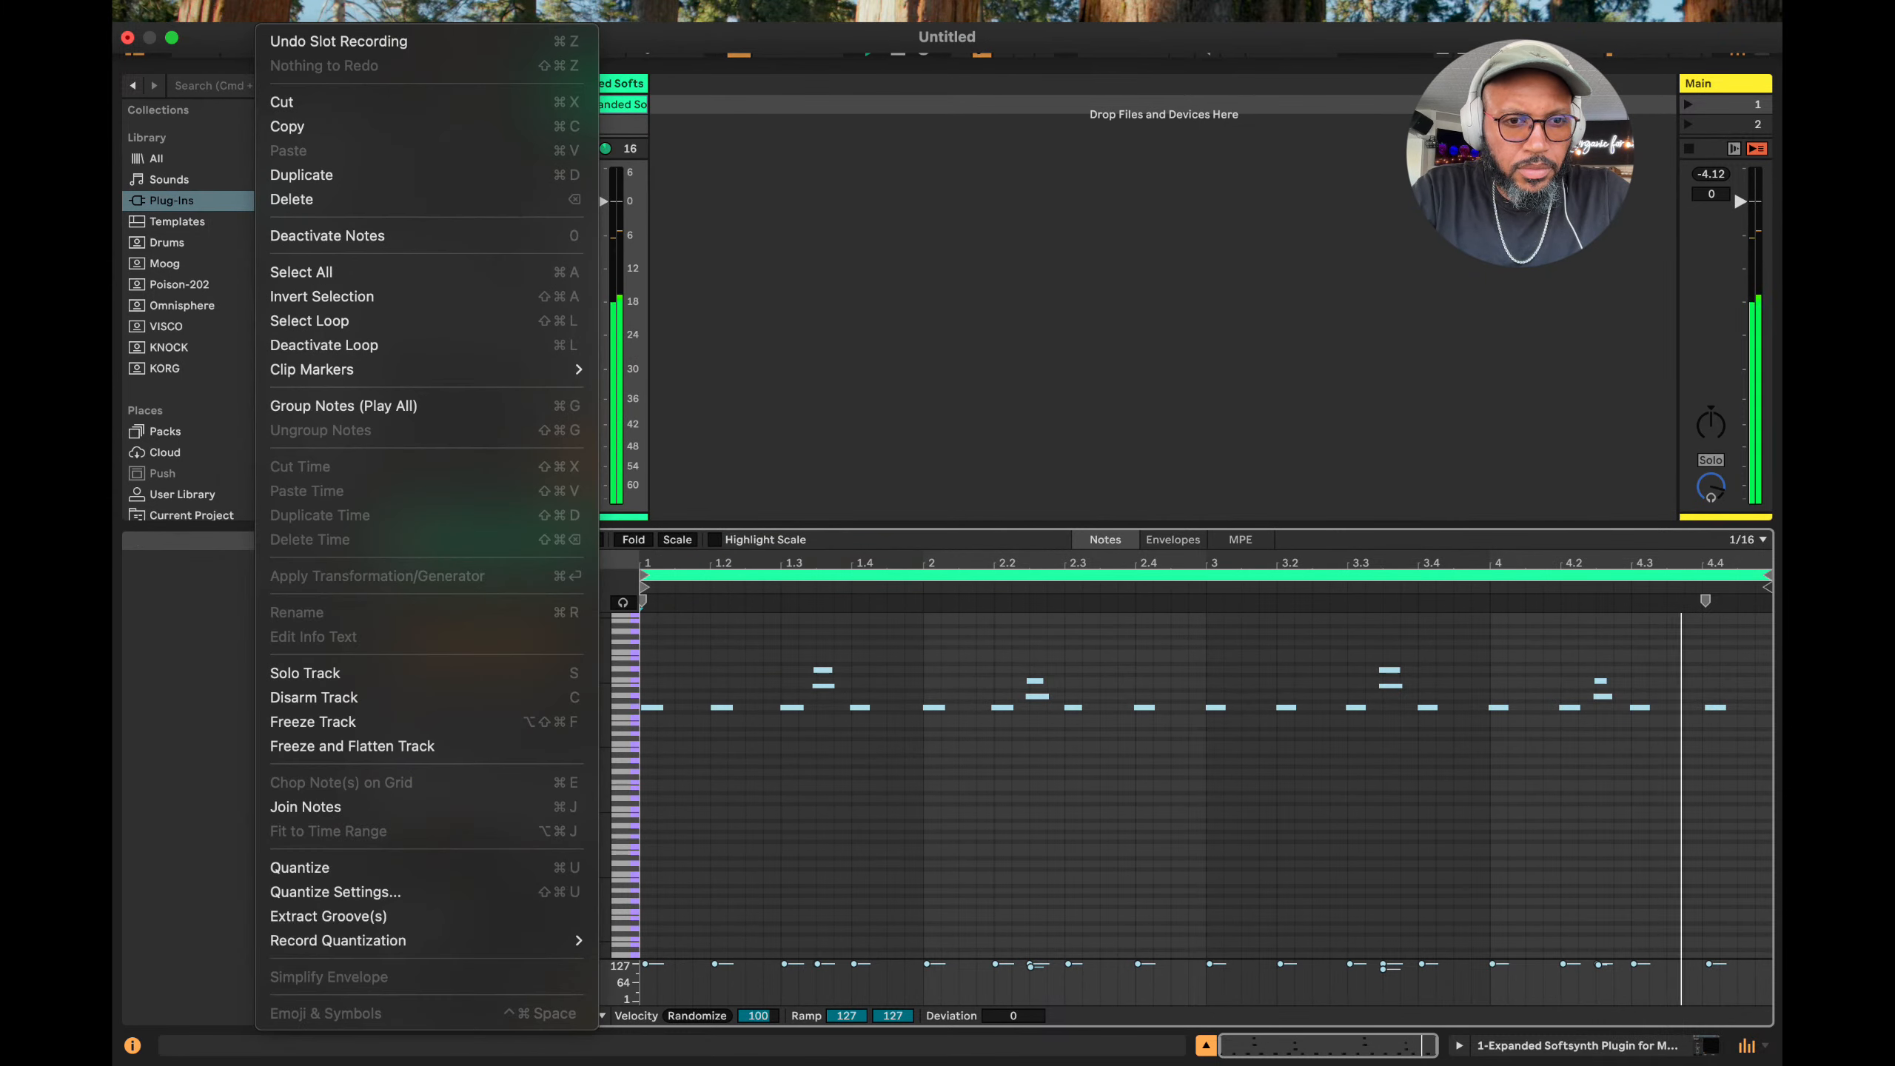
pyautogui.click(812, 360)
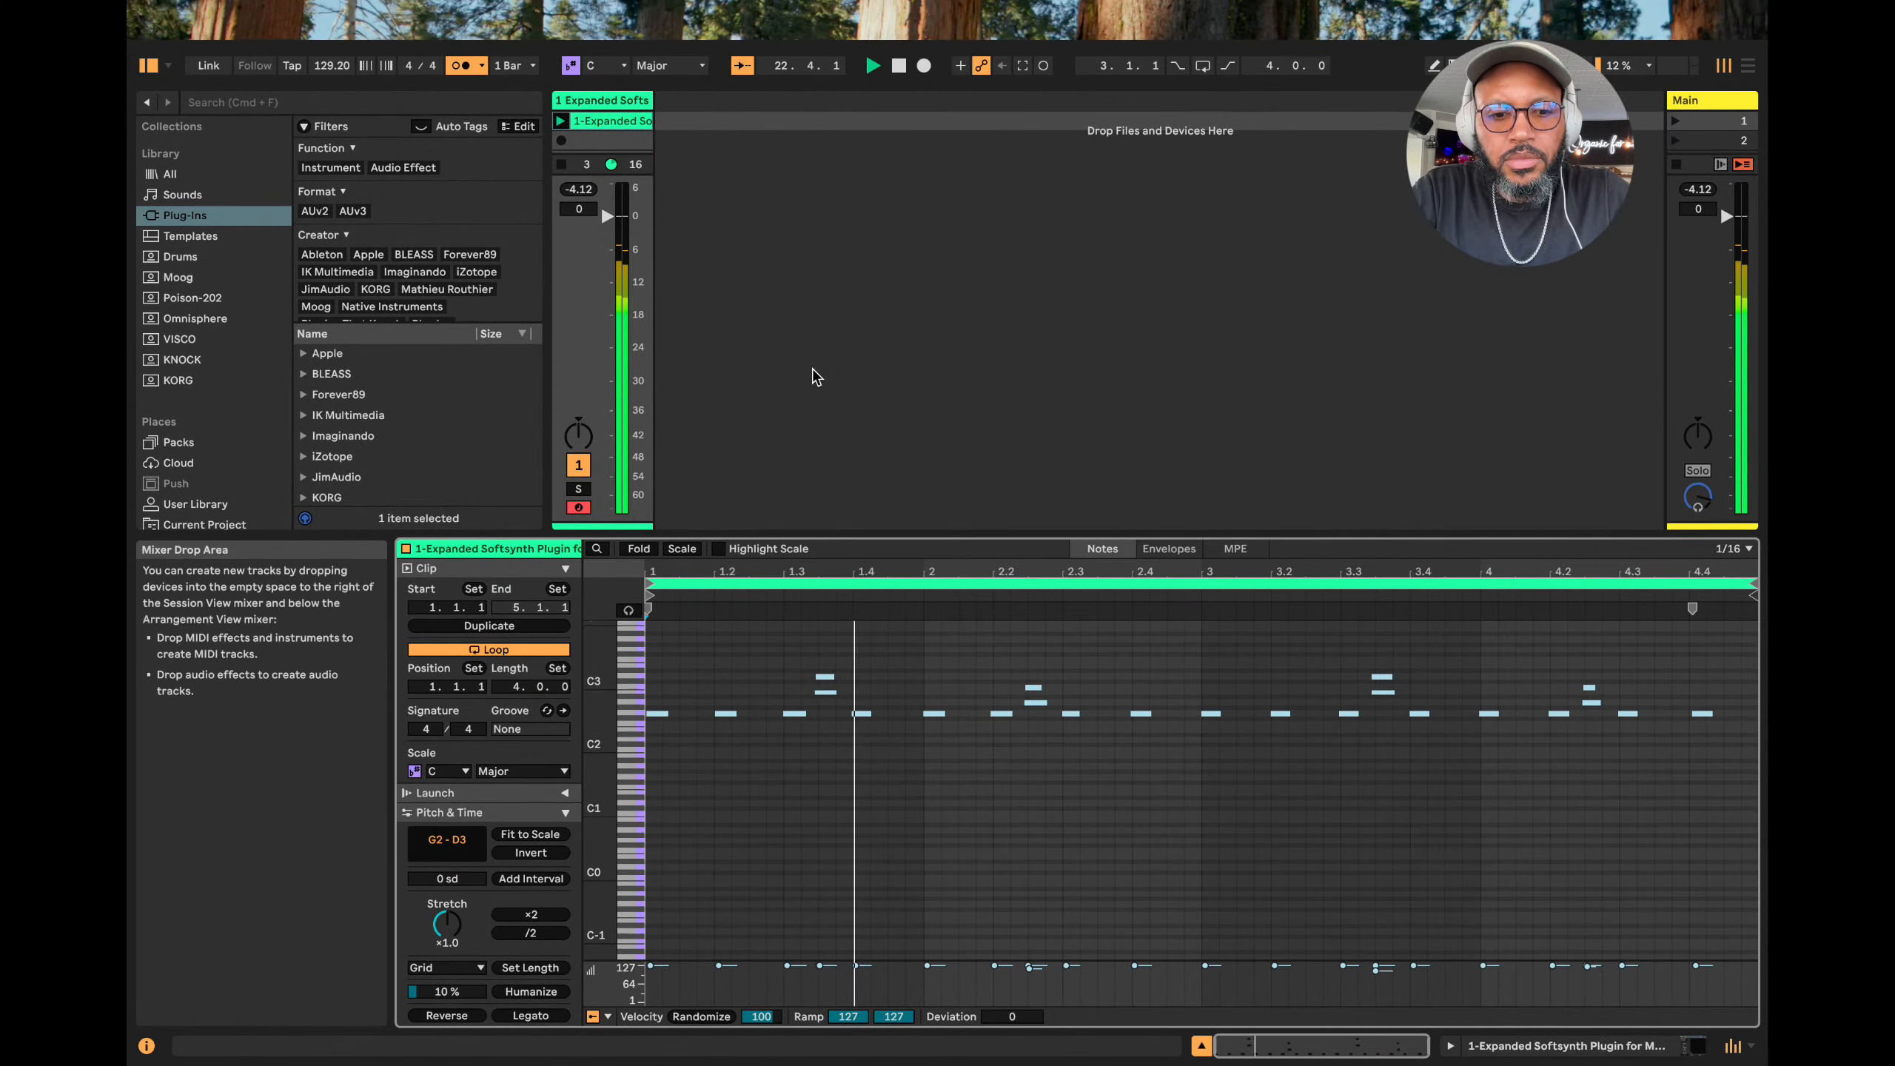
# Quantize the recorded synth clip's notes to a 1/16 grid.
pyautogui.scroll(-5, 468, 698)
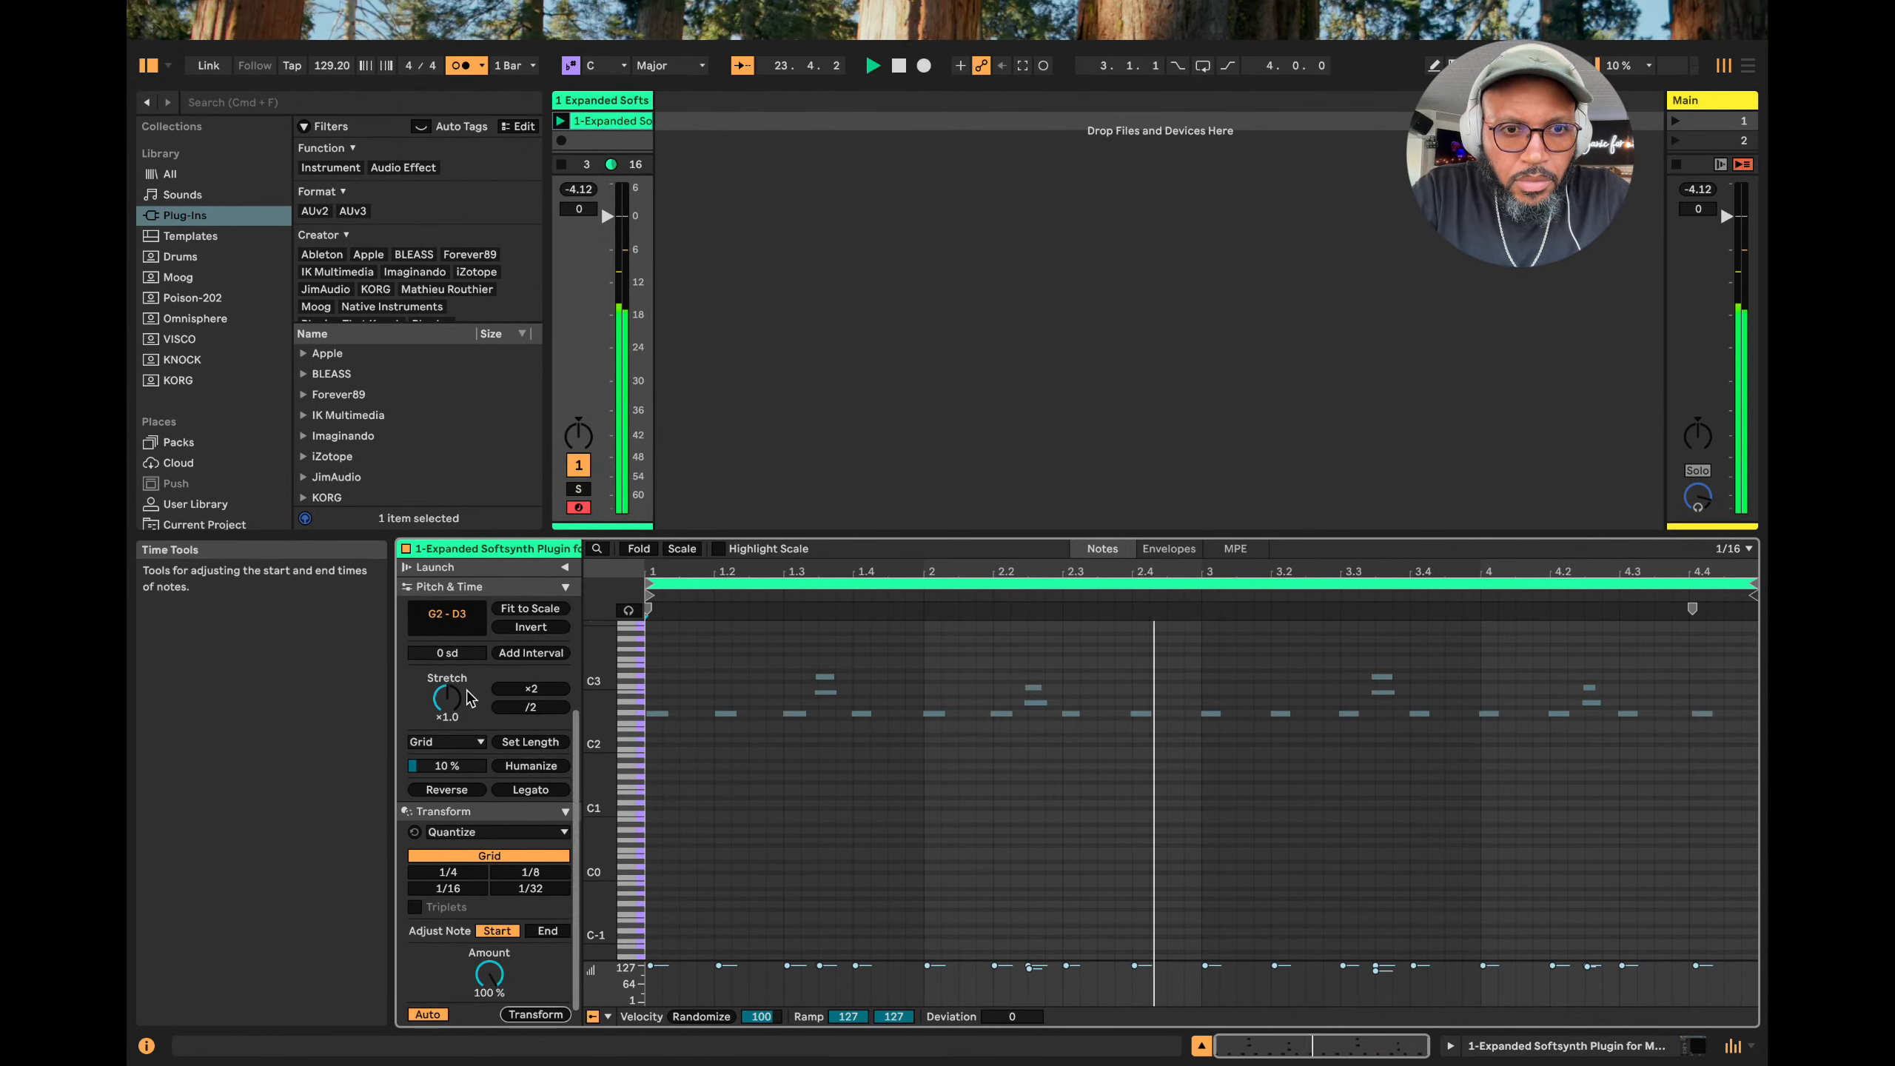
pyautogui.click(448, 888)
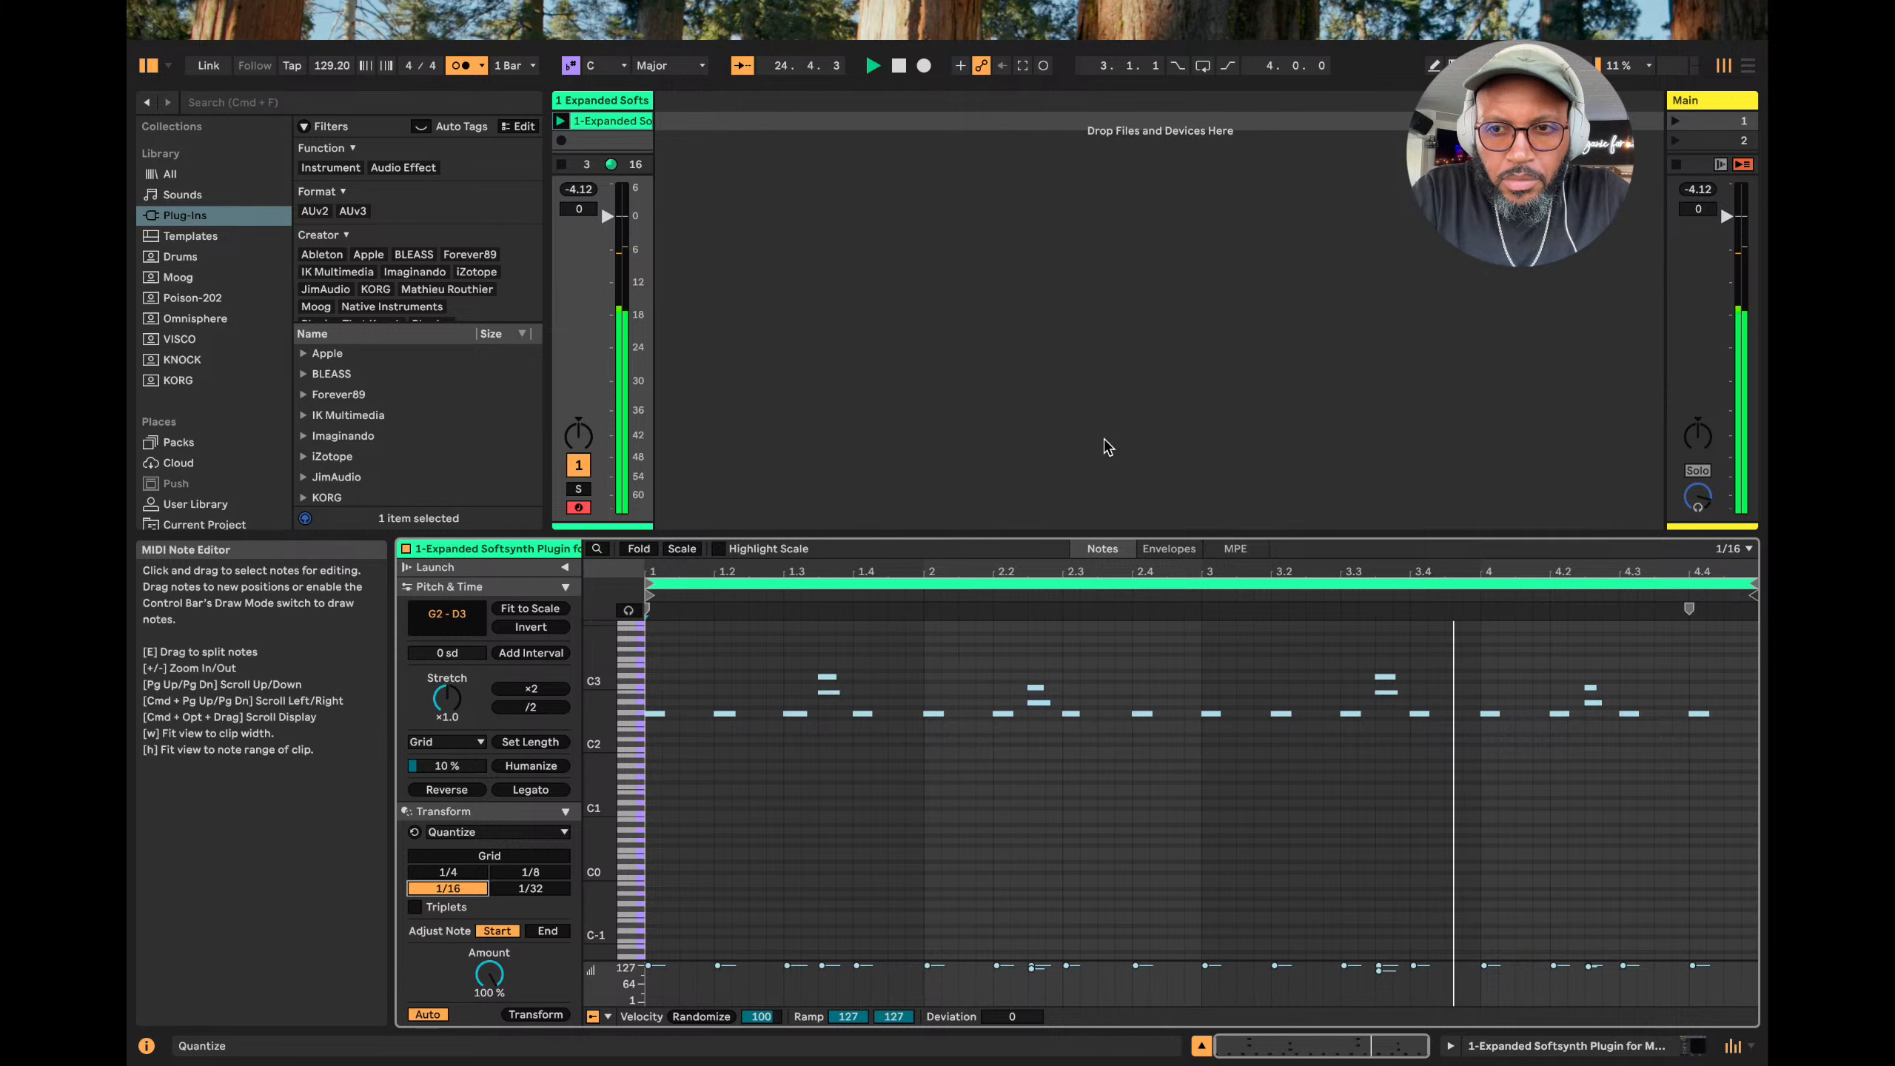
# Load Late Nite Kit from the Drums label onto a new track and assign the kit to the DRUMS collection.
pyautogui.click(180, 256)
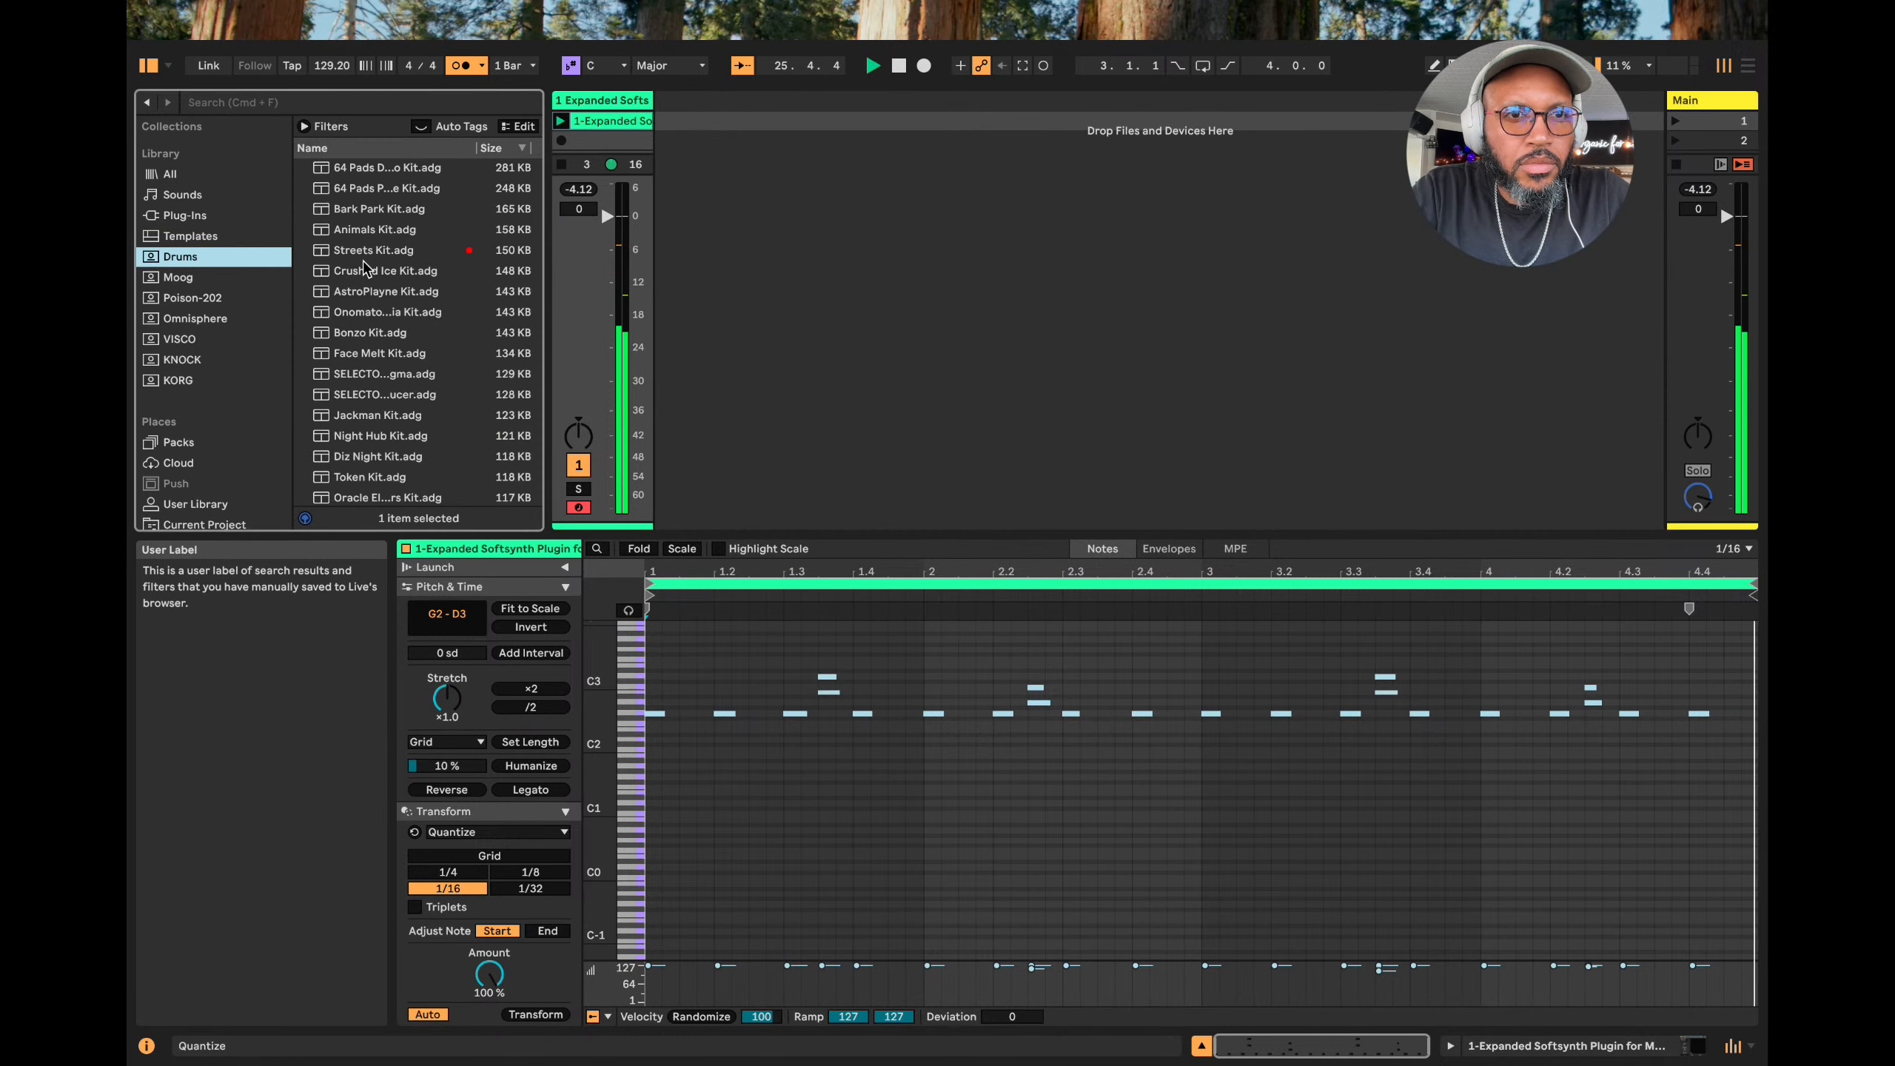
pyautogui.scroll(-10, 366, 269)
pyautogui.click(409, 379)
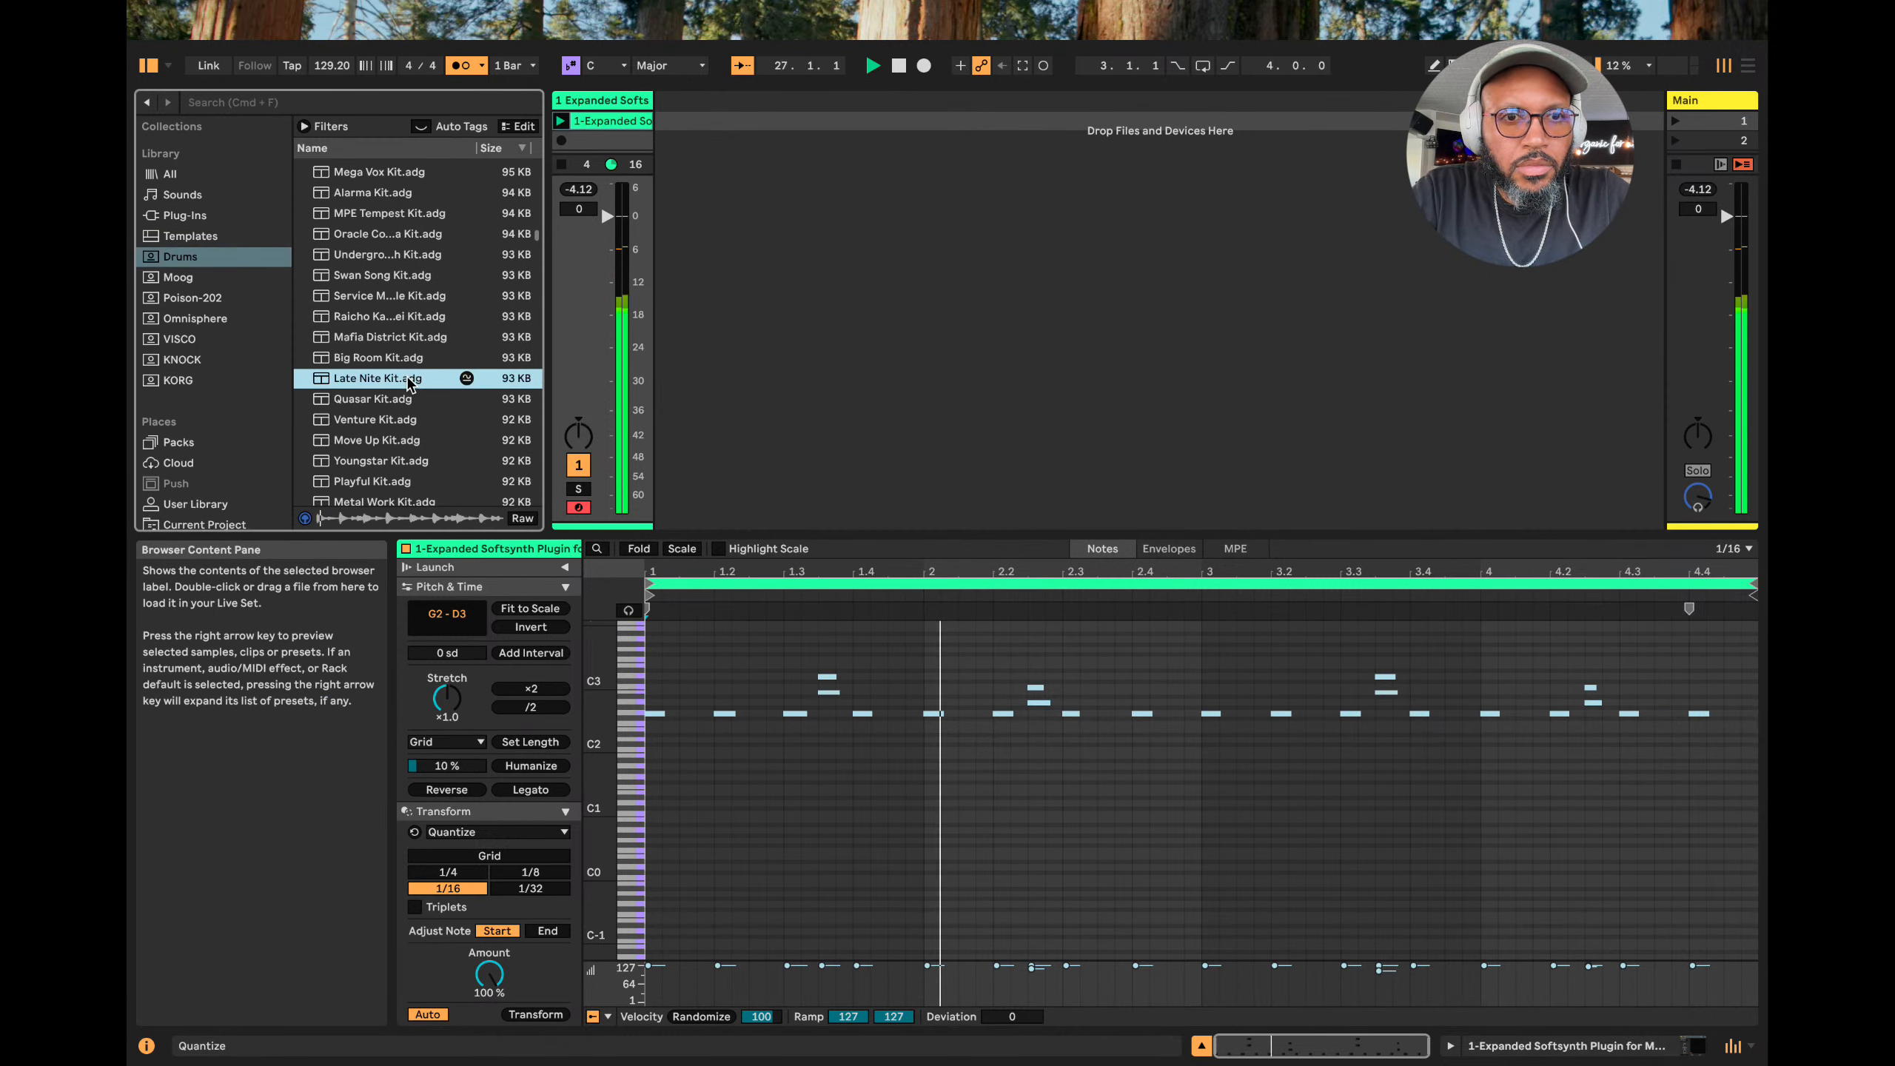
pyautogui.moveTo(409, 382); pyautogui.dragTo(754, 207)
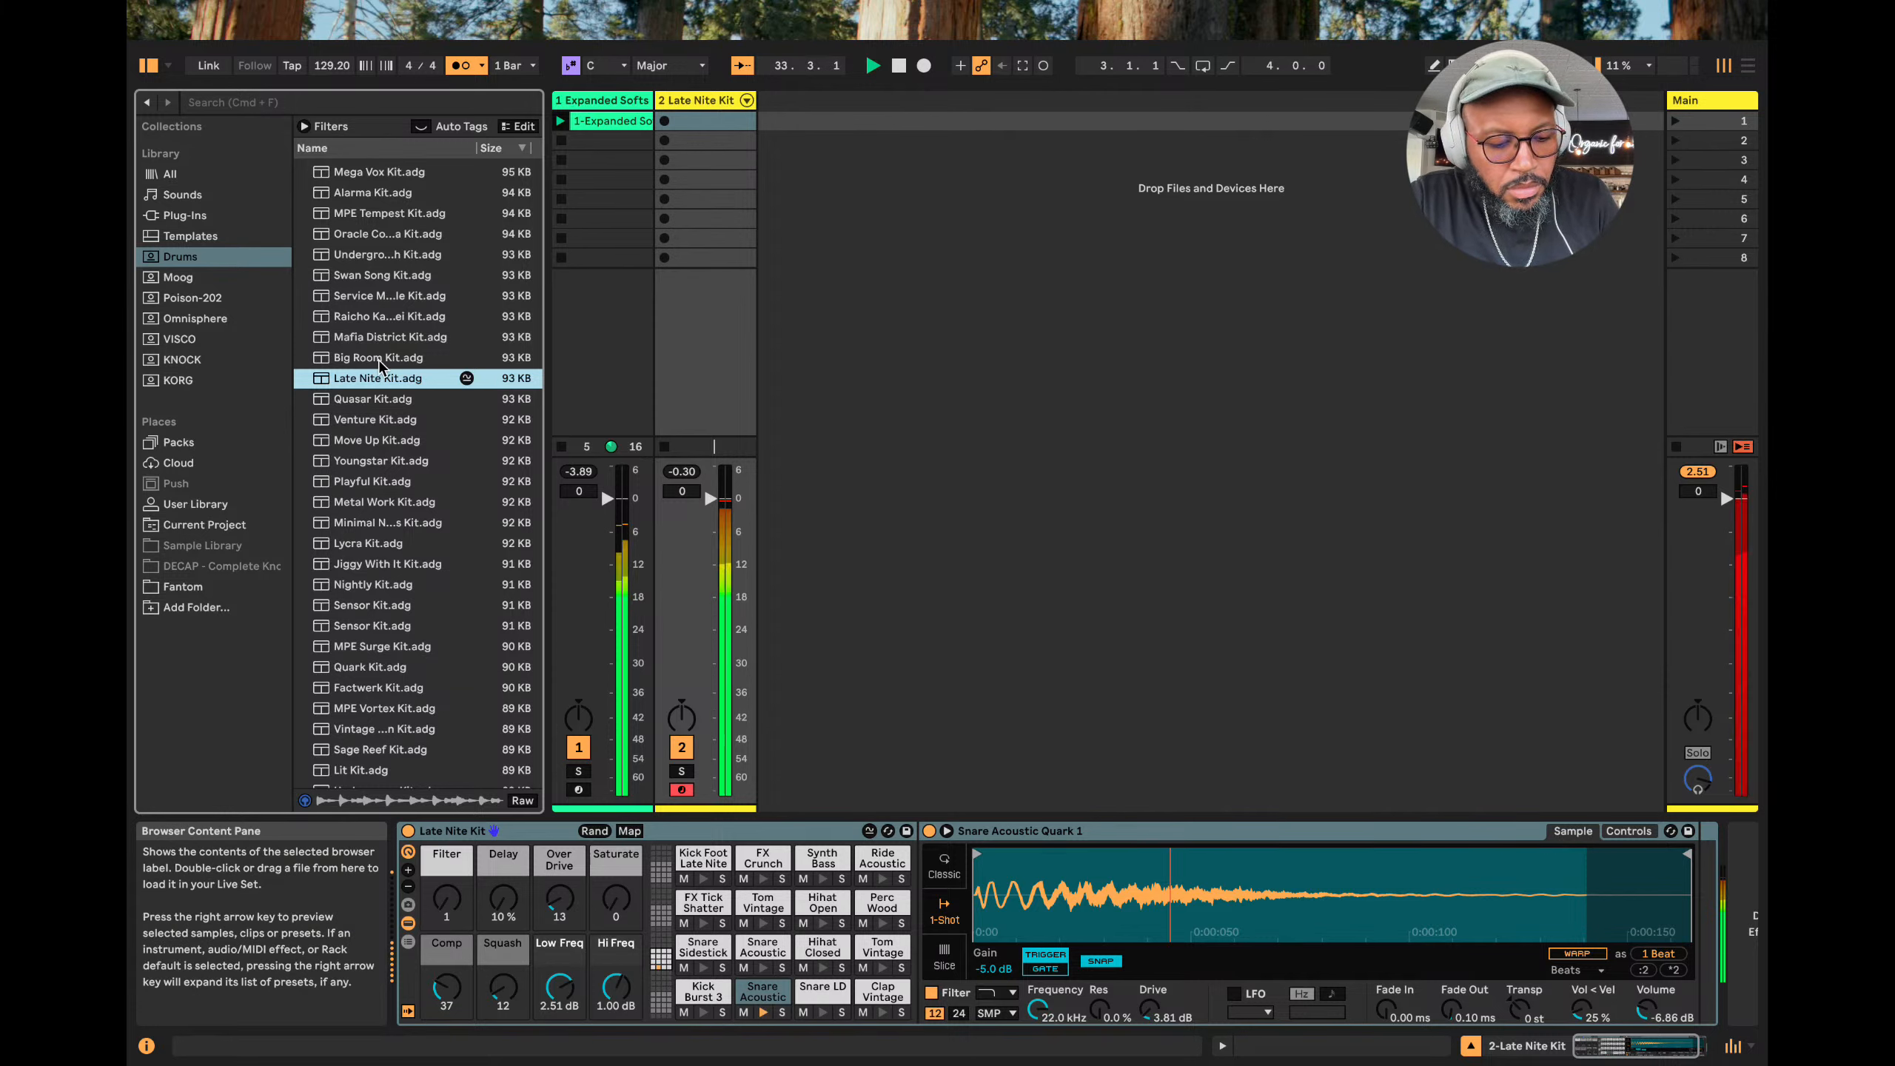
pyautogui.rightClick(442, 383)
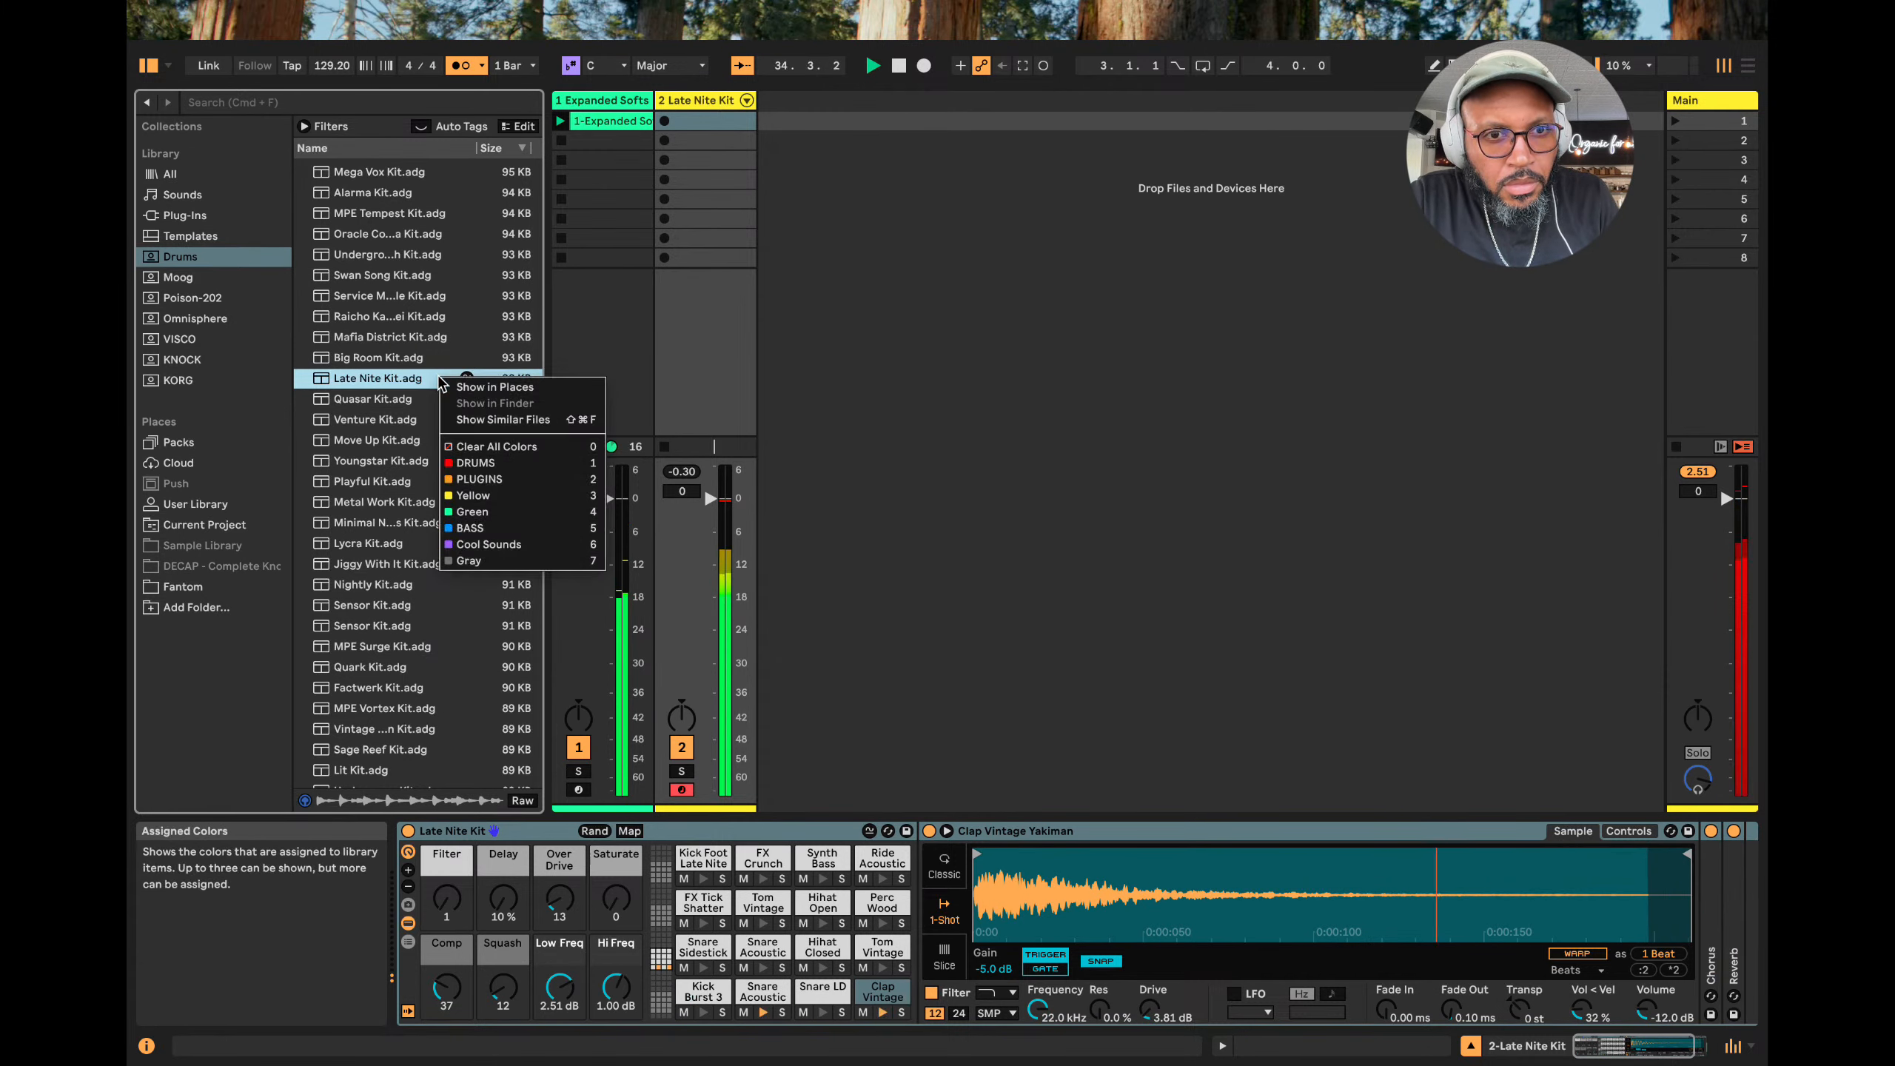
pyautogui.click(482, 463)
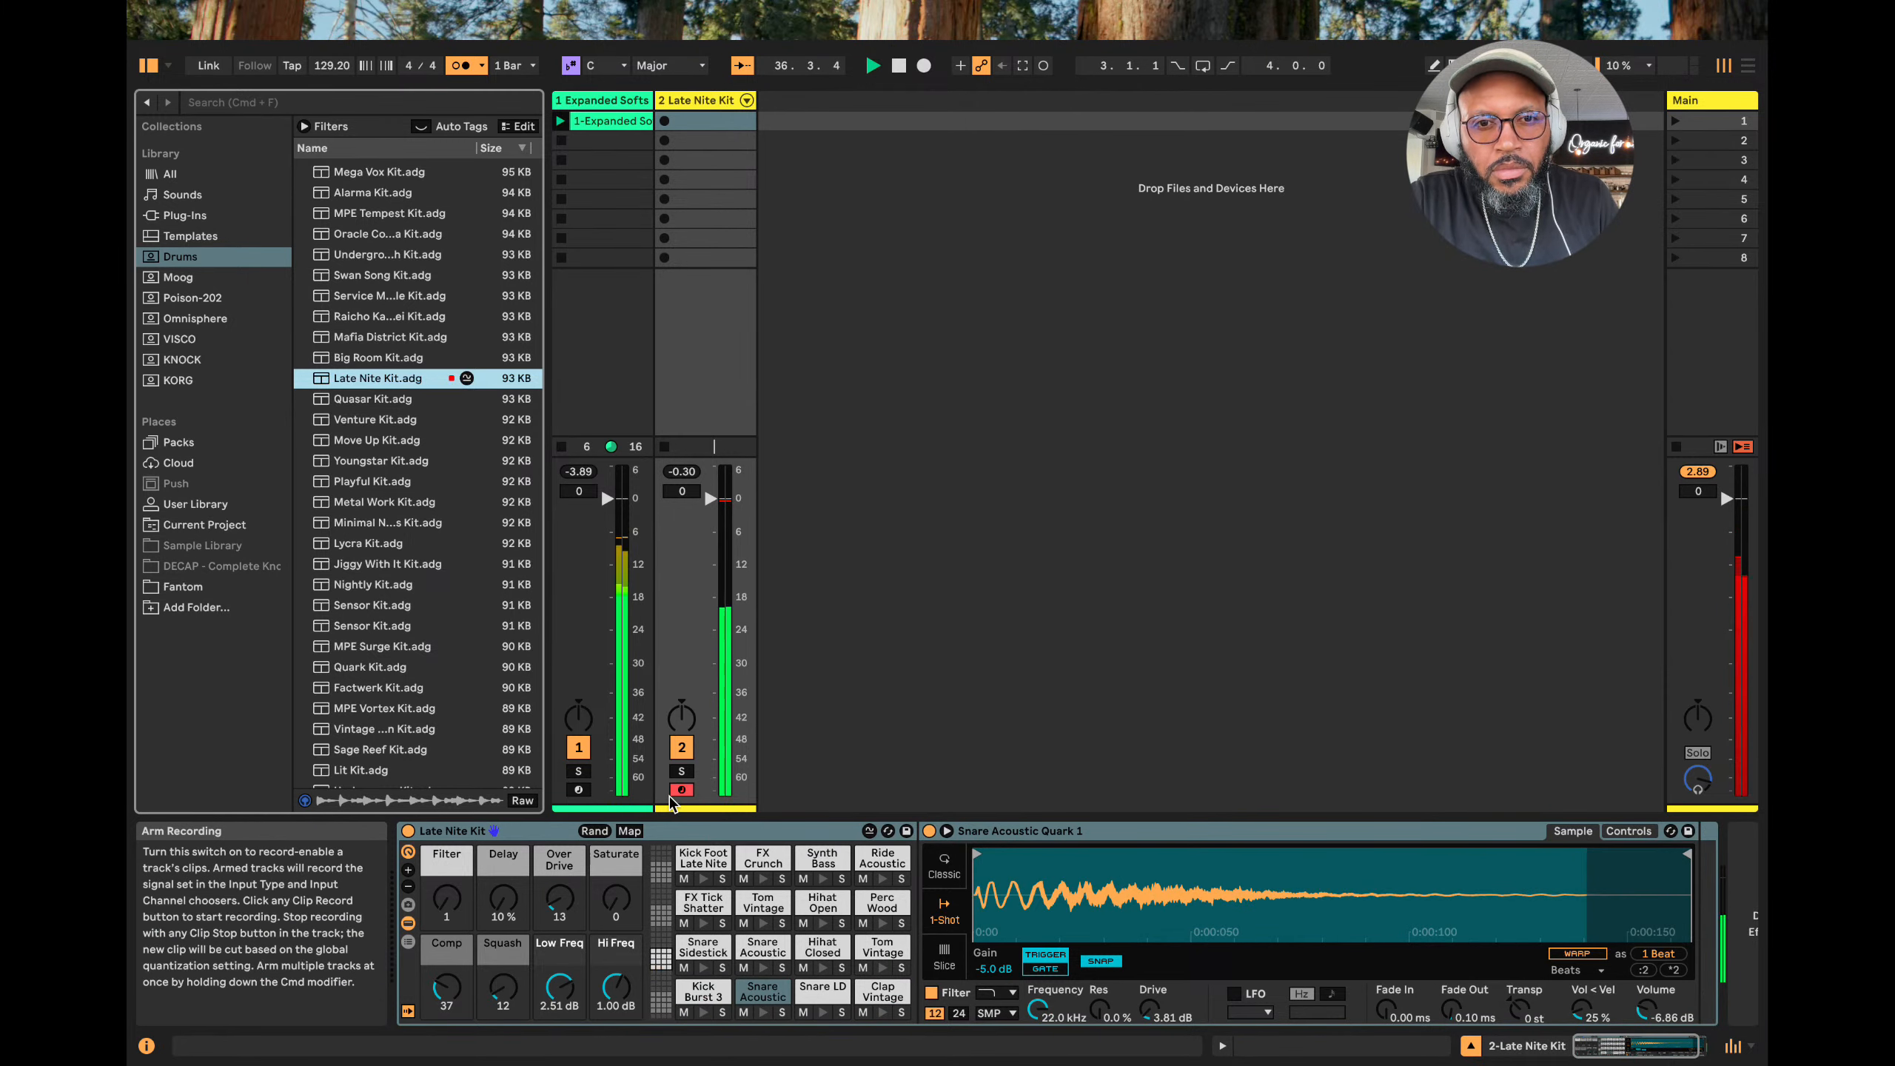
# Record a four-bar kick and snare clip on the Late Nite Kit track, open its notes, and stop playback.
pyautogui.press('super+shift+F9')
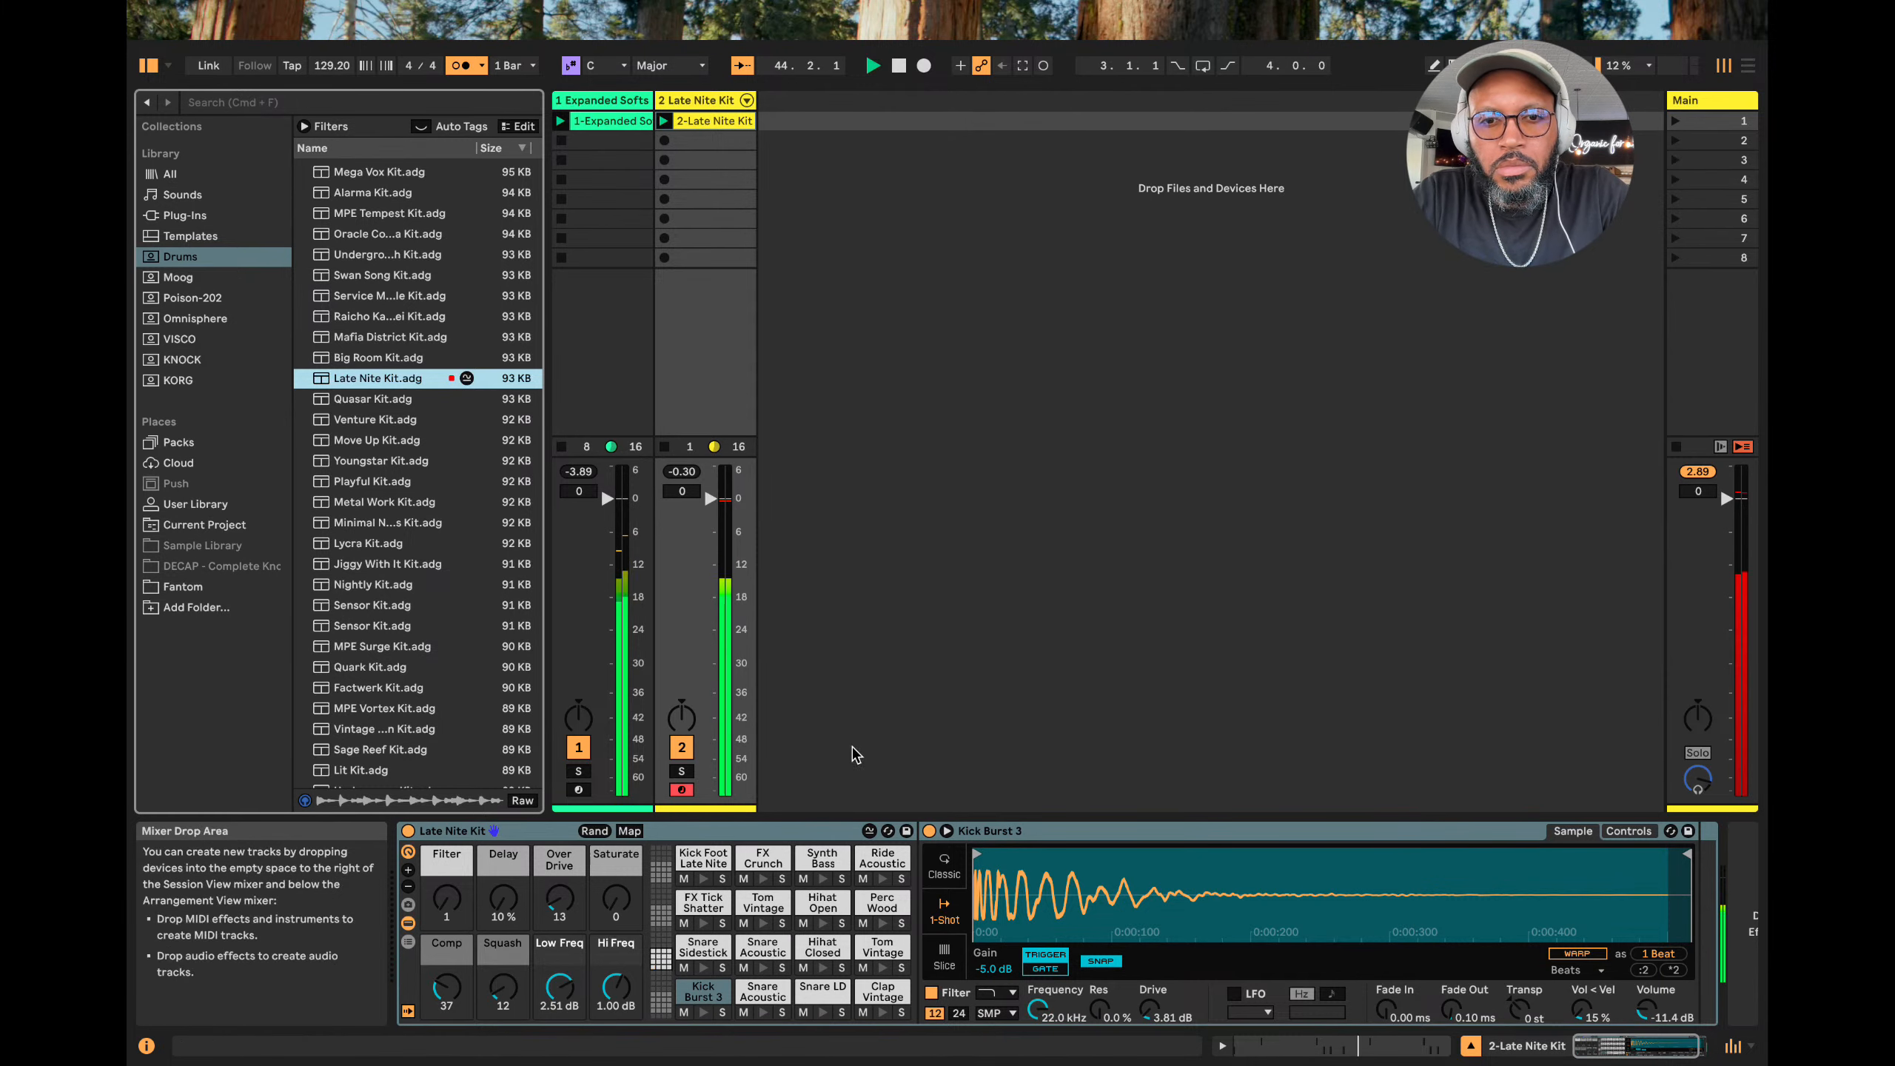
pyautogui.doubleClick(701, 121)
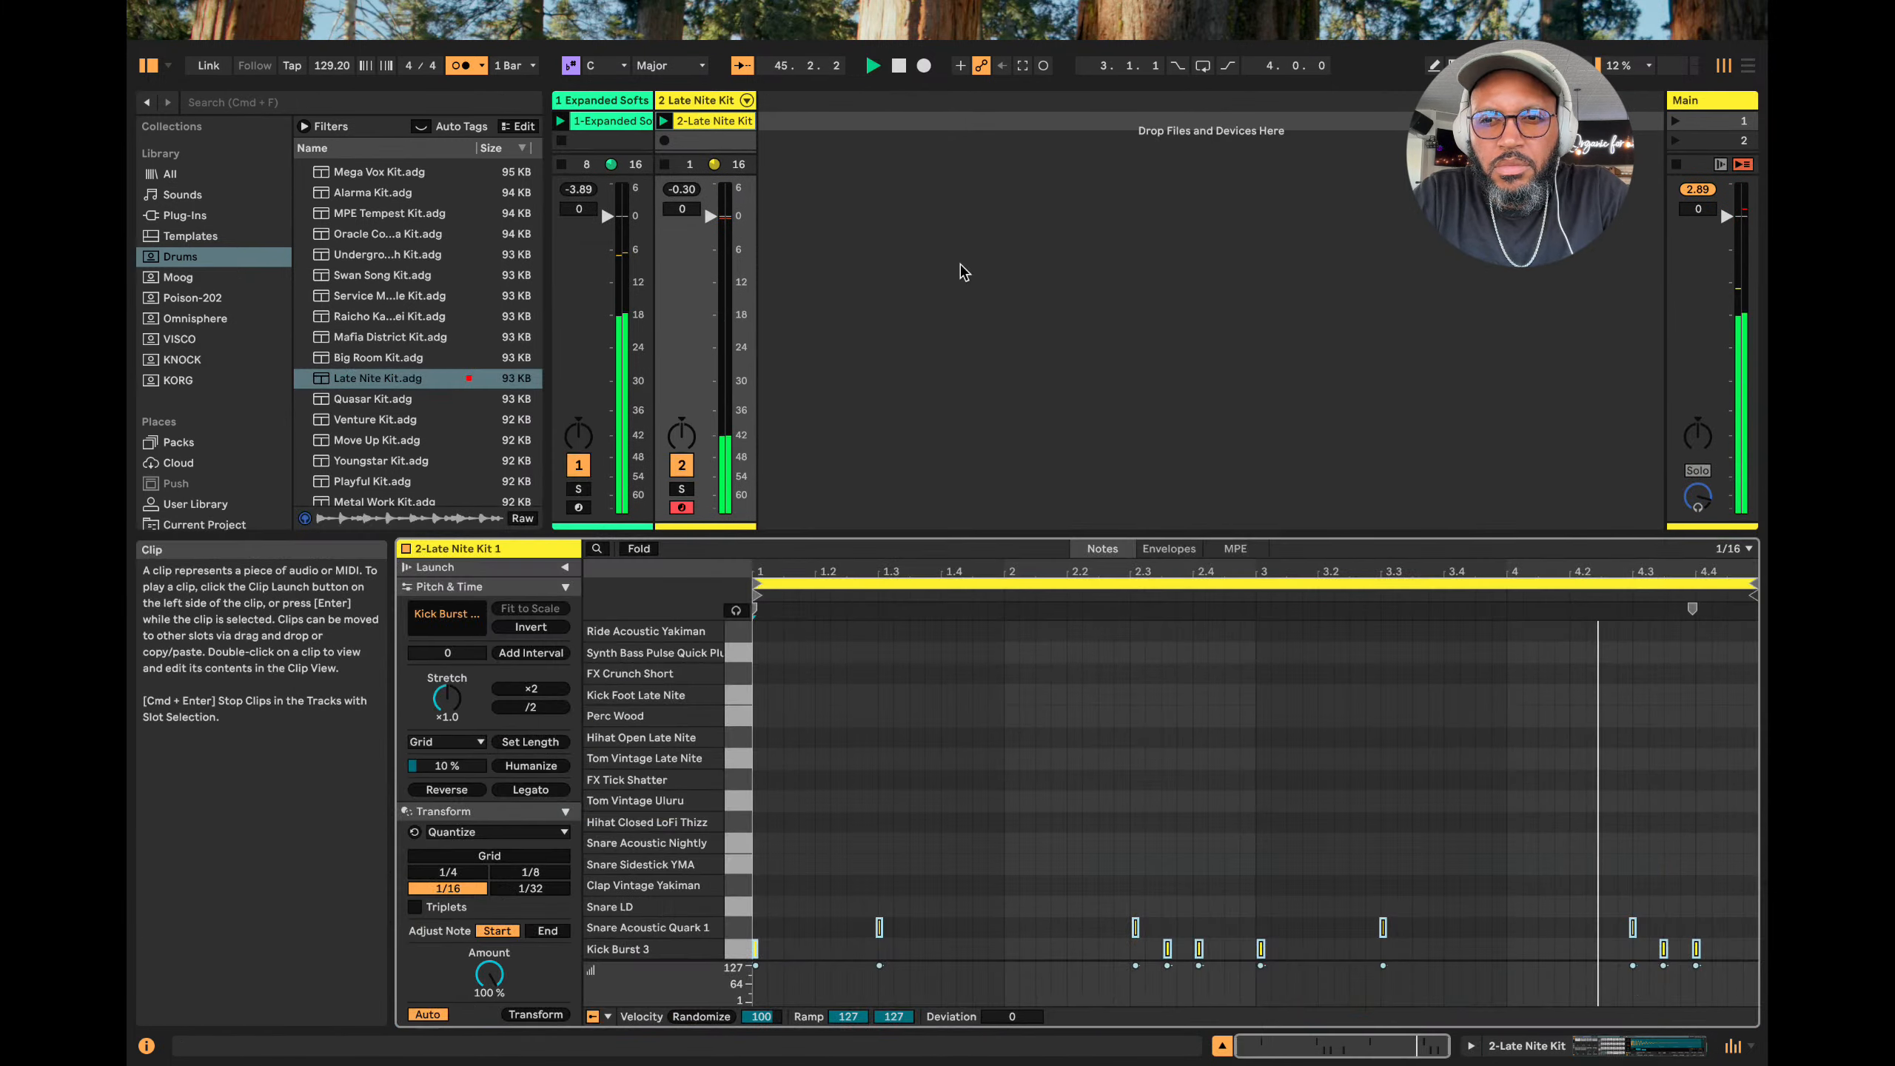
pyautogui.press('space')
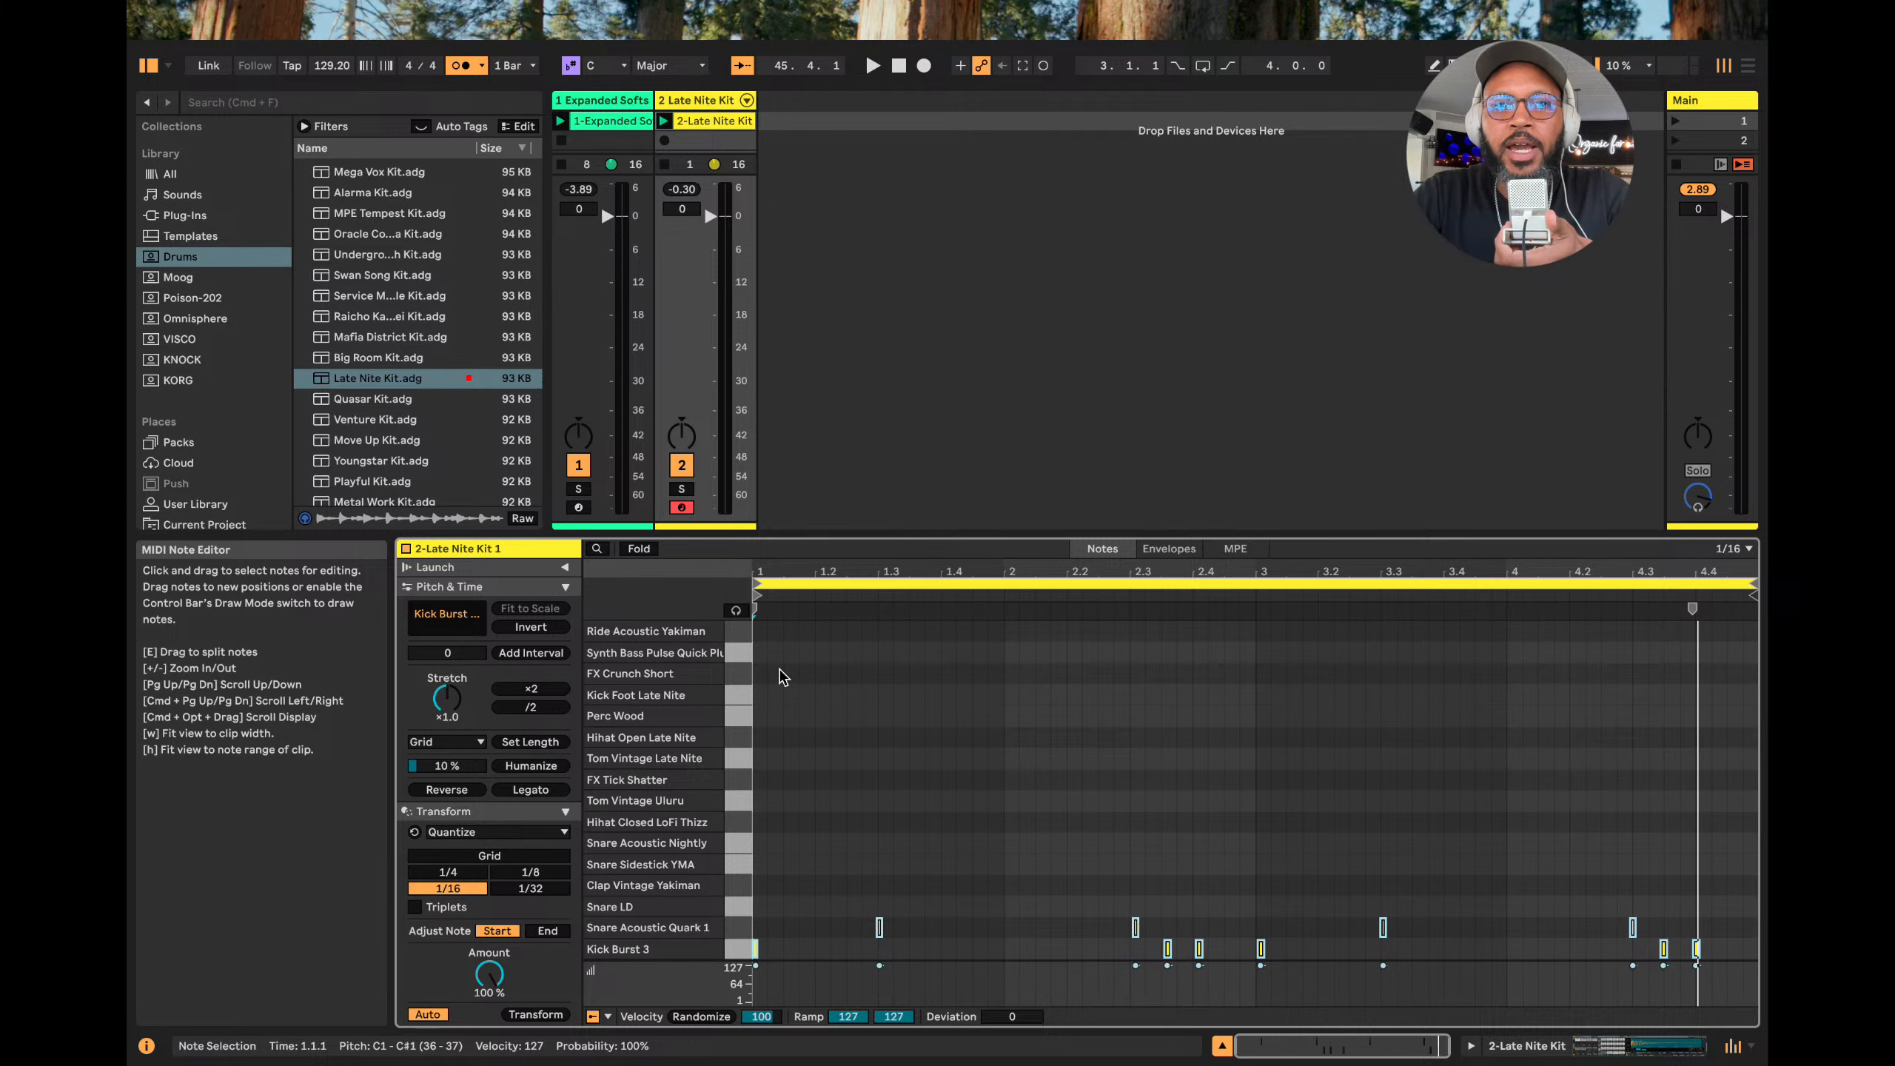
# Play the synth and drum clips together while reviewing each clip's notes in the editor.
pyautogui.click(628, 111)
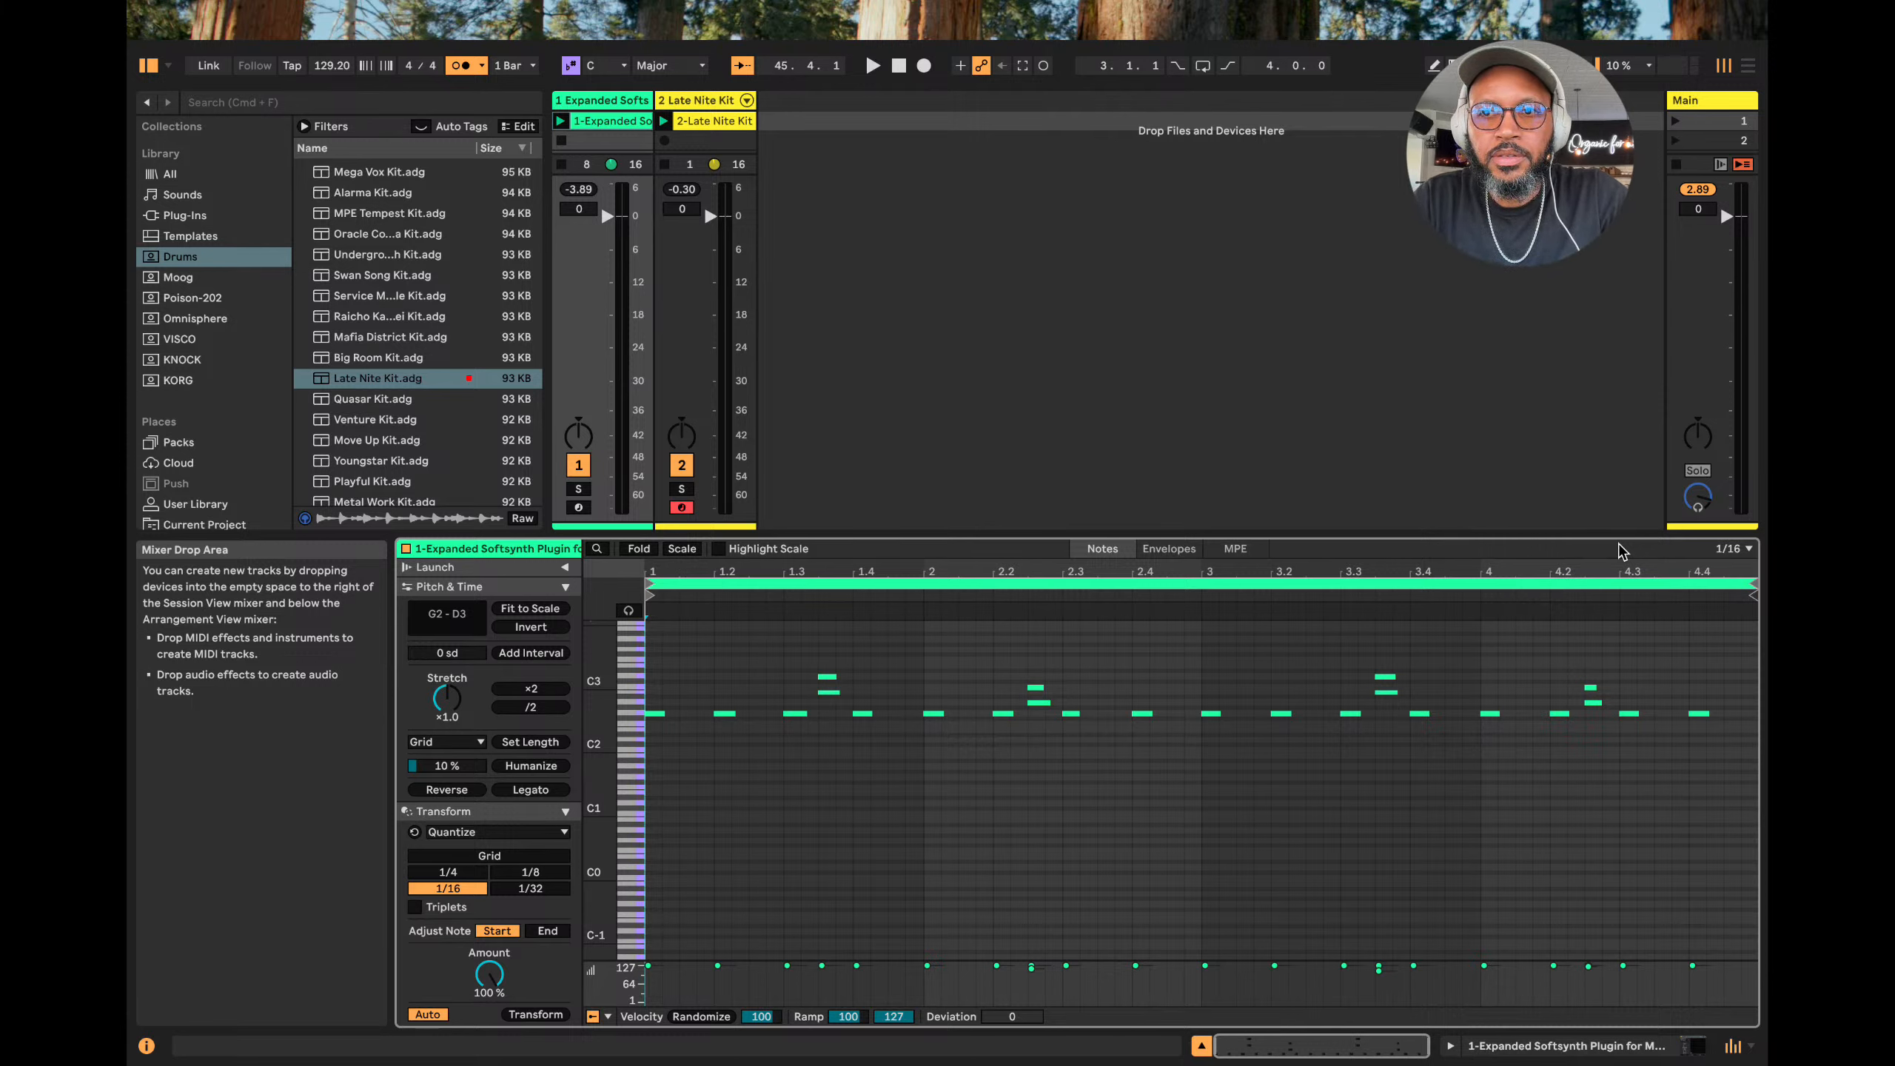
pyautogui.click(846, 473)
pyautogui.press('space')
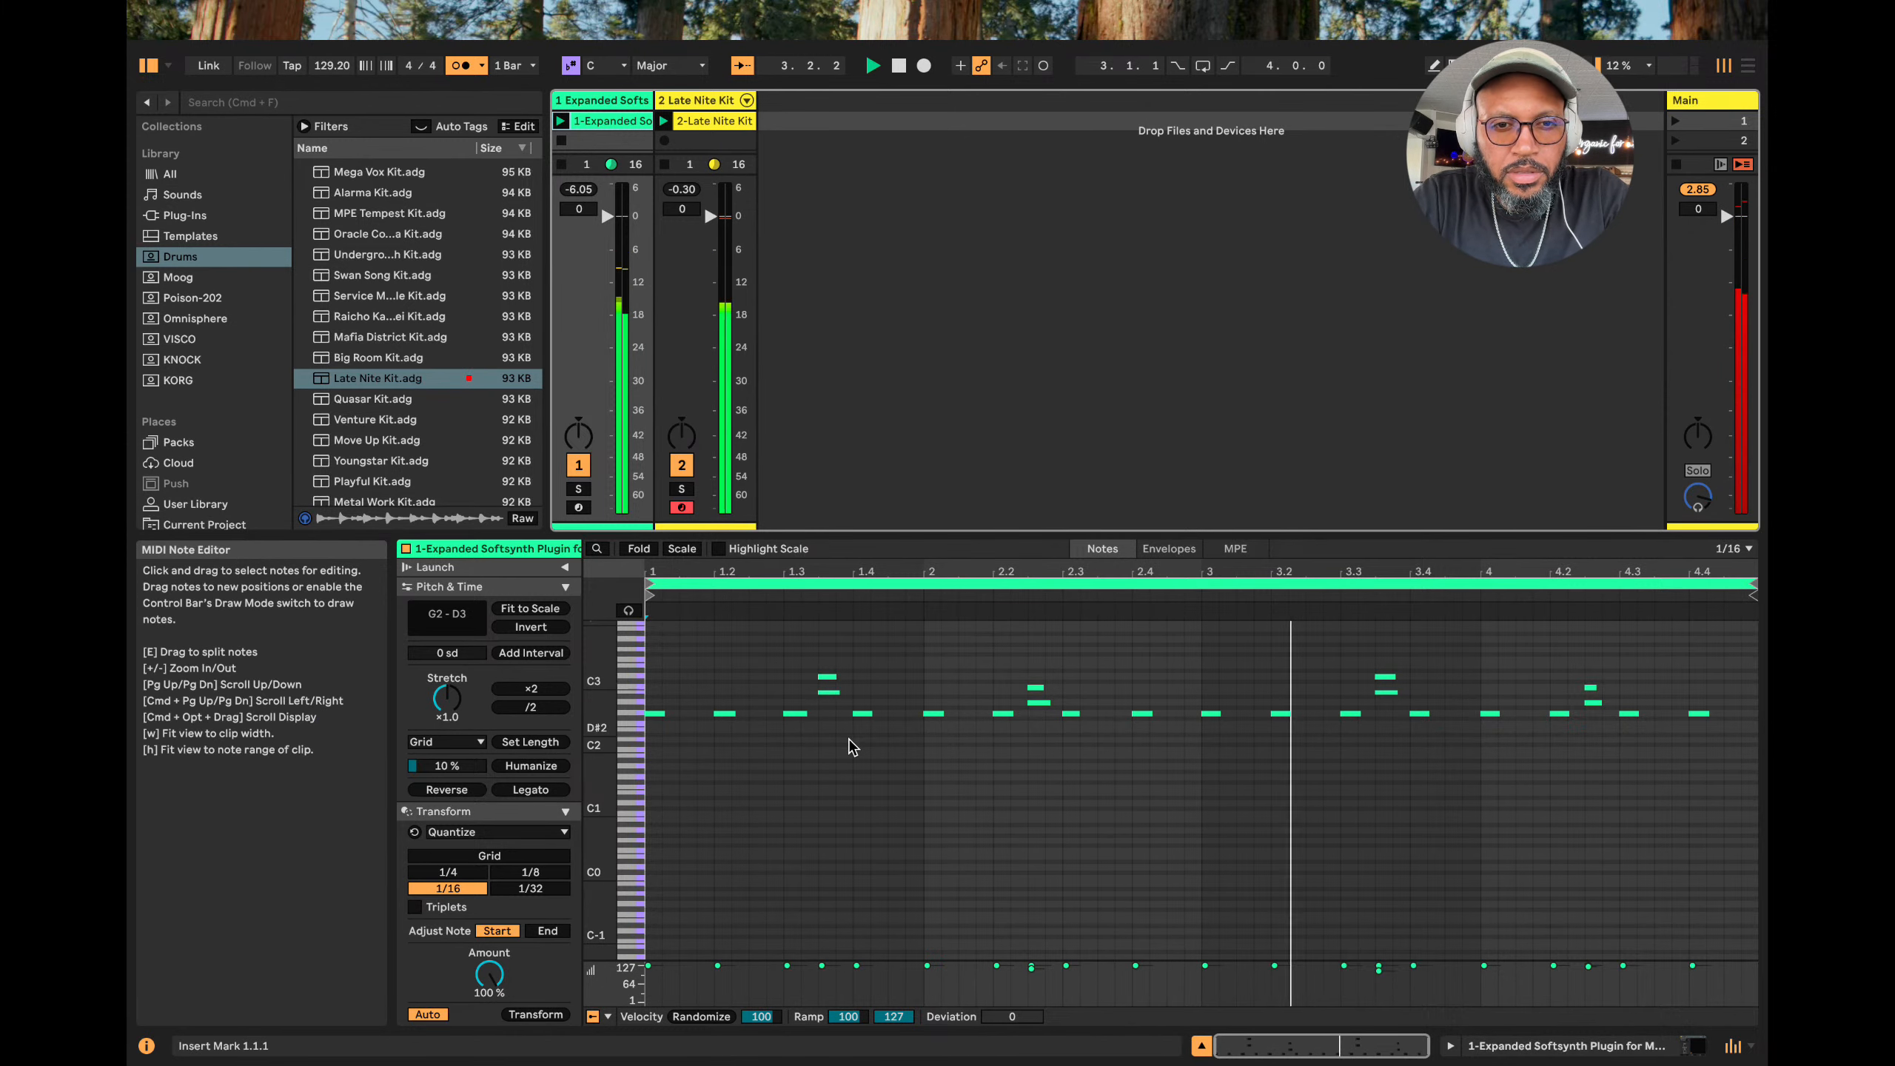
pyautogui.click(714, 120)
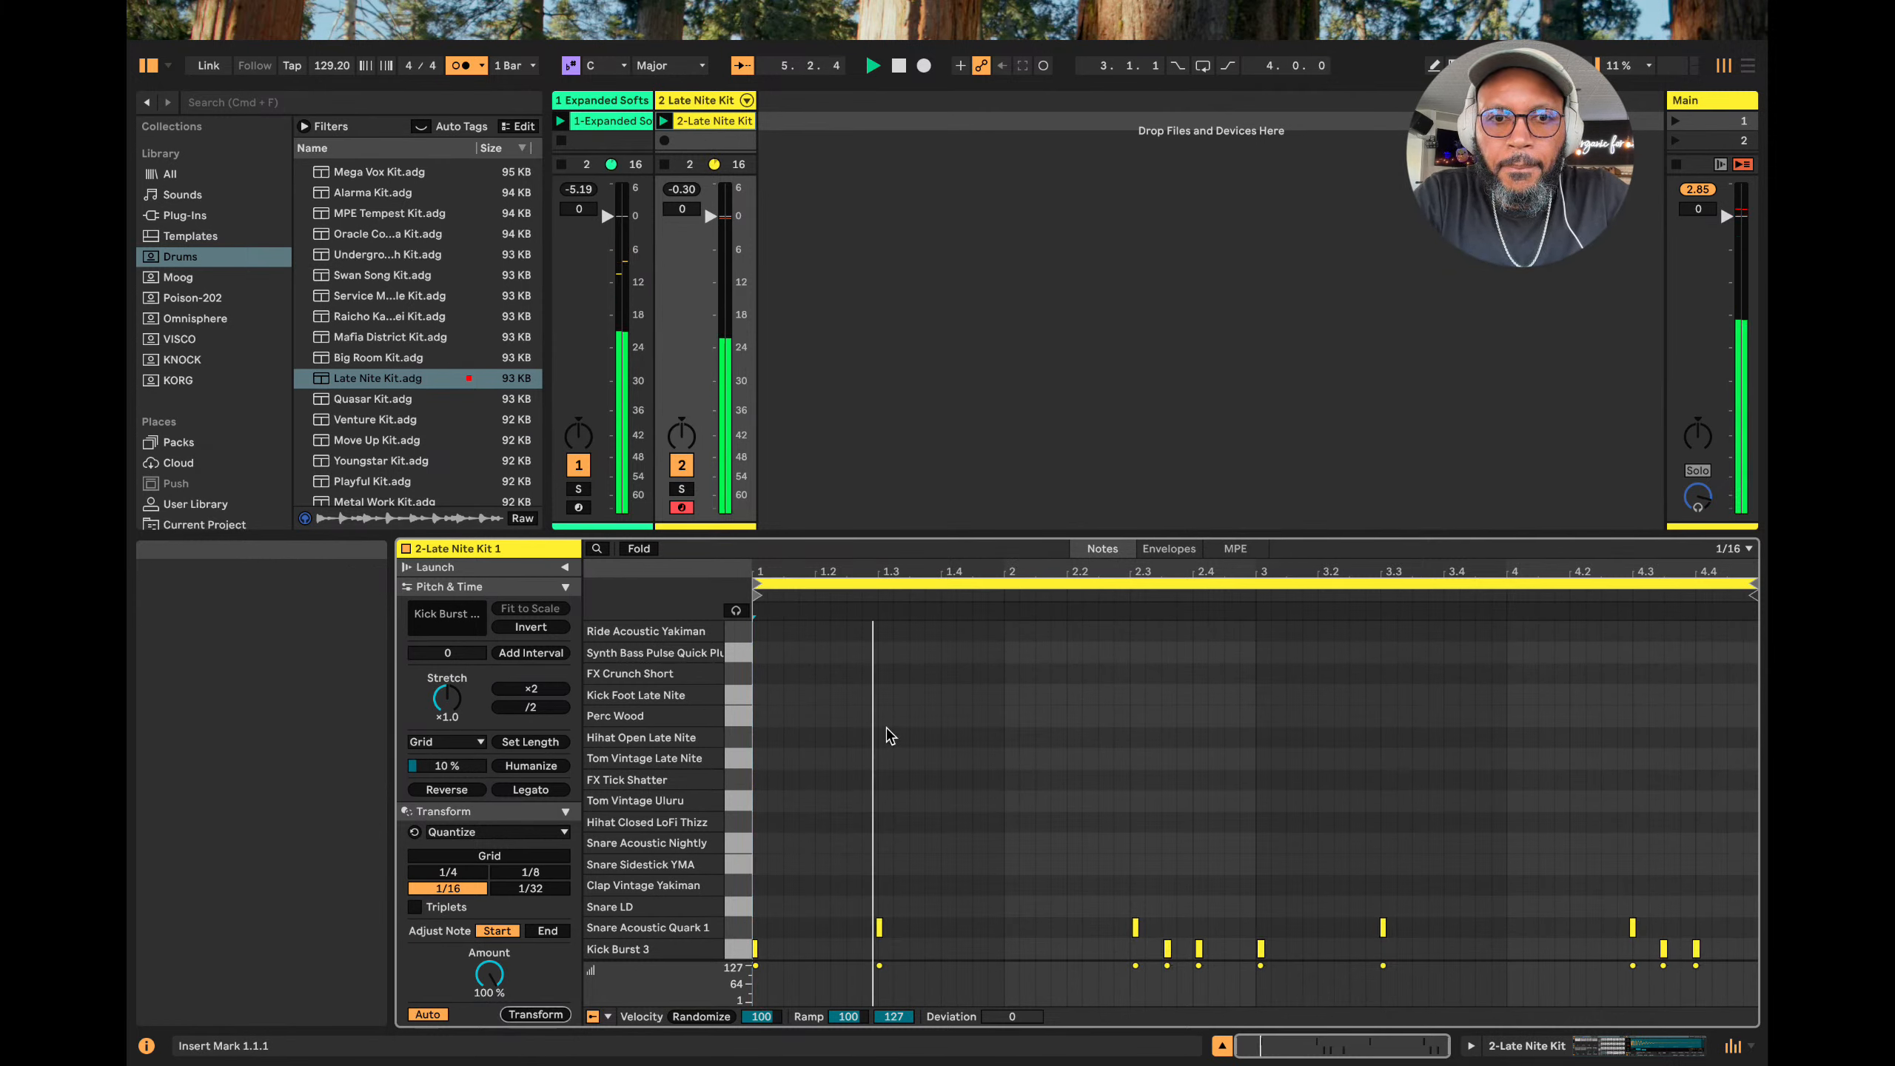
pyautogui.click(942, 659)
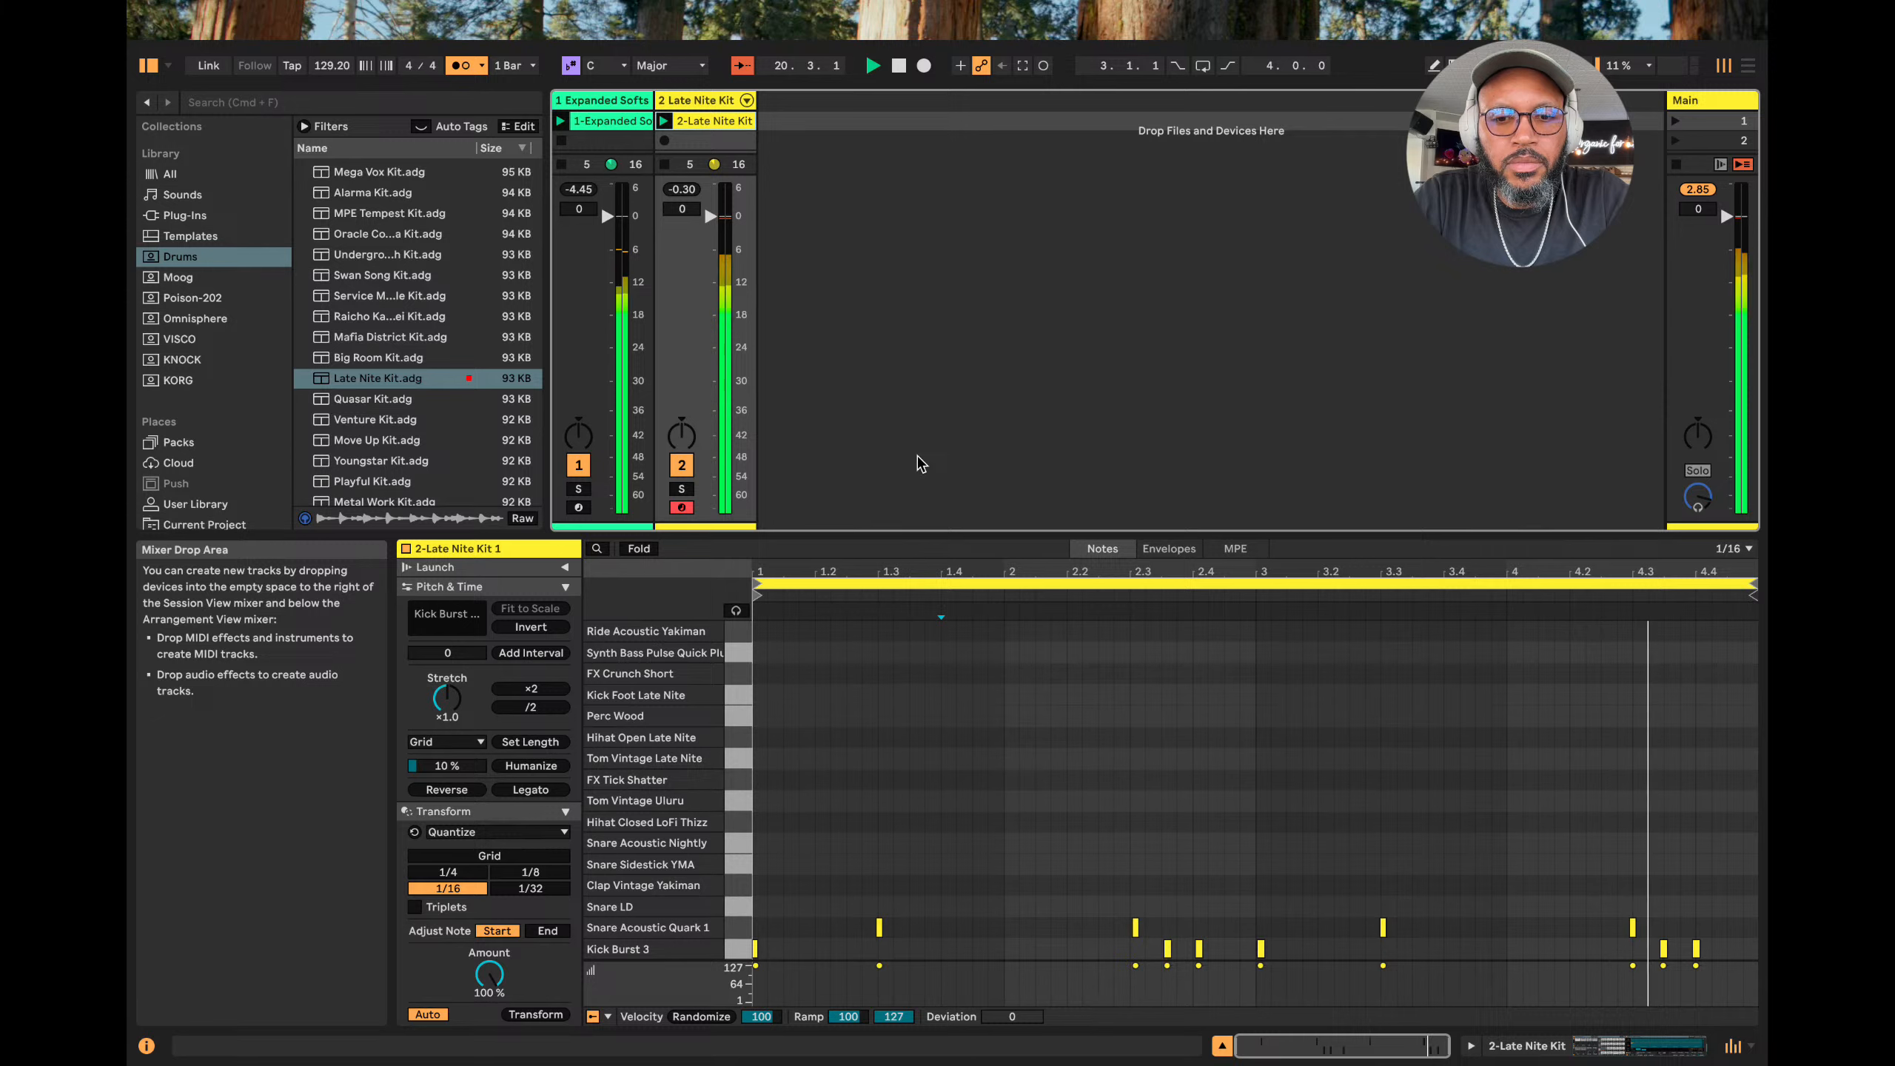
# Stop playback and start a new Live Set, discarding the unsaved changes to the synth and drum beat.
pyautogui.press('space')
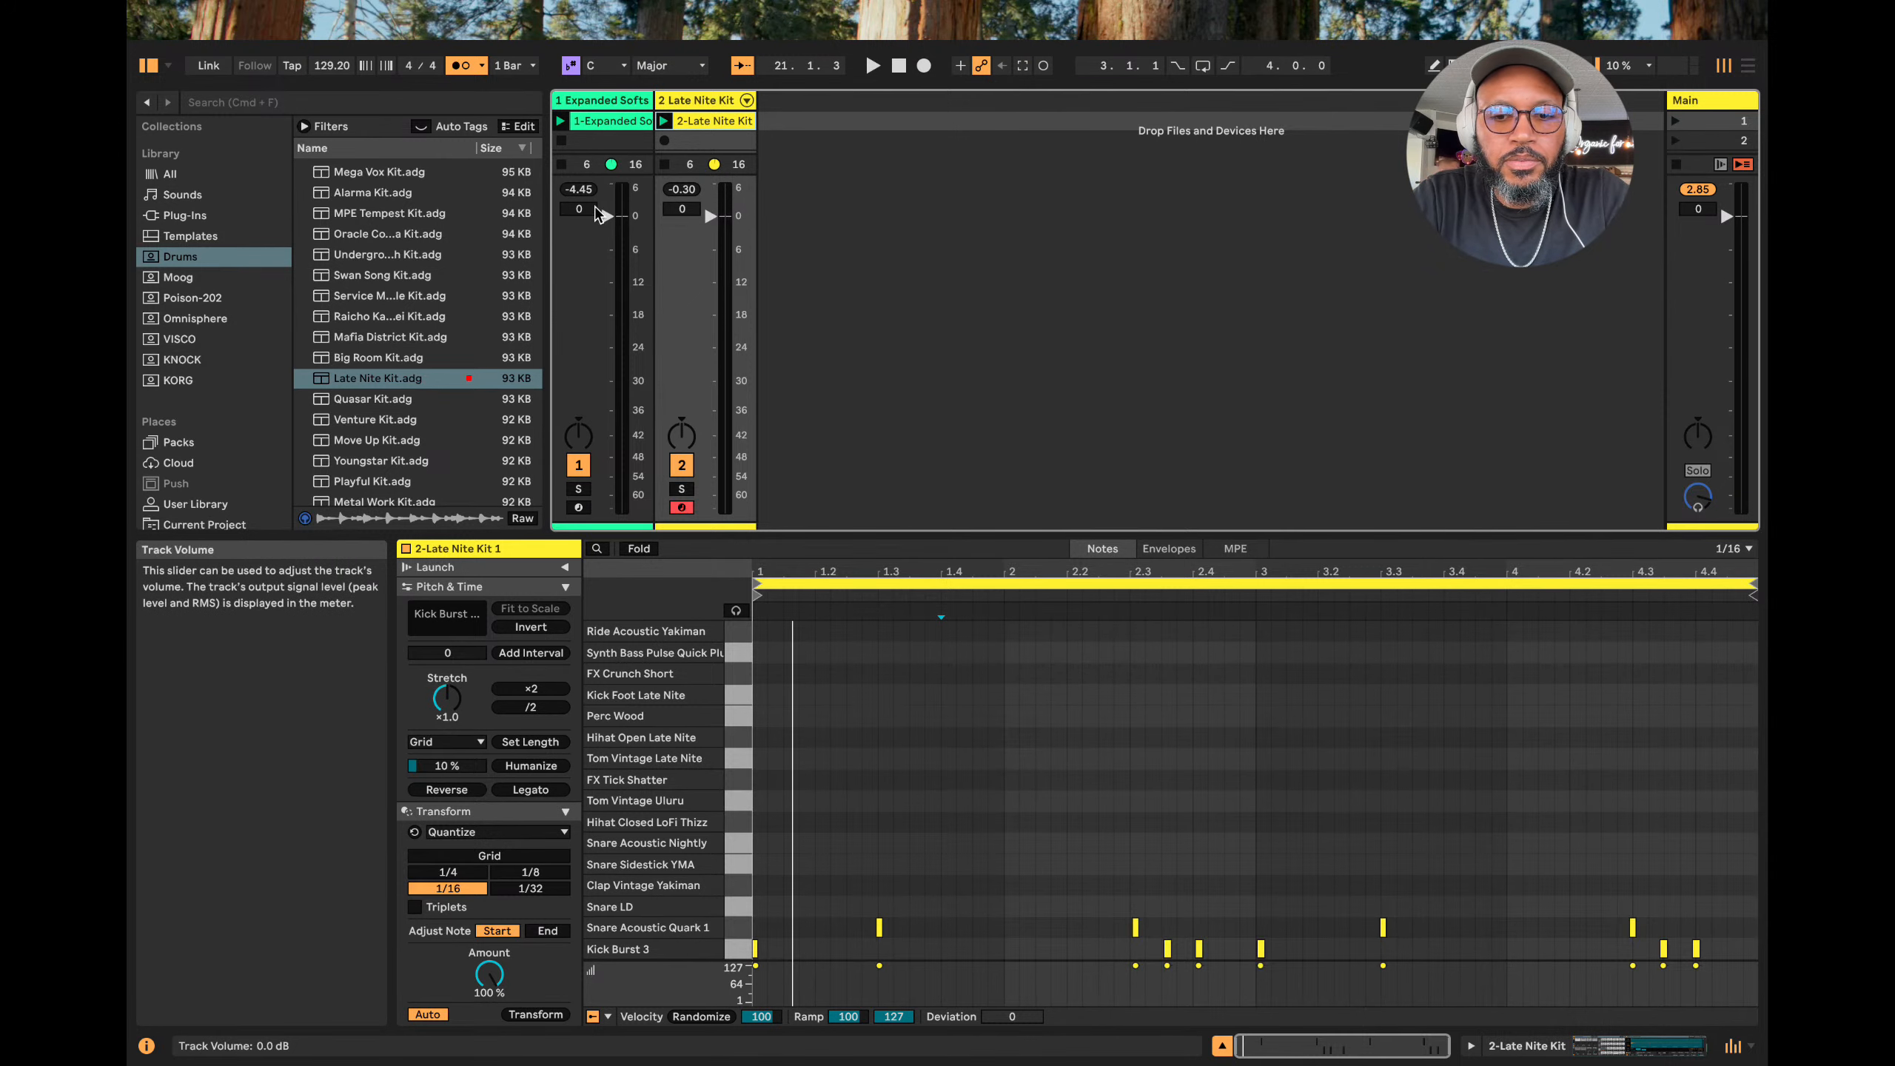
pyautogui.press('super+q')
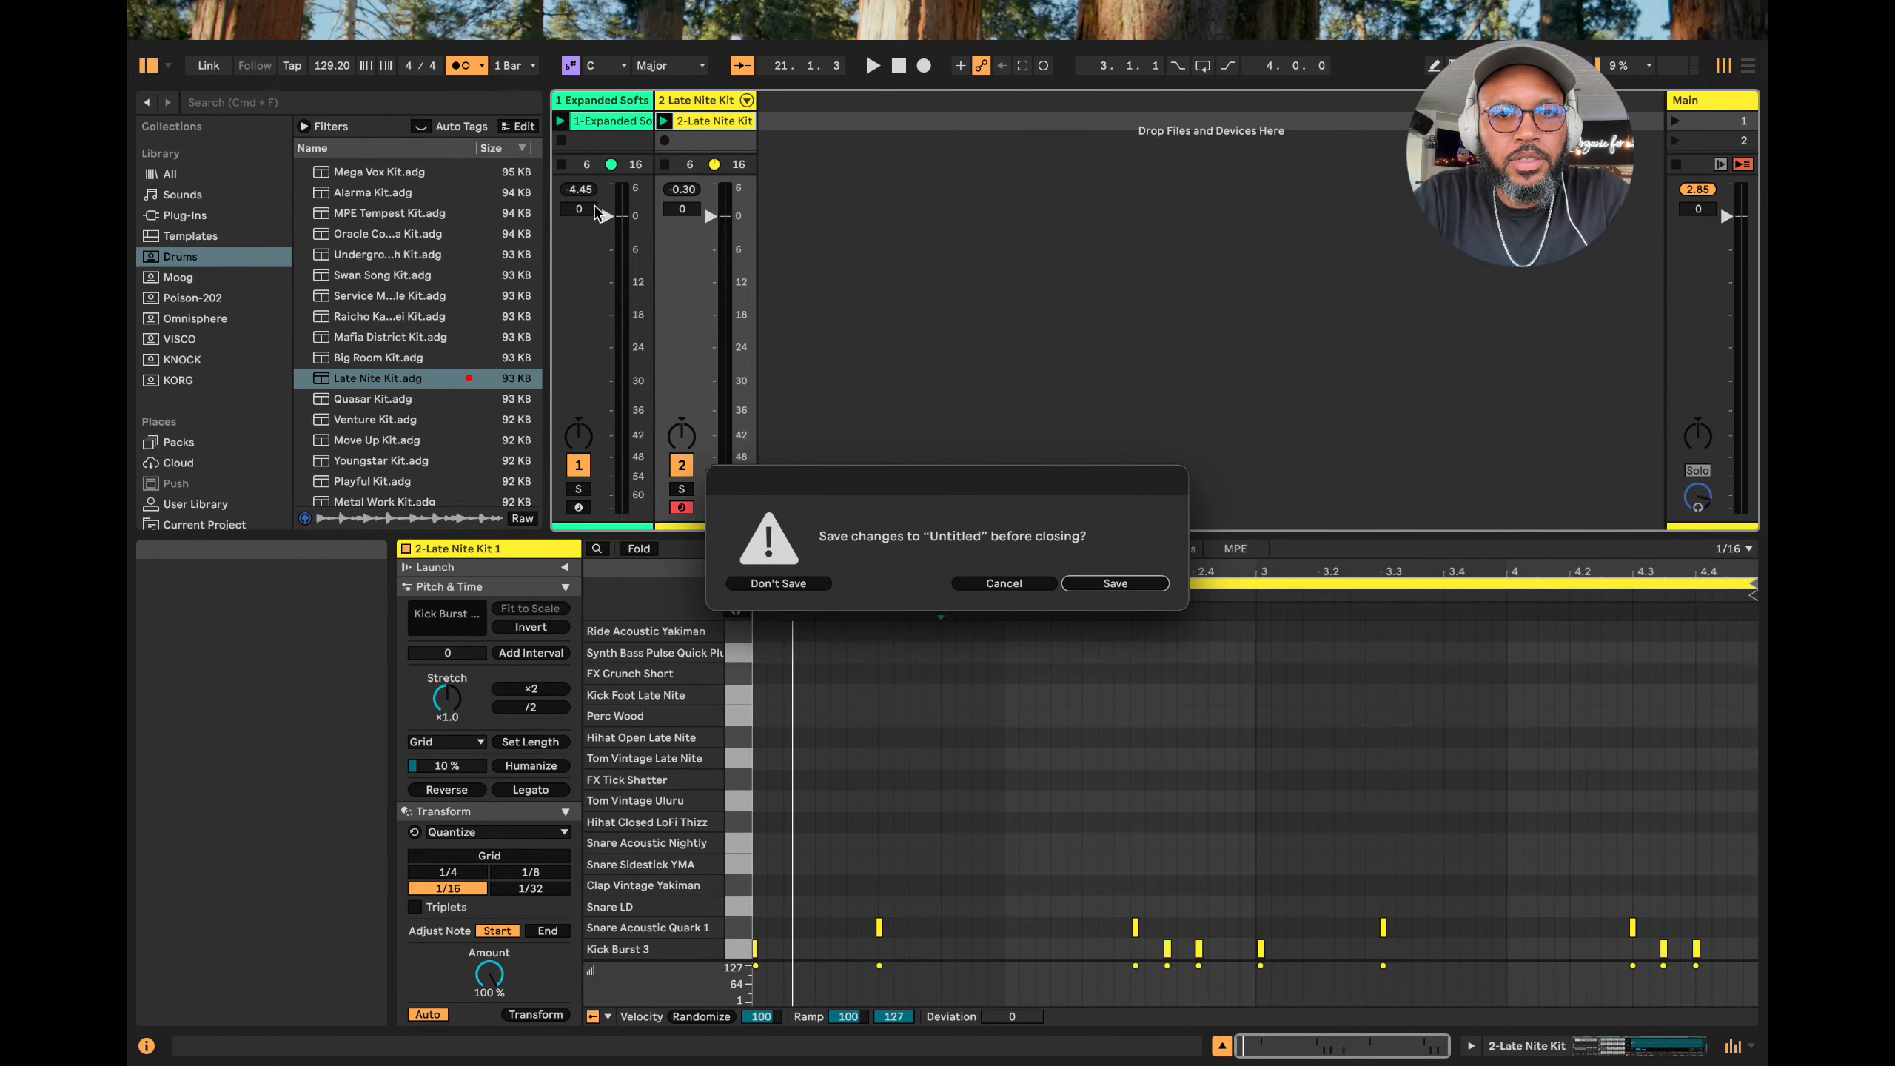
pyautogui.click(795, 586)
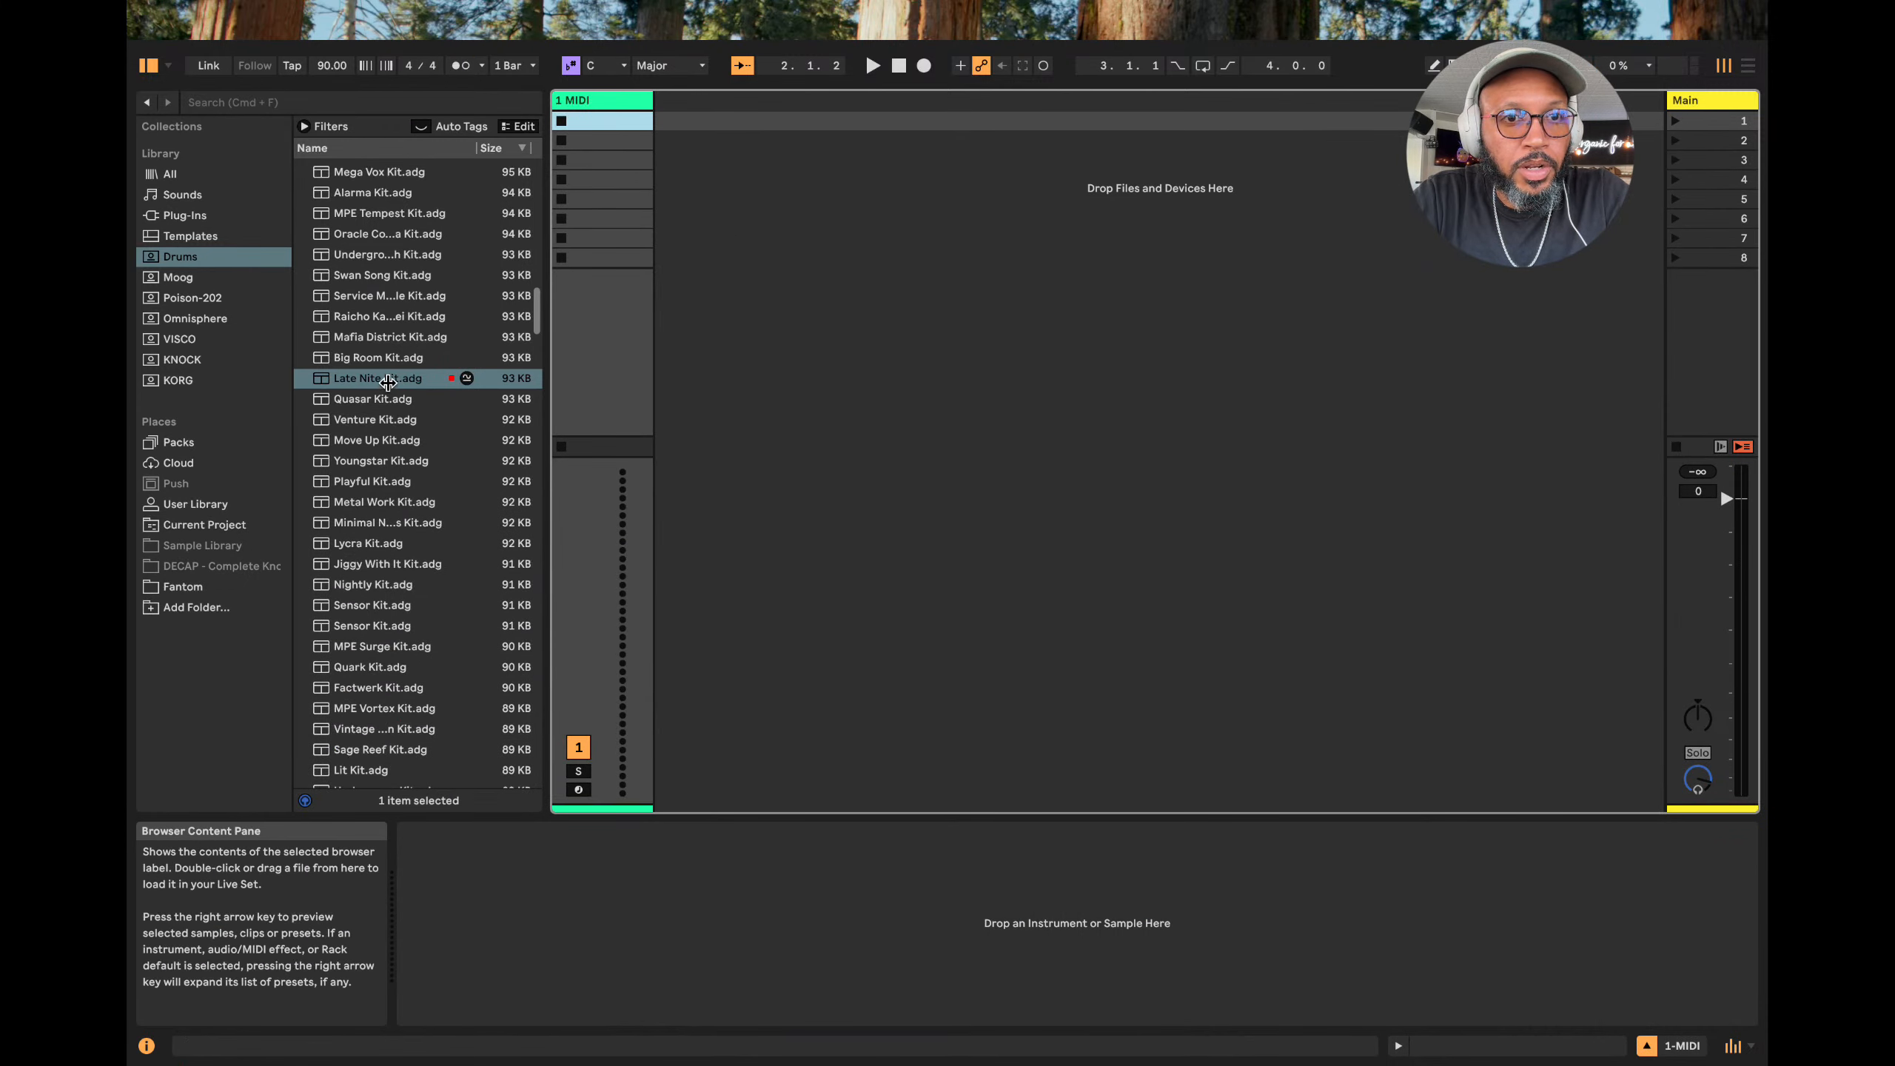
# Preview Late Nite Kit and Playful Kit, and load Playful Kit onto the empty MIDI track.
pyautogui.click(384, 379)
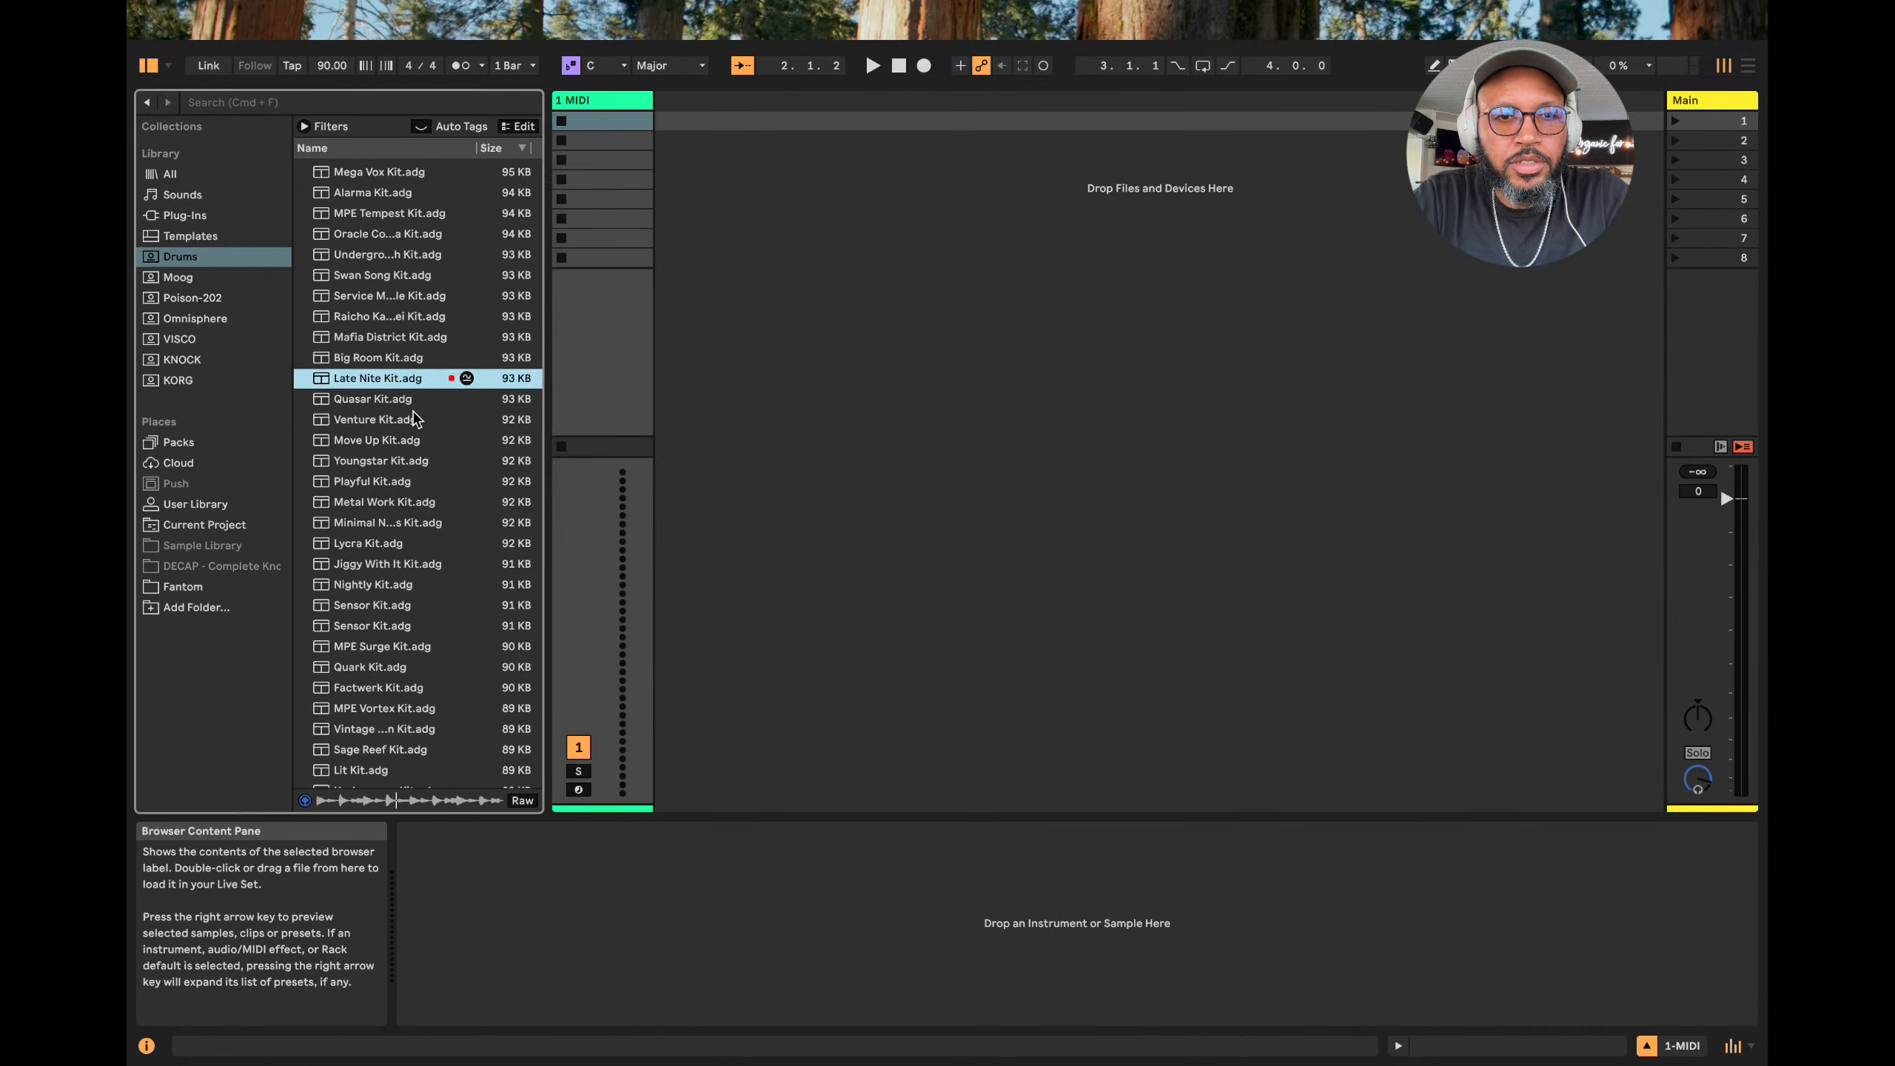
pyautogui.click(403, 483)
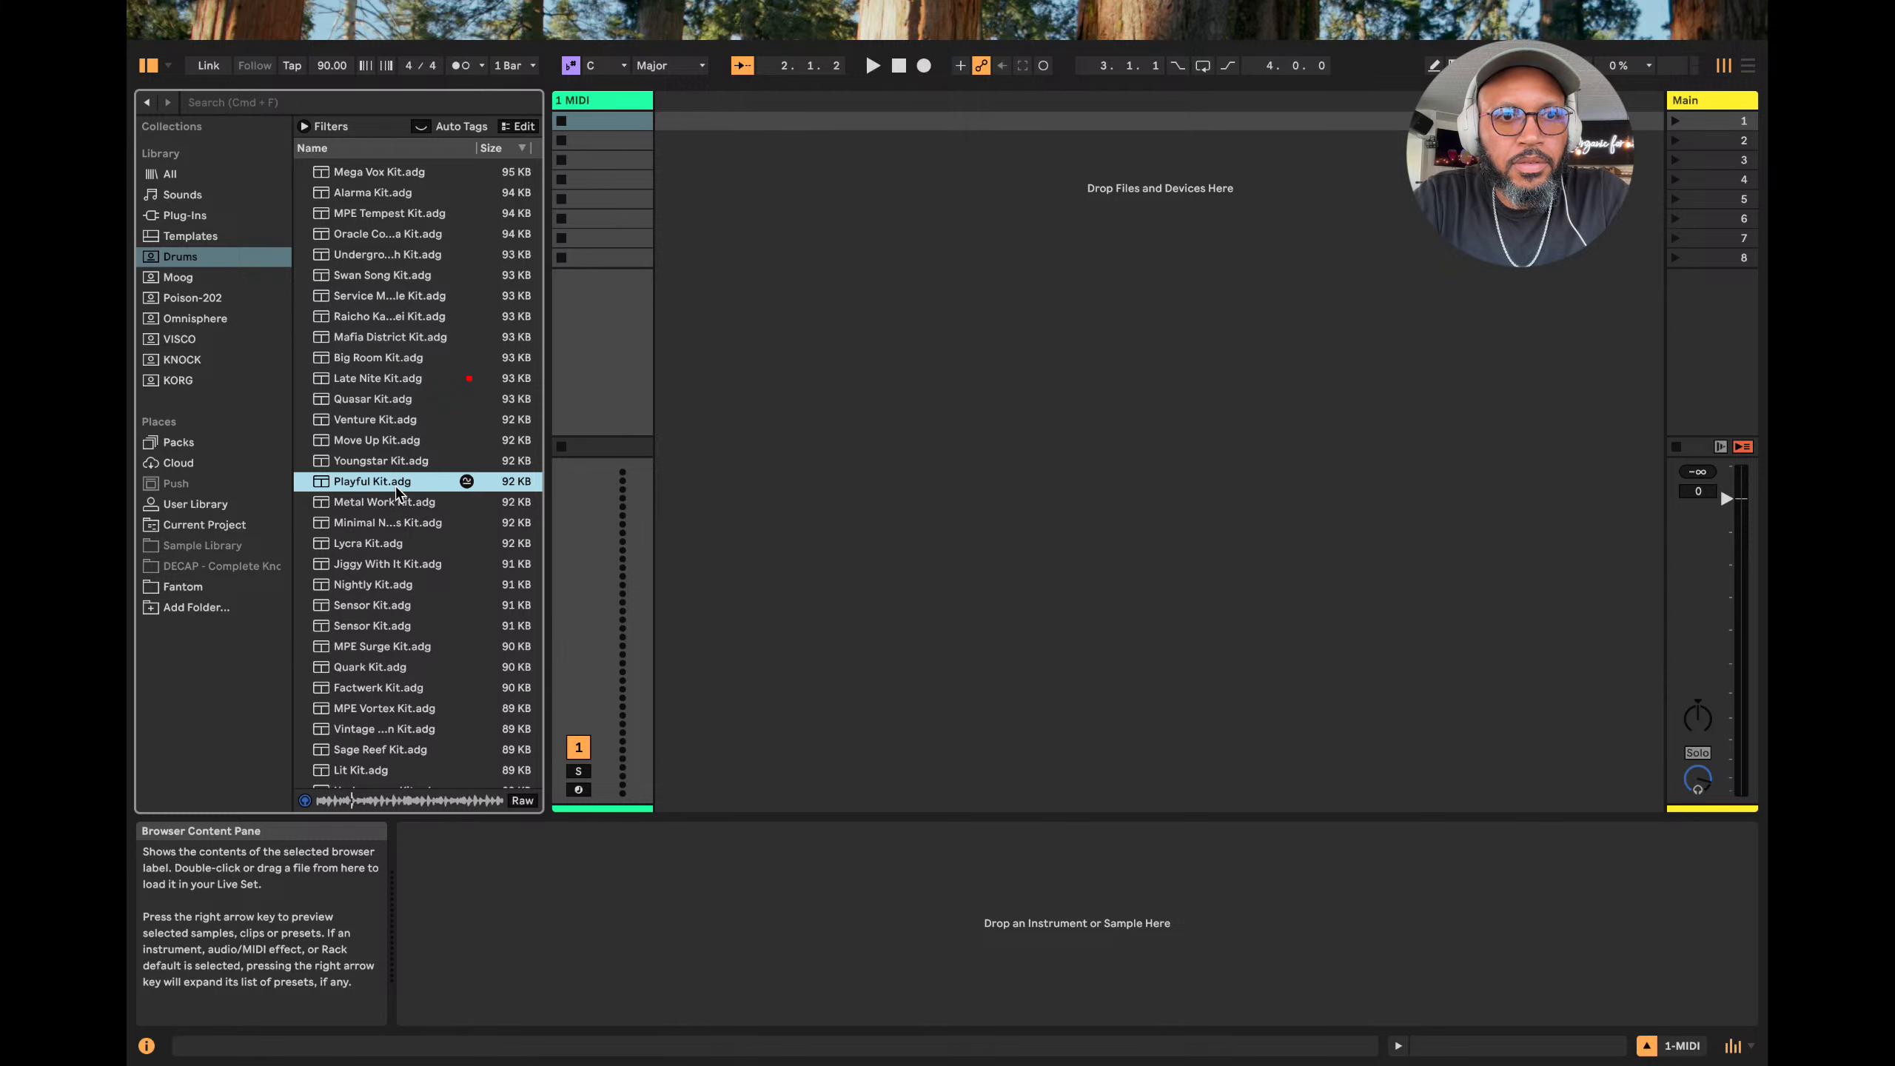
pyautogui.doubleClick(388, 482)
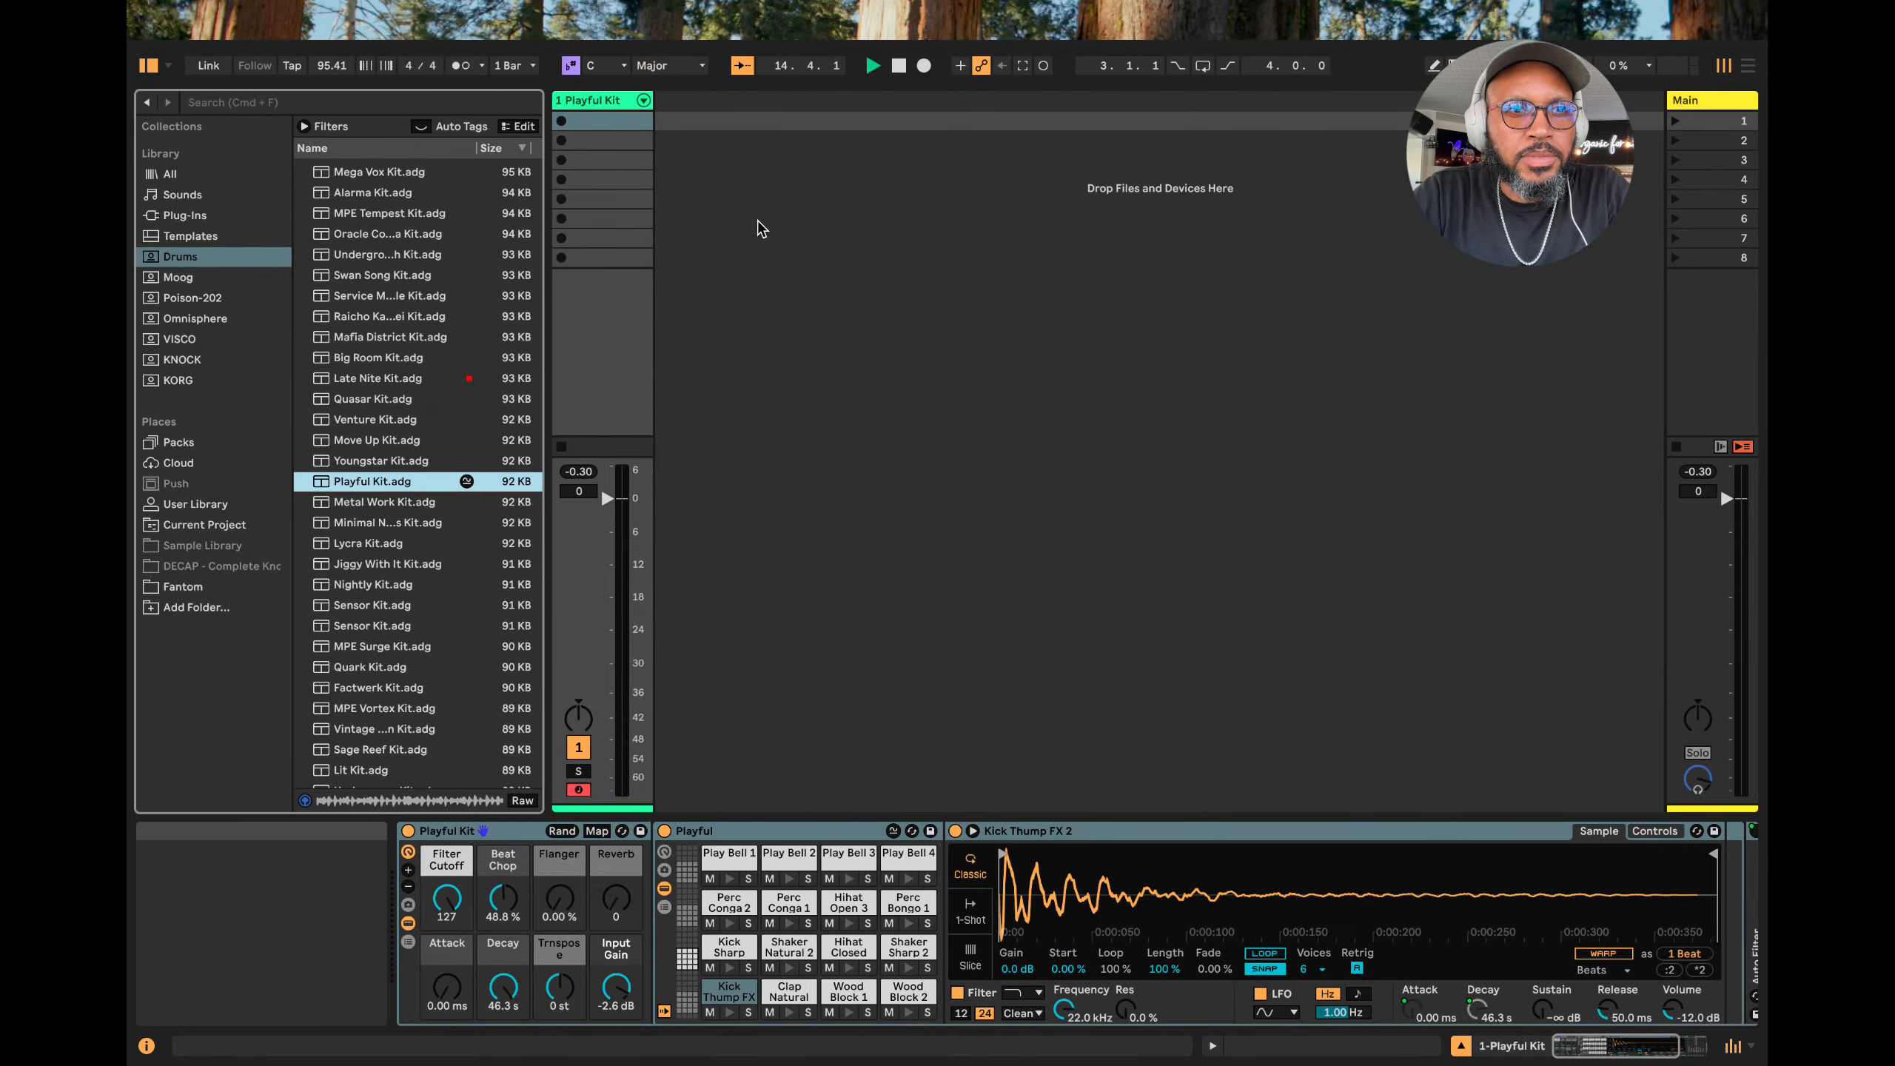
# Check the MIDI Mappings list in MIDI Map Mode and return to the normal view.
pyautogui.press('super+m')
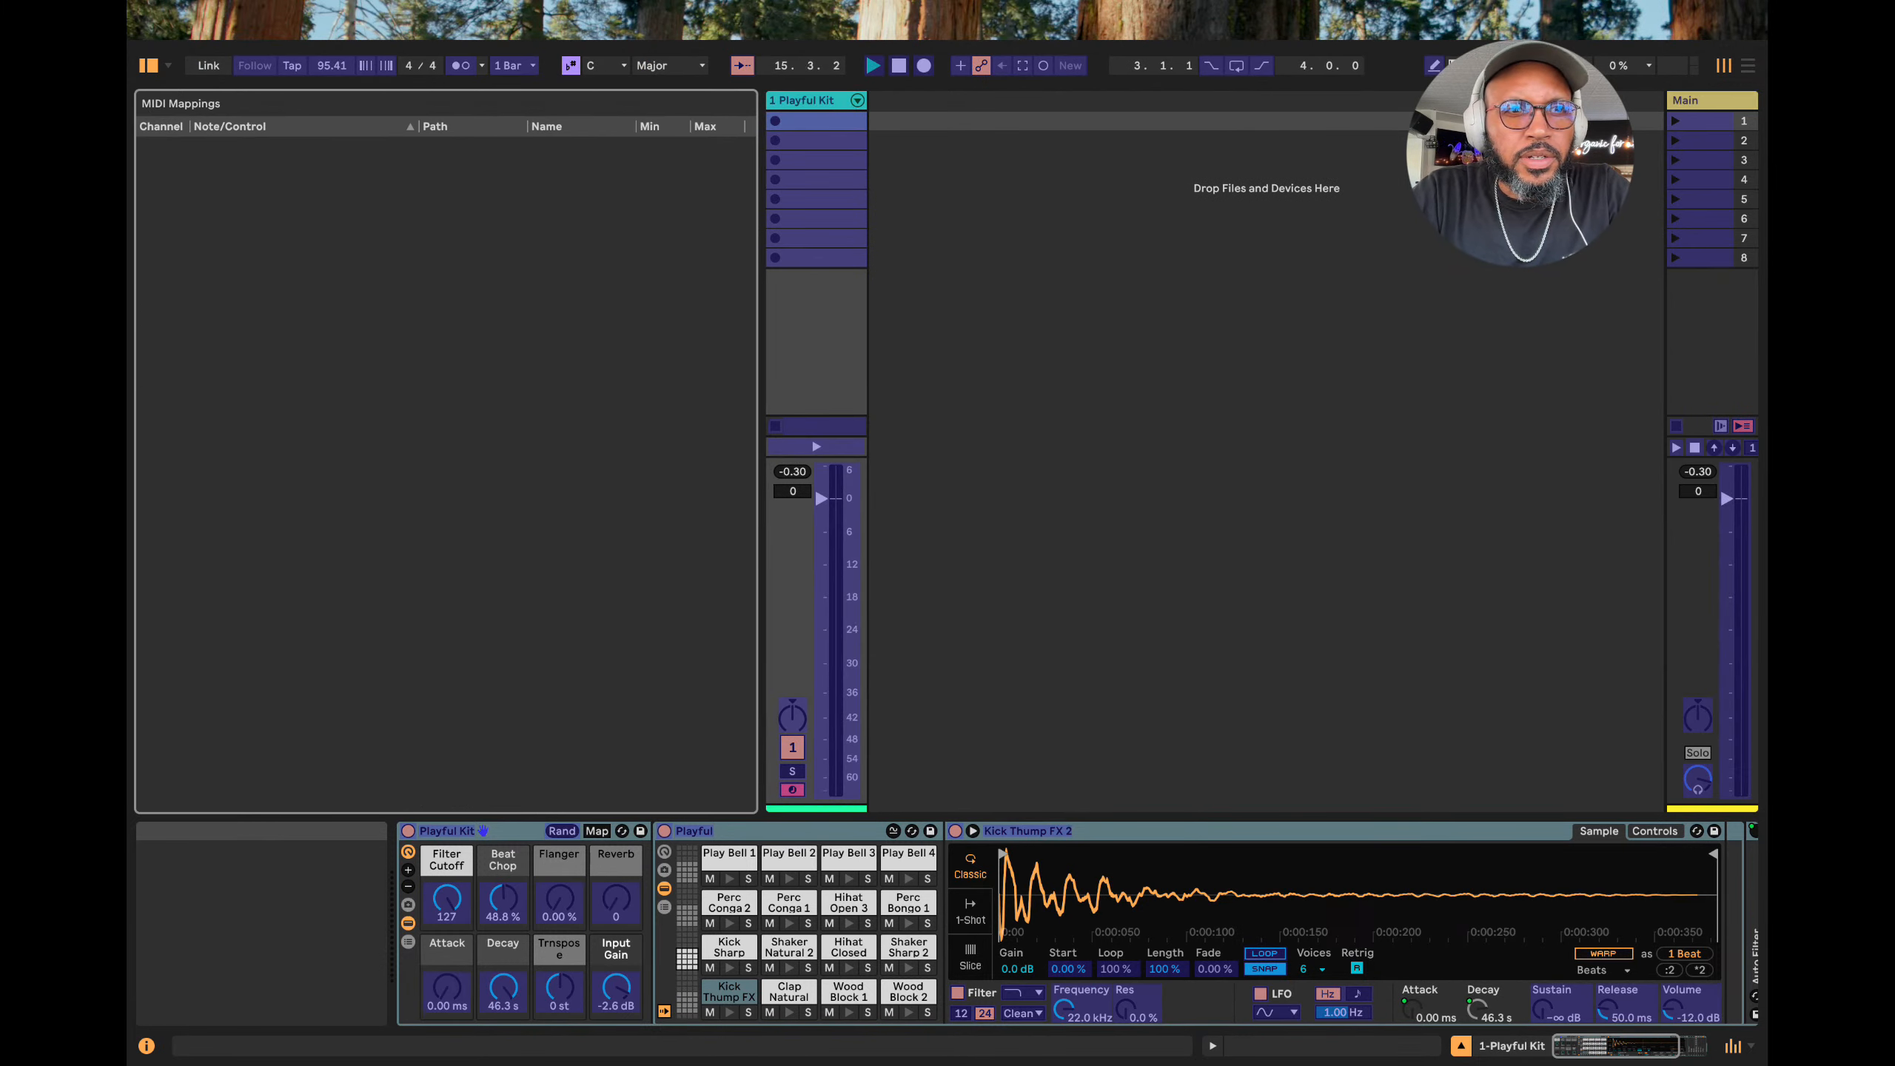
pyautogui.press('super+m')
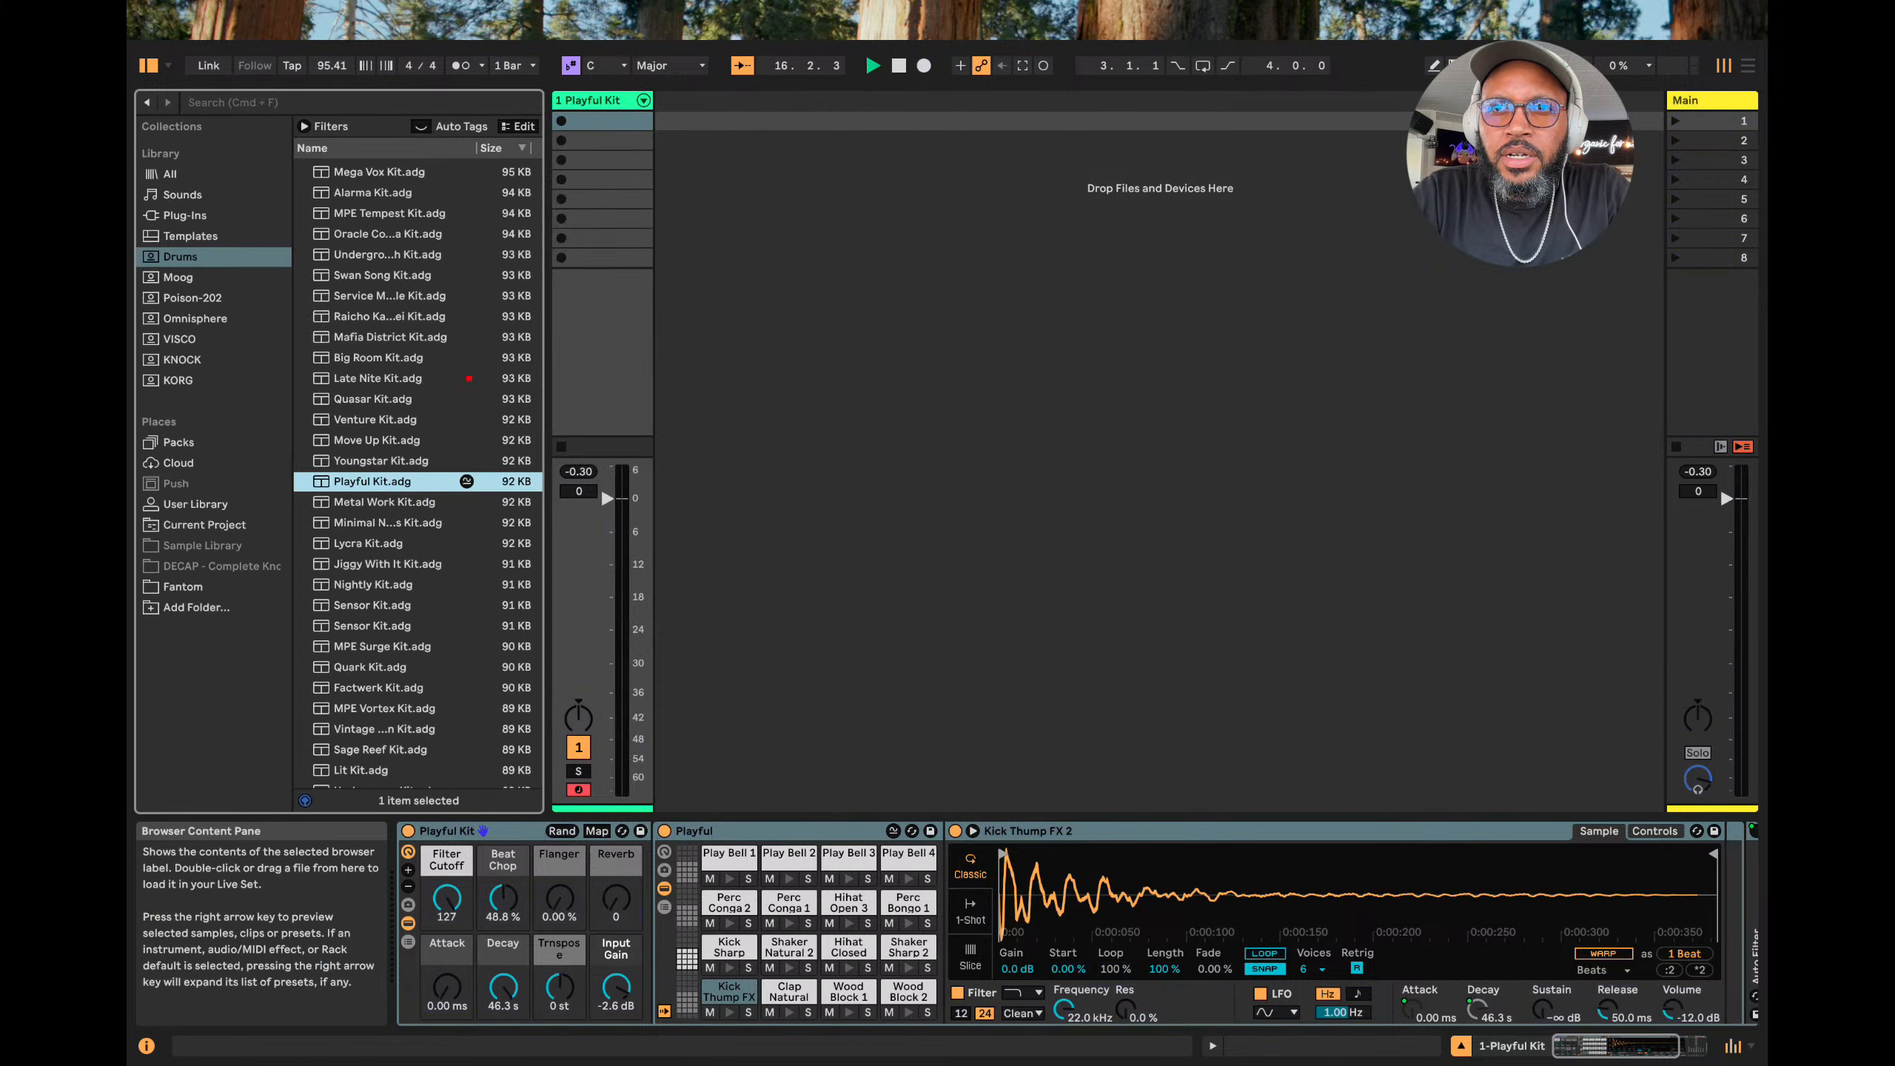
pyautogui.press('super+m')
pyautogui.press('super+m')
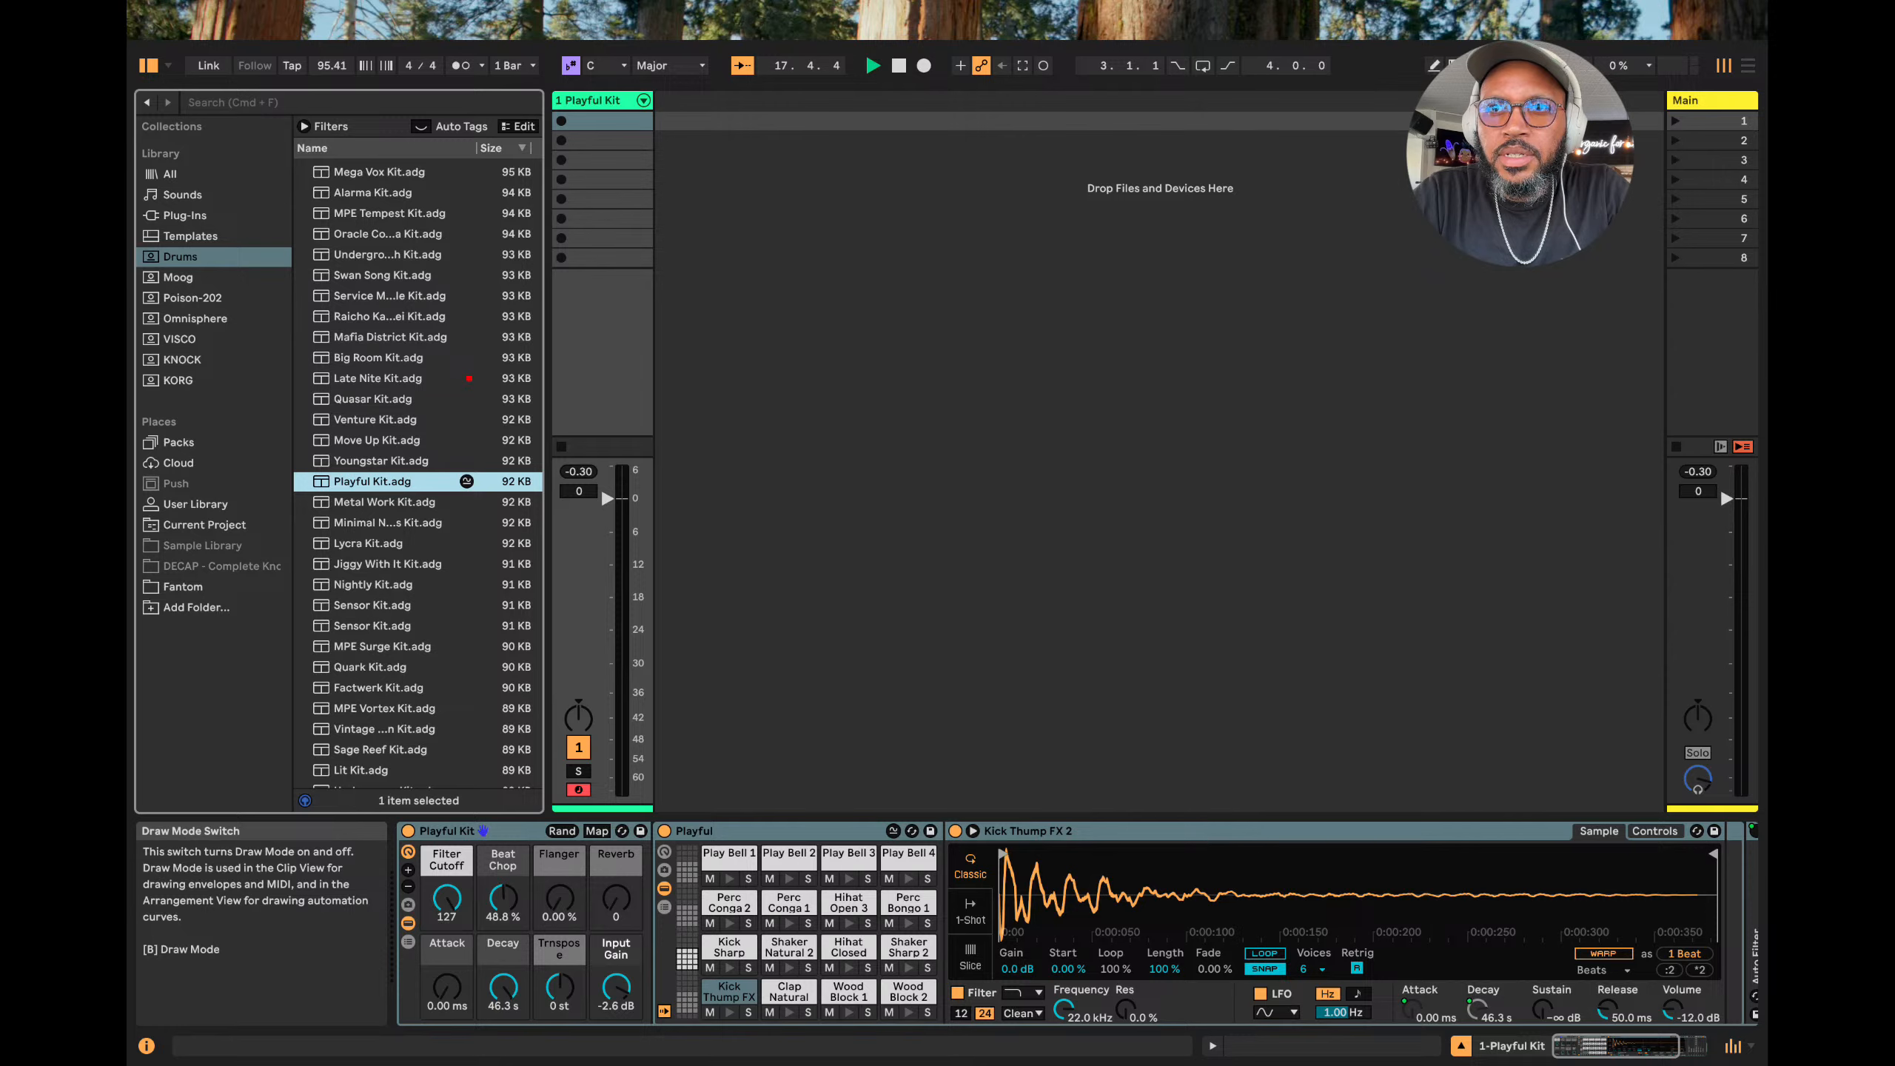
pyautogui.press('super+m')
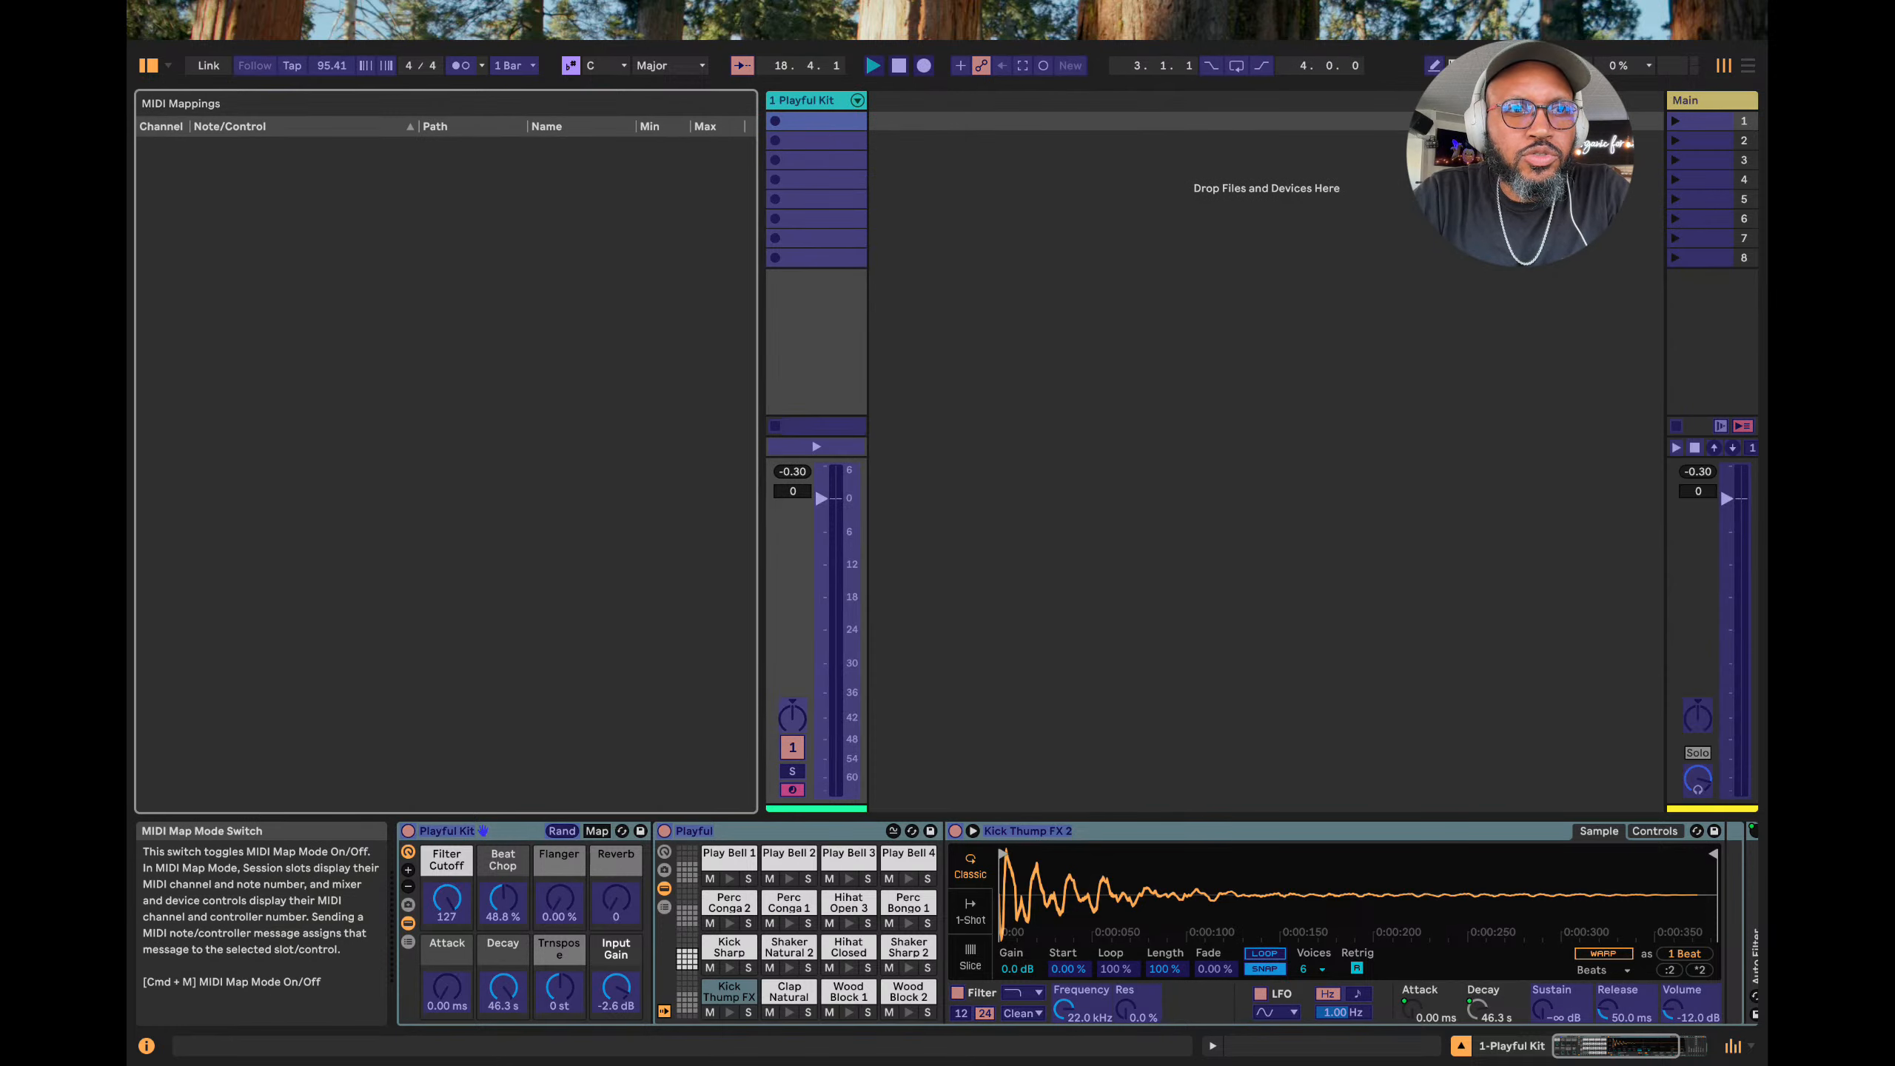
pyautogui.press('super+m')
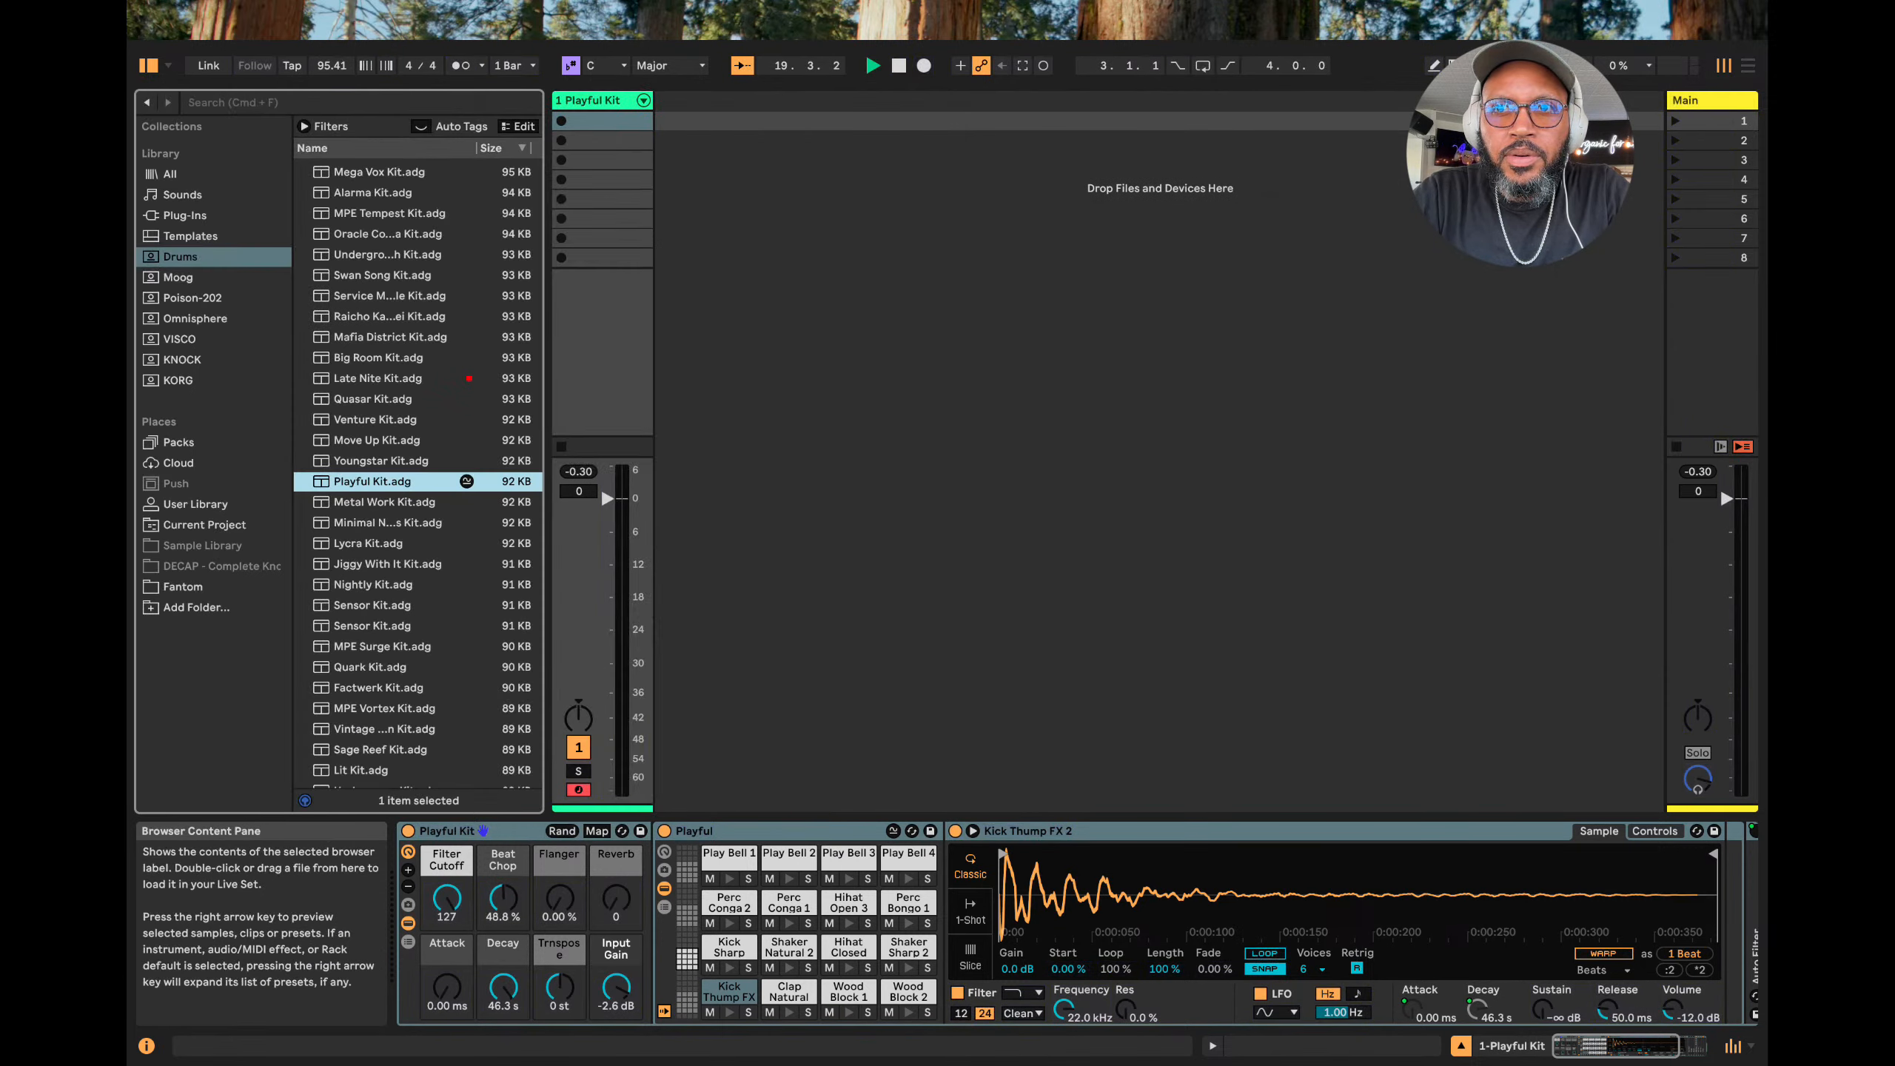
# Review the Key Mappings list, highlight the Metronome On/Off mapping, and leave Key Map Mode.
pyautogui.press('super+k')
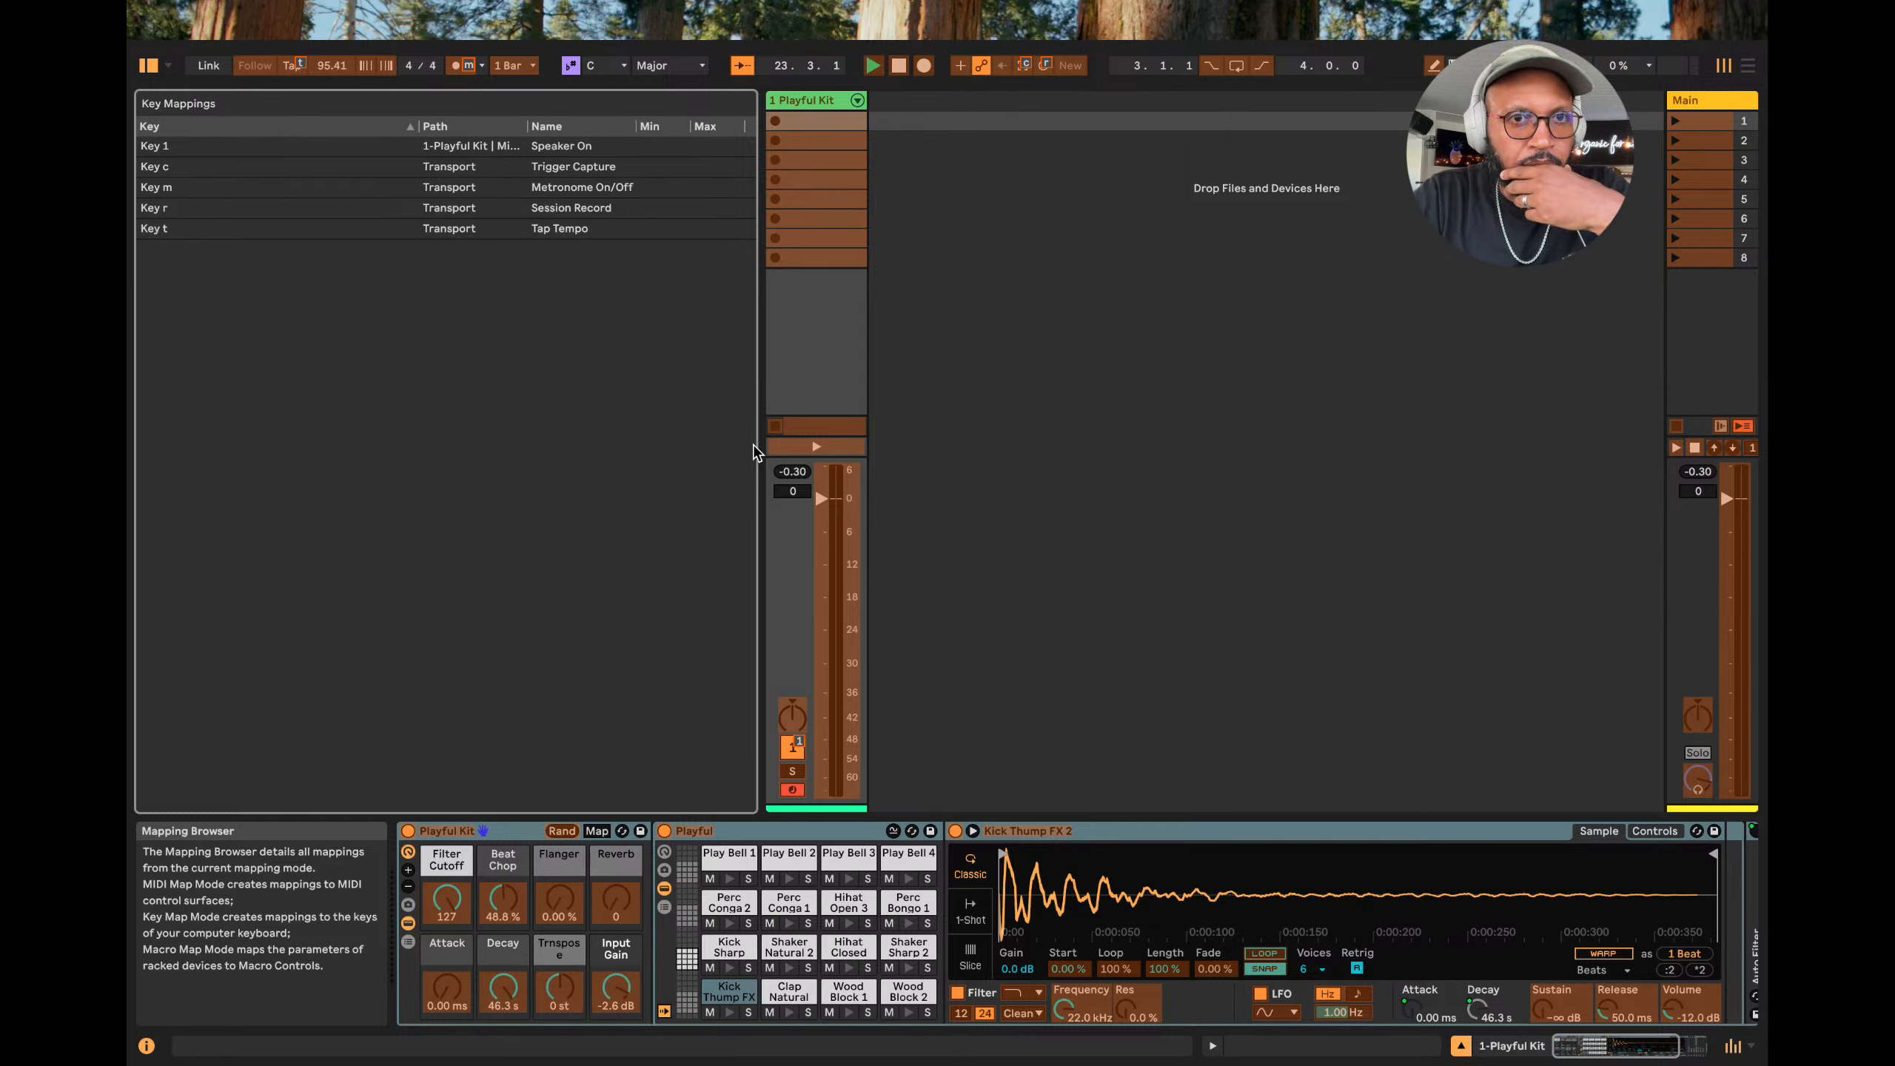
pyautogui.click(259, 191)
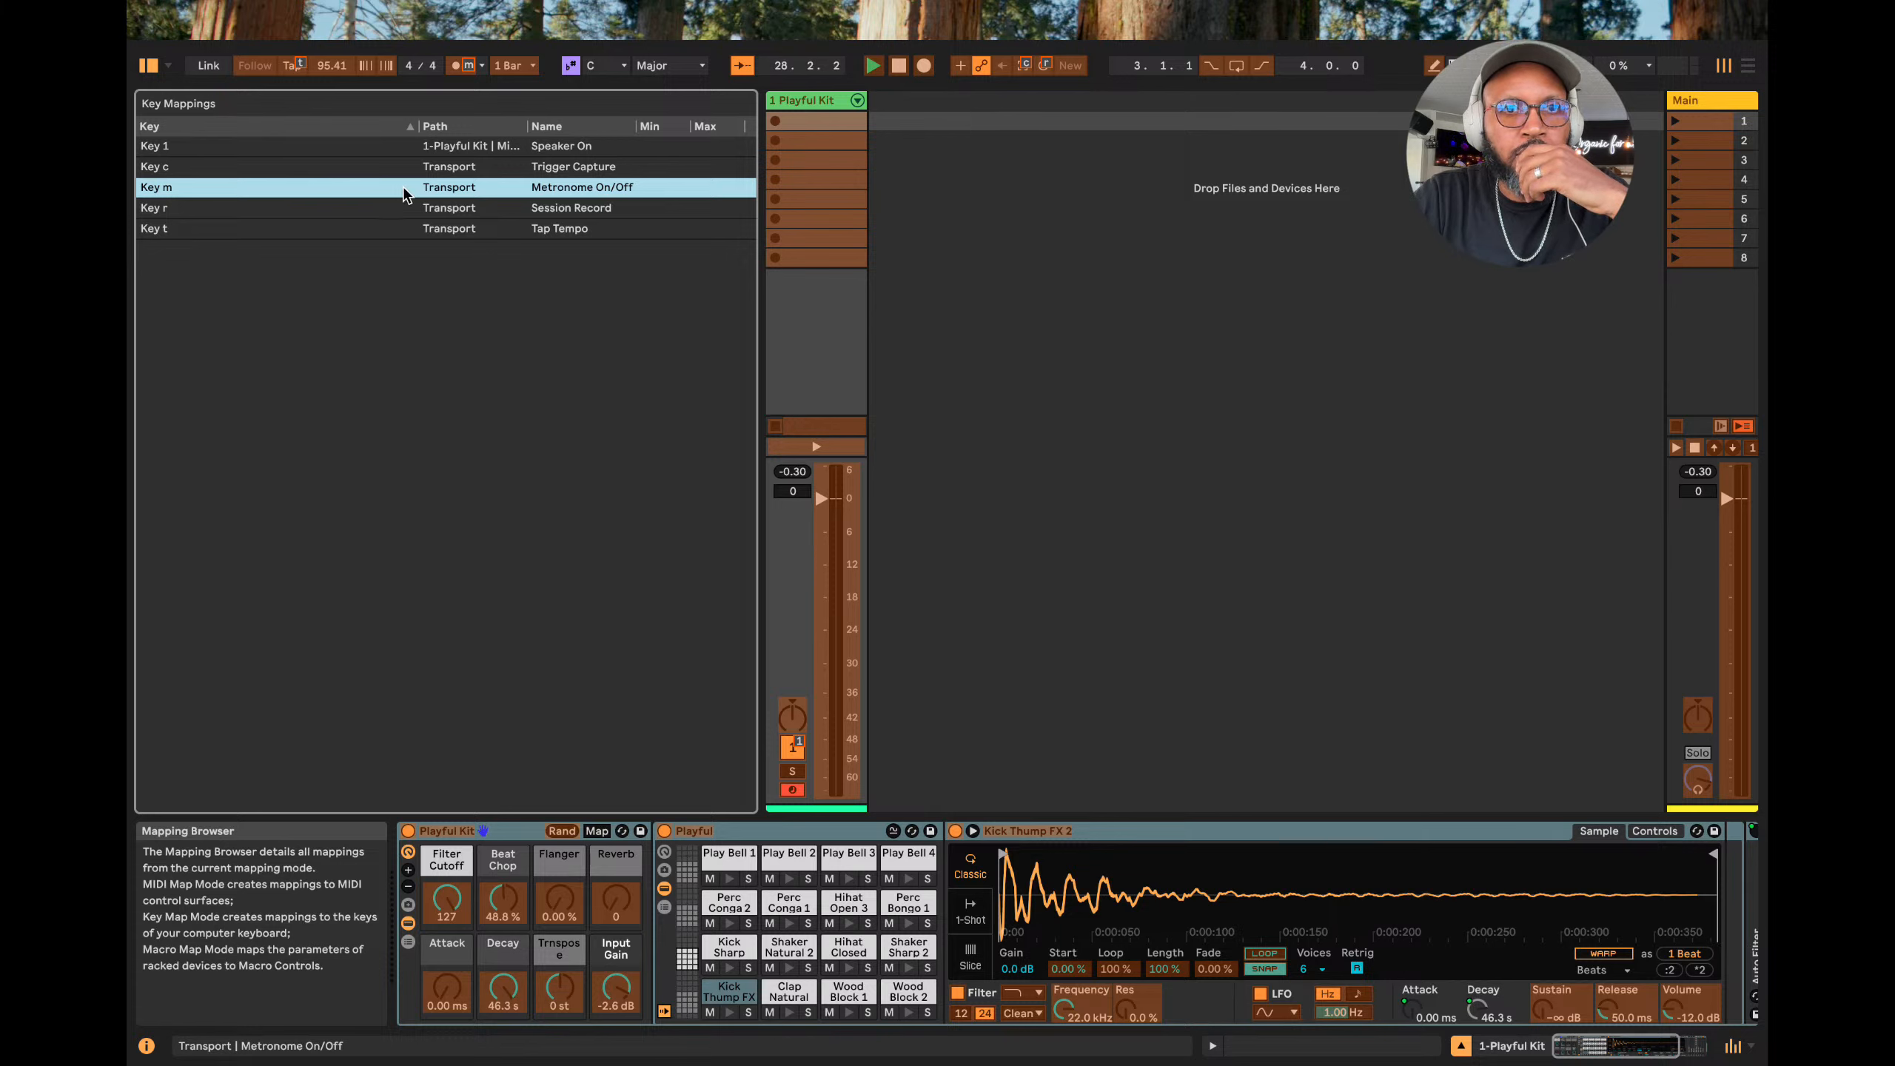
pyautogui.click(1056, 241)
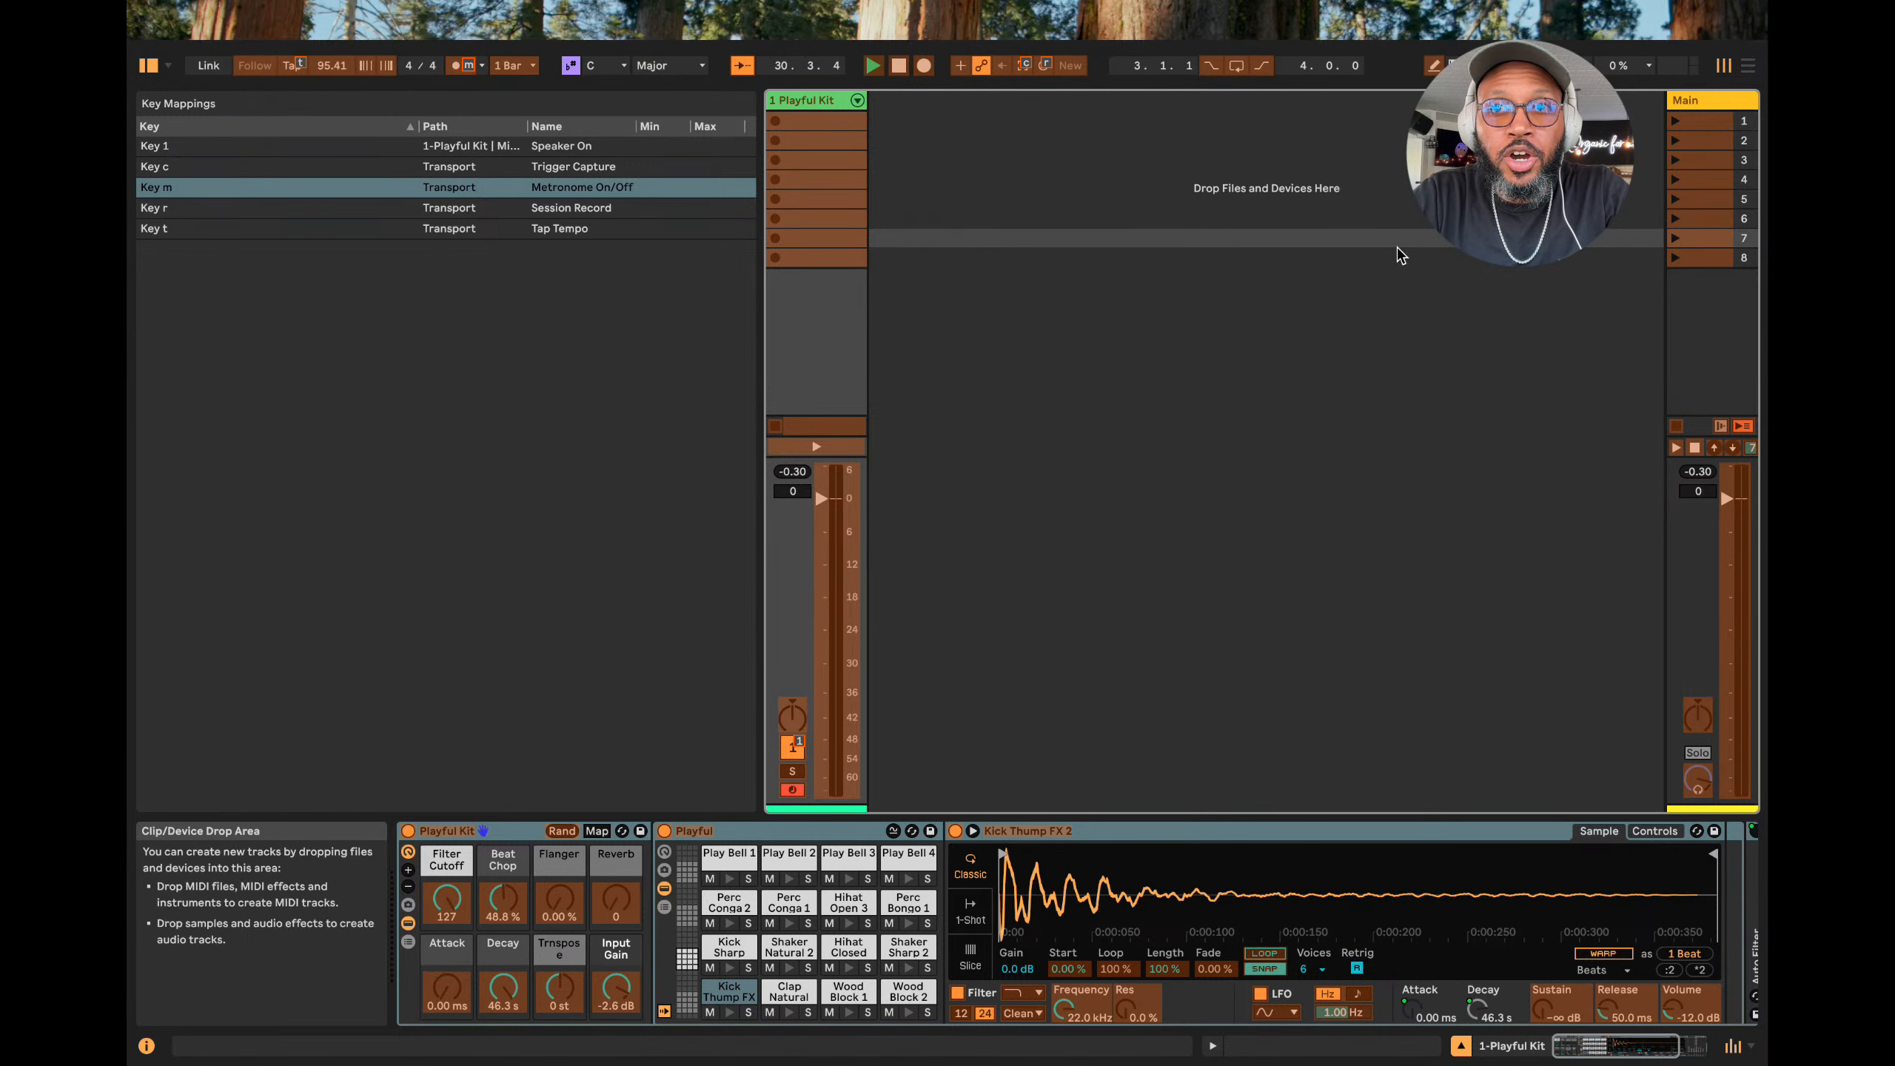
pyautogui.press('super+k')
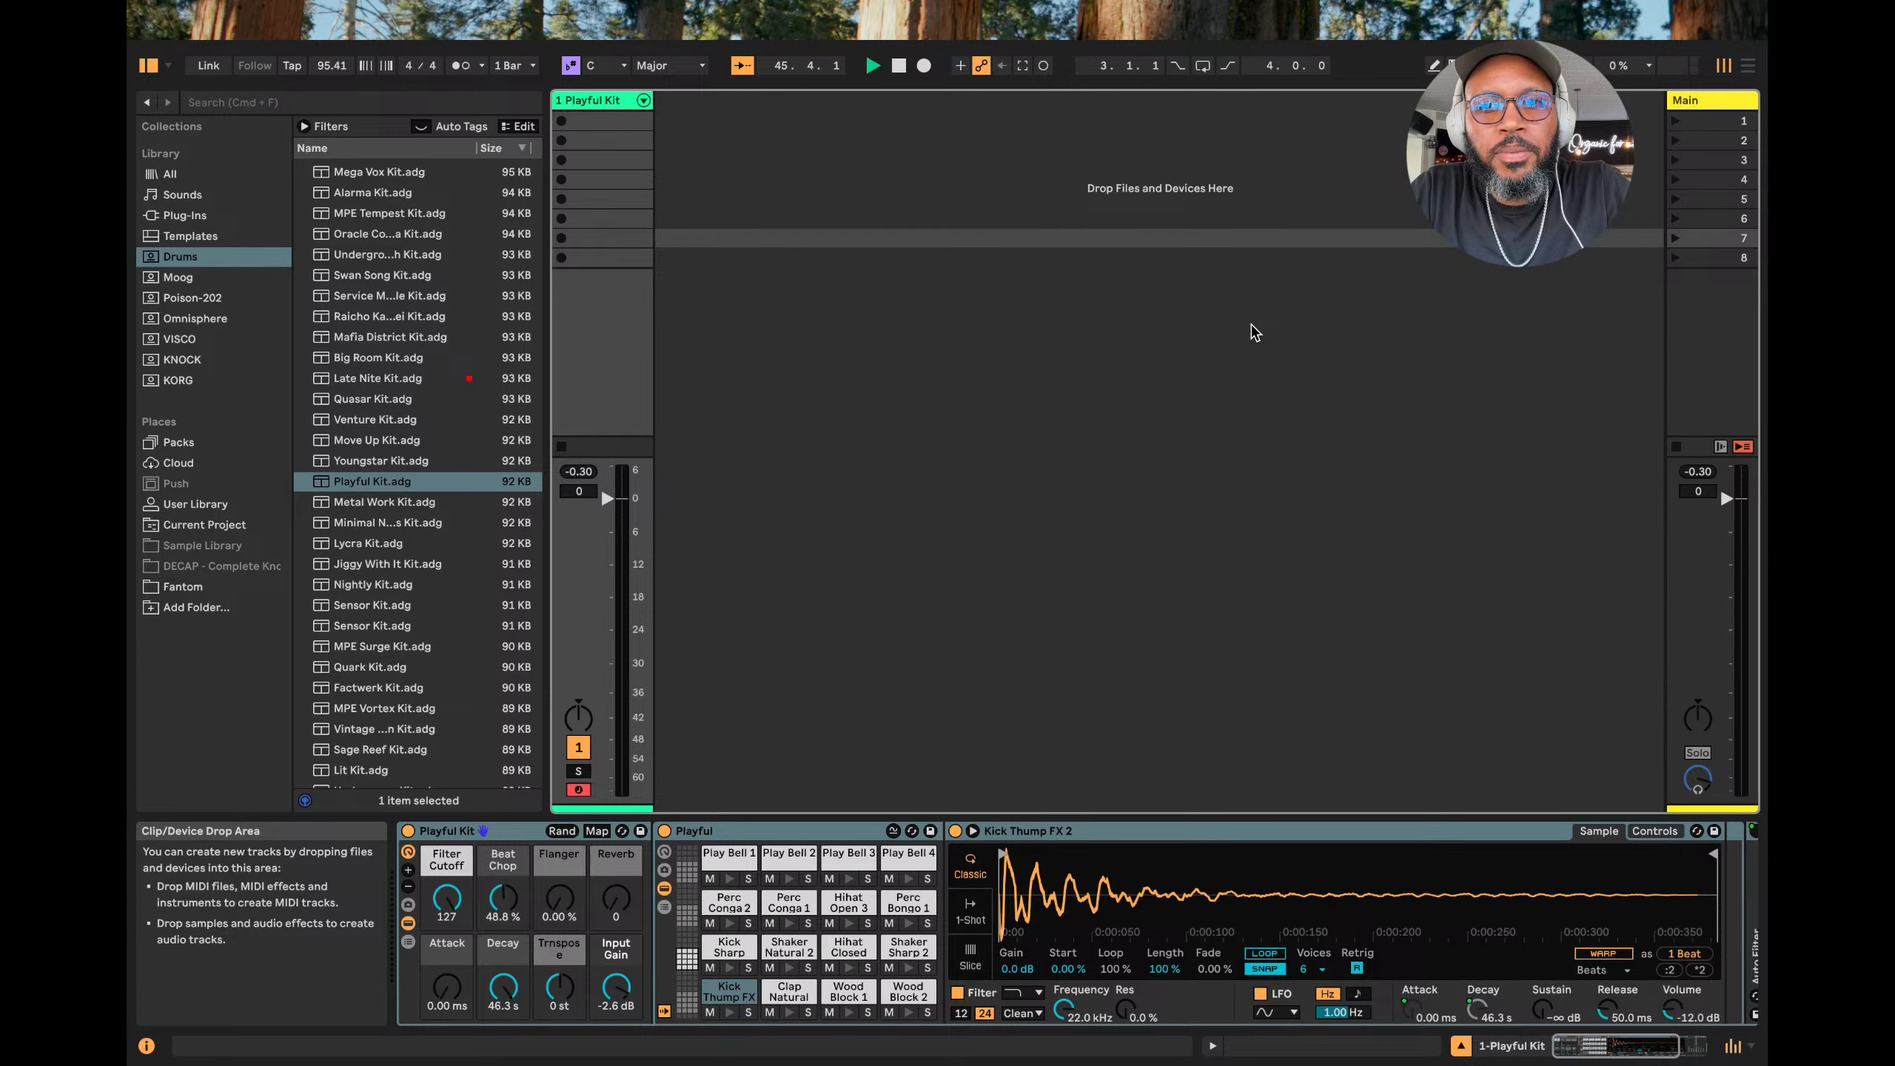
# Start a fresh Live Set, discarding the unsaved set containing Playful Kit.
pyautogui.moveTo(1412, 381)
pyautogui.mouseDown()
pyautogui.moveTo(1481, 419)
pyautogui.moveTo(1481, 529)
pyautogui.moveTo(1501, 554)
pyautogui.mouseUp()
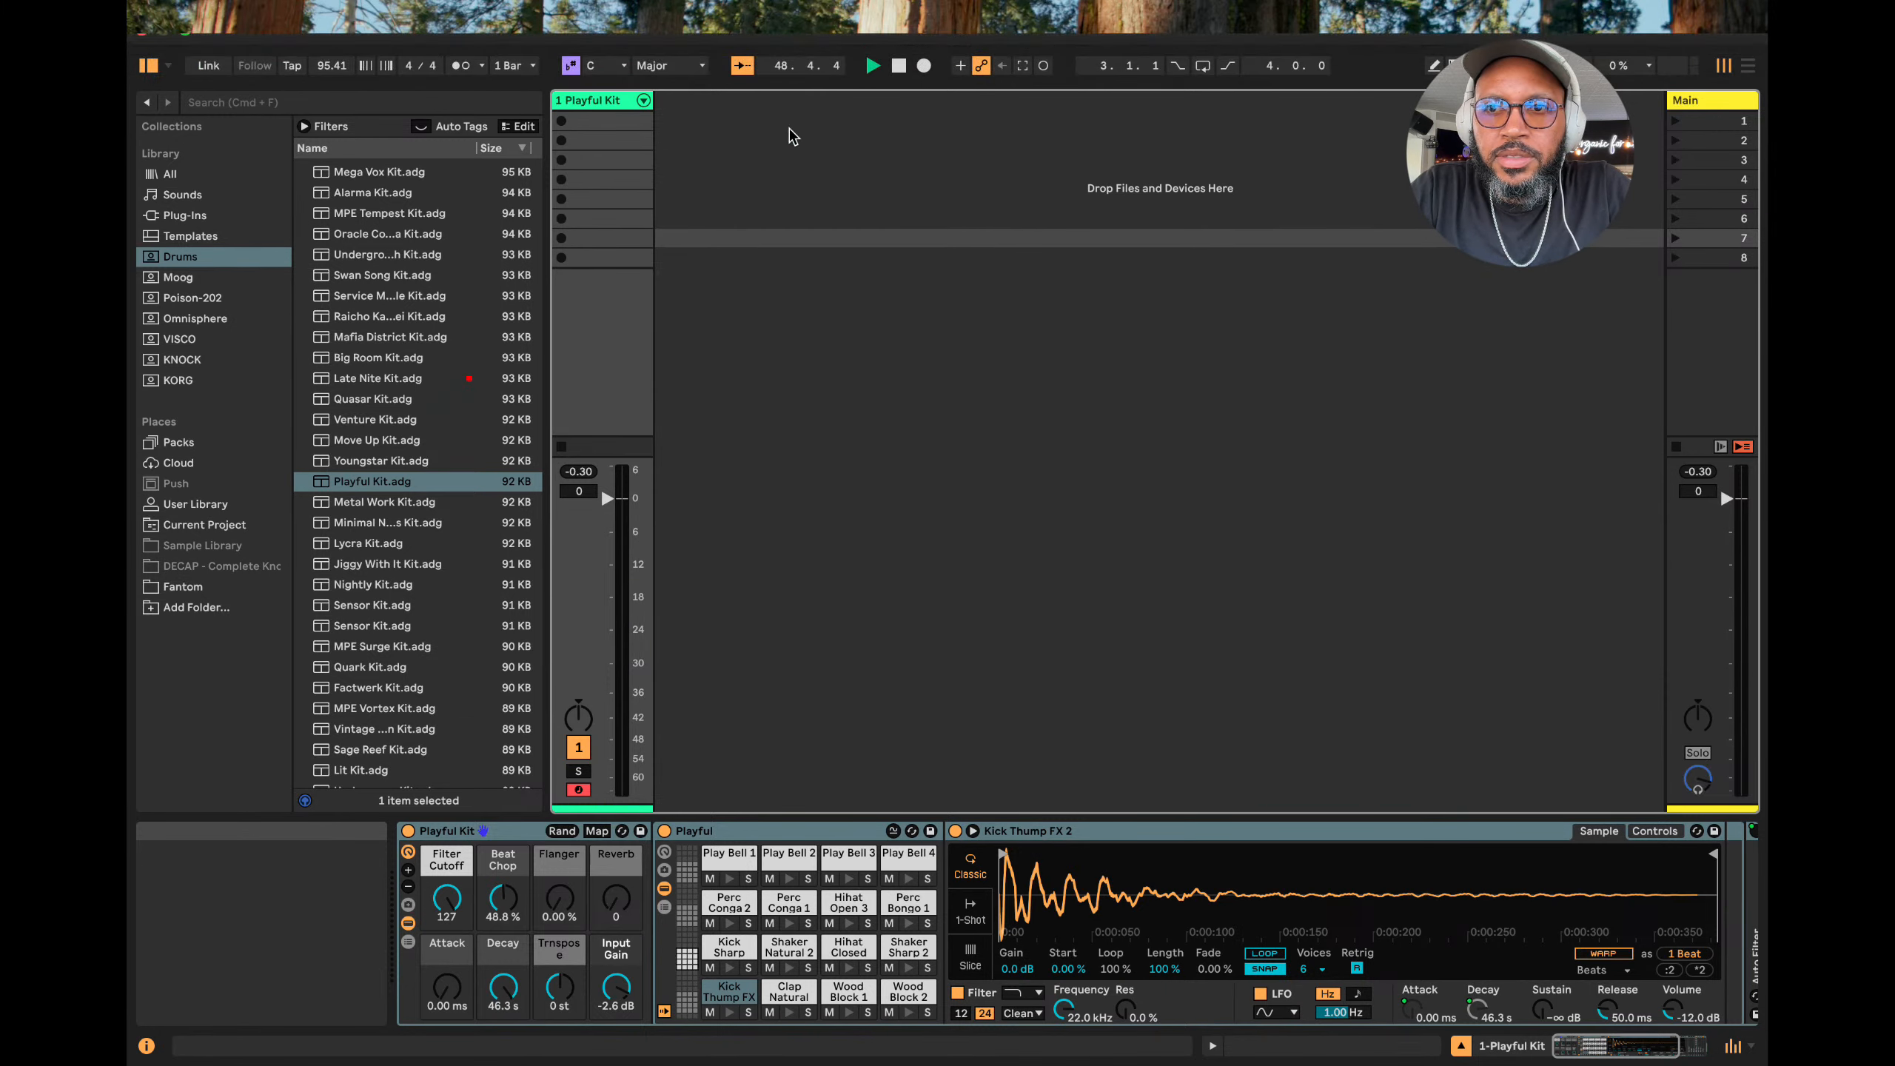
pyautogui.press('super+n')
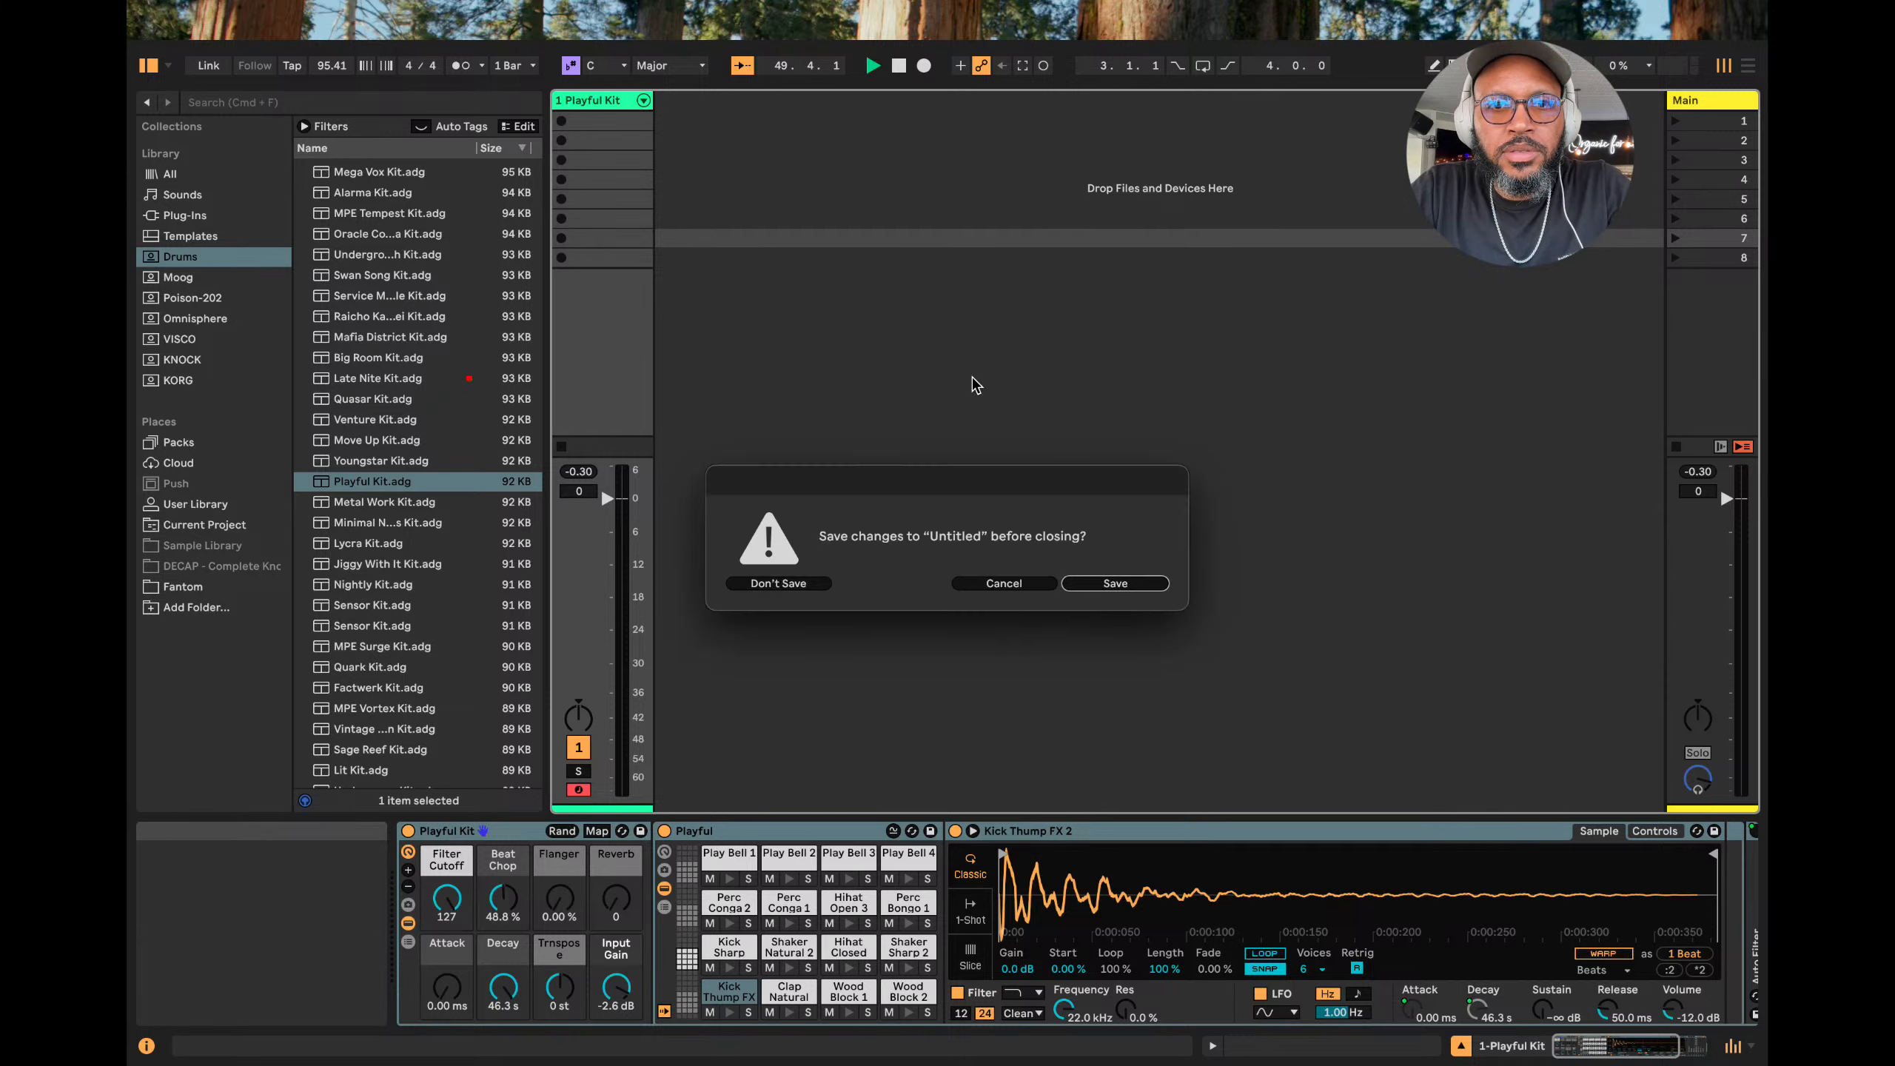
pyautogui.click(783, 581)
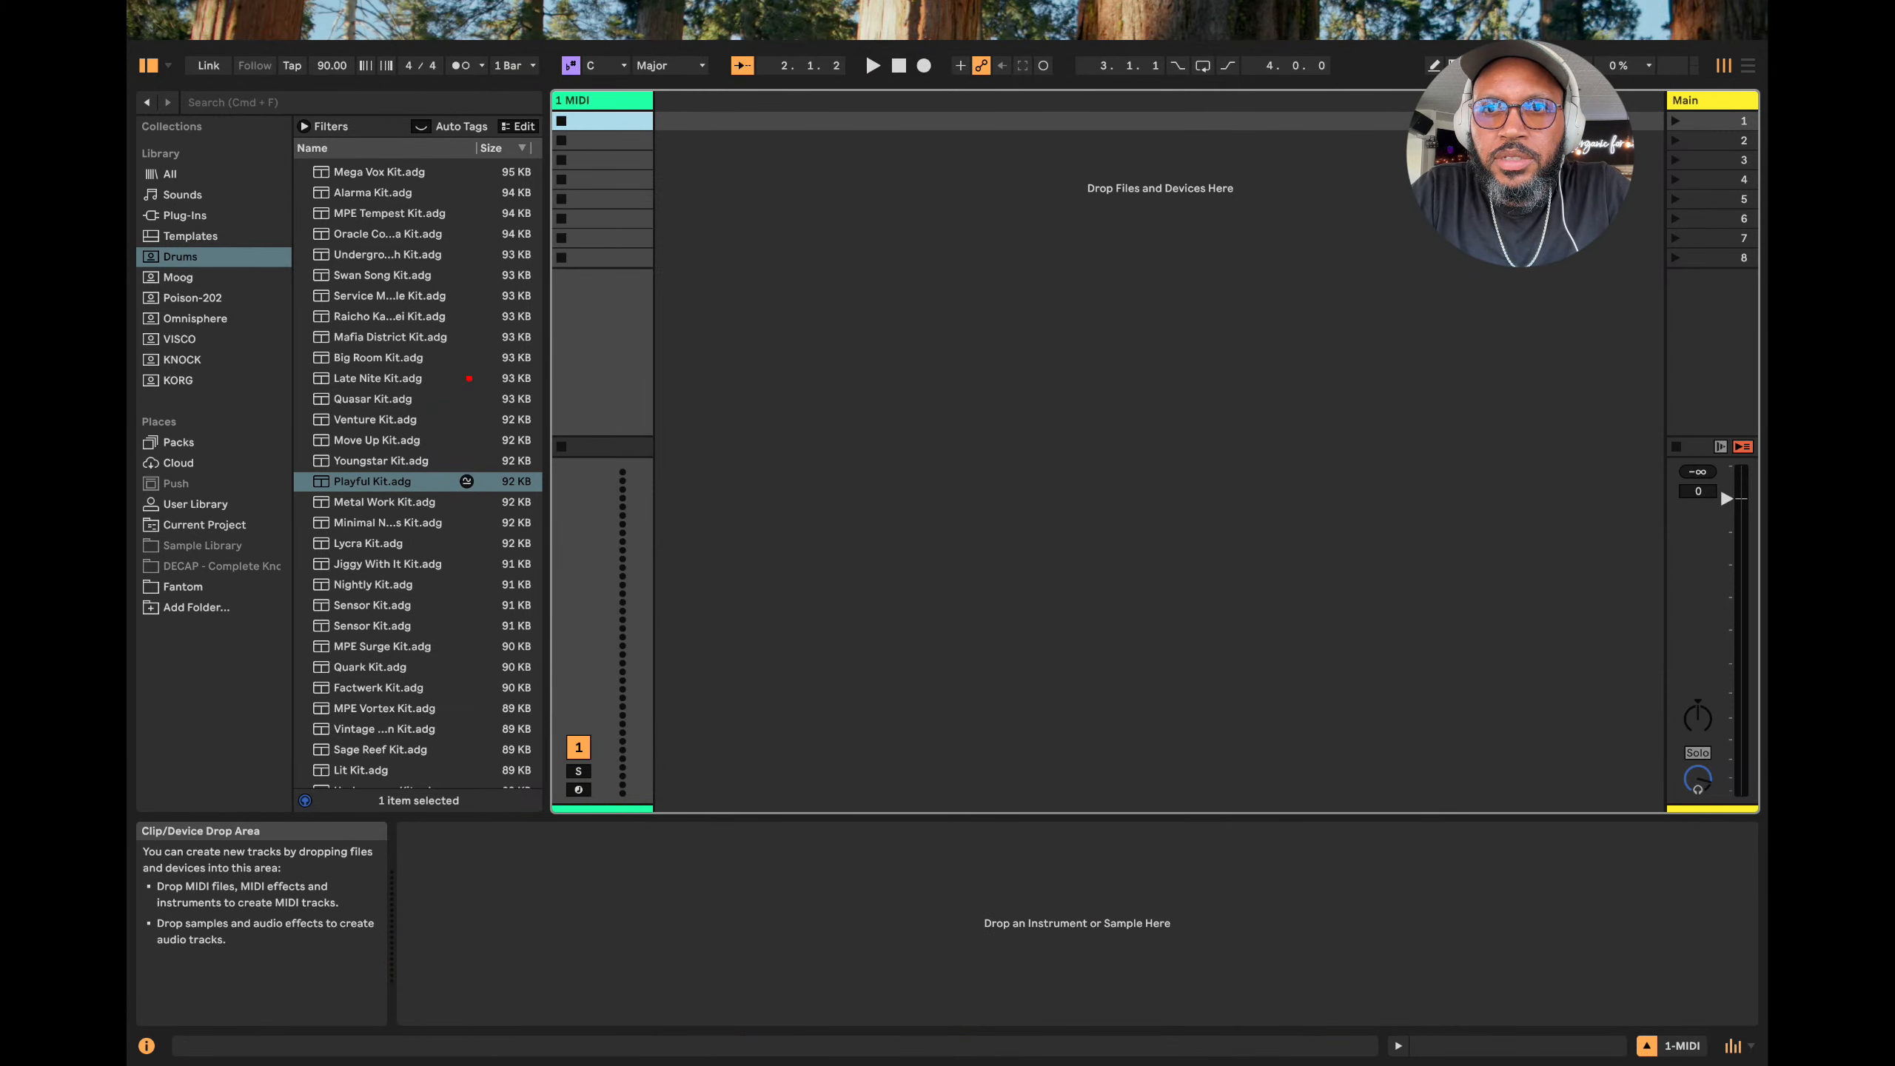
# Delete the m key mapping for Metronome On/Off from the Key Mappings list and leave Key Map Mode.
pyautogui.click(1483, 66)
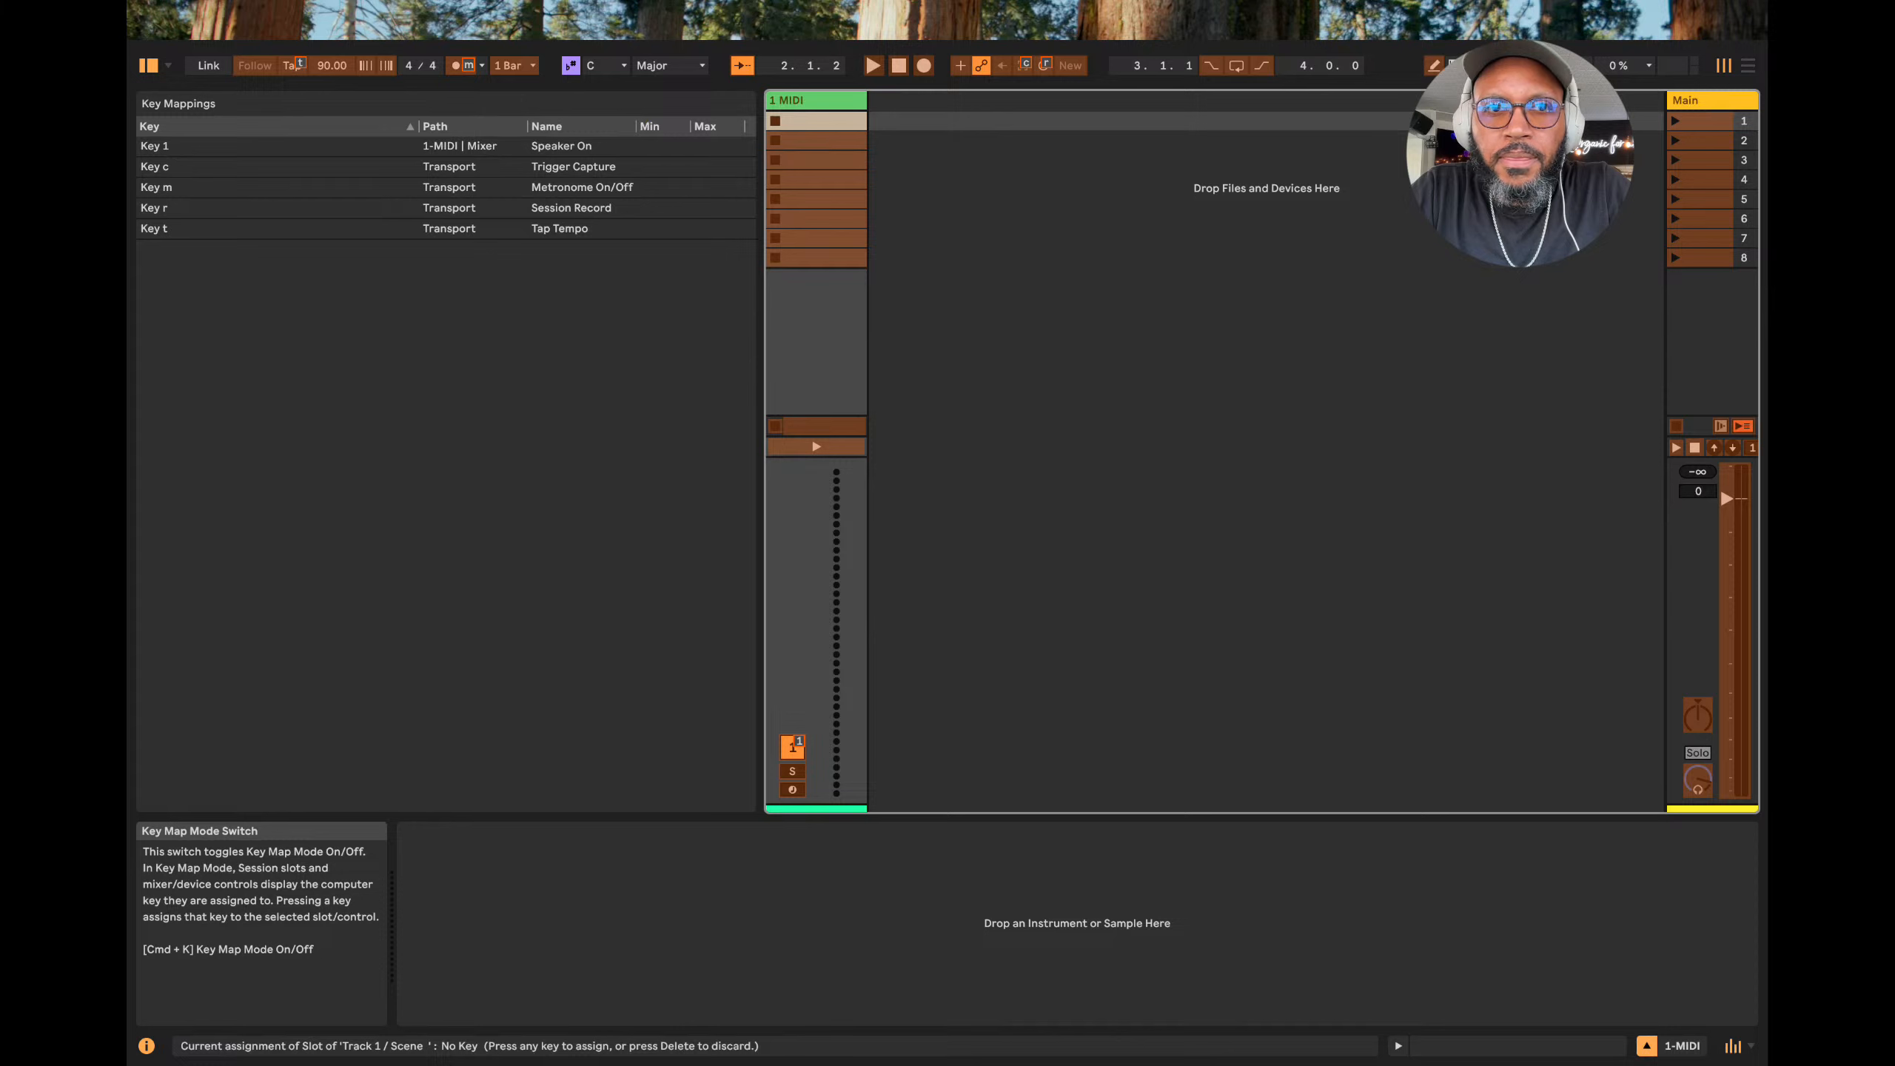
pyautogui.click(246, 190)
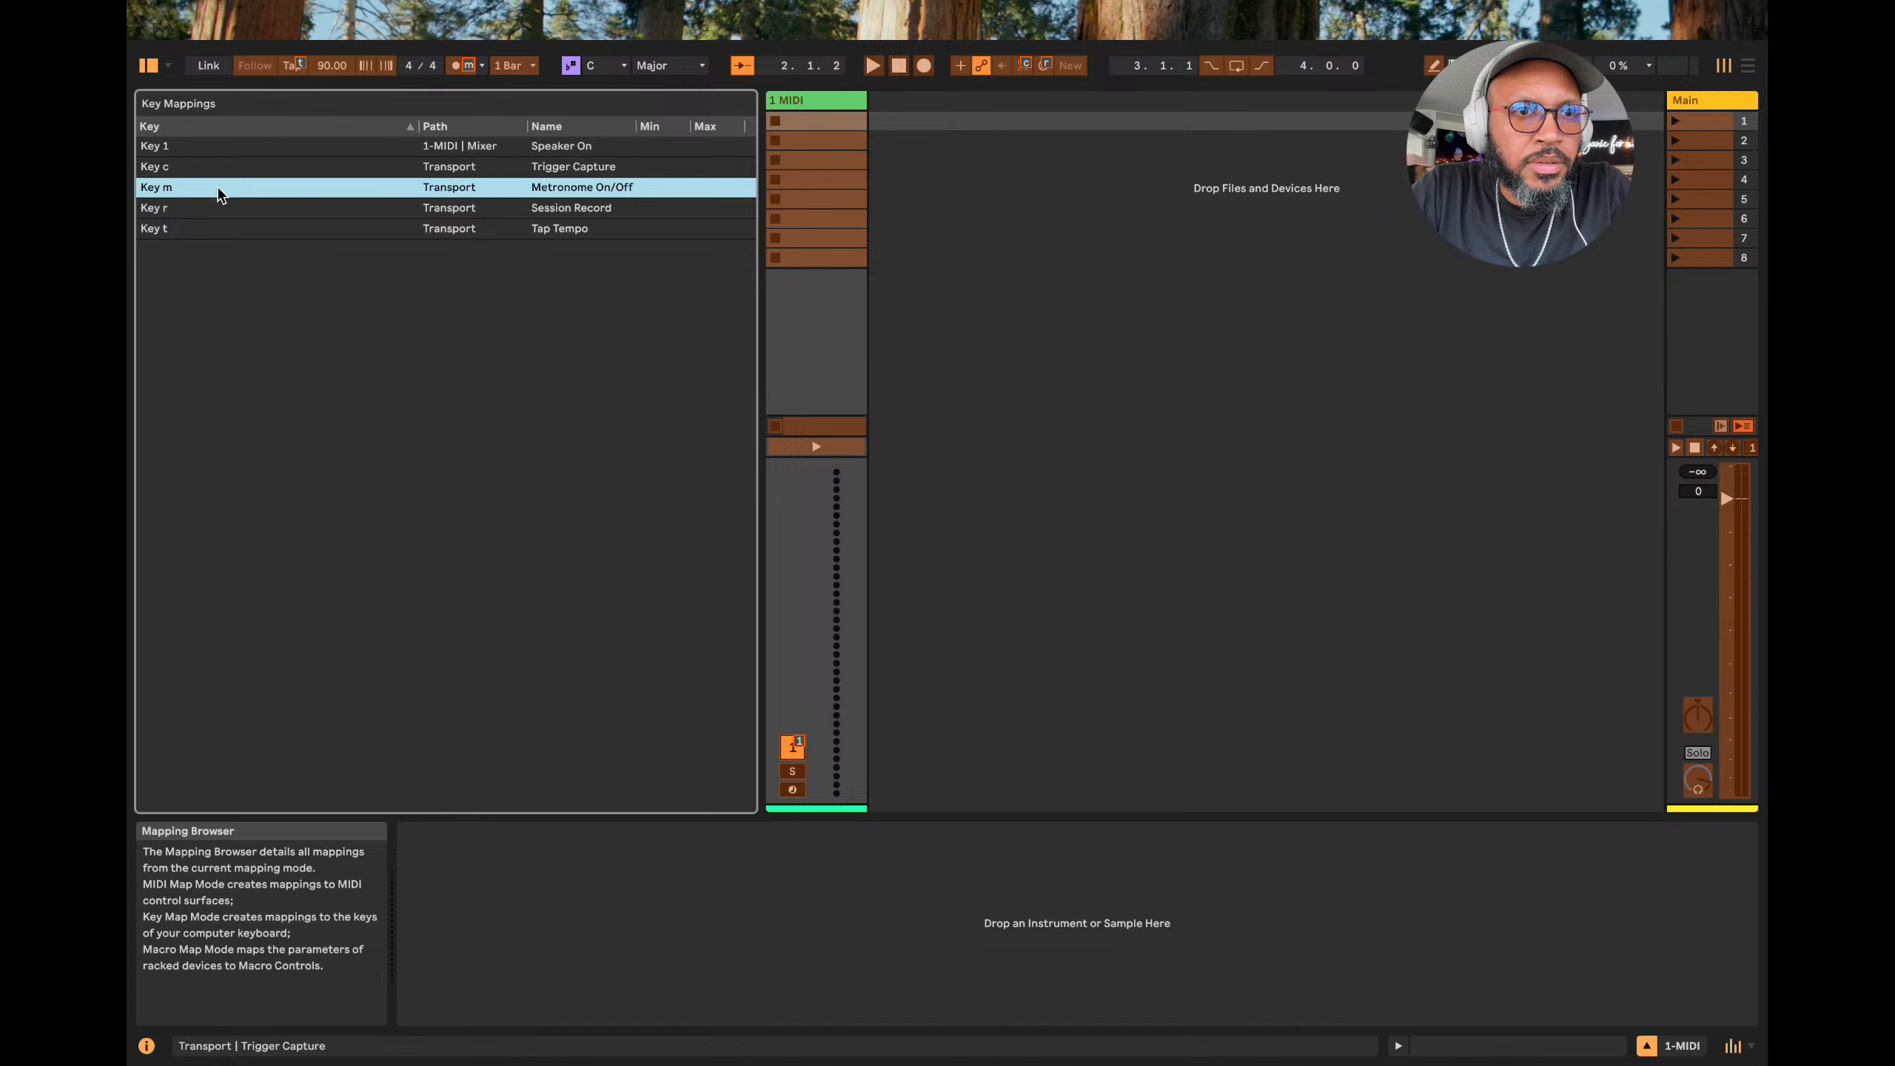
pyautogui.press('Delete')
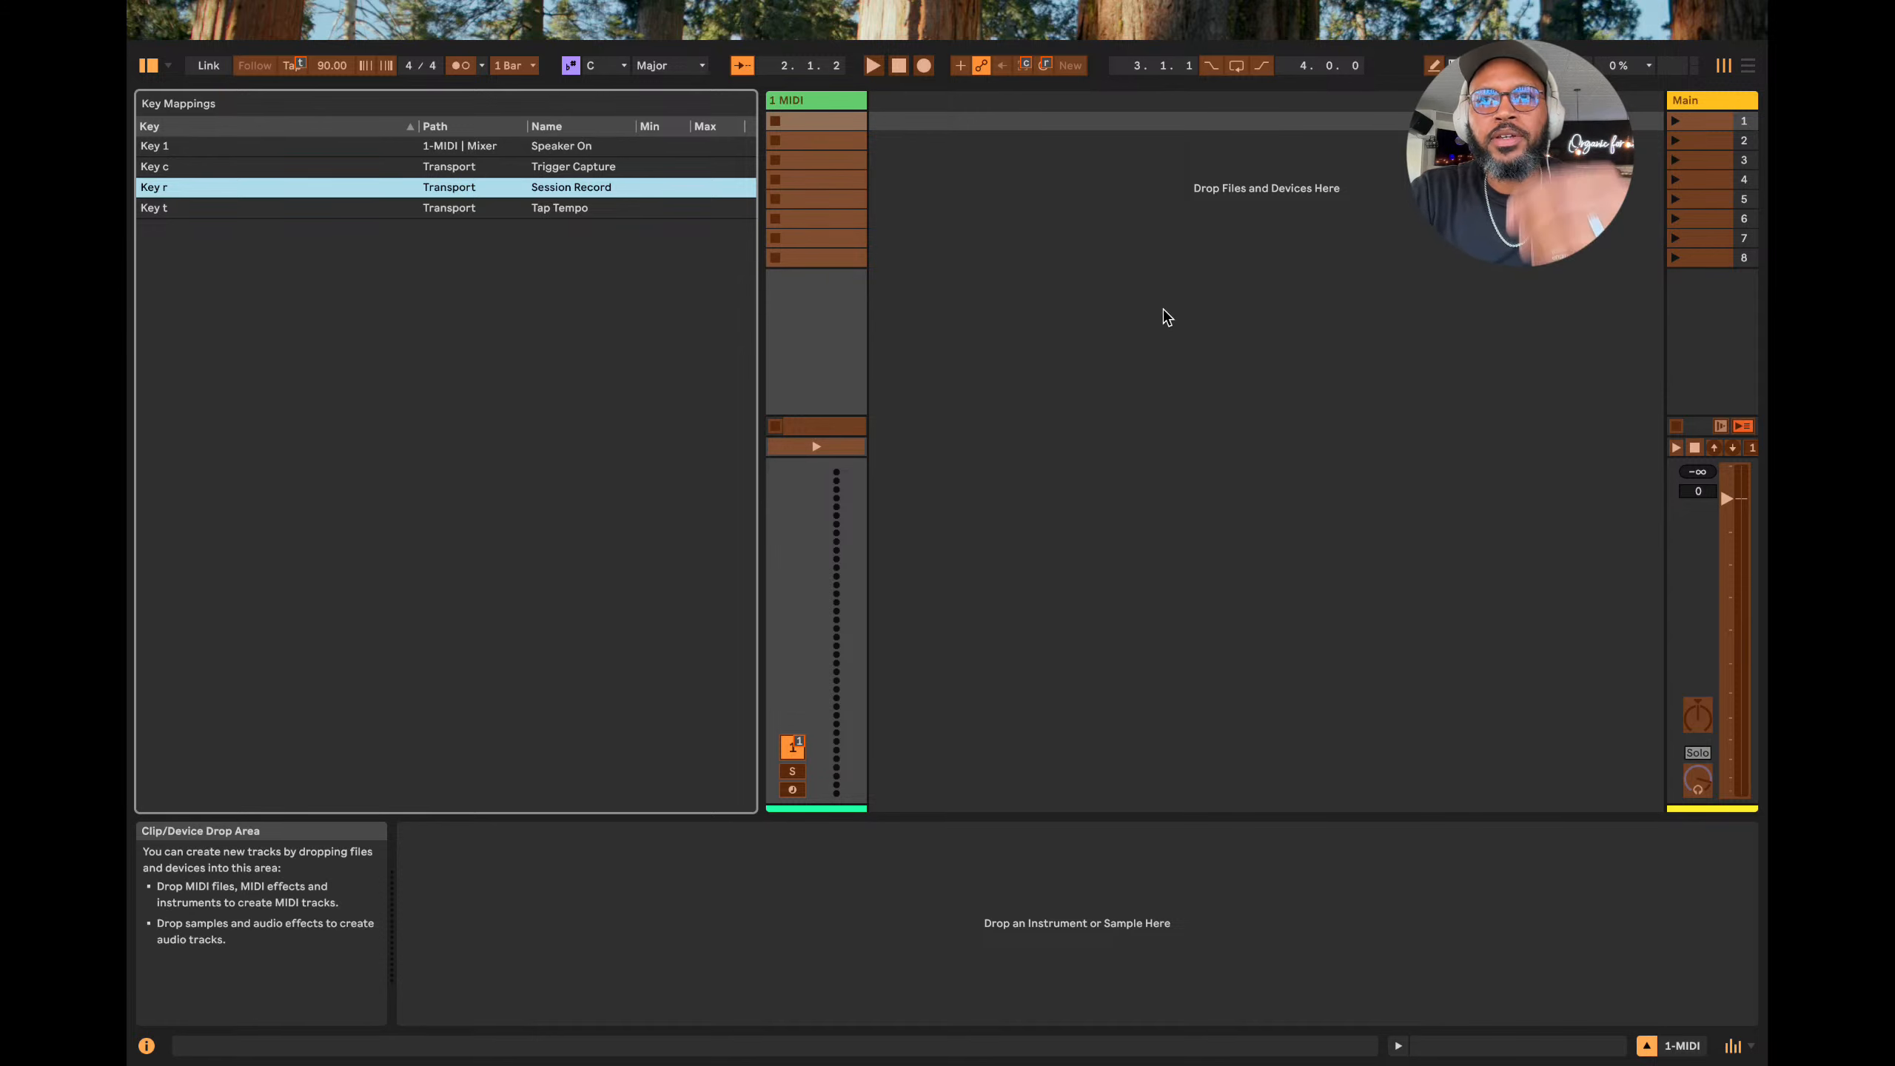
pyautogui.click(1484, 66)
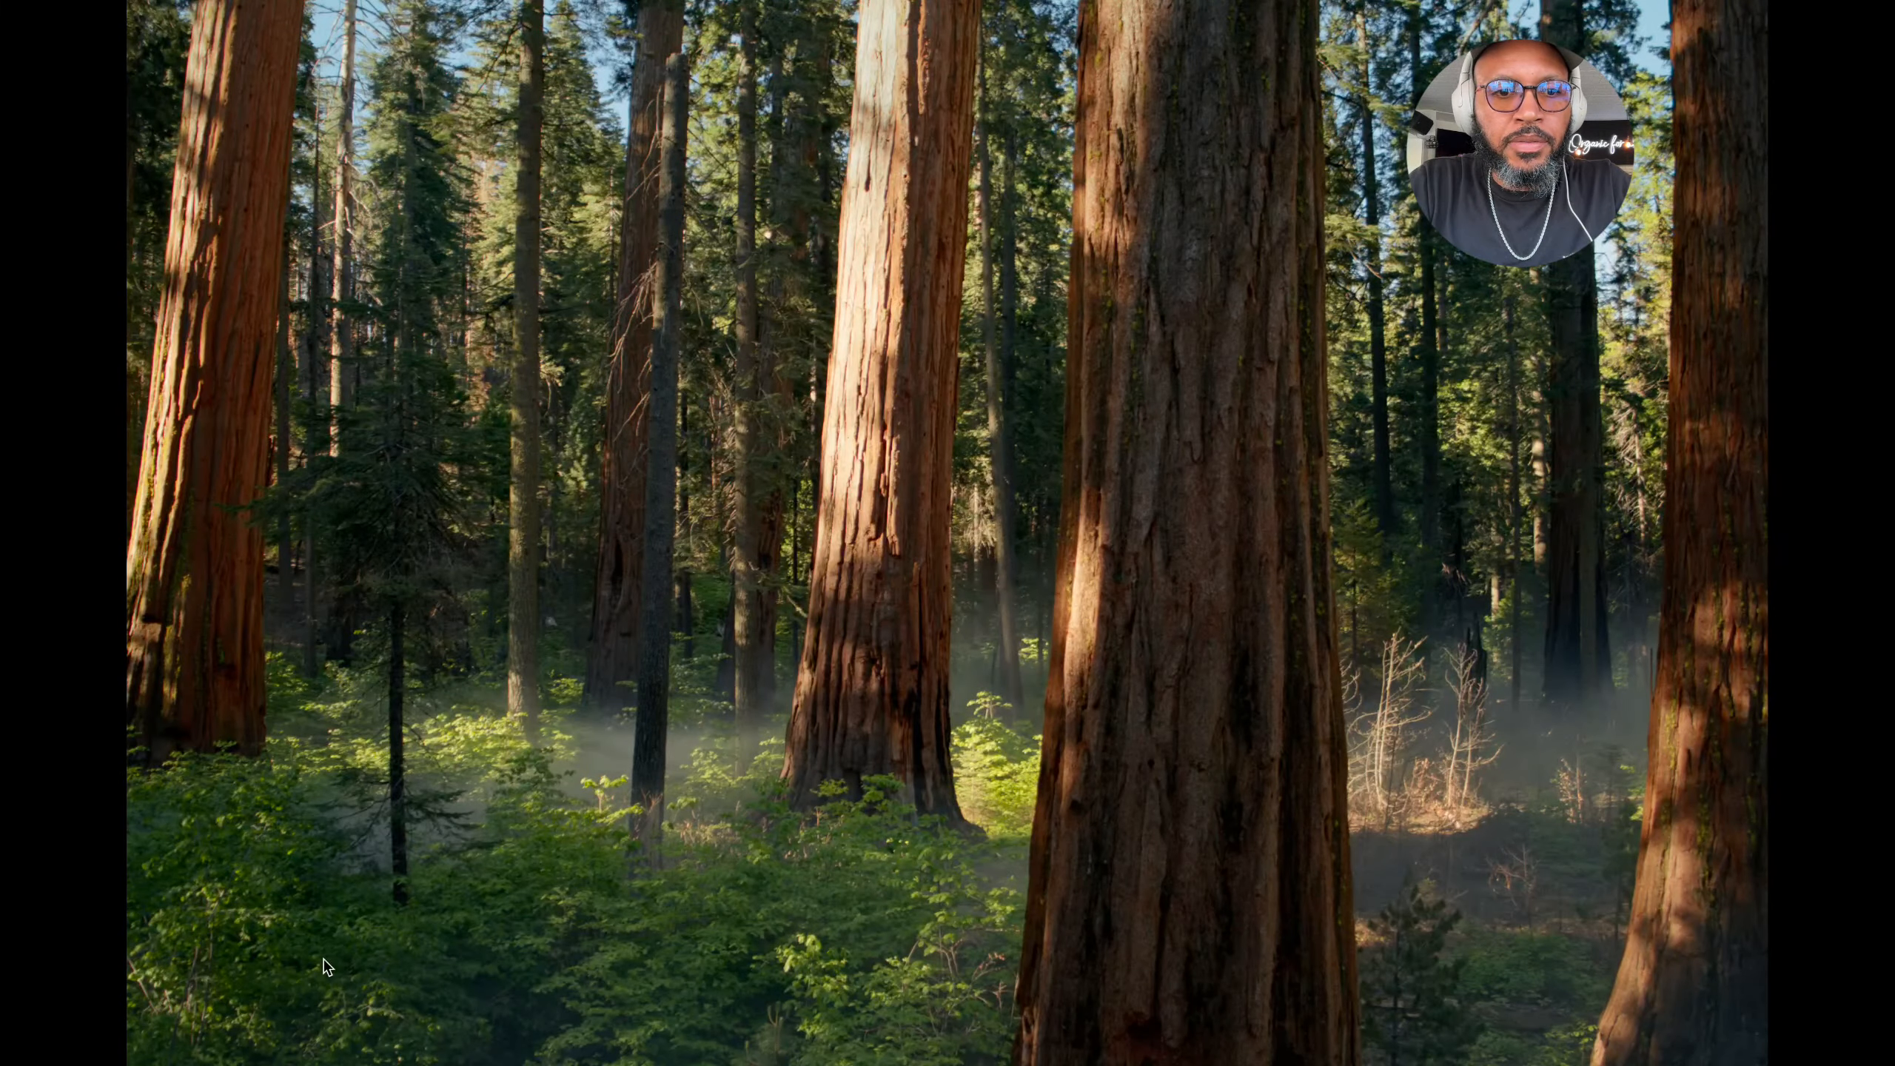
# Switch to Safari and search Google for "ableton tap tempo keyboard shortcut".
pyautogui.click(356, 1049)
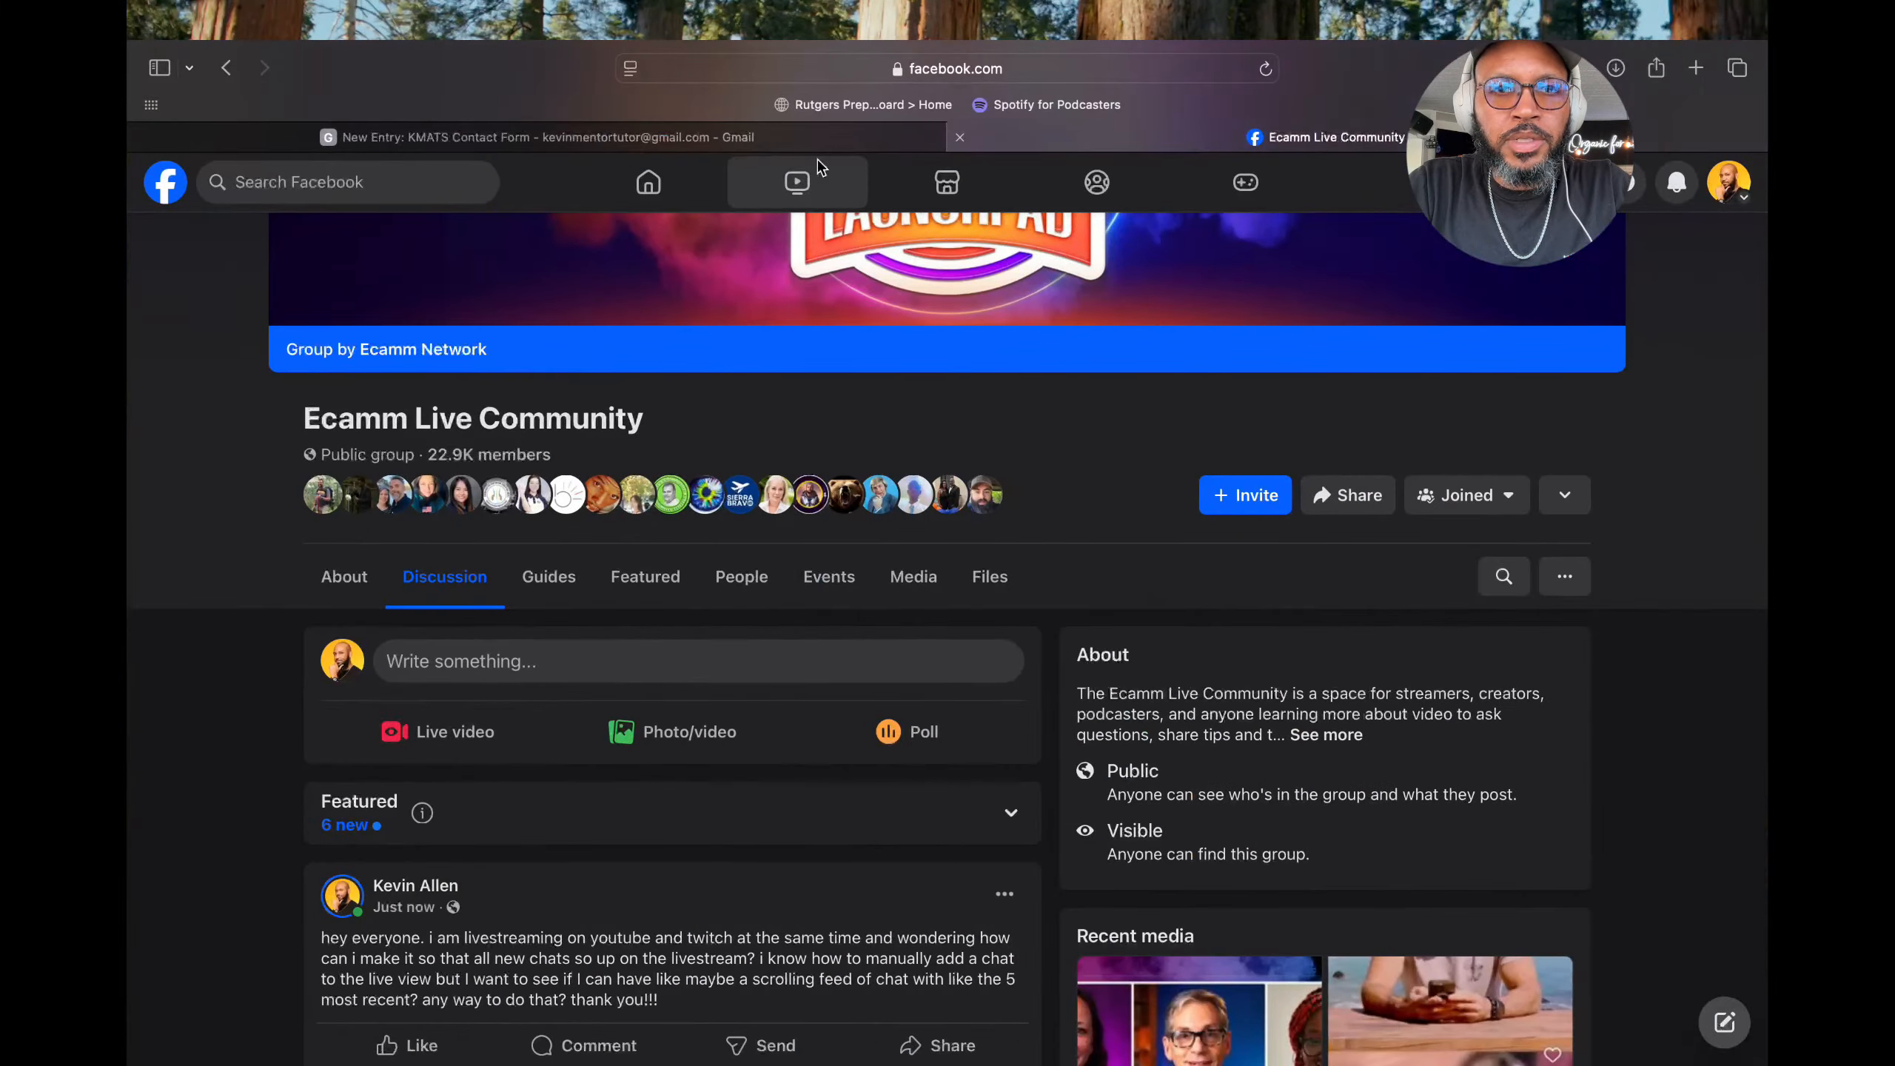
pyautogui.click(963, 71)
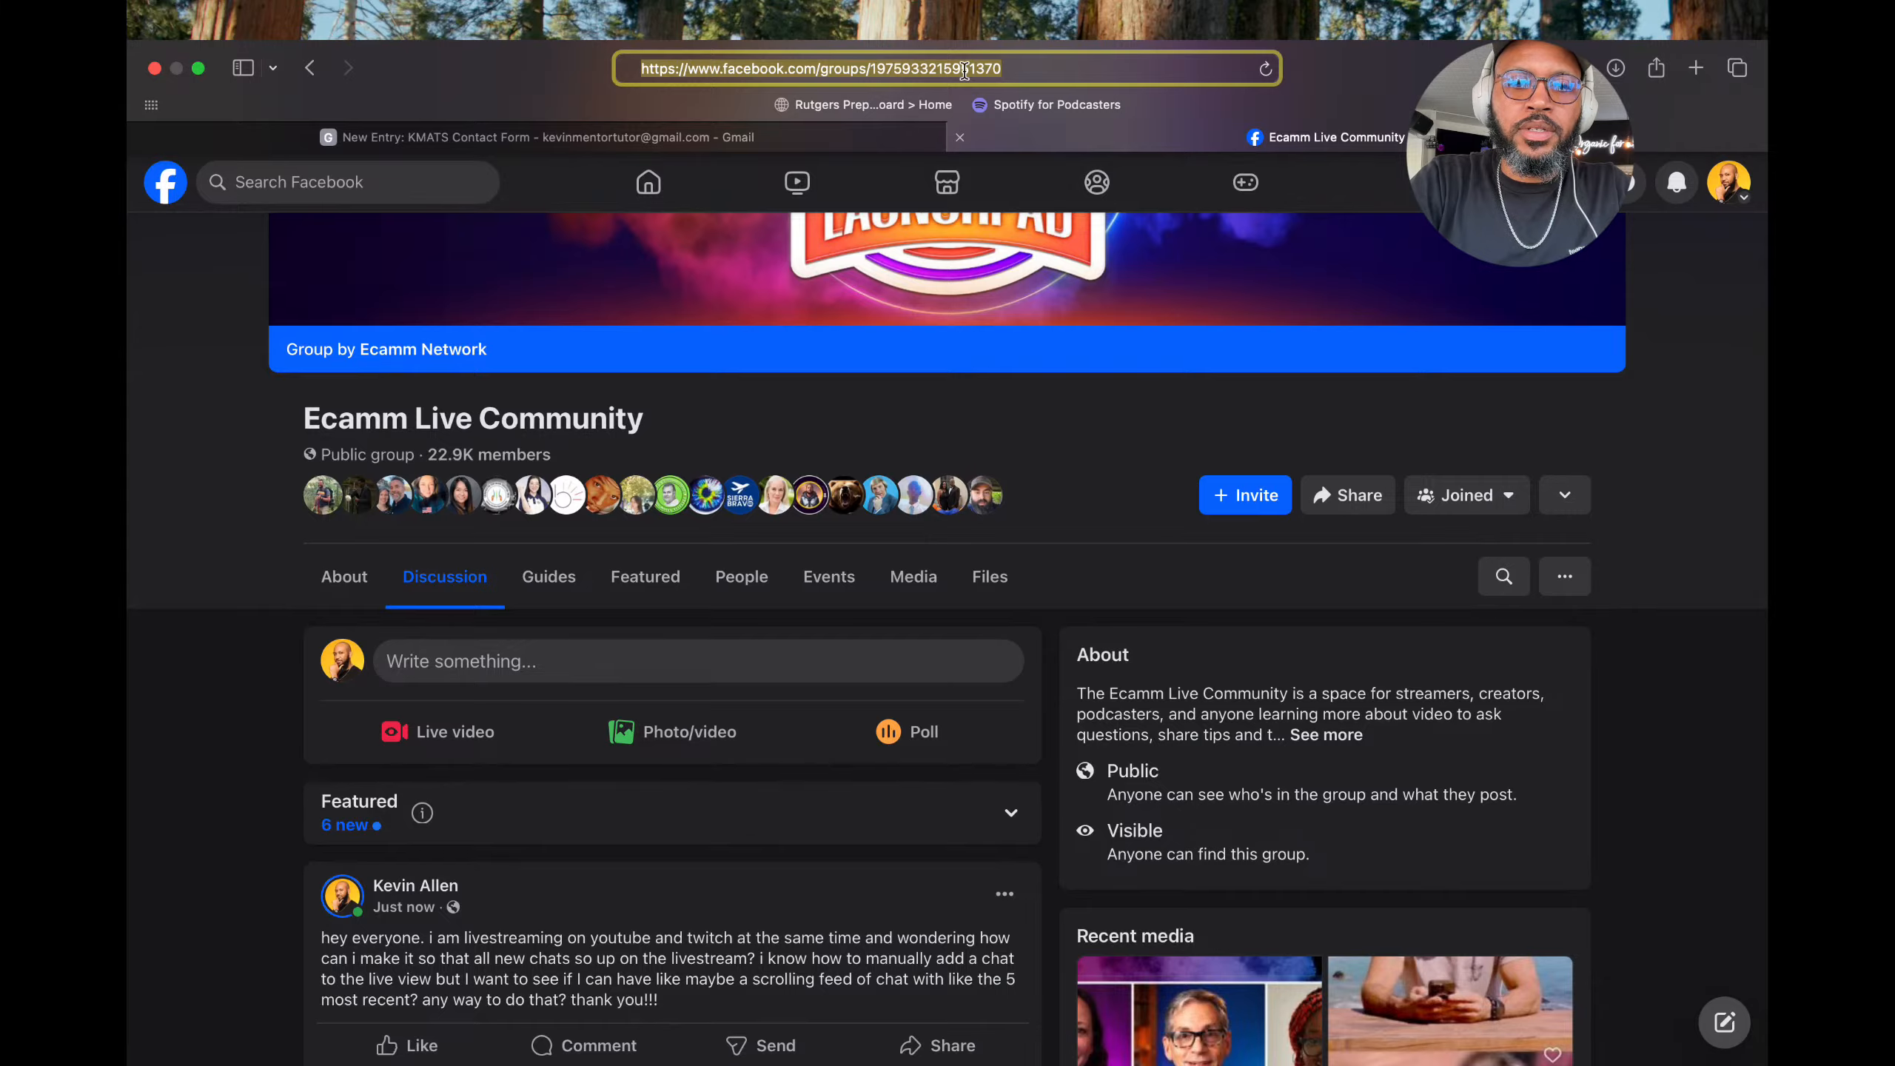
pyautogui.press('BackSpace')
pyautogui.write('tap te')
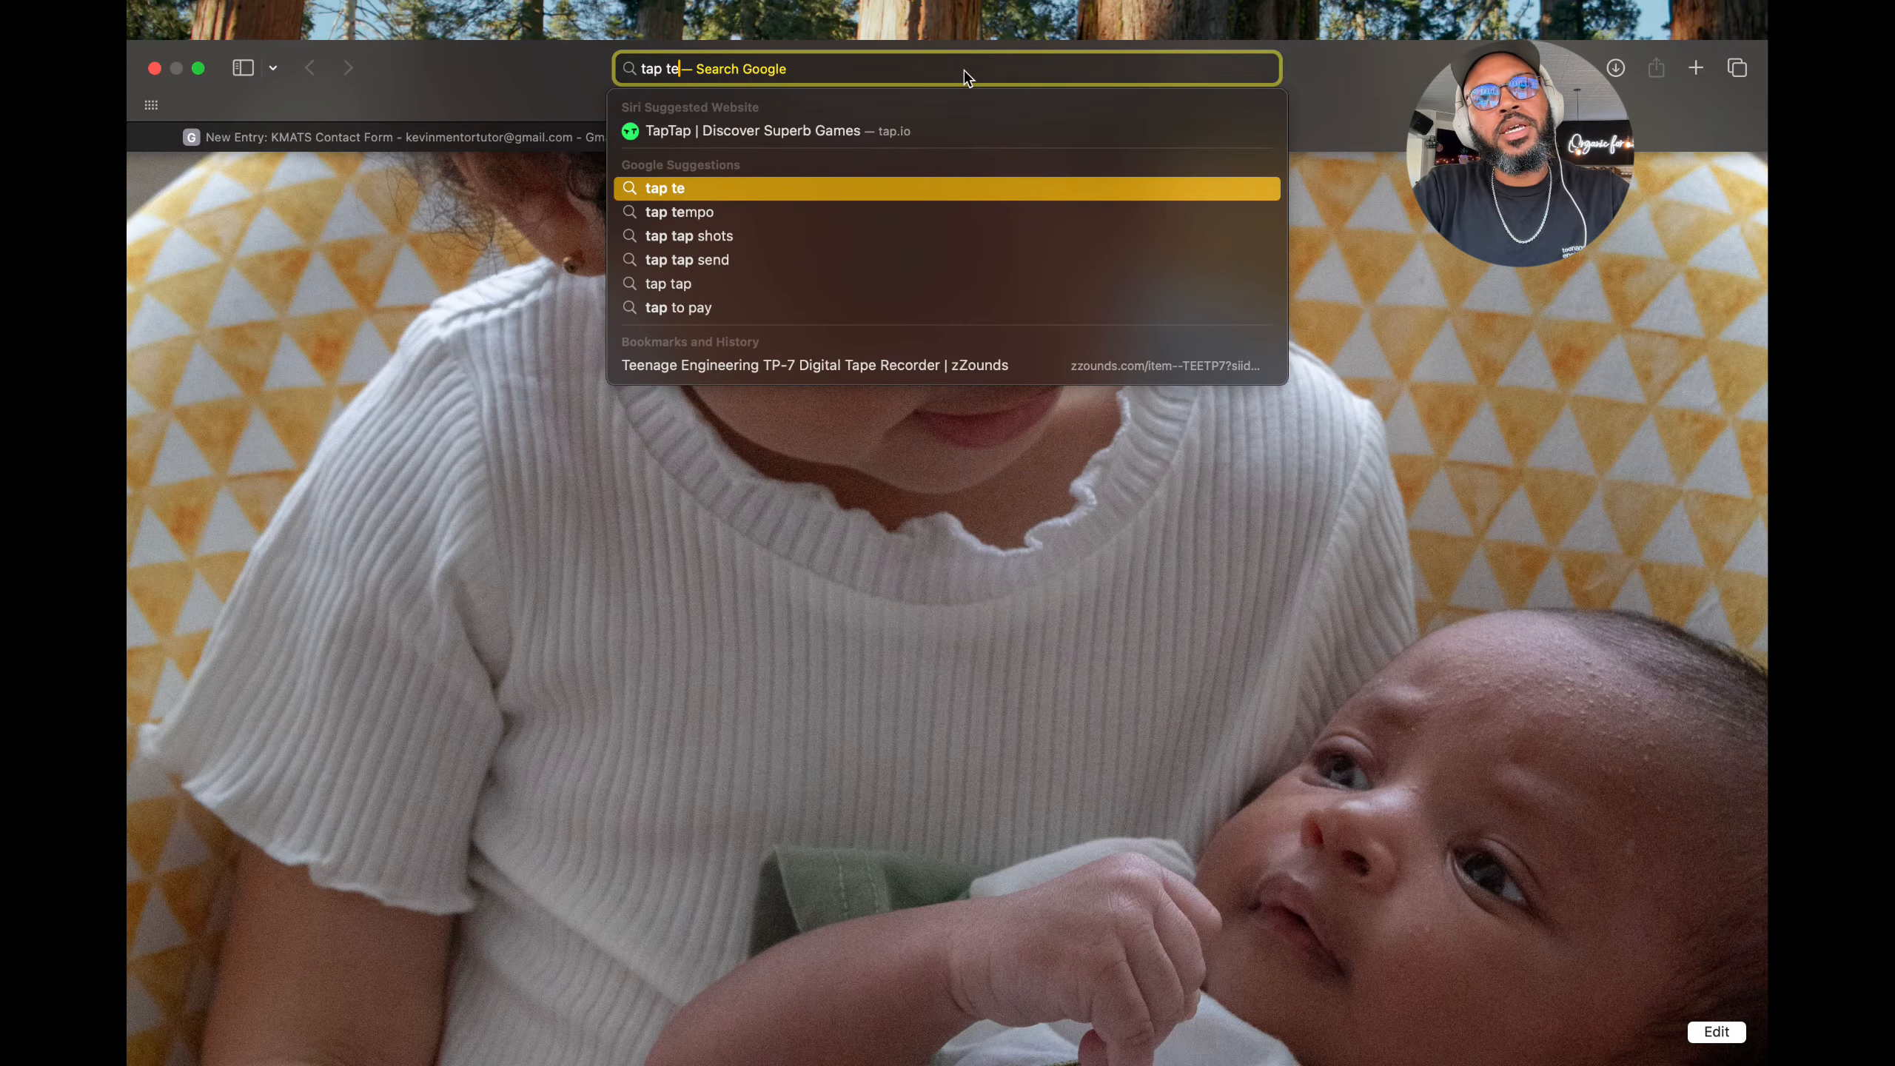
pyautogui.write('mpo abl')
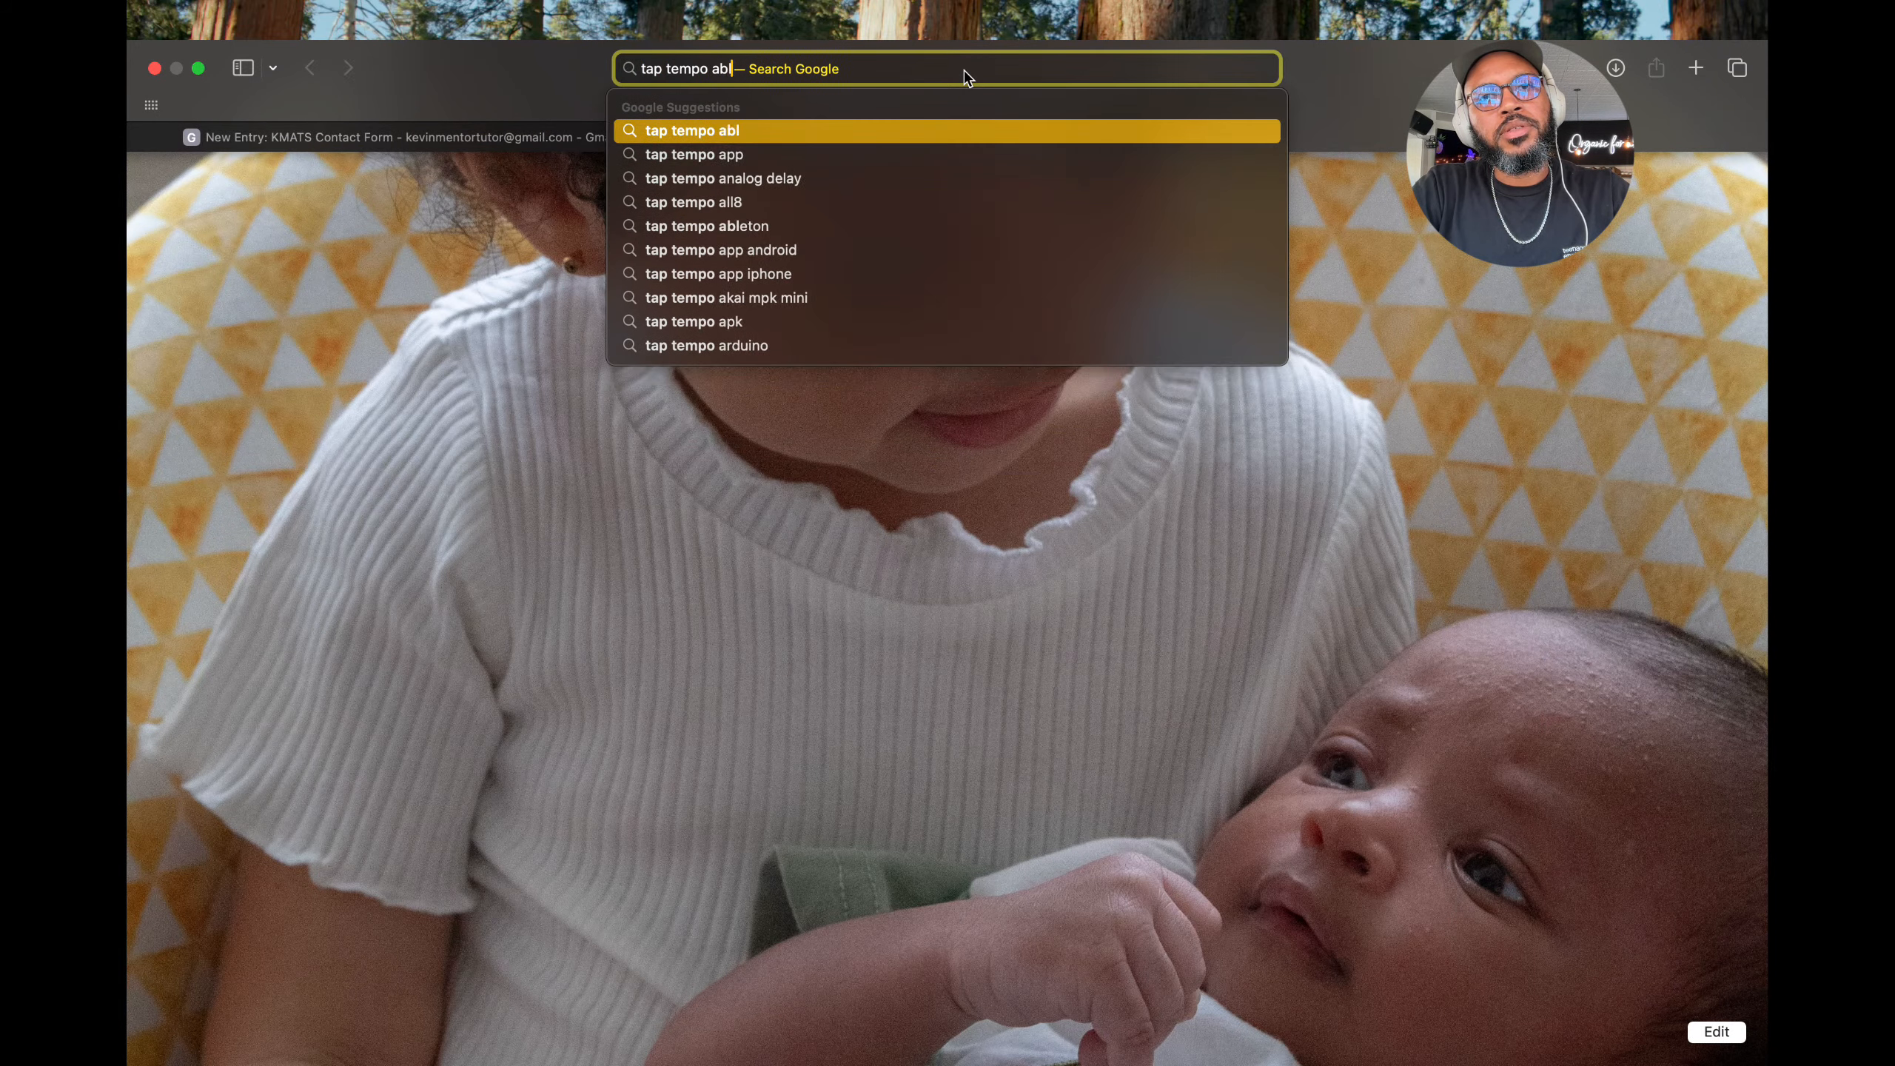
pyautogui.write('eton keyboard')
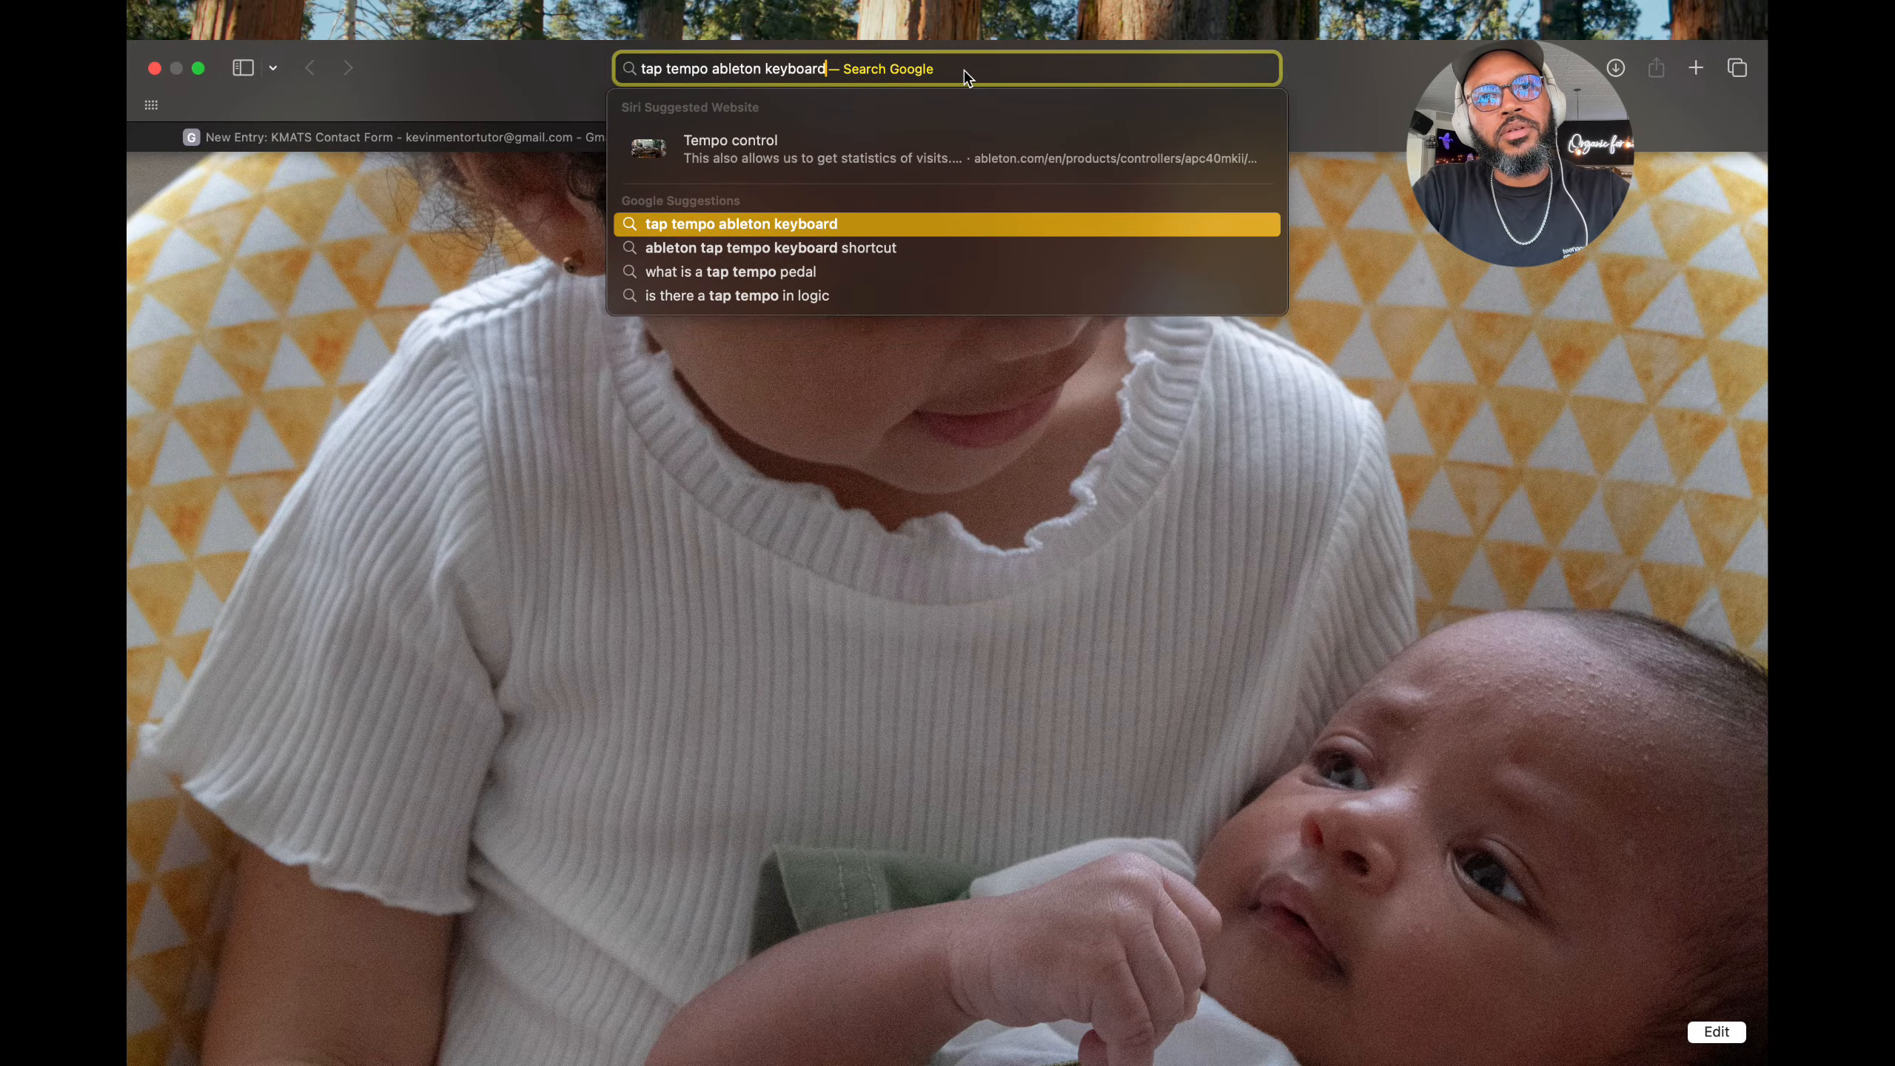
pyautogui.click(819, 245)
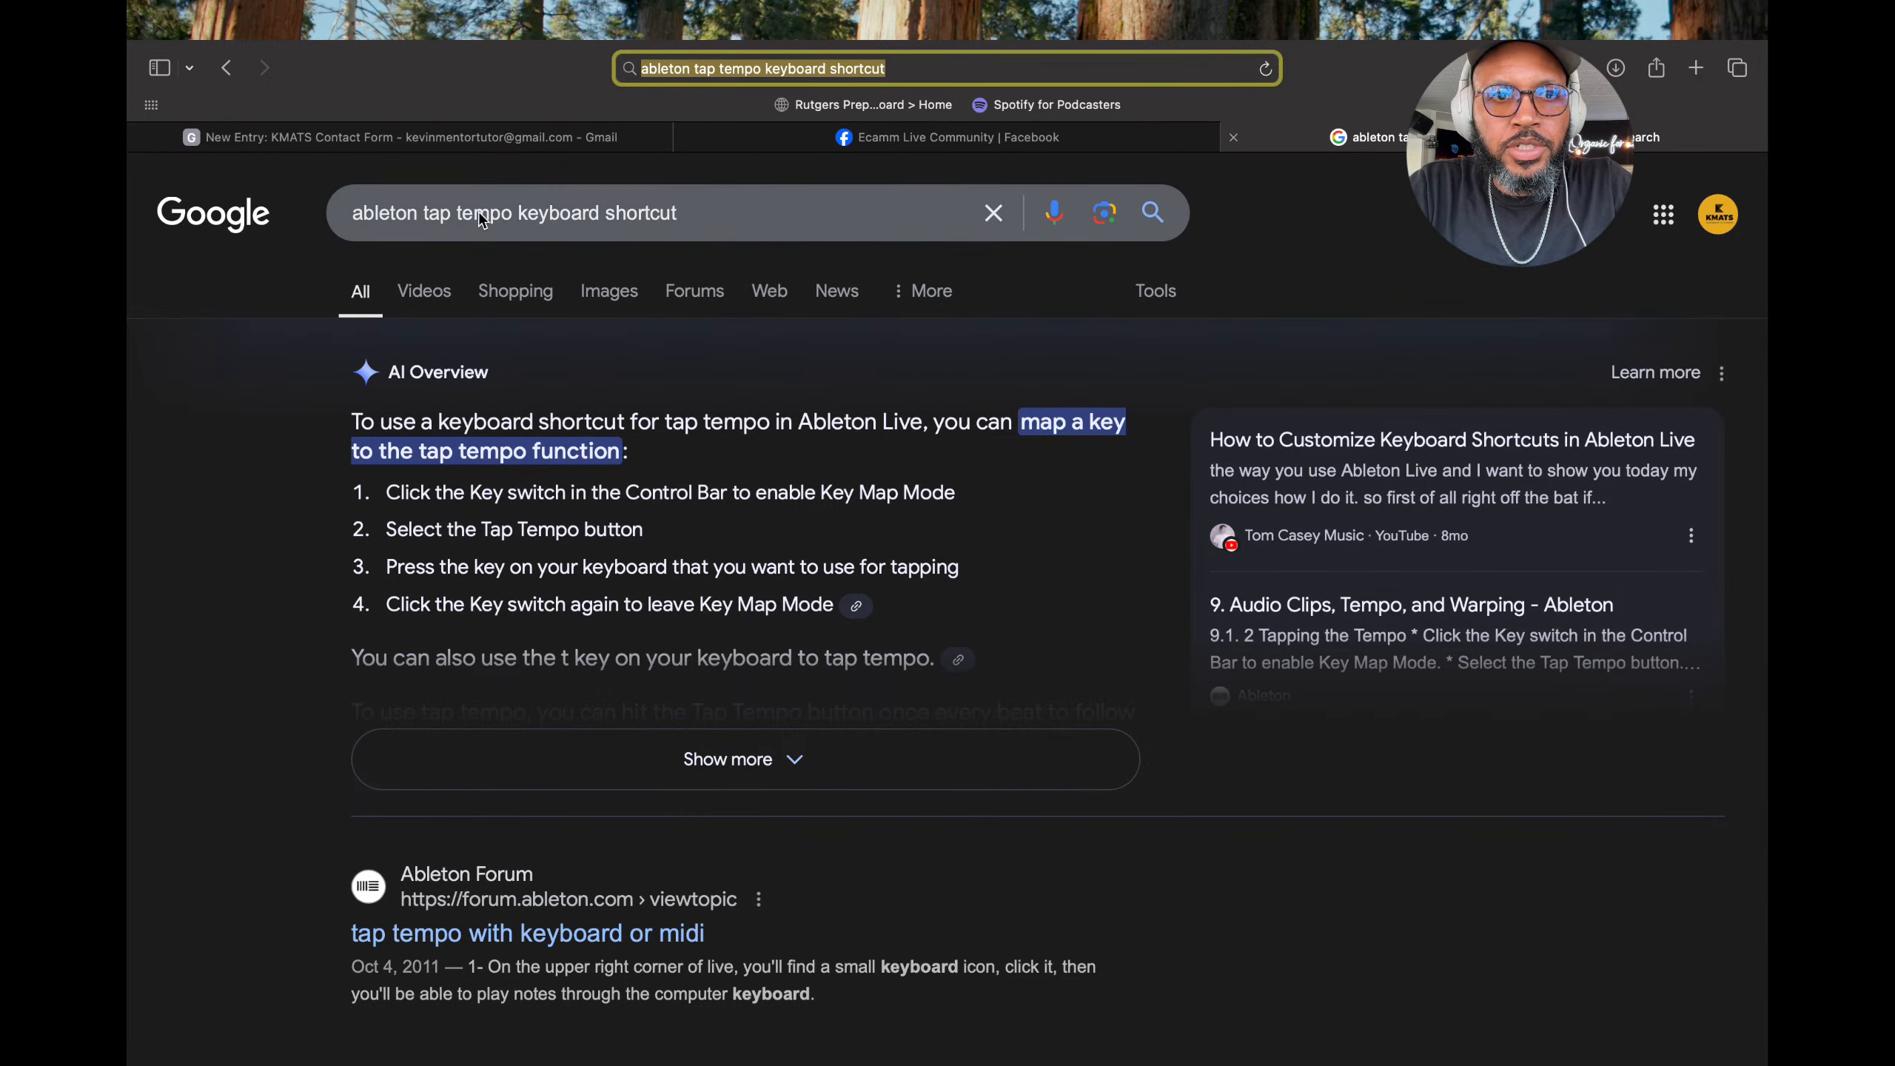
# Replace "tap tempo" in the Google query with "capture" and search for "ableton capture keyboard shortcut".
pyautogui.click(513, 213)
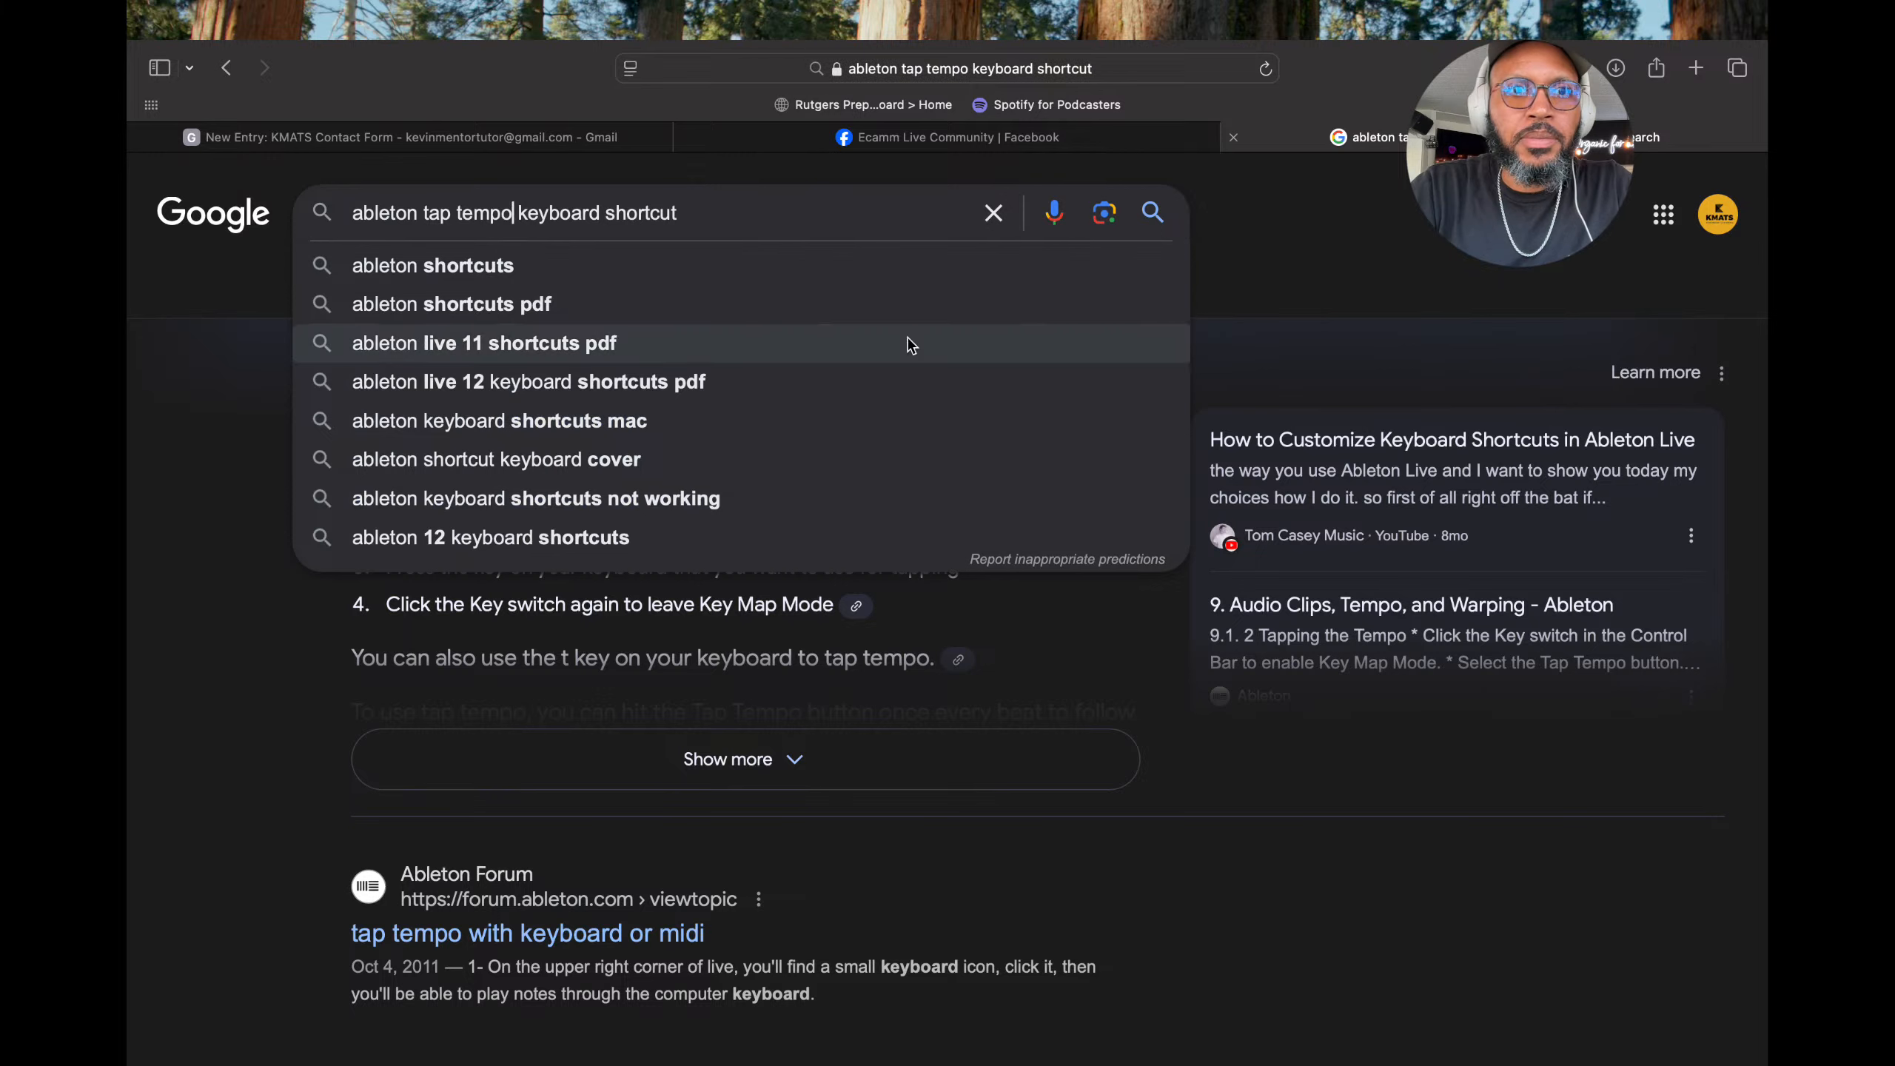
pyautogui.press('BackSpace')
pyautogui.press('BackSpace')
pyautogui.press('BackSpace')
pyautogui.press('BackSpace')
pyautogui.press('BackSpace')
pyautogui.press('BackSpace')
pyautogui.press('BackSpace')
pyautogui.press('BackSpace')
pyautogui.press('BackSpace')
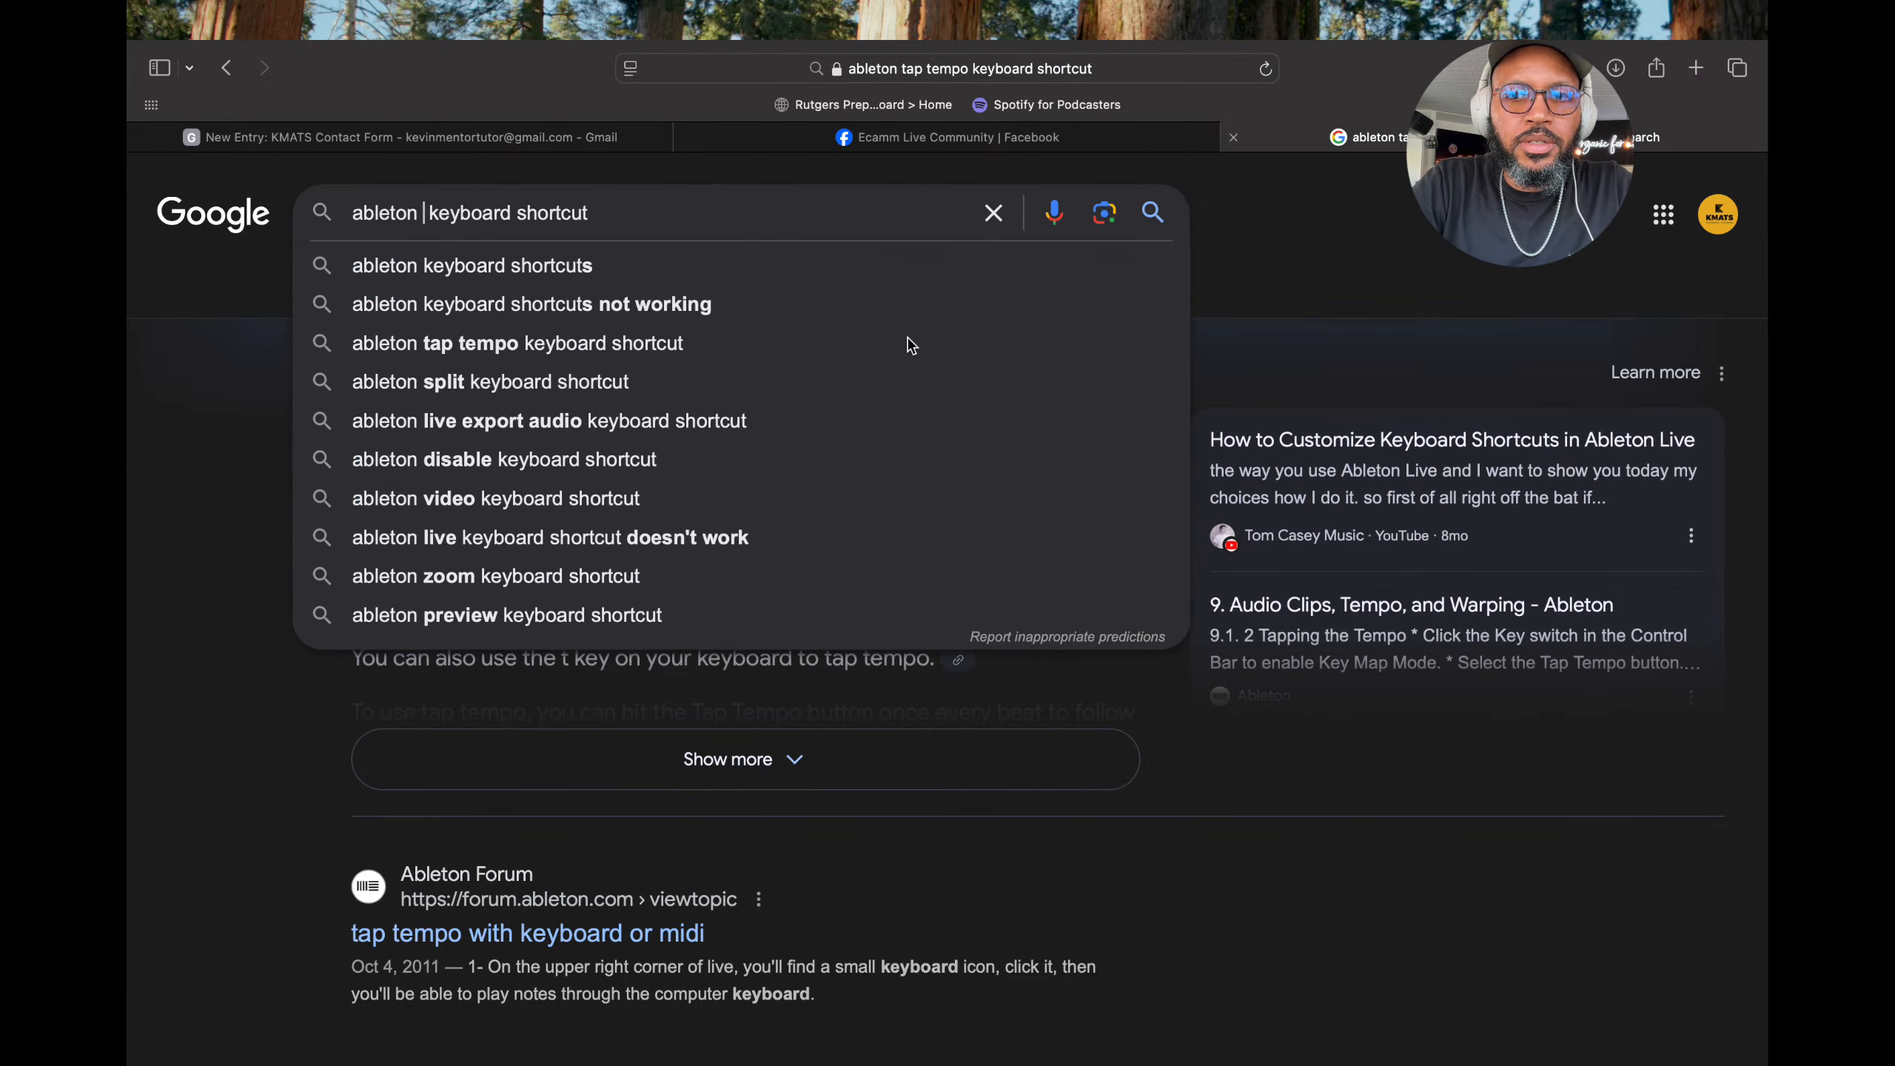
pyautogui.write('capture')
pyautogui.press('Return')
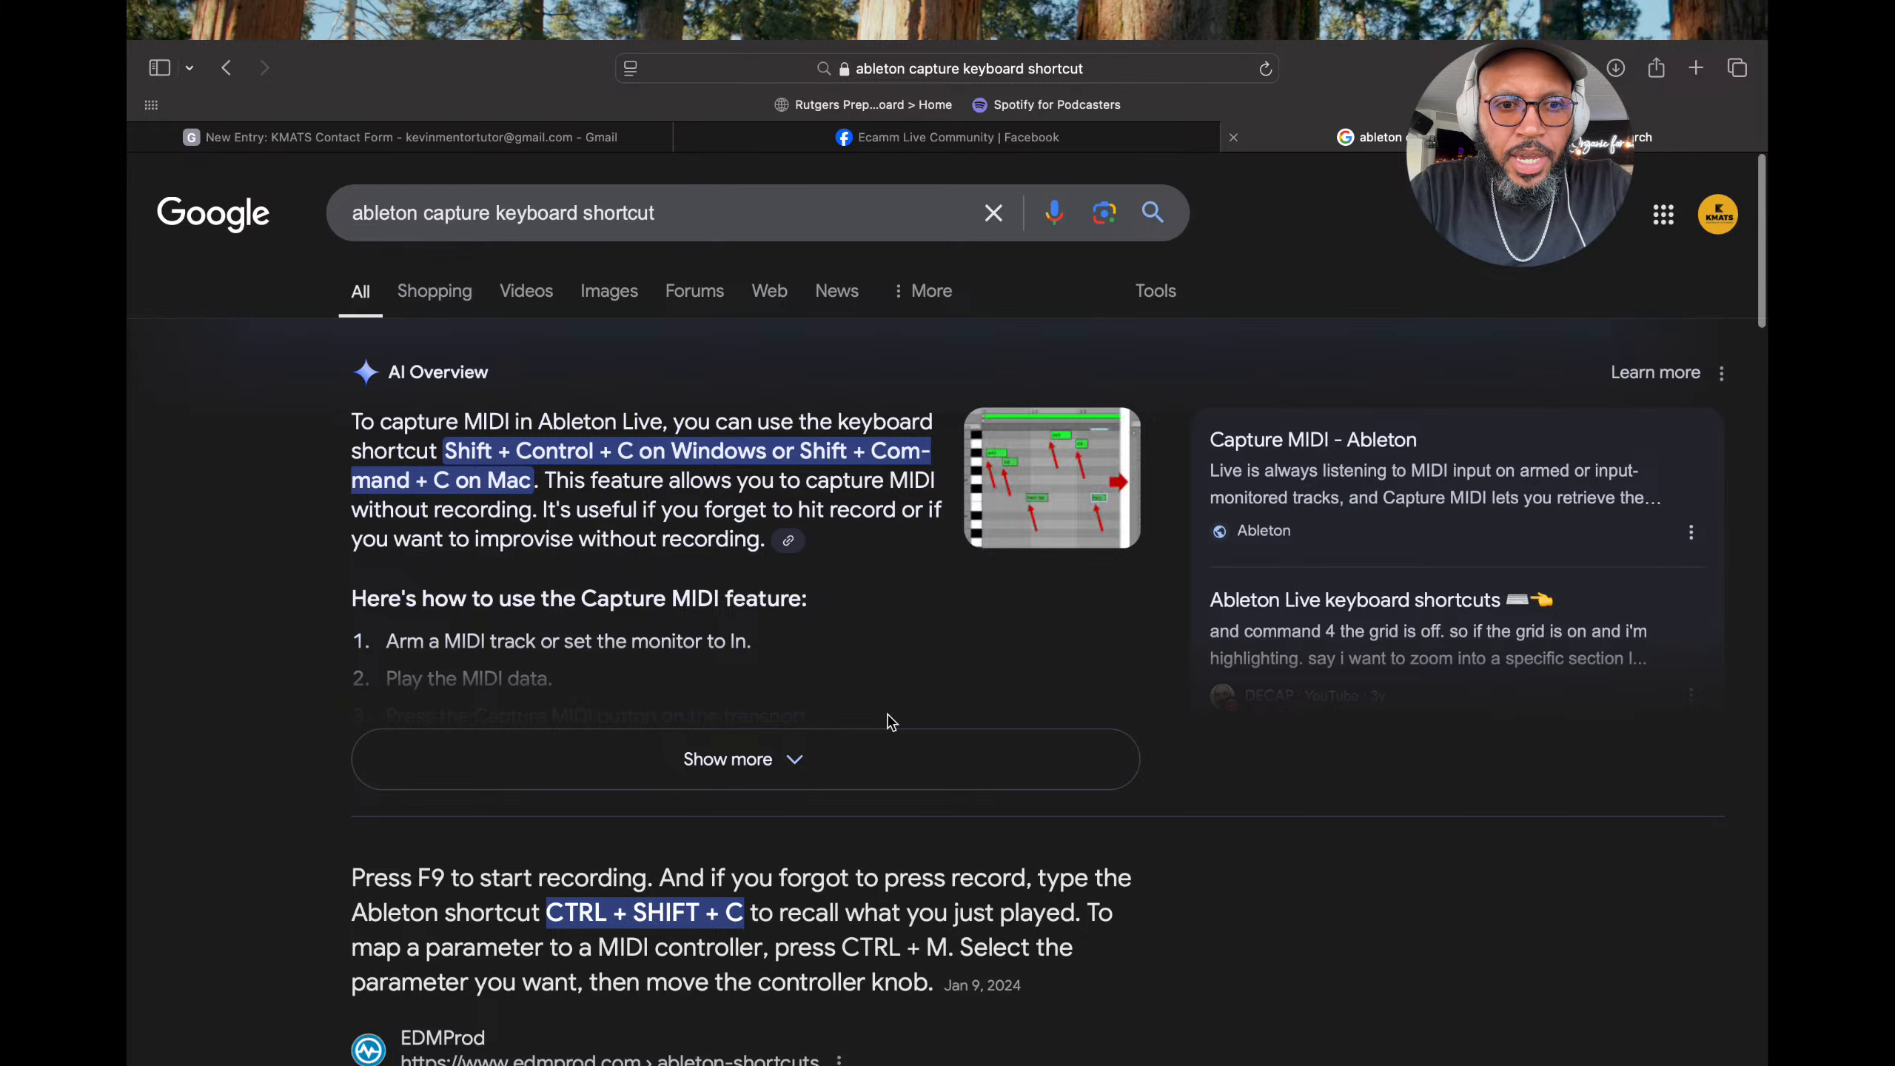
# Leave the Safari window and switch back to the empty set in Ableton Live.
pyautogui.moveTo(200, 71)
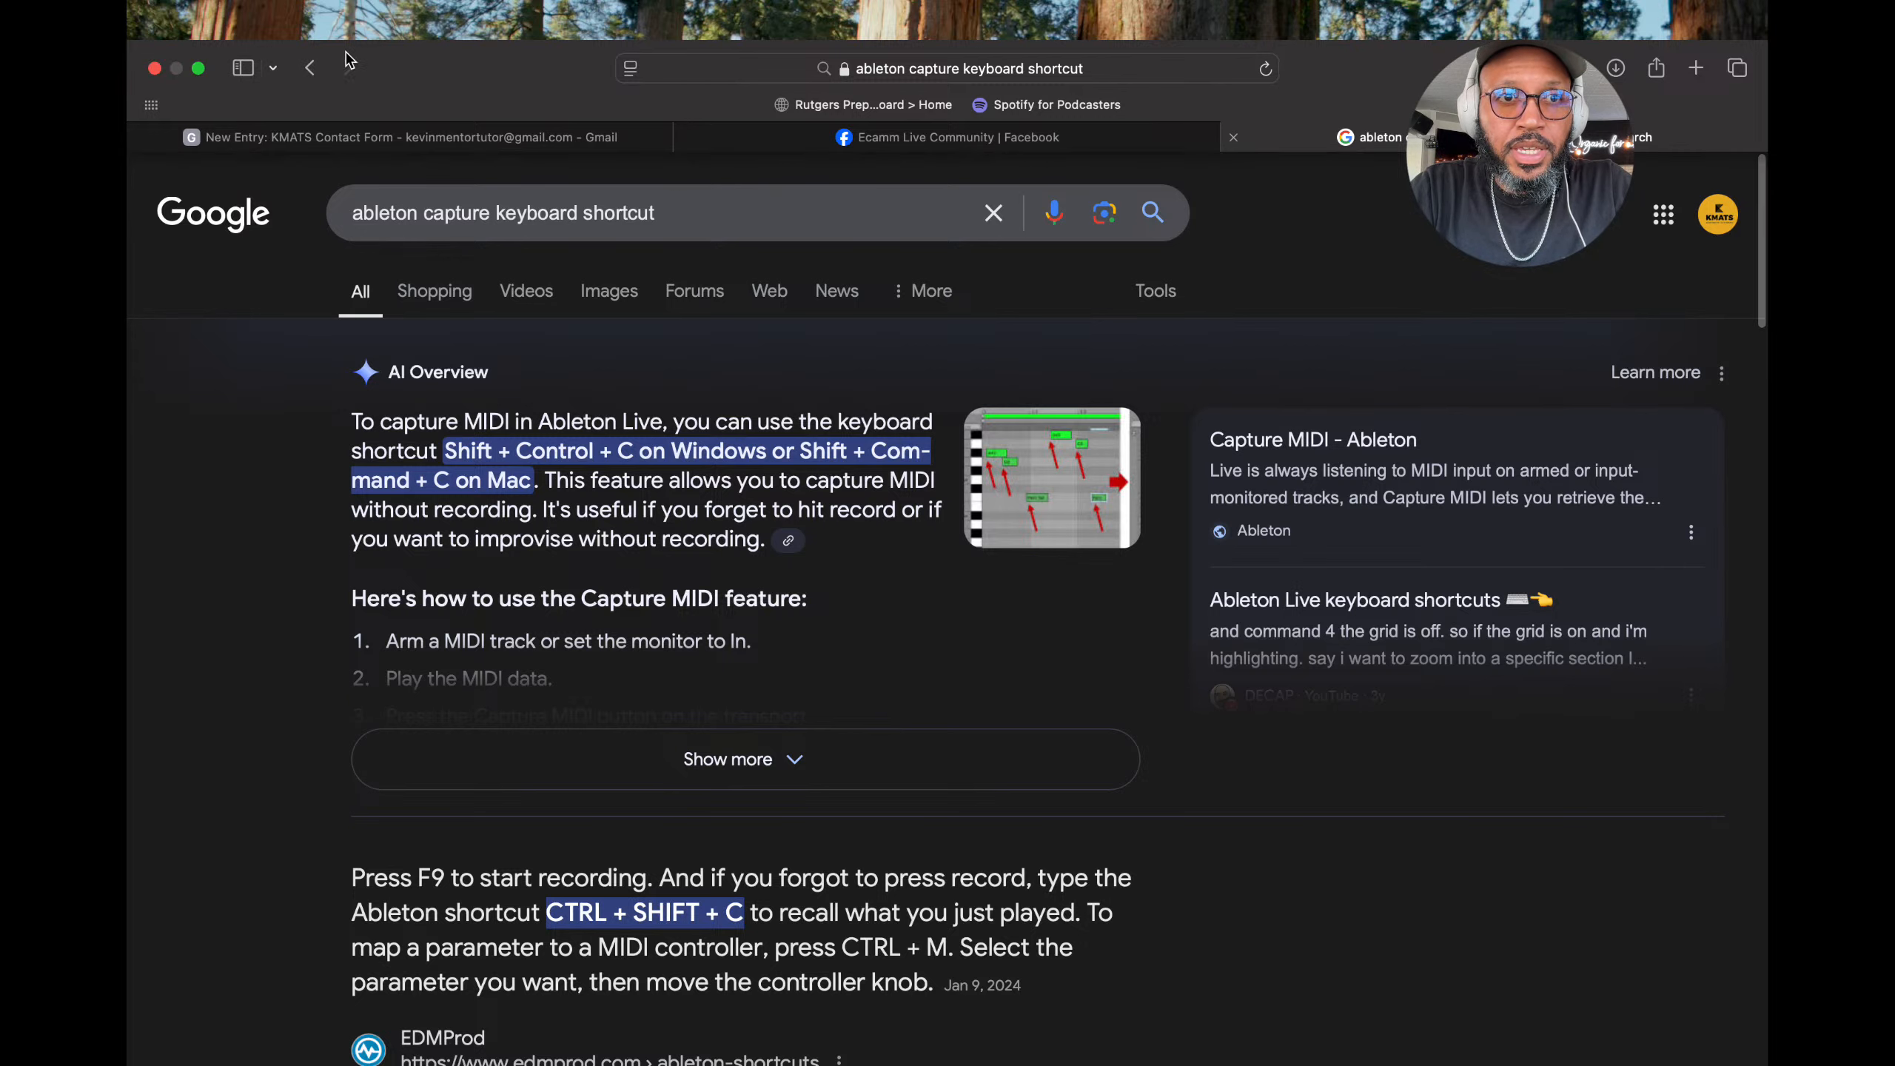
pyautogui.click(199, 71)
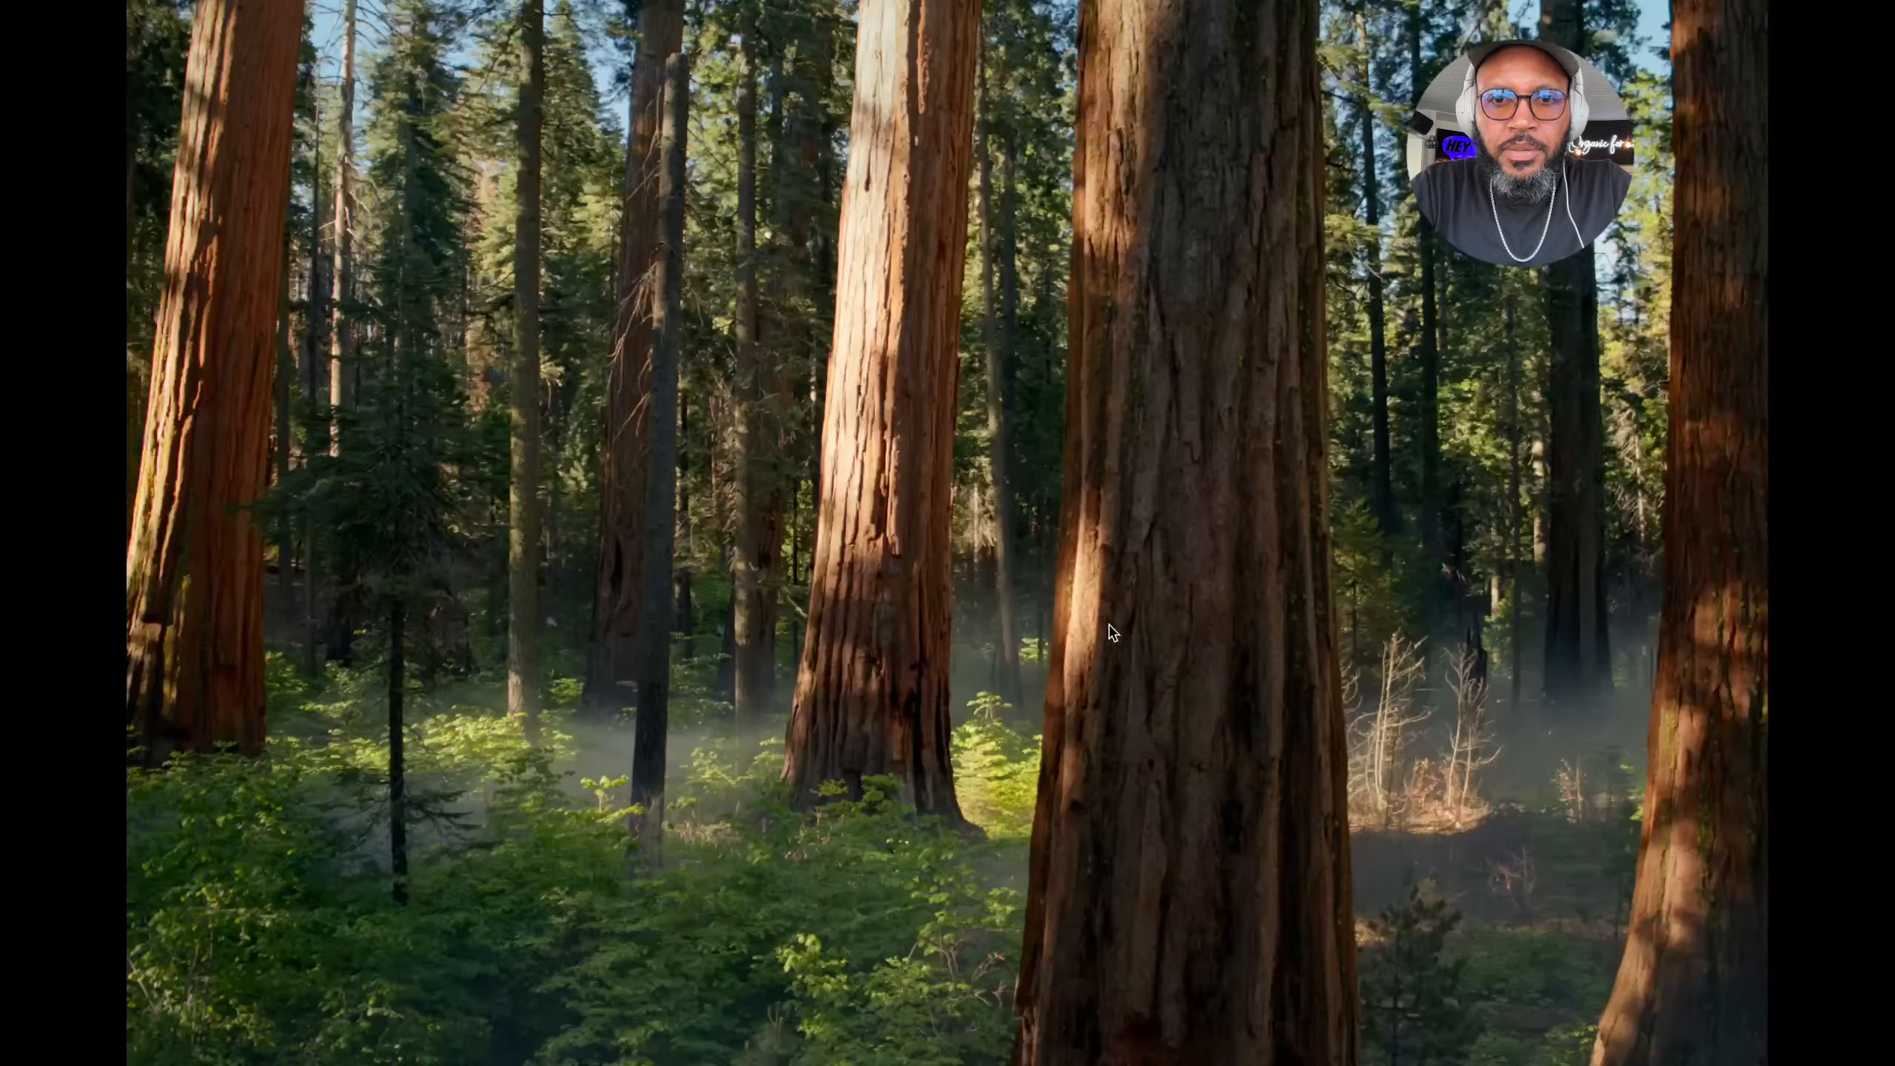
pyautogui.click(1127, 1021)
pyautogui.click(1000, 527)
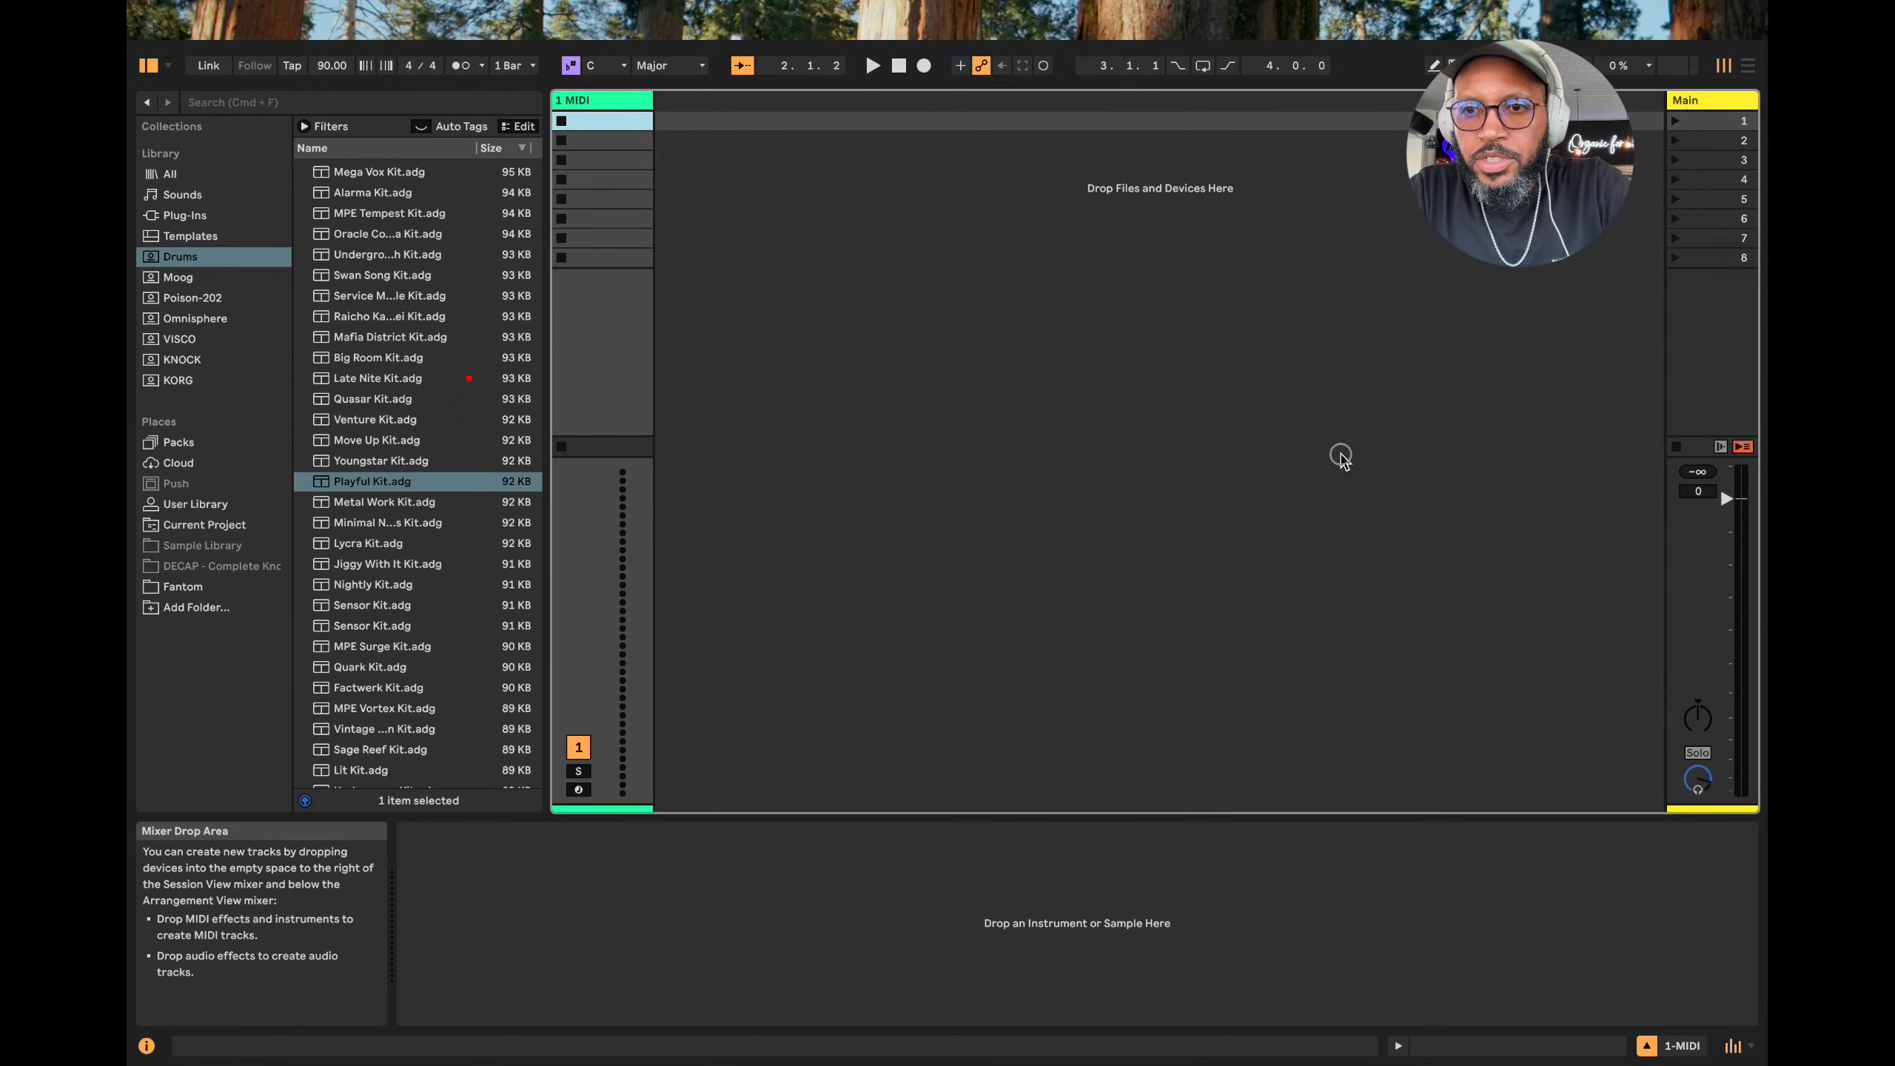
pyautogui.click(905, 393)
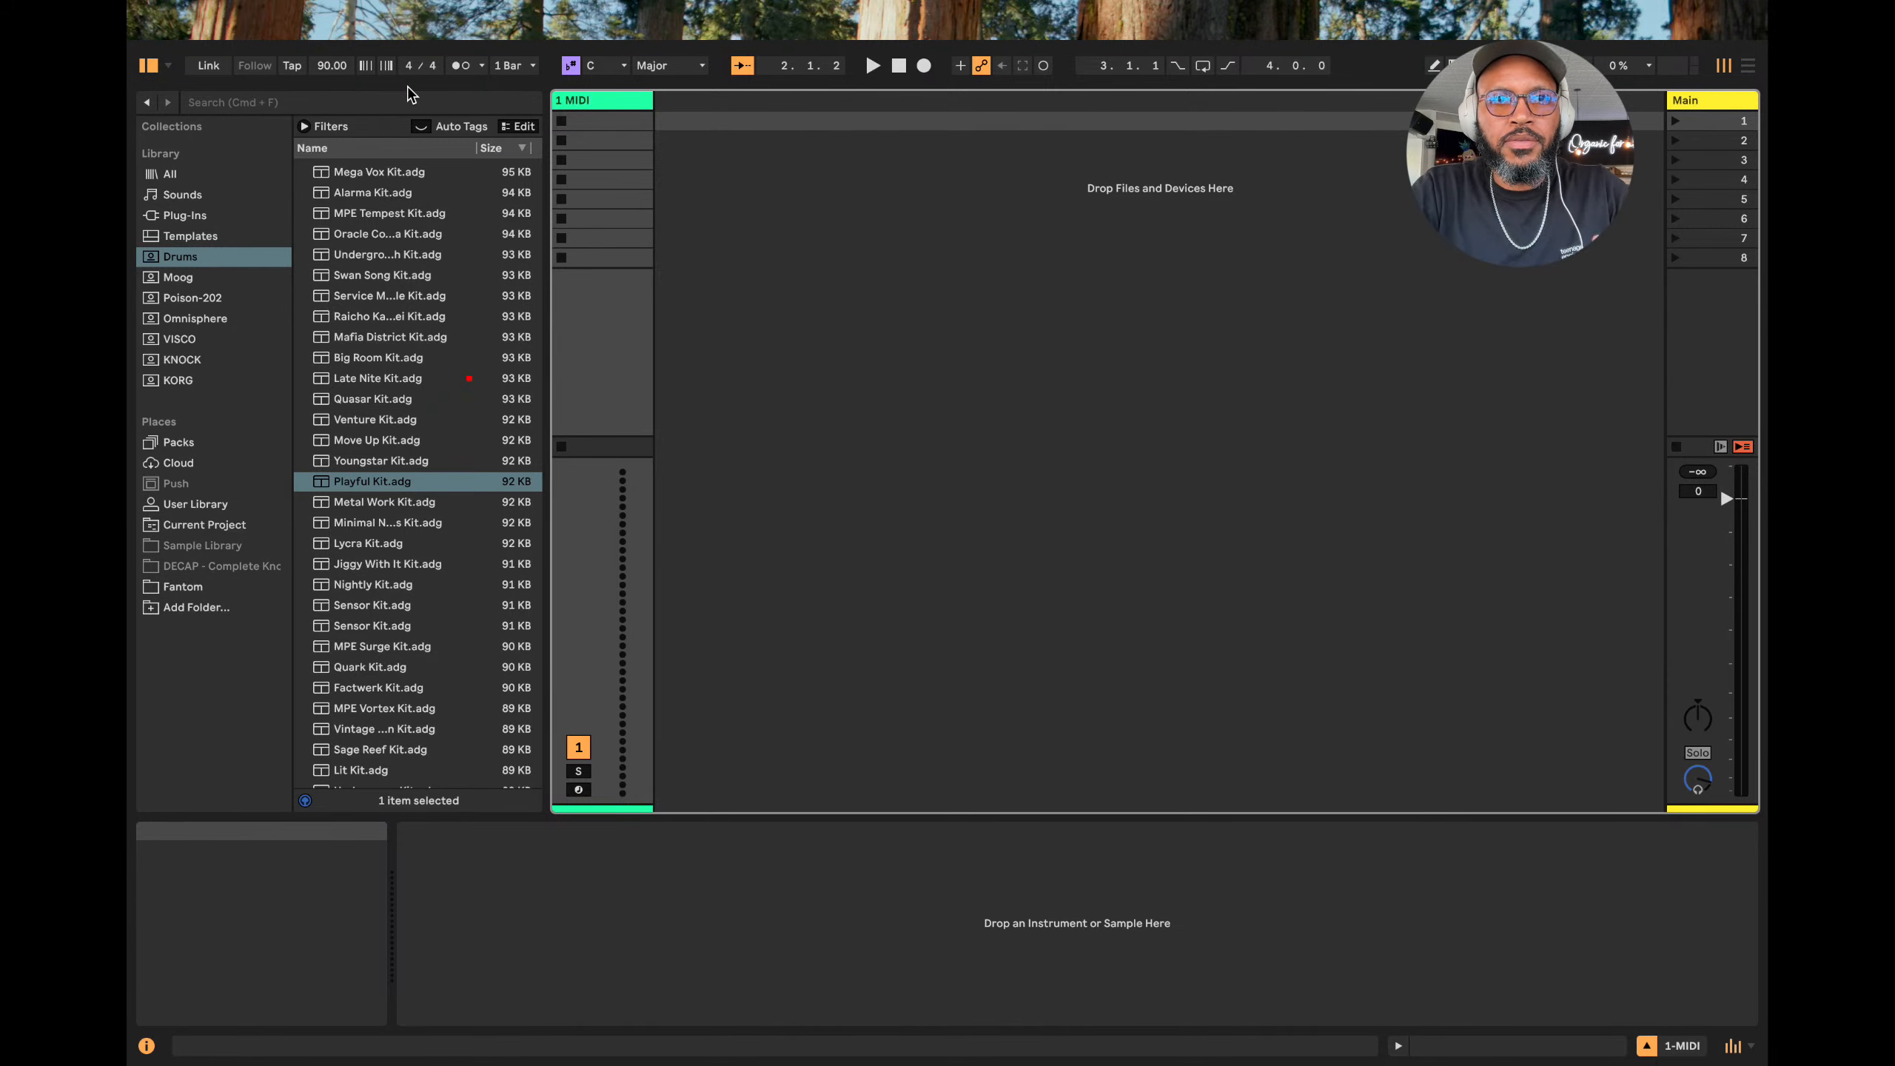
# Start playback with the metronome and load Move Up Kit.adg onto the MIDI track.
pyautogui.press('space')
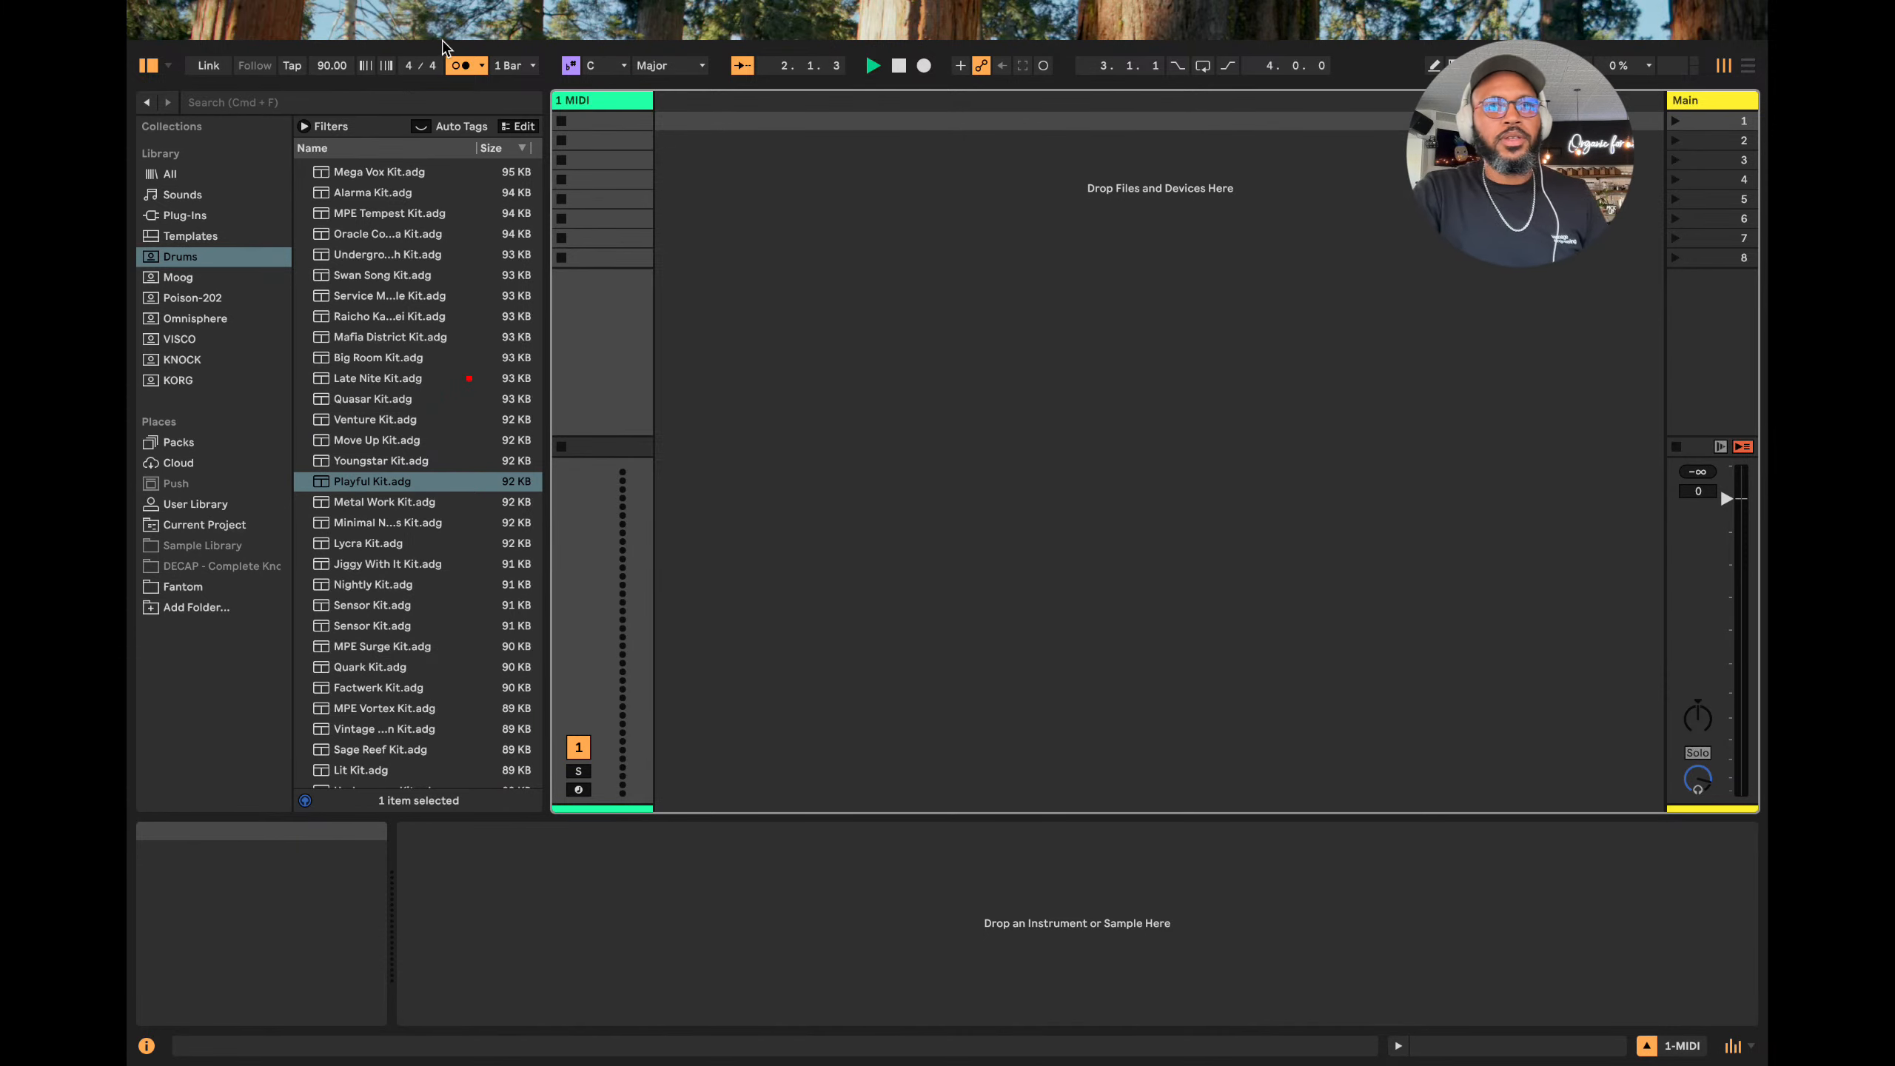
pyautogui.click(403, 441)
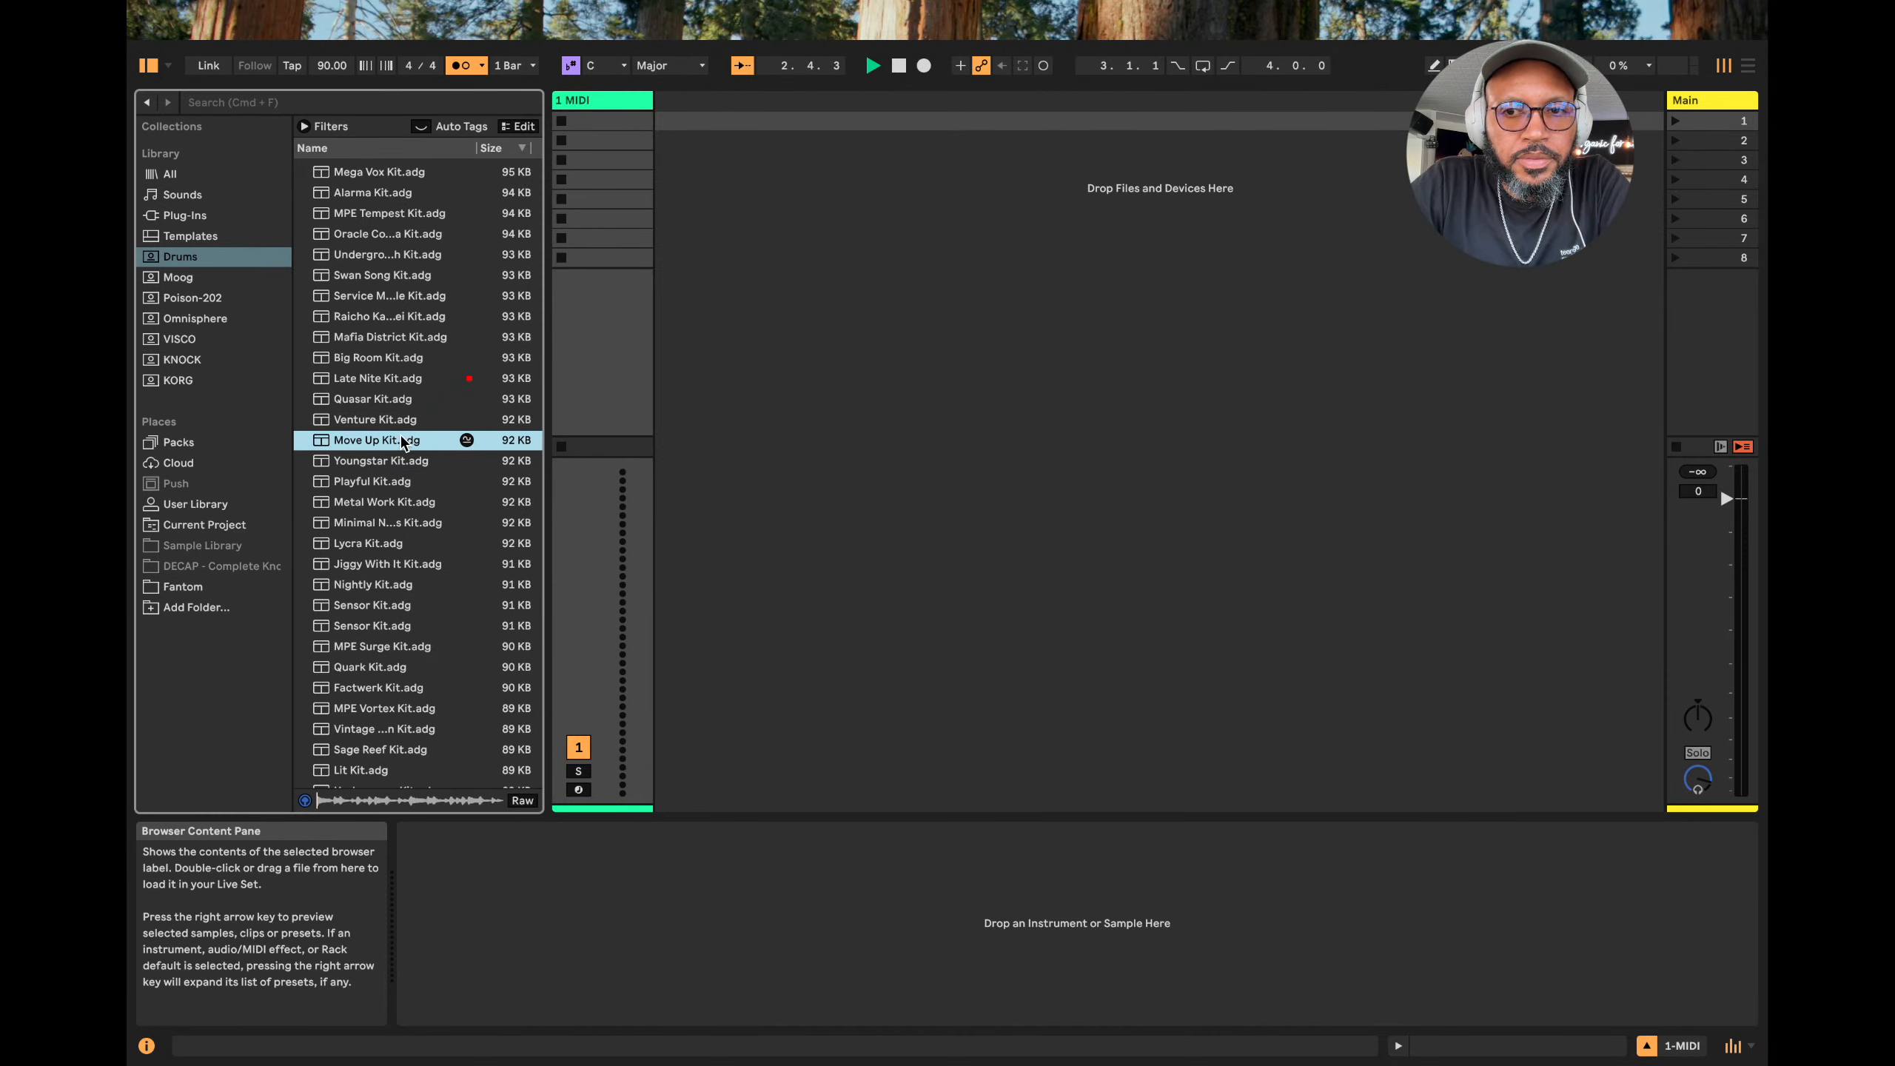
pyautogui.doubleClick(401, 440)
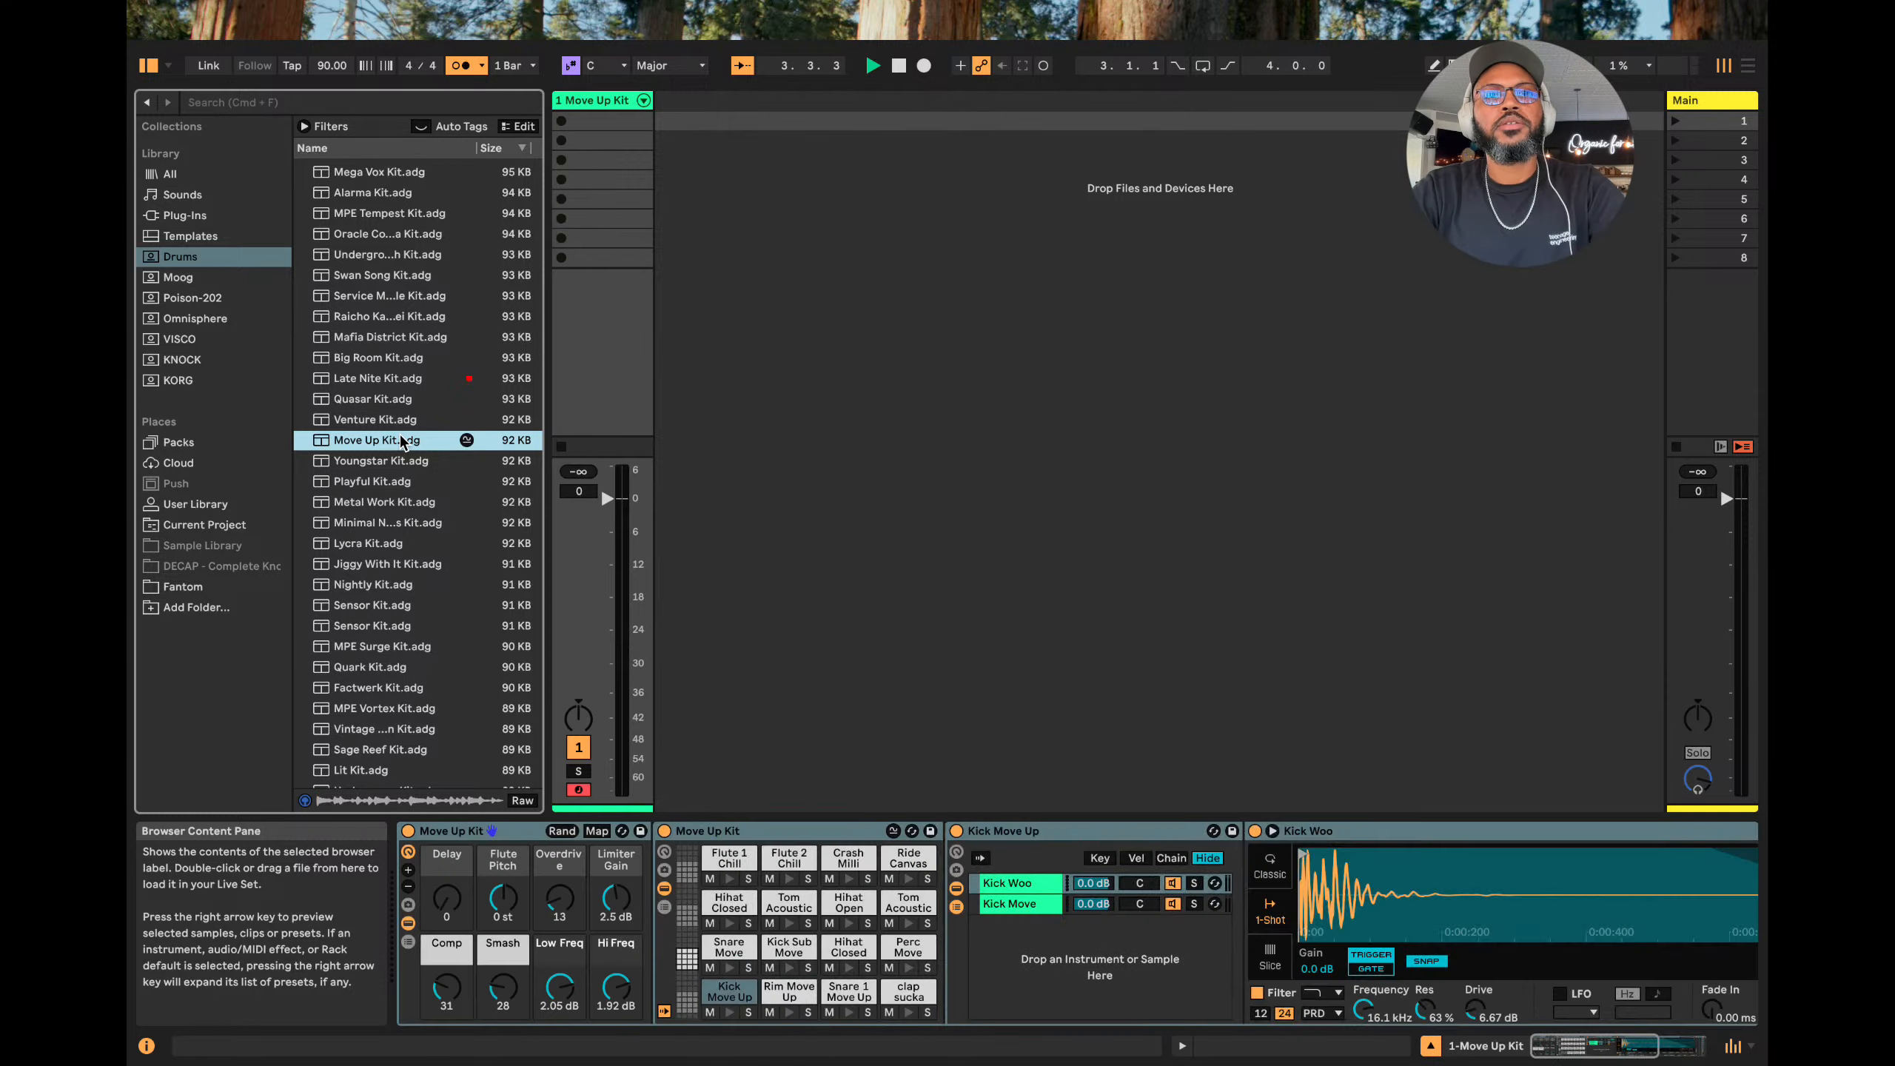
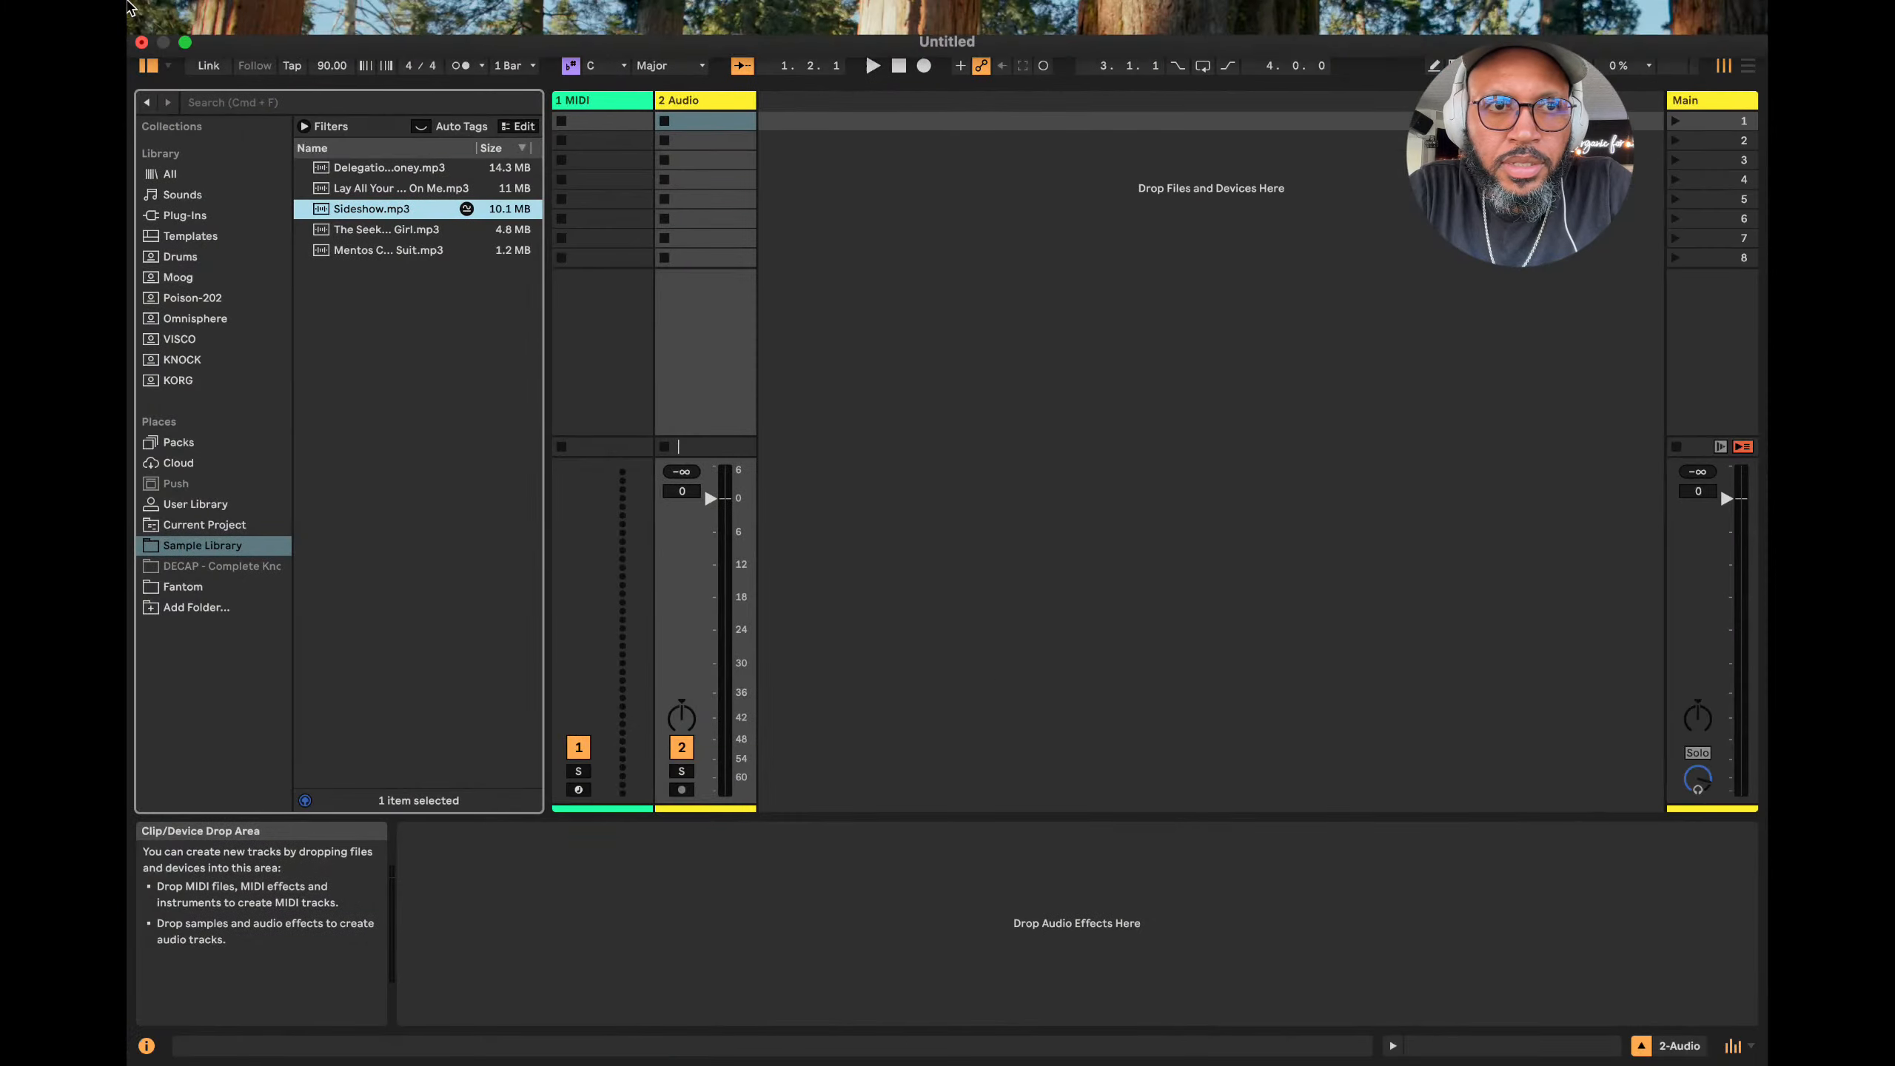
# Shrink and lower the Live window, import the "Soul! The Very Best of Motown" MP3 into track 1's first slot and open the clip's waveform.
pyautogui.click(185, 57)
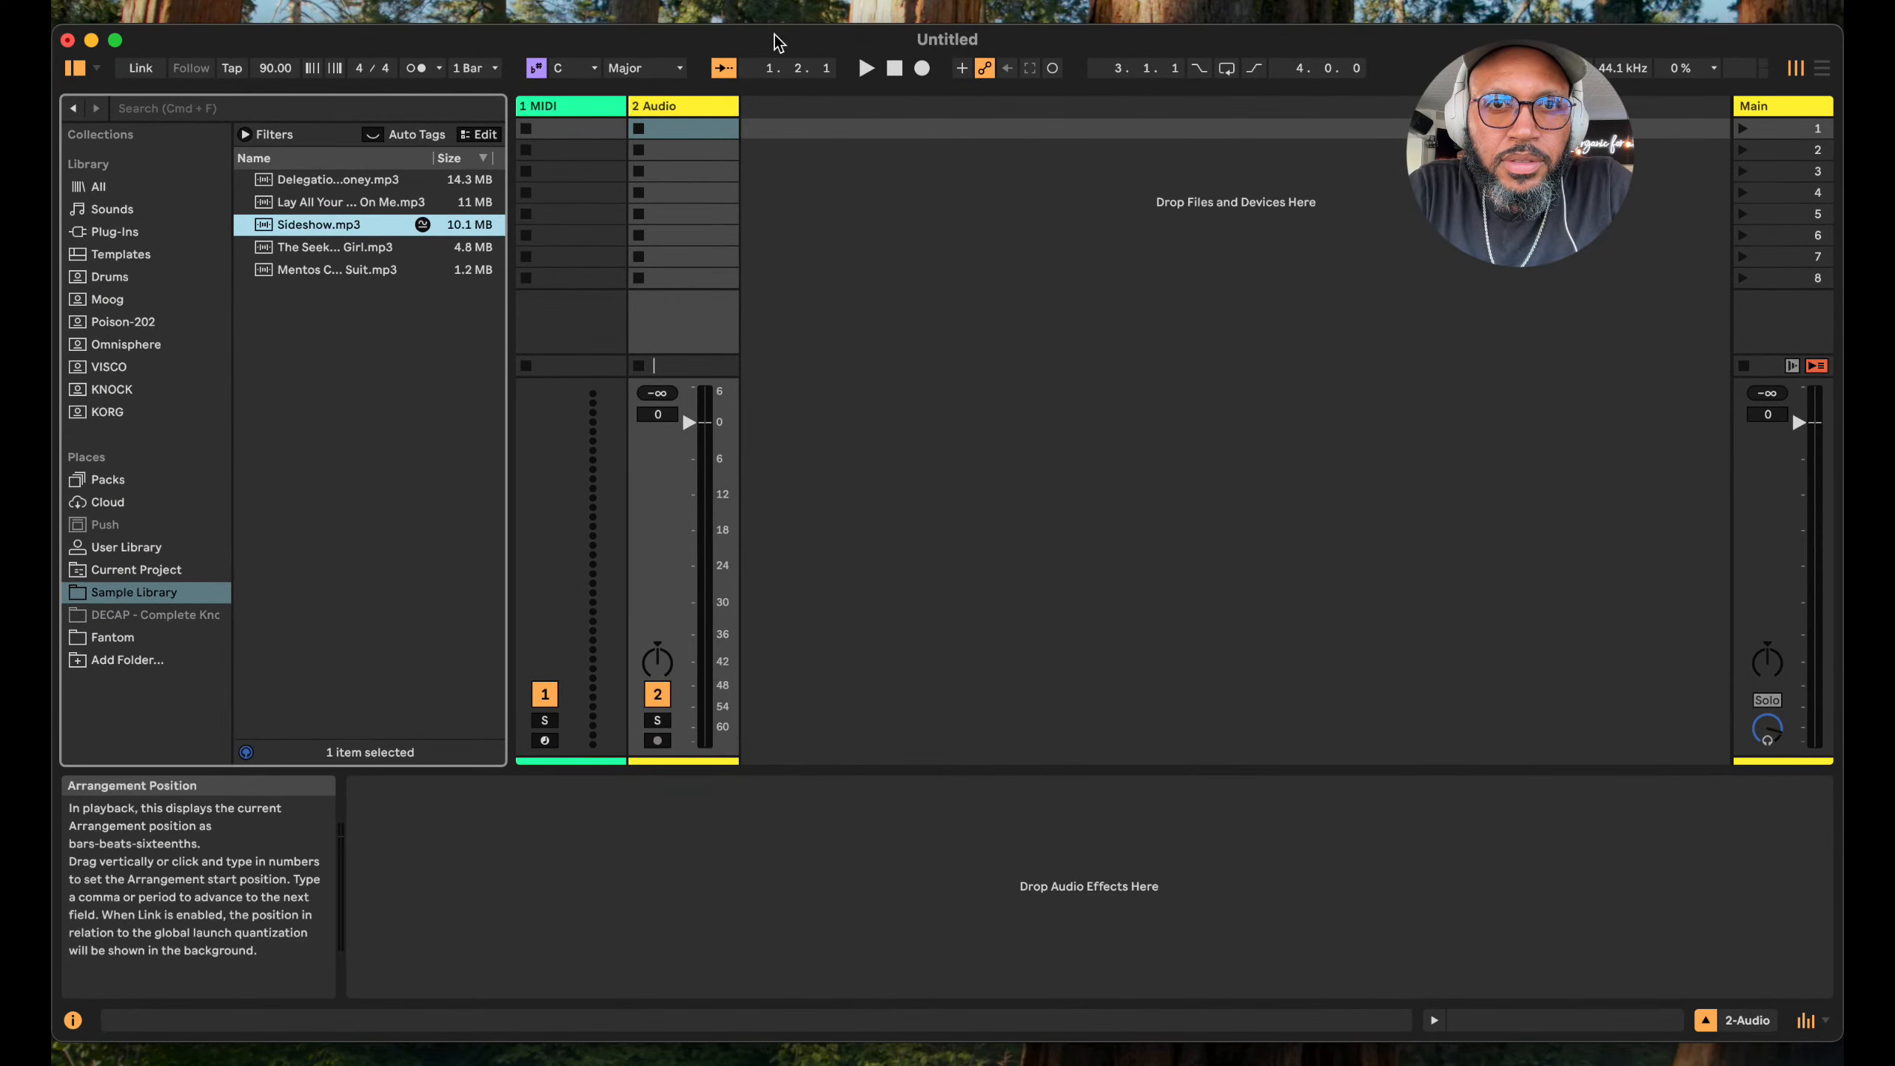
pyautogui.moveTo(802, 52); pyautogui.dragTo(767, 215)
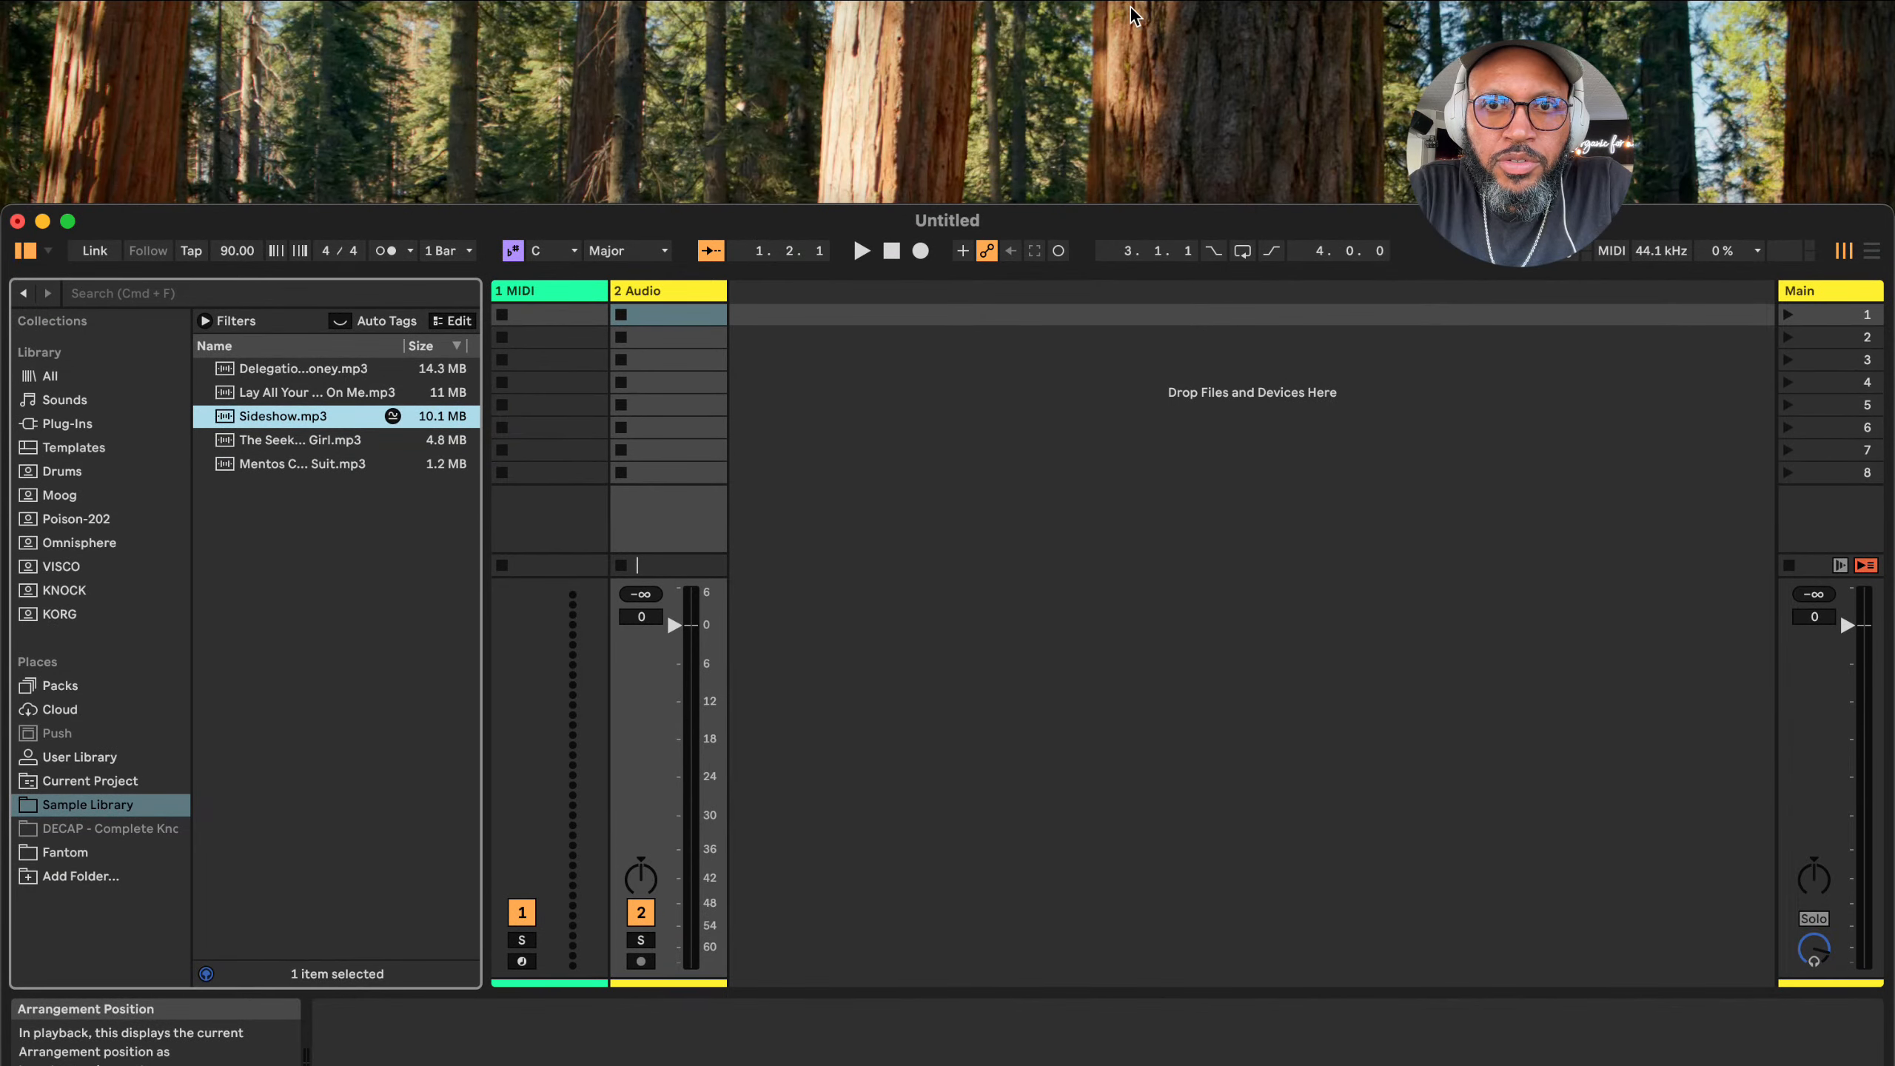
pyautogui.moveTo(1052, 183); pyautogui.dragTo(565, 321)
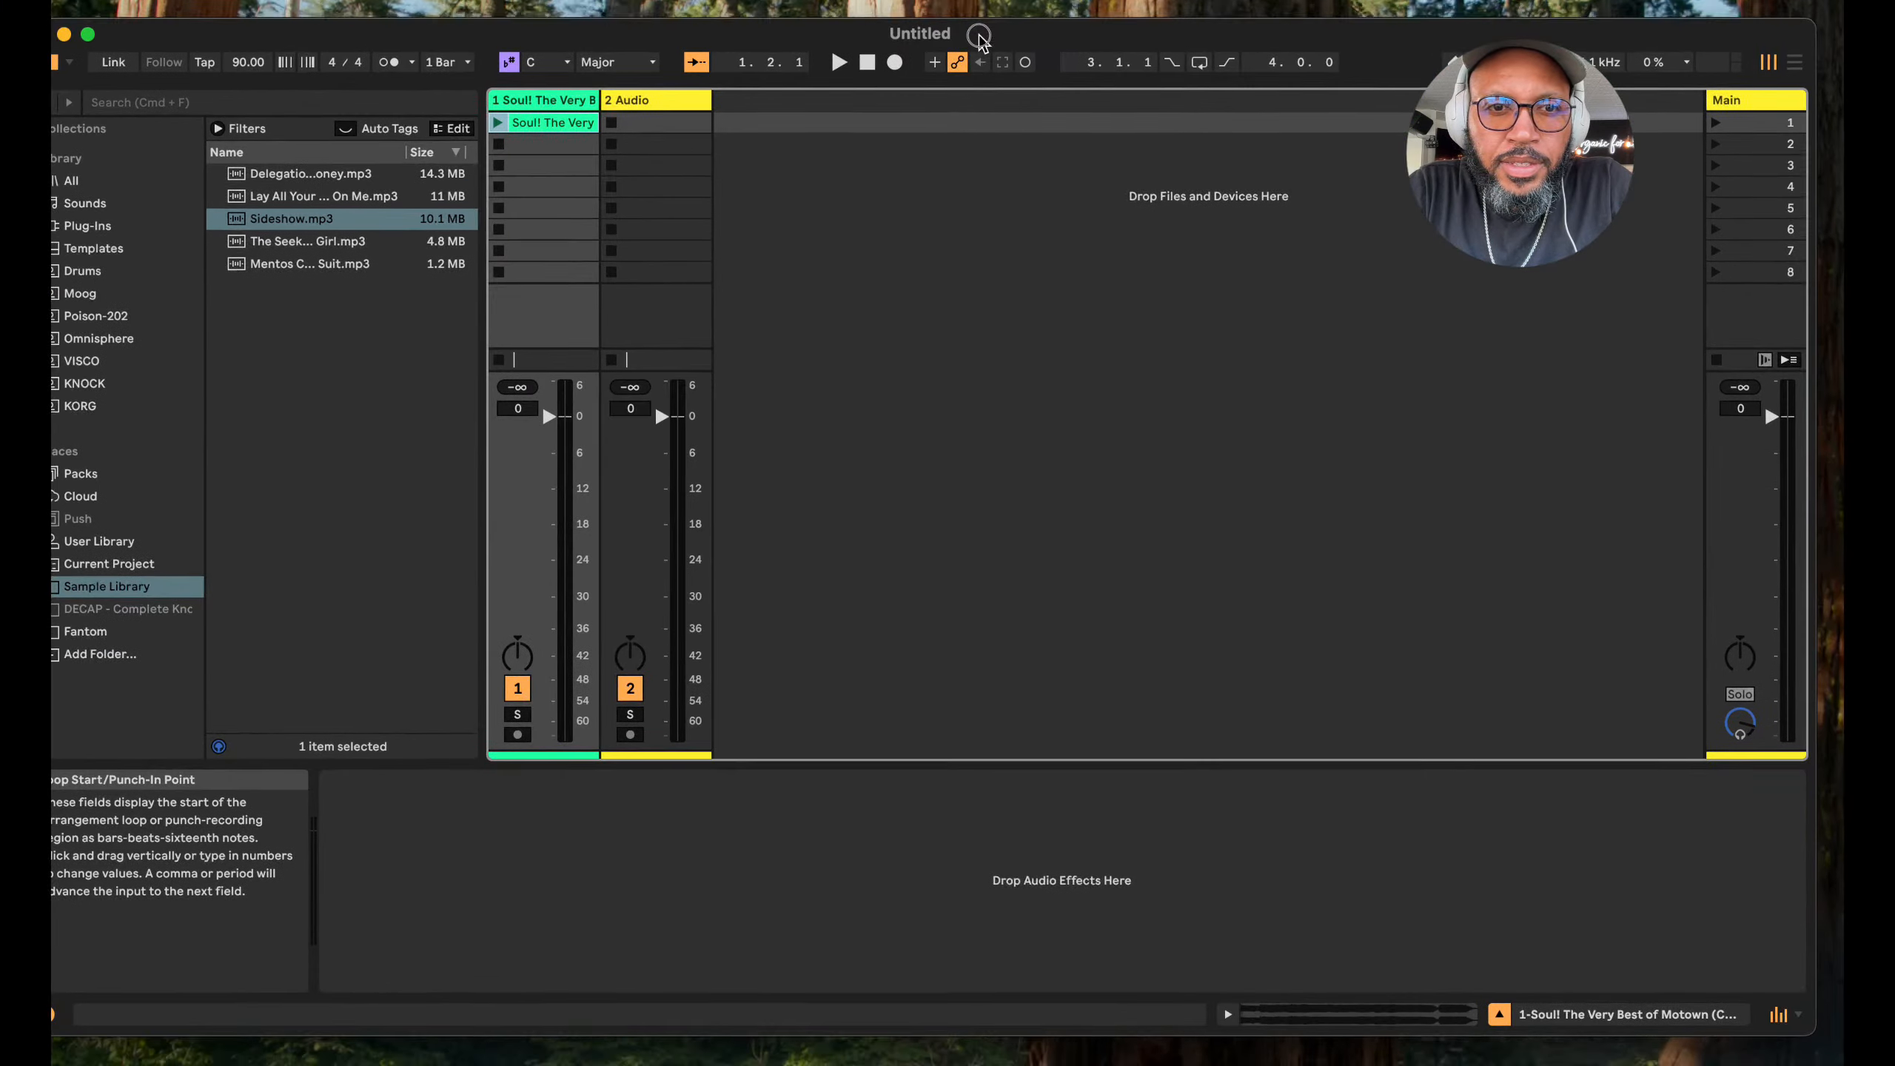
pyautogui.doubleClick(549, 133)
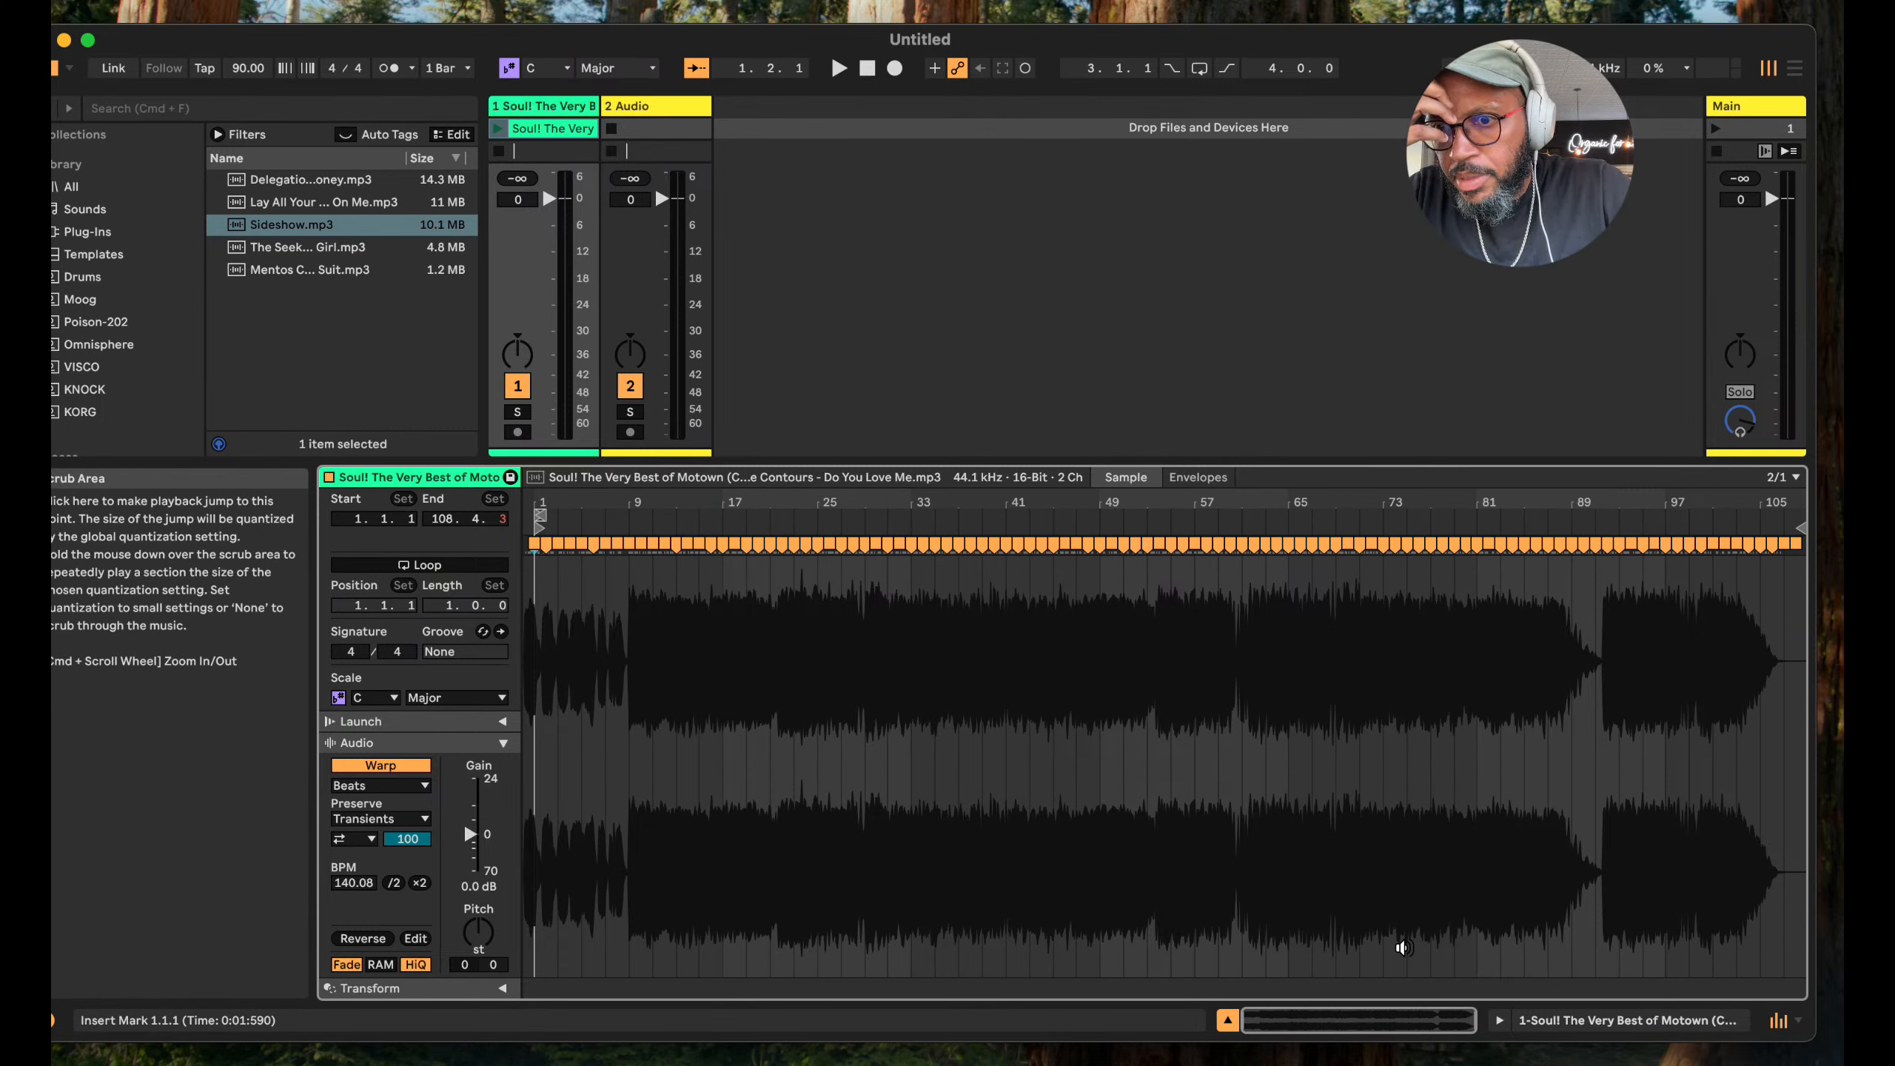
# Delete the Soul! audio clip from the first slot of track 1.
pyautogui.click(558, 135)
pyautogui.press('Delete')
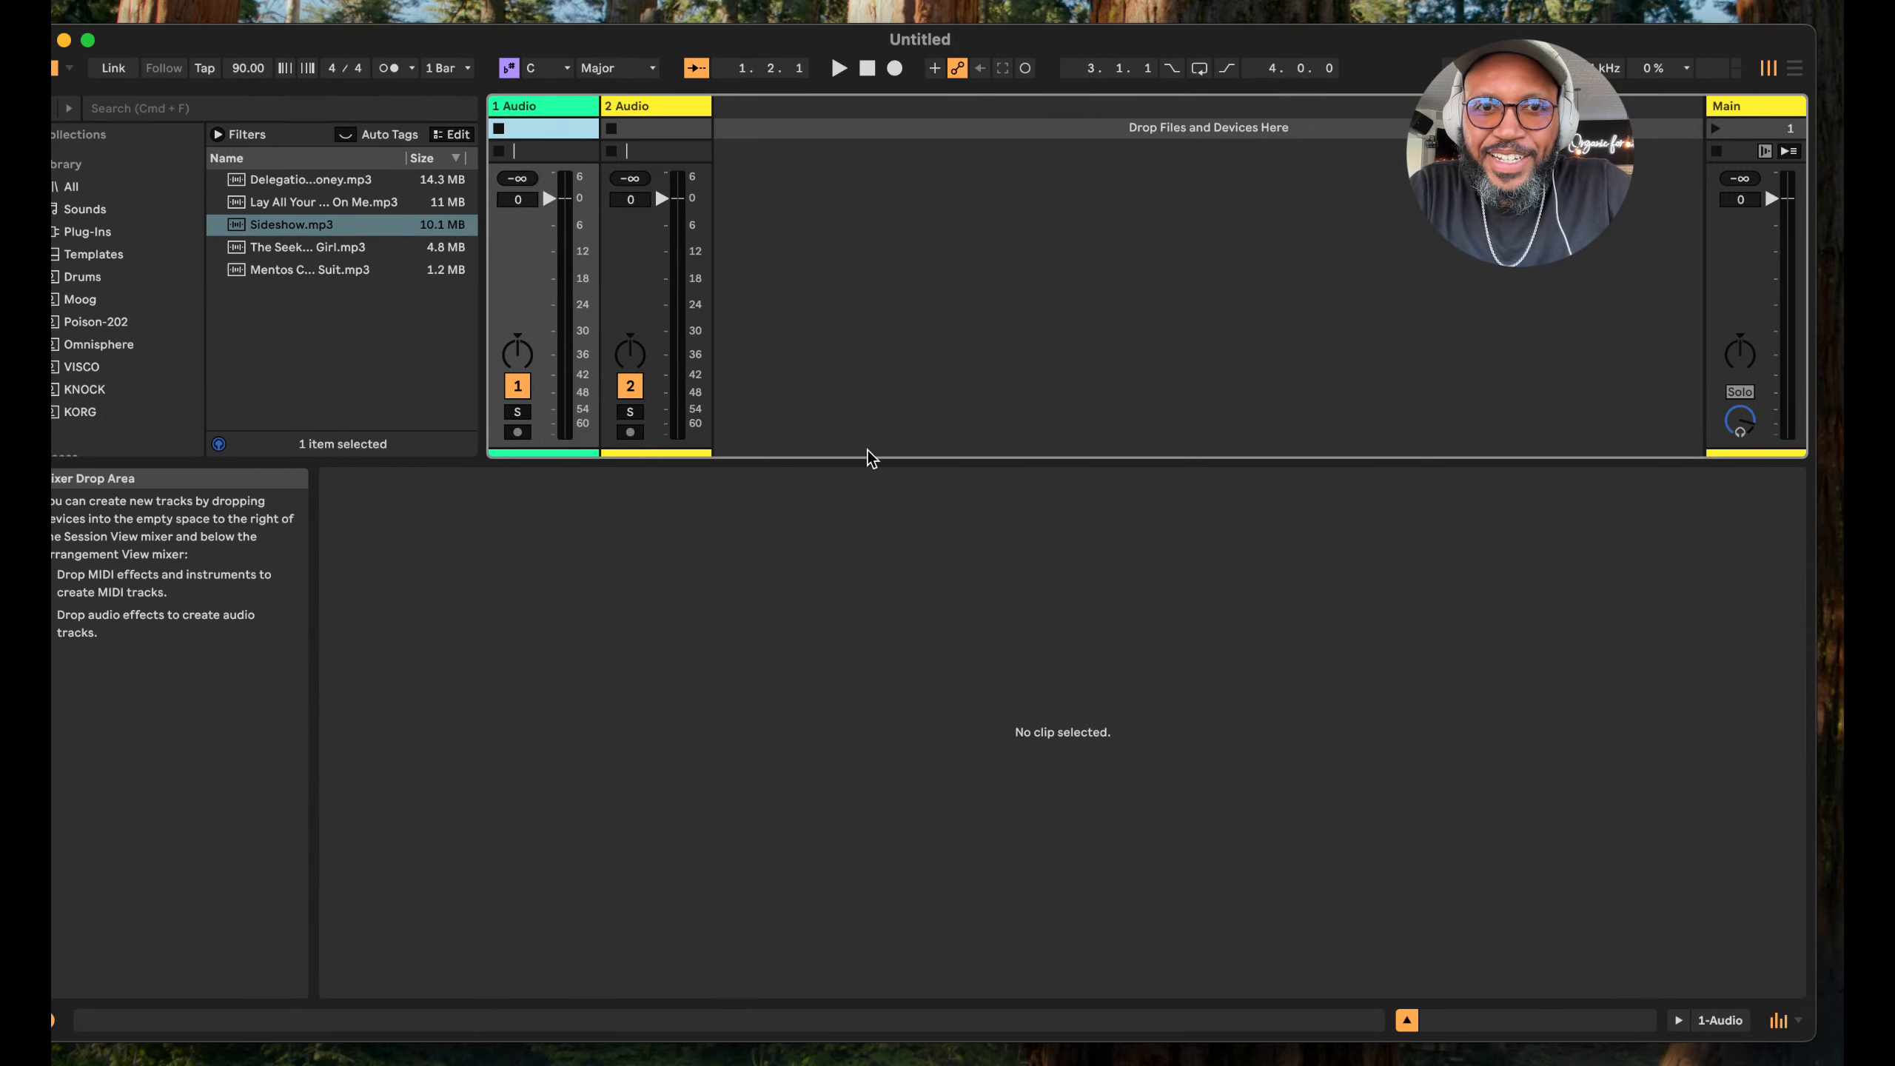
# Try to pull the "Do You Love Me" MP3 out of the Finder's Downloads folder, and minimise the Finder window.
pyautogui.moveTo(1131, 45); pyautogui.dragTo(1204, 103)
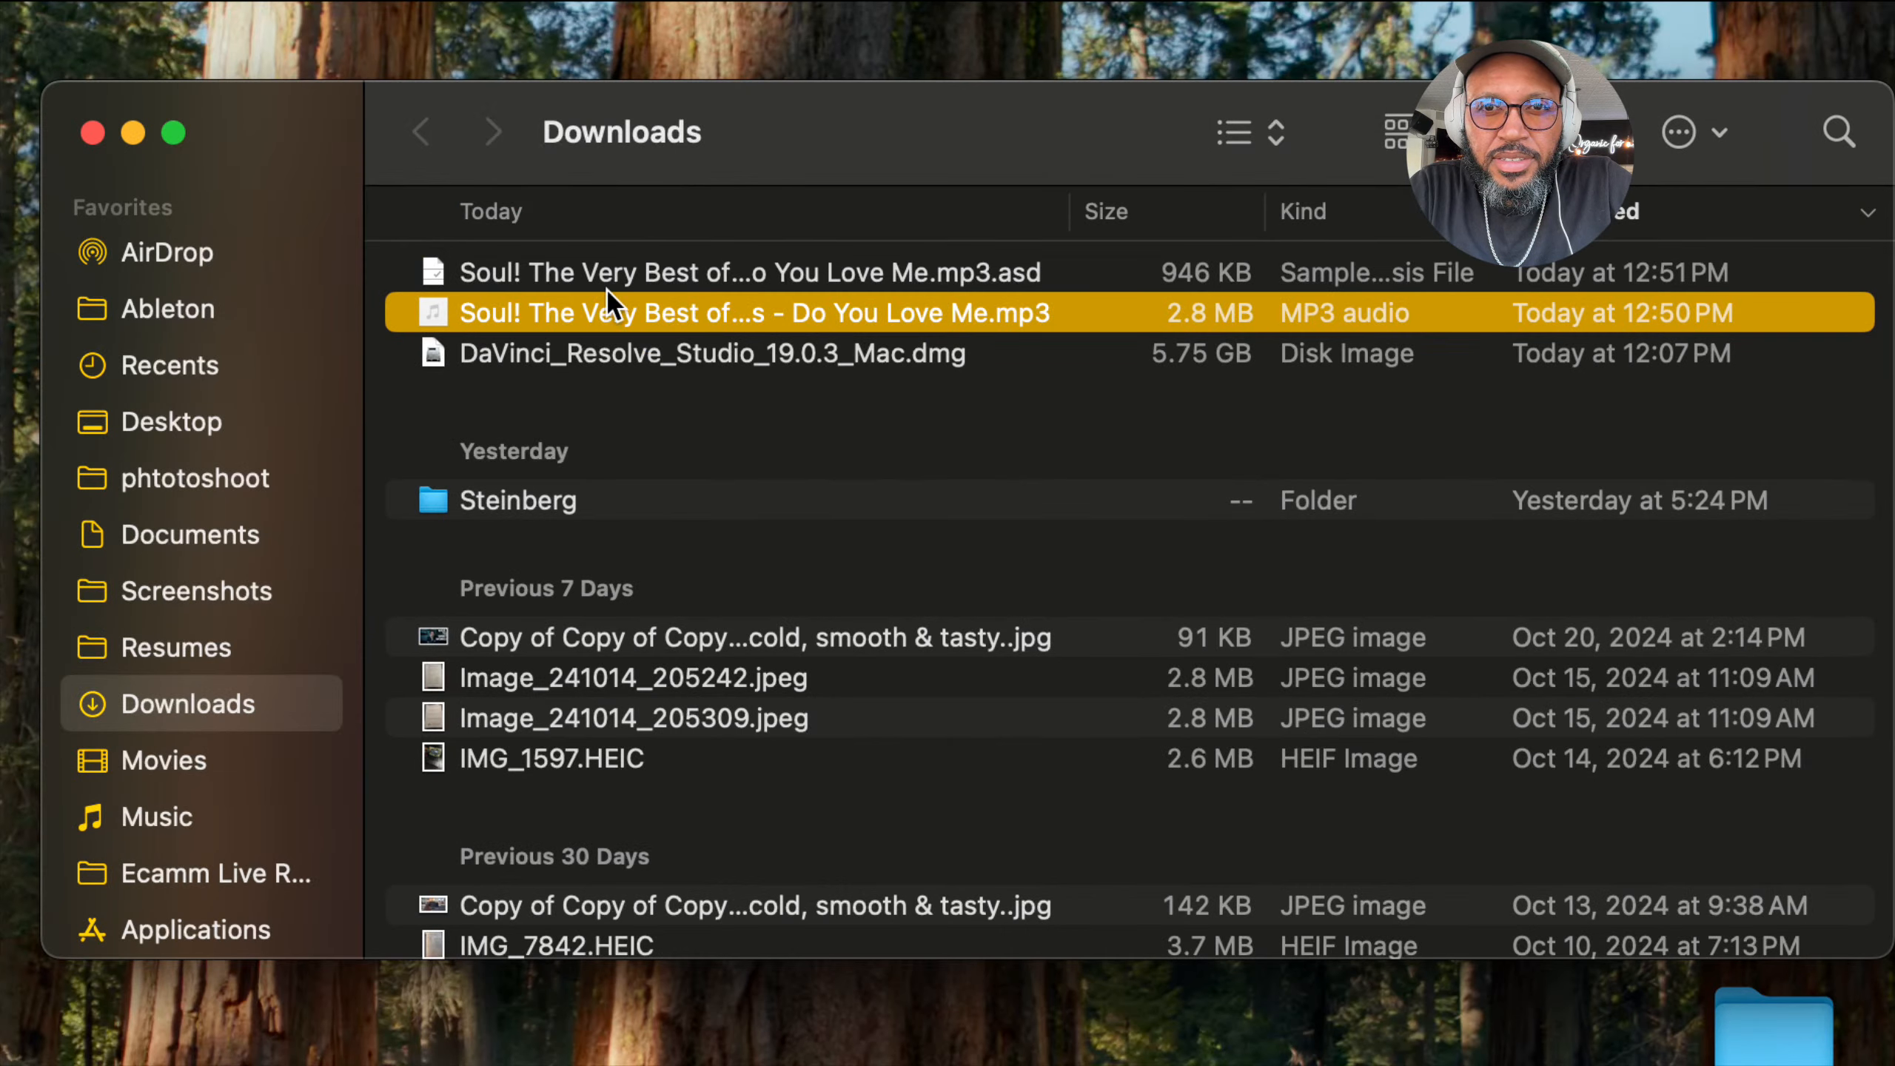
pyautogui.click(715, 285)
pyautogui.moveTo(728, 314); pyautogui.dragTo(201, 388)
pyautogui.moveTo(0, 388); pyautogui.dragTo(489, 339)
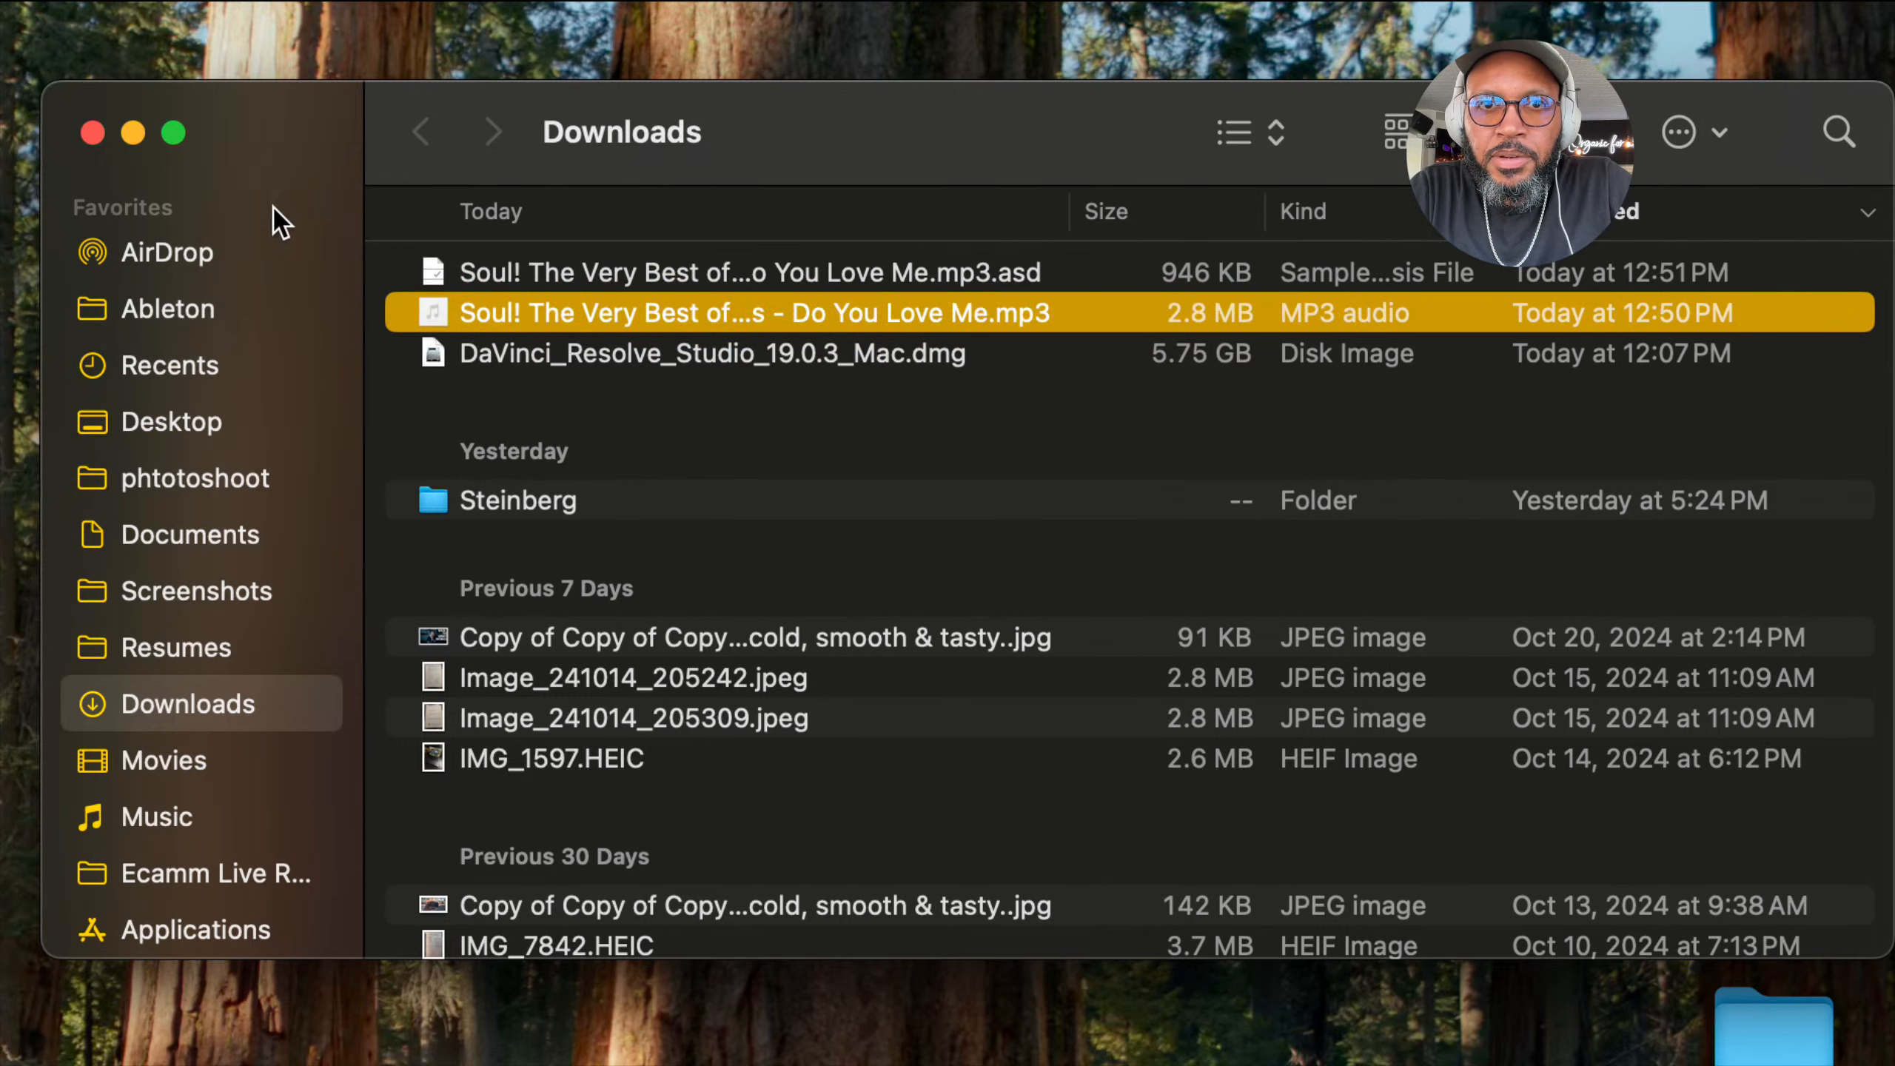
pyautogui.click(134, 132)
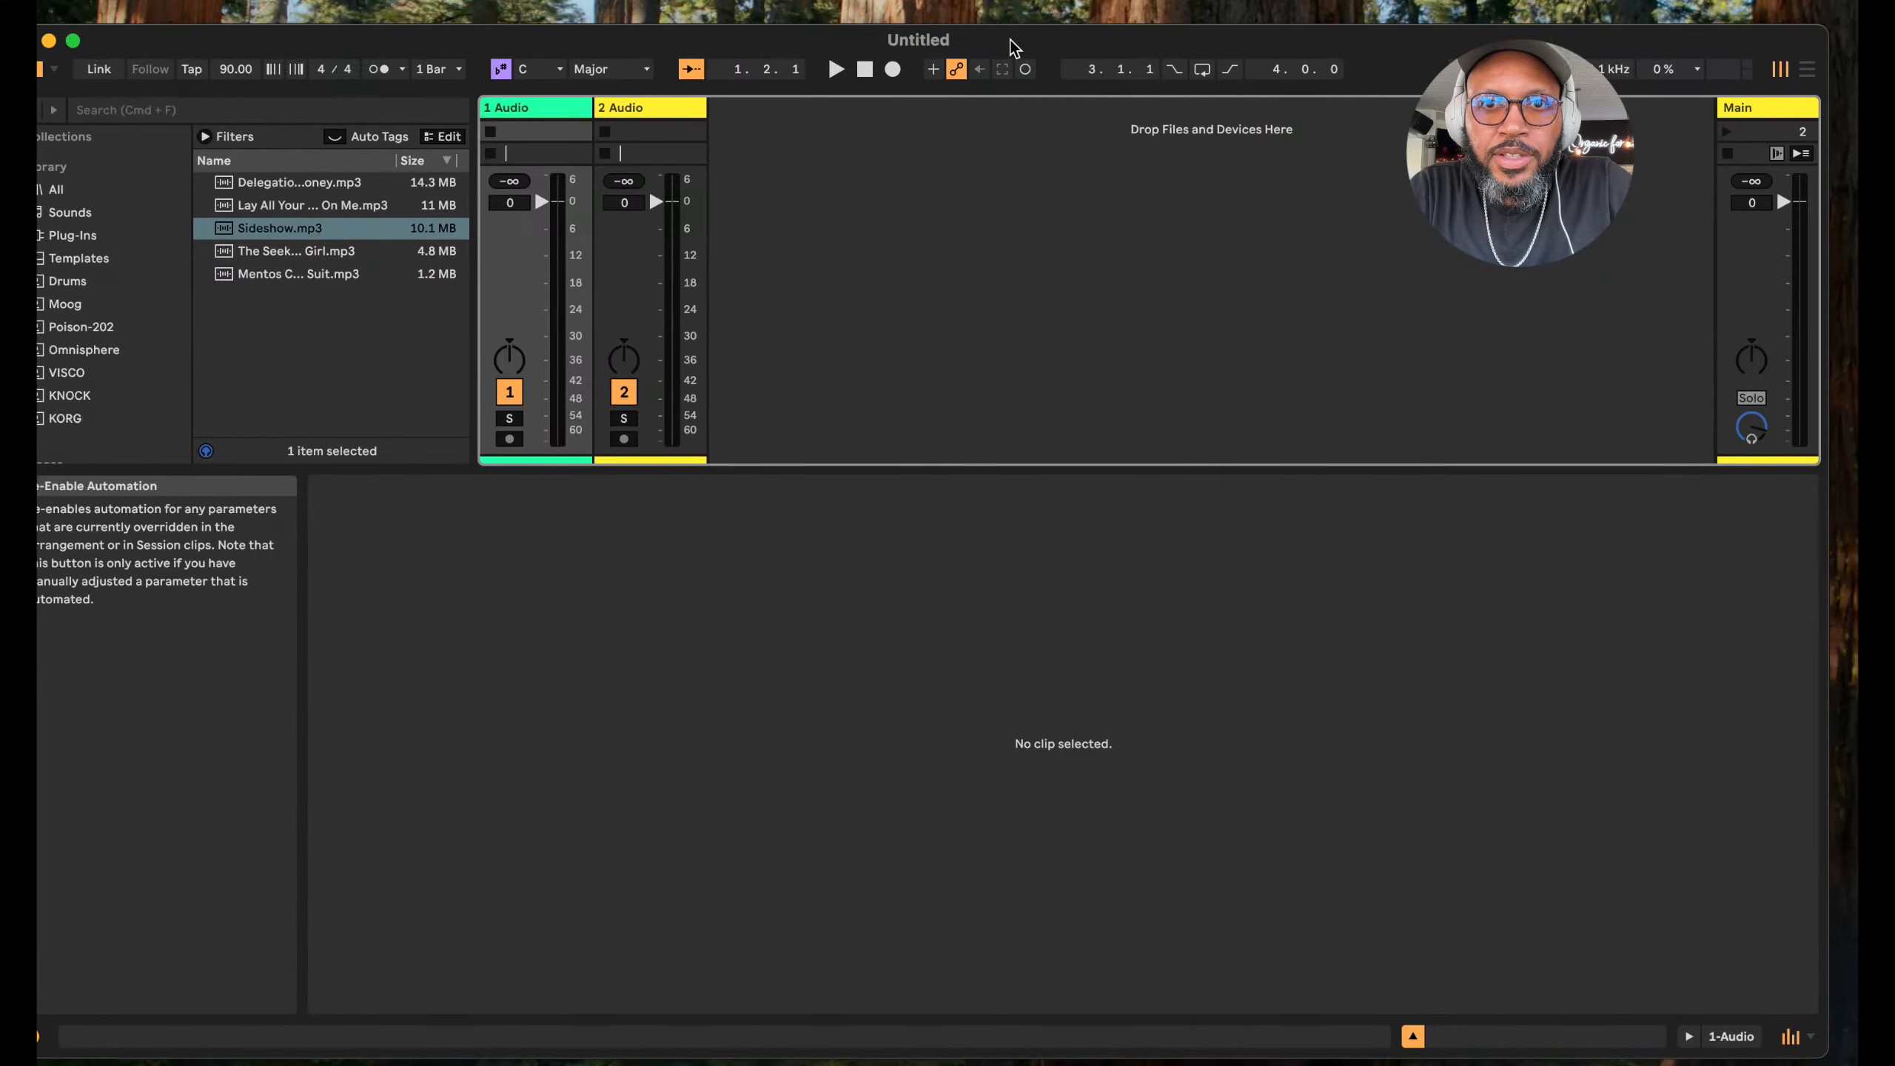
# Enlarge the Live window again and open Actually.abl from the Actually folder in Cloud, discarding the changes to the untitled set.
pyautogui.click(72, 41)
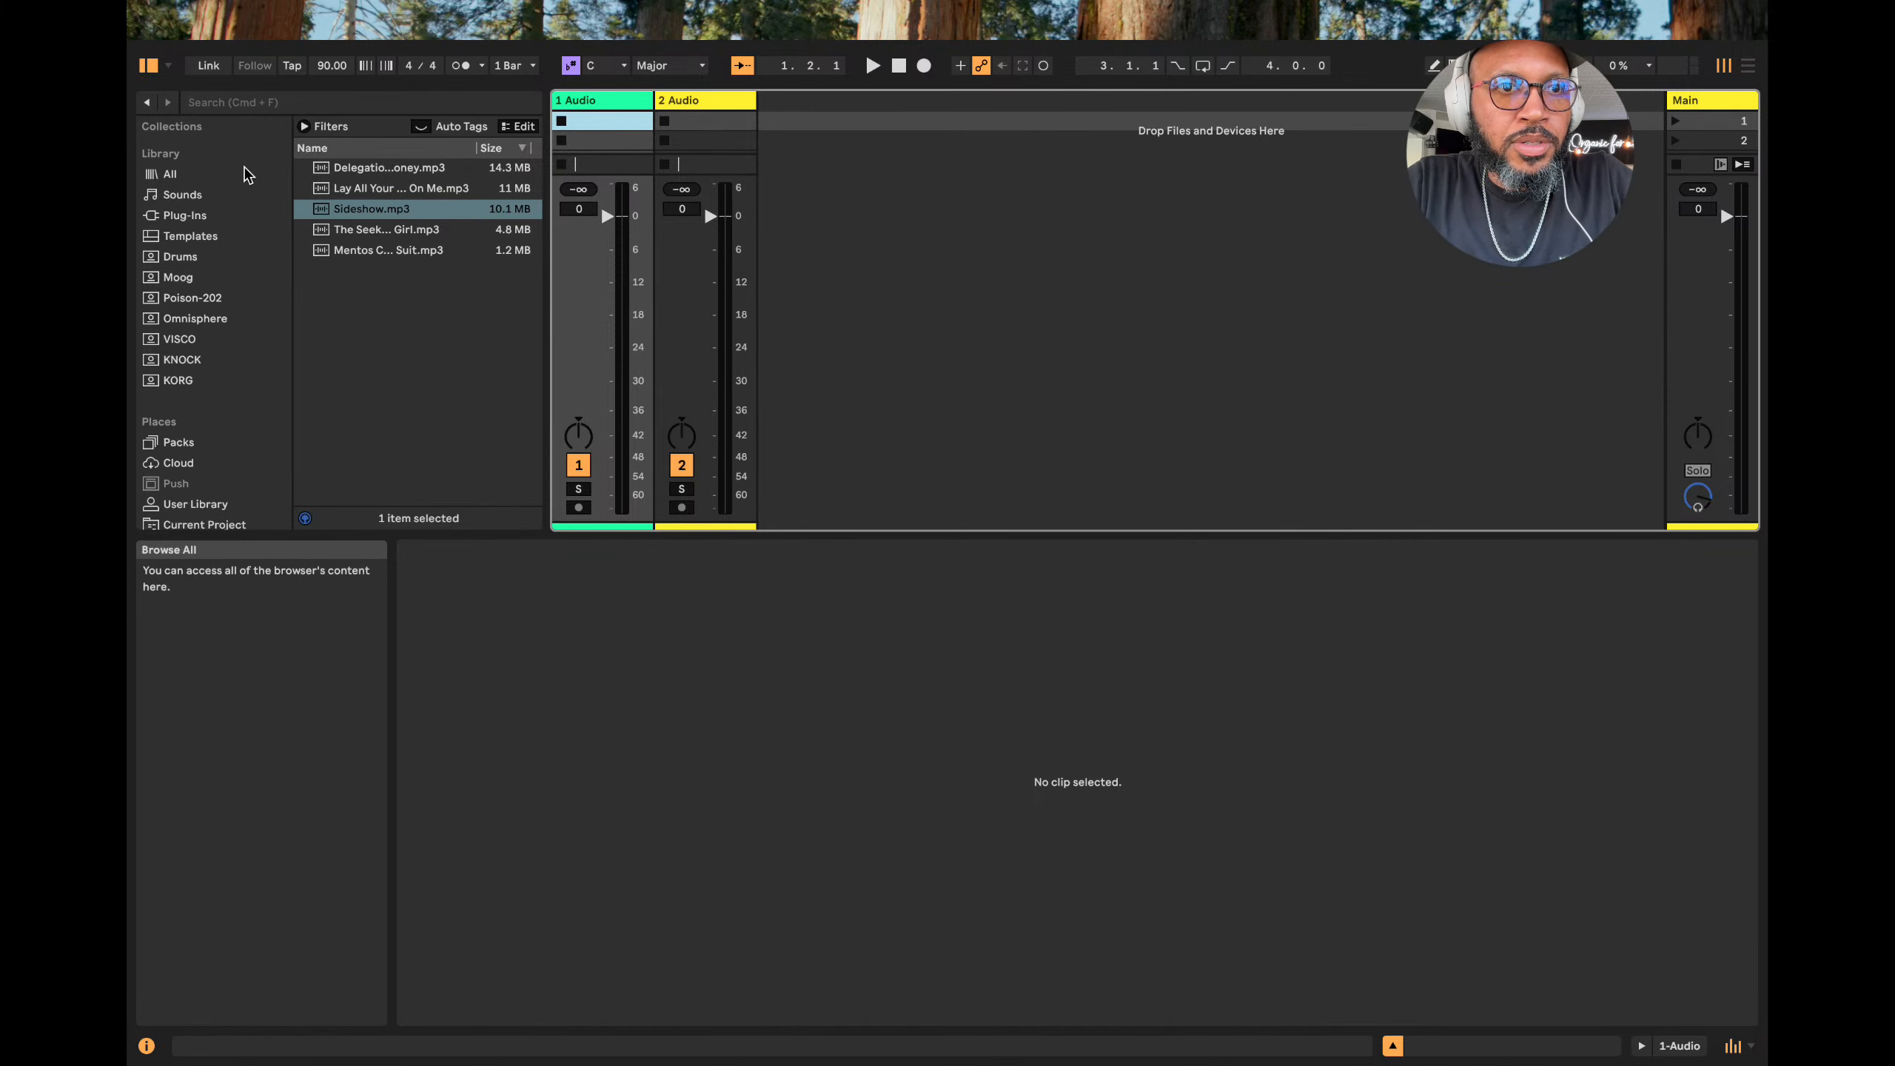
pyautogui.click(208, 177)
pyautogui.click(187, 464)
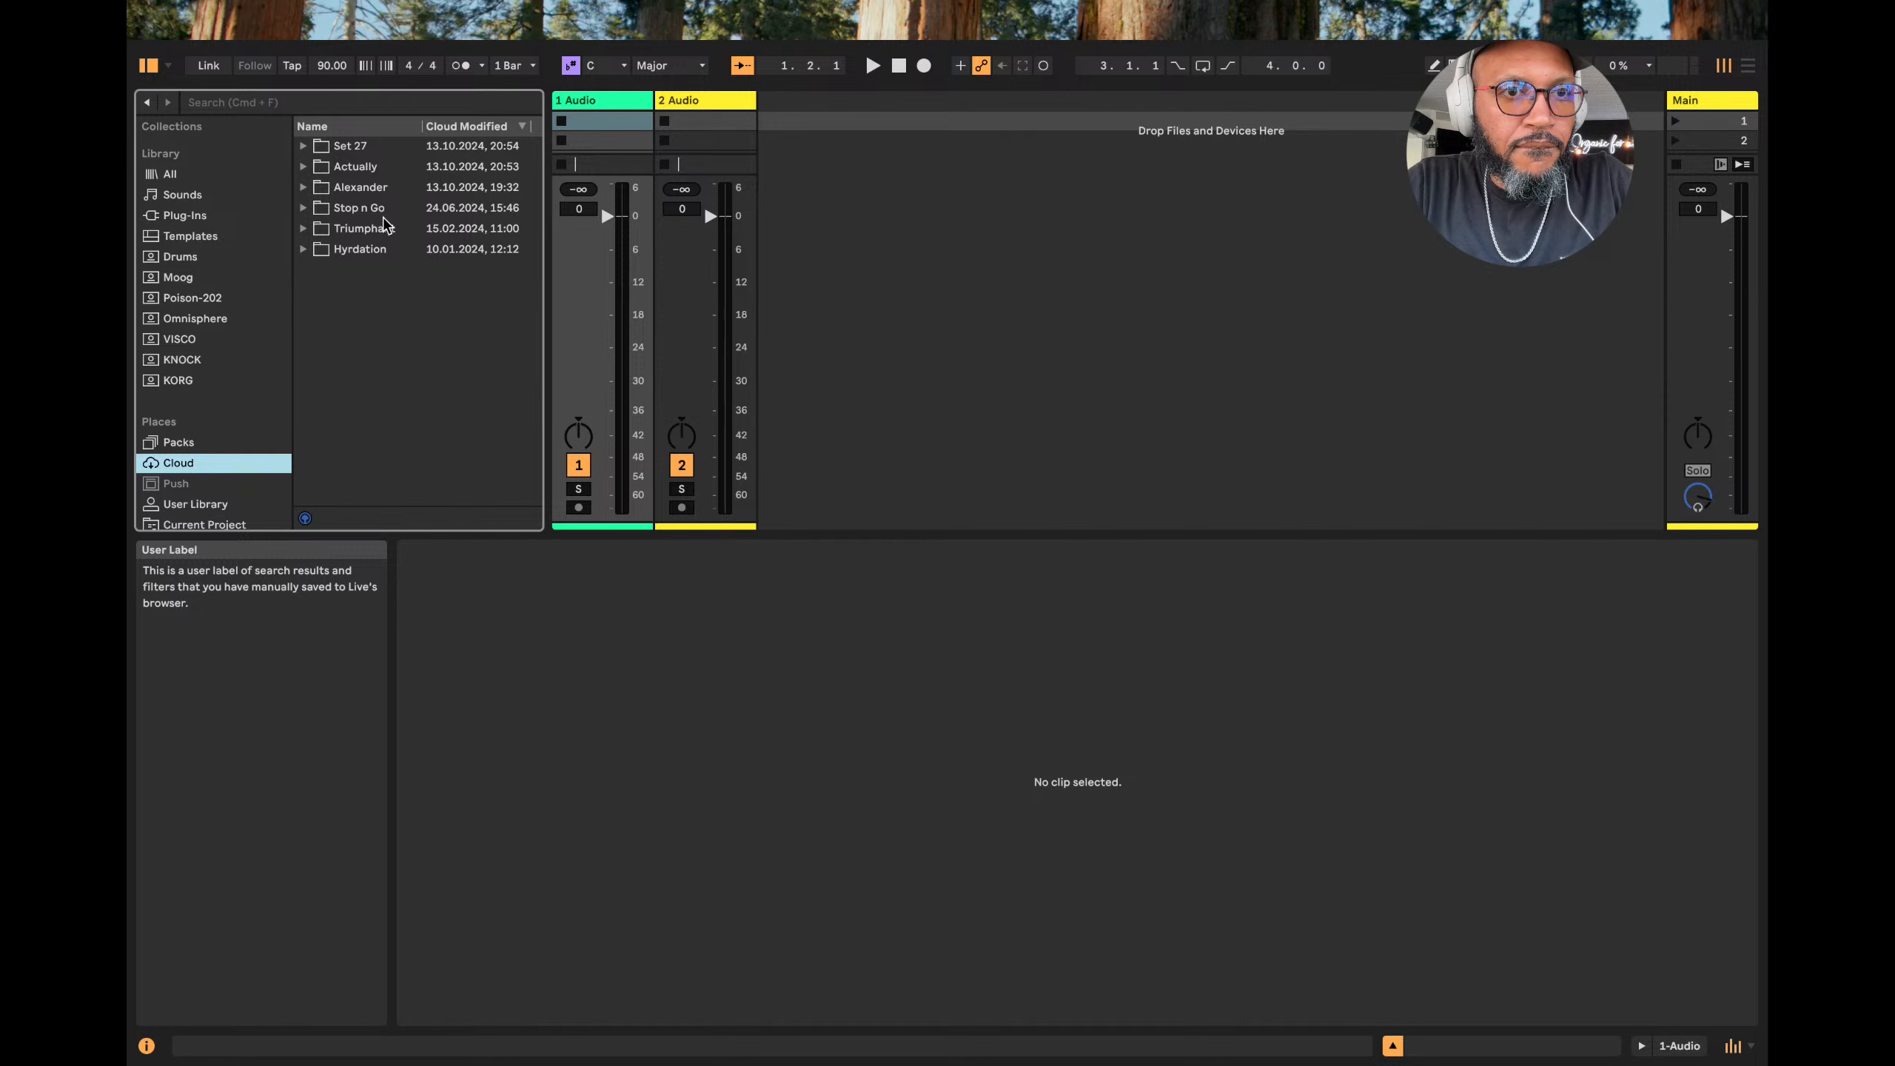
pyautogui.click(304, 166)
pyautogui.click(303, 166)
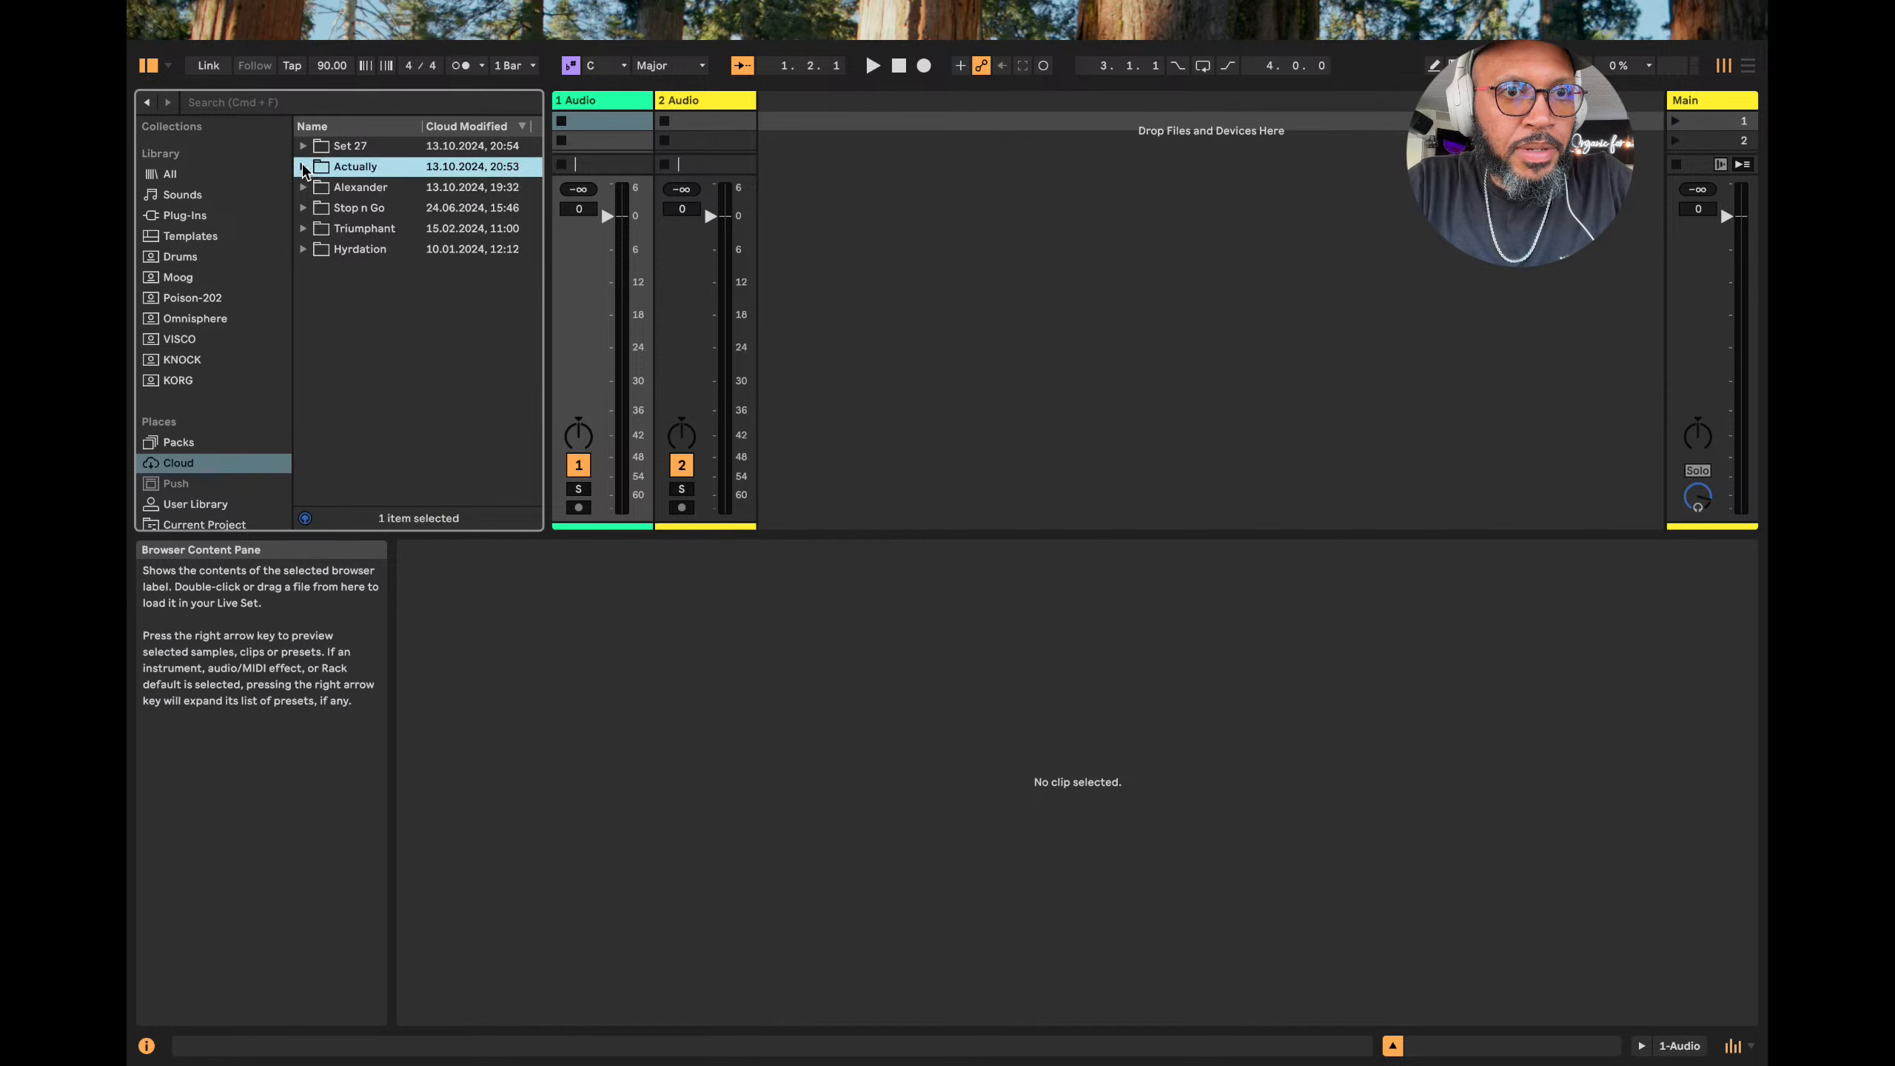
pyautogui.click(304, 167)
pyautogui.click(303, 167)
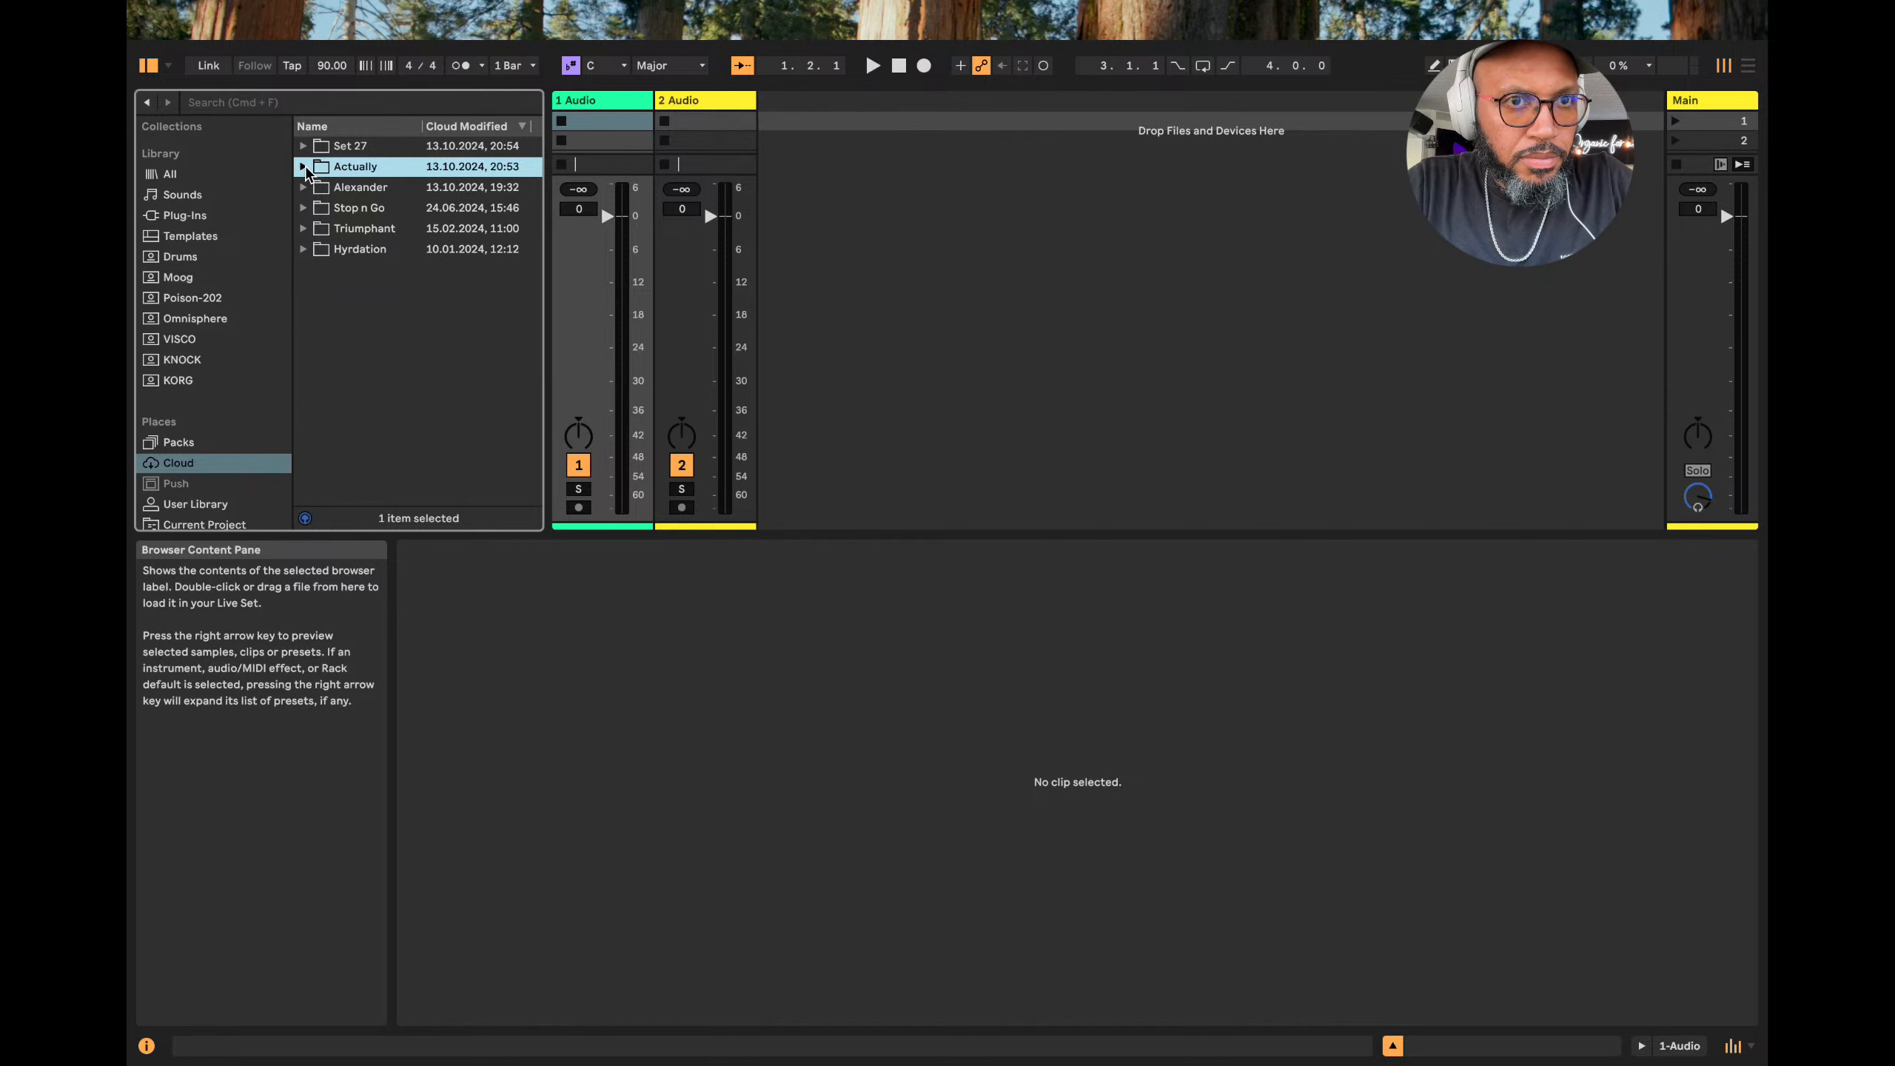
pyautogui.doubleClick(336, 168)
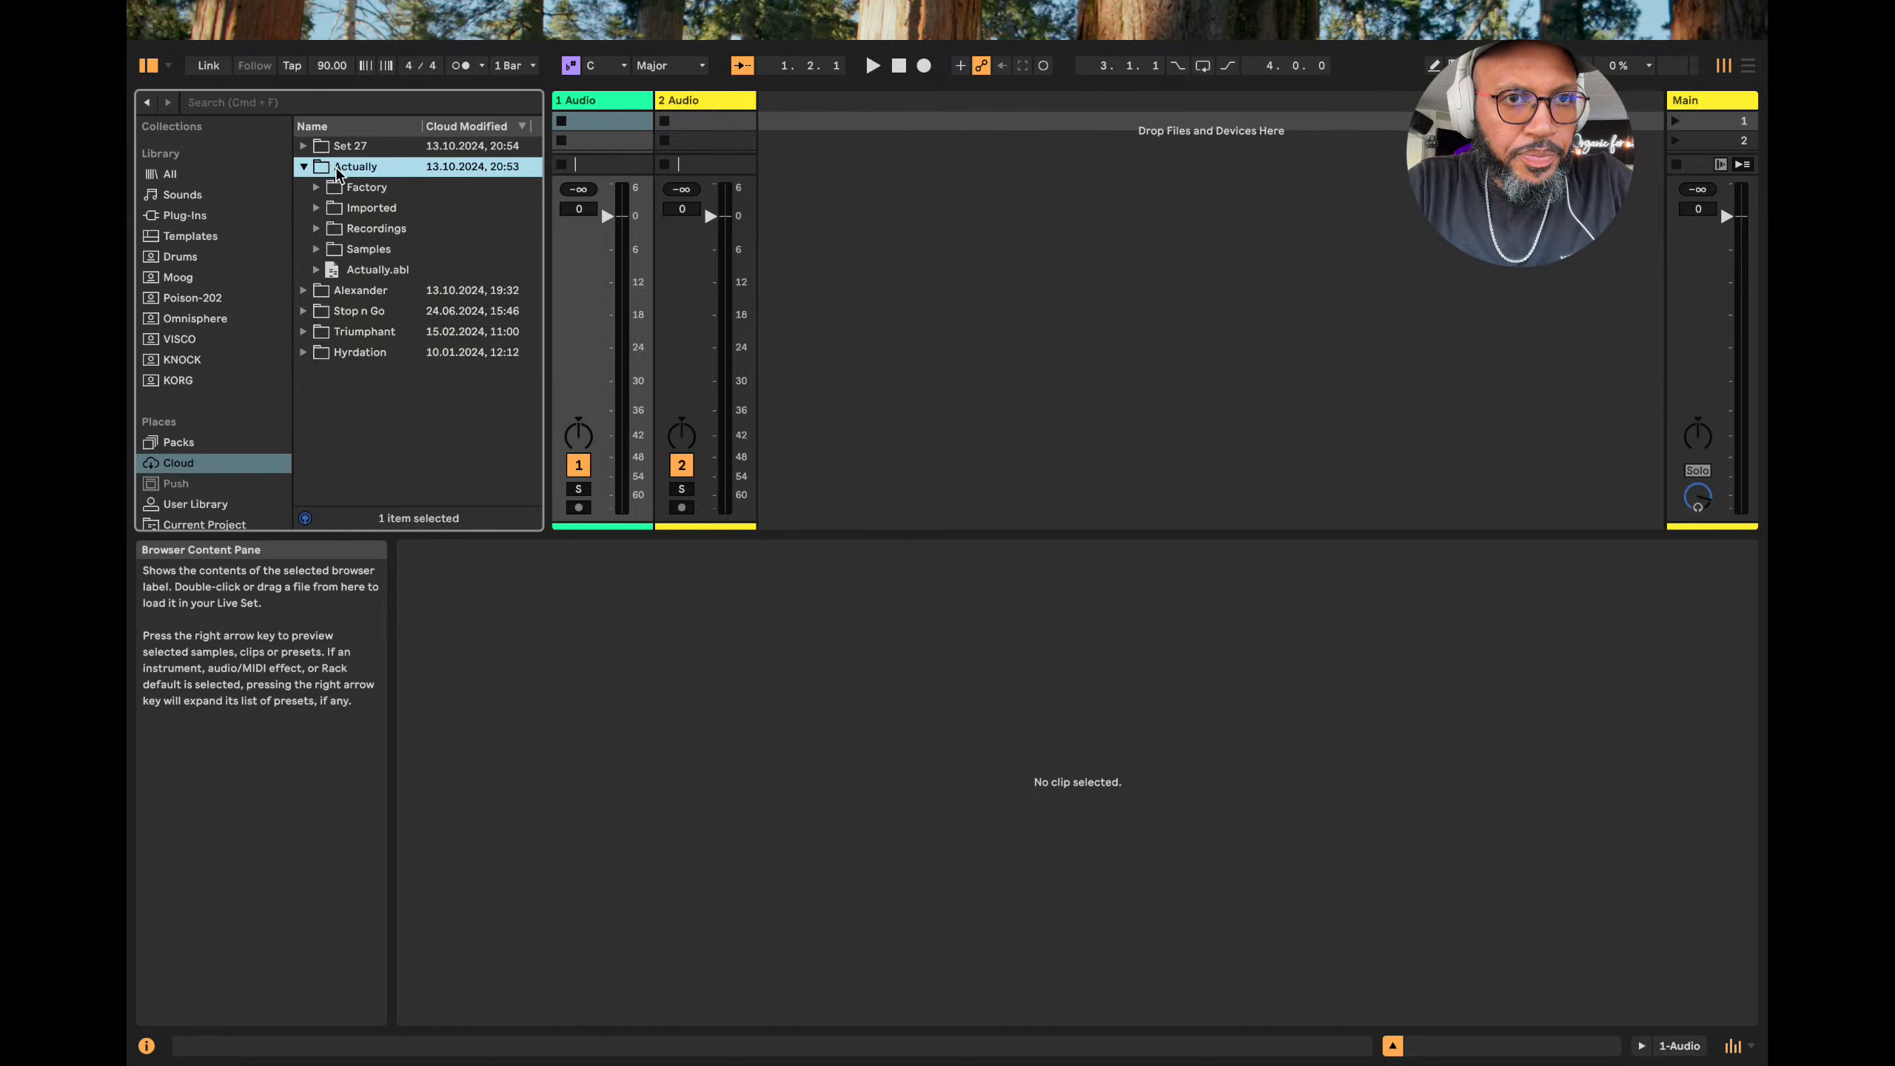
pyautogui.doubleClick(388, 276)
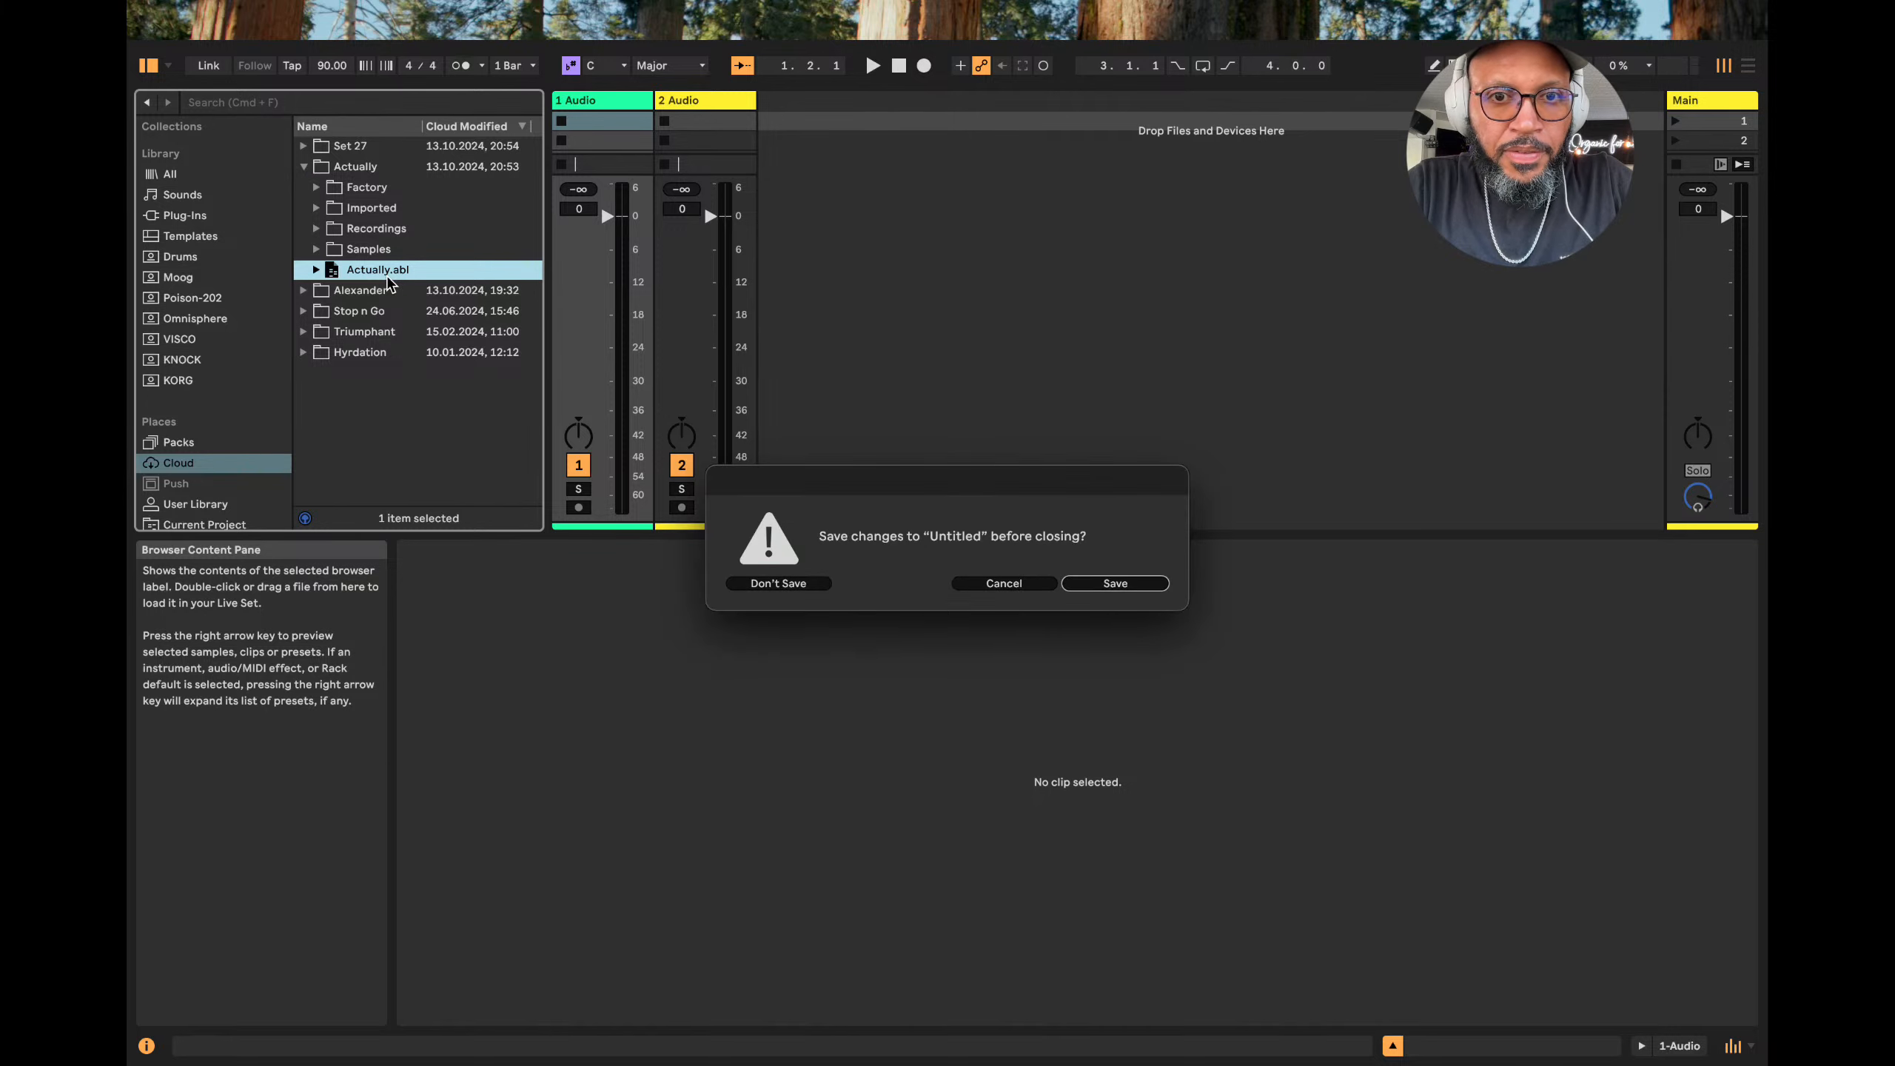
pyautogui.click(810, 594)
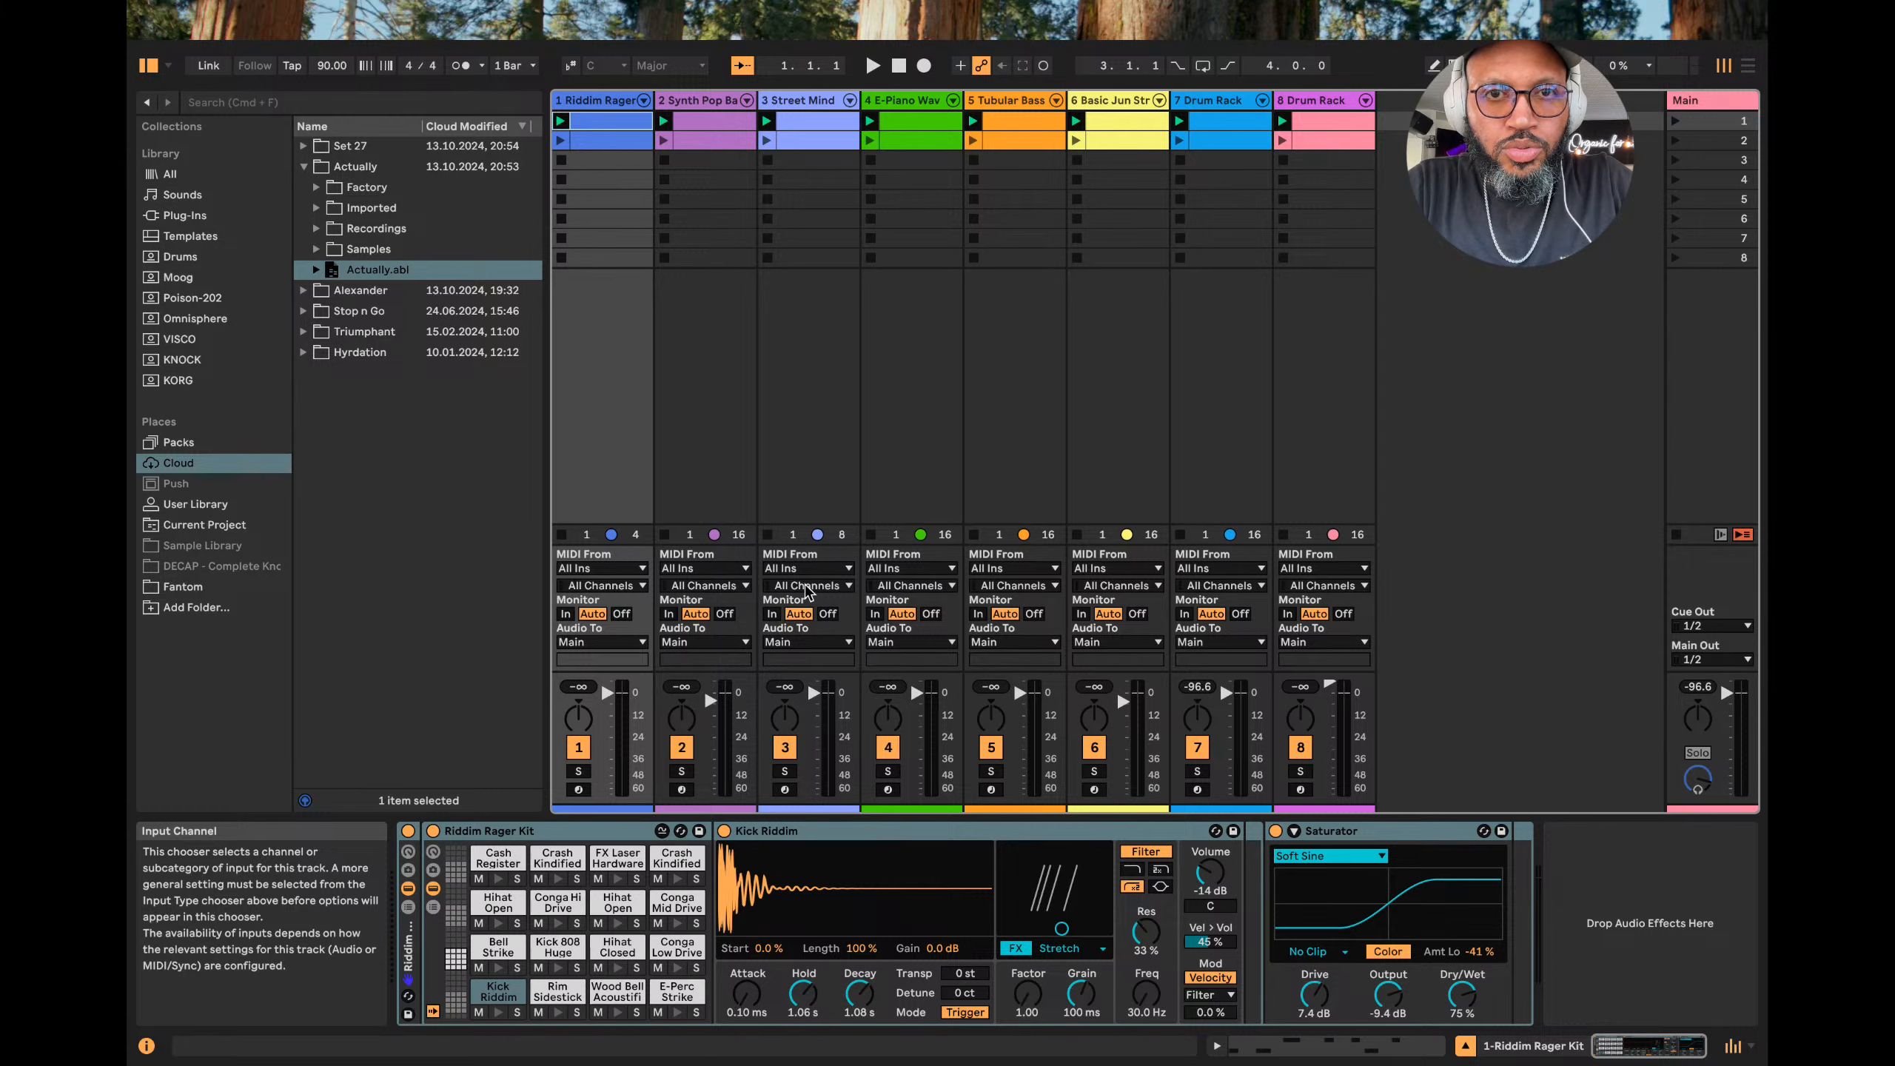
# Listen to the Actually set's playback, and select the Basic Jun Strings track and the blue Drum Rack track.
pyautogui.press('space')
pyautogui.press('space')
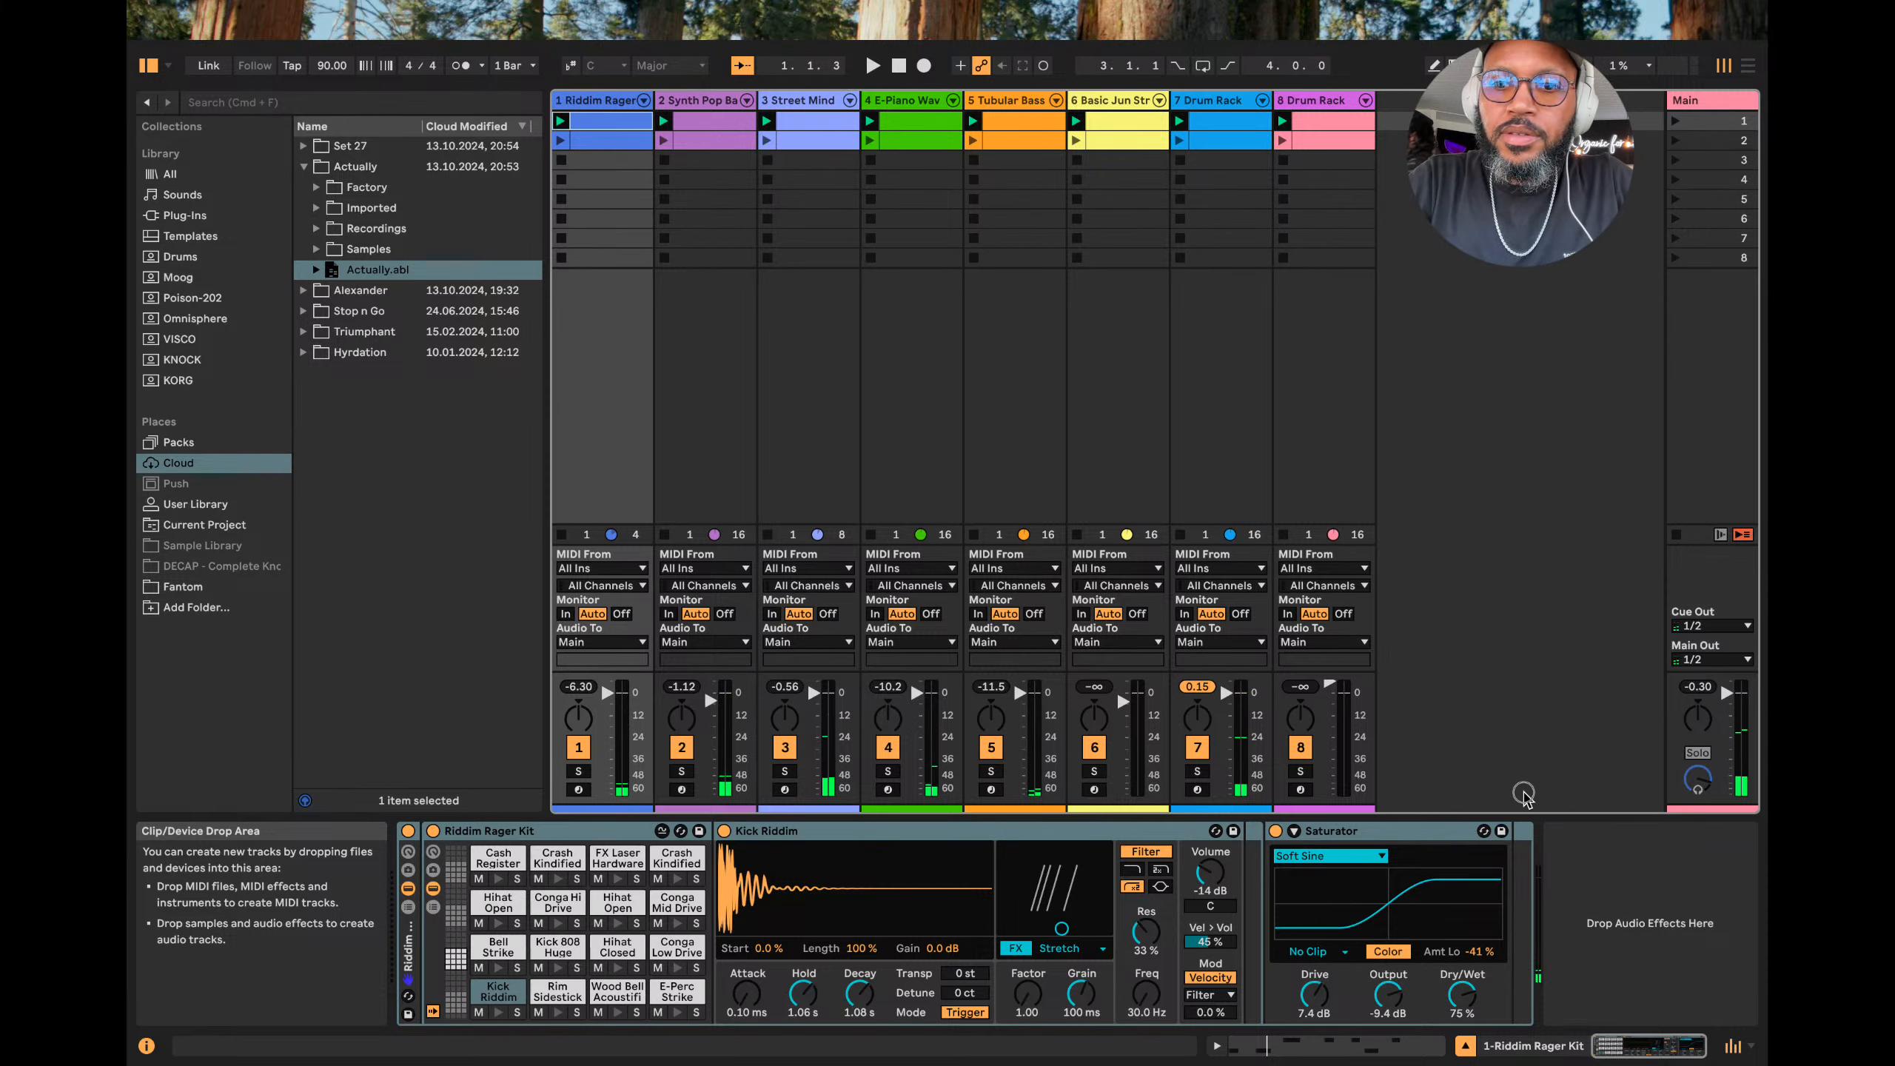
pyautogui.click(1143, 454)
pyautogui.press('space')
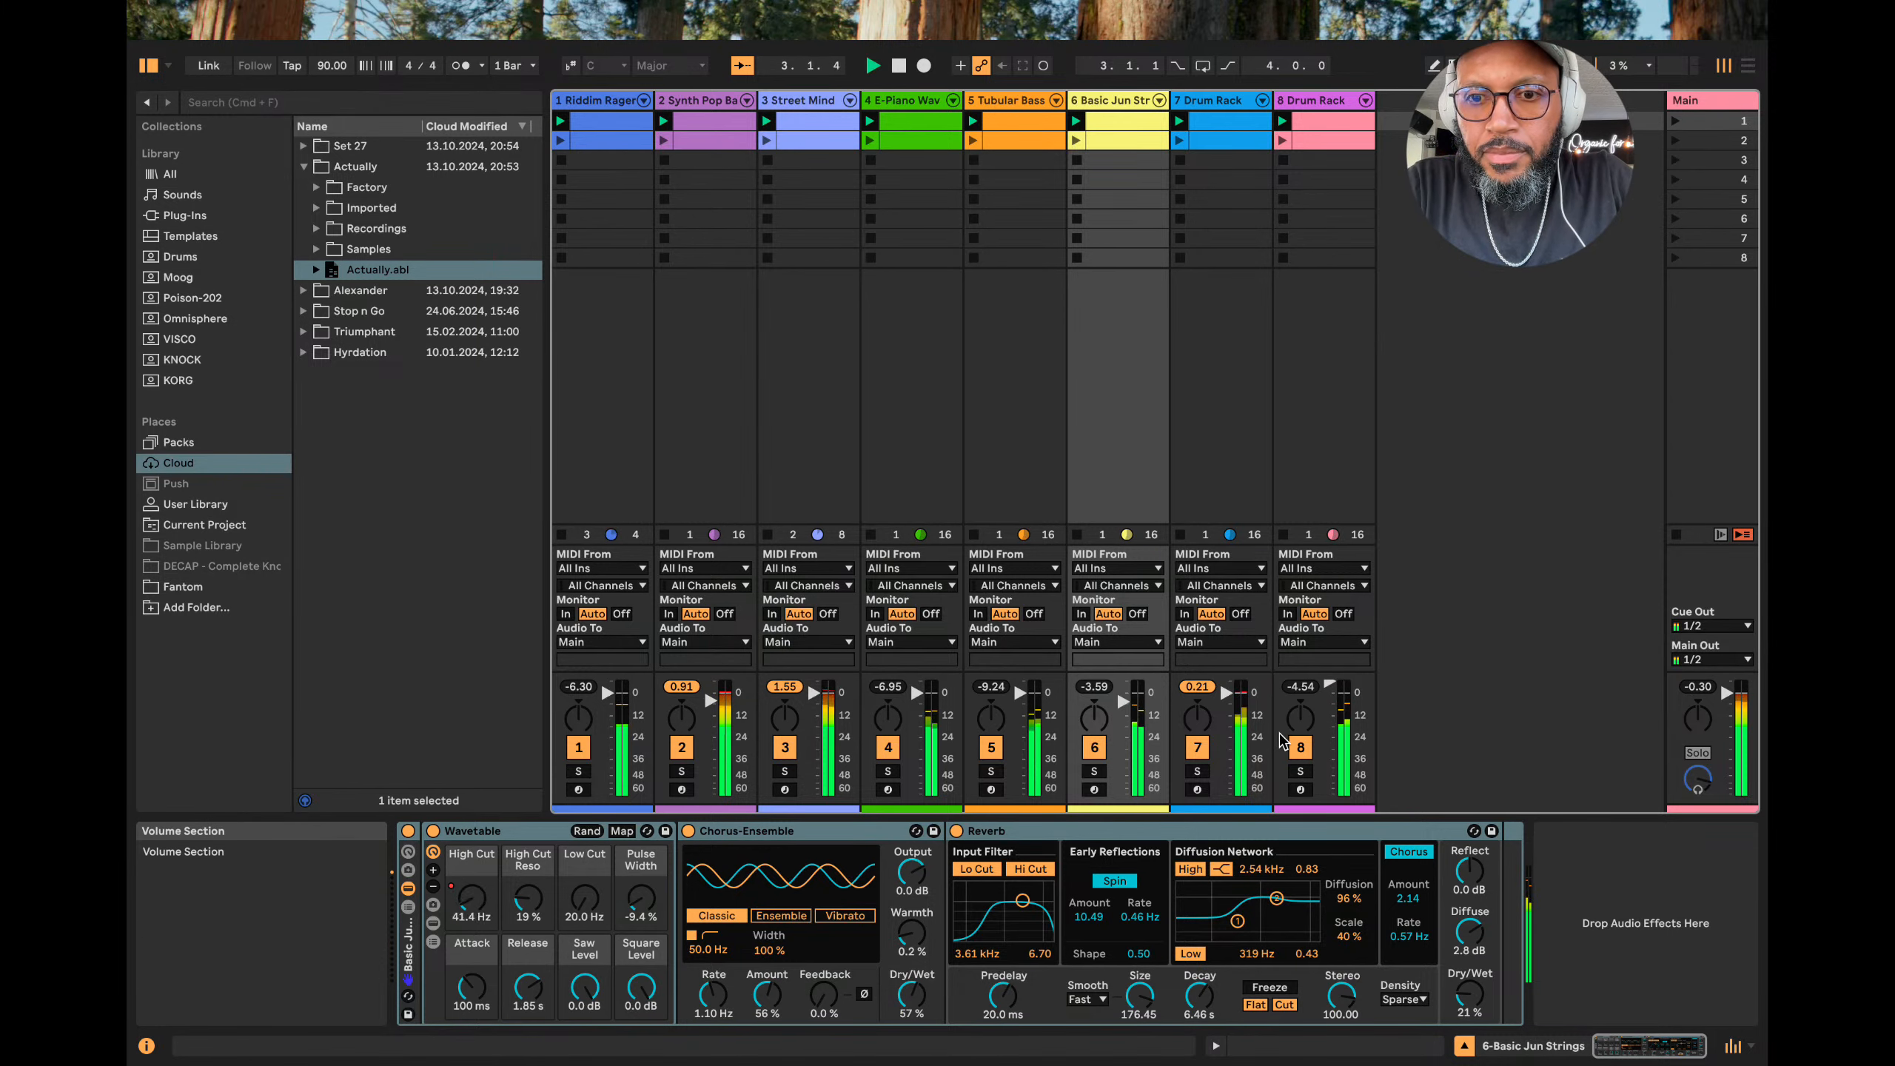
pyautogui.click(1210, 431)
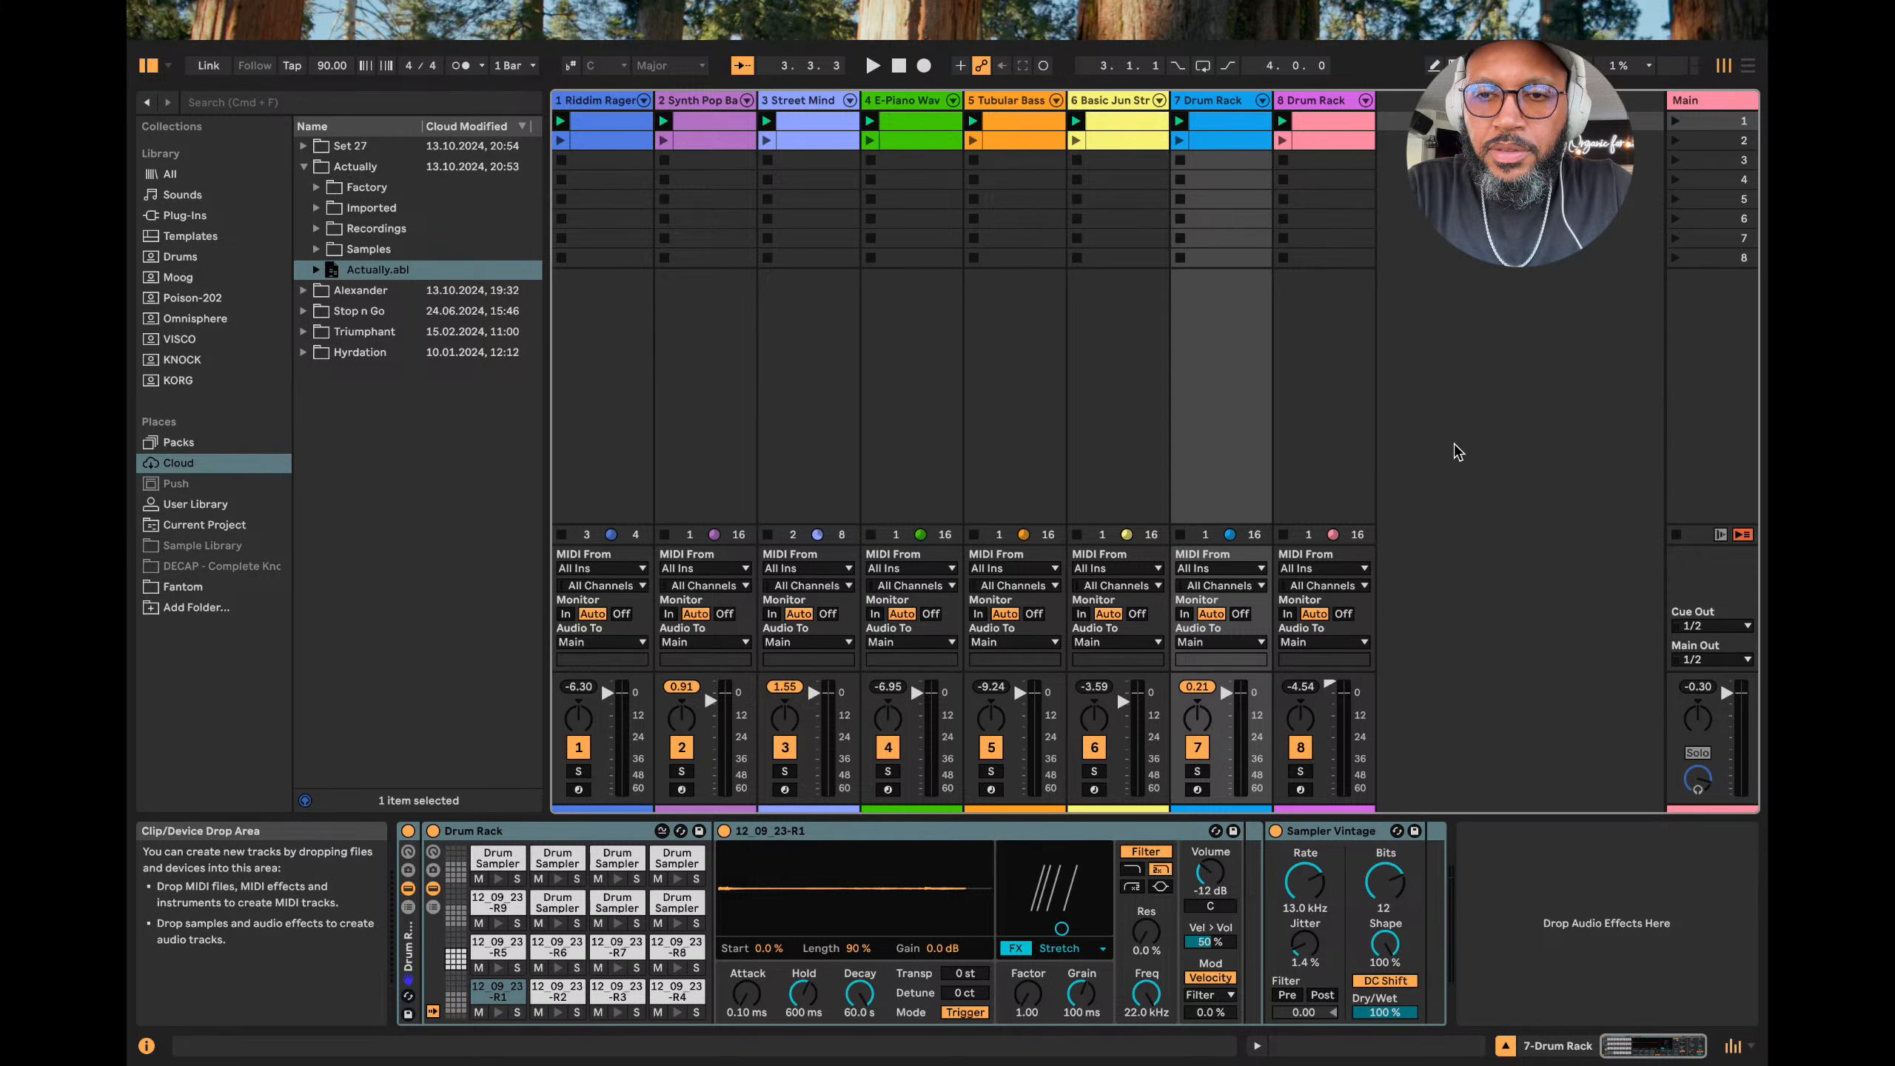
# Restart playback and mute tracks 2 through 8, leaving only the Riddim Rager track active.
pyautogui.press('space')
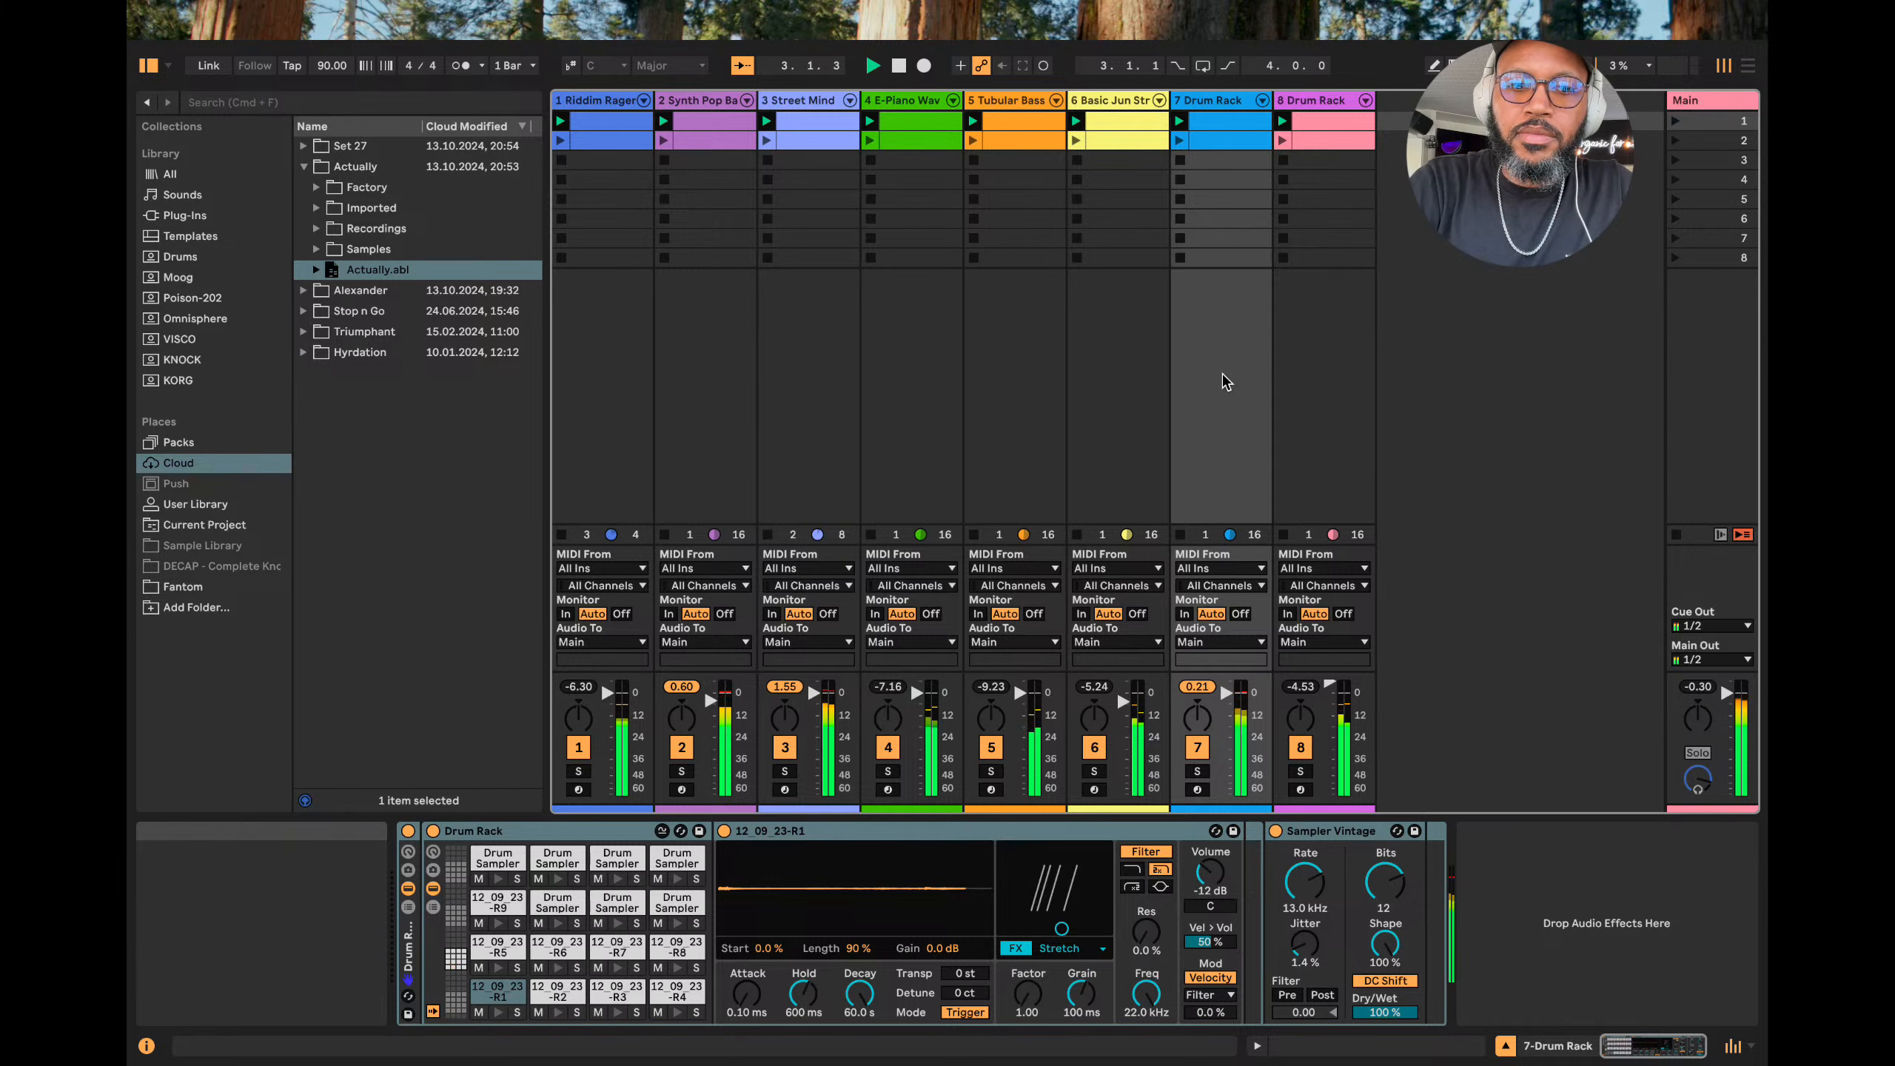
pyautogui.press('F2')
pyautogui.press('F3')
pyautogui.press('F4')
pyautogui.press('F5')
pyautogui.press('F6')
pyautogui.press('F7')
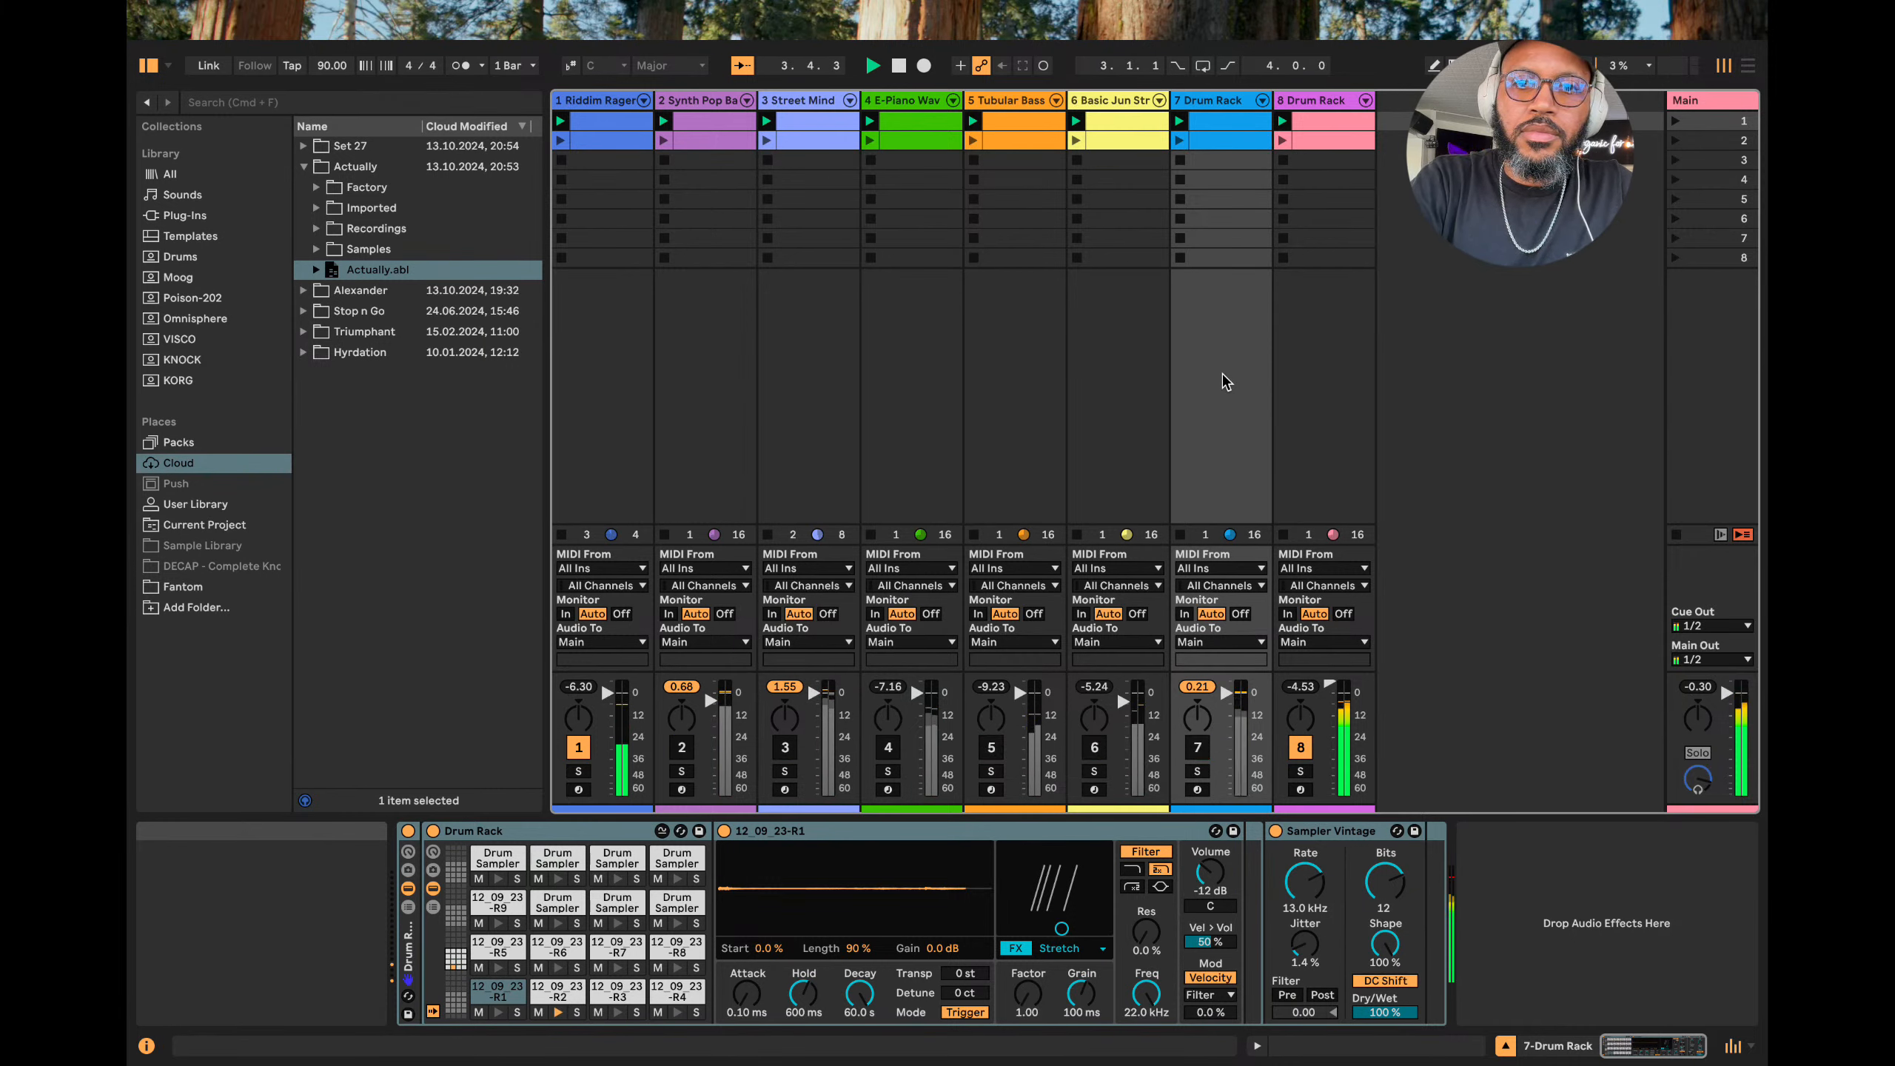
pyautogui.press('F8')
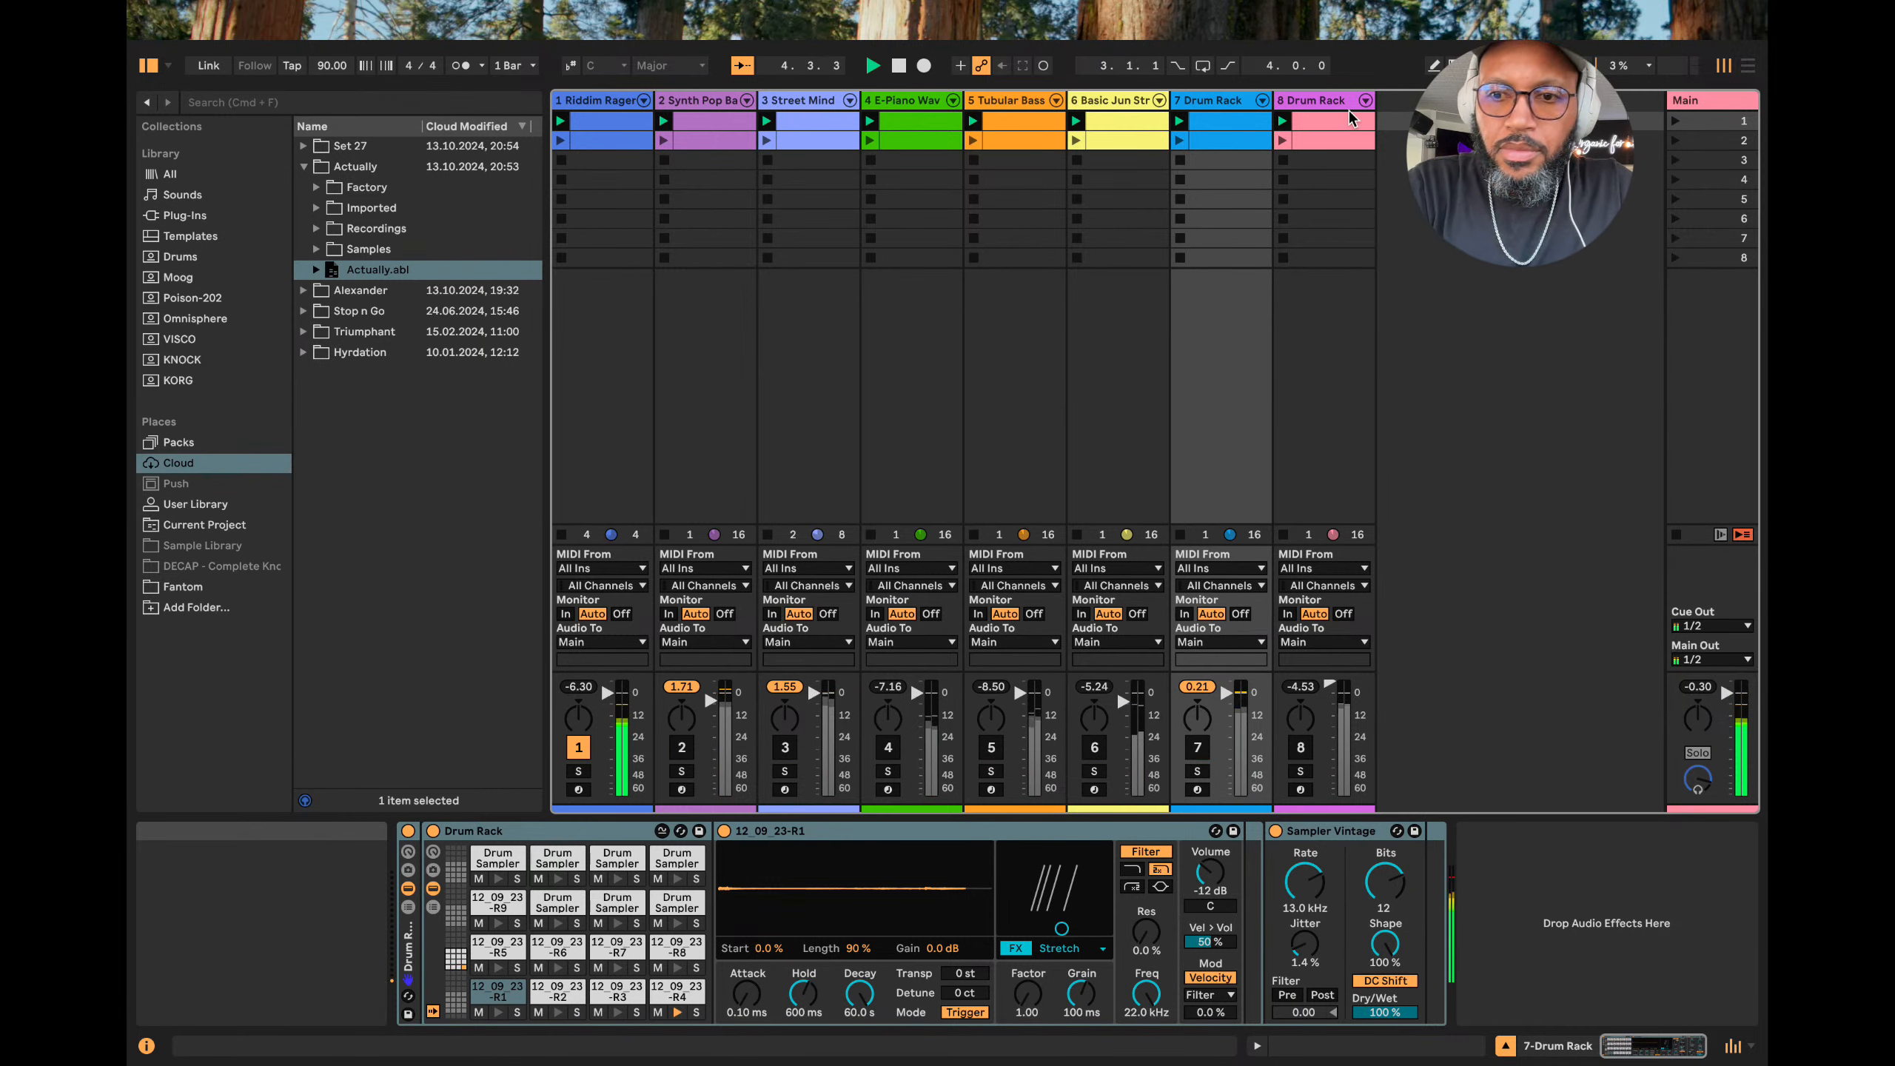
# Unmute tracks 2 and 3 and enlarge the mixer's faders and meters during playback, ending with playback stopped.
pyautogui.press('F2')
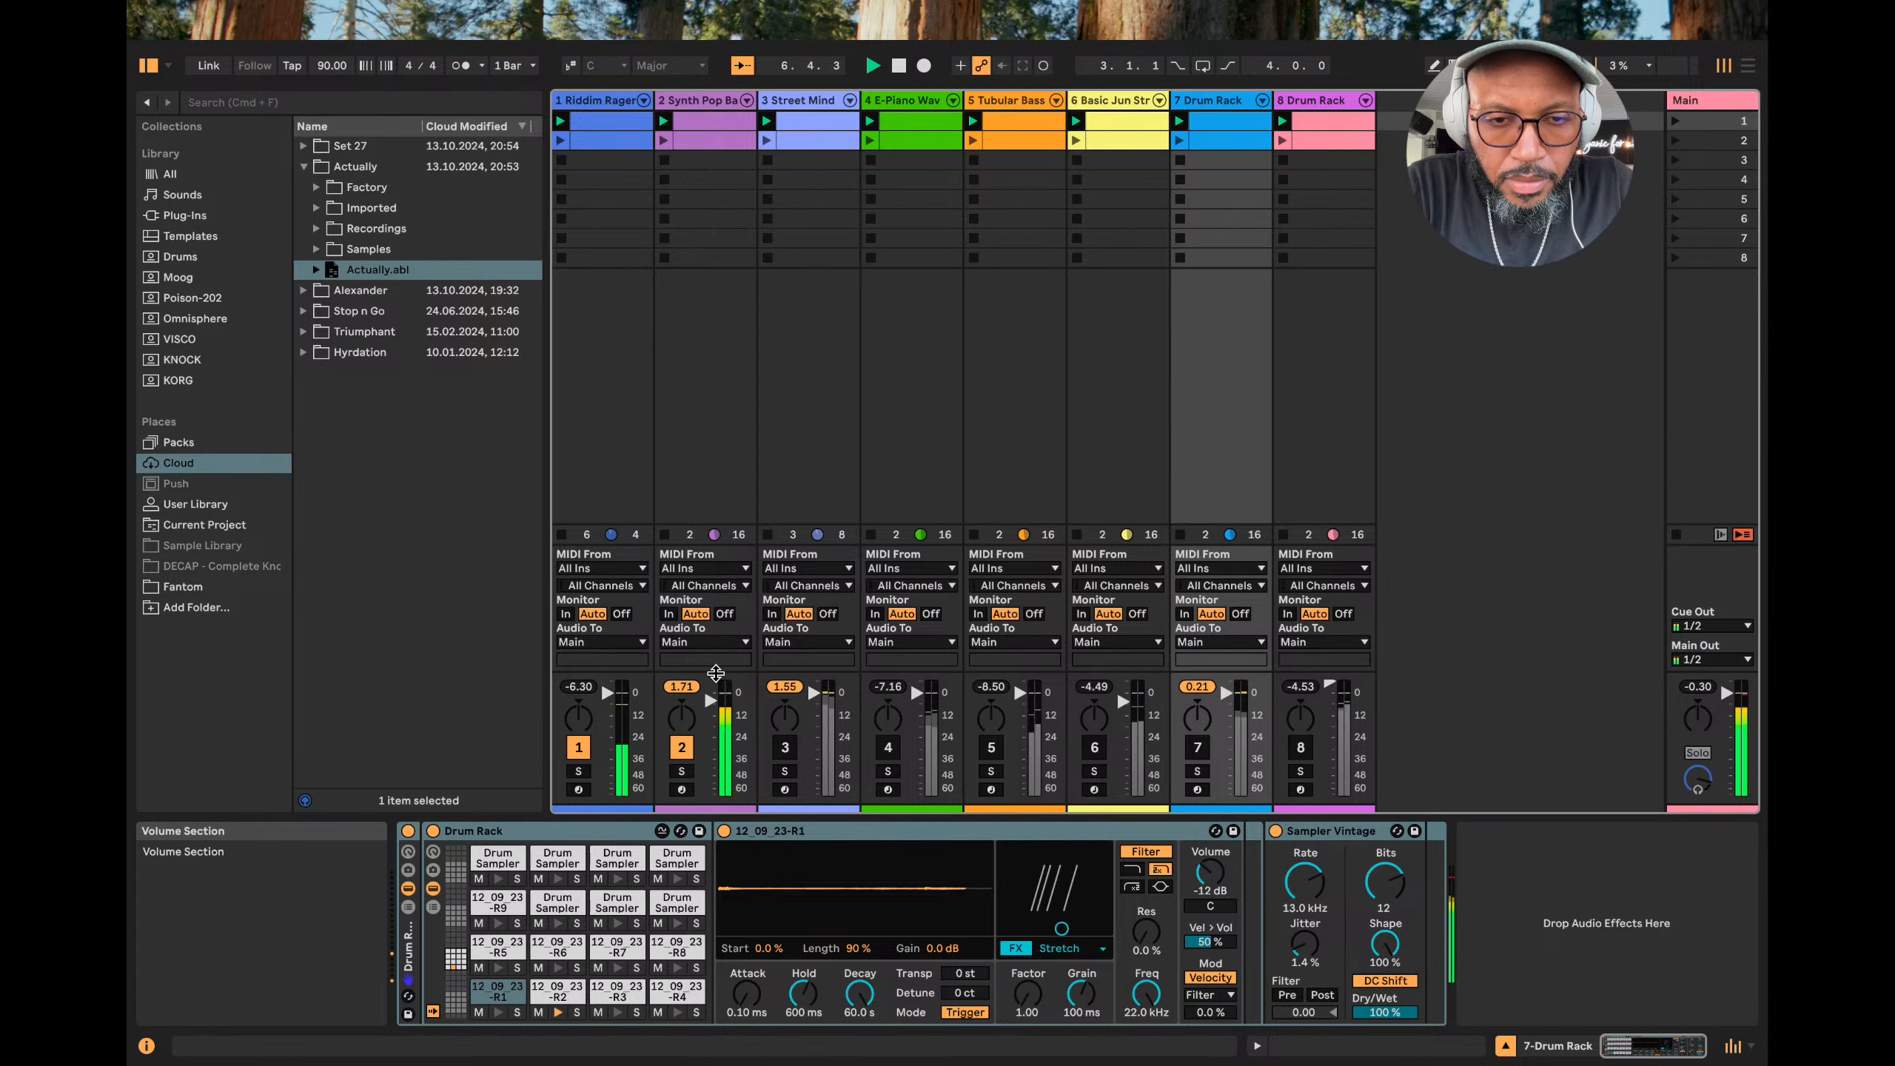
pyautogui.moveTo(757, 674); pyautogui.dragTo(752, 403)
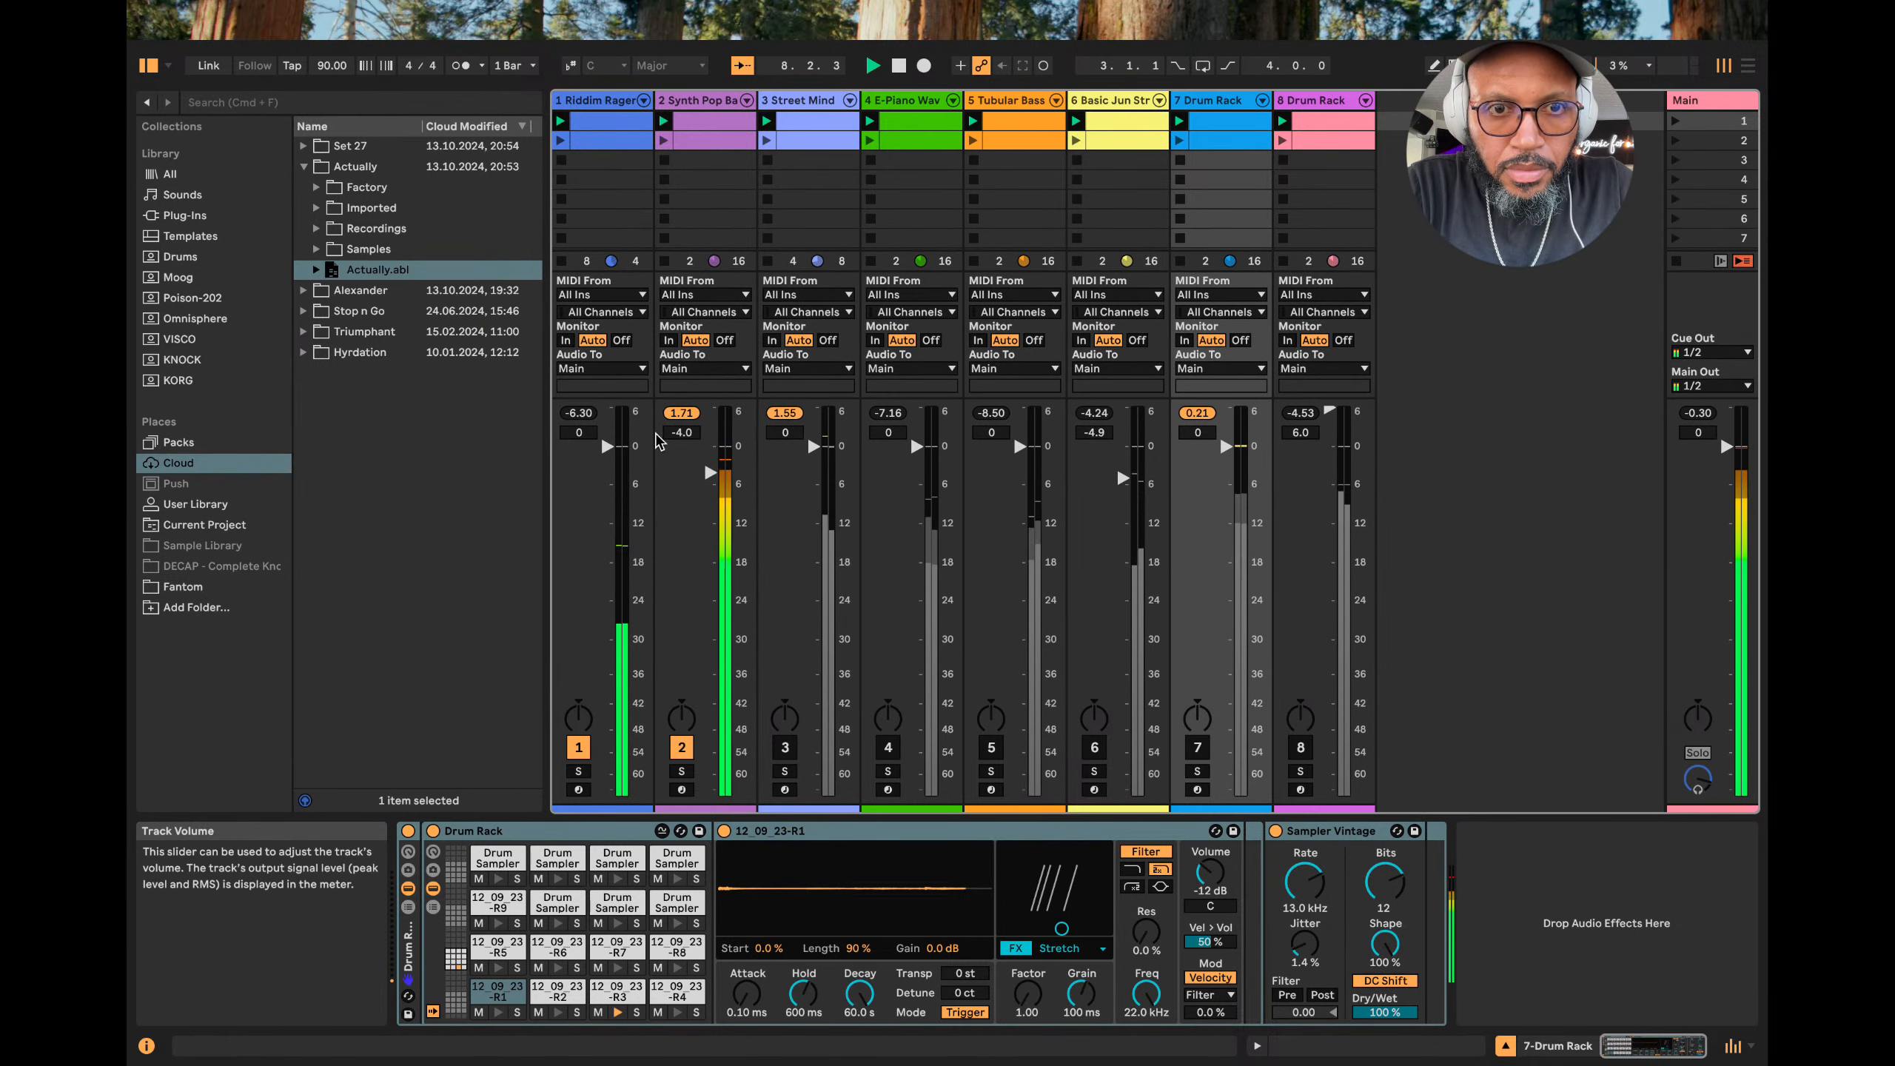
pyautogui.press('F3')
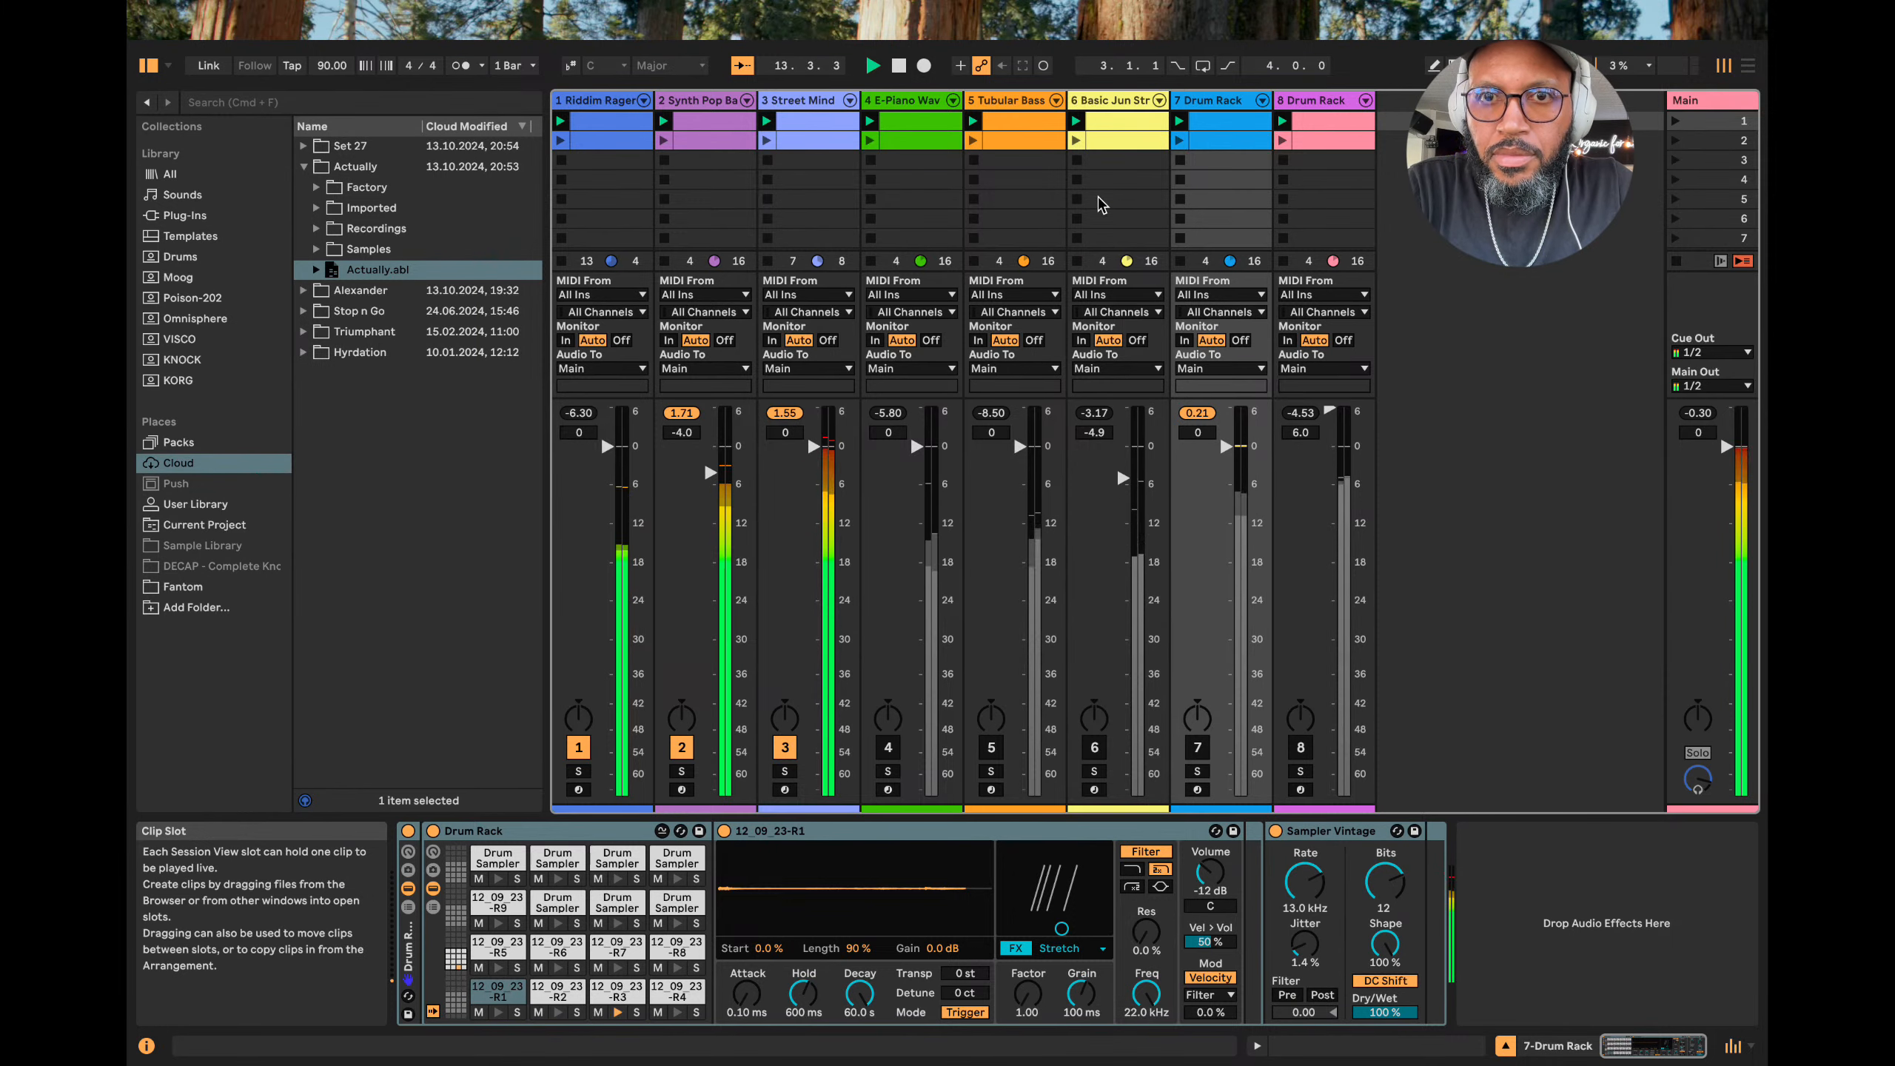
pyautogui.click(1121, 142)
pyautogui.press('space')
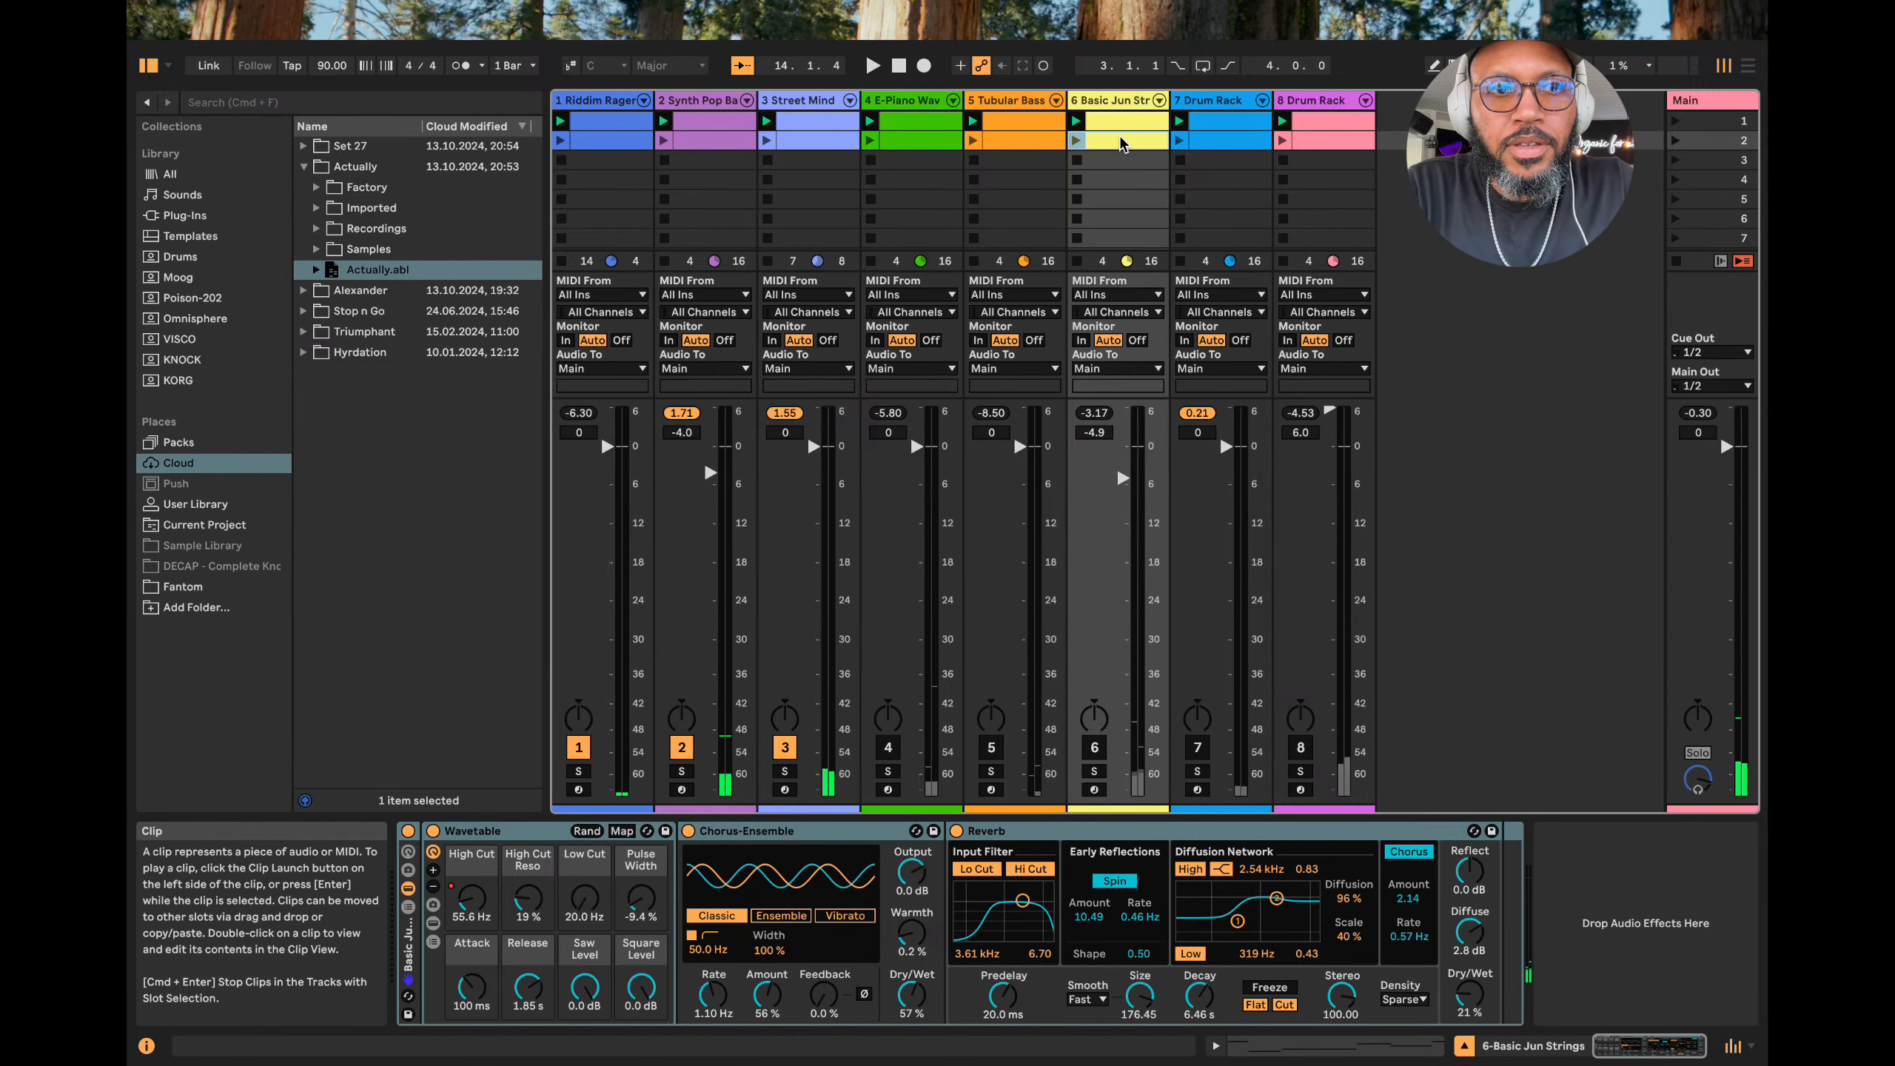
# Show the contents of the Sample Library folder in the browser.
pyautogui.click(196, 587)
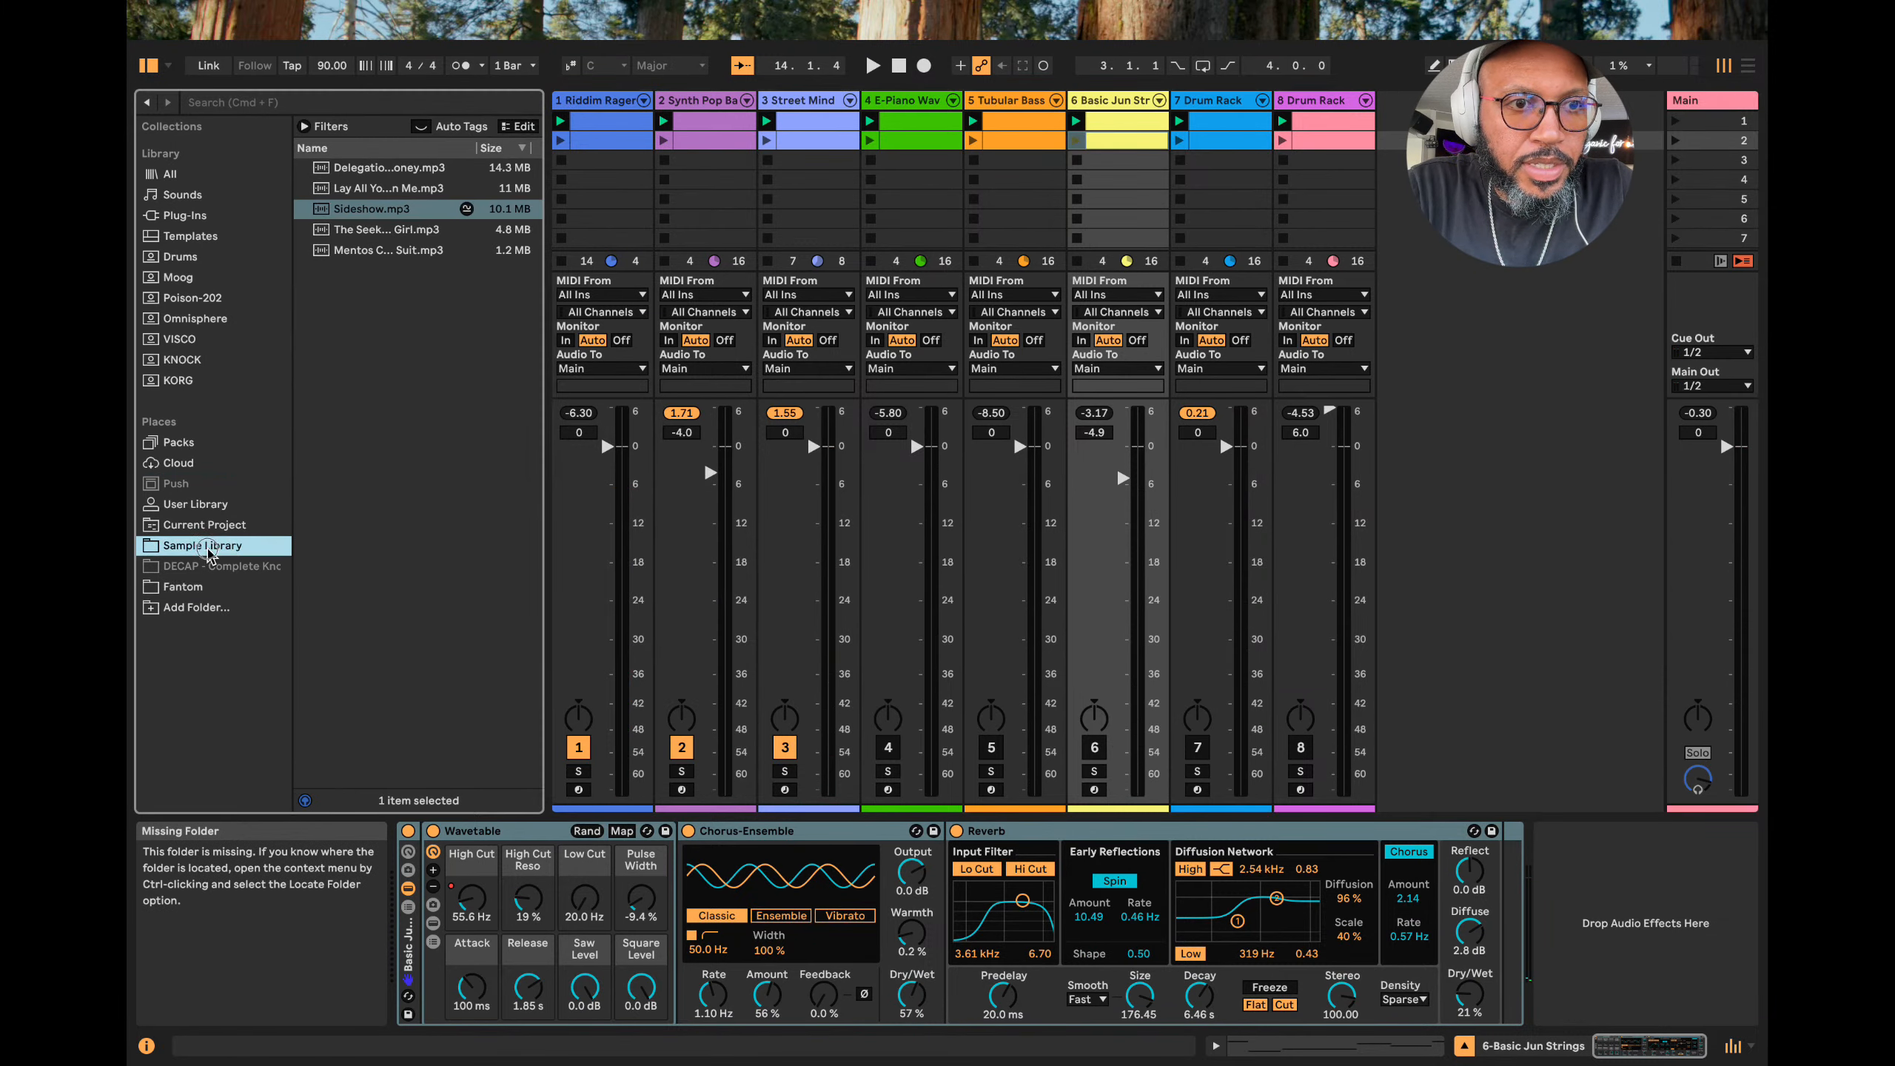
pyautogui.click(221, 551)
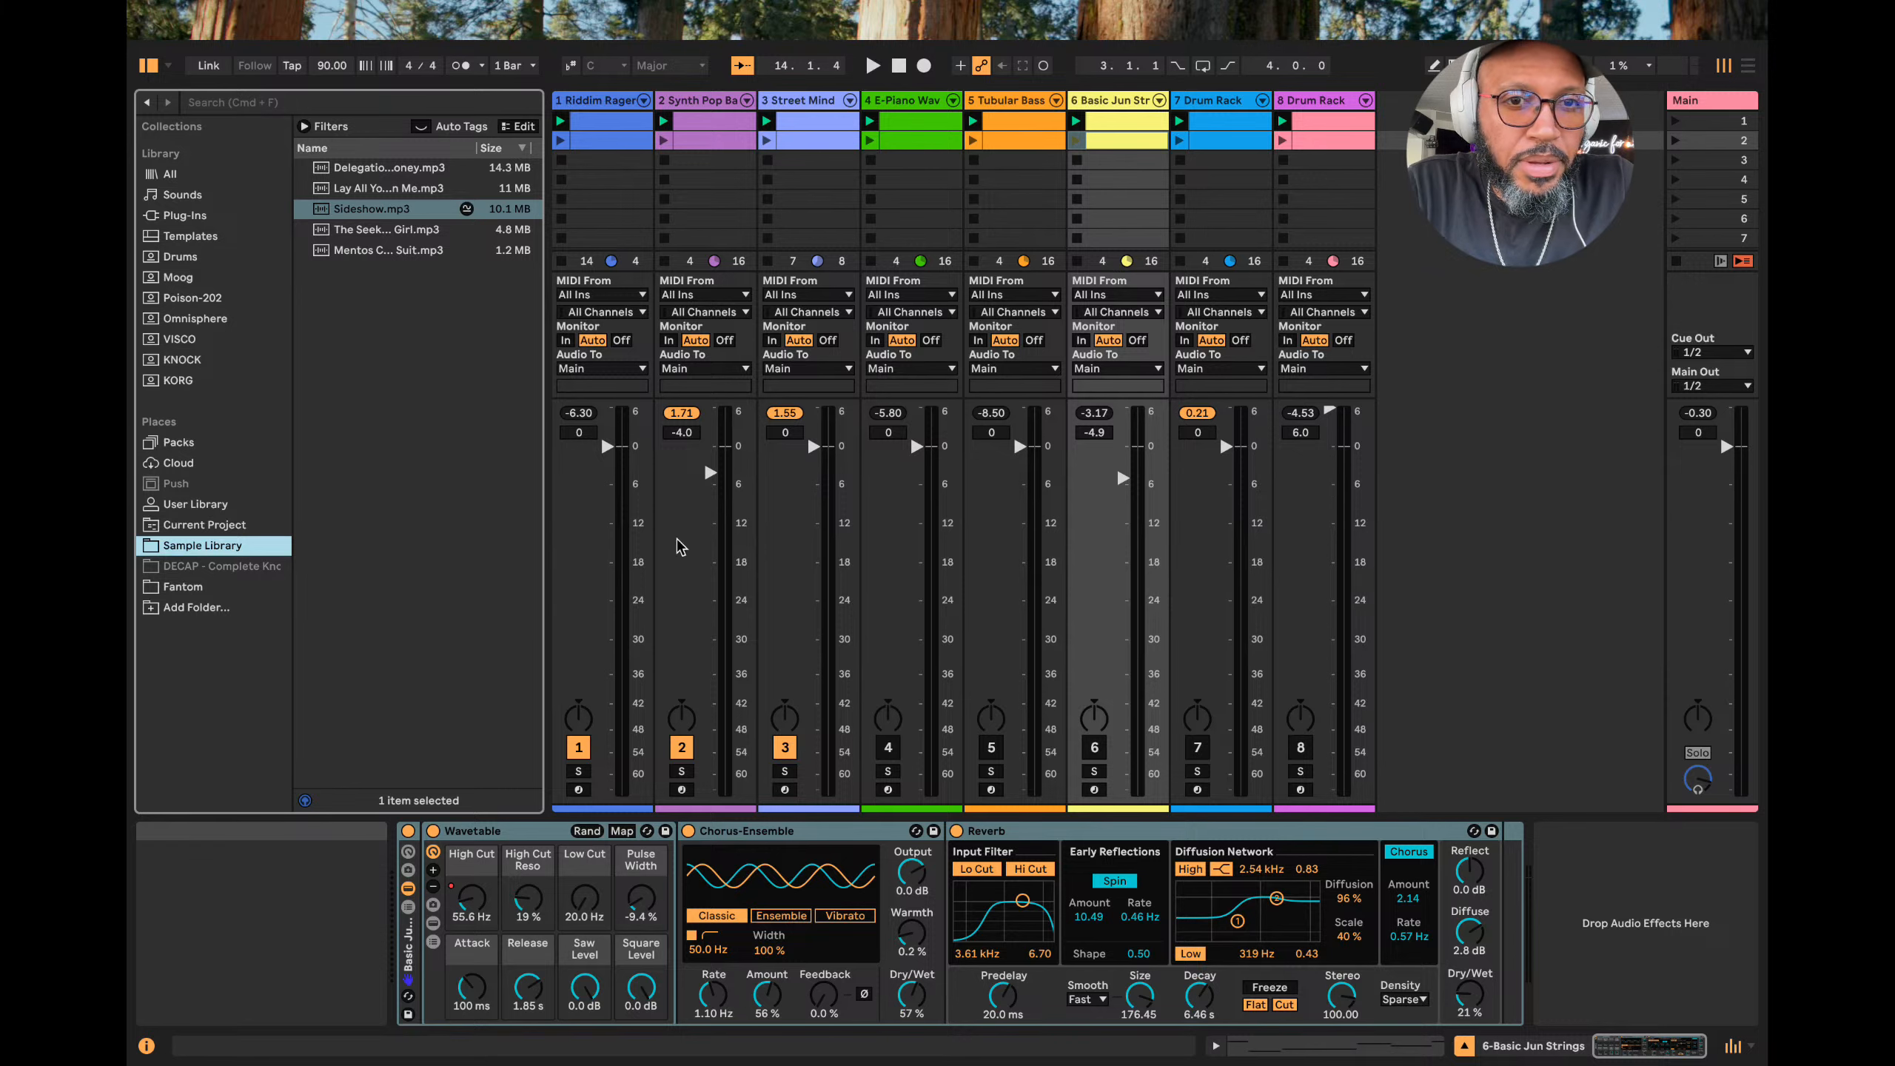
# Restart playback and unmute tracks 4 and 5, the E-Piano and Tubular Bass tracks.
pyautogui.click(827, 182)
pyautogui.press('space')
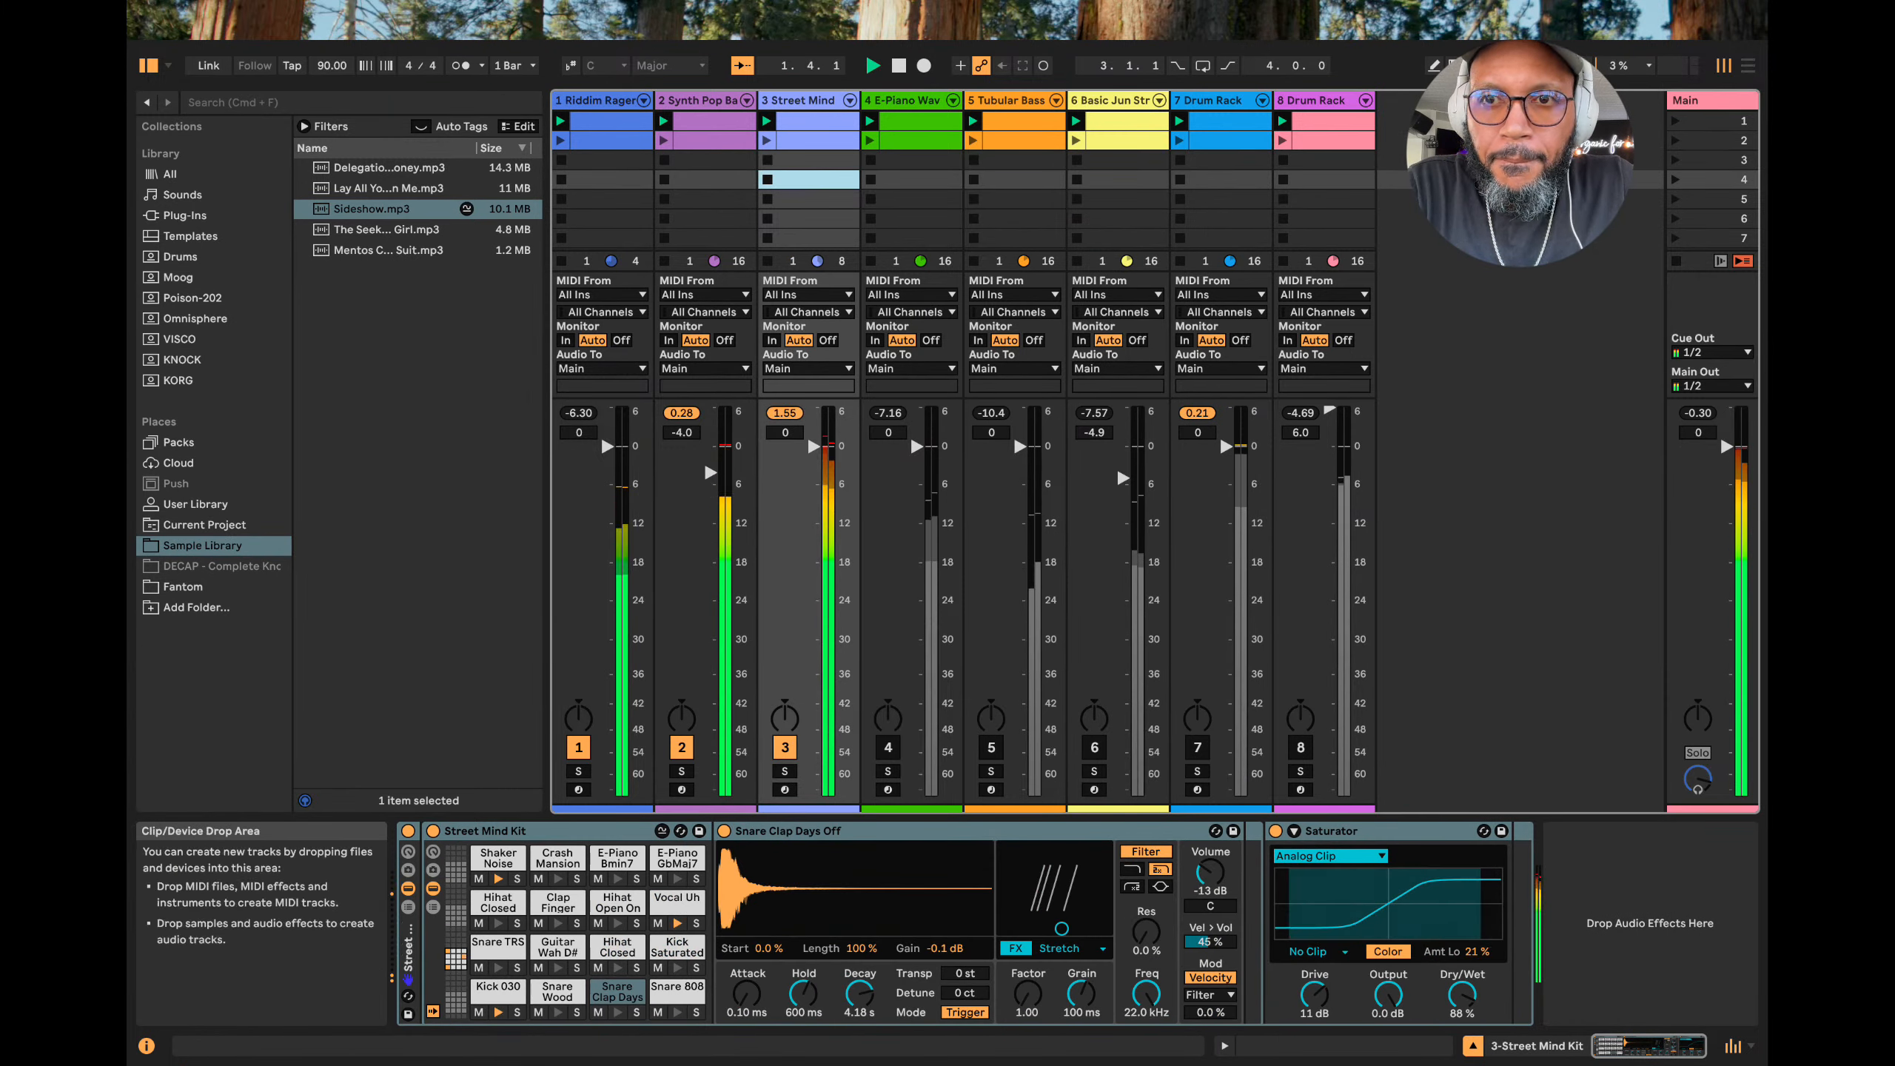
pyautogui.click(1514, 238)
pyautogui.press('F4')
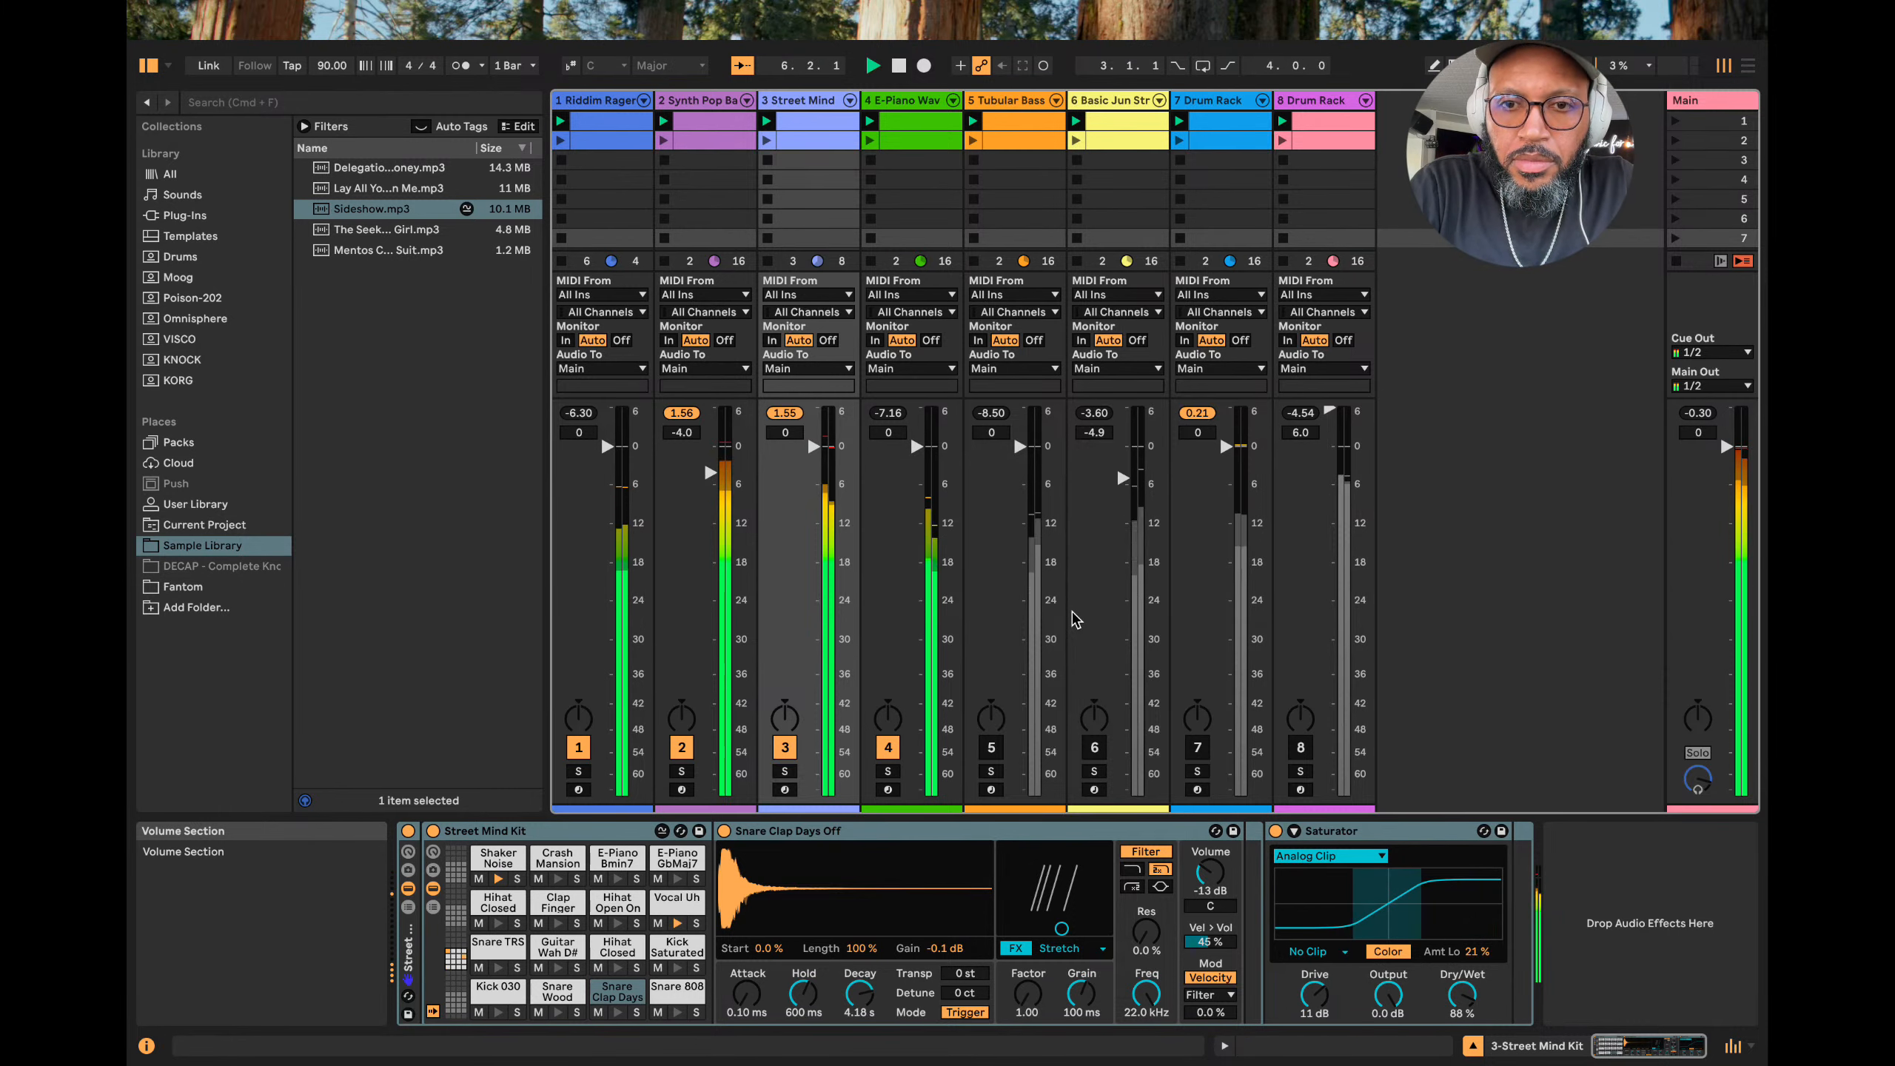
pyautogui.click(1017, 558)
pyautogui.press('F5')
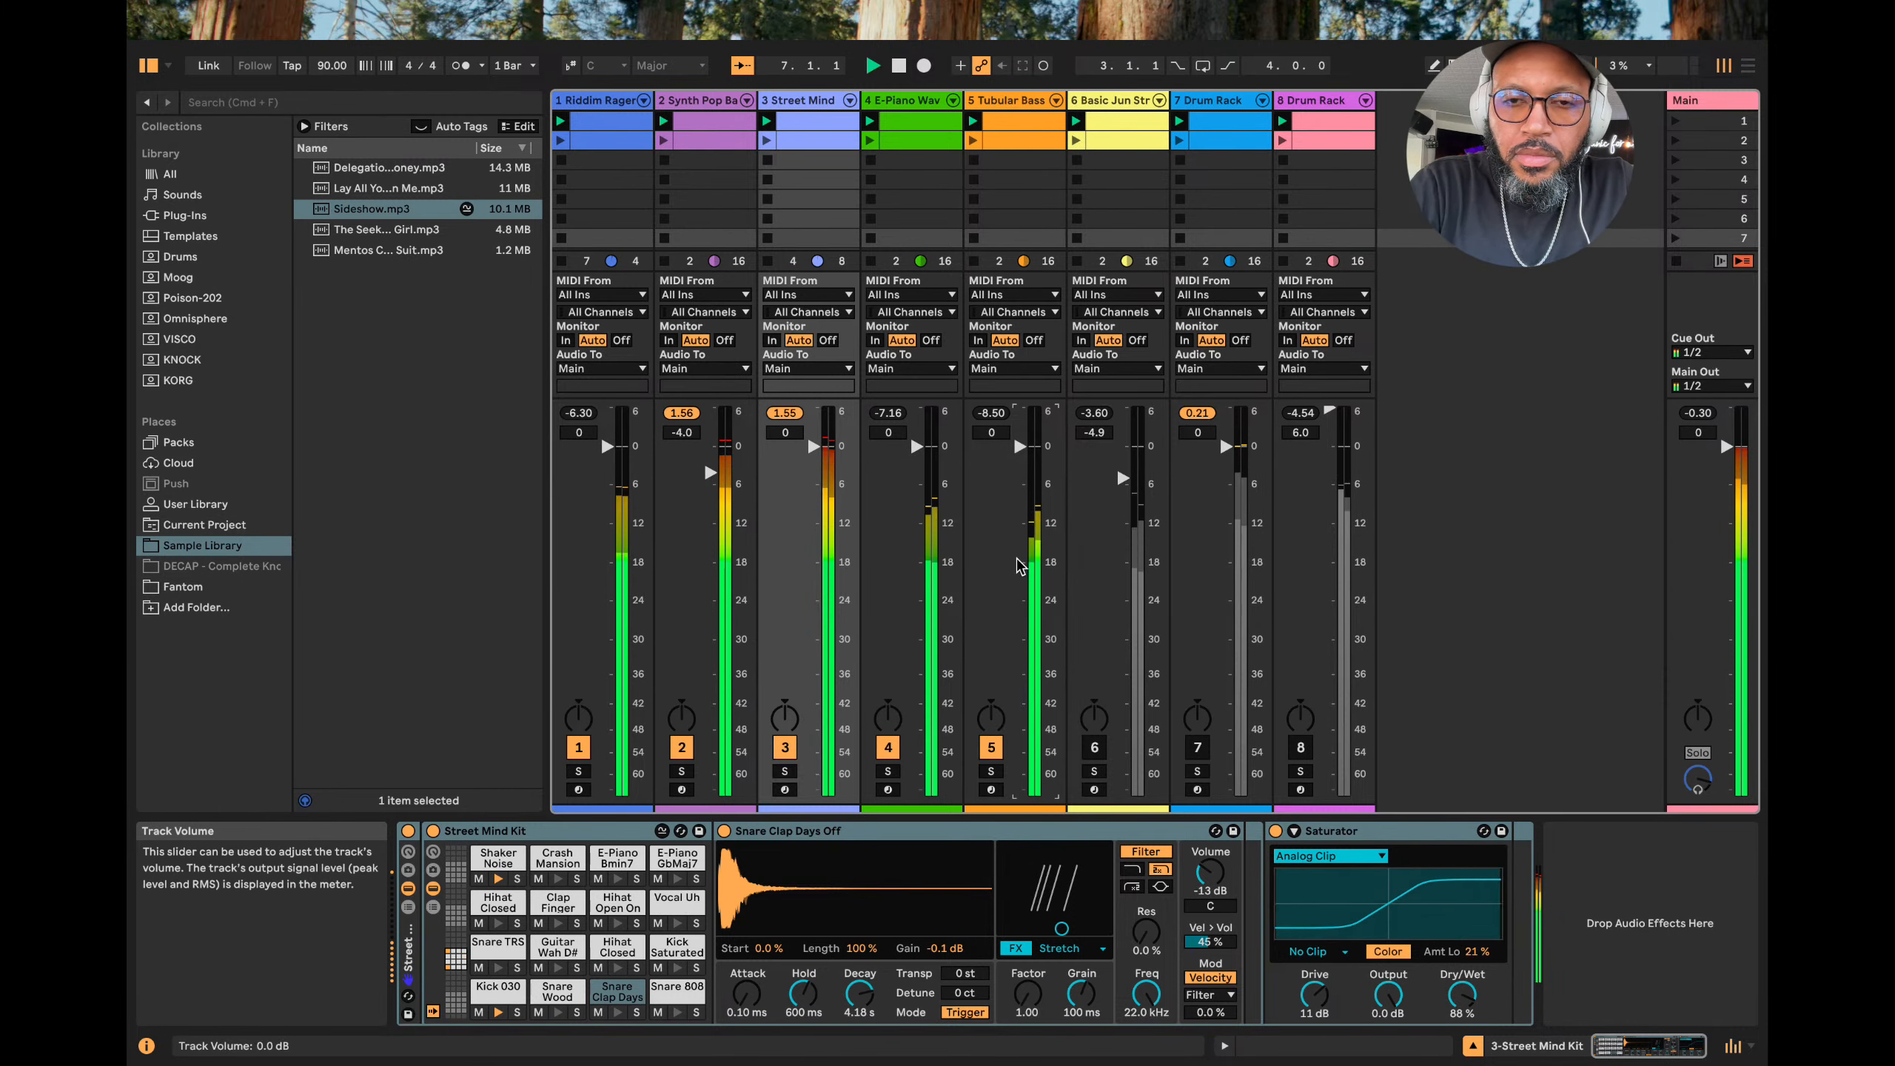
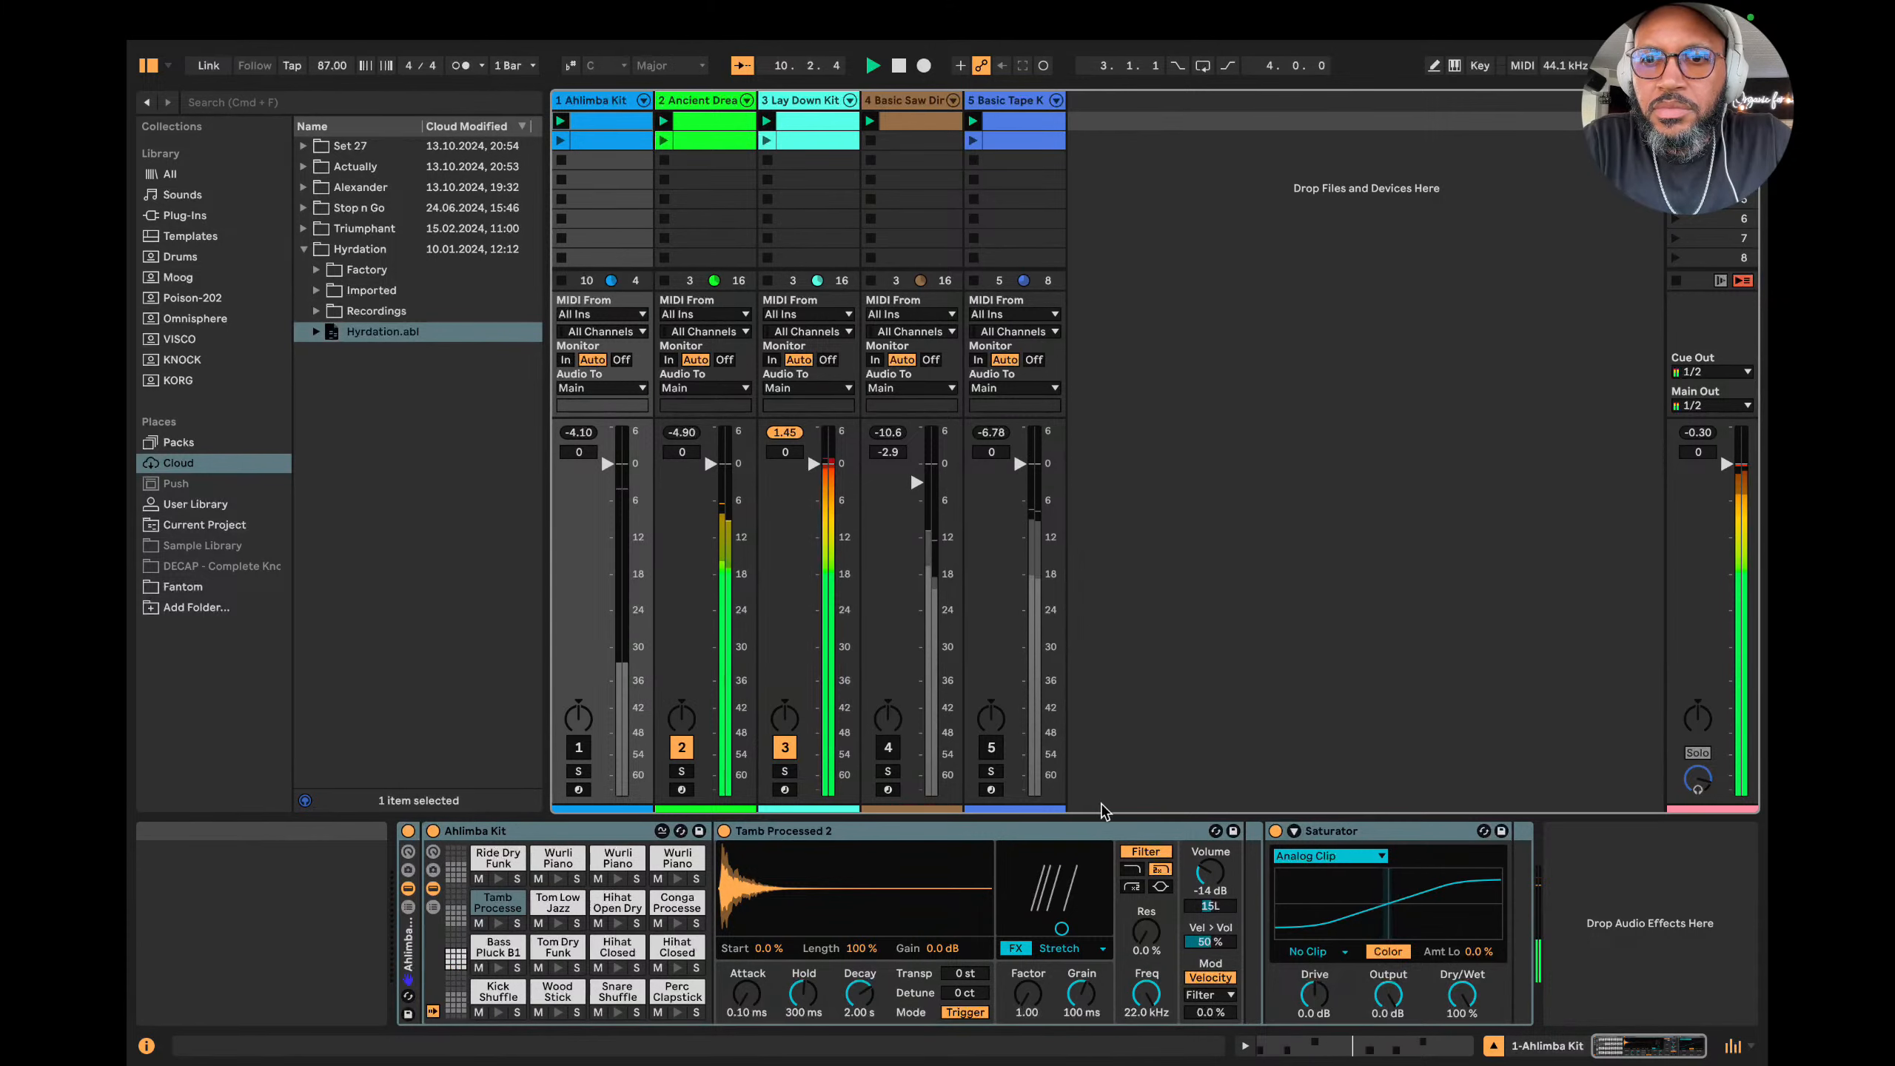
# Restart playback and unmute track 4, the Basic Saw track.
pyautogui.press('space')
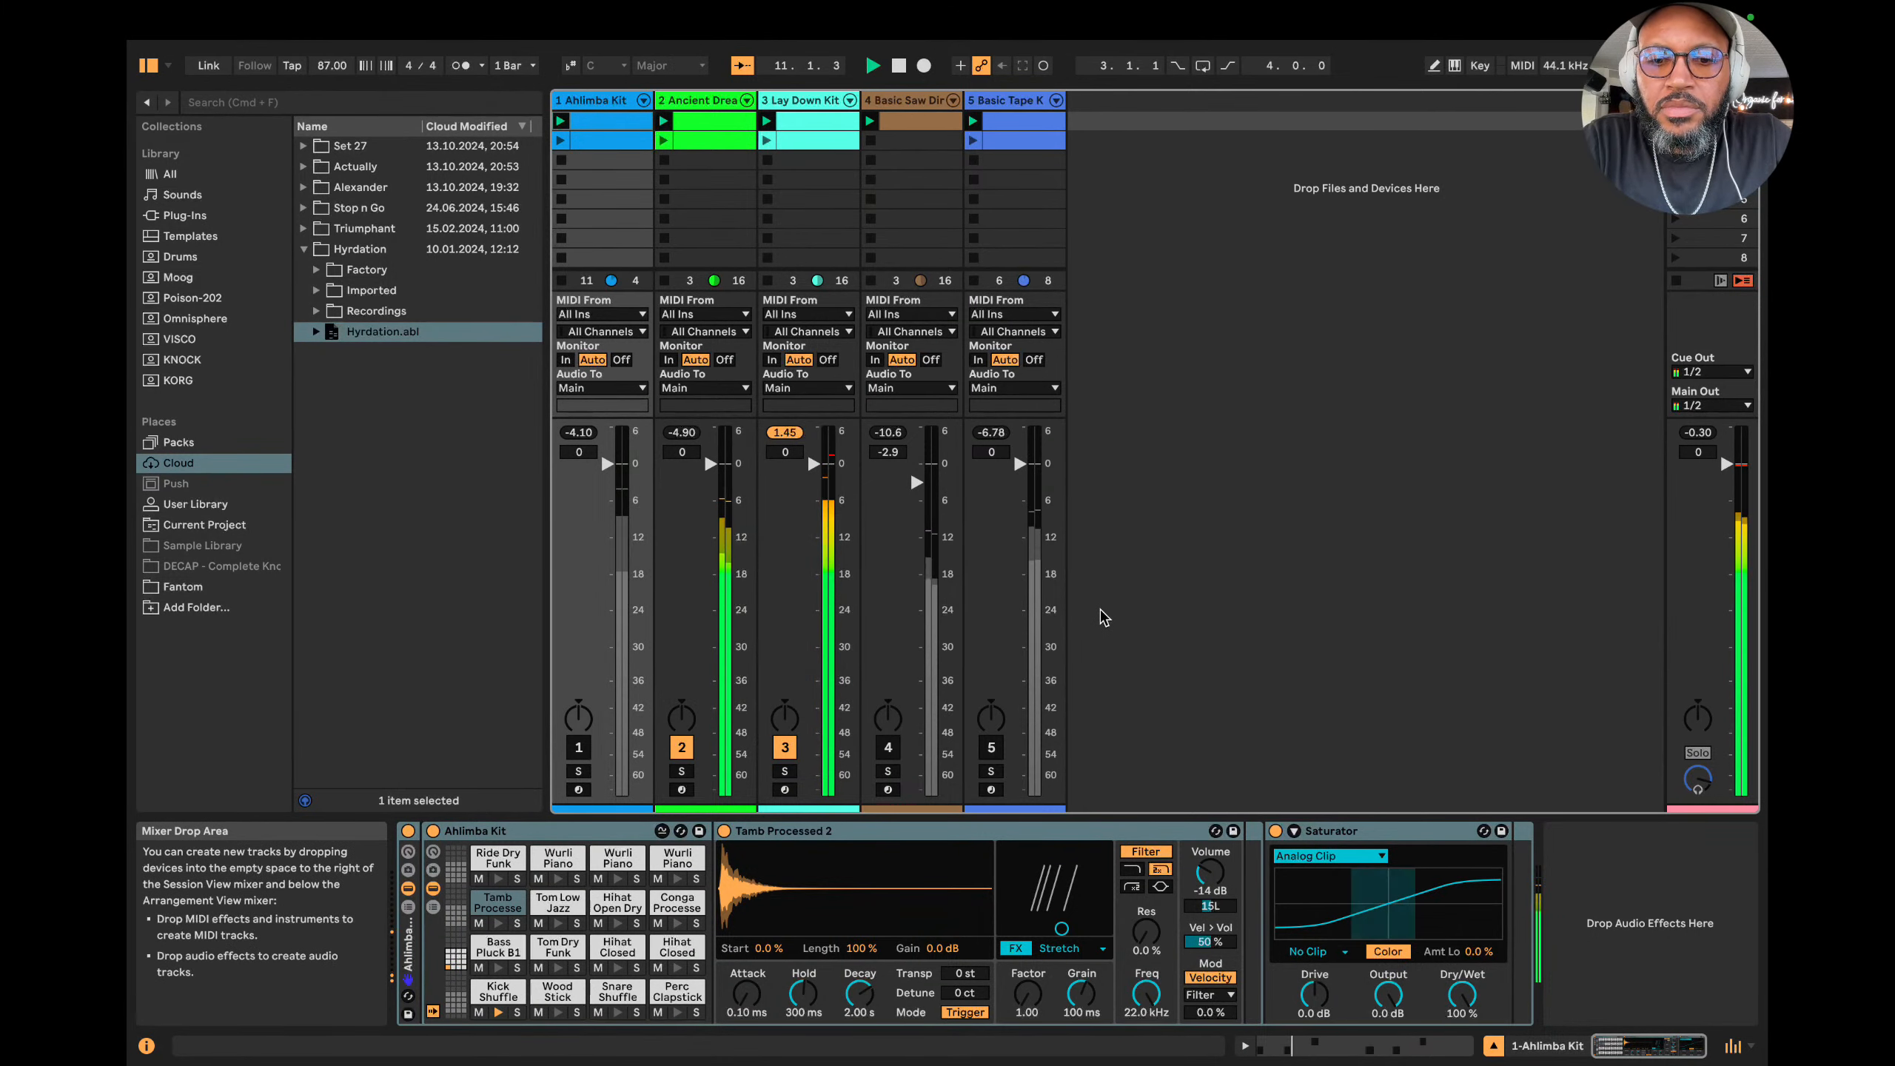
pyautogui.press('space')
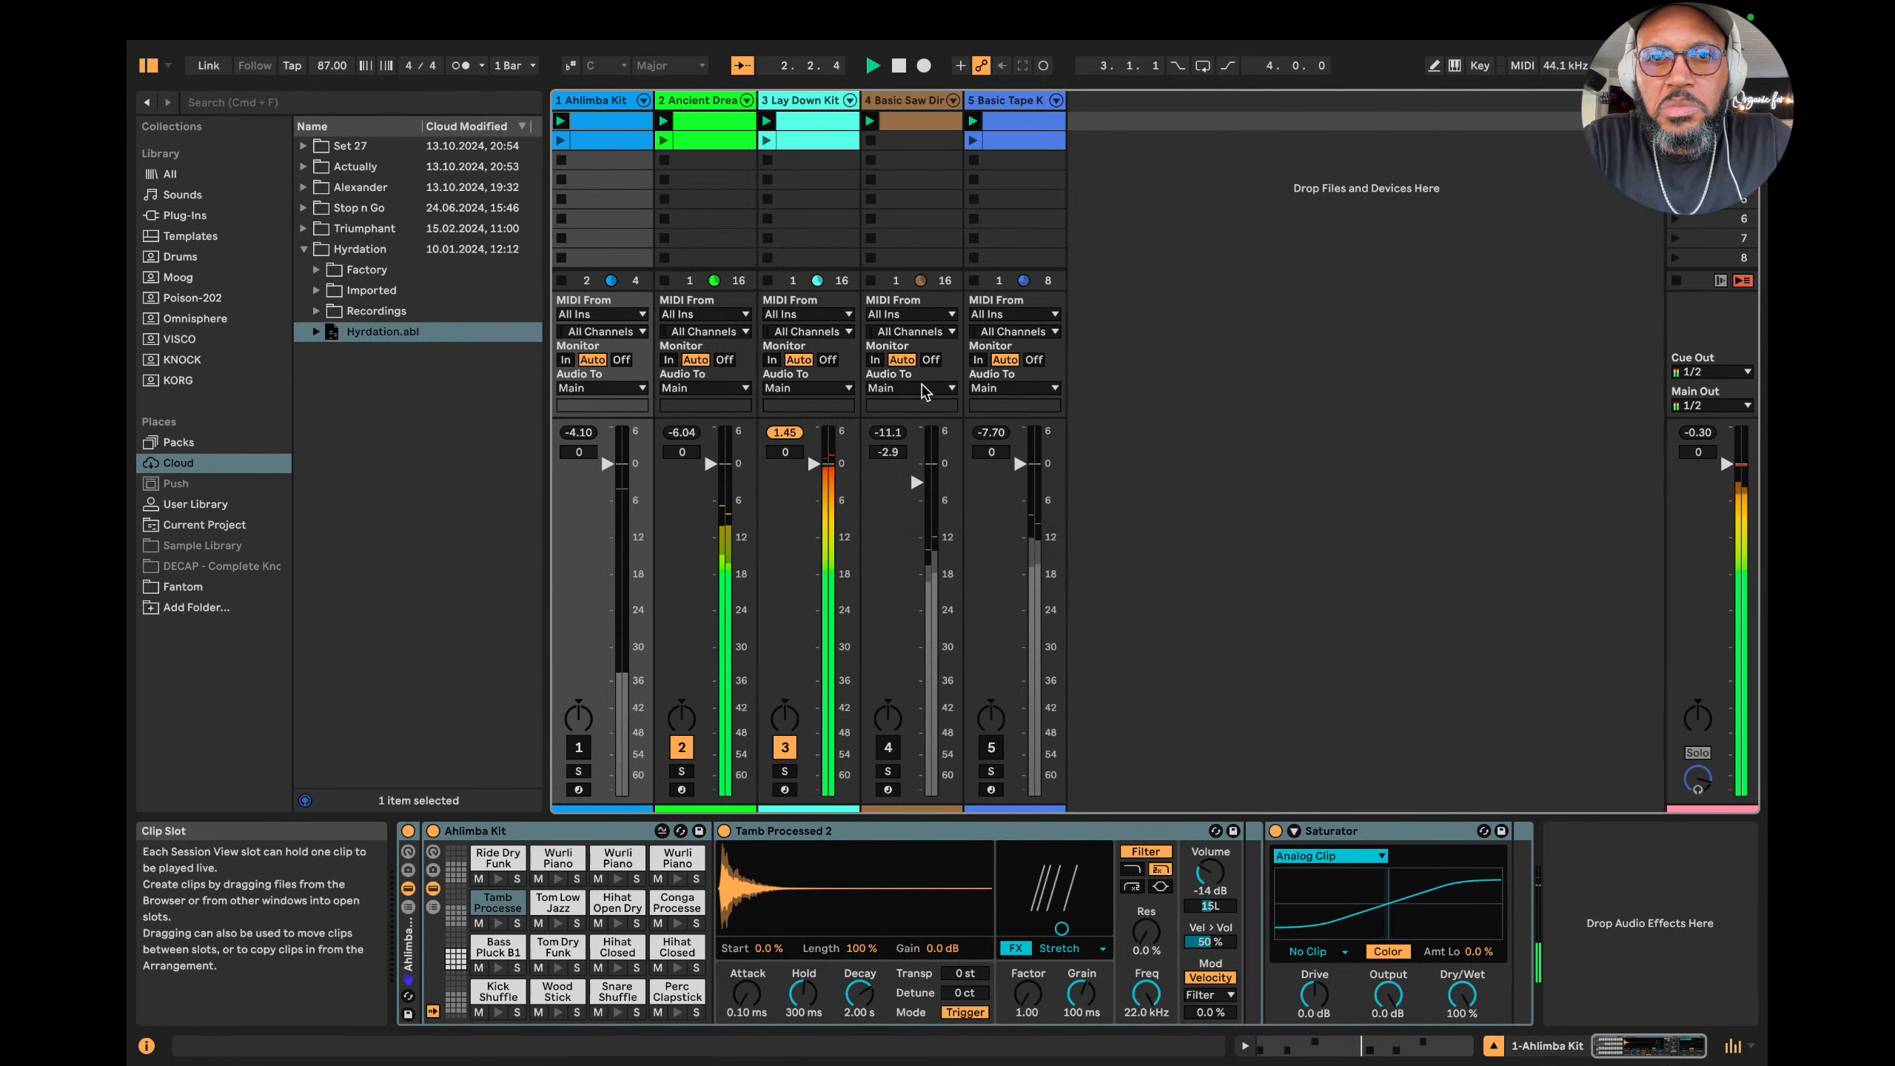
pyautogui.click(887, 747)
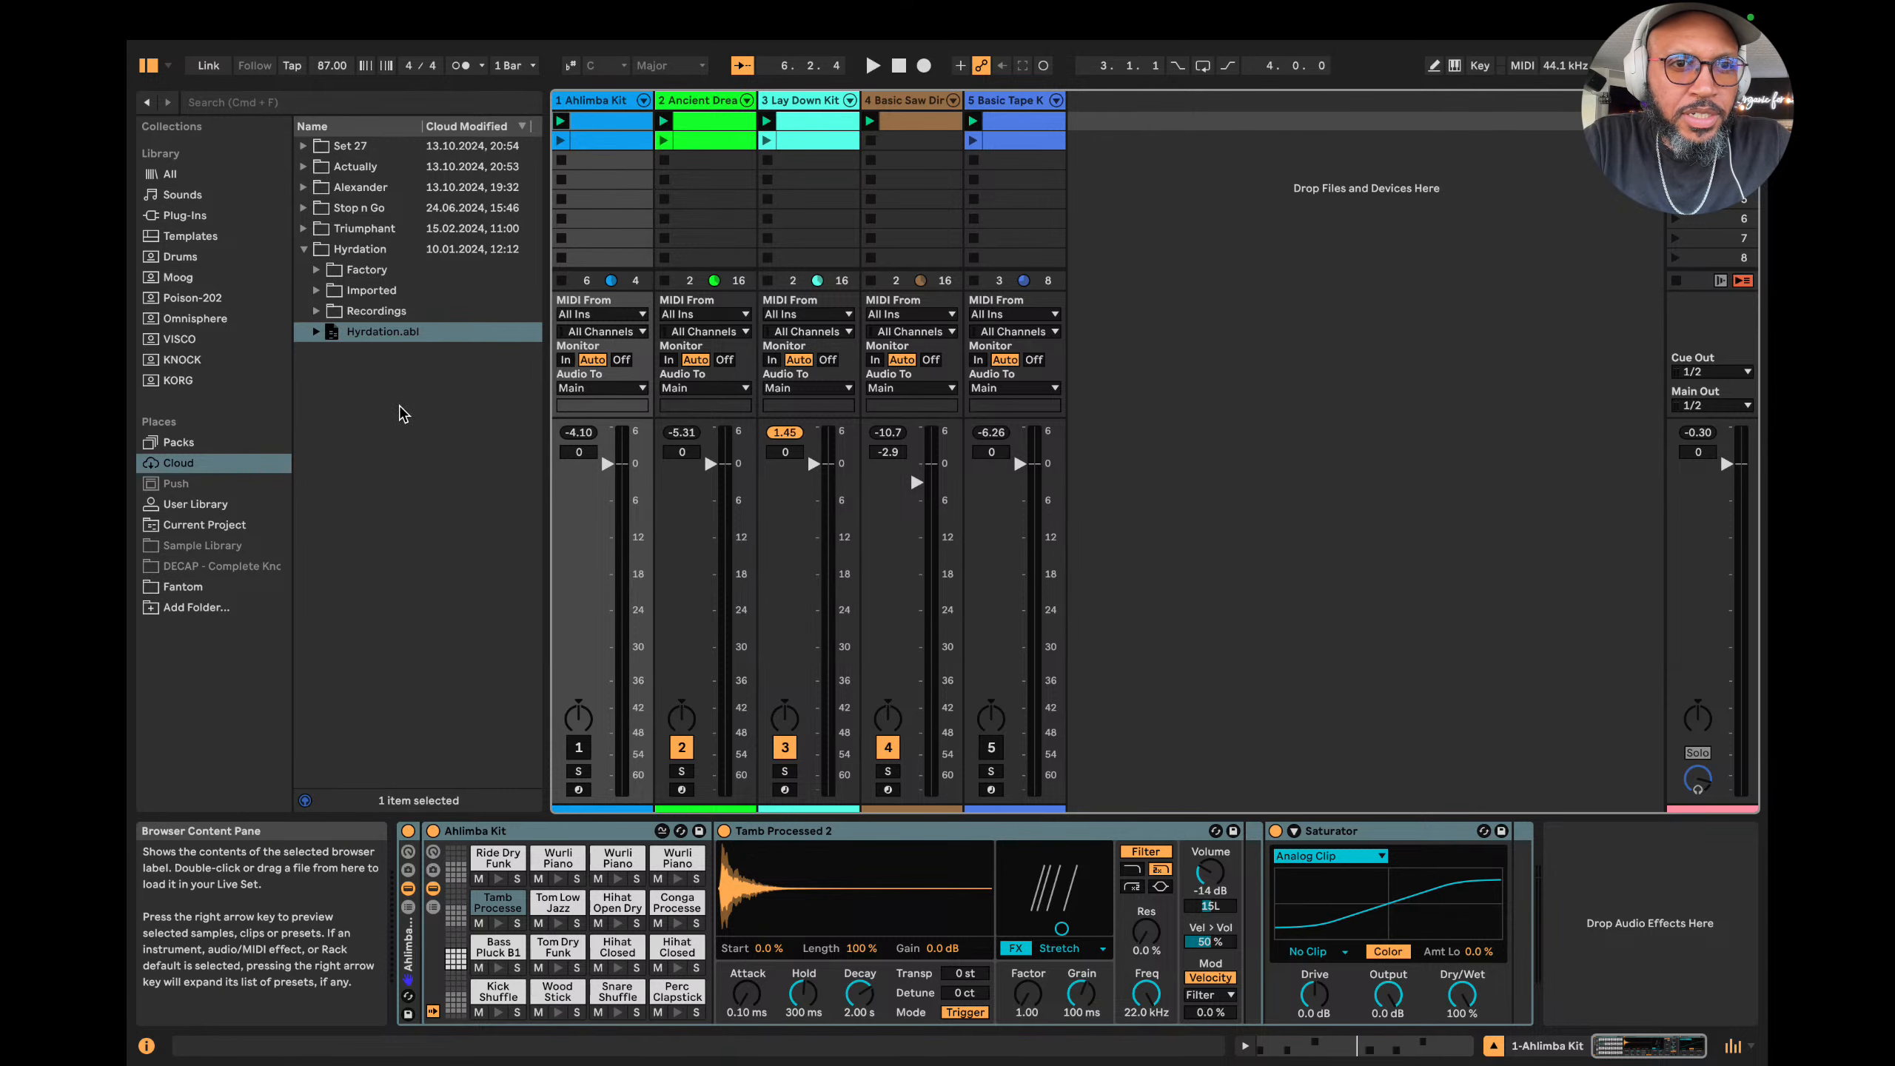
# Insert a new MIDI track after track 5 and load Venture Kit.adg from the Drums label onto it.
pyautogui.click(397, 356)
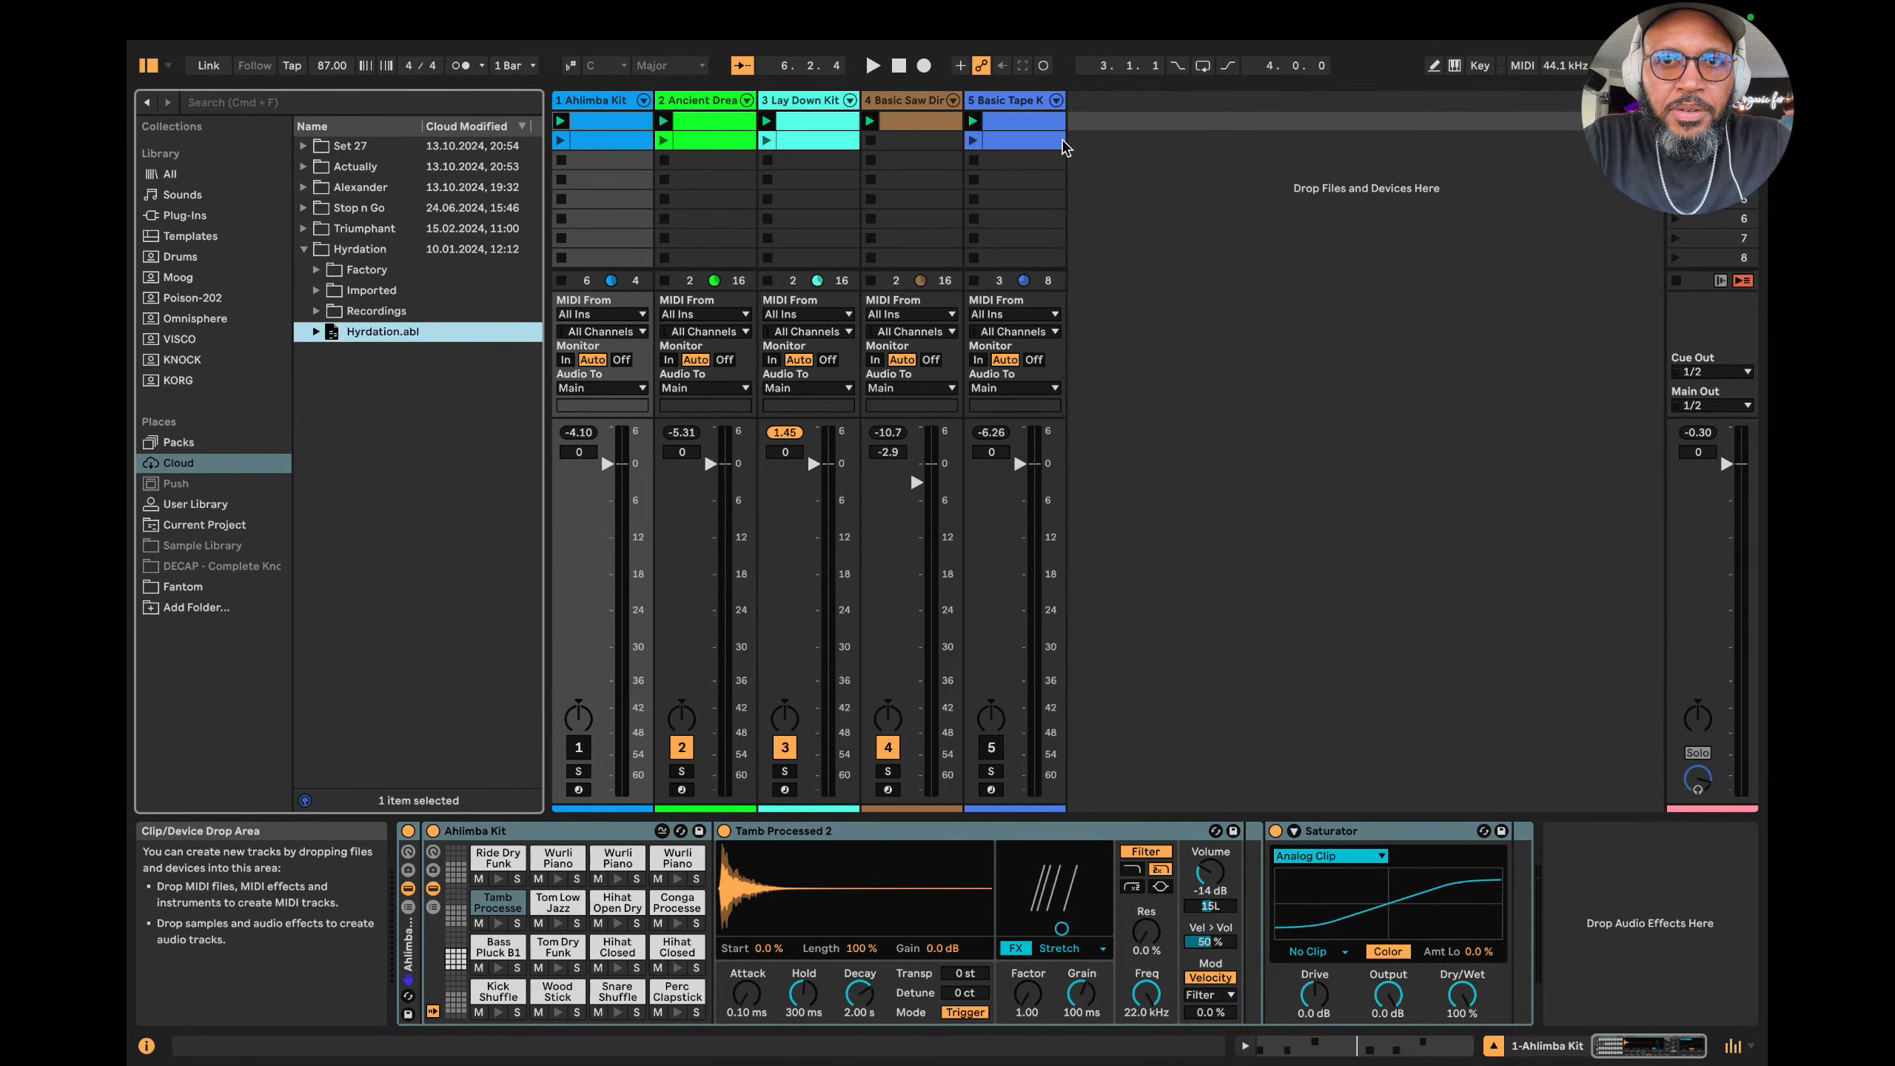
pyautogui.click(1106, 112)
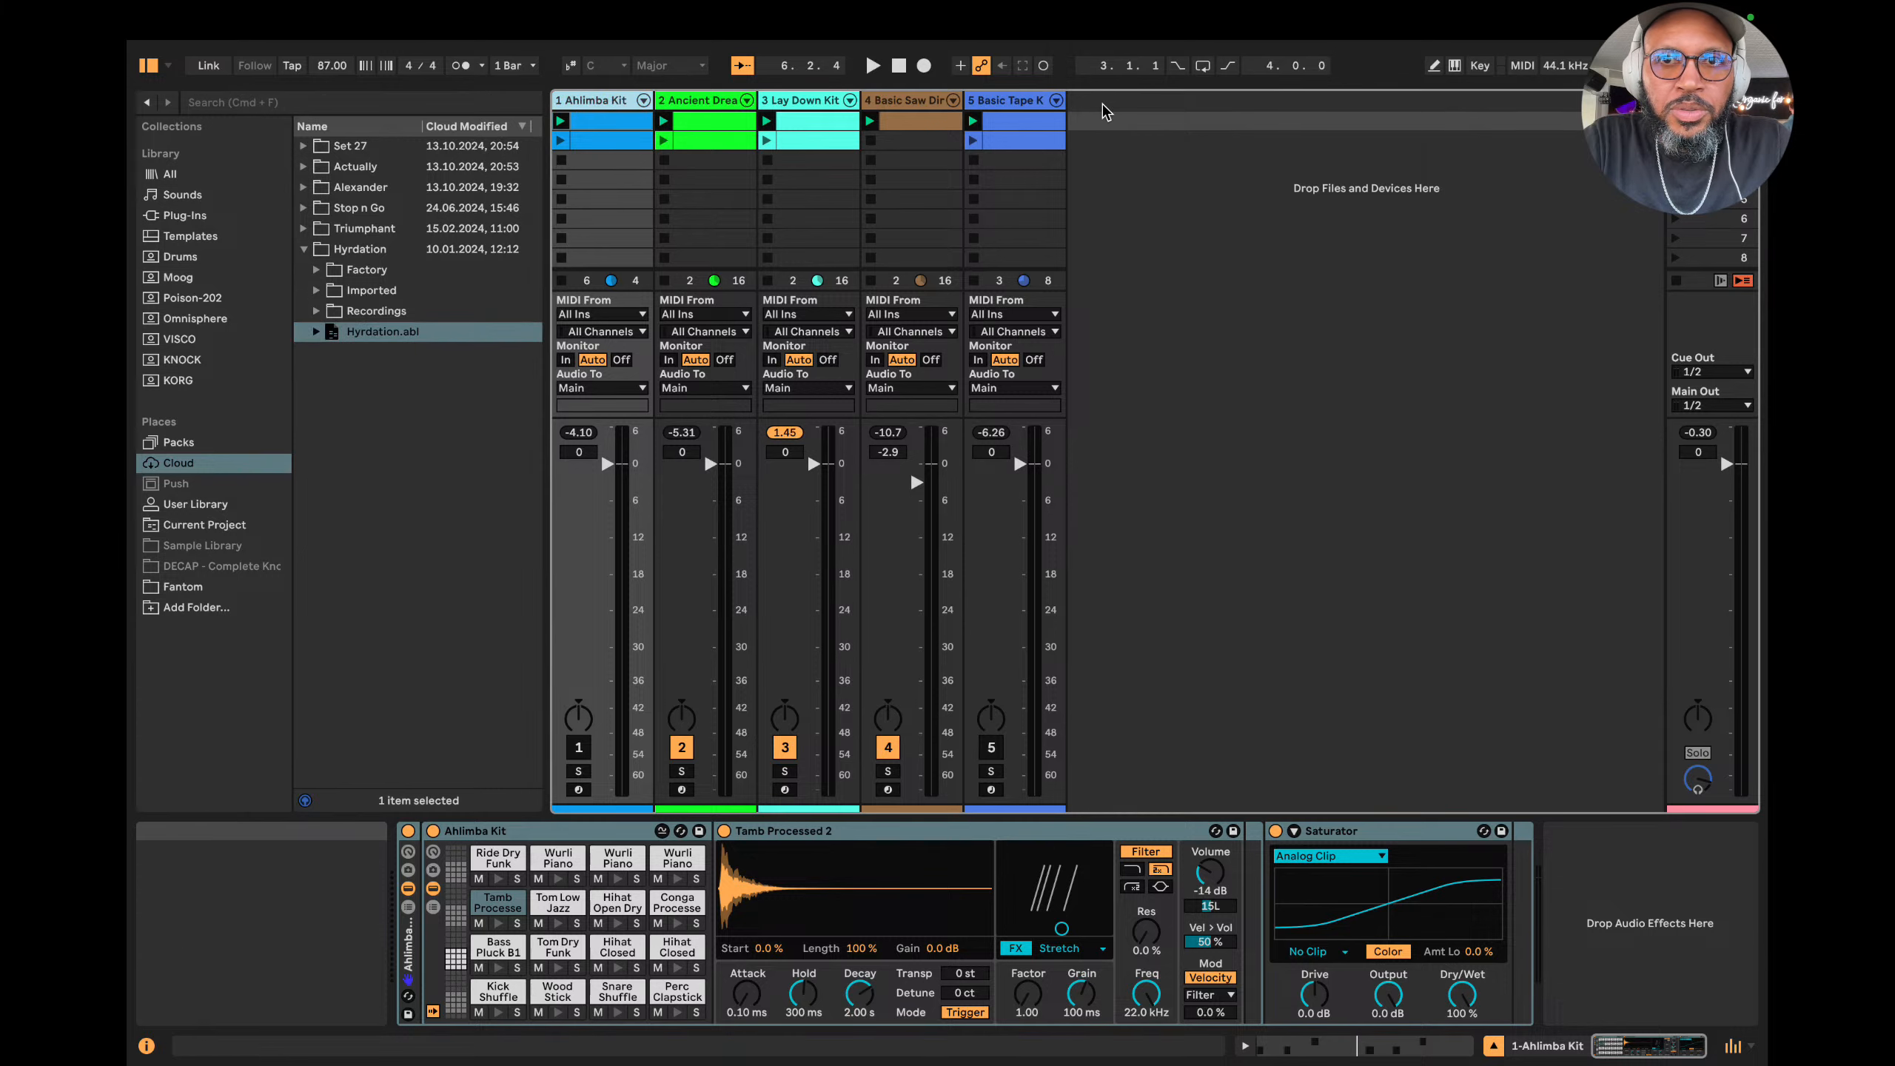
pyautogui.rightClick(1109, 114)
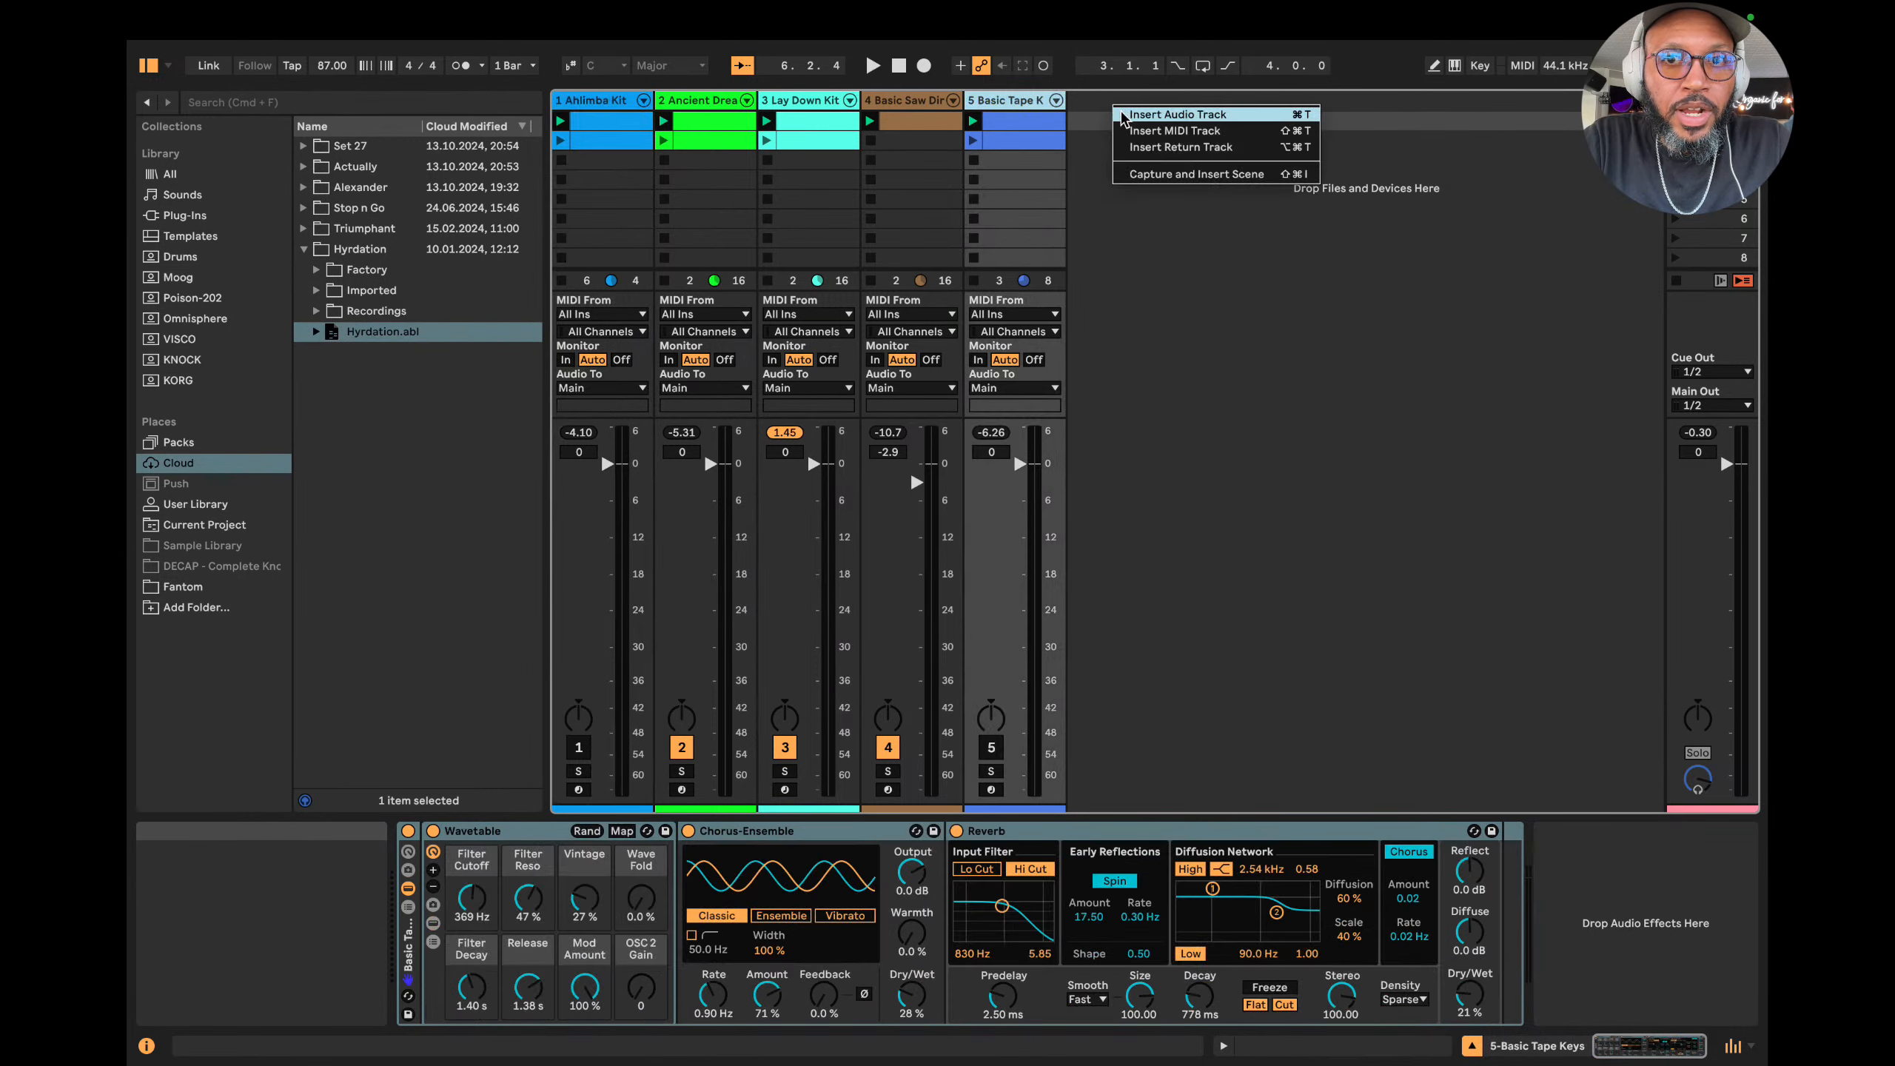
pyautogui.click(1167, 134)
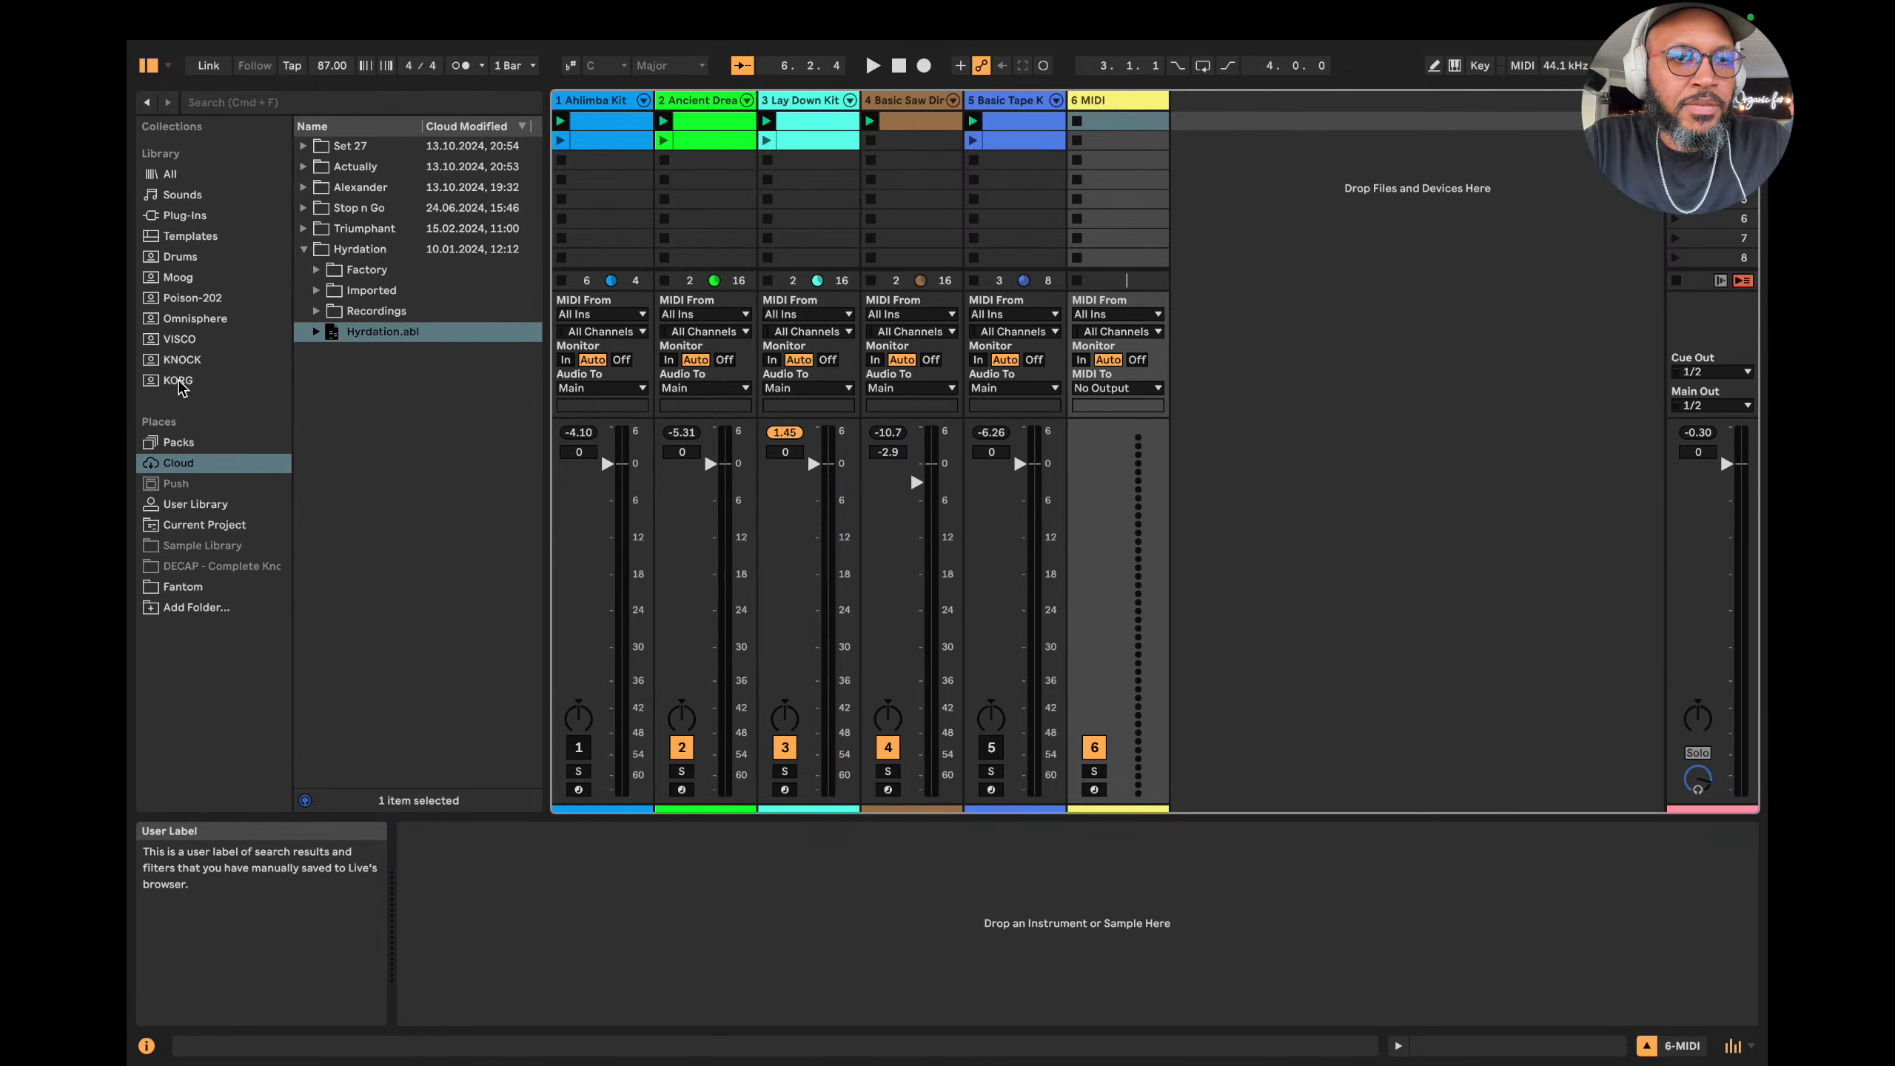
pyautogui.click(187, 258)
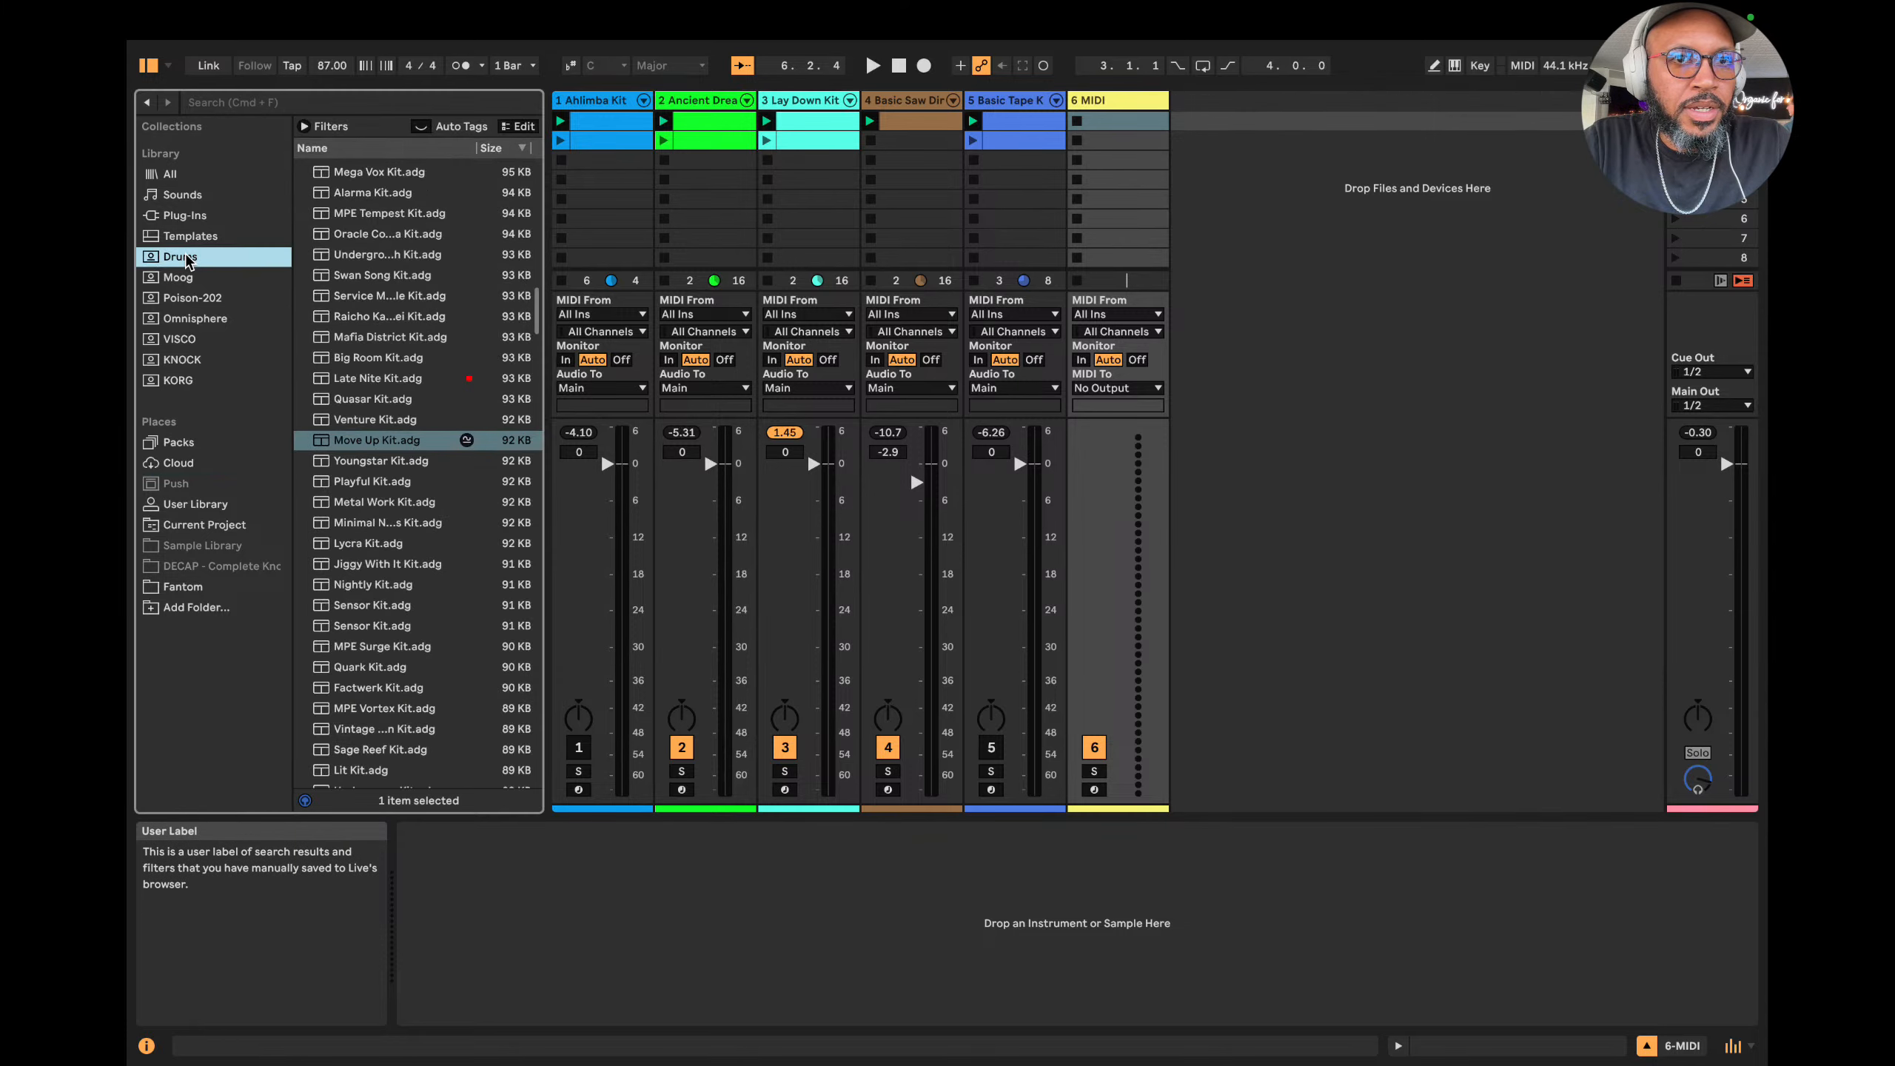
pyautogui.click(381, 413)
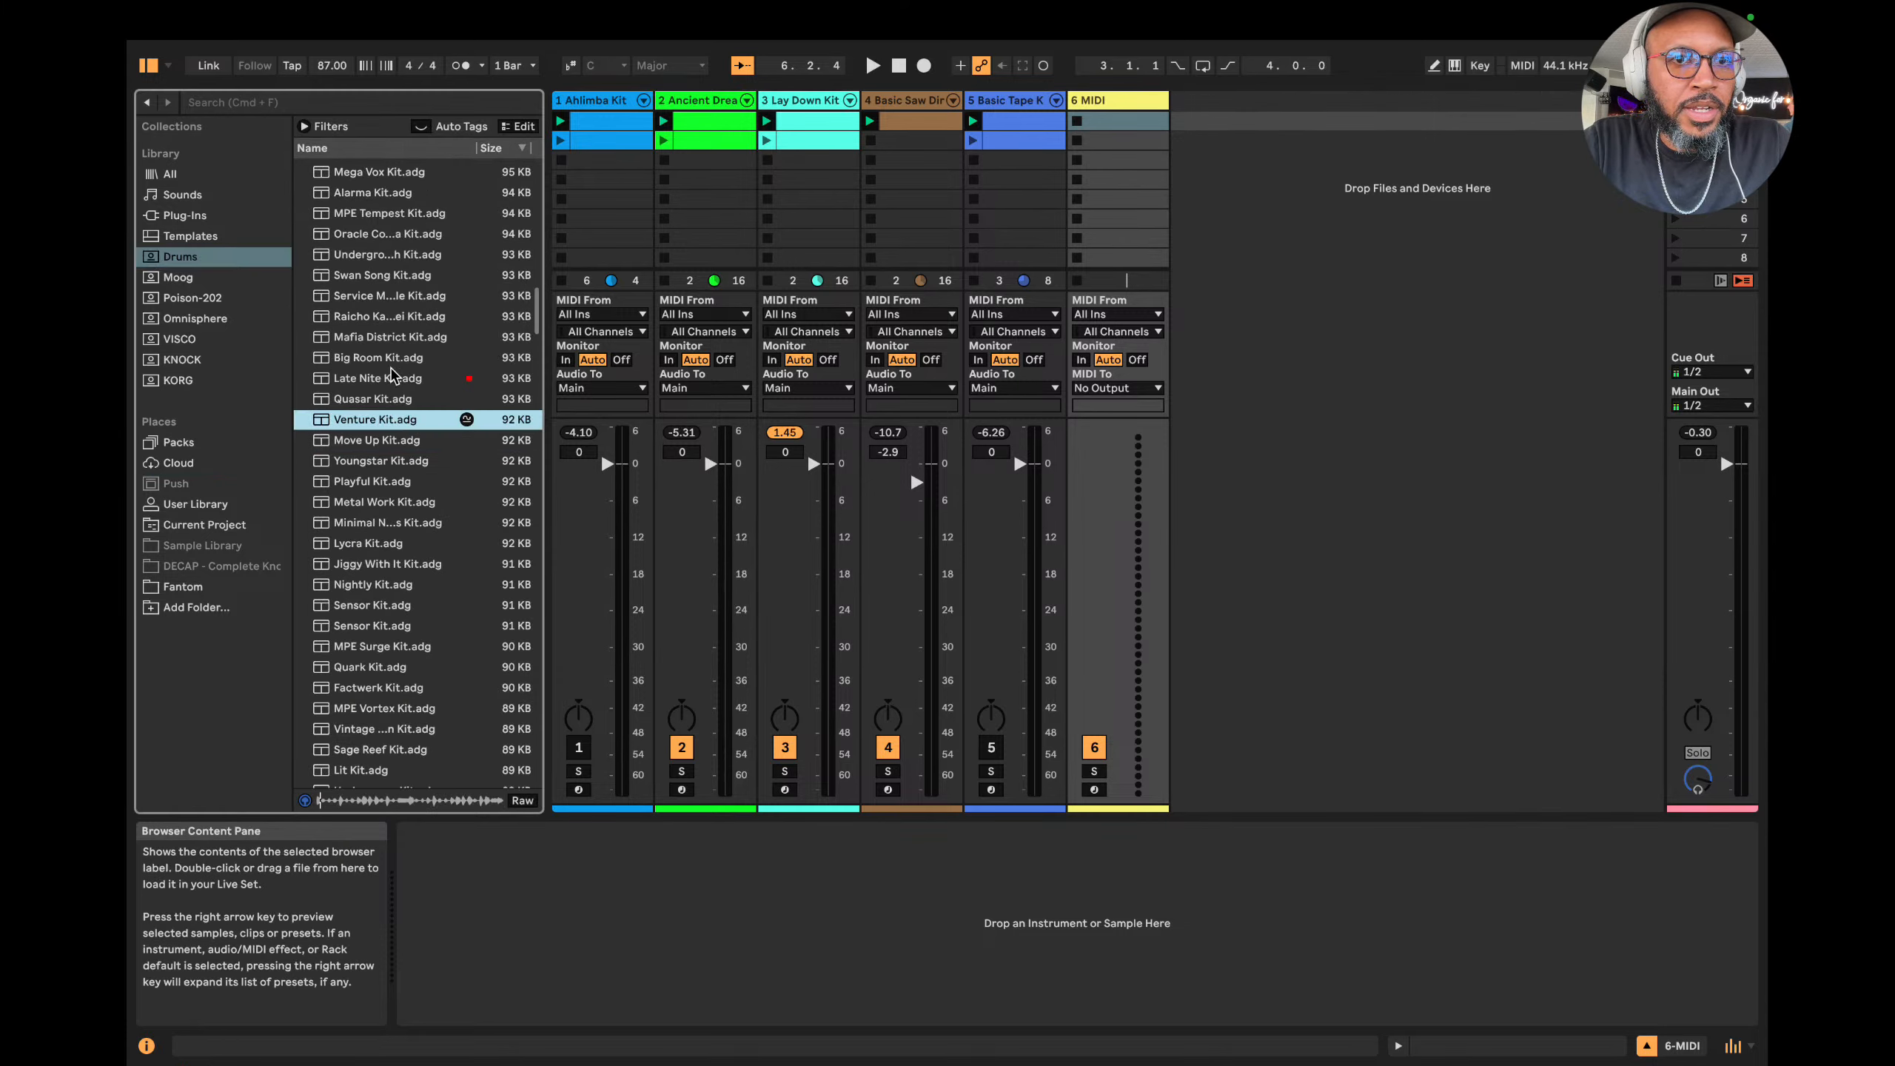
pyautogui.doubleClick(375, 422)
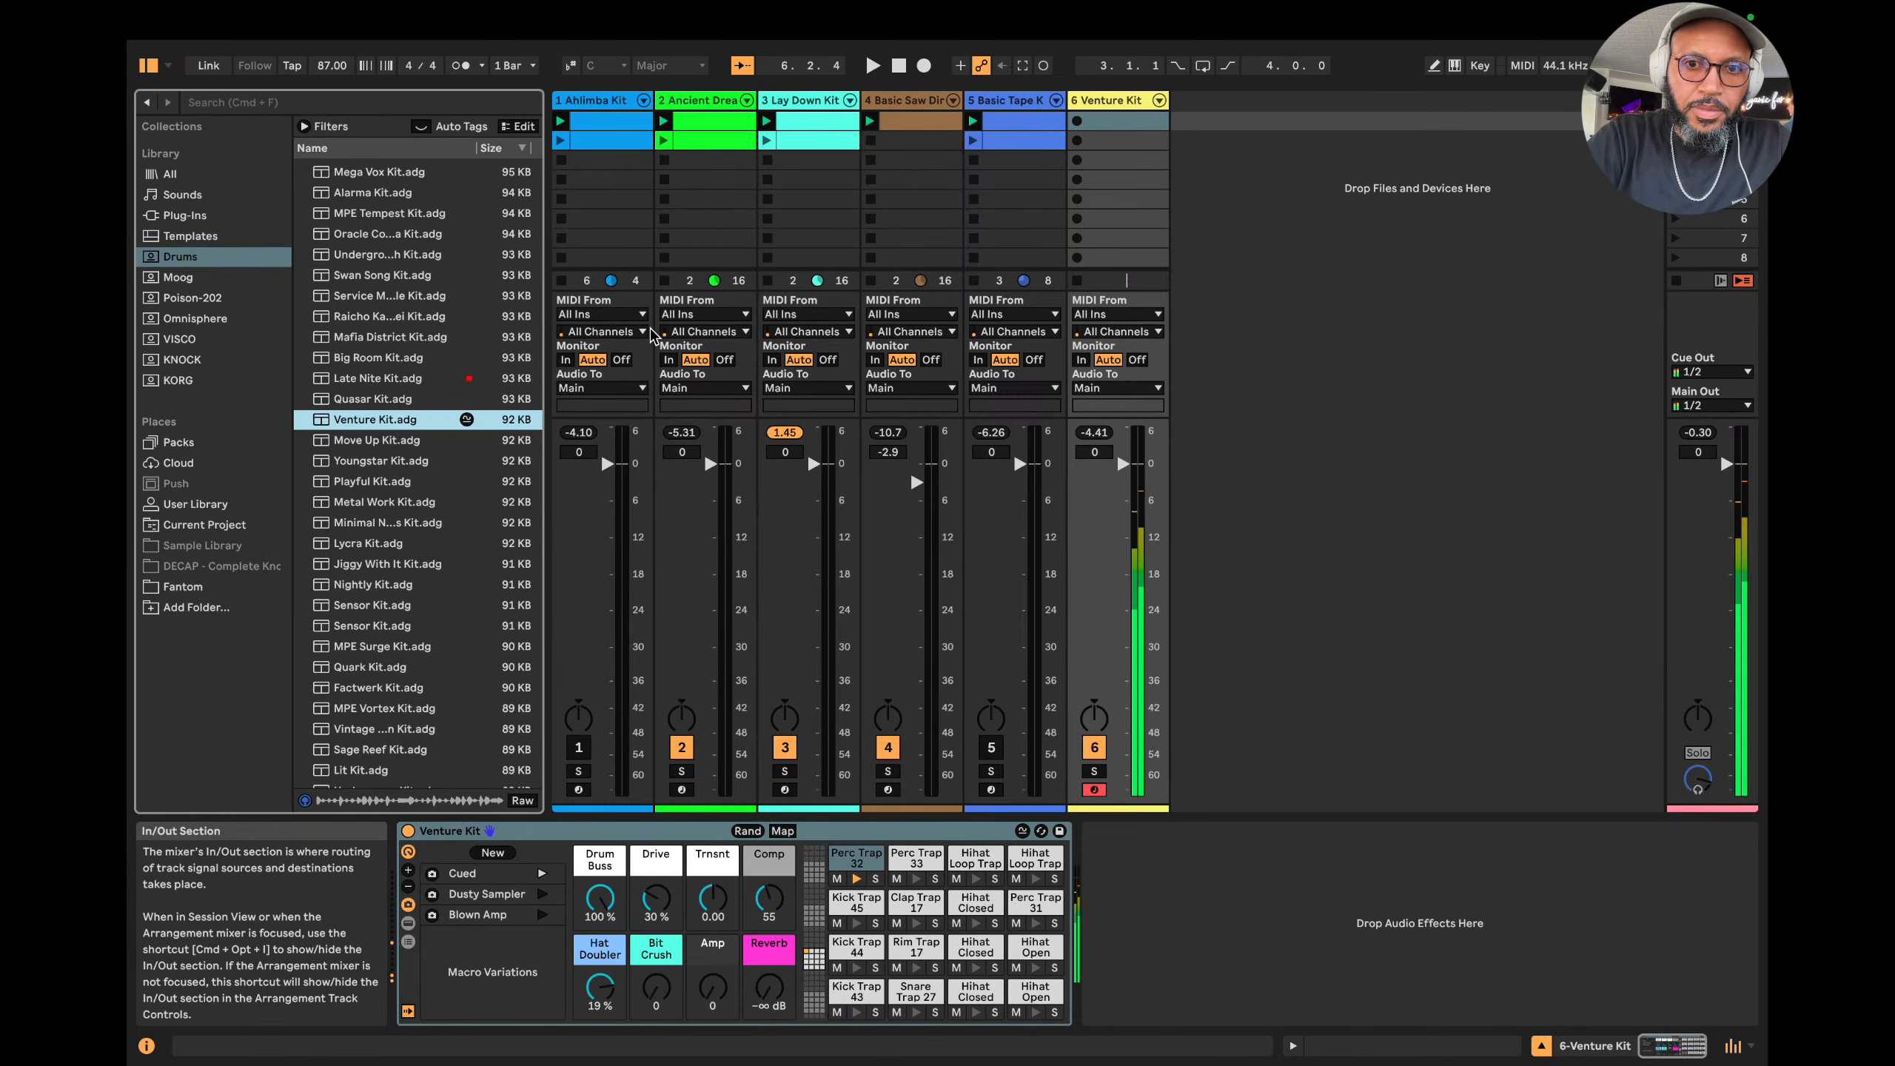
# Start playback, record a drum clip in the first slot of the Venture Kit track and stop playback.
pyautogui.press('space')
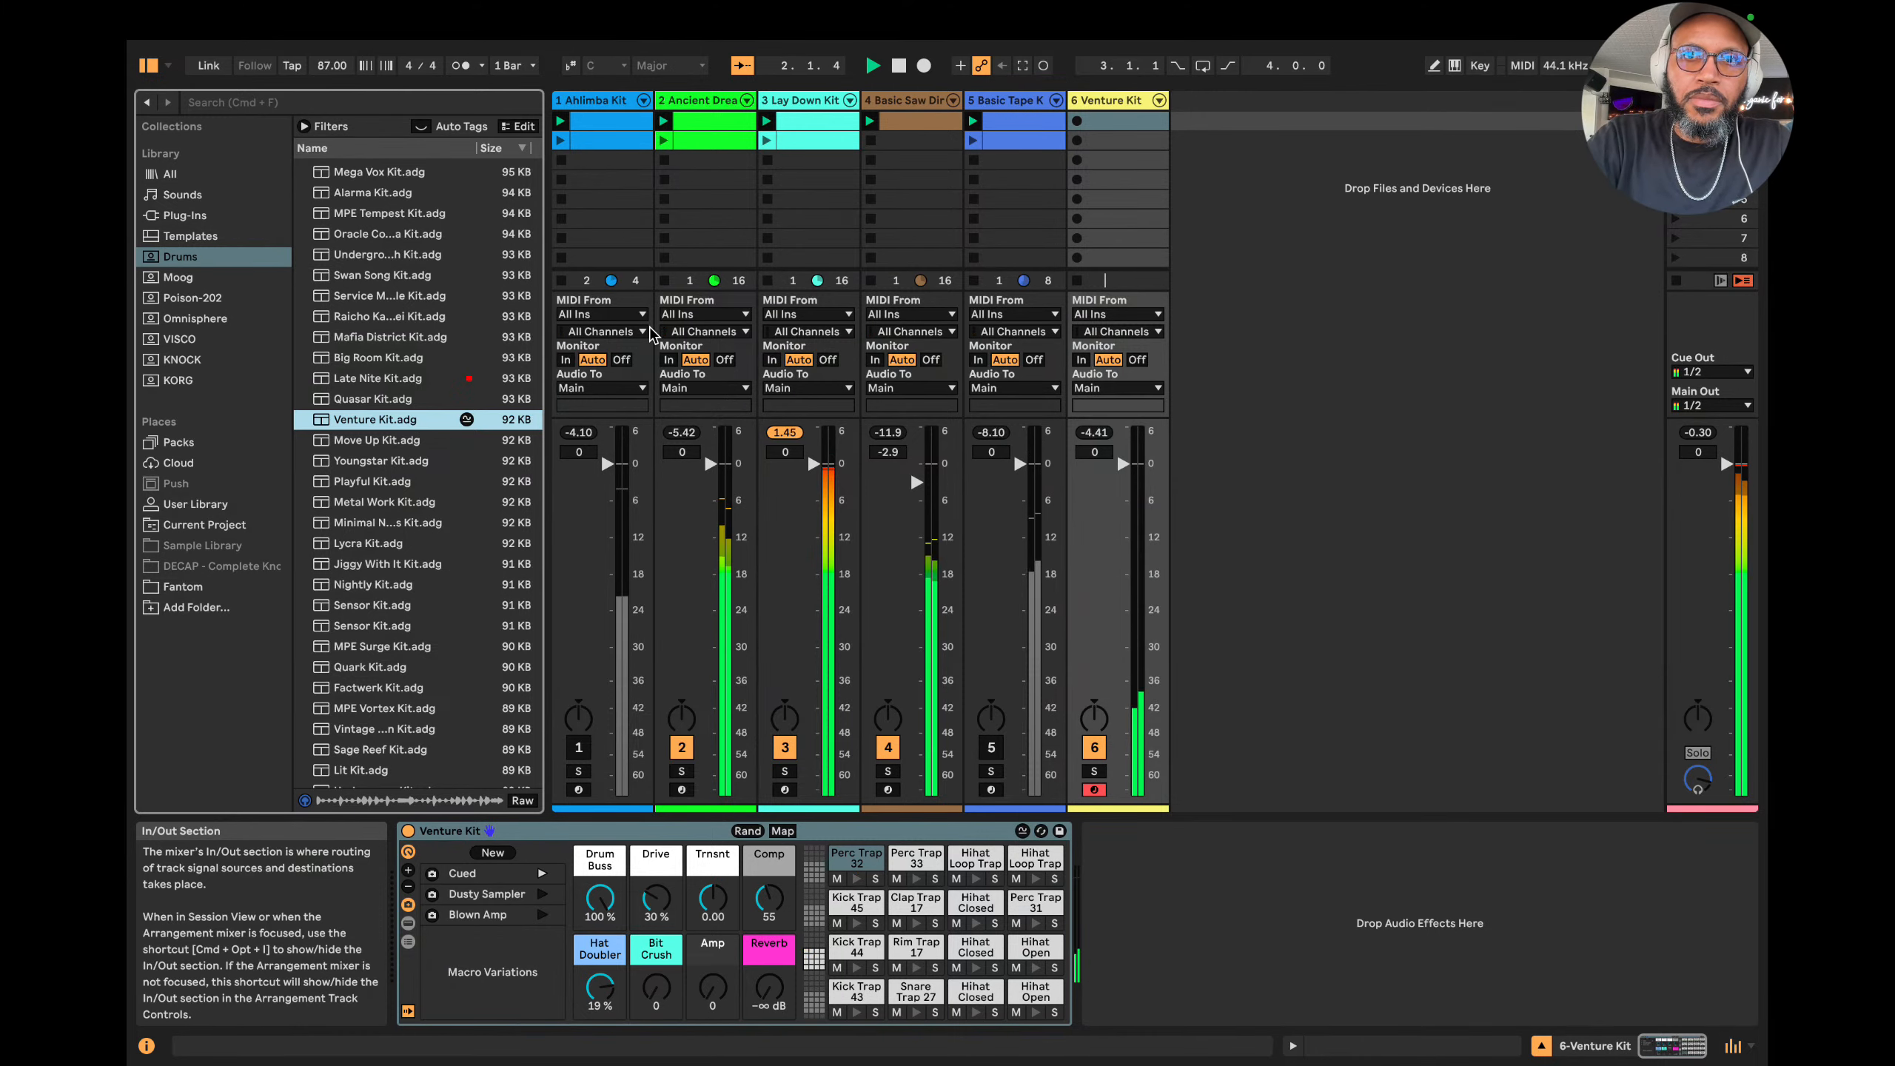
pyautogui.click(1216, 141)
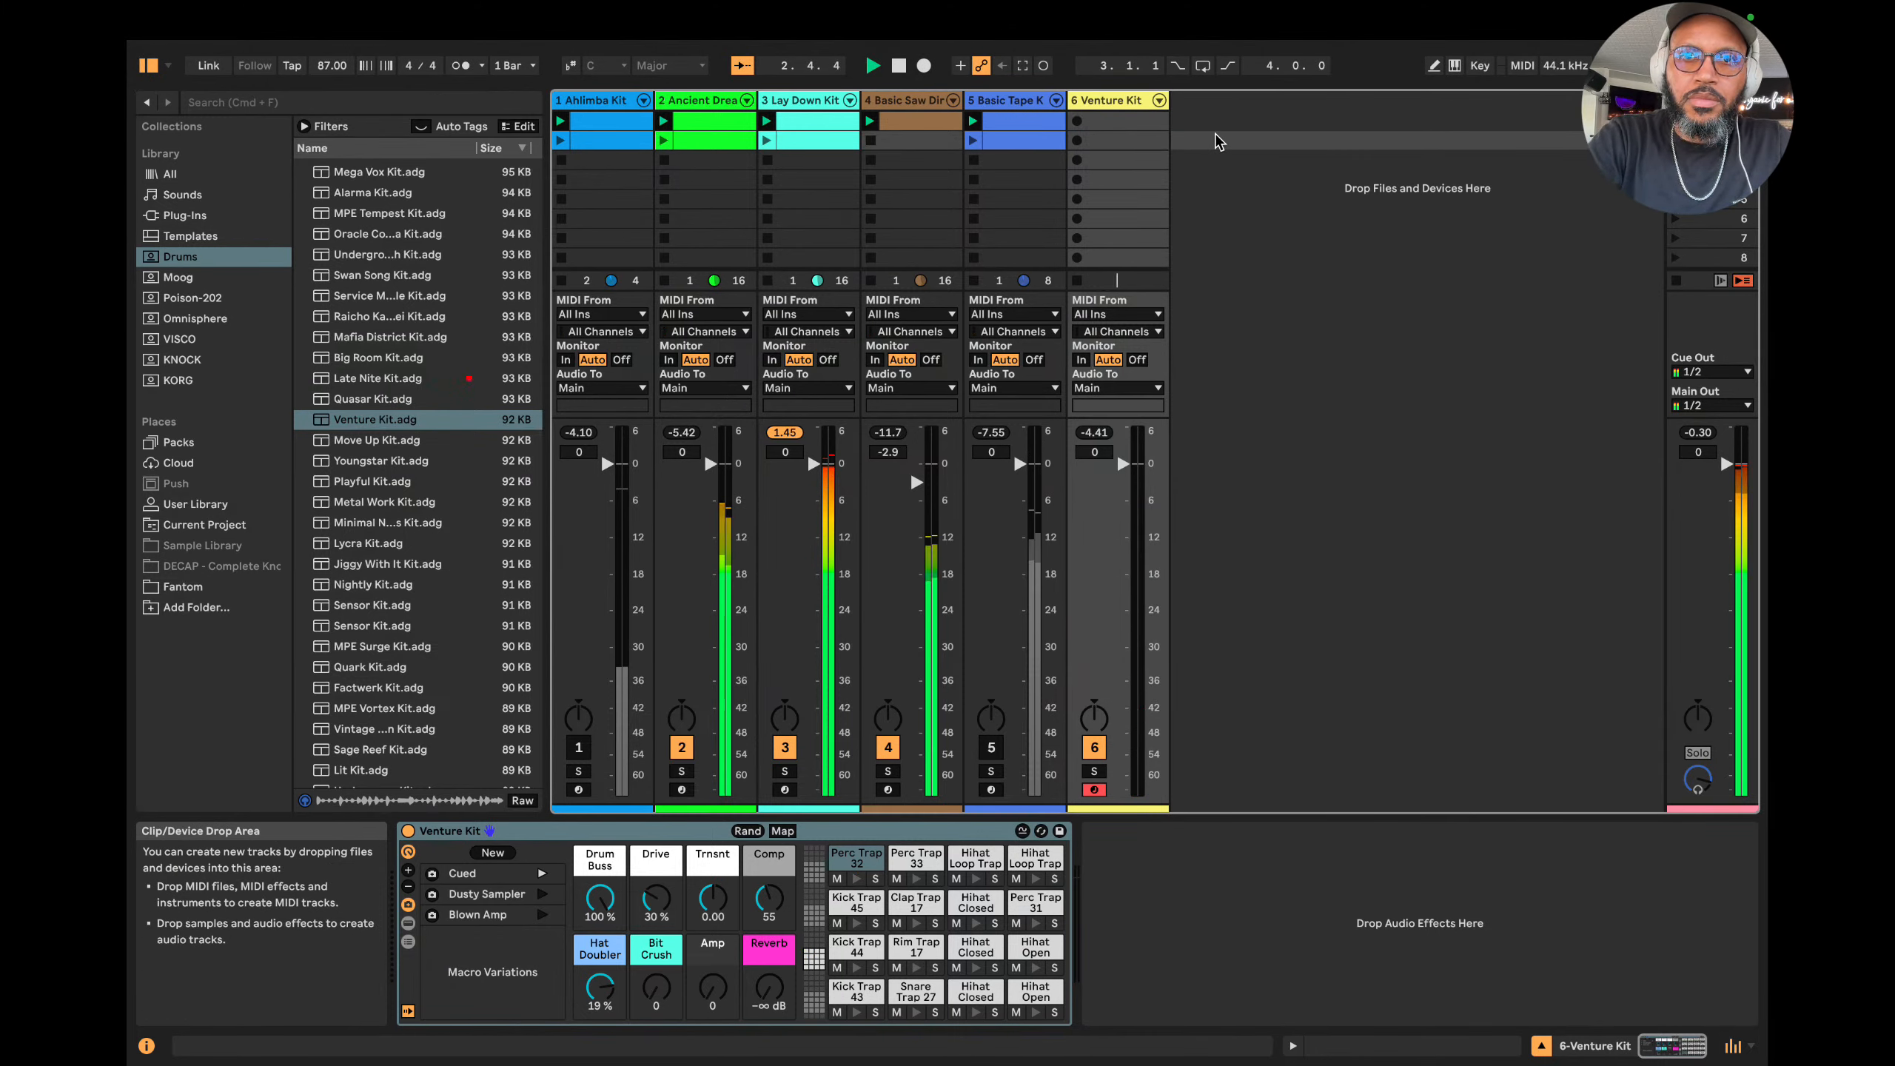
pyautogui.click(1078, 122)
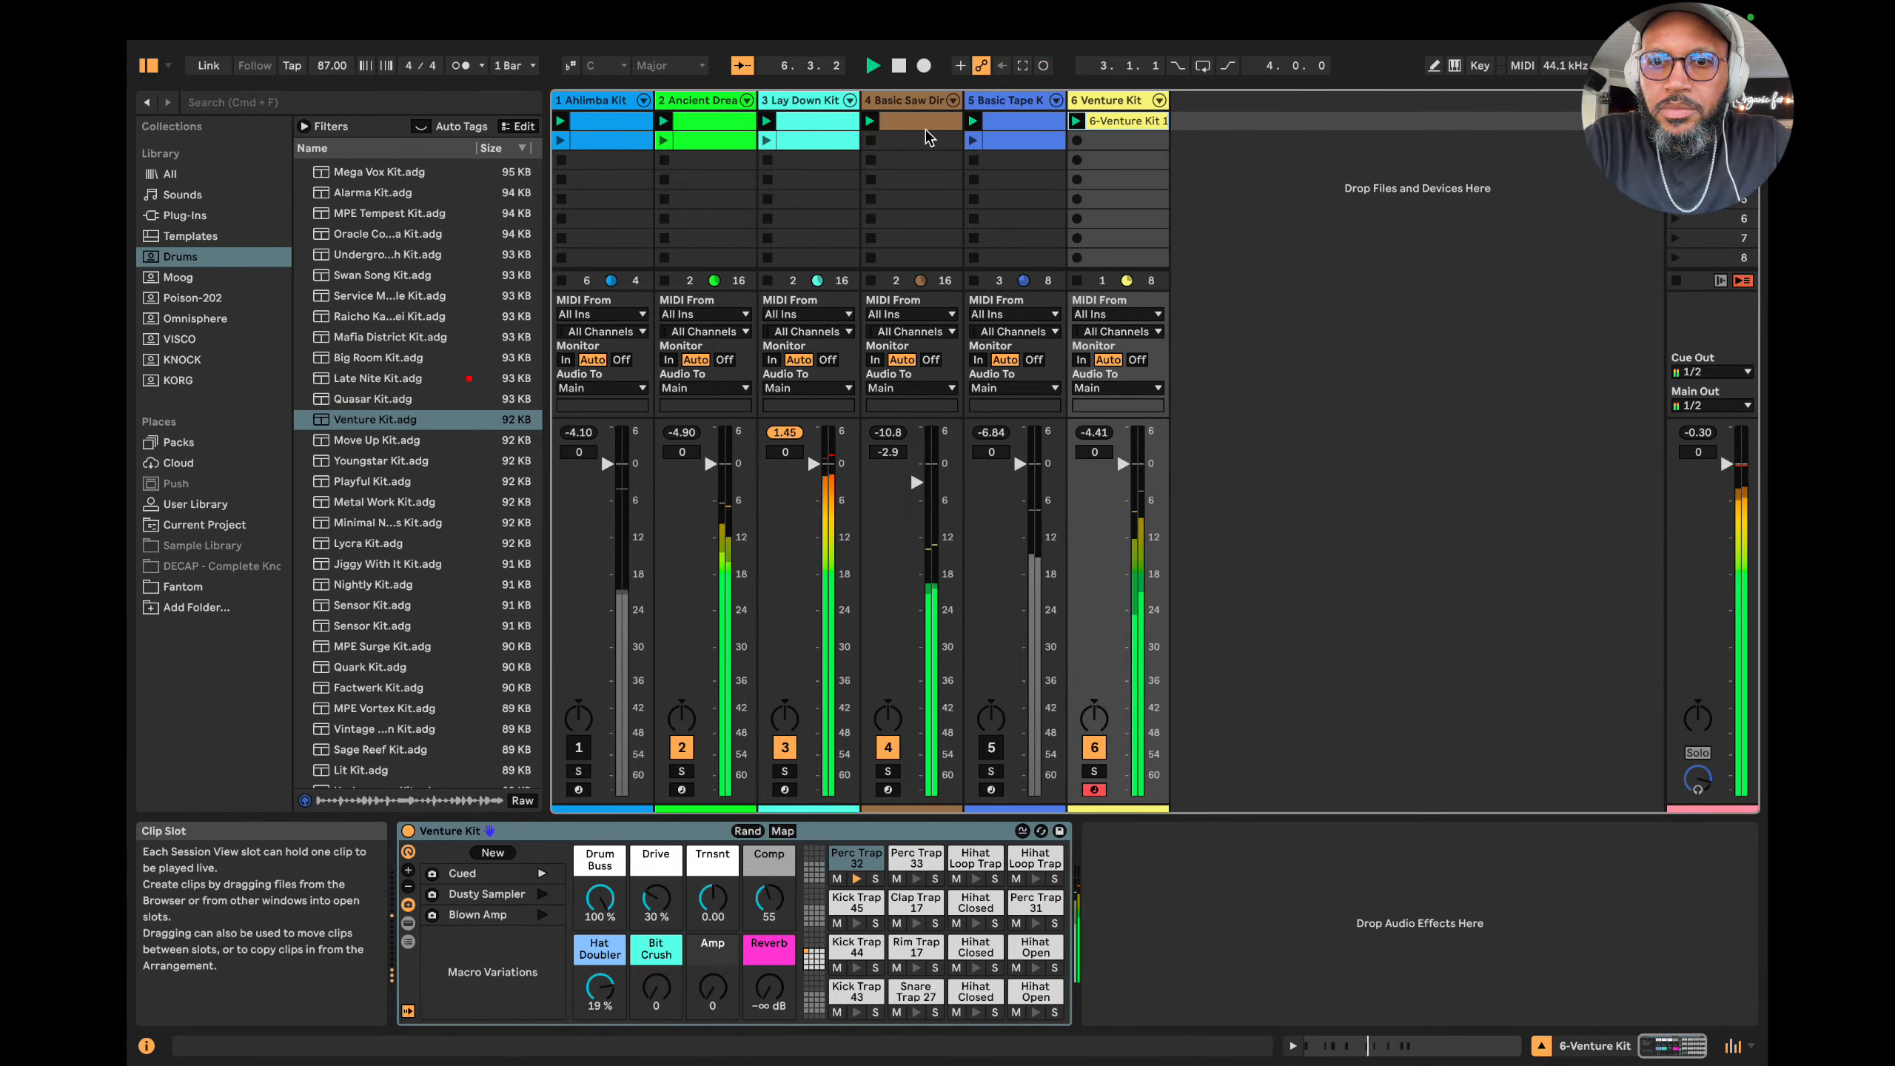
pyautogui.click(899, 67)
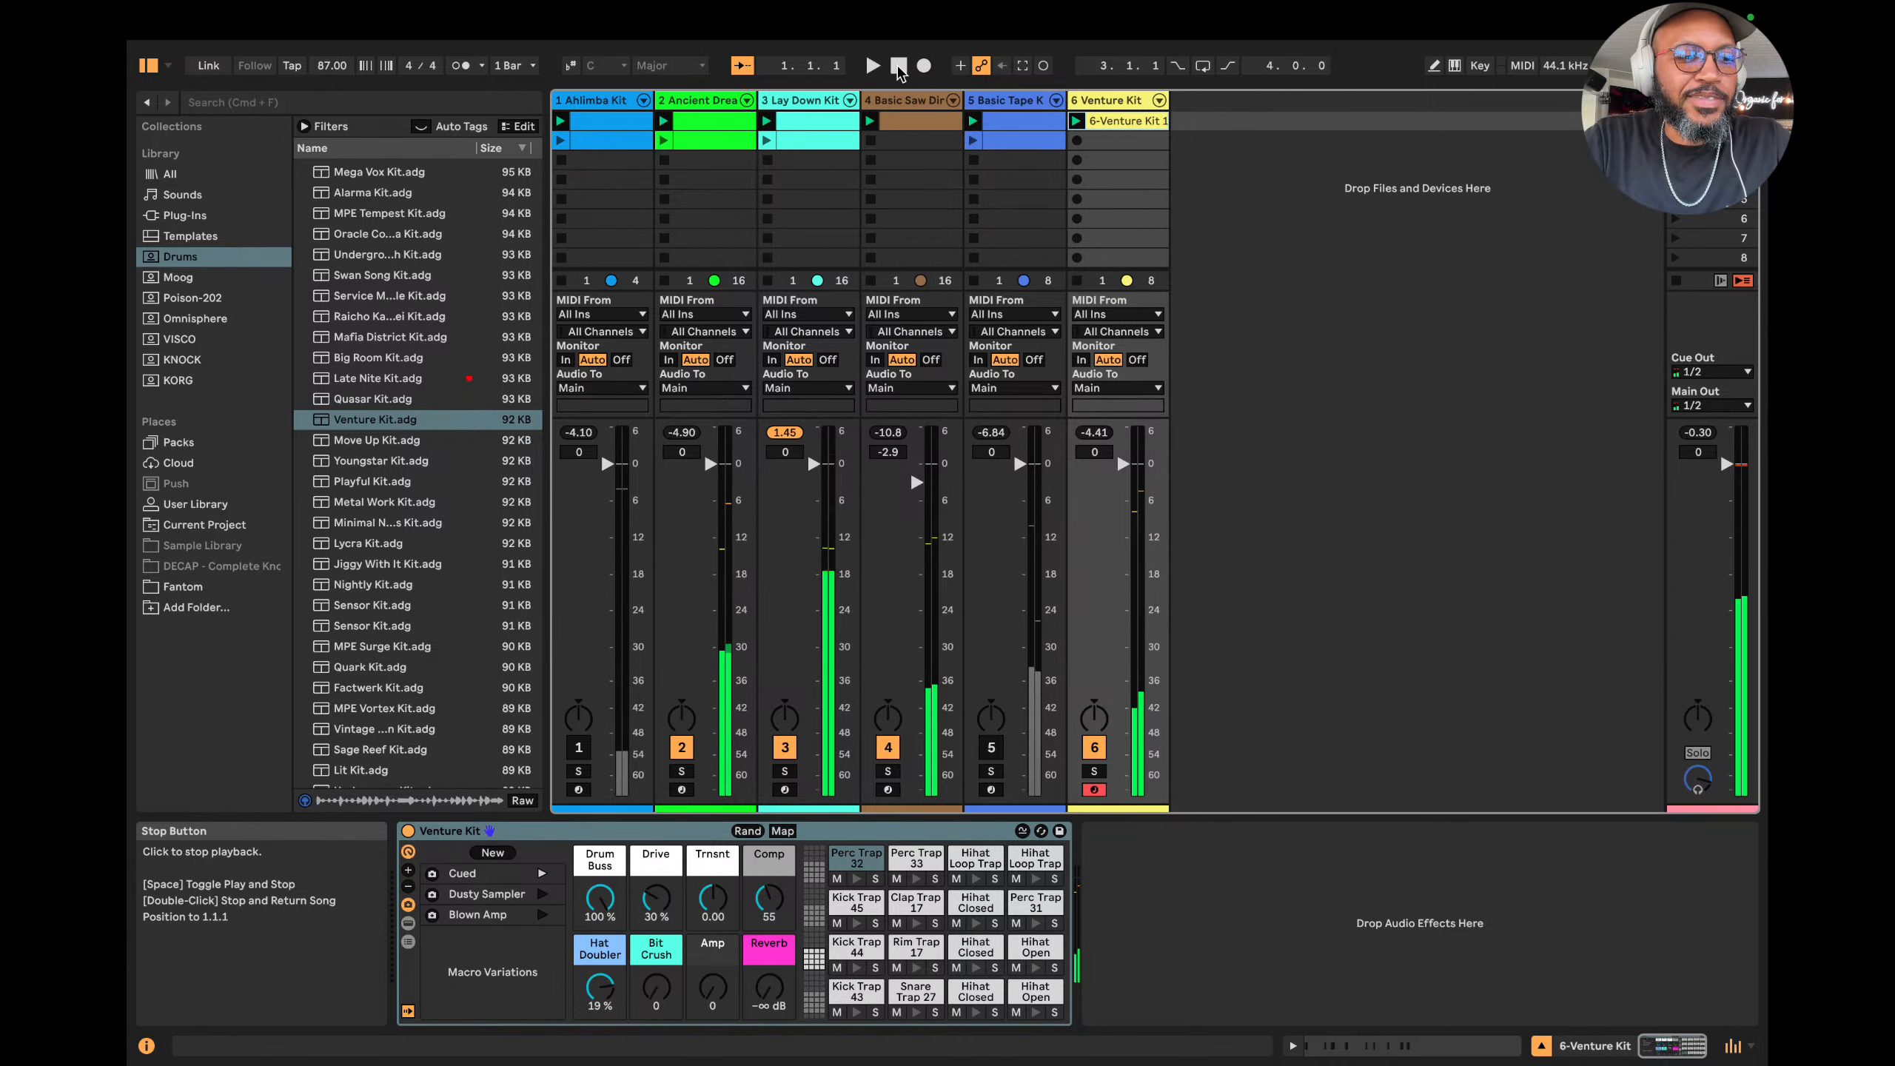
pyautogui.moveTo(388, 7)
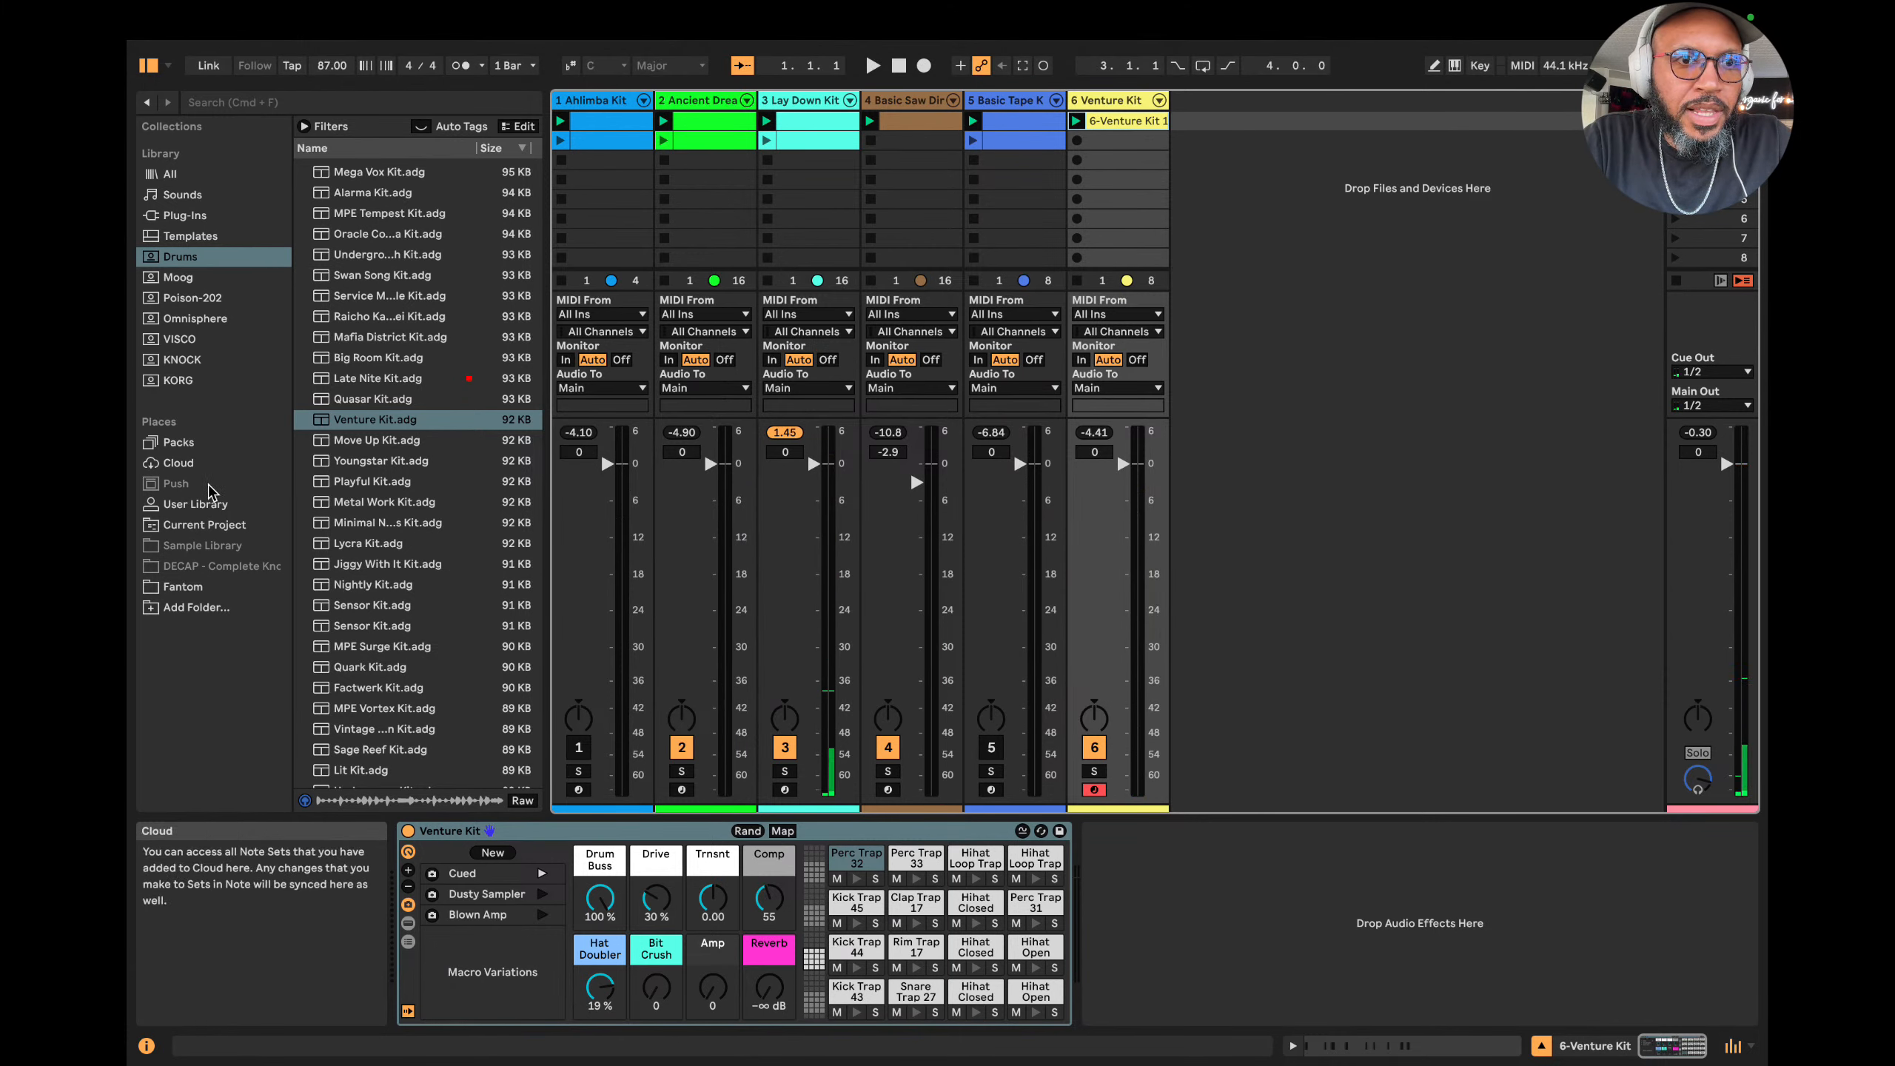
pyautogui.click(247, 19)
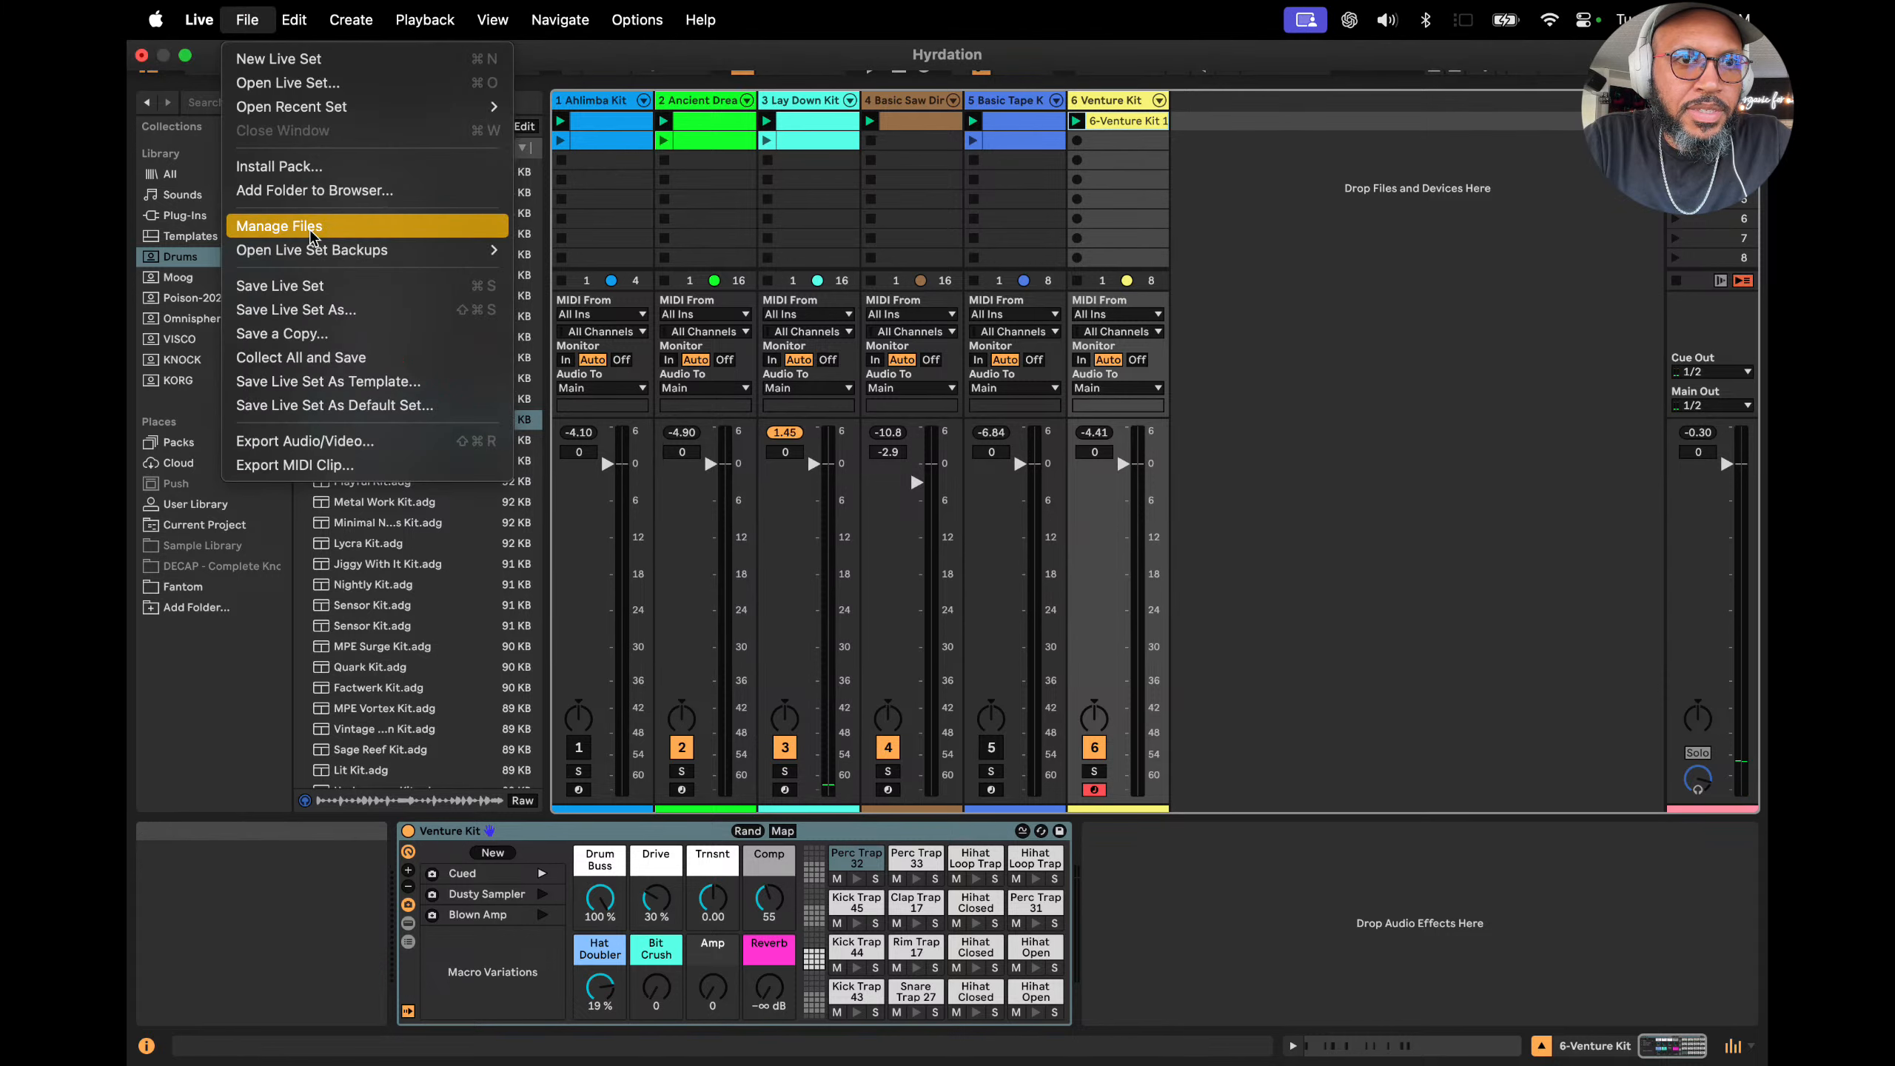
pyautogui.click(310, 305)
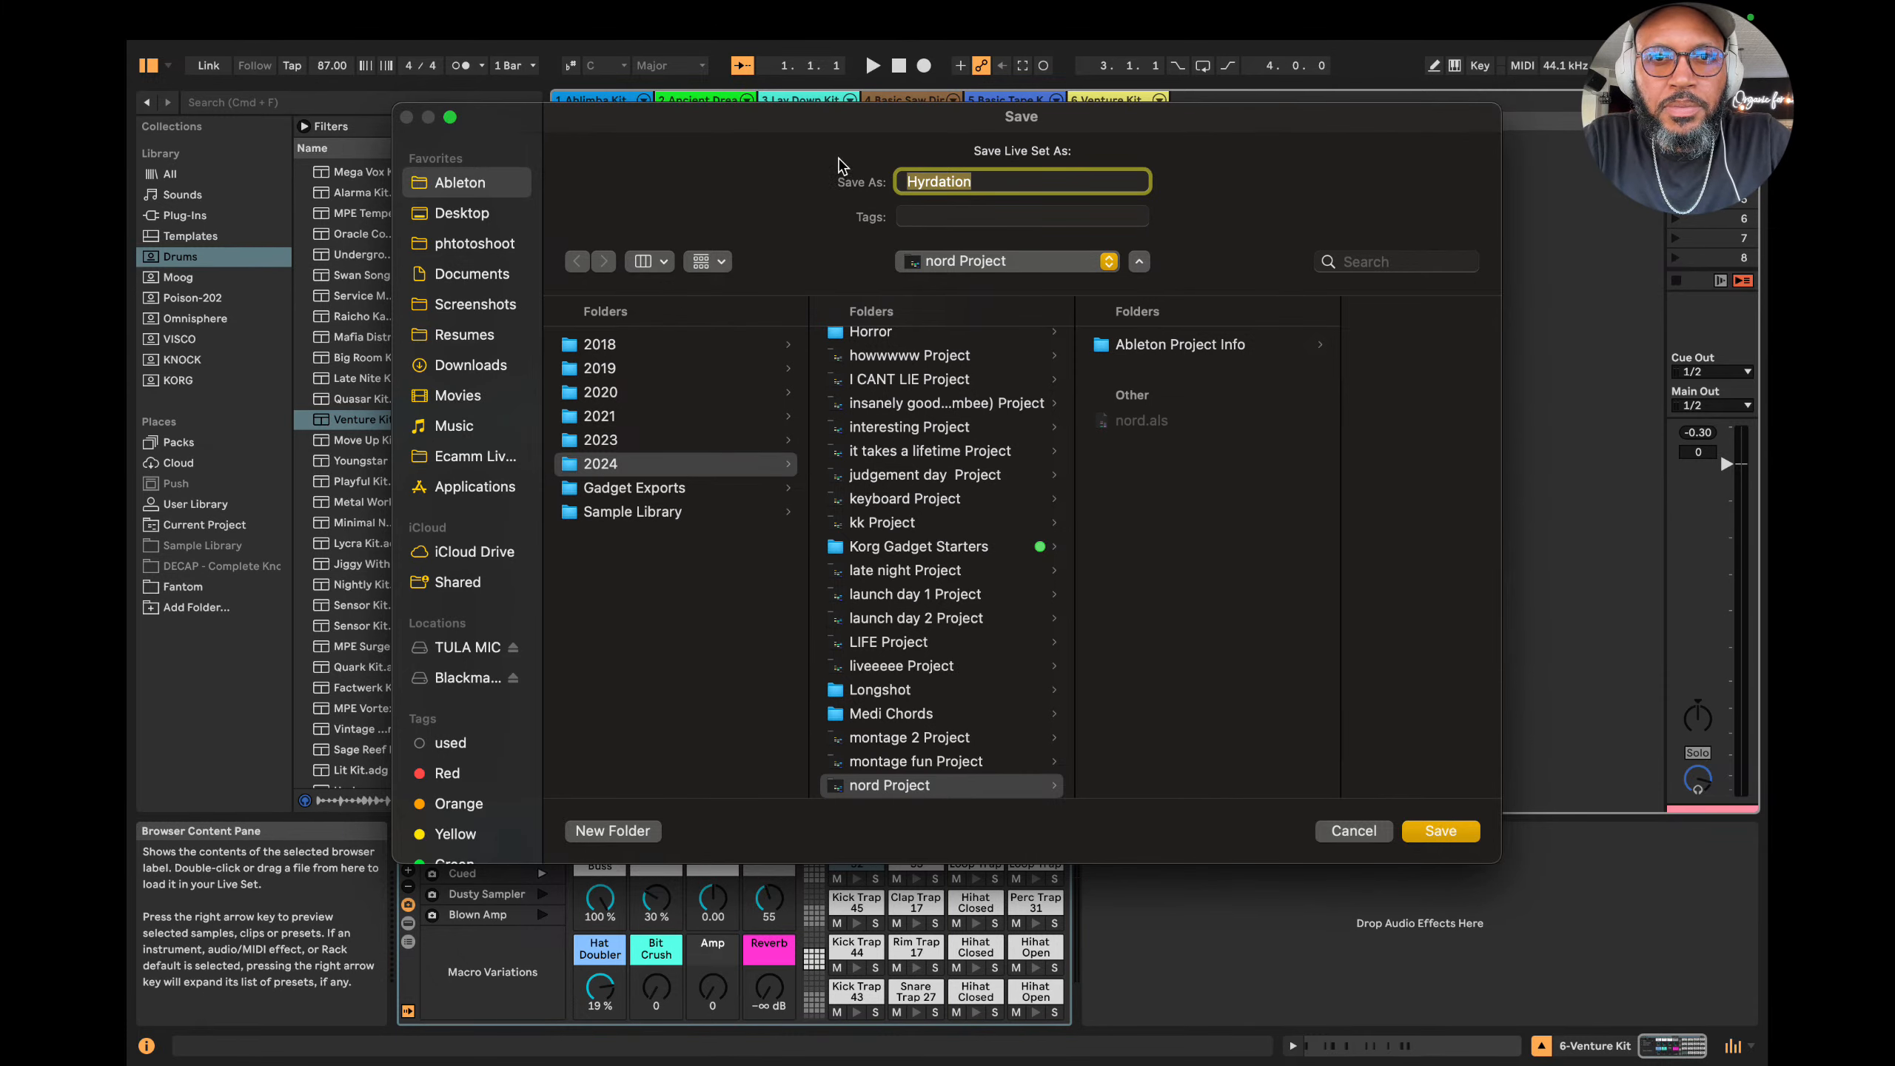
pyautogui.moveTo(929, 128); pyautogui.dragTo(670, 69)
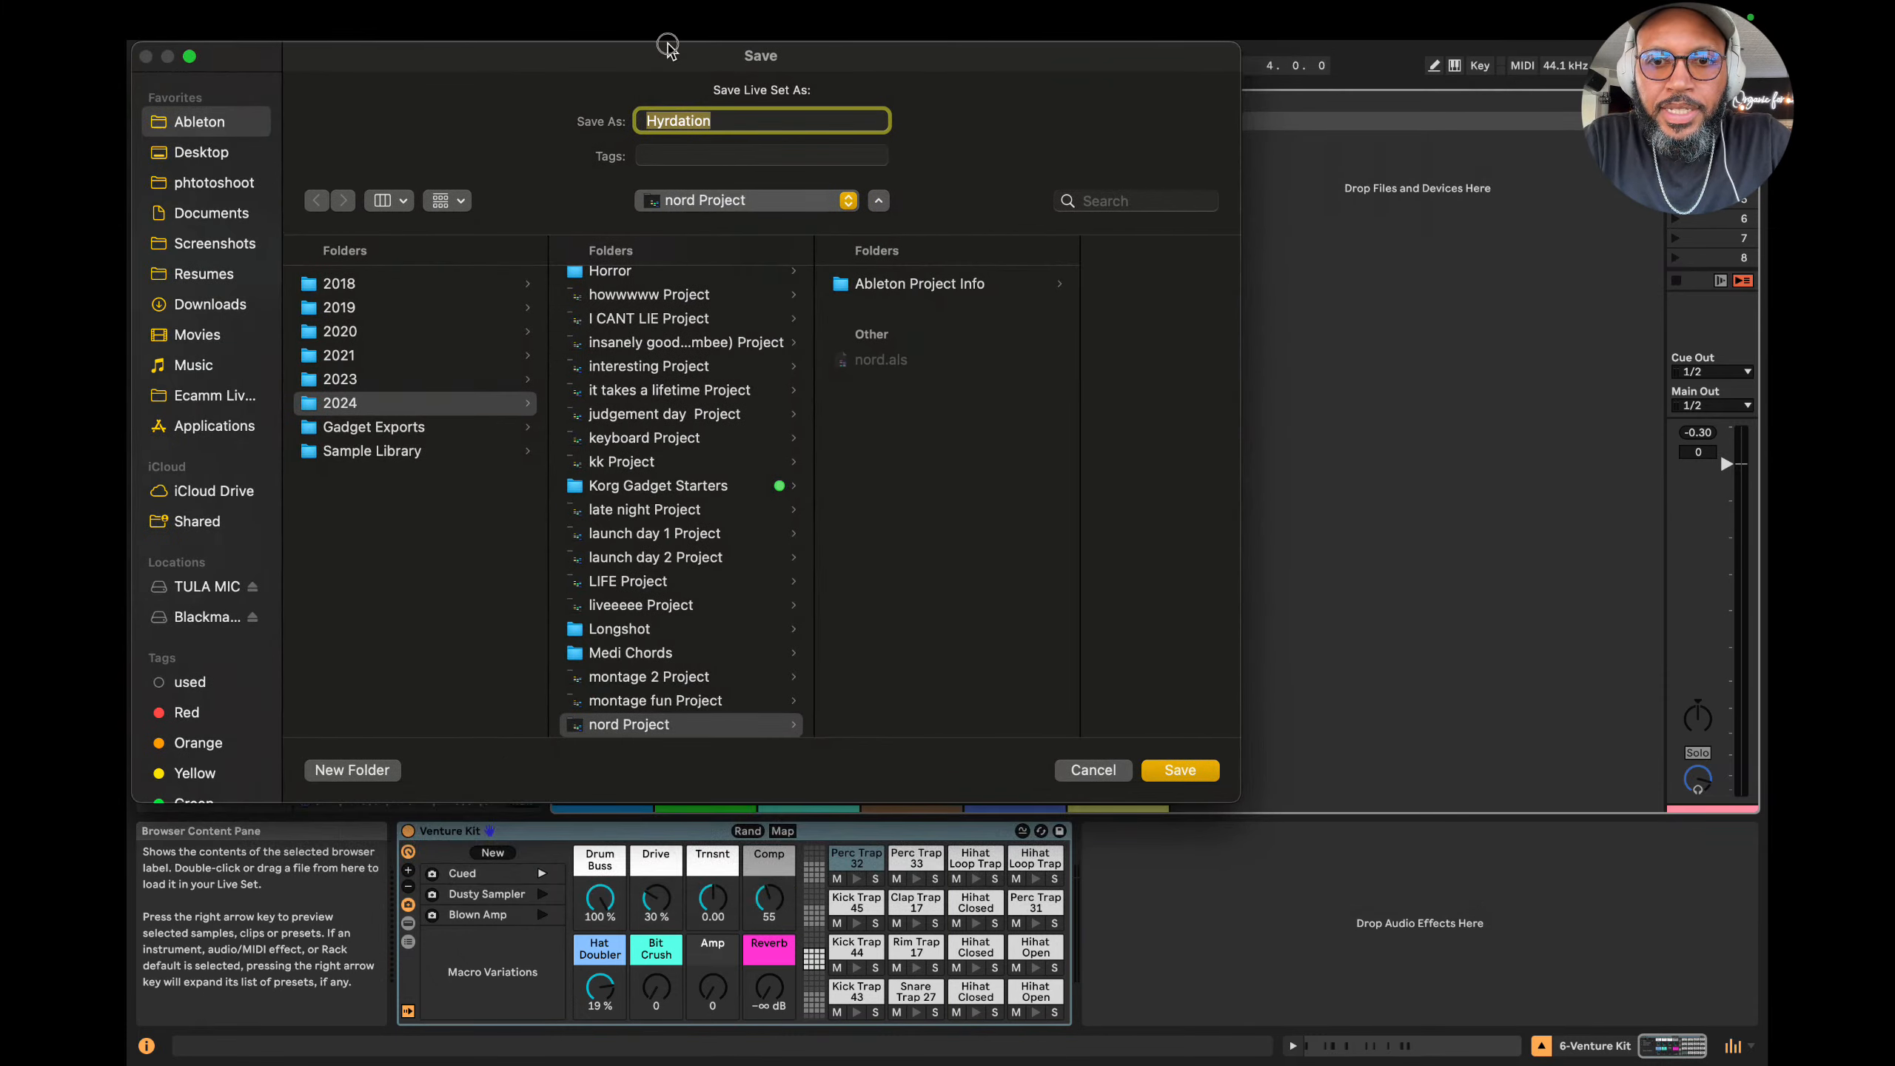
pyautogui.click(1095, 774)
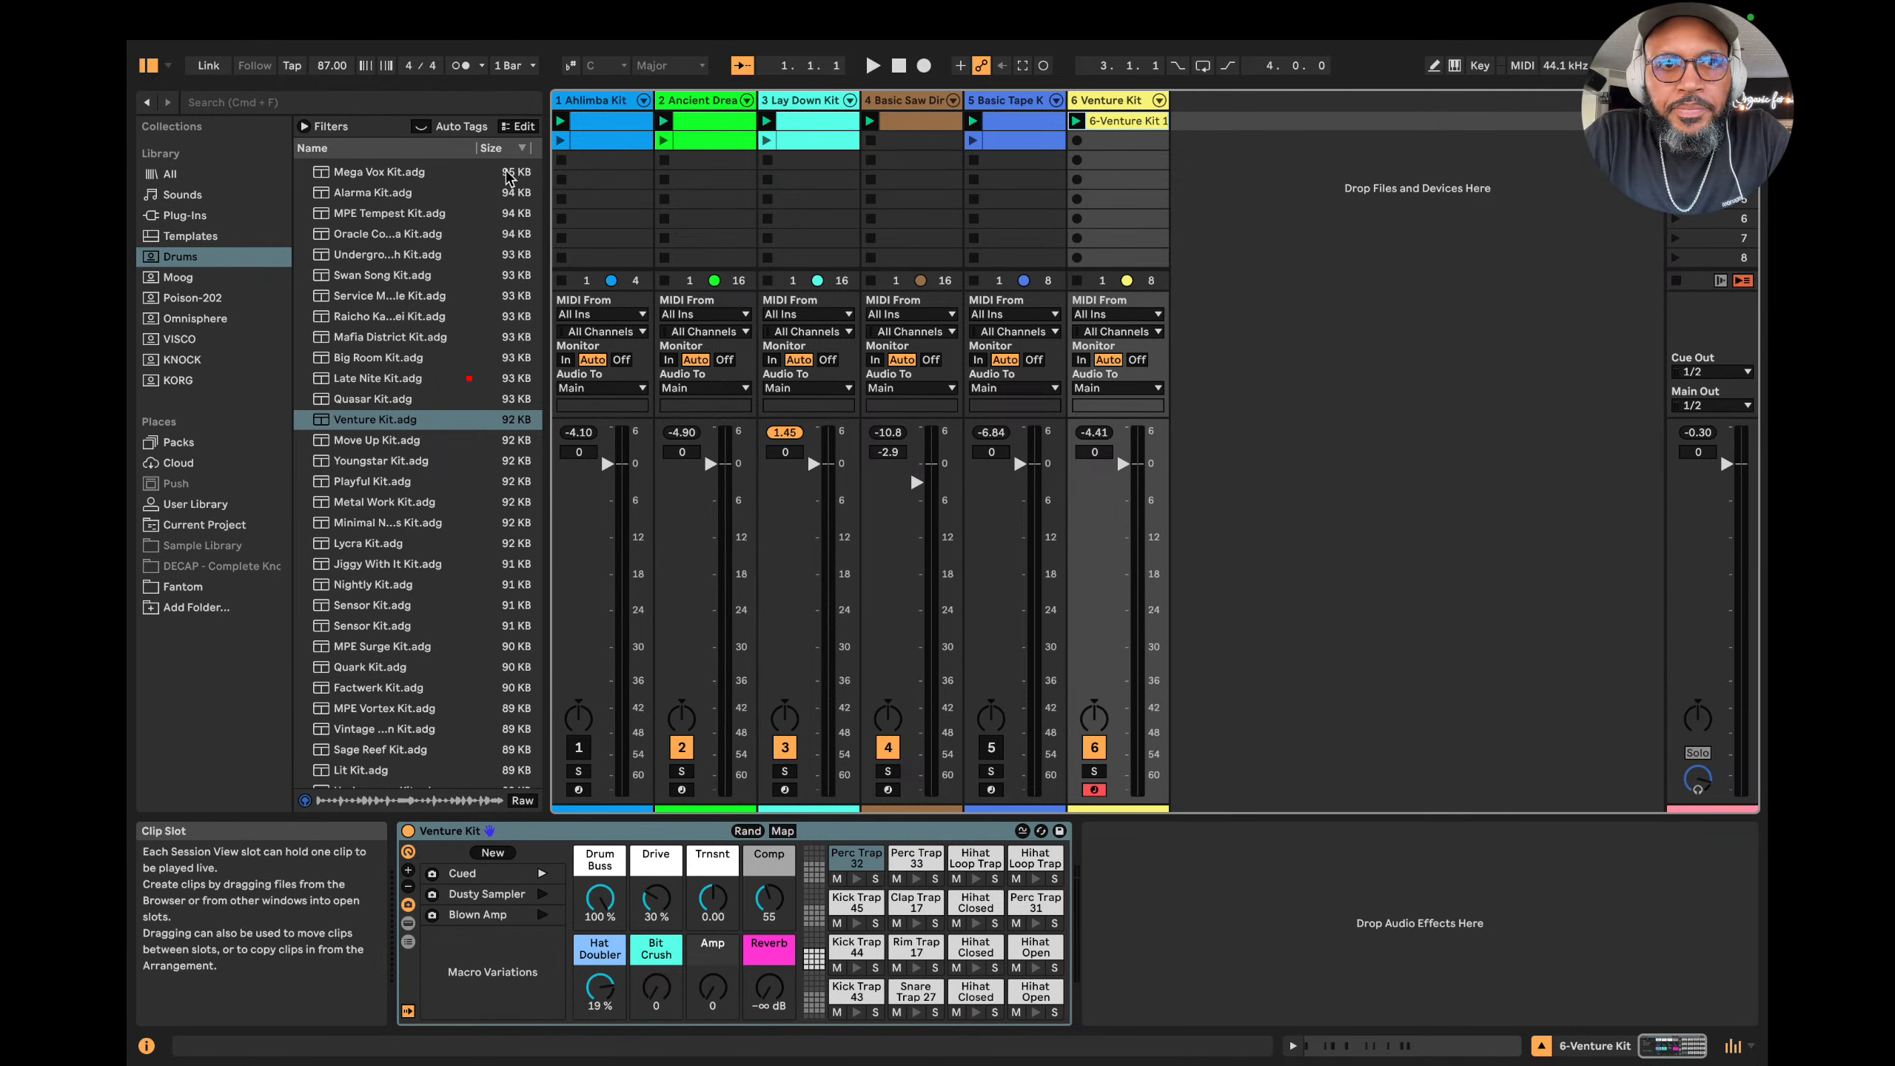
# Open the Triumphant set from the Cloud folder, discarding the changes to Hyrdation, and start its playback.
pyautogui.click(186, 462)
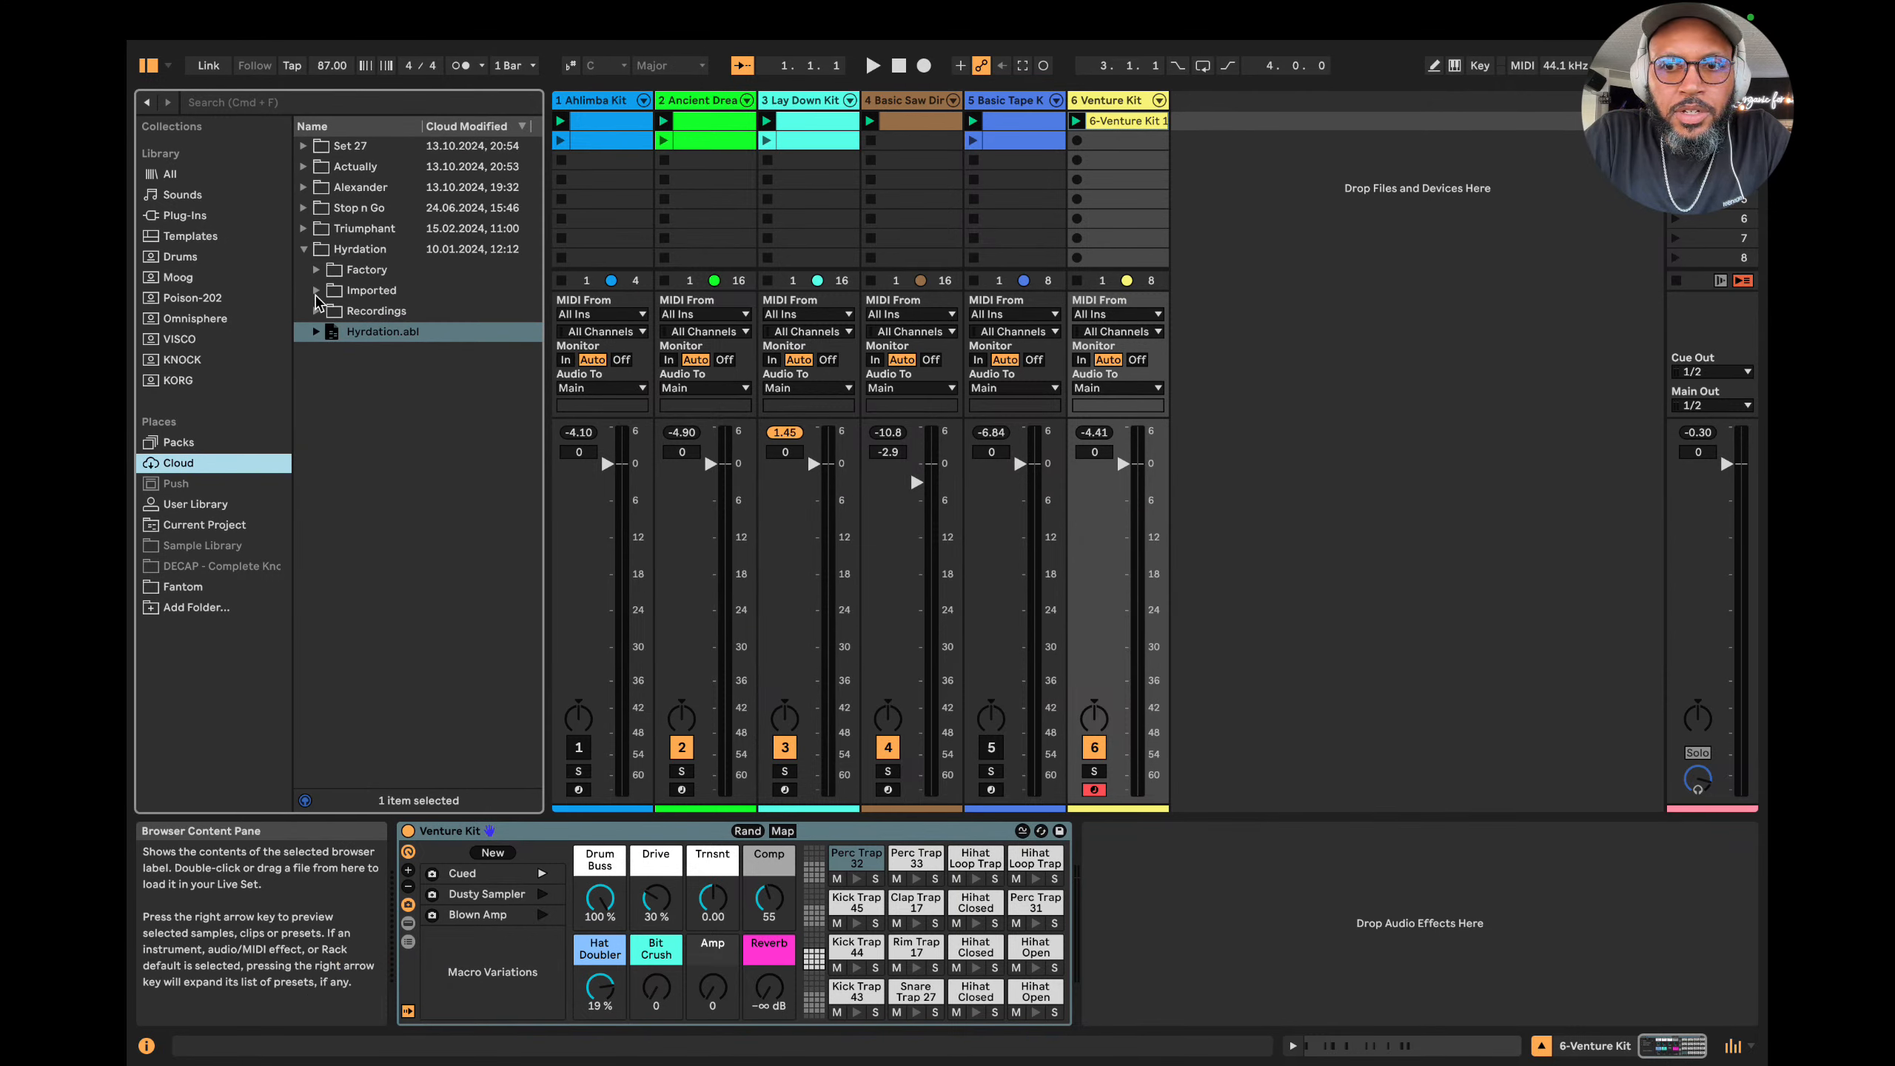
pyautogui.click(303, 251)
pyautogui.click(304, 230)
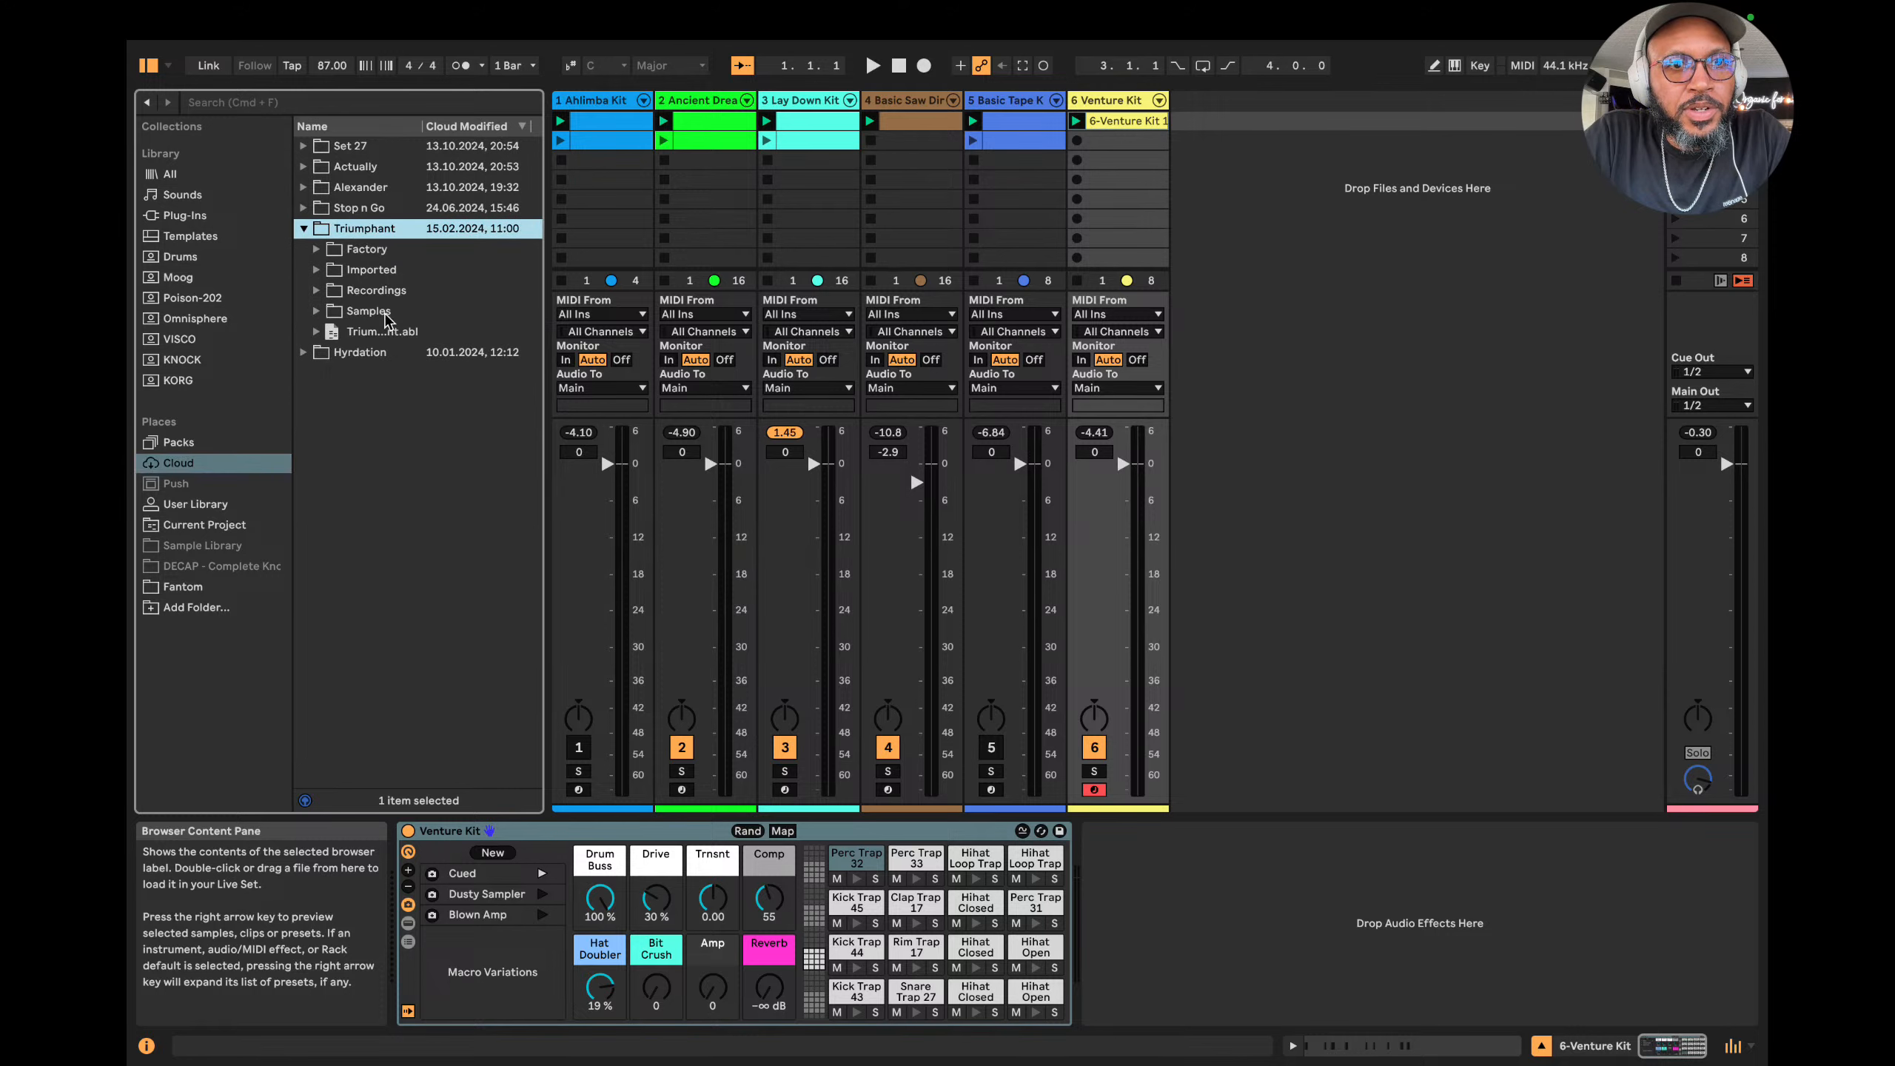
pyautogui.doubleClick(373, 332)
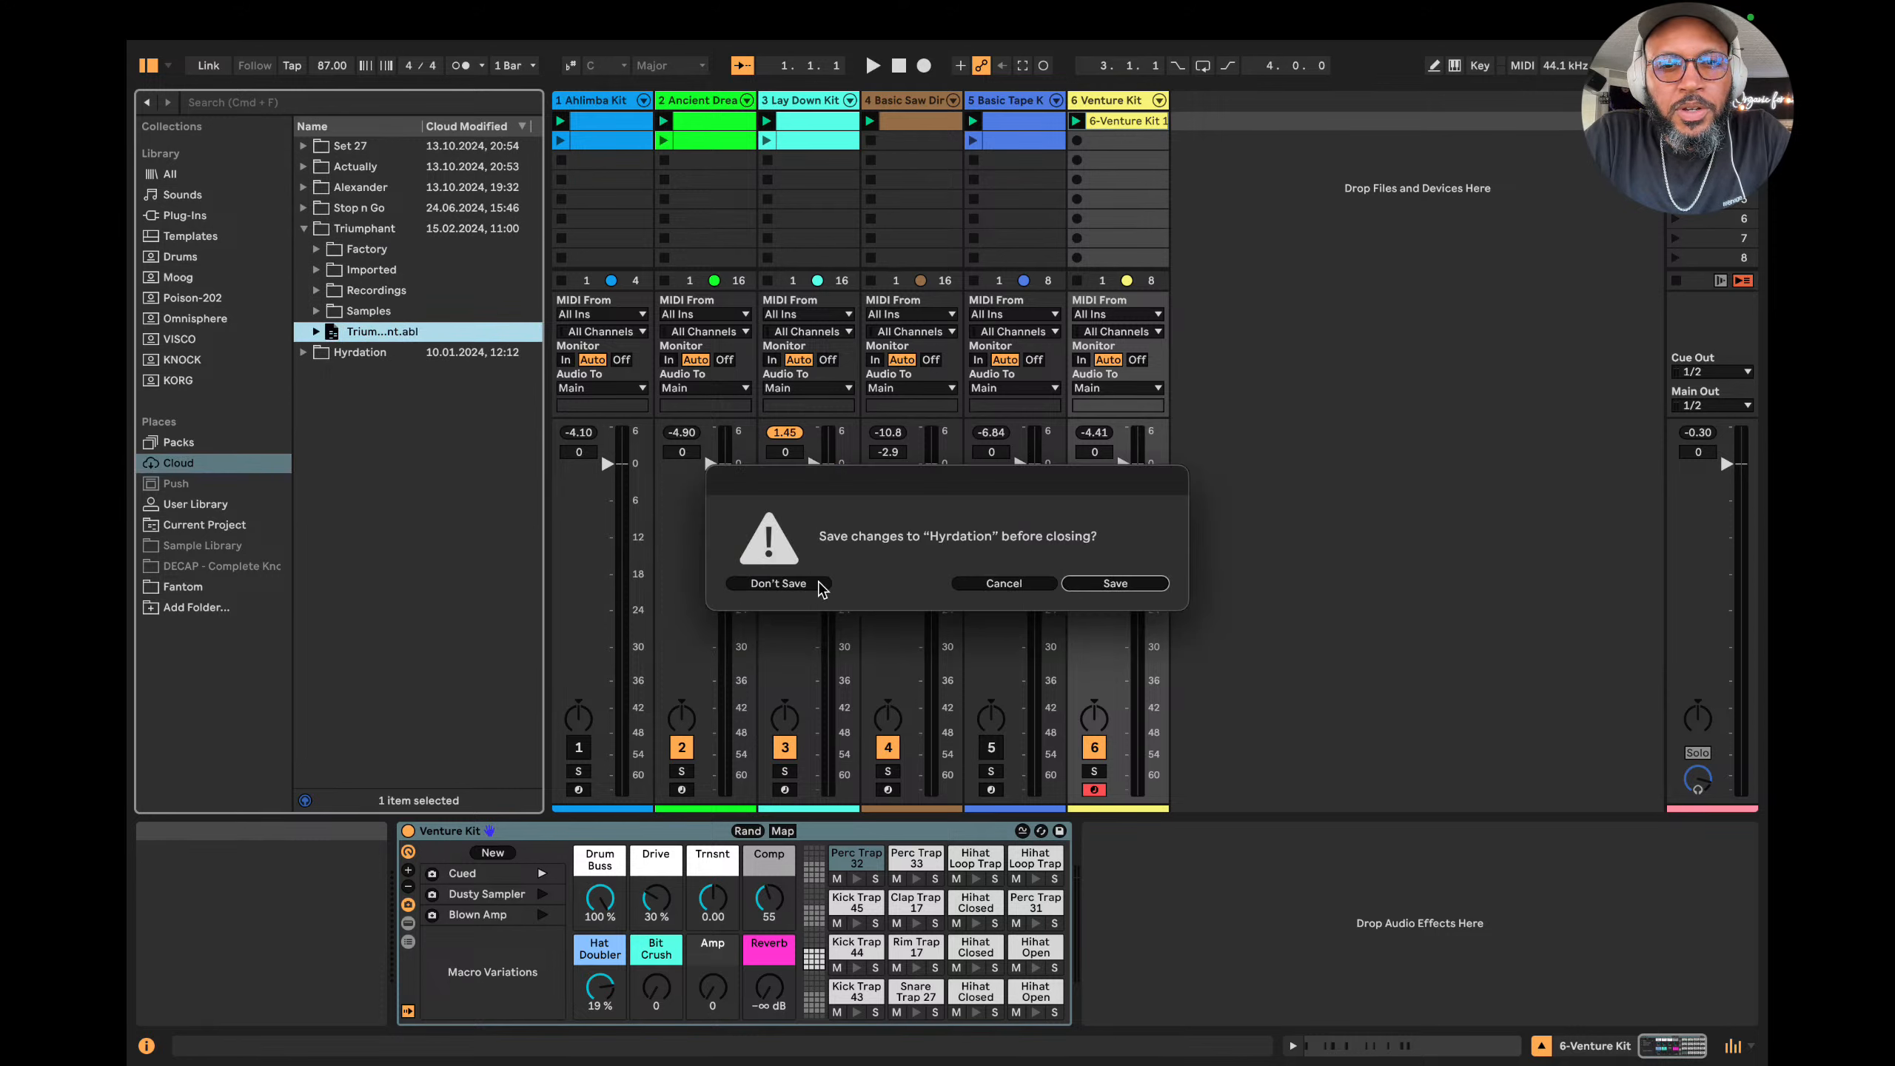
pyautogui.click(806, 589)
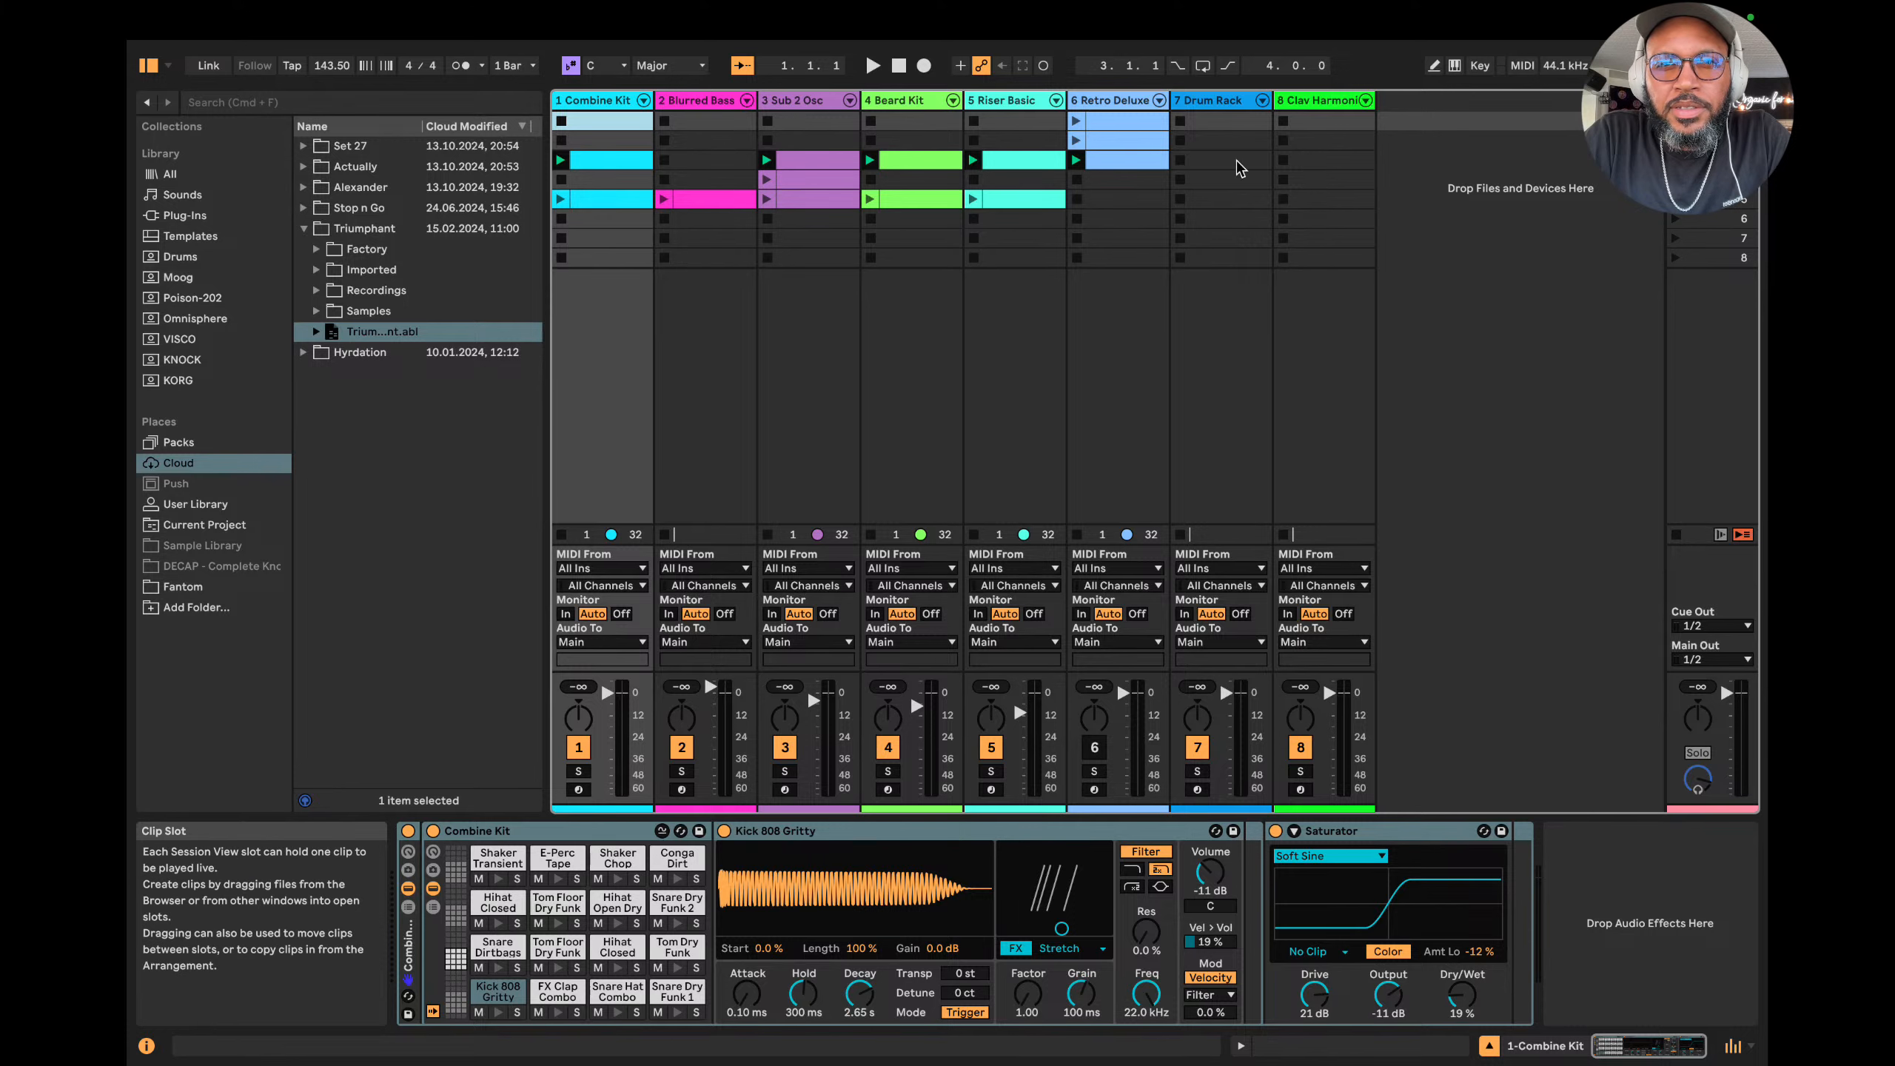
pyautogui.press('space')
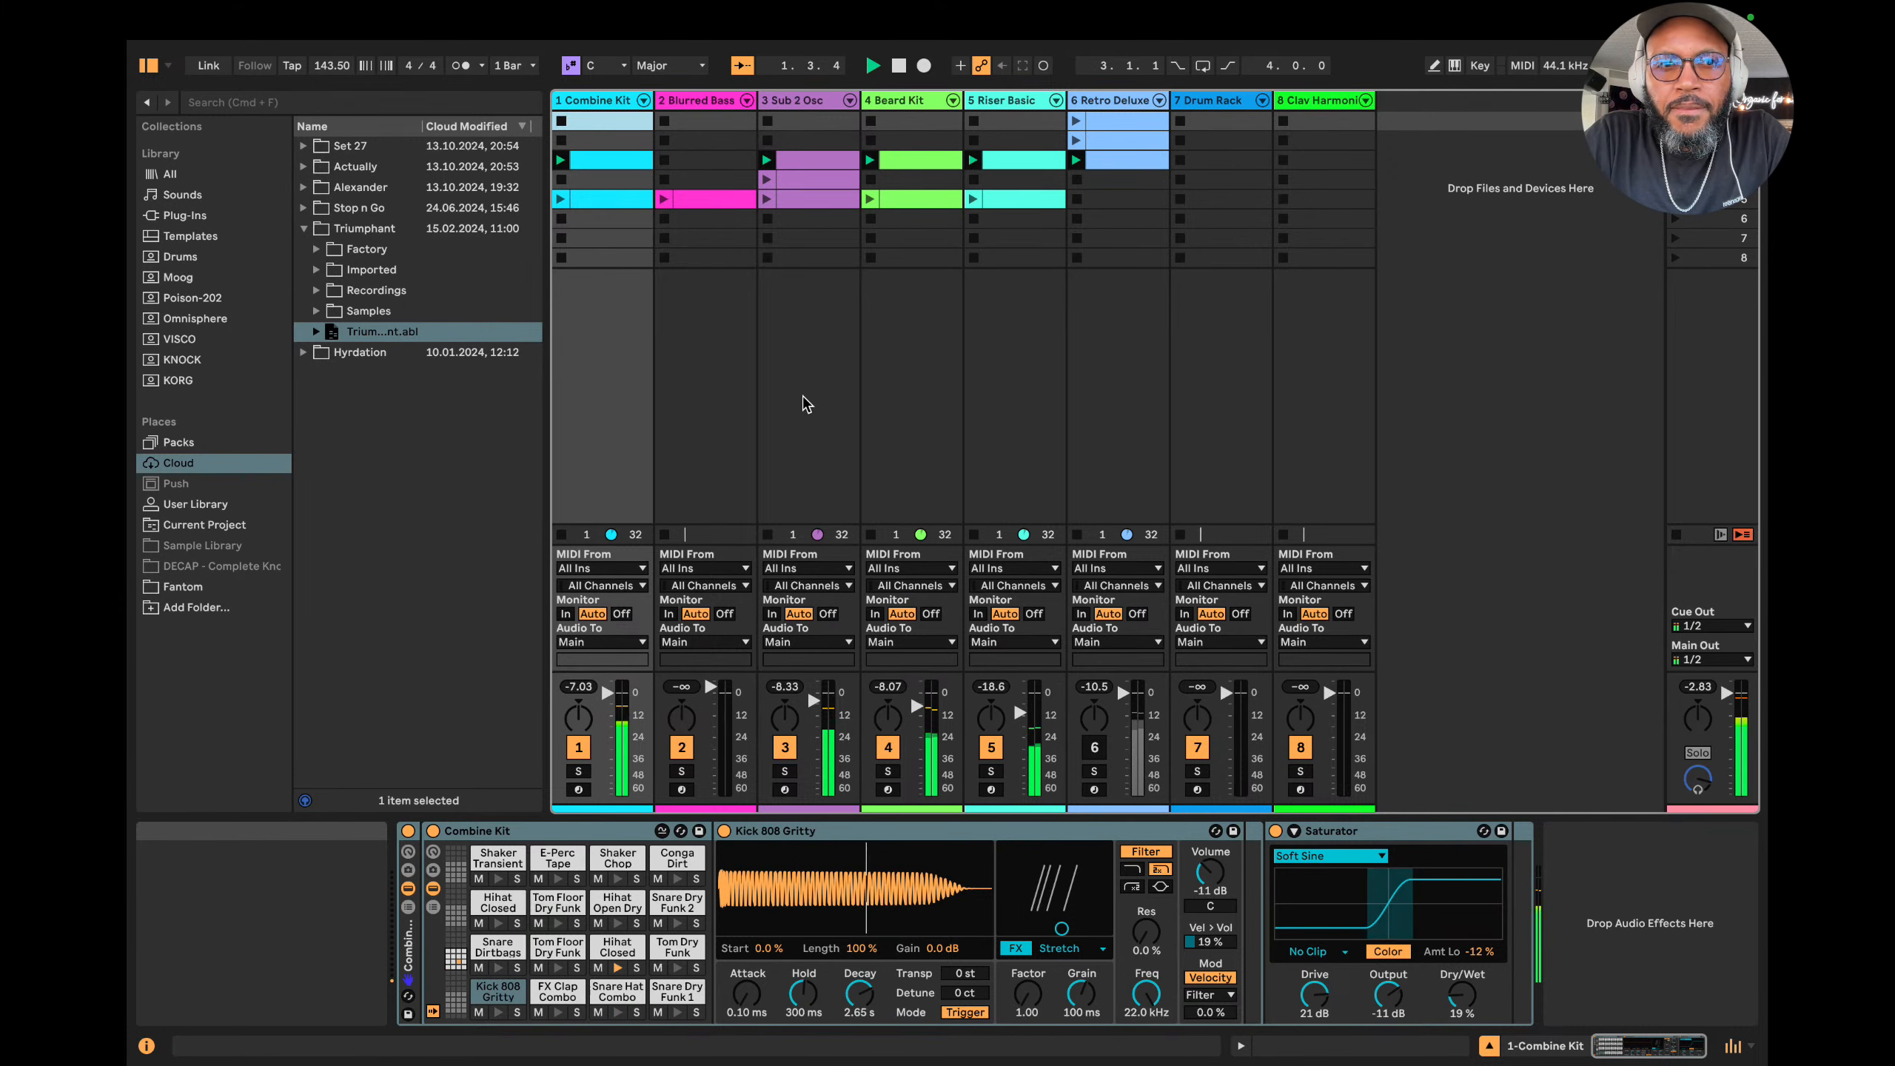
# Open Stop n Go.abl from the Stop n Go Cloud folder, allowing the audio to stop.
pyautogui.click(373, 207)
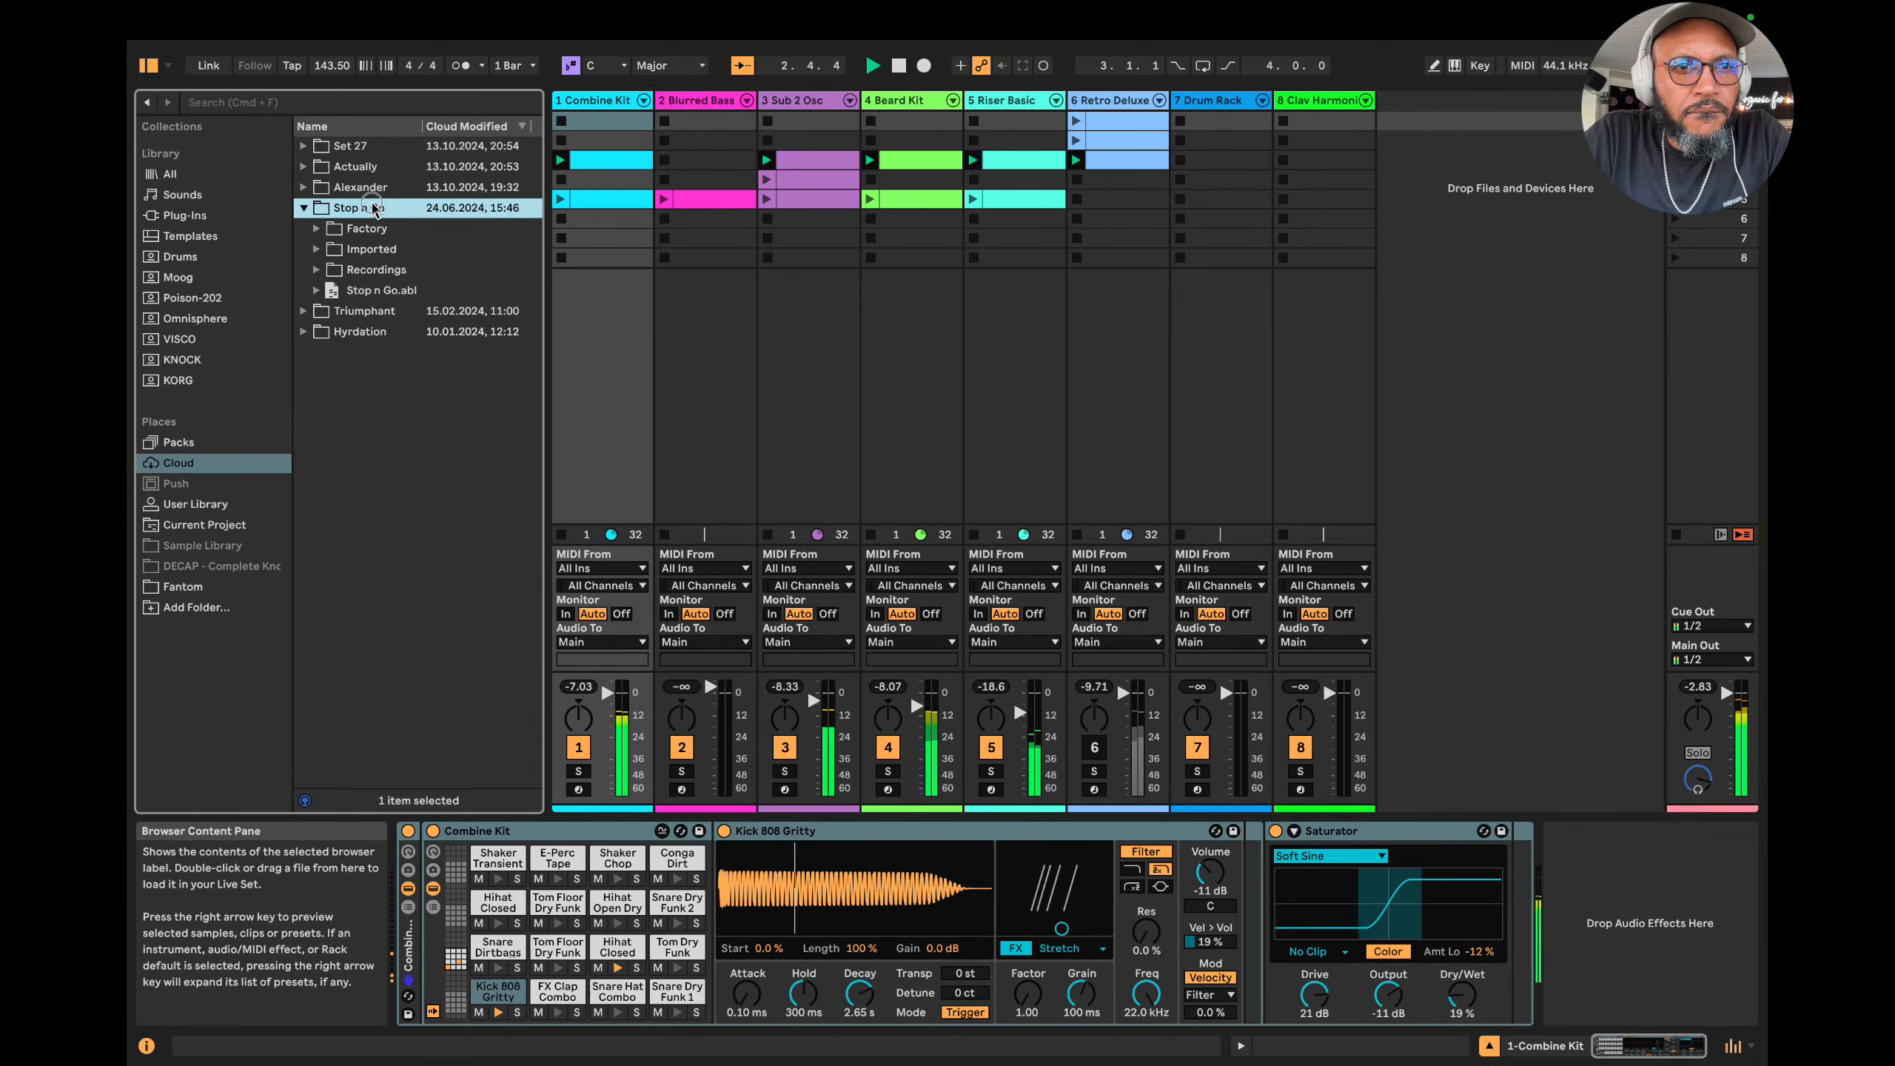
pyautogui.doubleClick(380, 289)
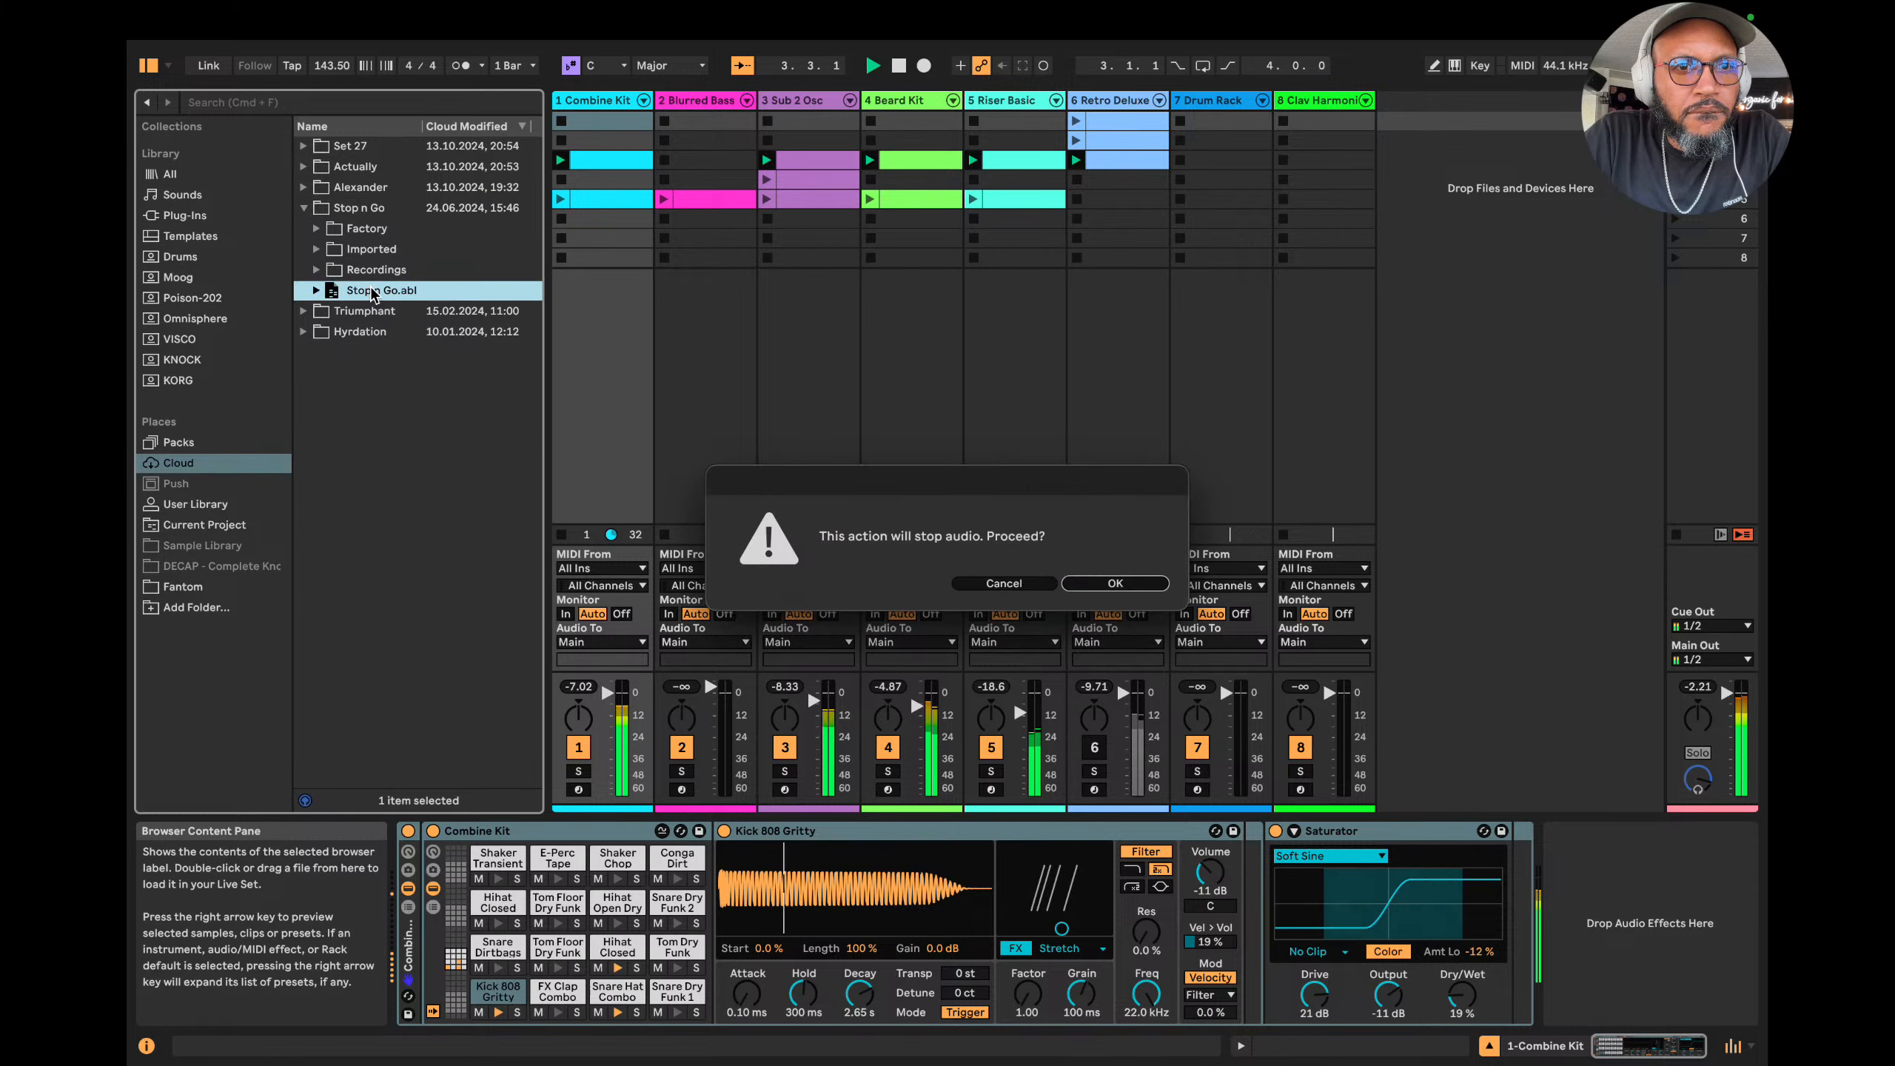
pyautogui.click(1115, 583)
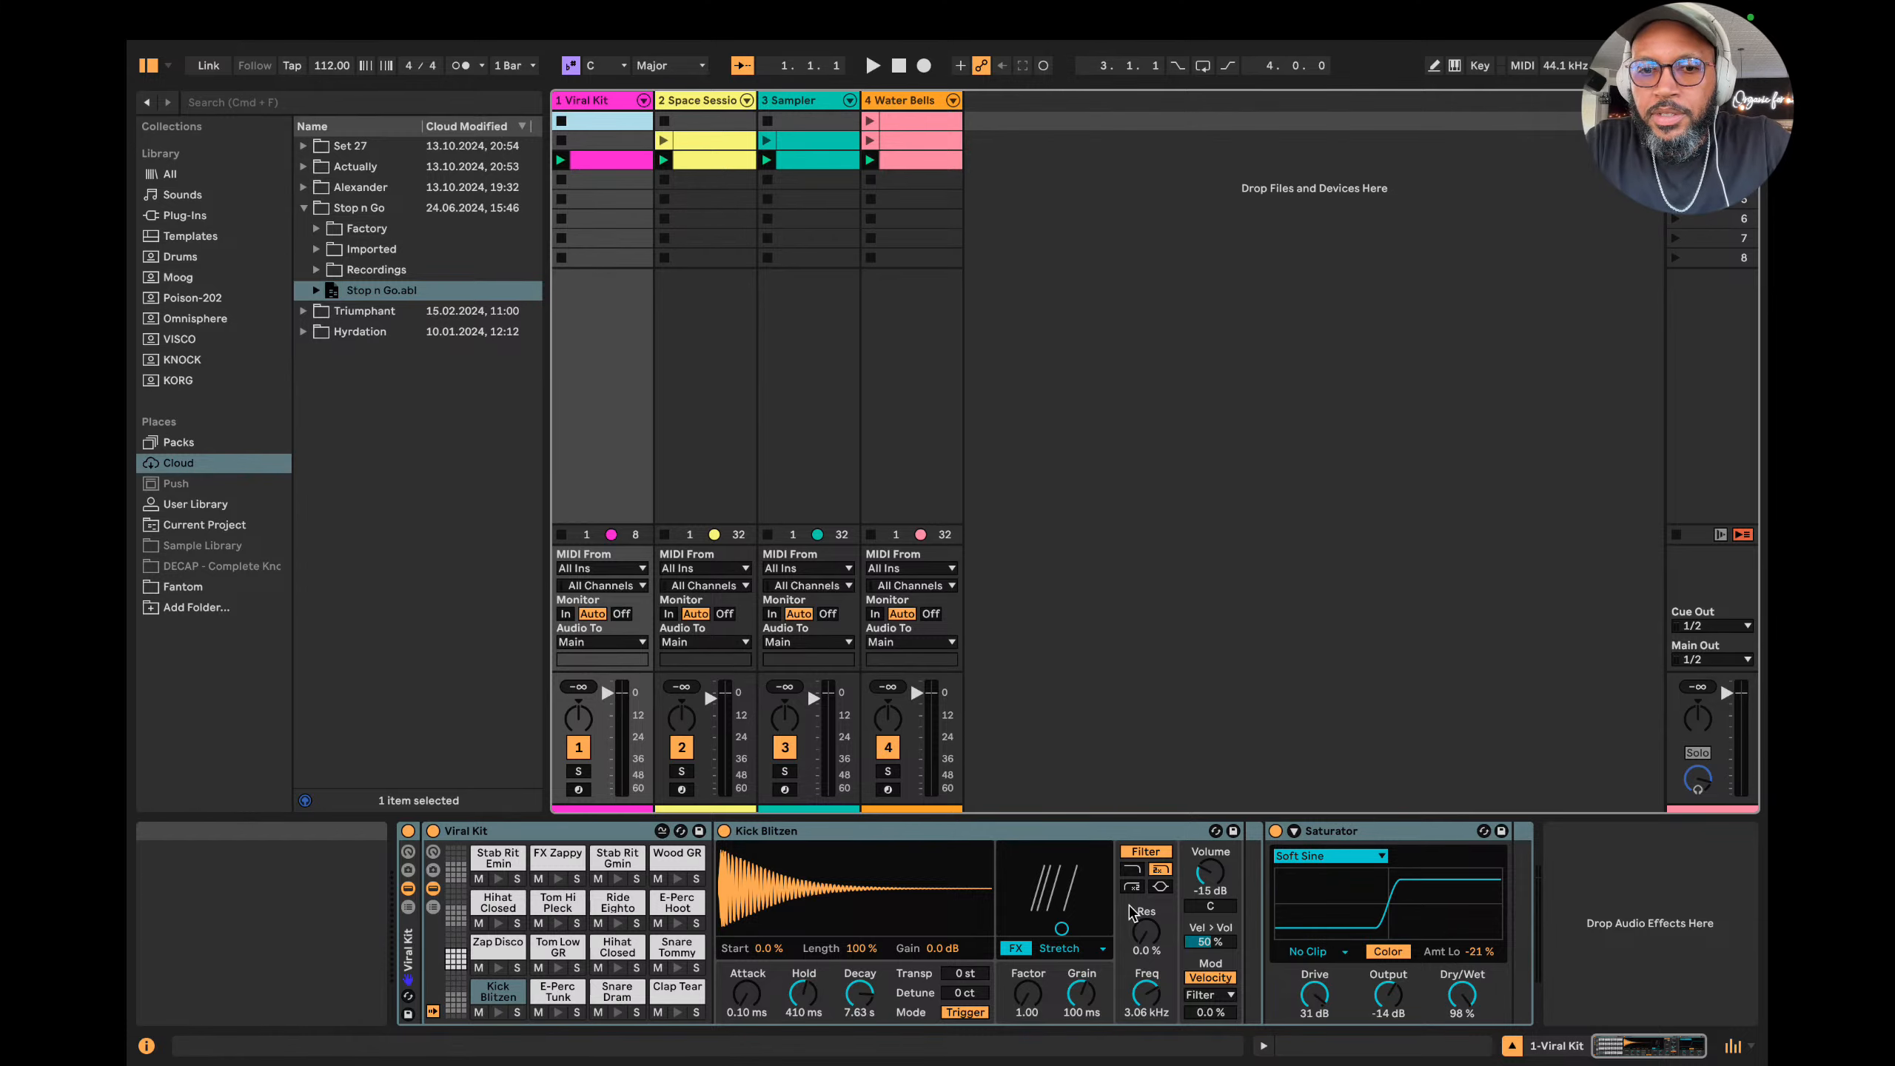
# Switch to Ecamm Live, minimizing the DaVinci Resolve window on the way, and return to Ableton Live.
pyautogui.hotkey('ctrl', 'Up')
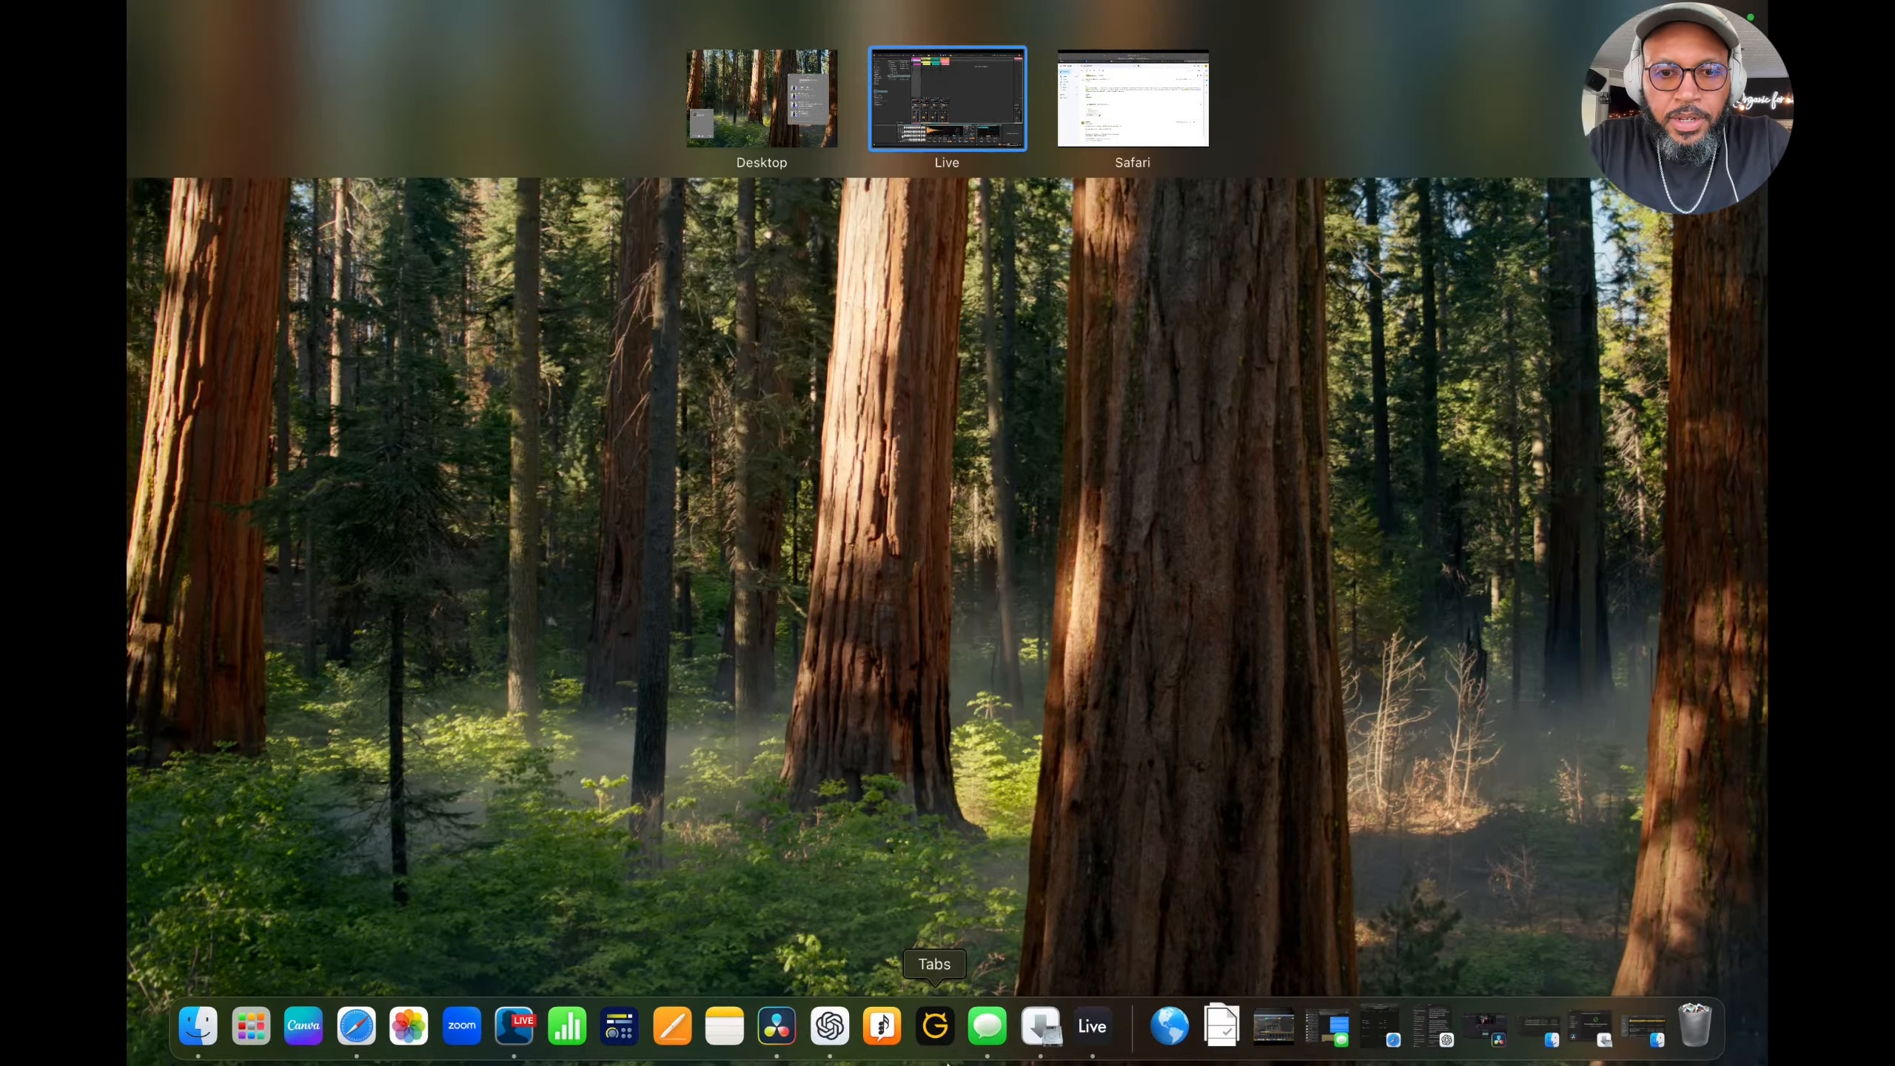
pyautogui.click(776, 1036)
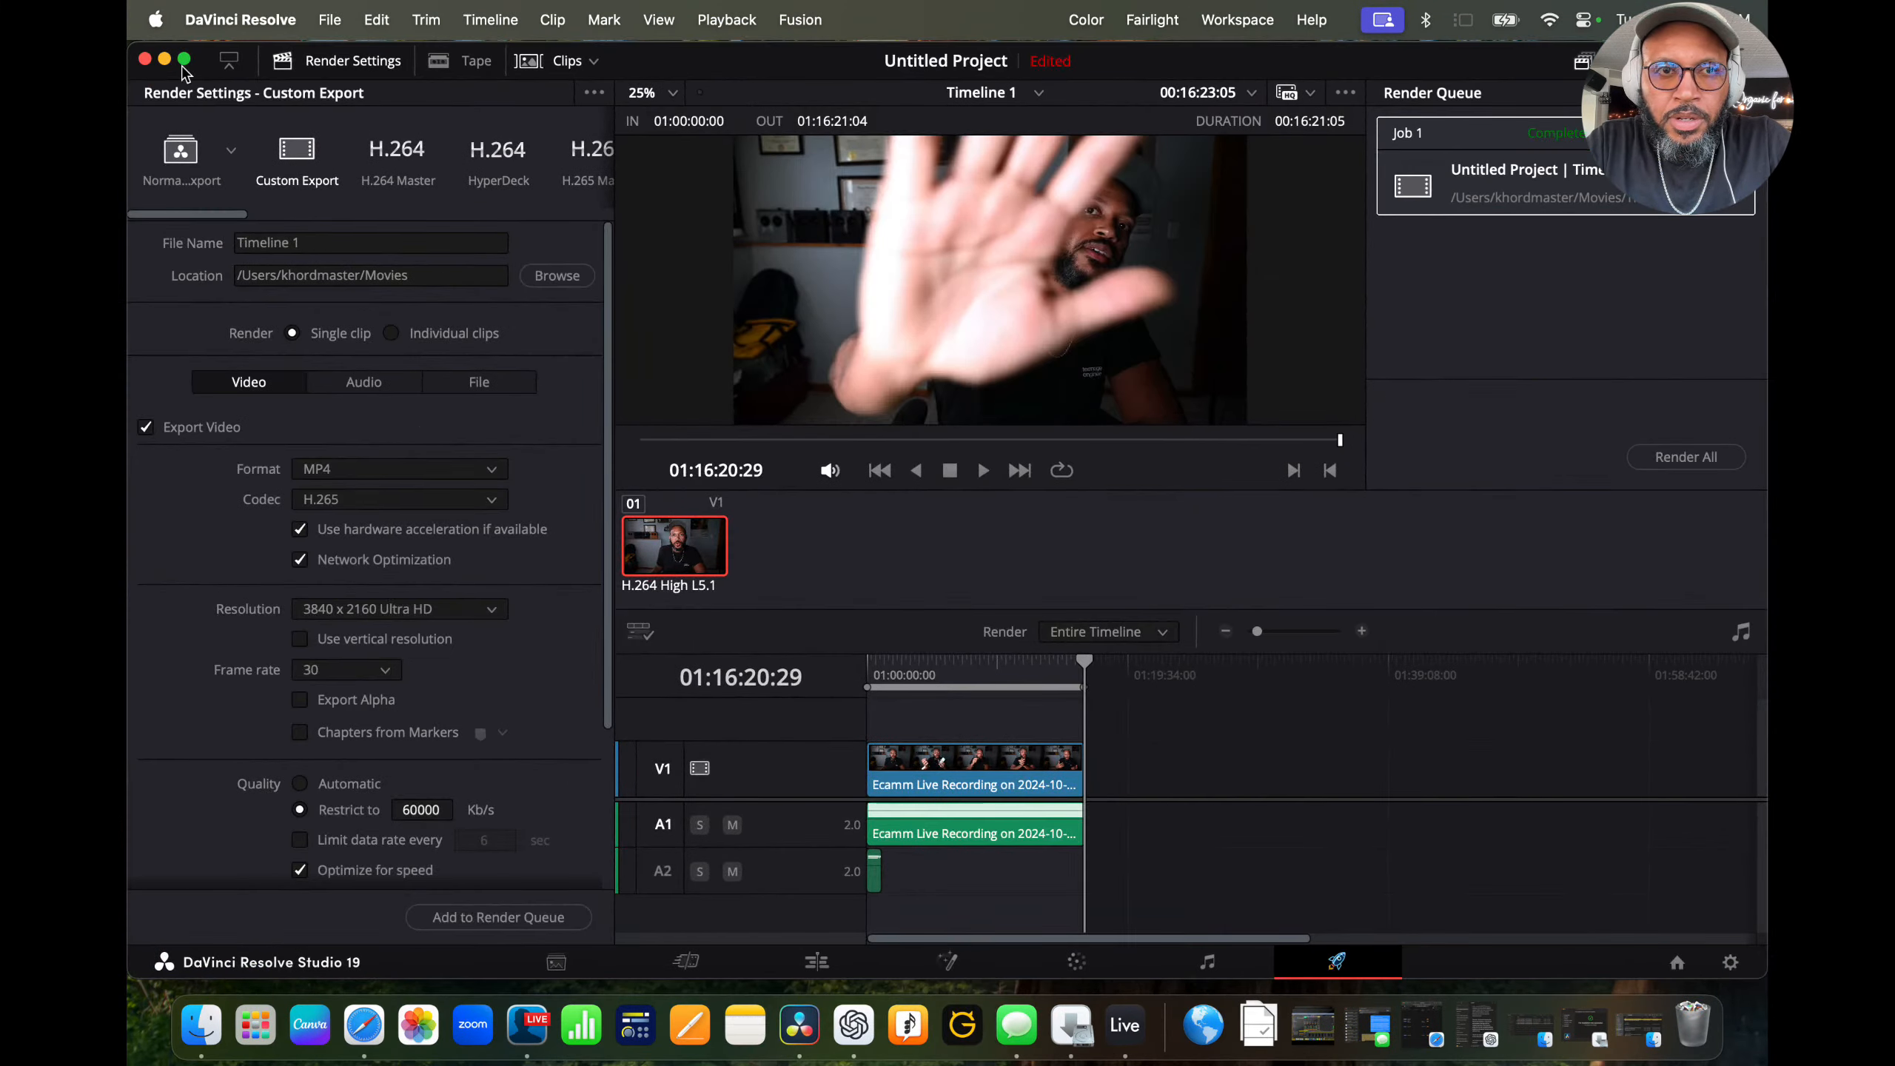
pyautogui.click(165, 60)
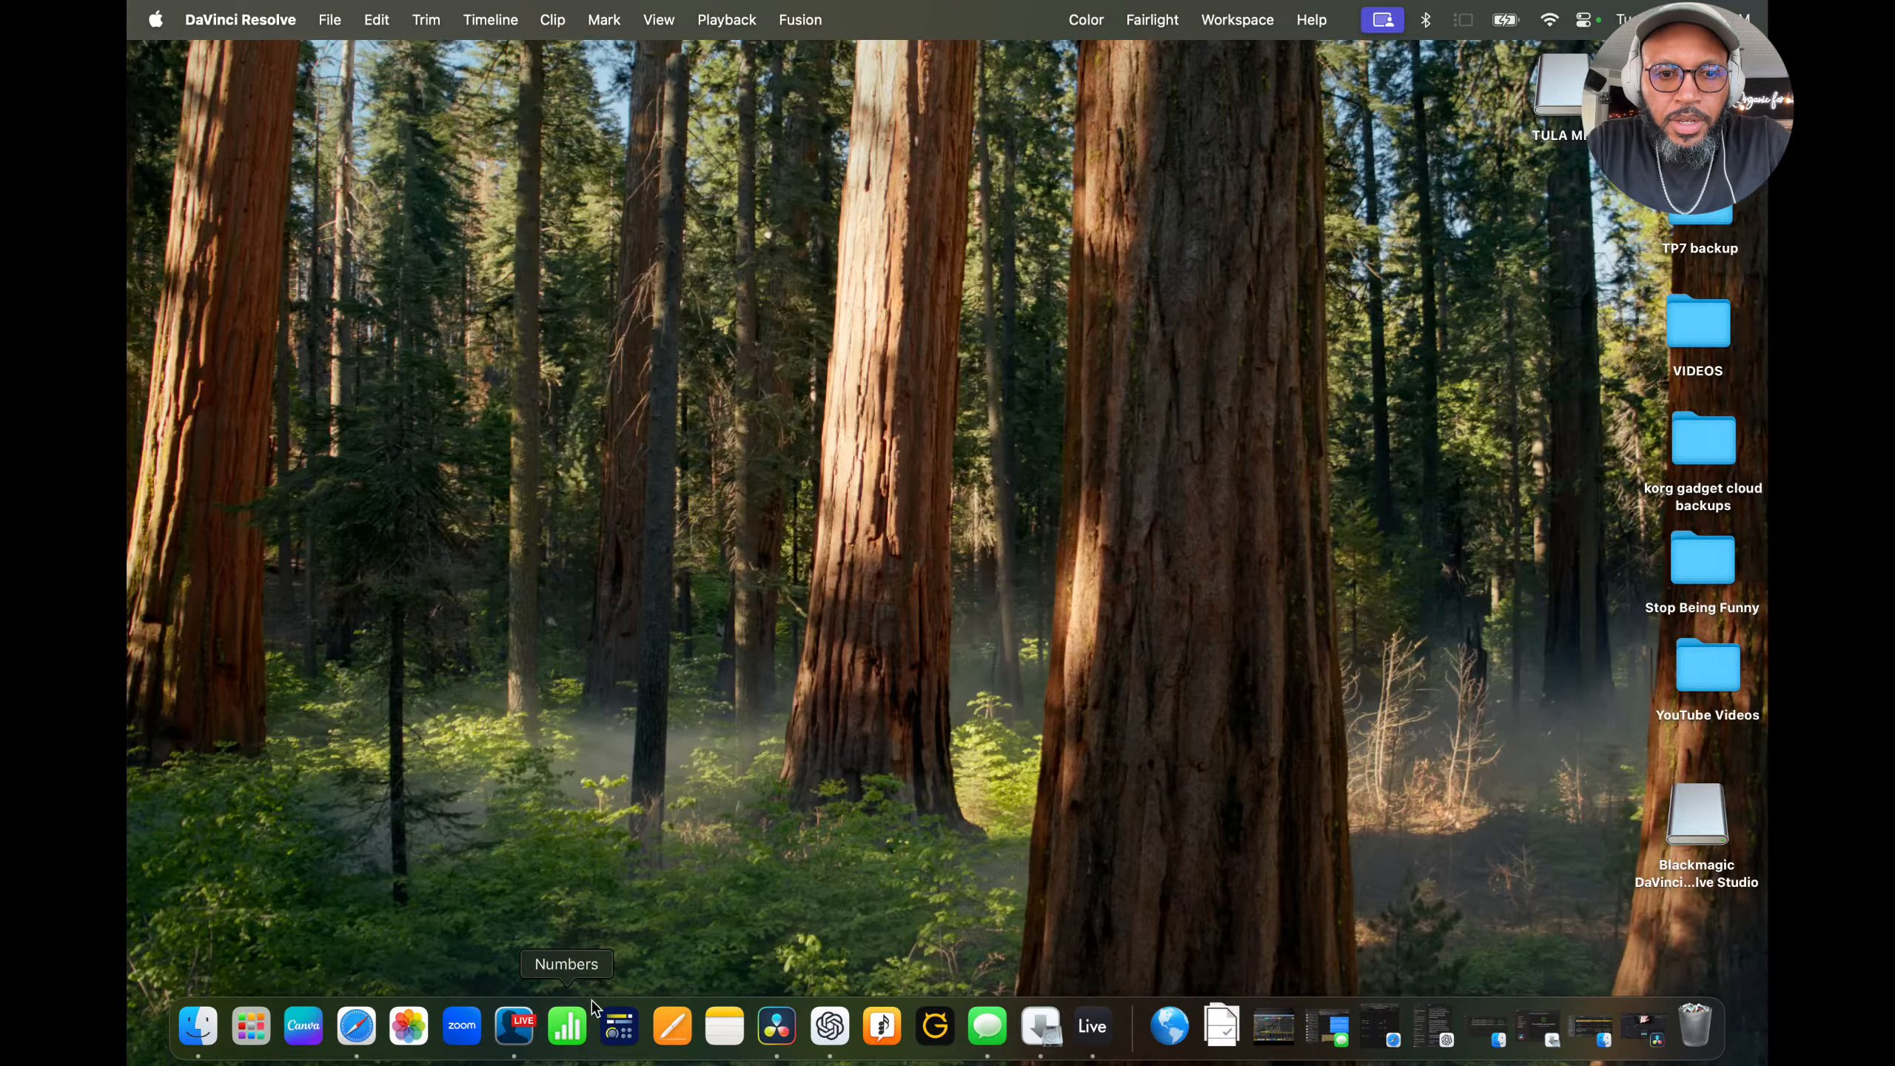
pyautogui.click(523, 1045)
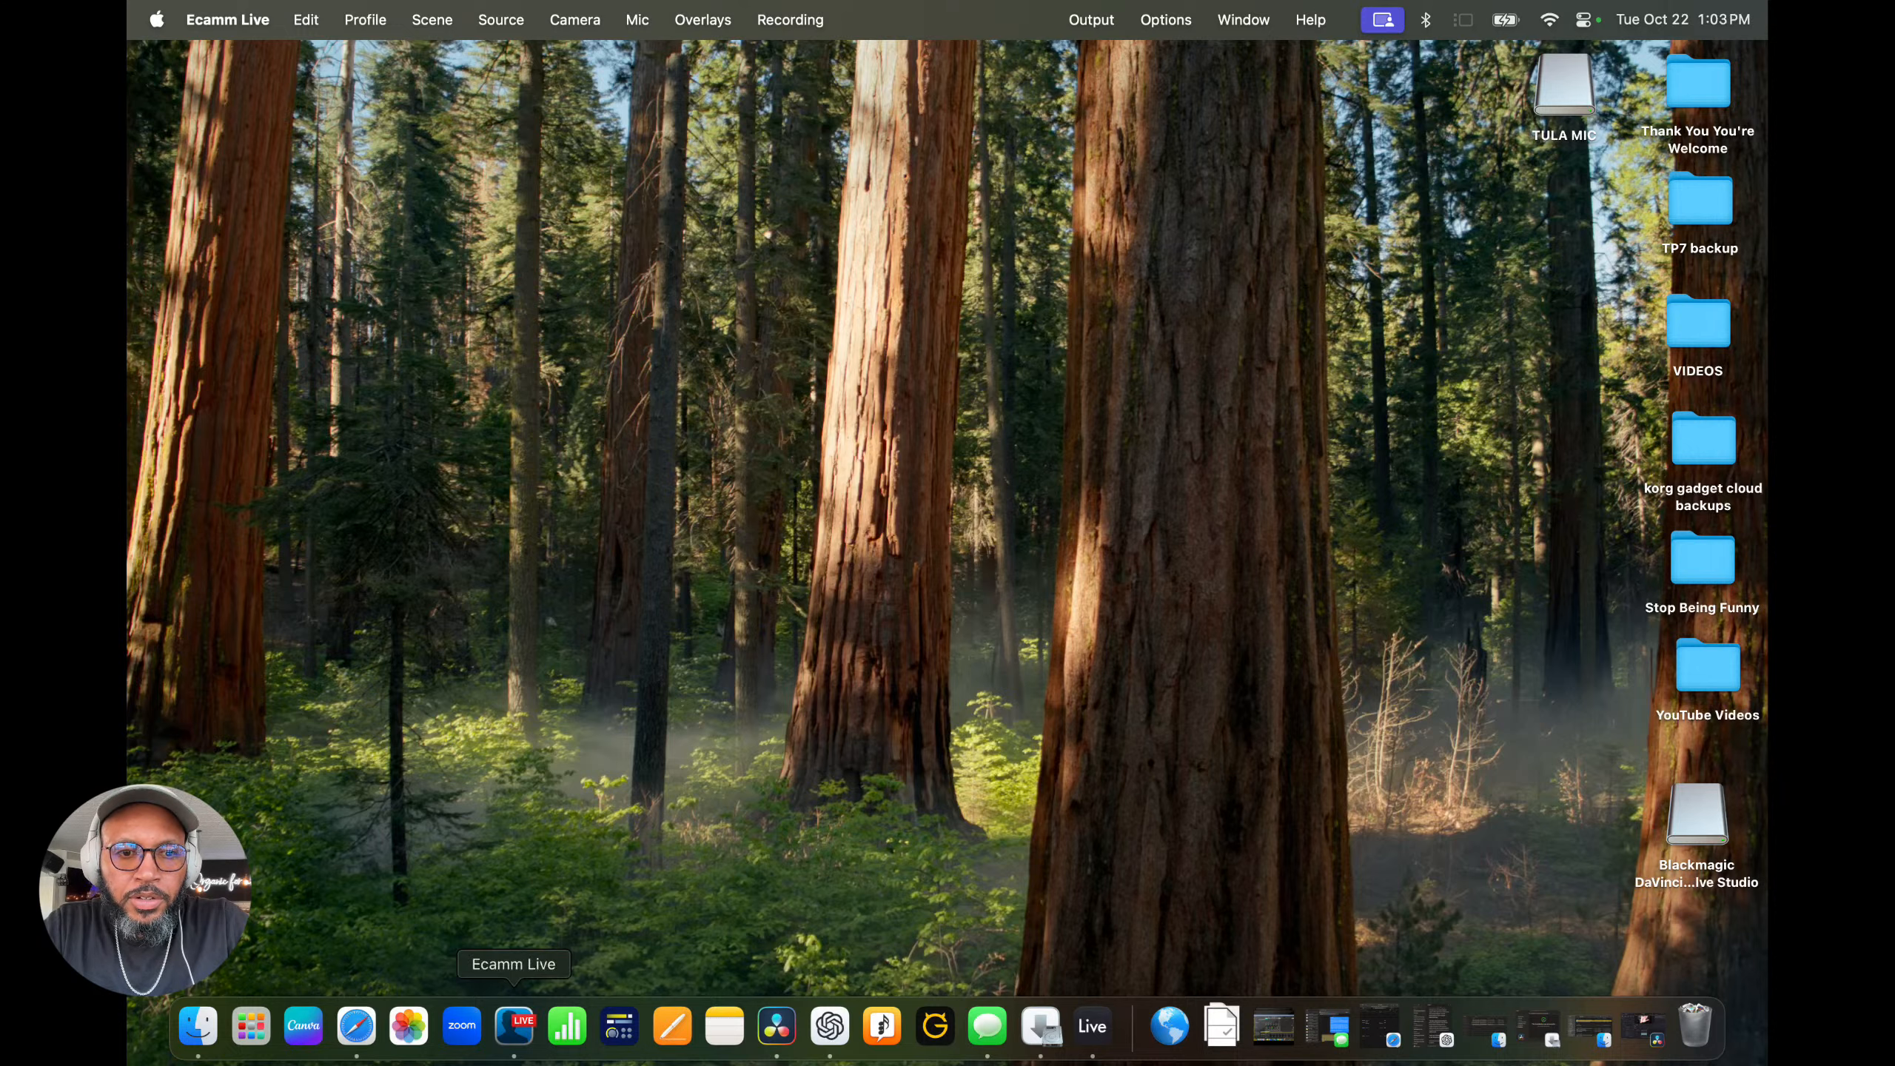
pyautogui.click(1092, 1027)
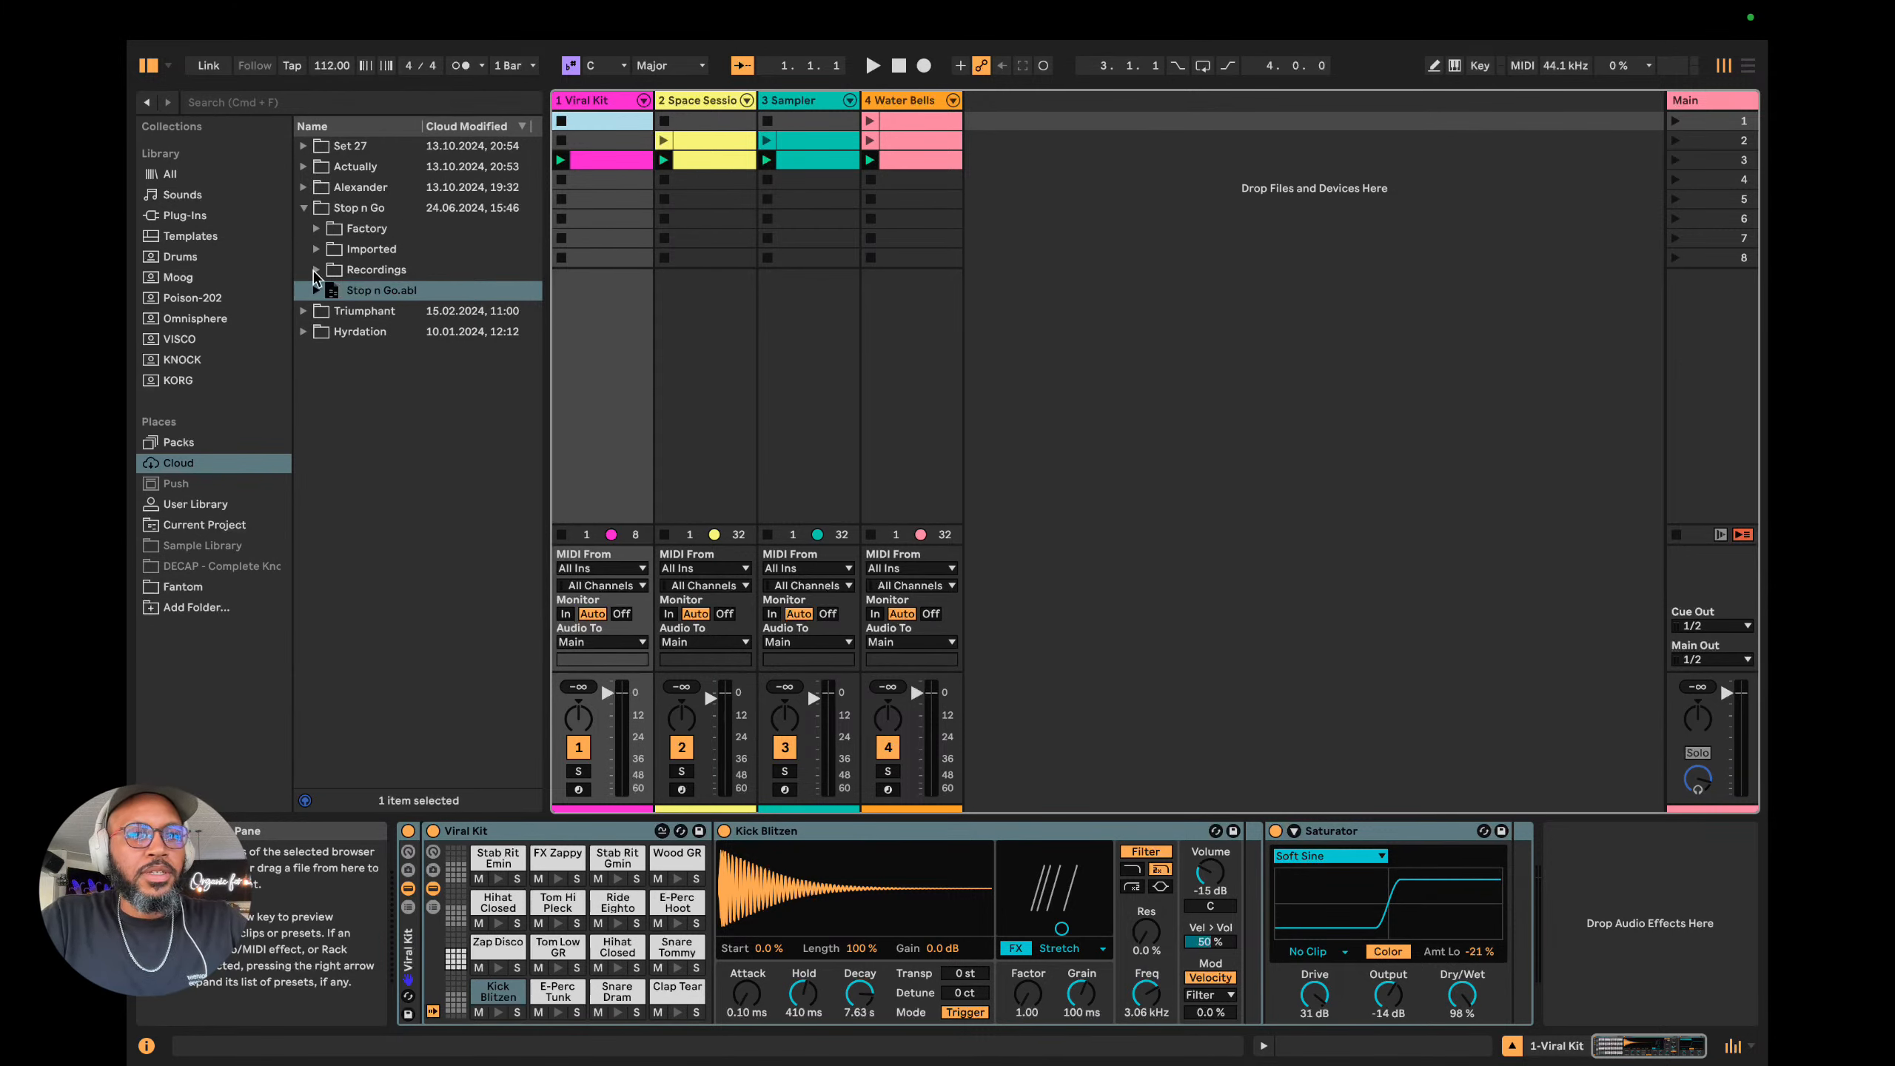
# Collapse the Stop n Go folder in the Cloud file list and bring Ableton Live back to the front.
pyautogui.click(378, 205)
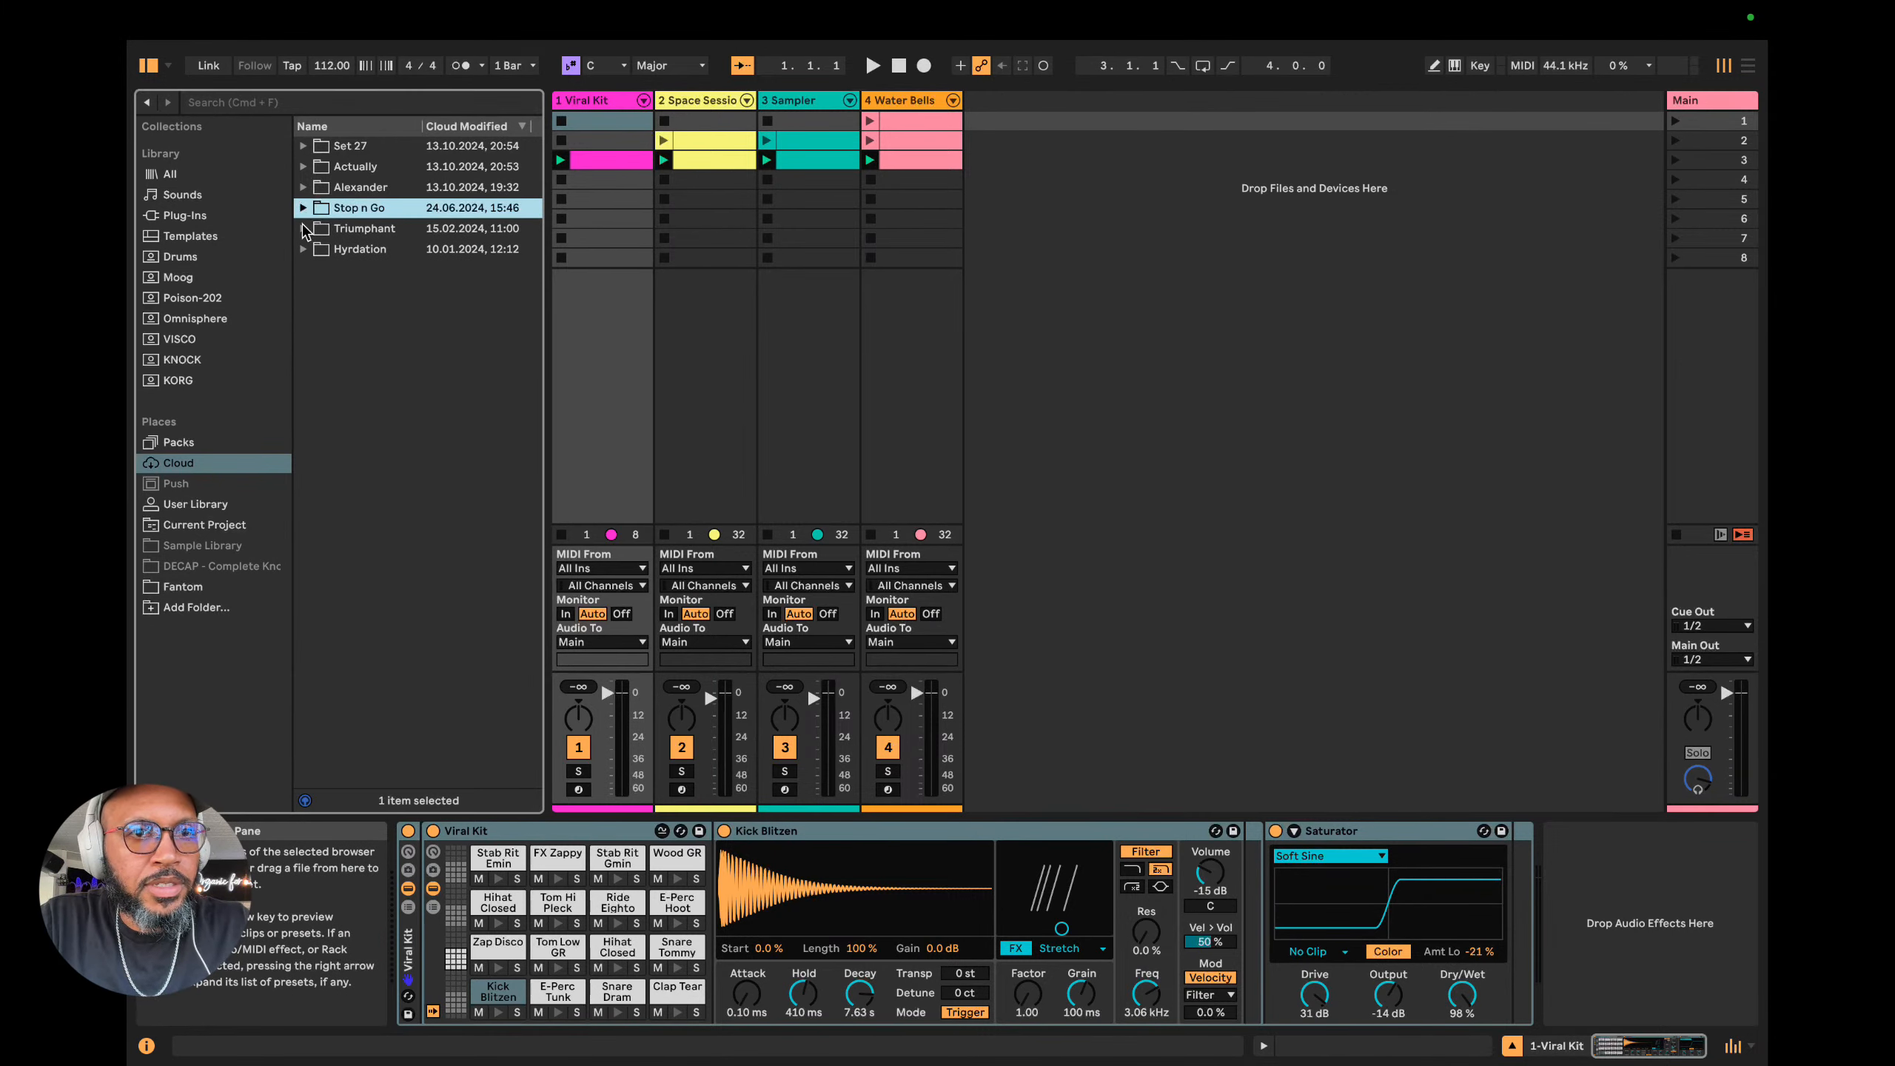
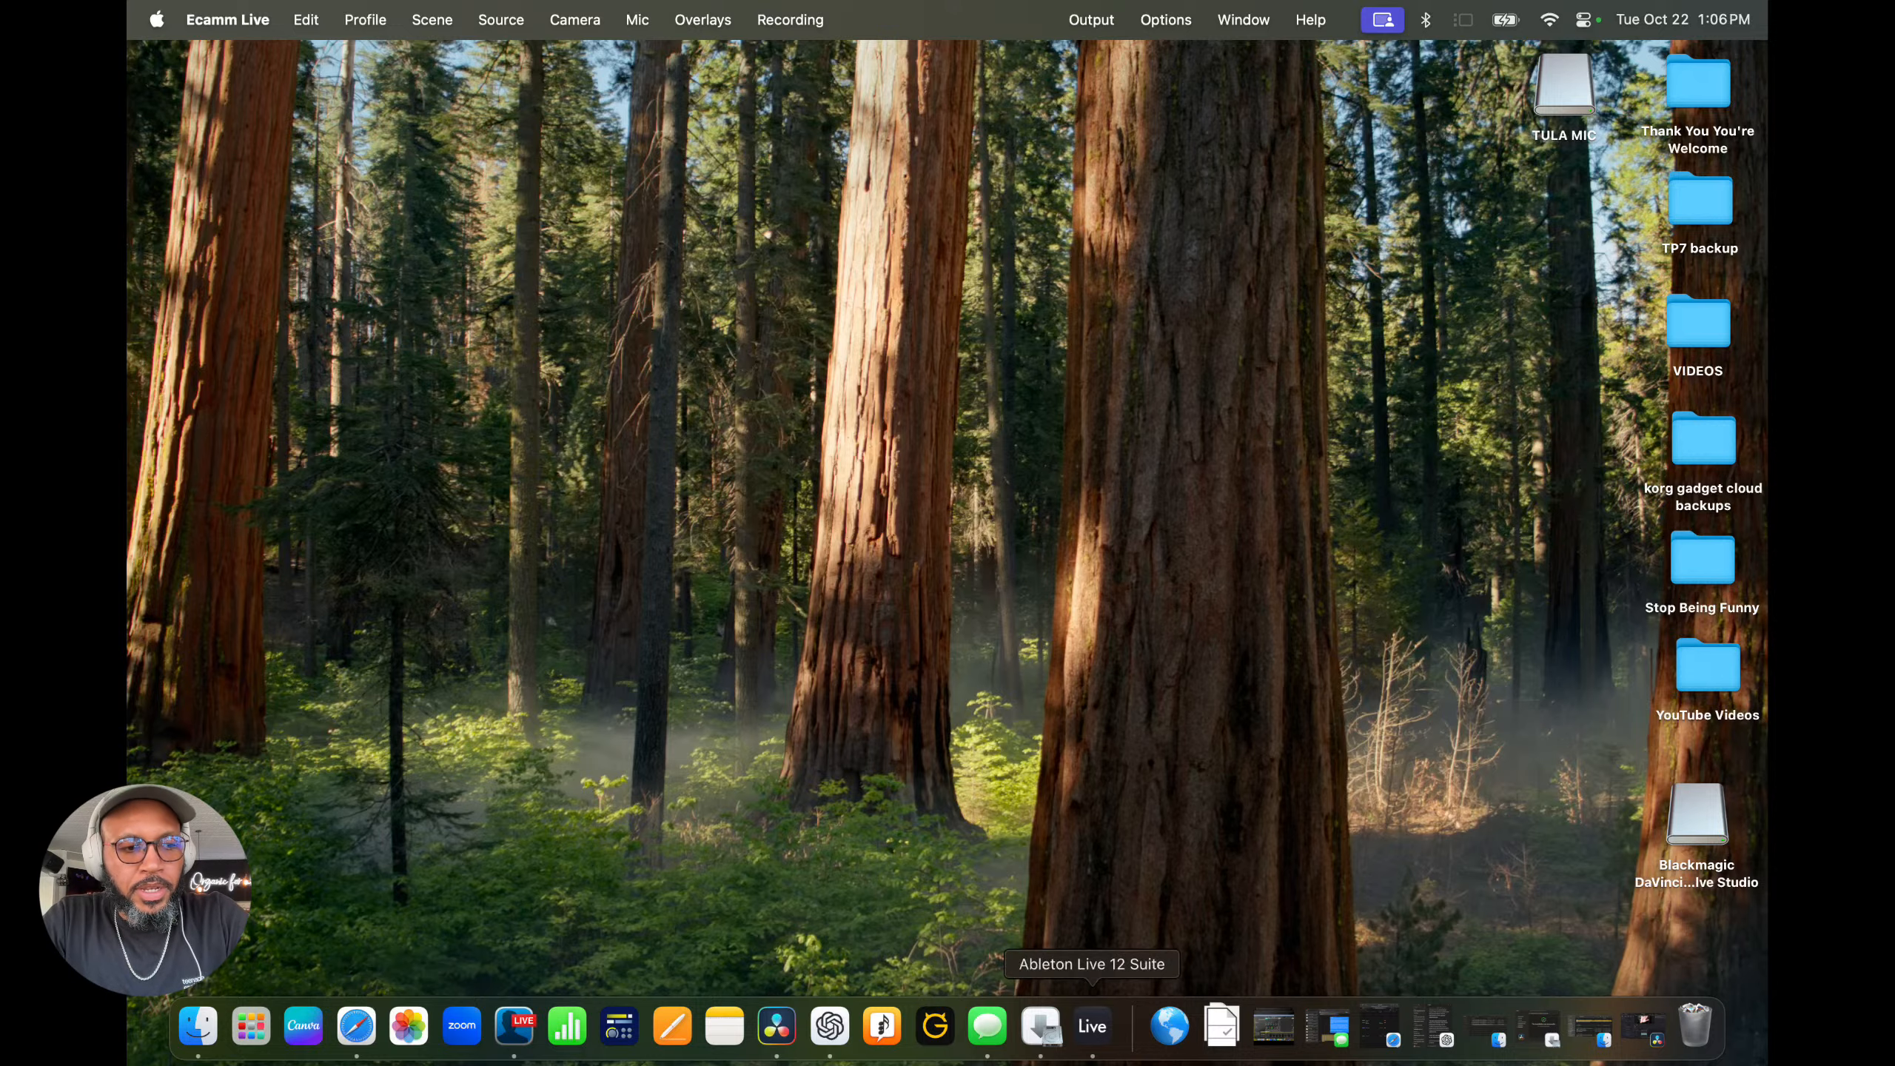
pyautogui.click(1092, 1027)
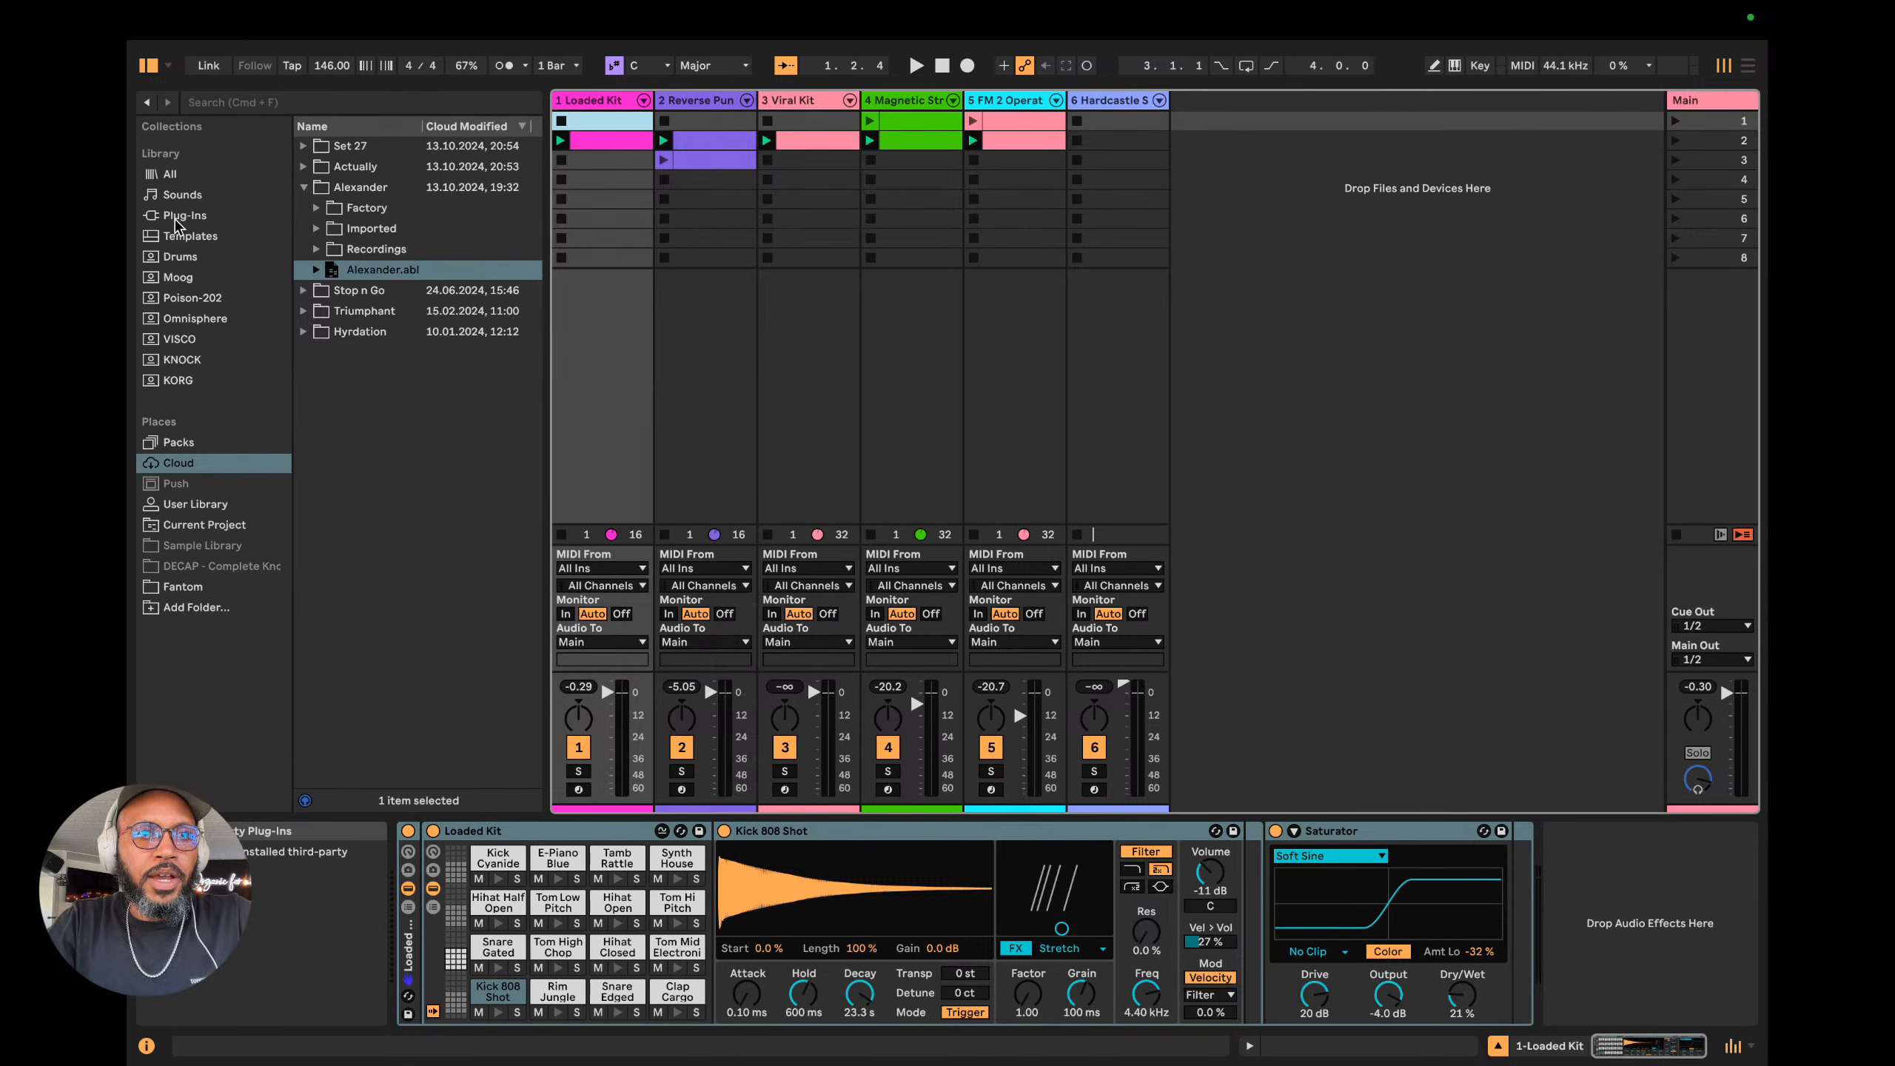
# Start Collect All and Save for the Alexander set, copying files from elsewhere, other Projects and the User Library but not Factory Packs.
pyautogui.moveTo(483, 9)
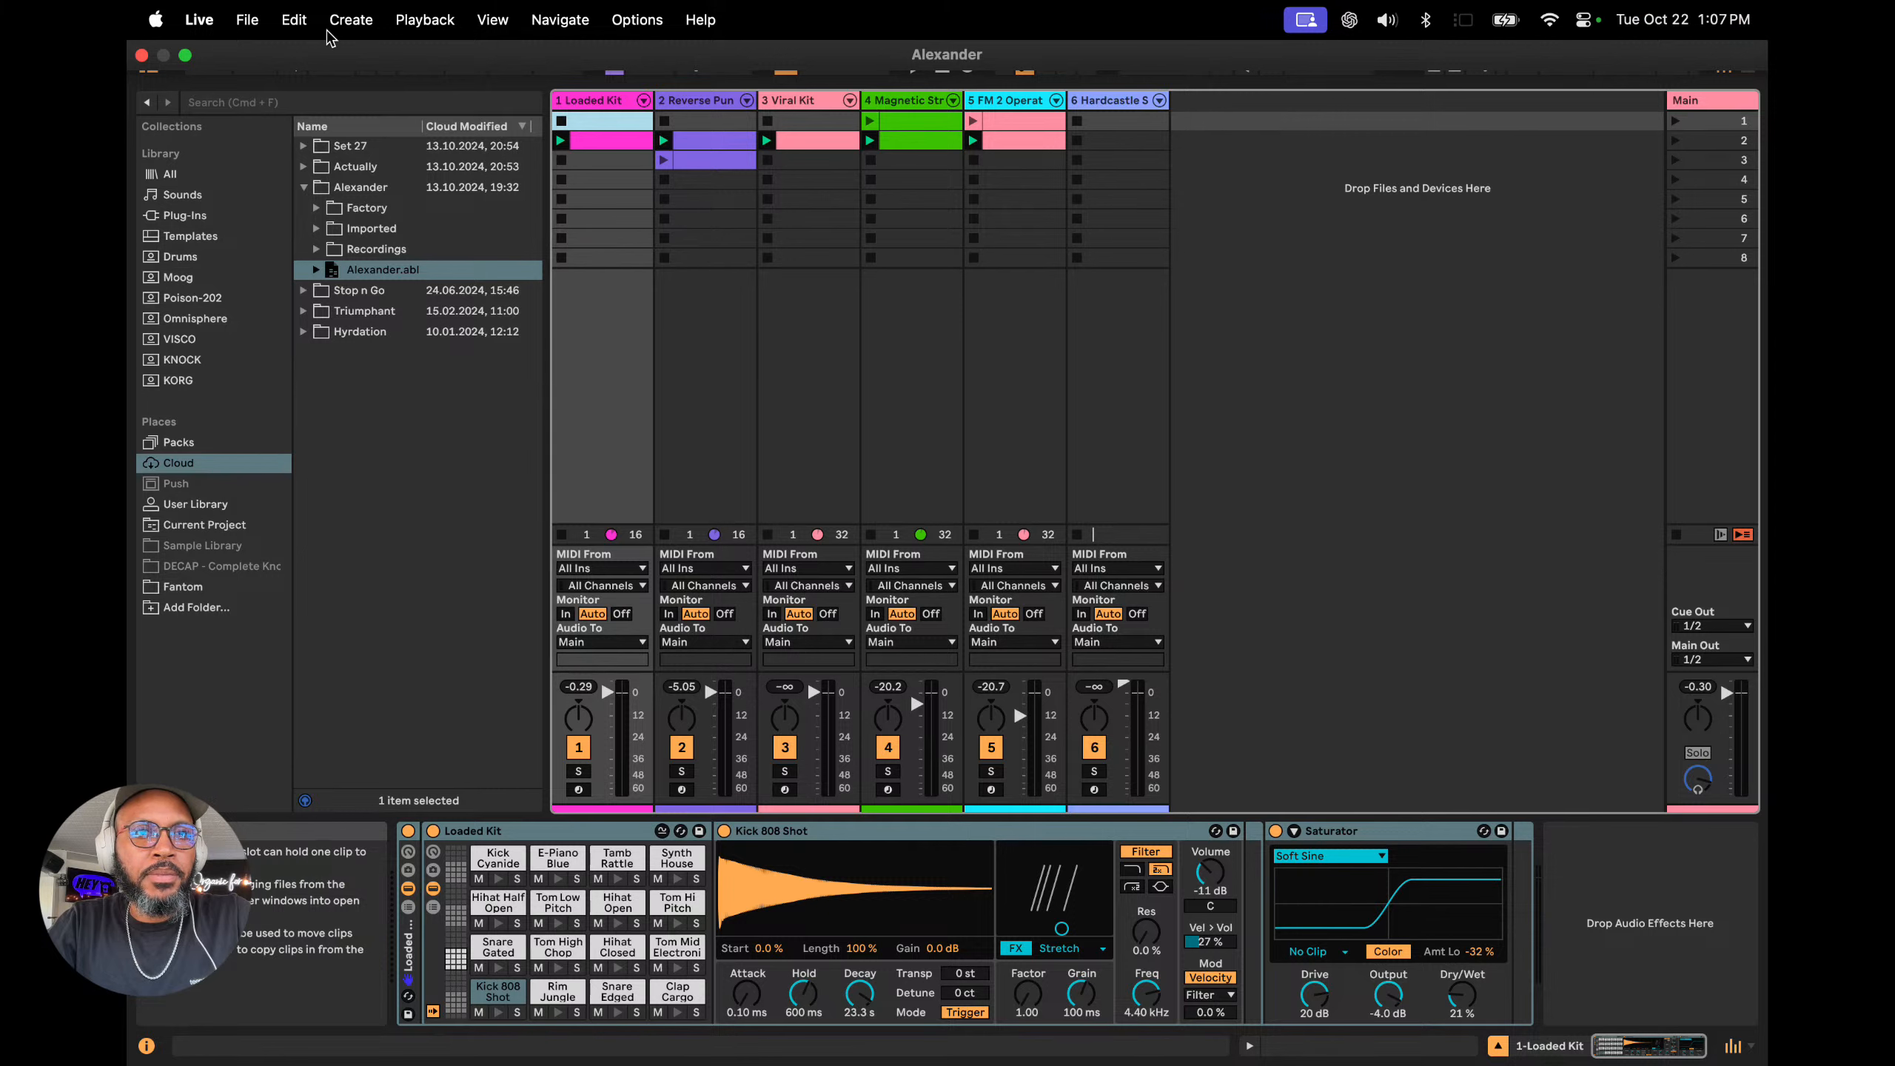
pyautogui.click(265, 20)
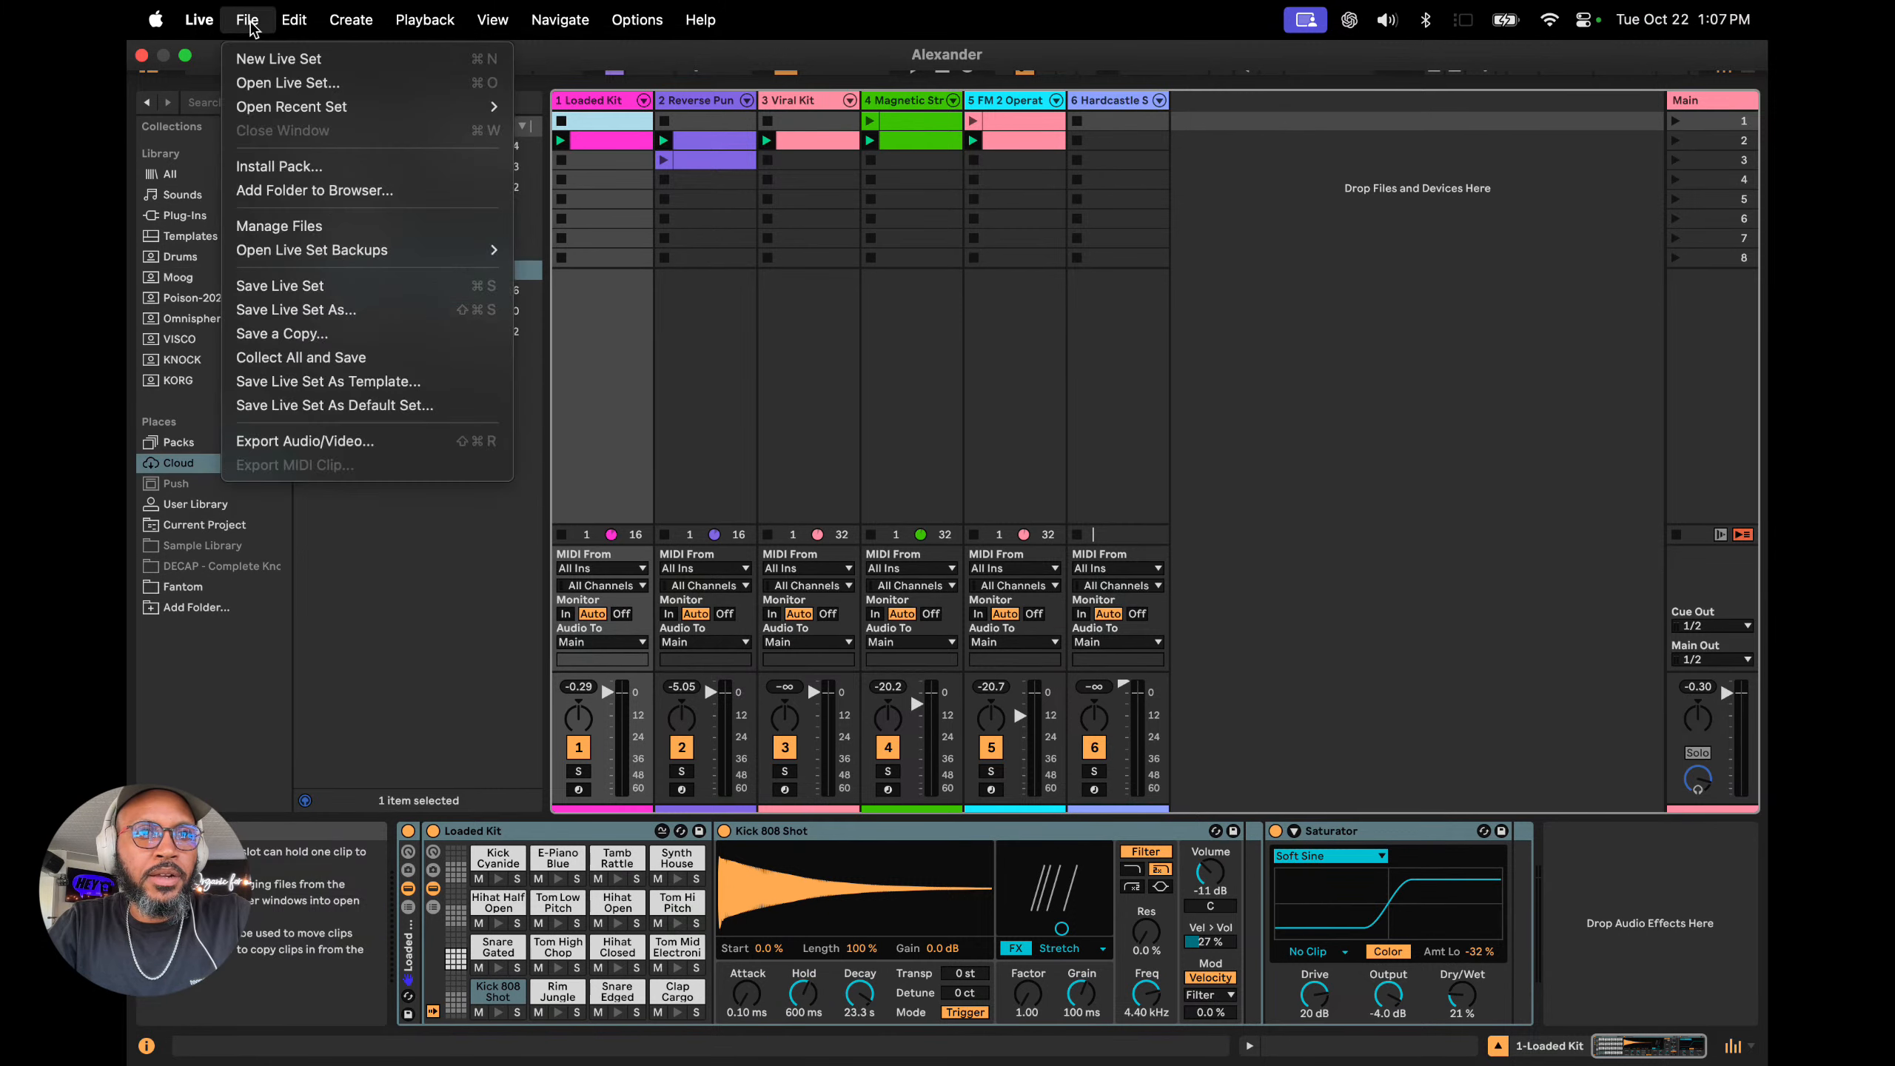
pyautogui.click(323, 359)
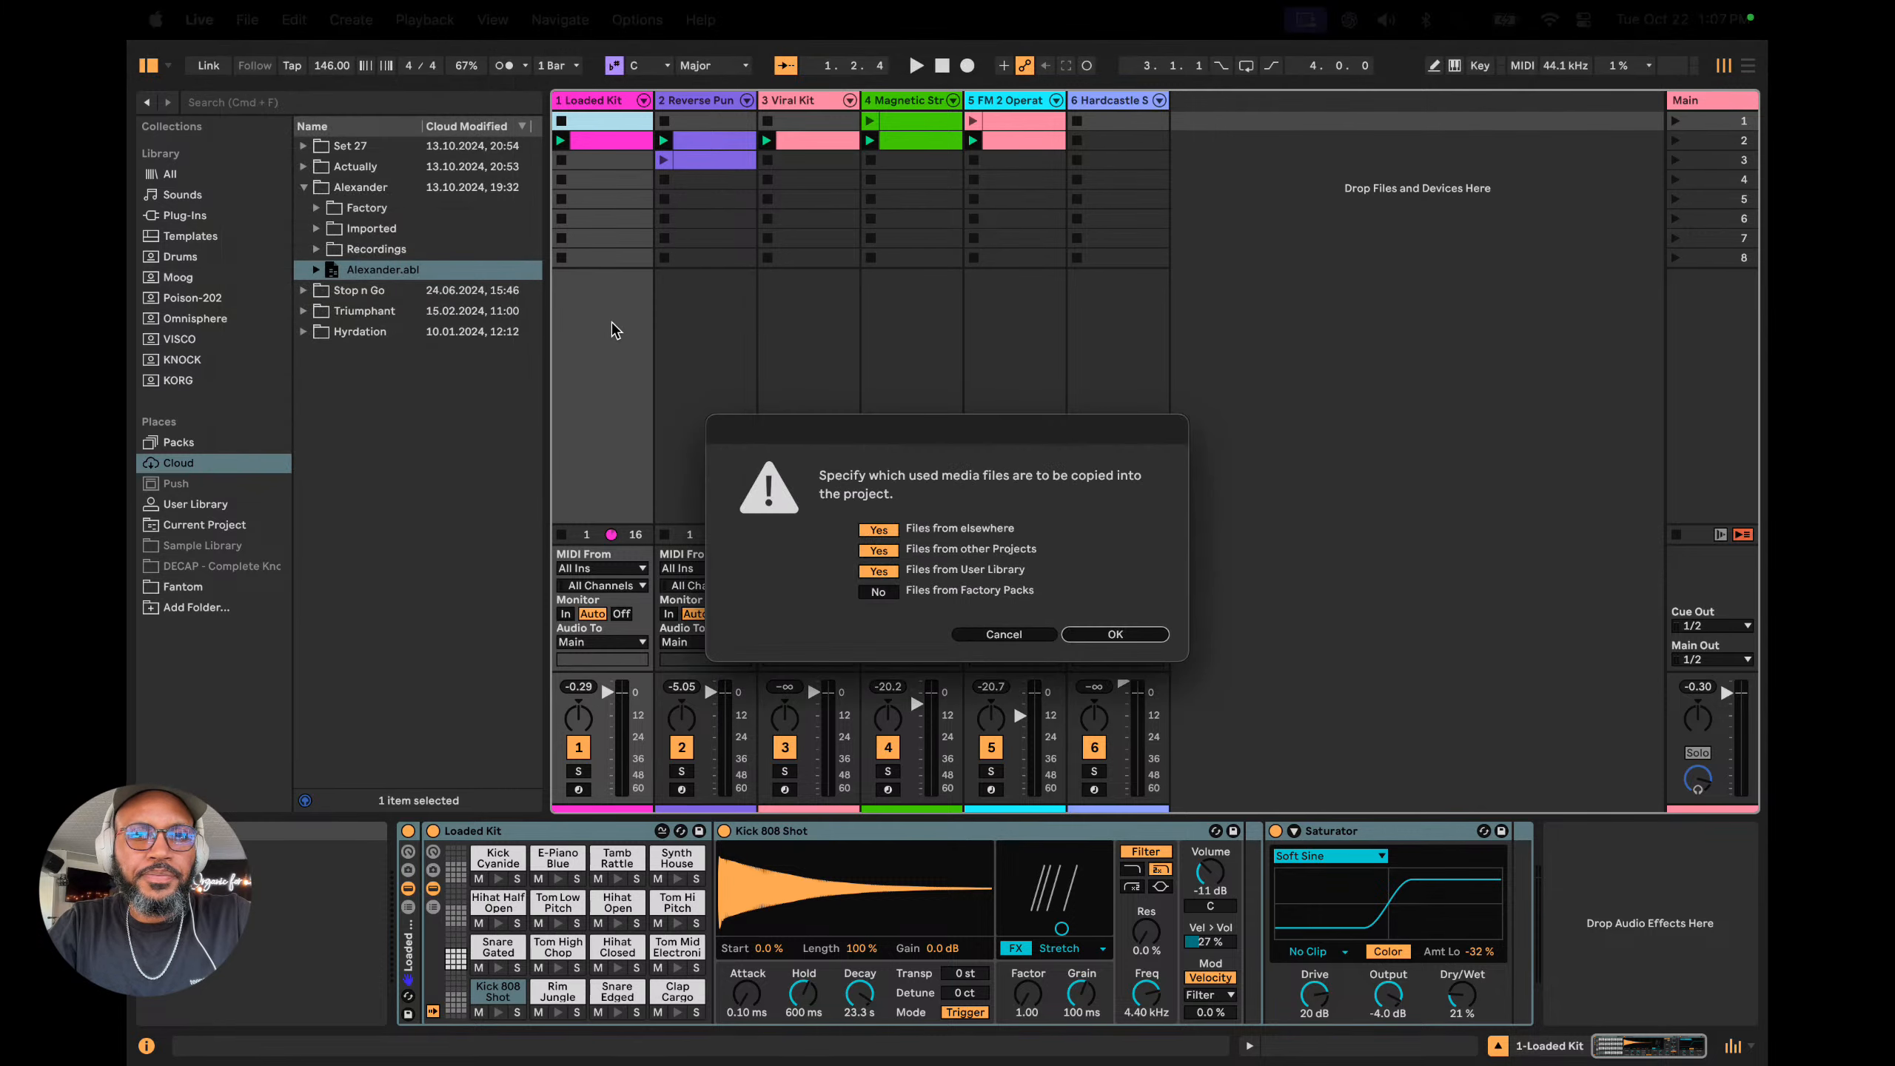
pyautogui.click(1112, 635)
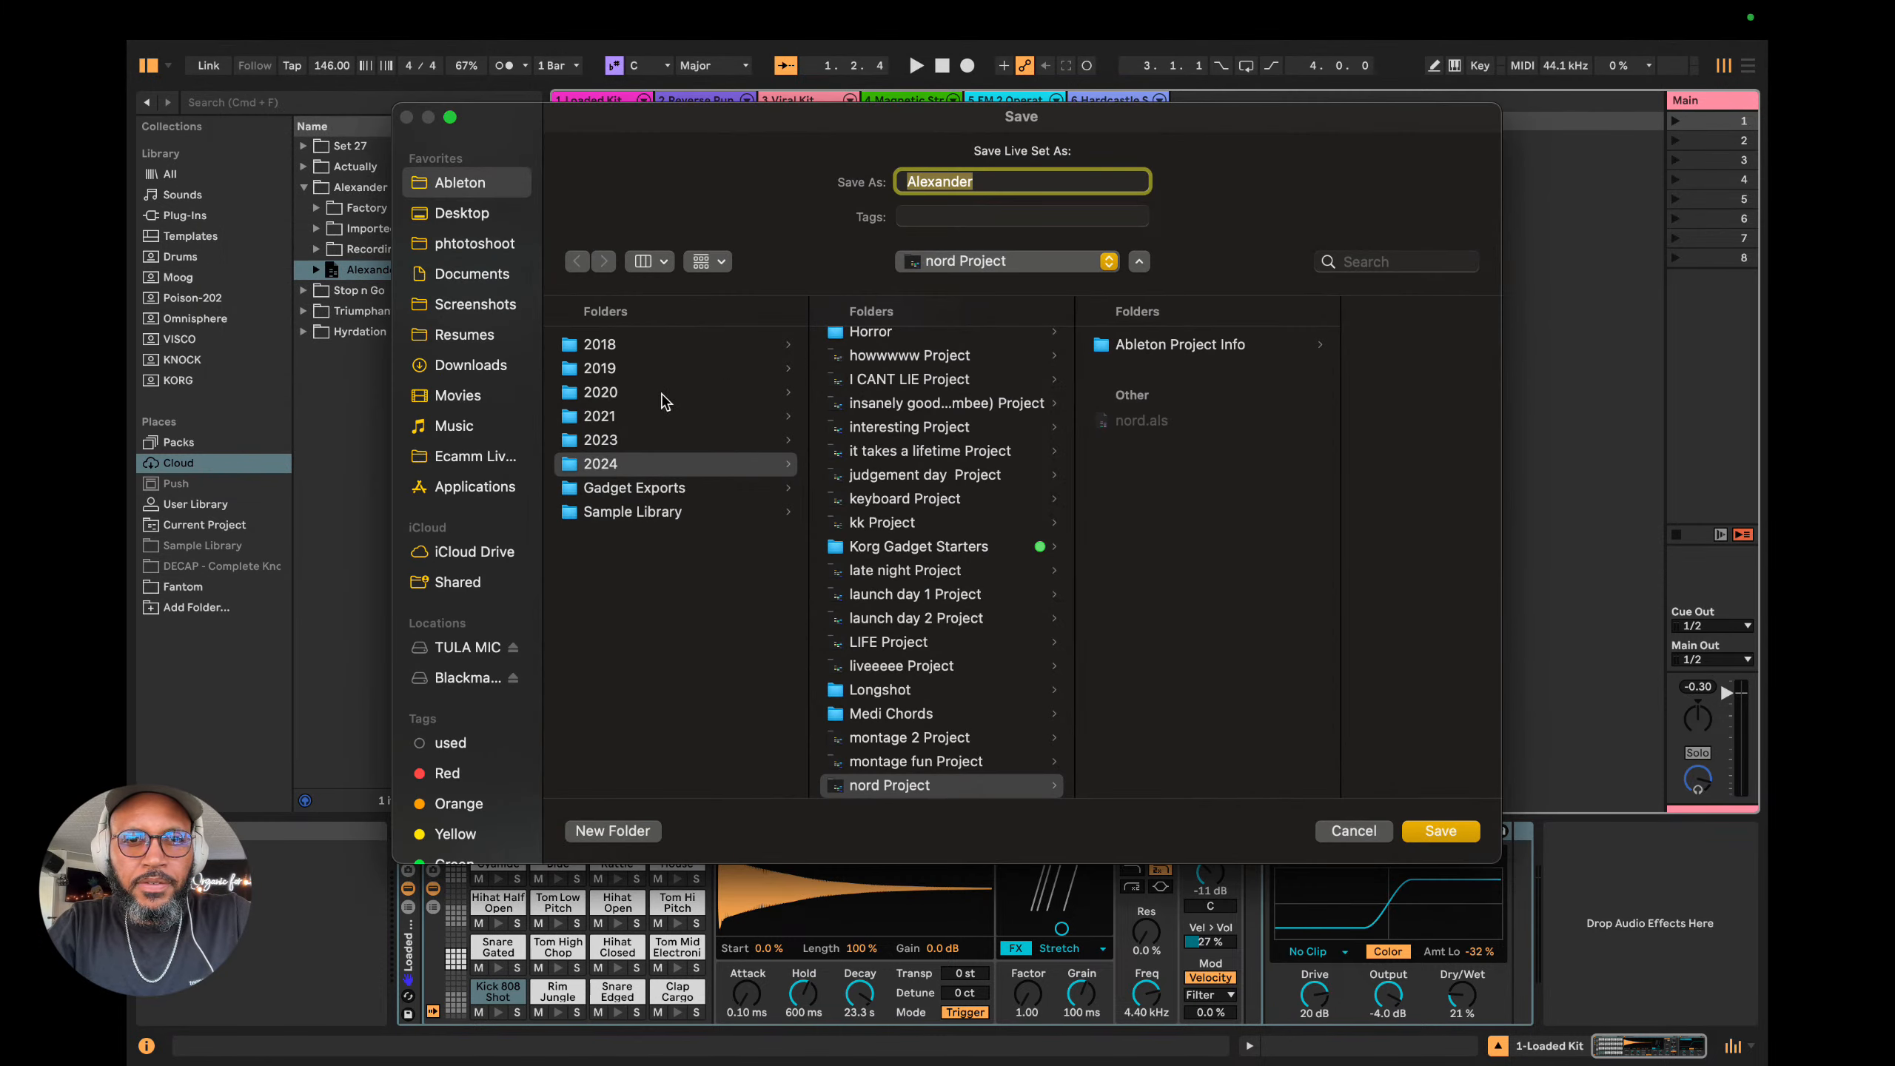
# Choose the 2024 folder inside the Ableton folder as the save location, moving the Save dialog aside.
pyautogui.click(613, 469)
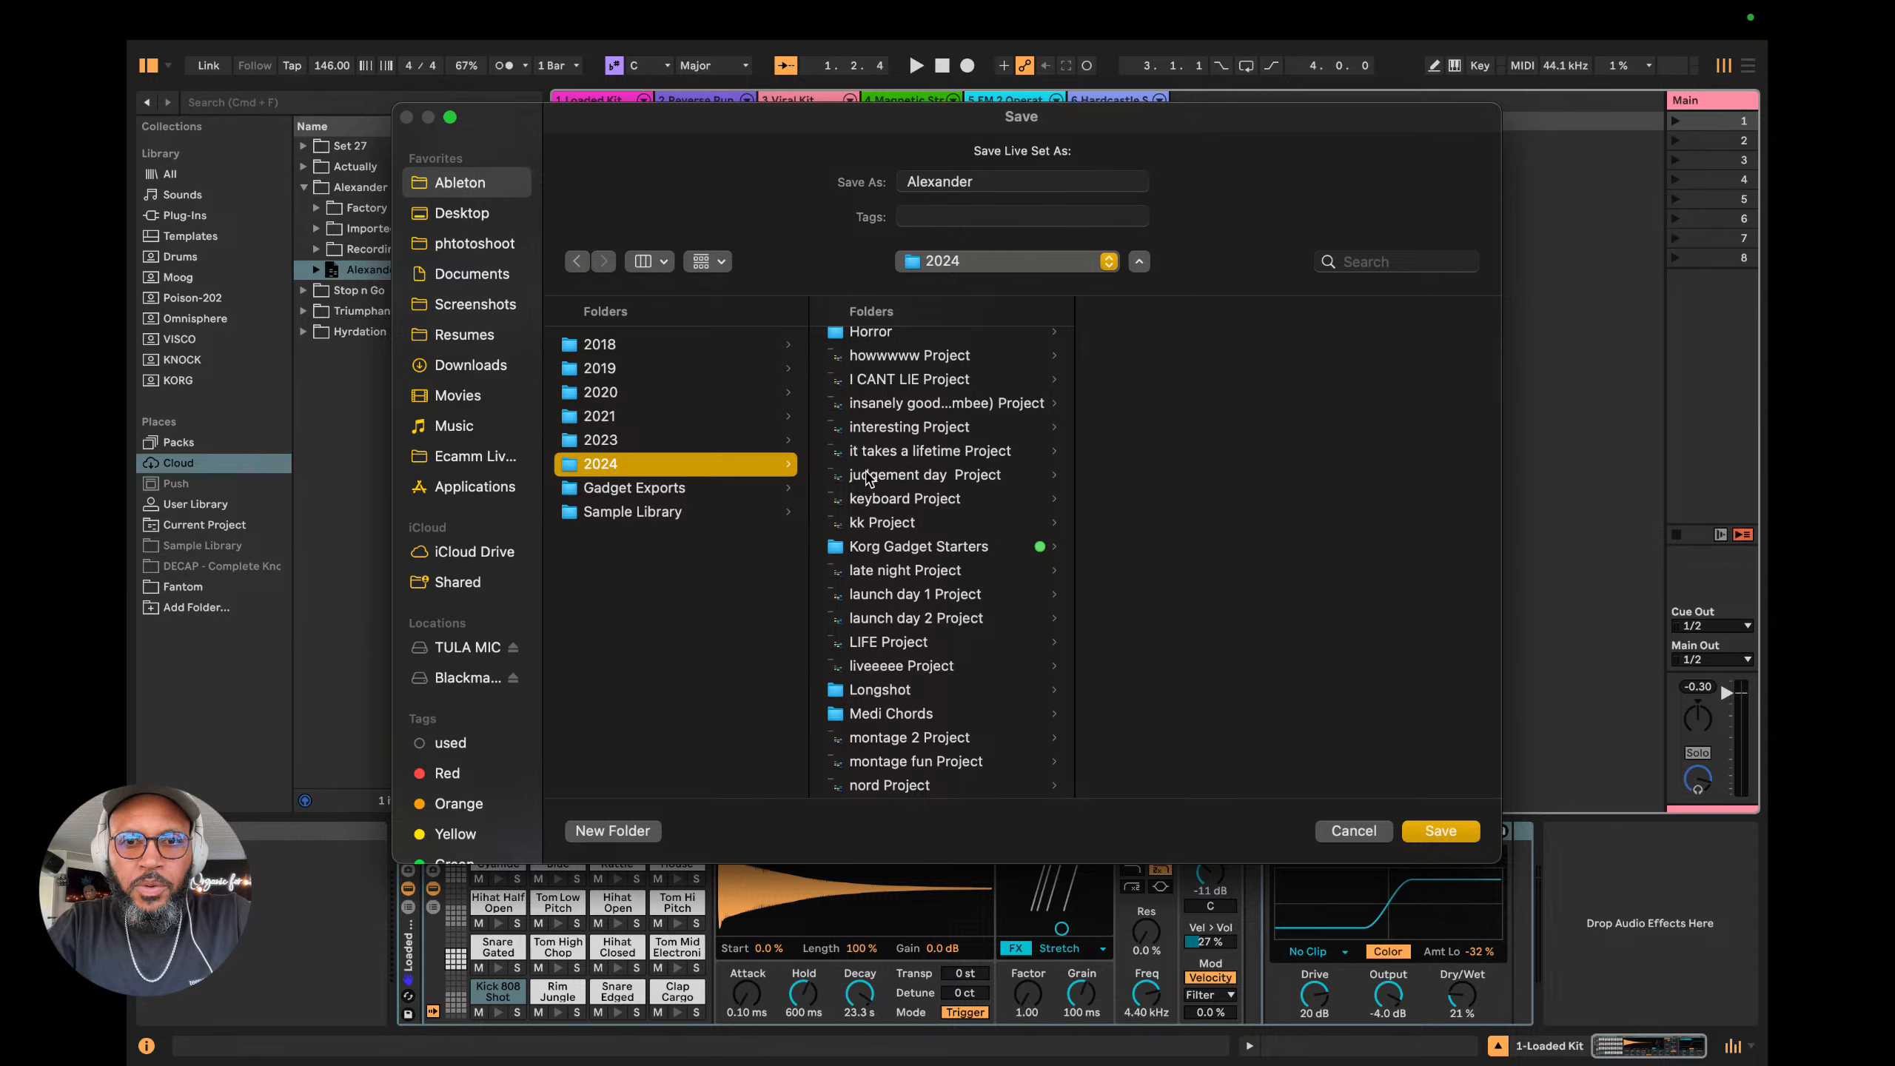
pyautogui.scroll(-10, 917, 588)
pyautogui.scroll(10, 917, 589)
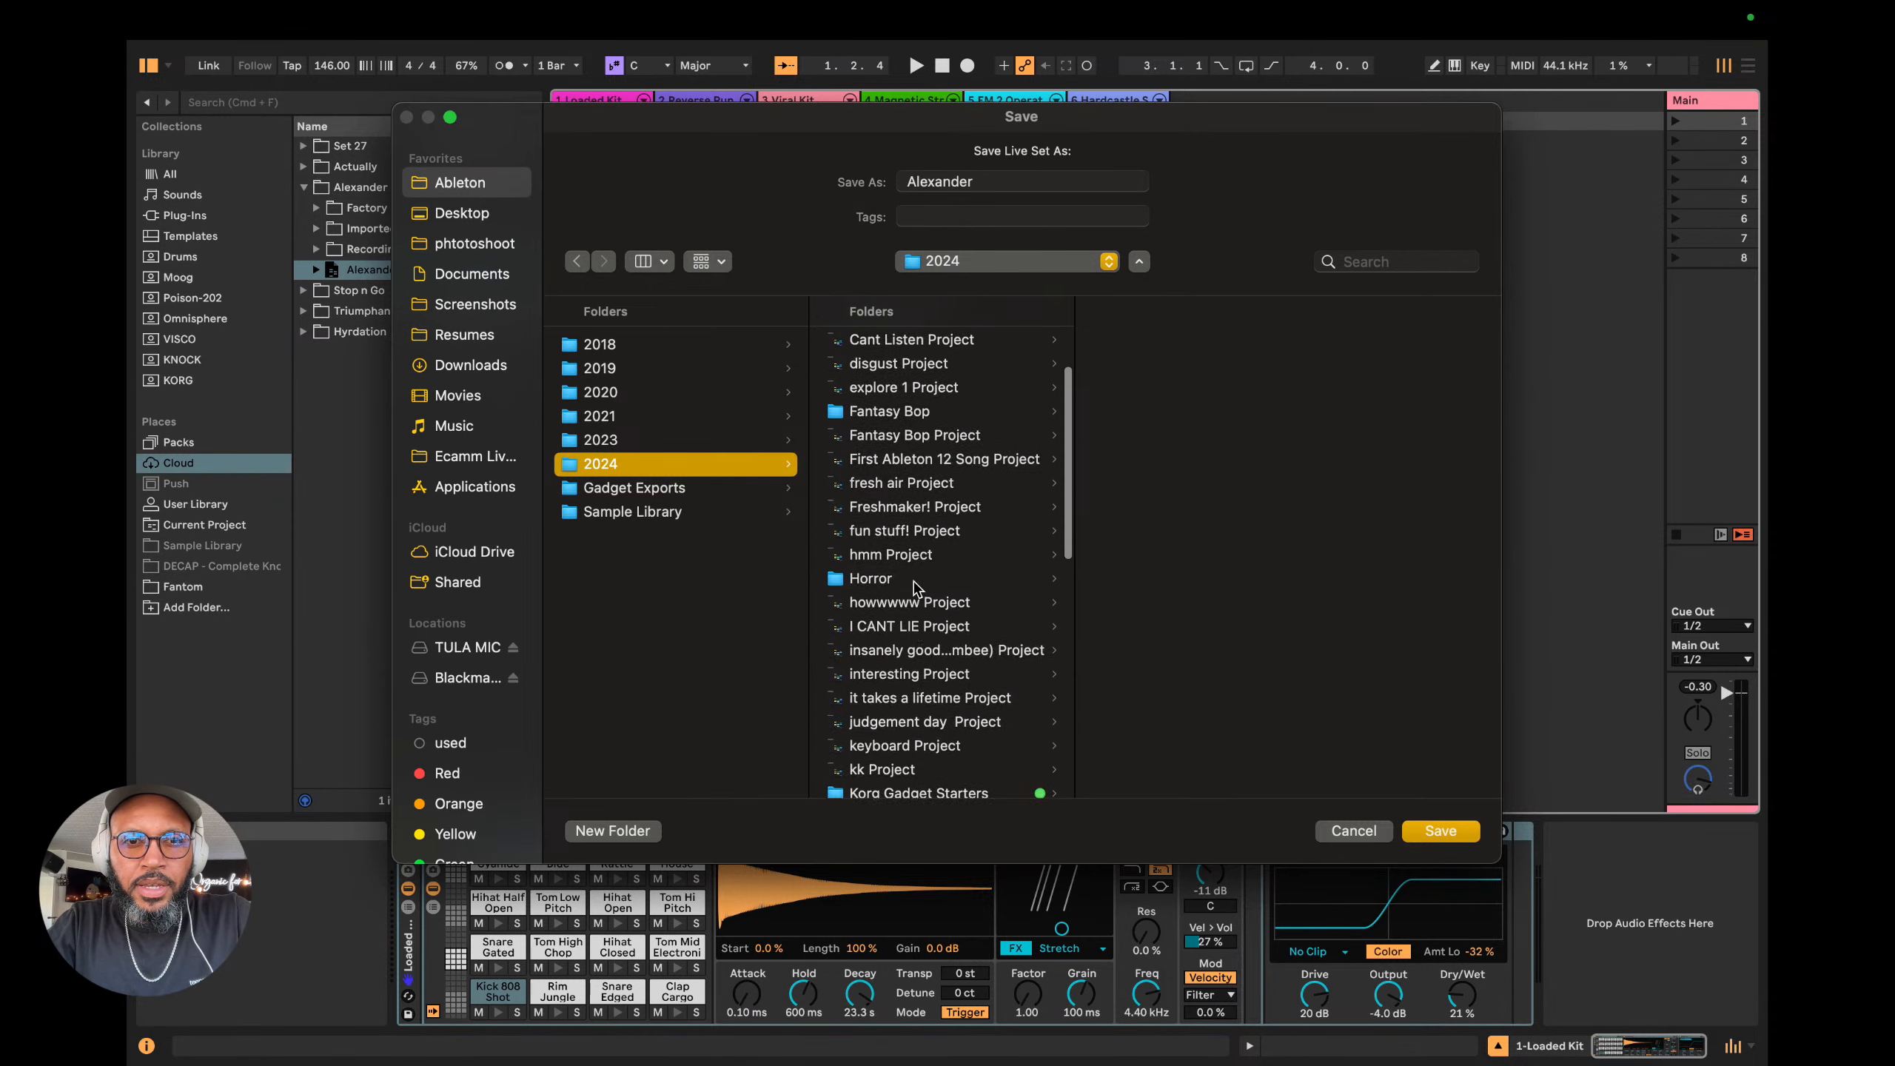
pyautogui.click(705, 594)
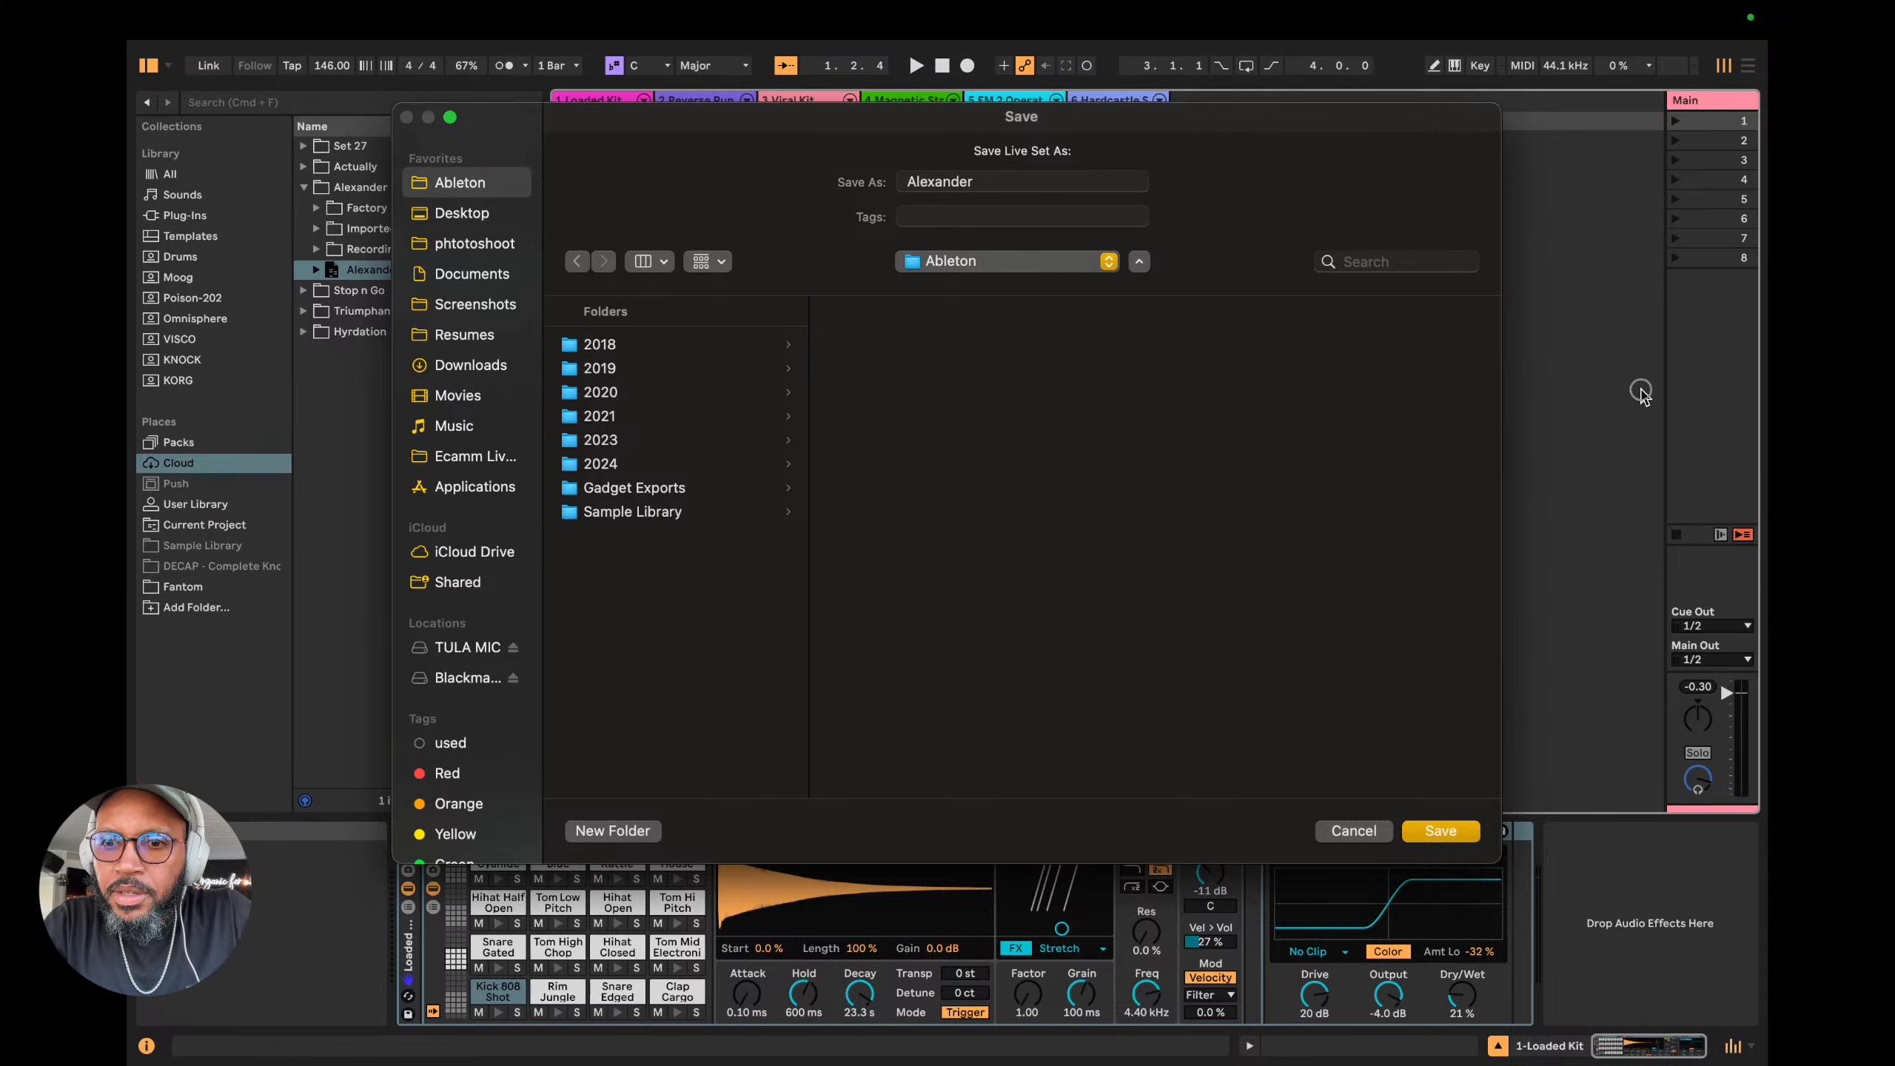
pyautogui.moveTo(730, 116); pyautogui.dragTo(598, 67)
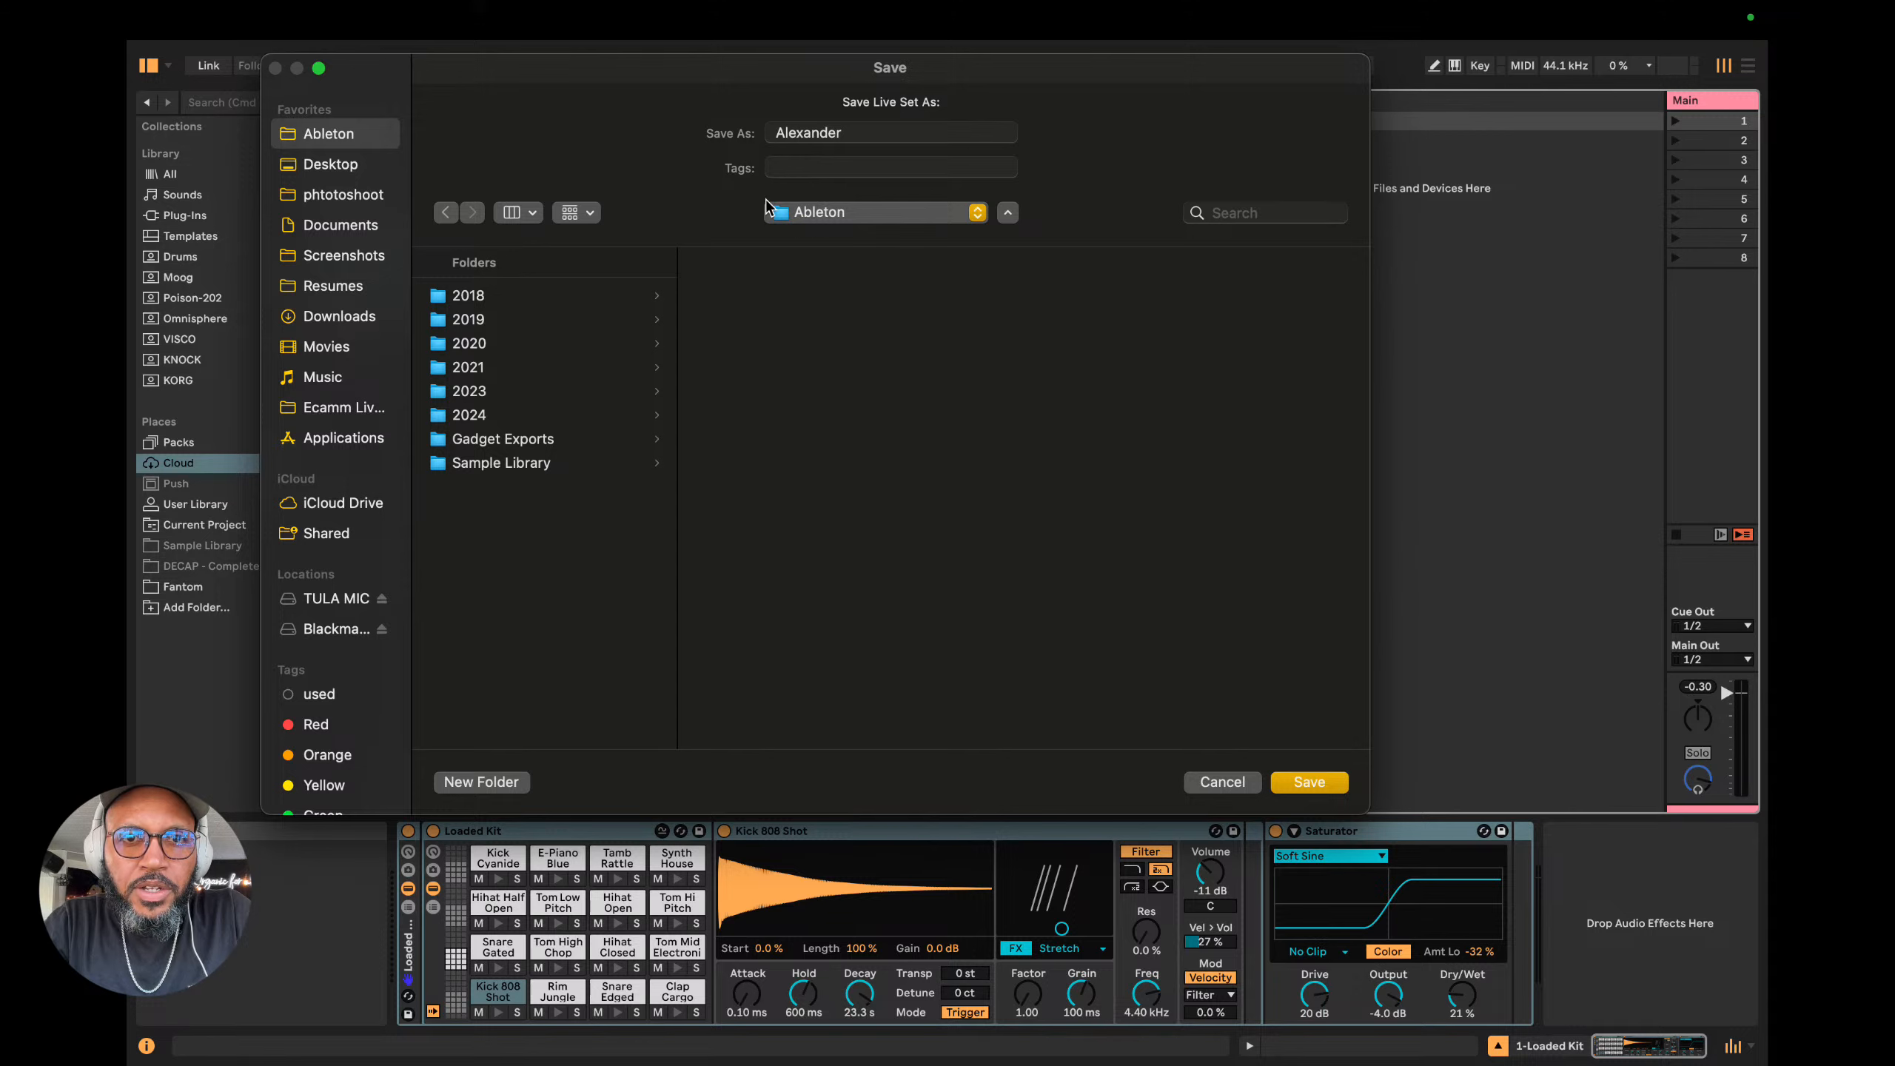
pyautogui.click(471, 418)
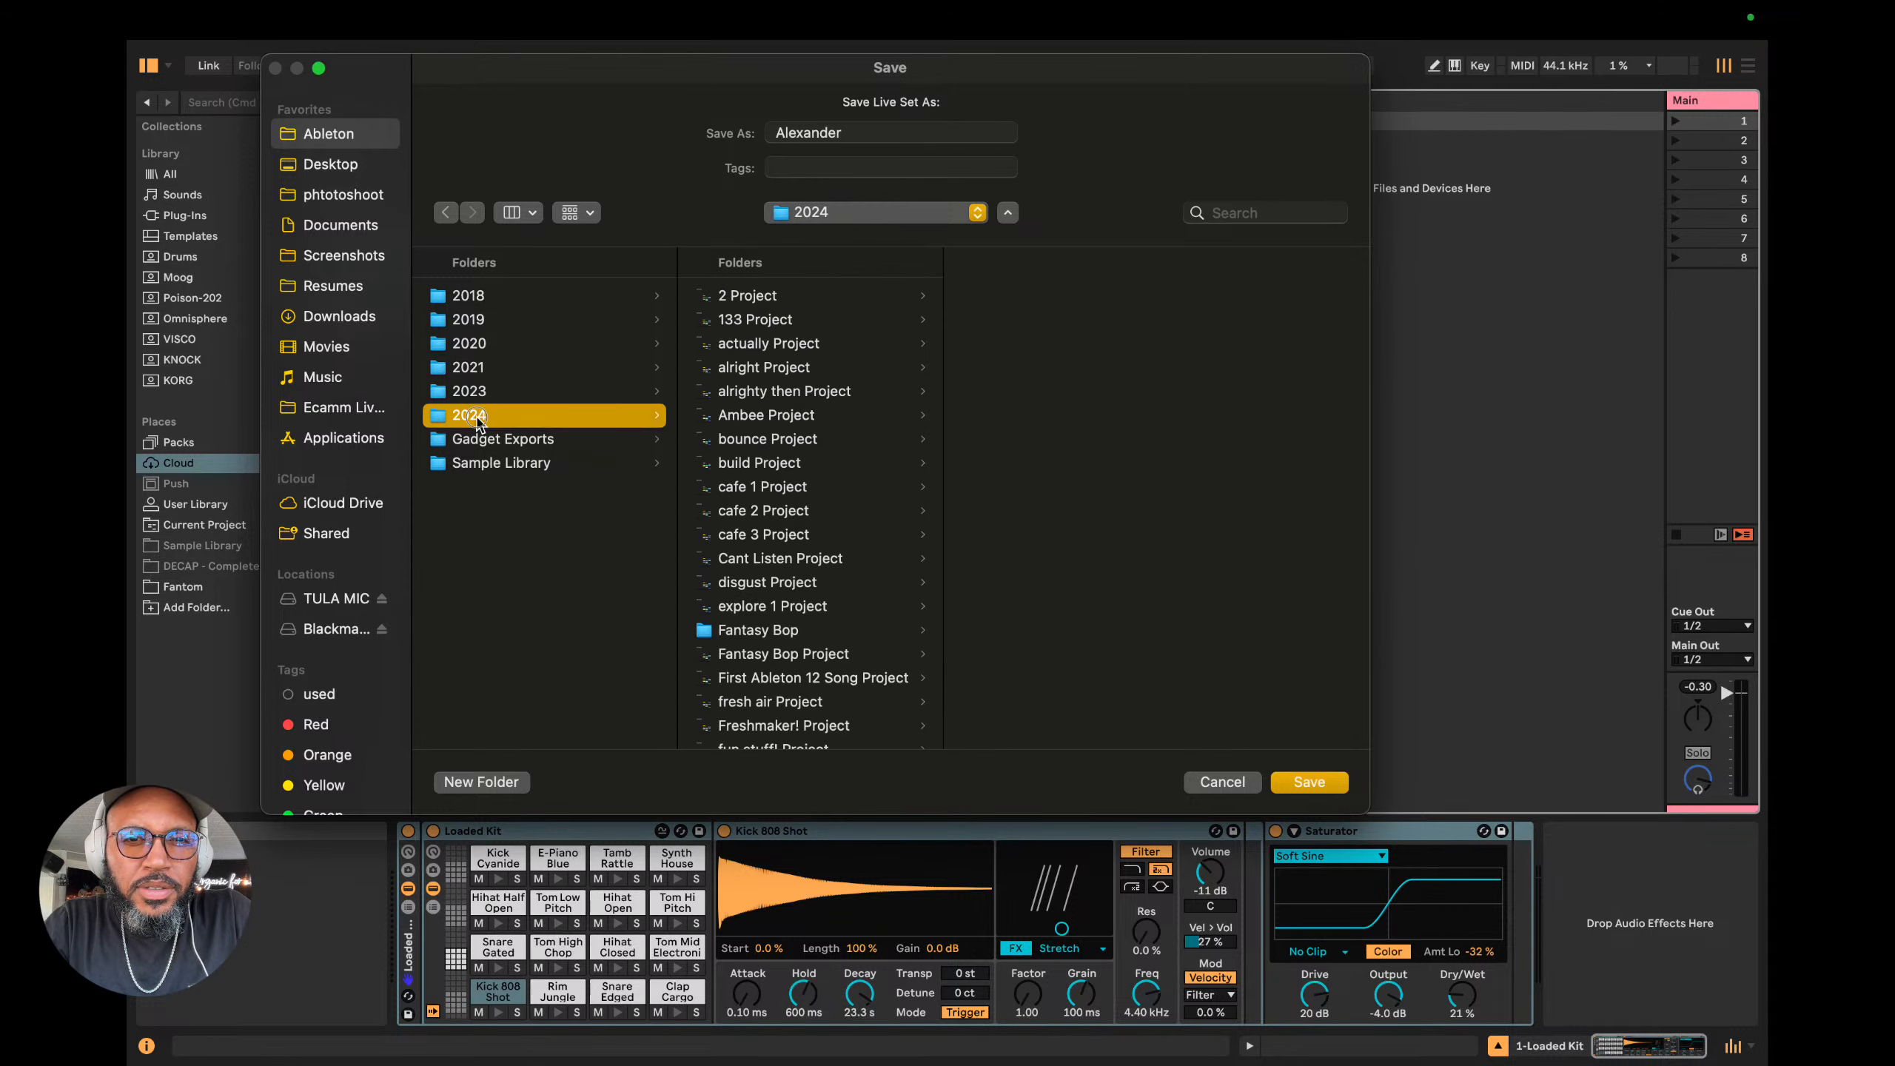
pyautogui.click(866, 210)
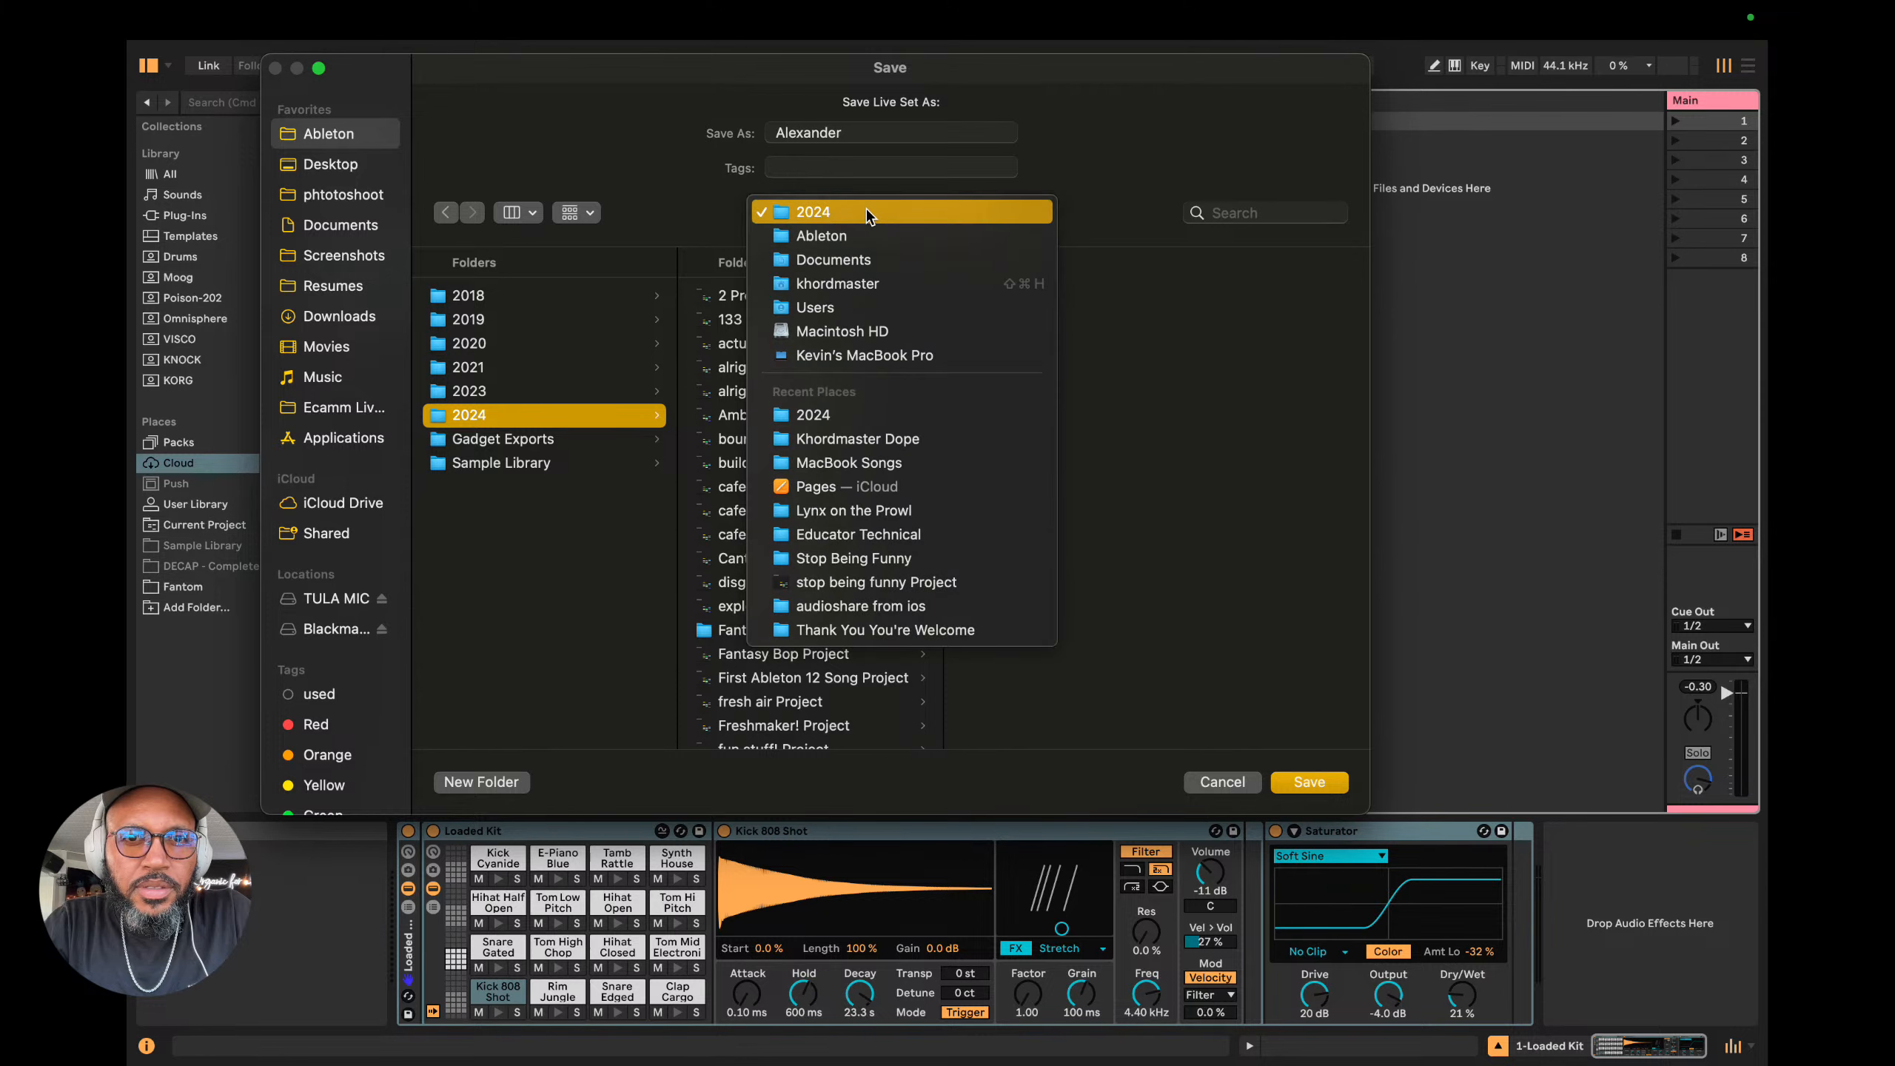
pyautogui.click(866, 211)
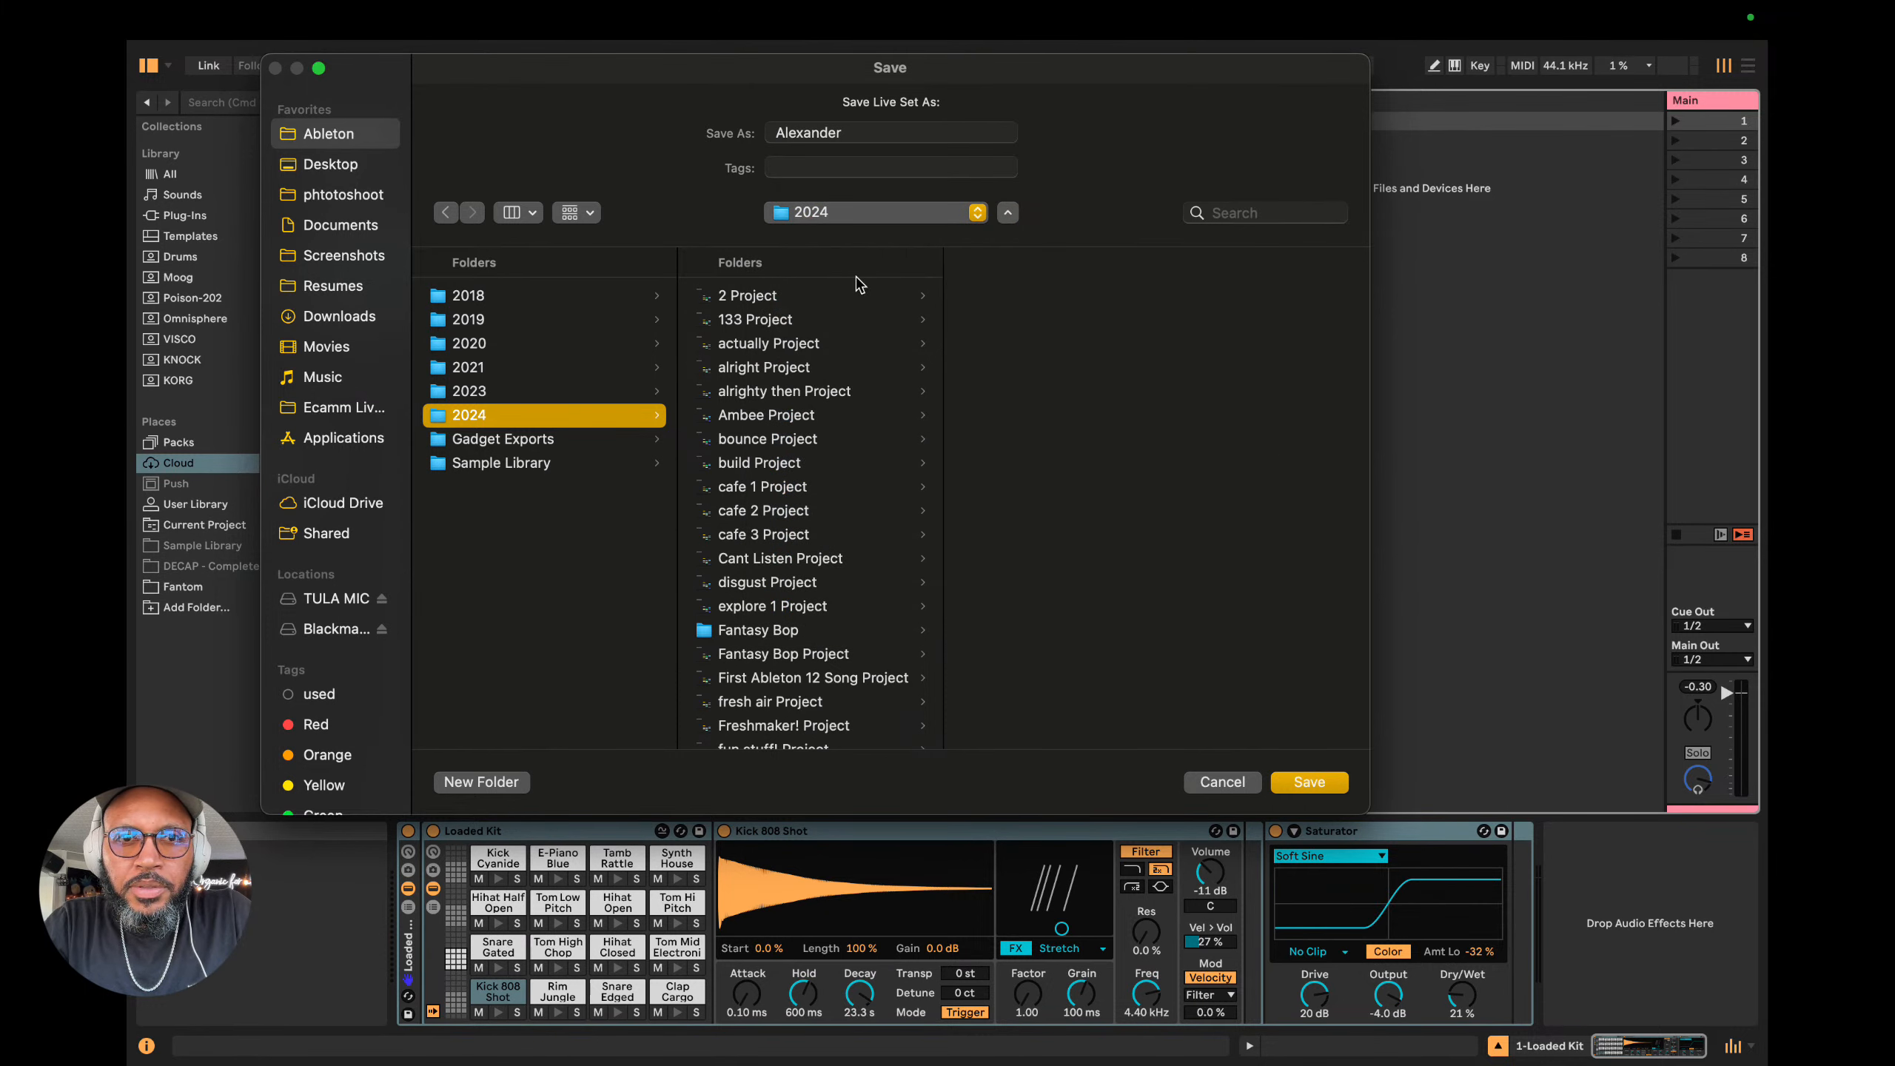
# Switch the Save dialog's view of the 2024 folder to icons, then to a list.
pyautogui.click(570, 215)
pyautogui.click(596, 267)
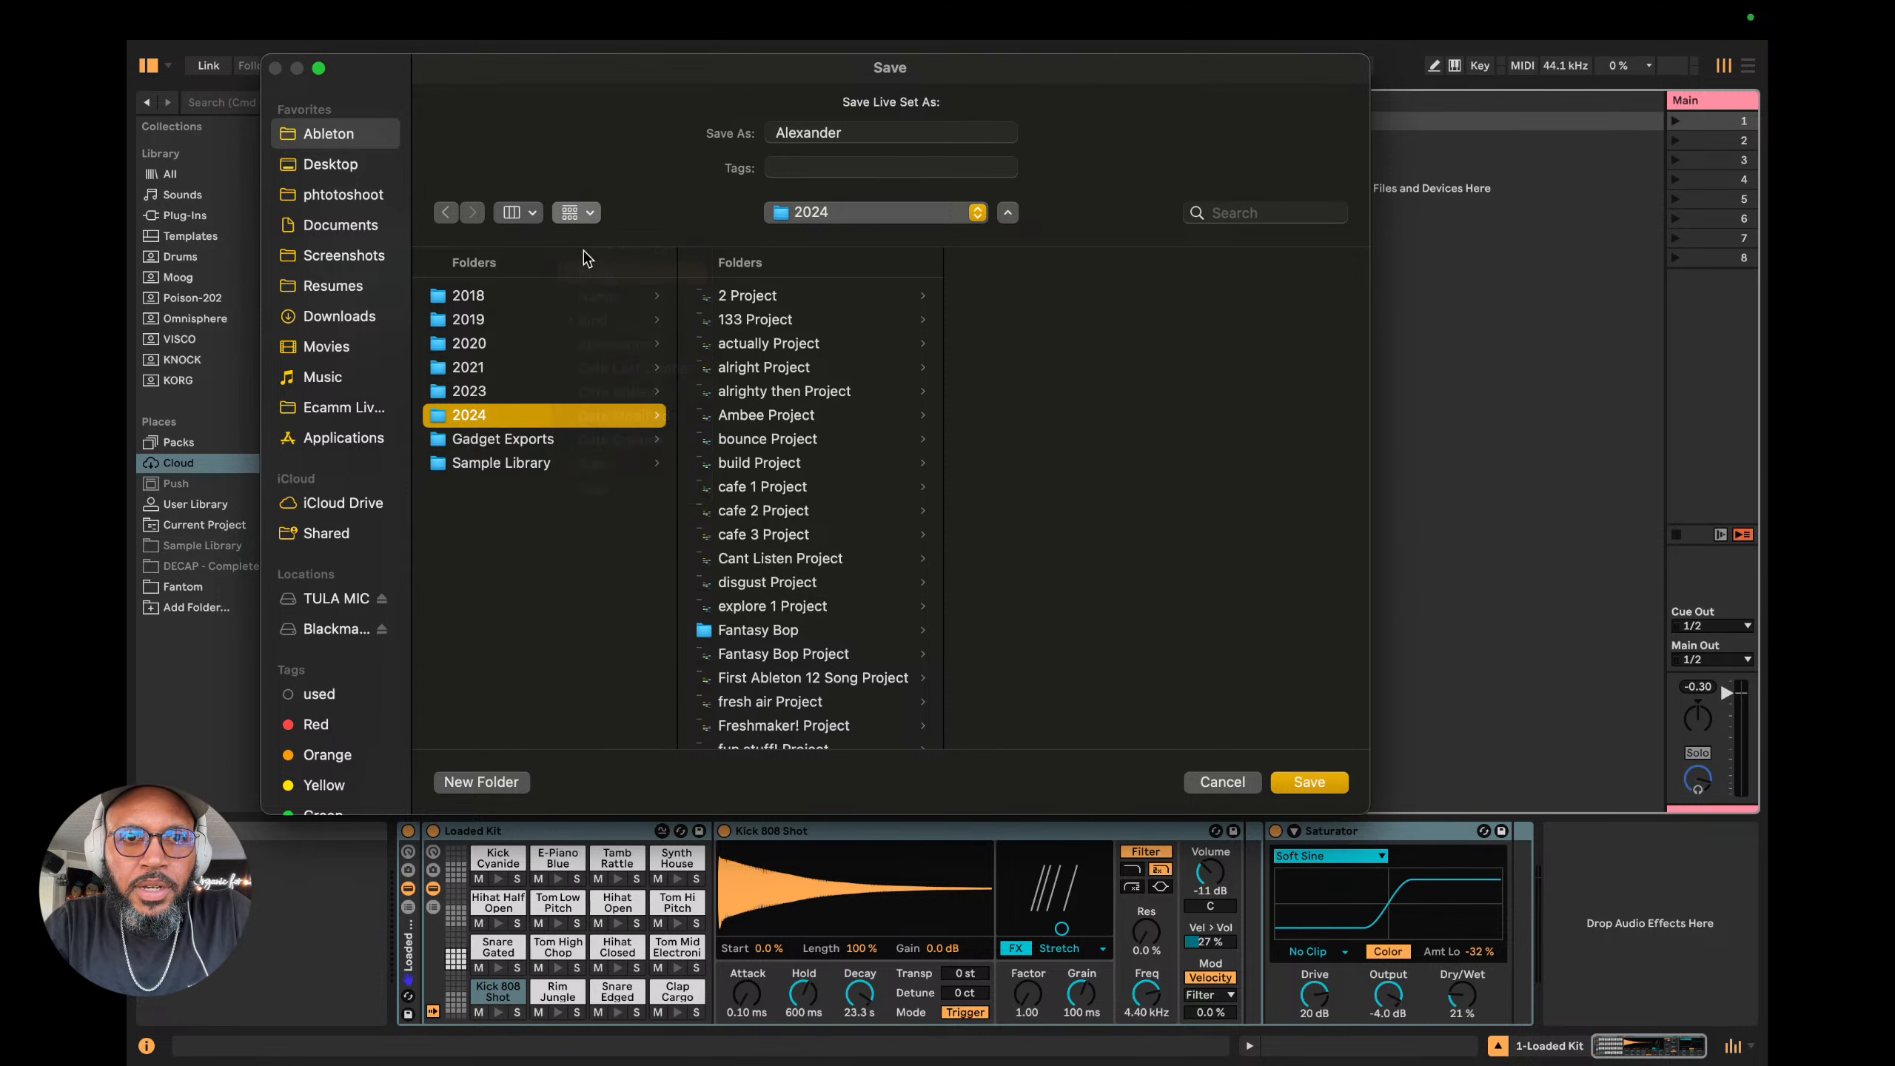
pyautogui.click(517, 212)
pyautogui.click(556, 304)
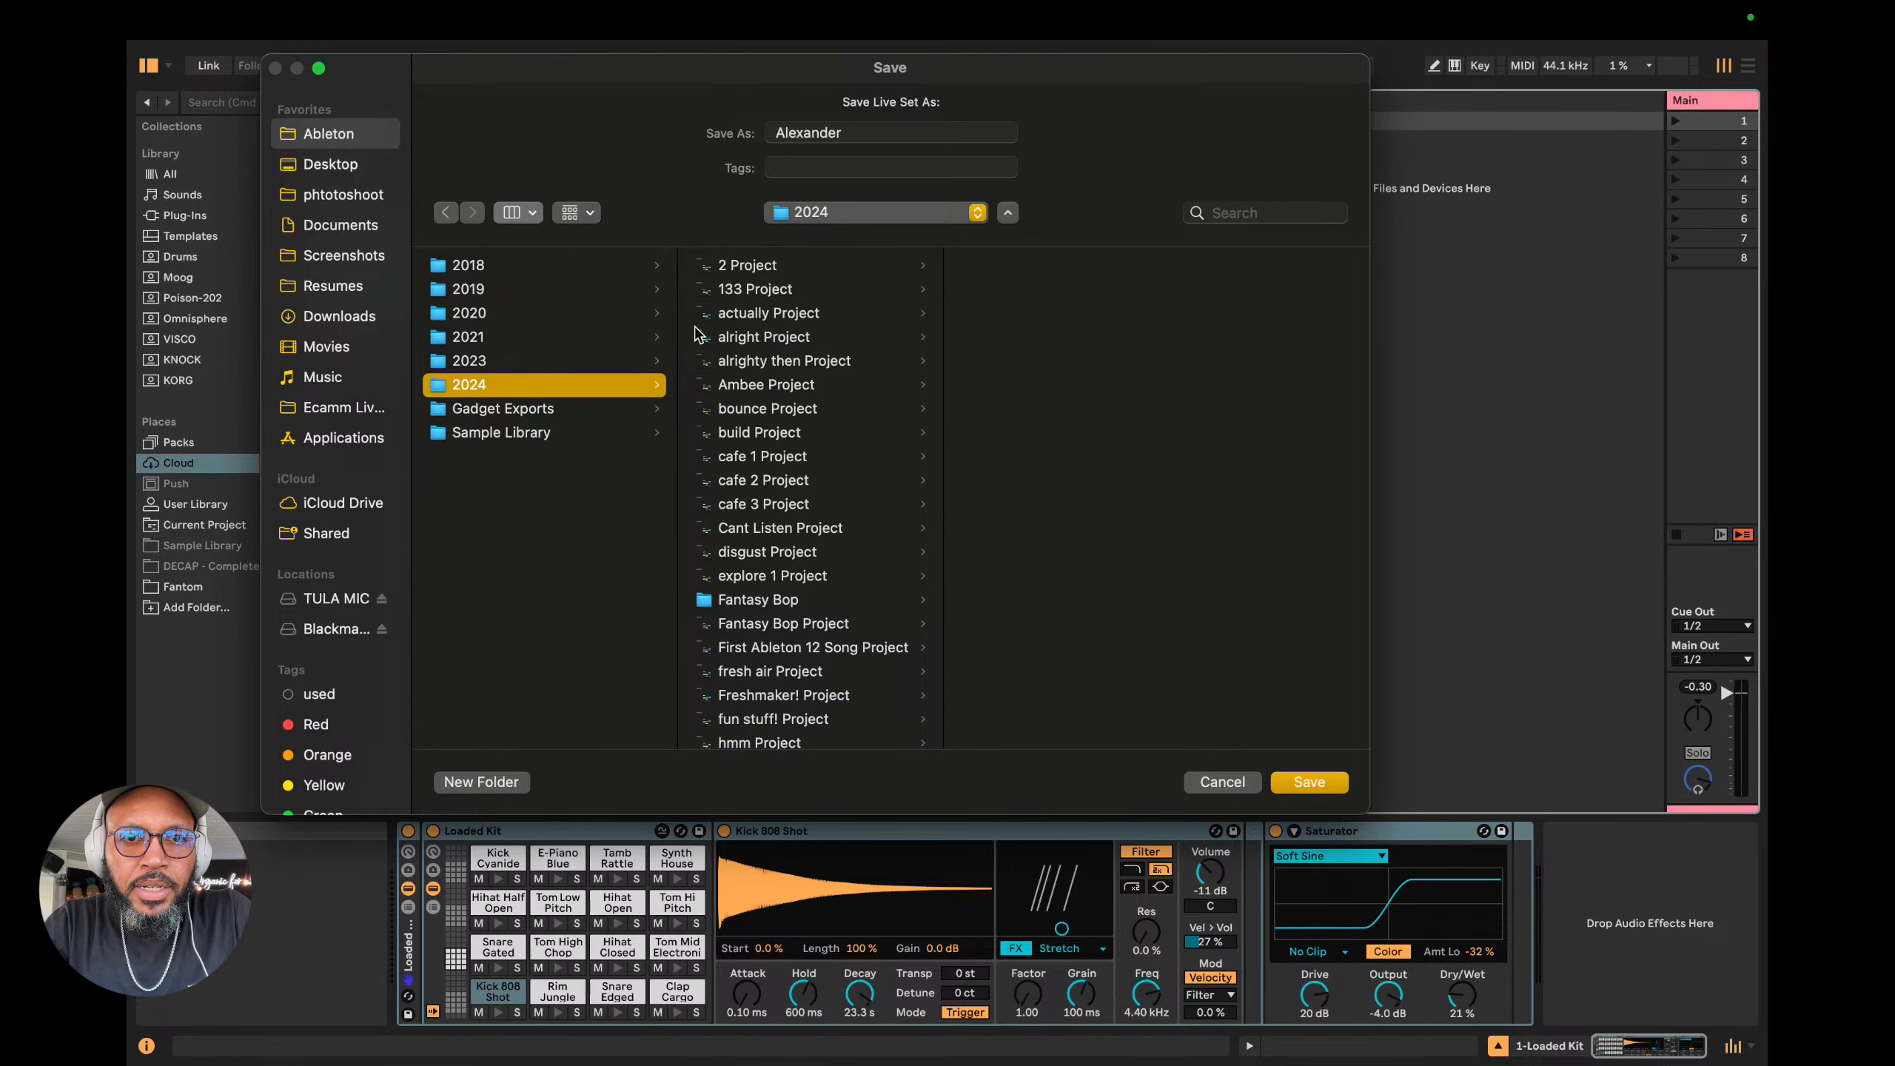
pyautogui.click(511, 218)
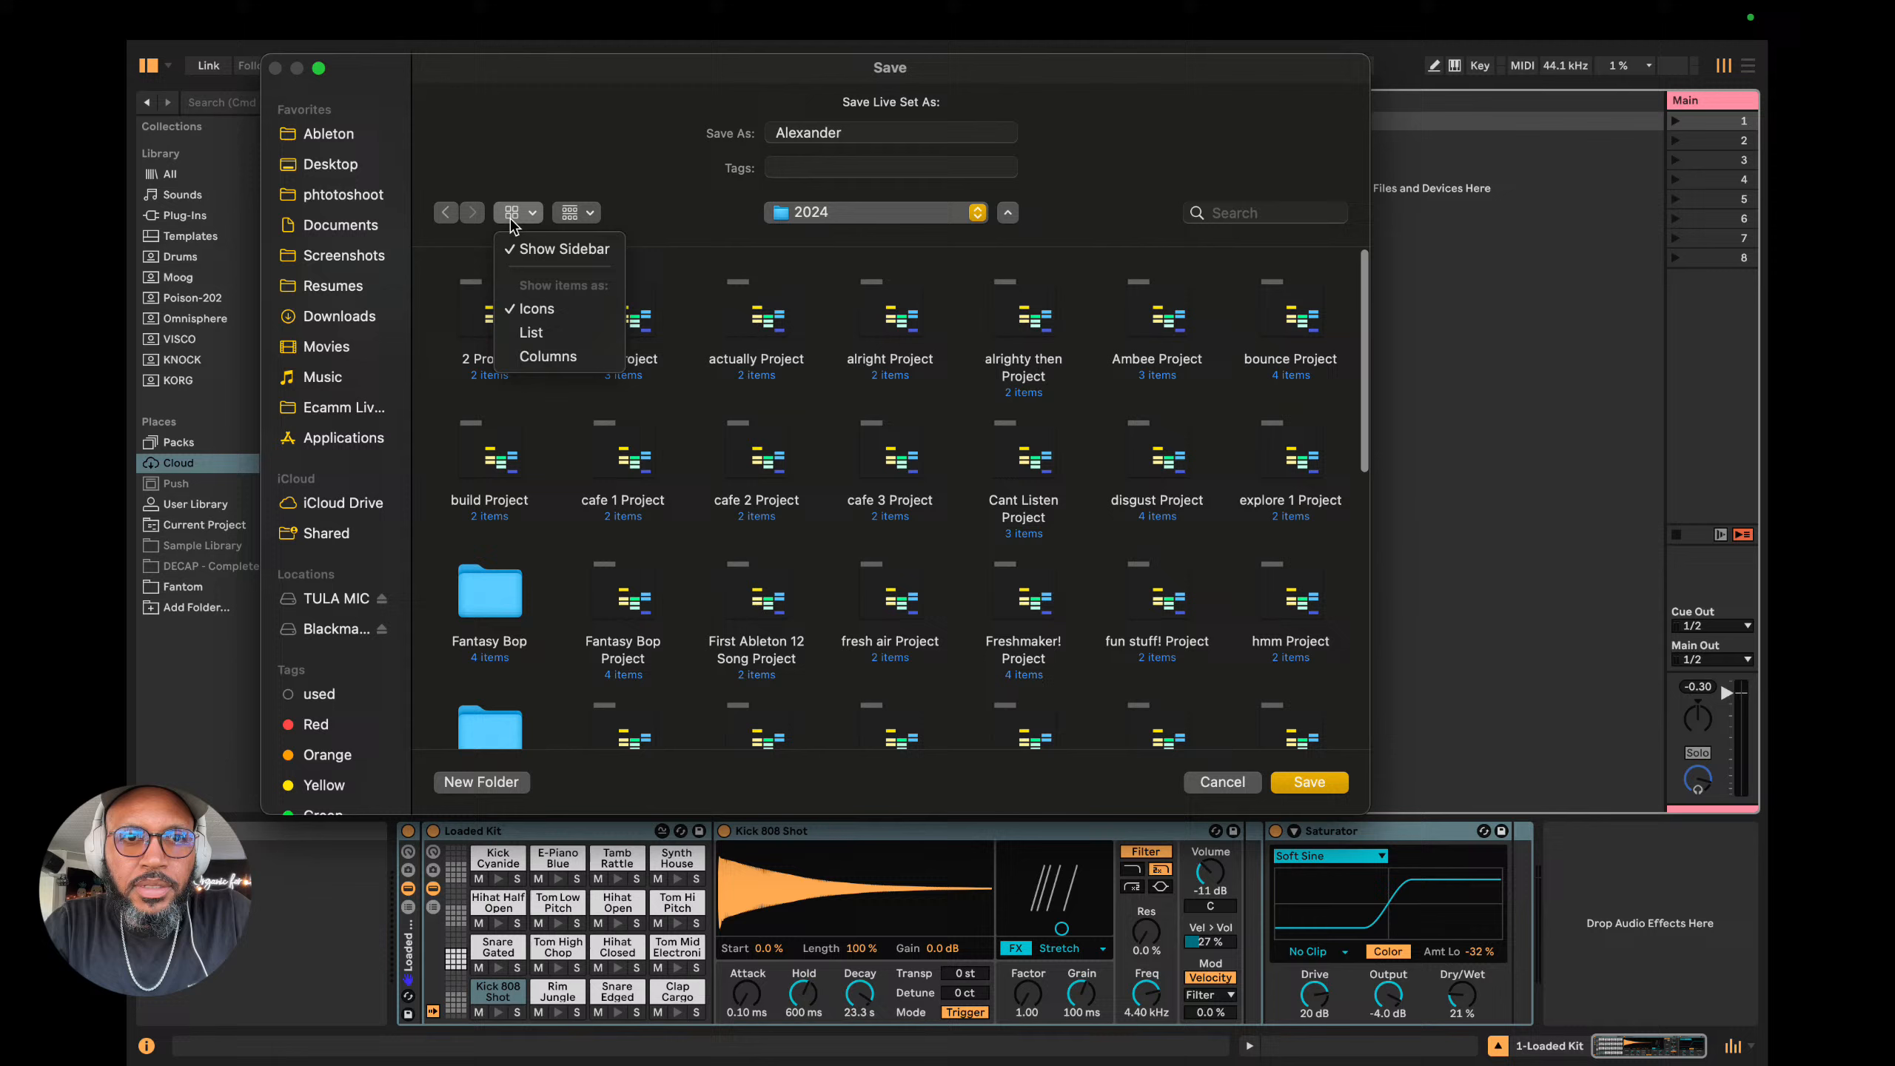
pyautogui.click(543, 333)
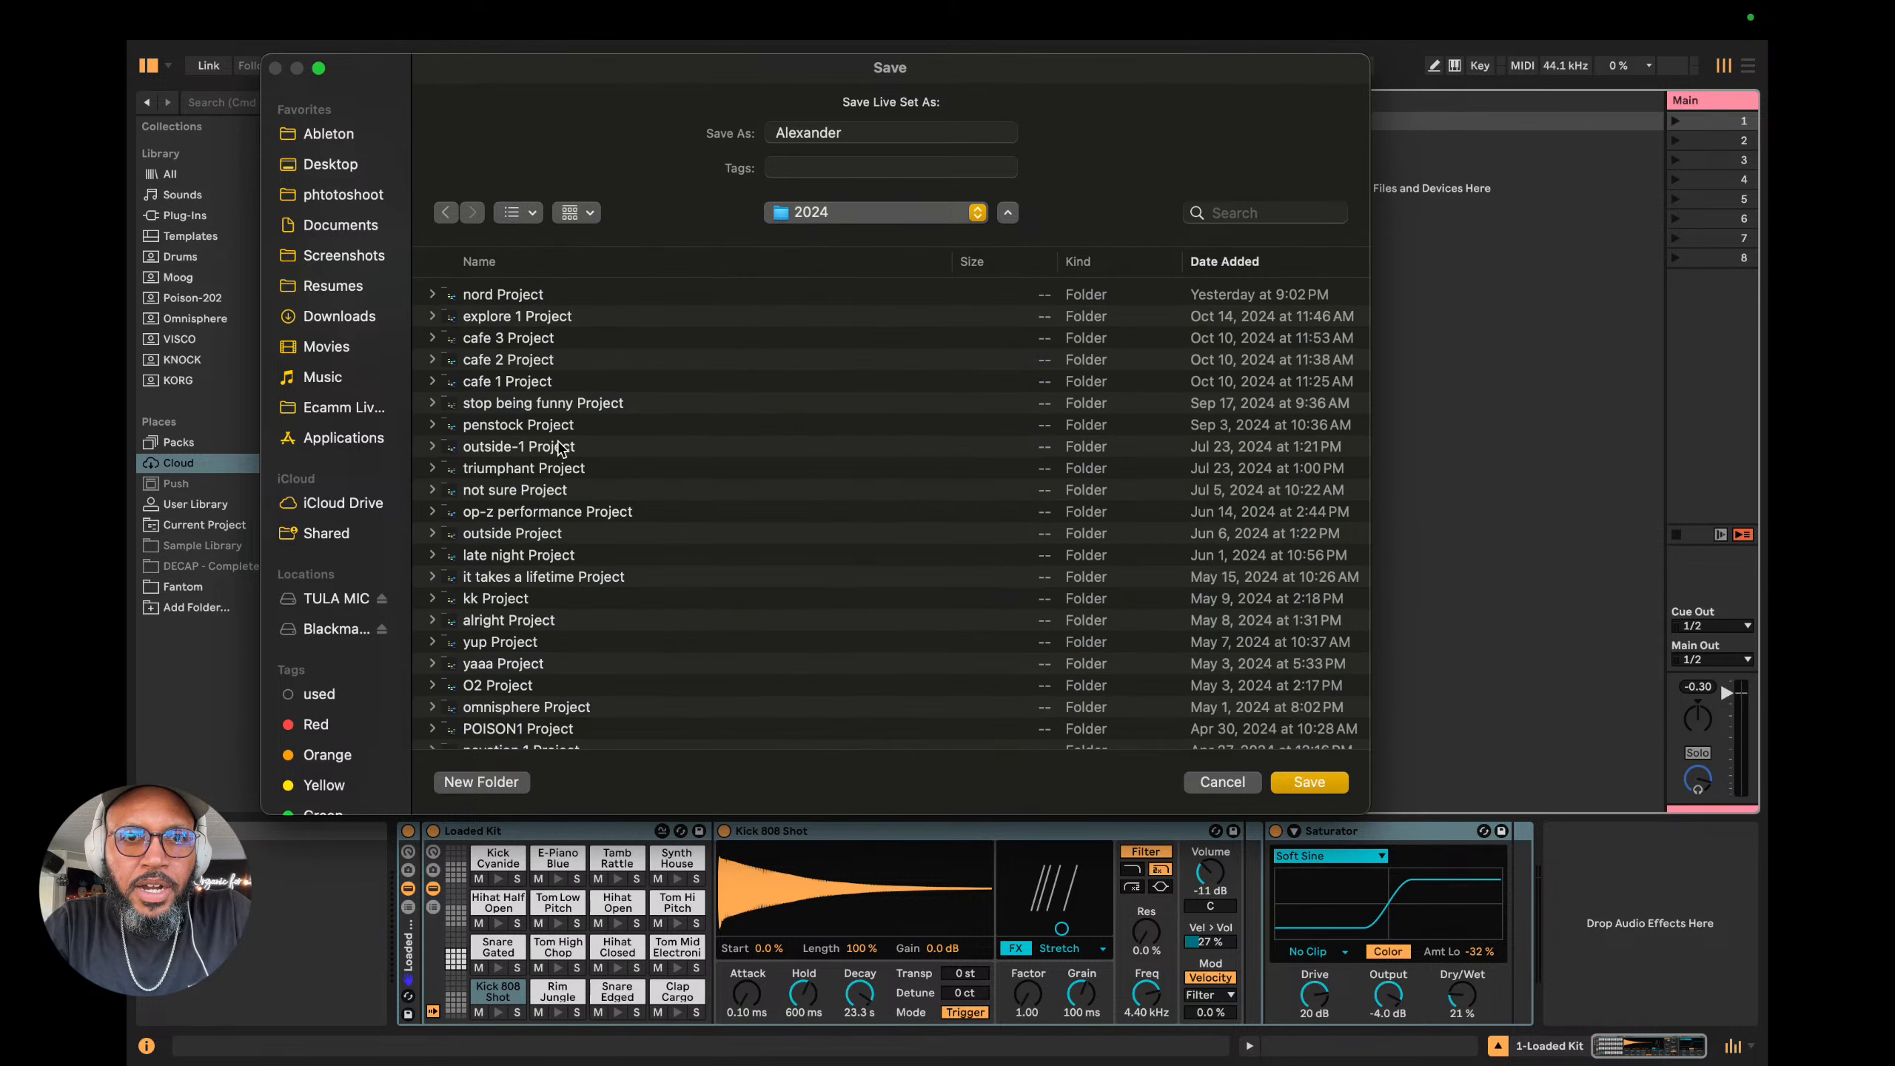
# Look through the listed project folders in 2024 and reposition the Save dialog.
pyautogui.scroll(-5, 558, 448)
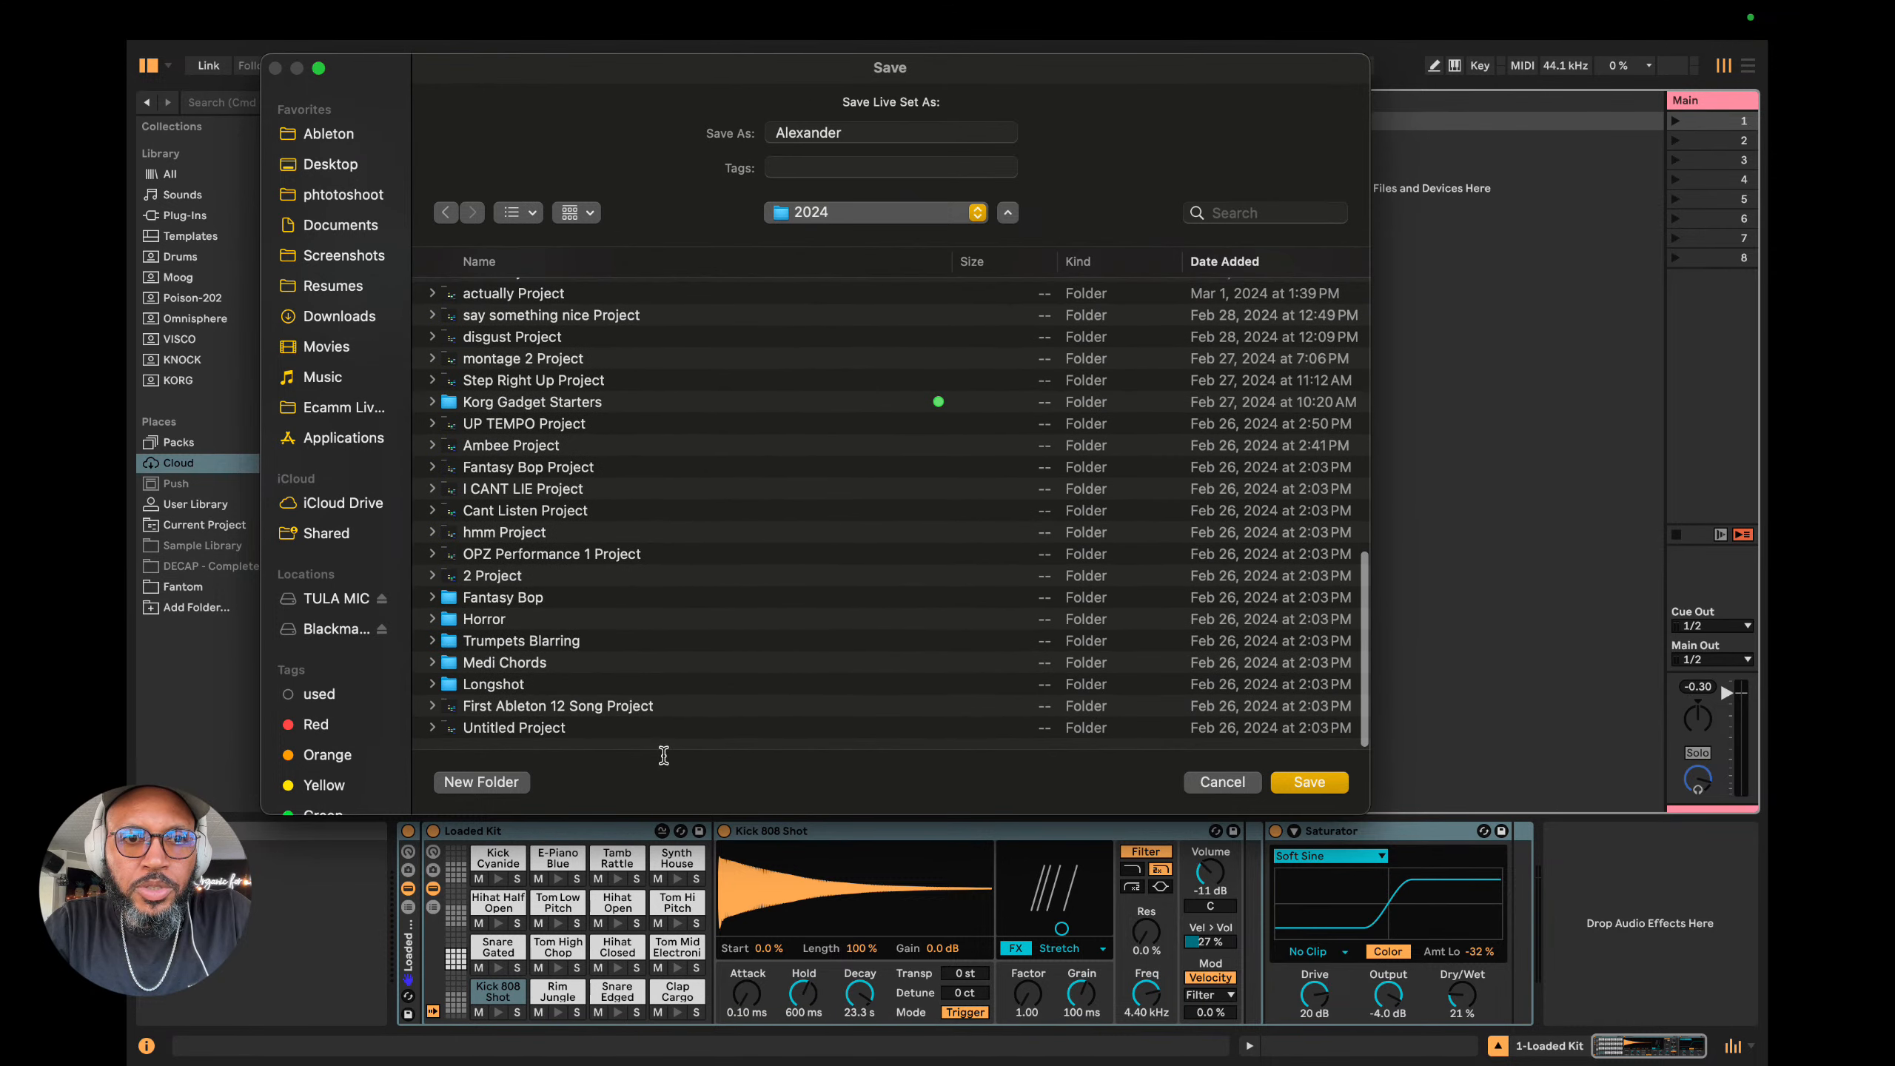
pyautogui.rightClick(942, 639)
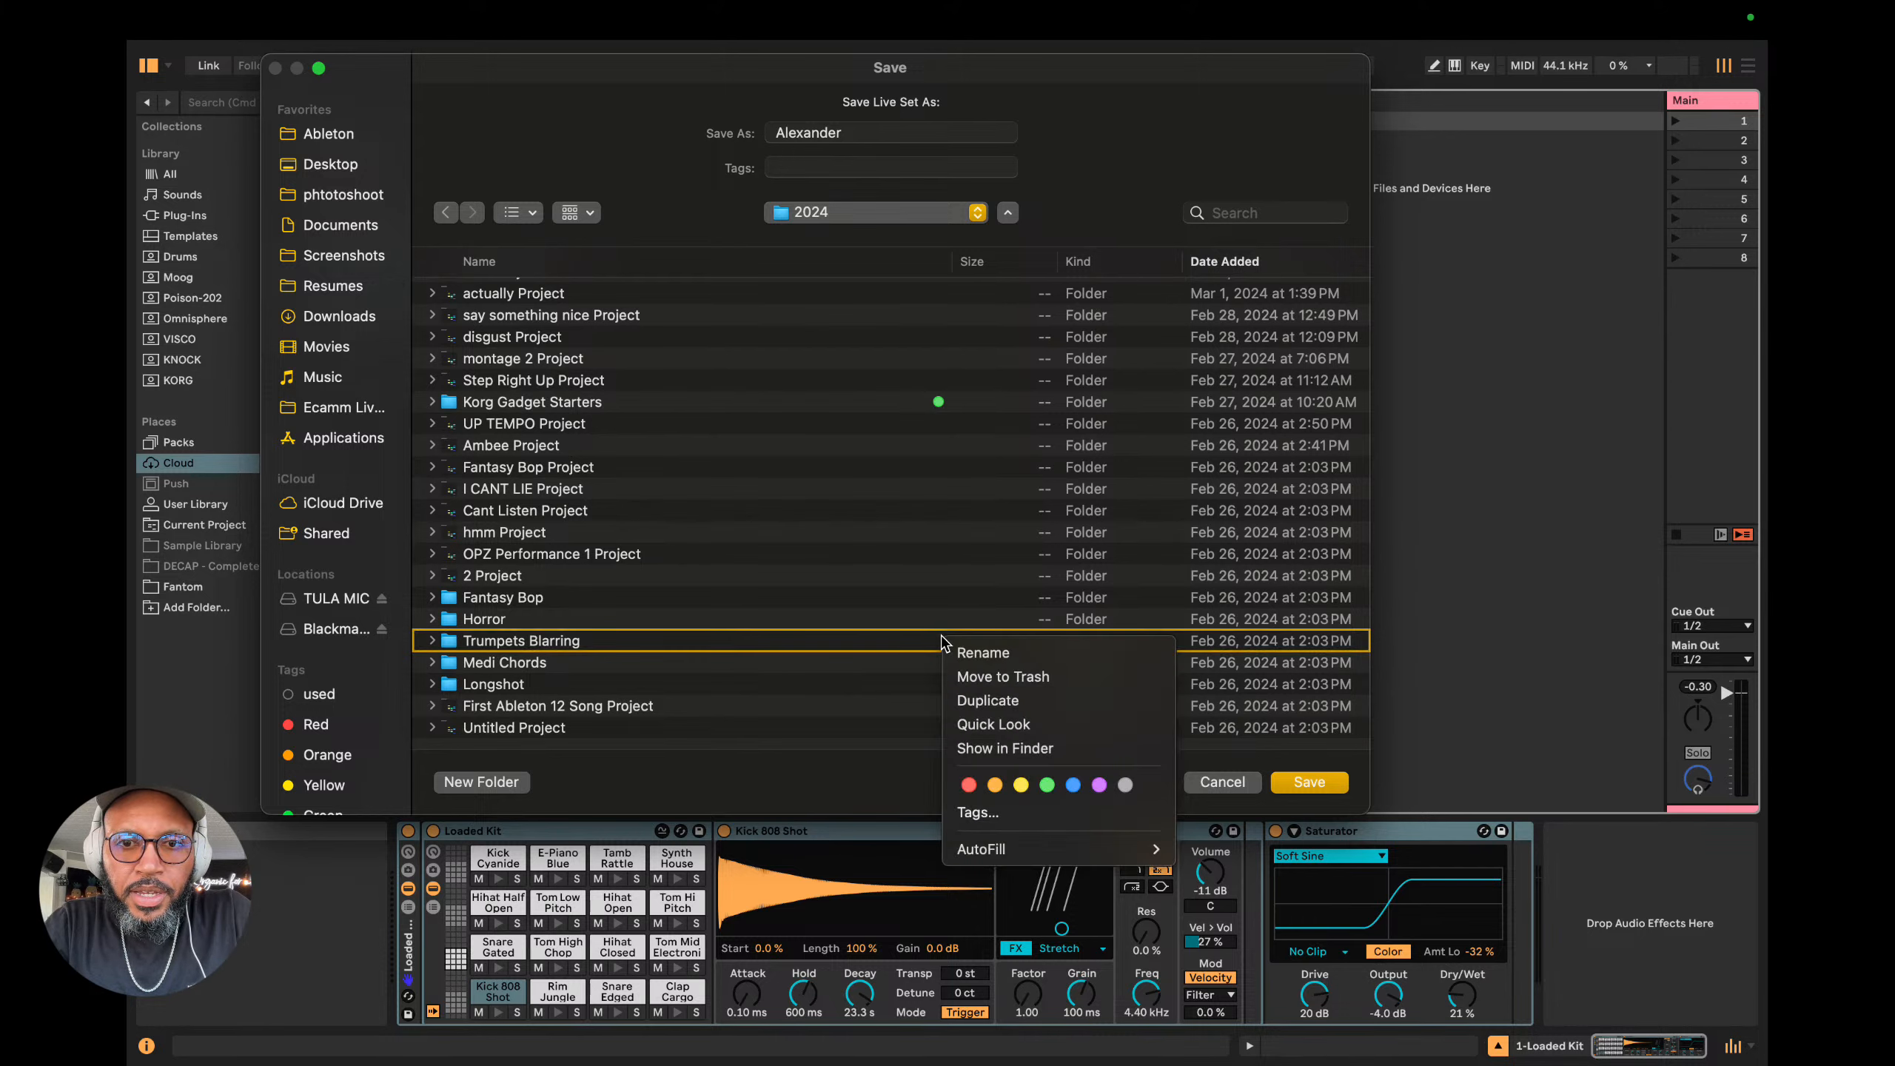
pyautogui.click(898, 690)
pyautogui.scroll(5, 997, 512)
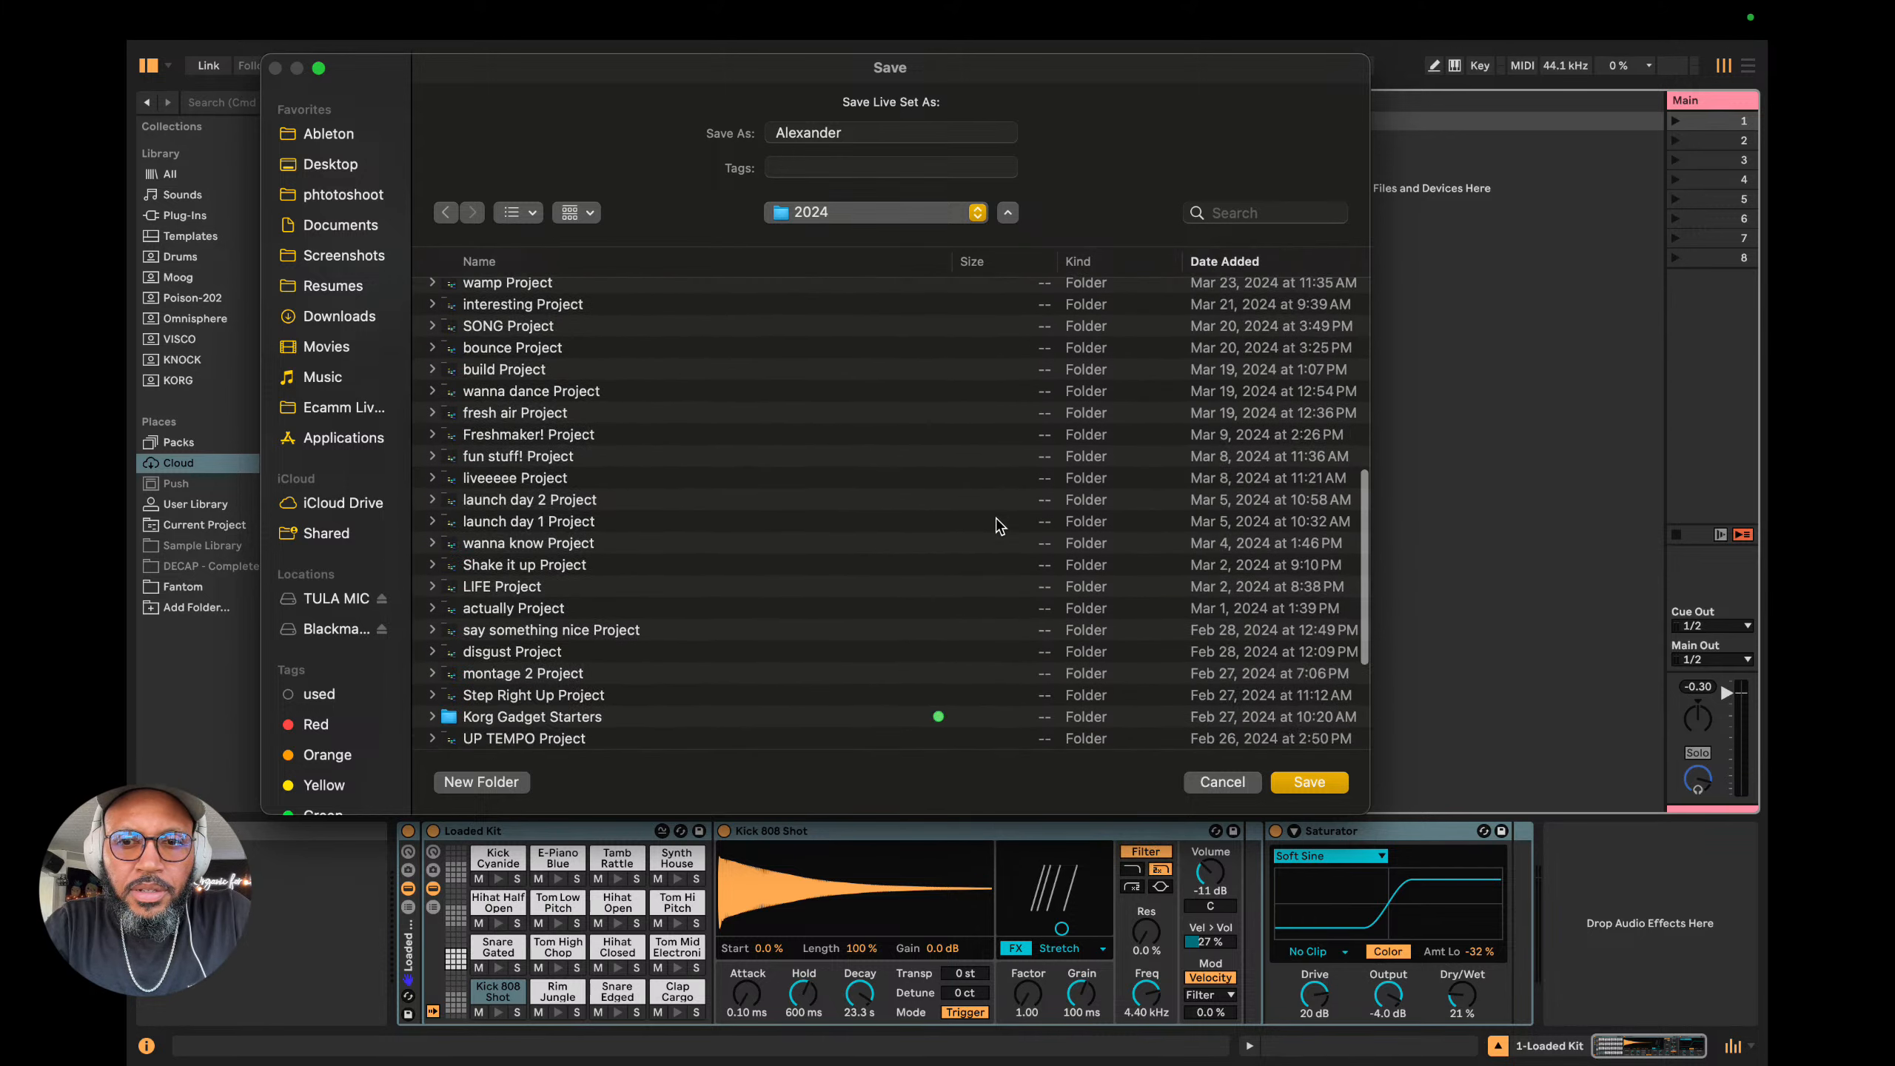
pyautogui.scroll(-5, 997, 513)
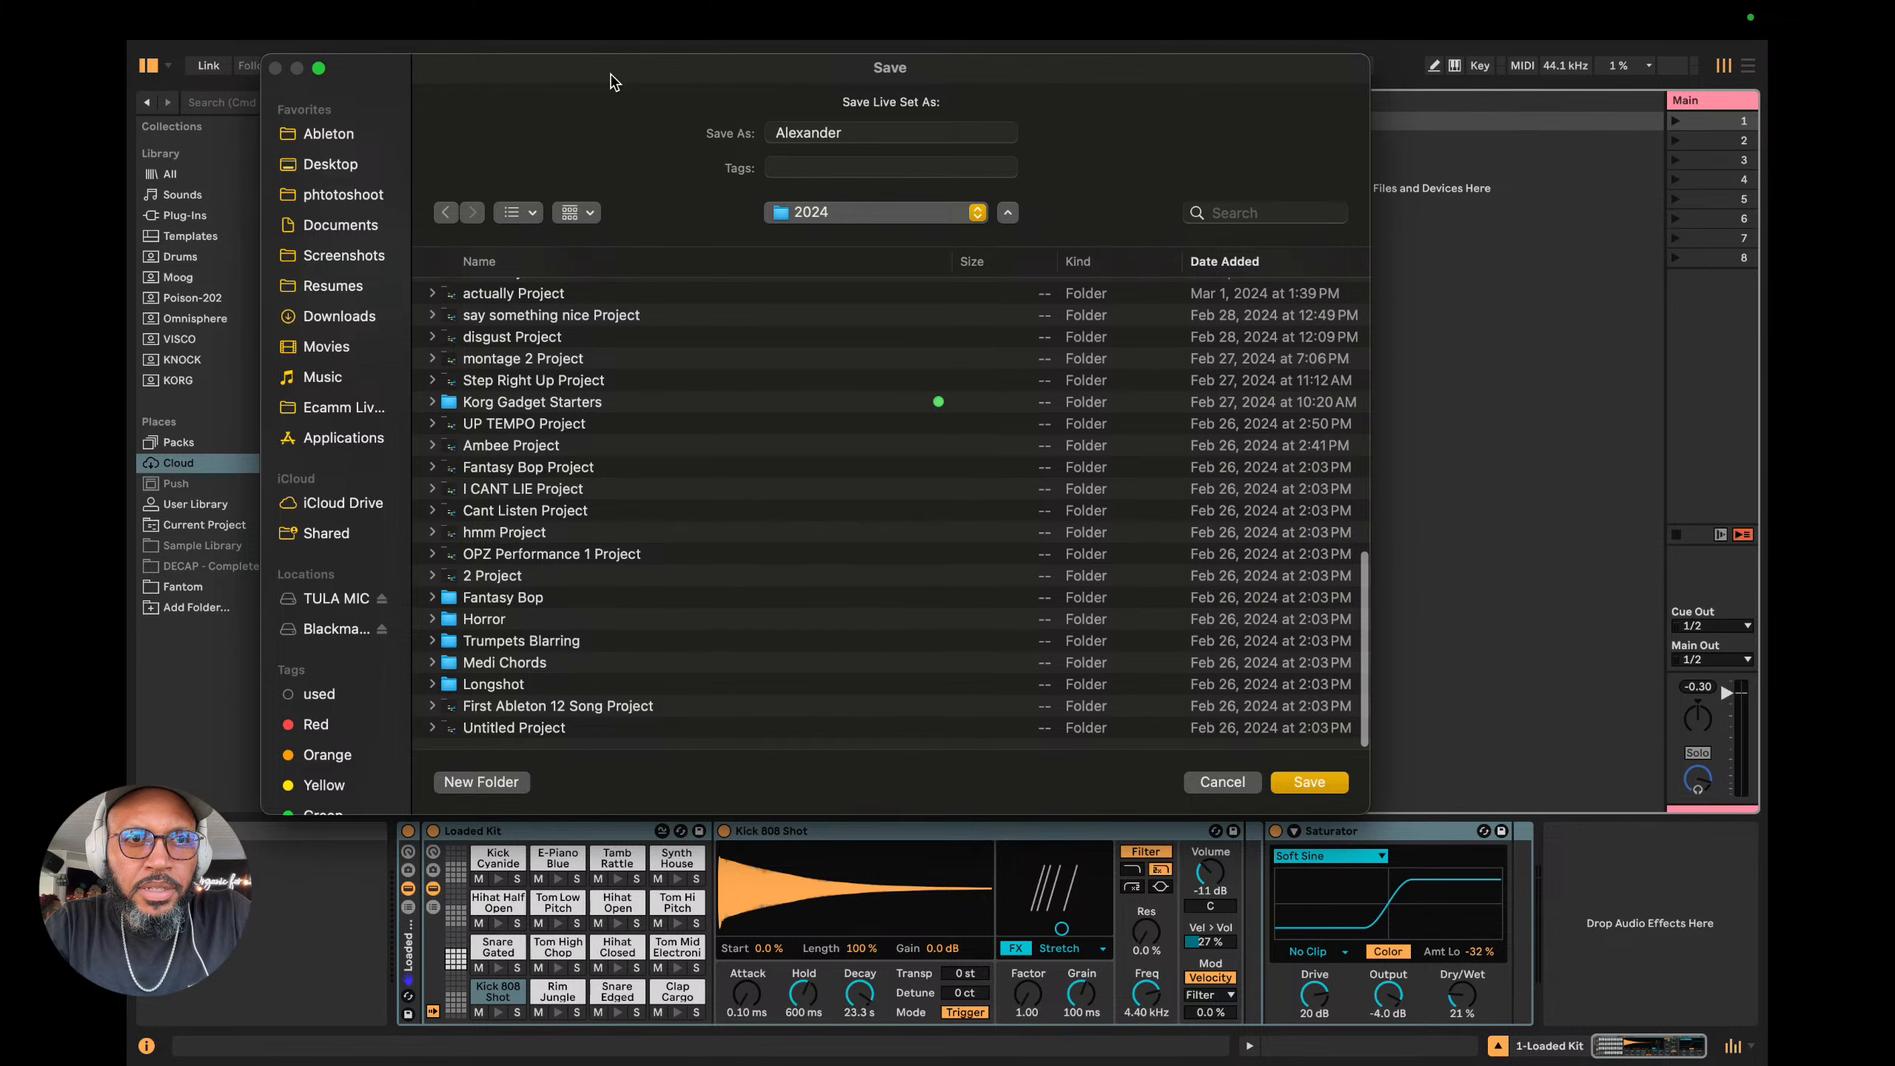
pyautogui.moveTo(606, 73); pyautogui.dragTo(768, 61)
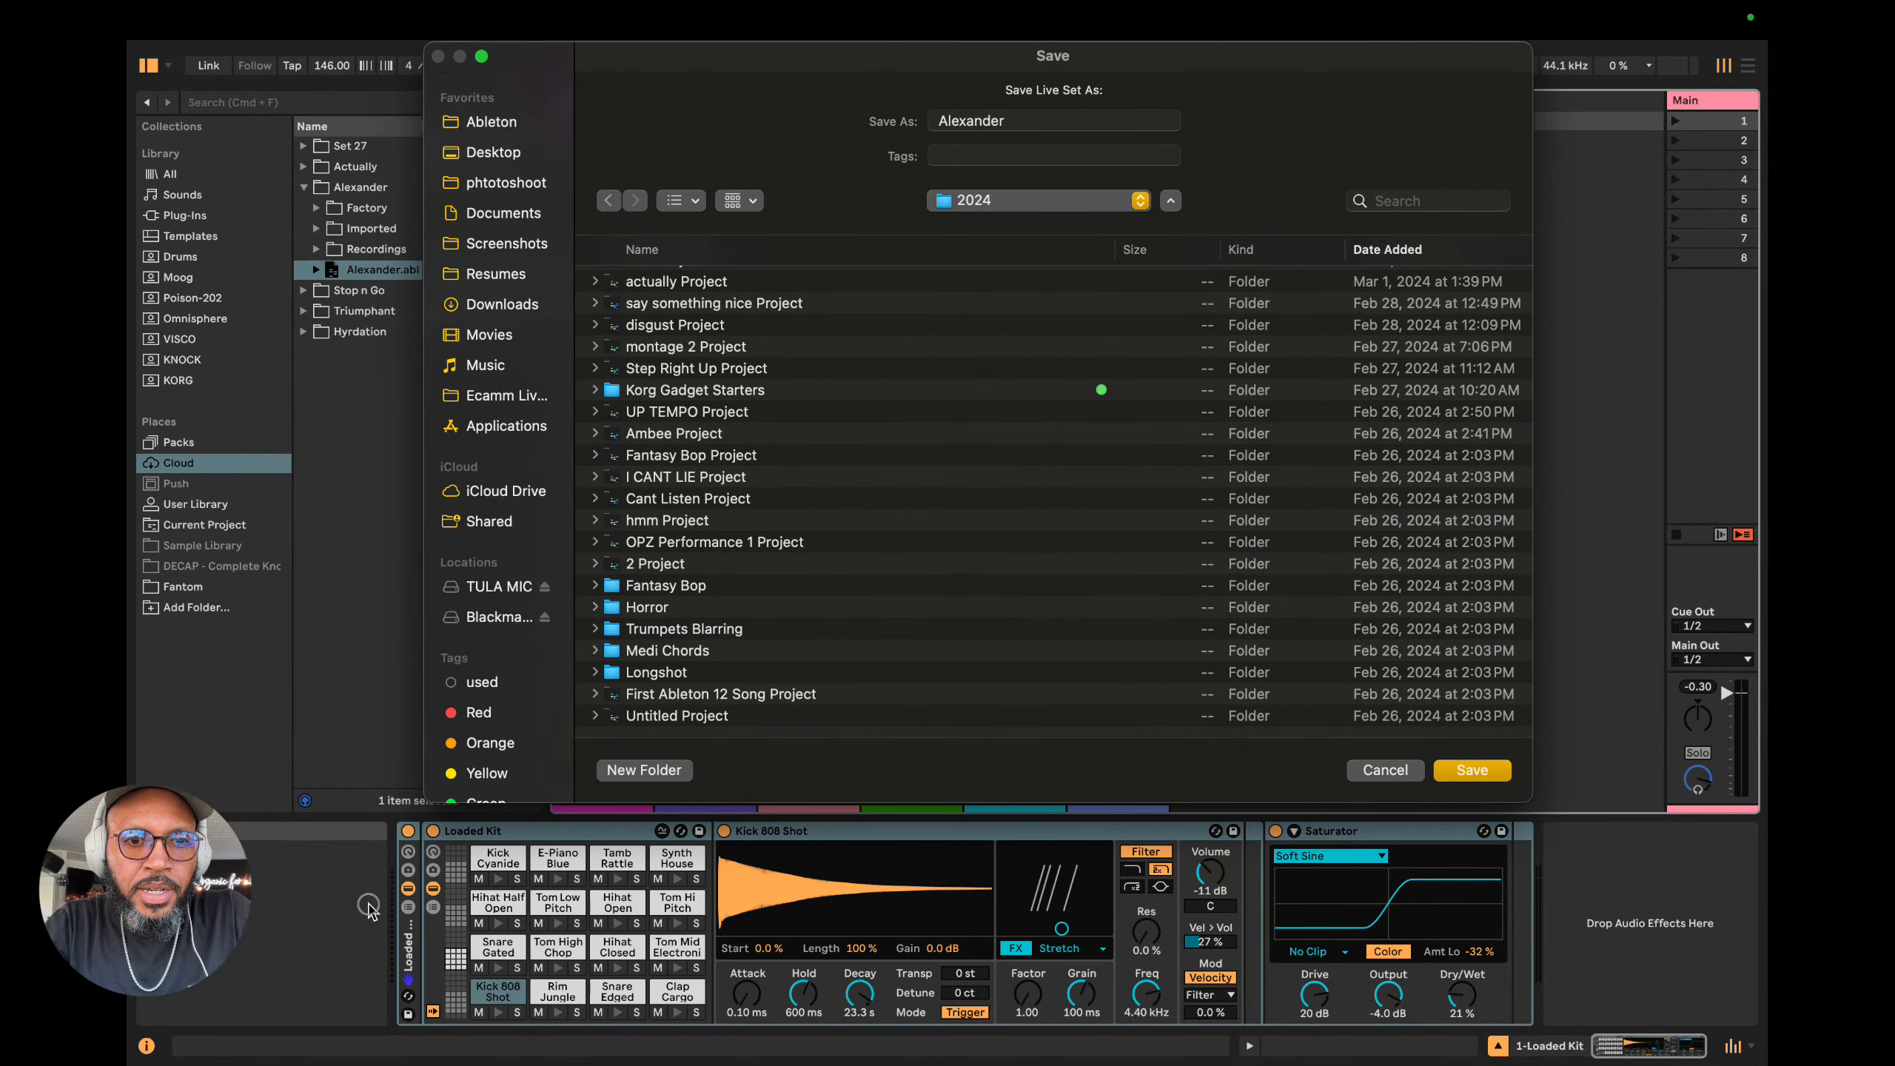
# Display the 2024 folder's contents as icons and return to the column view.
pyautogui.click(690, 200)
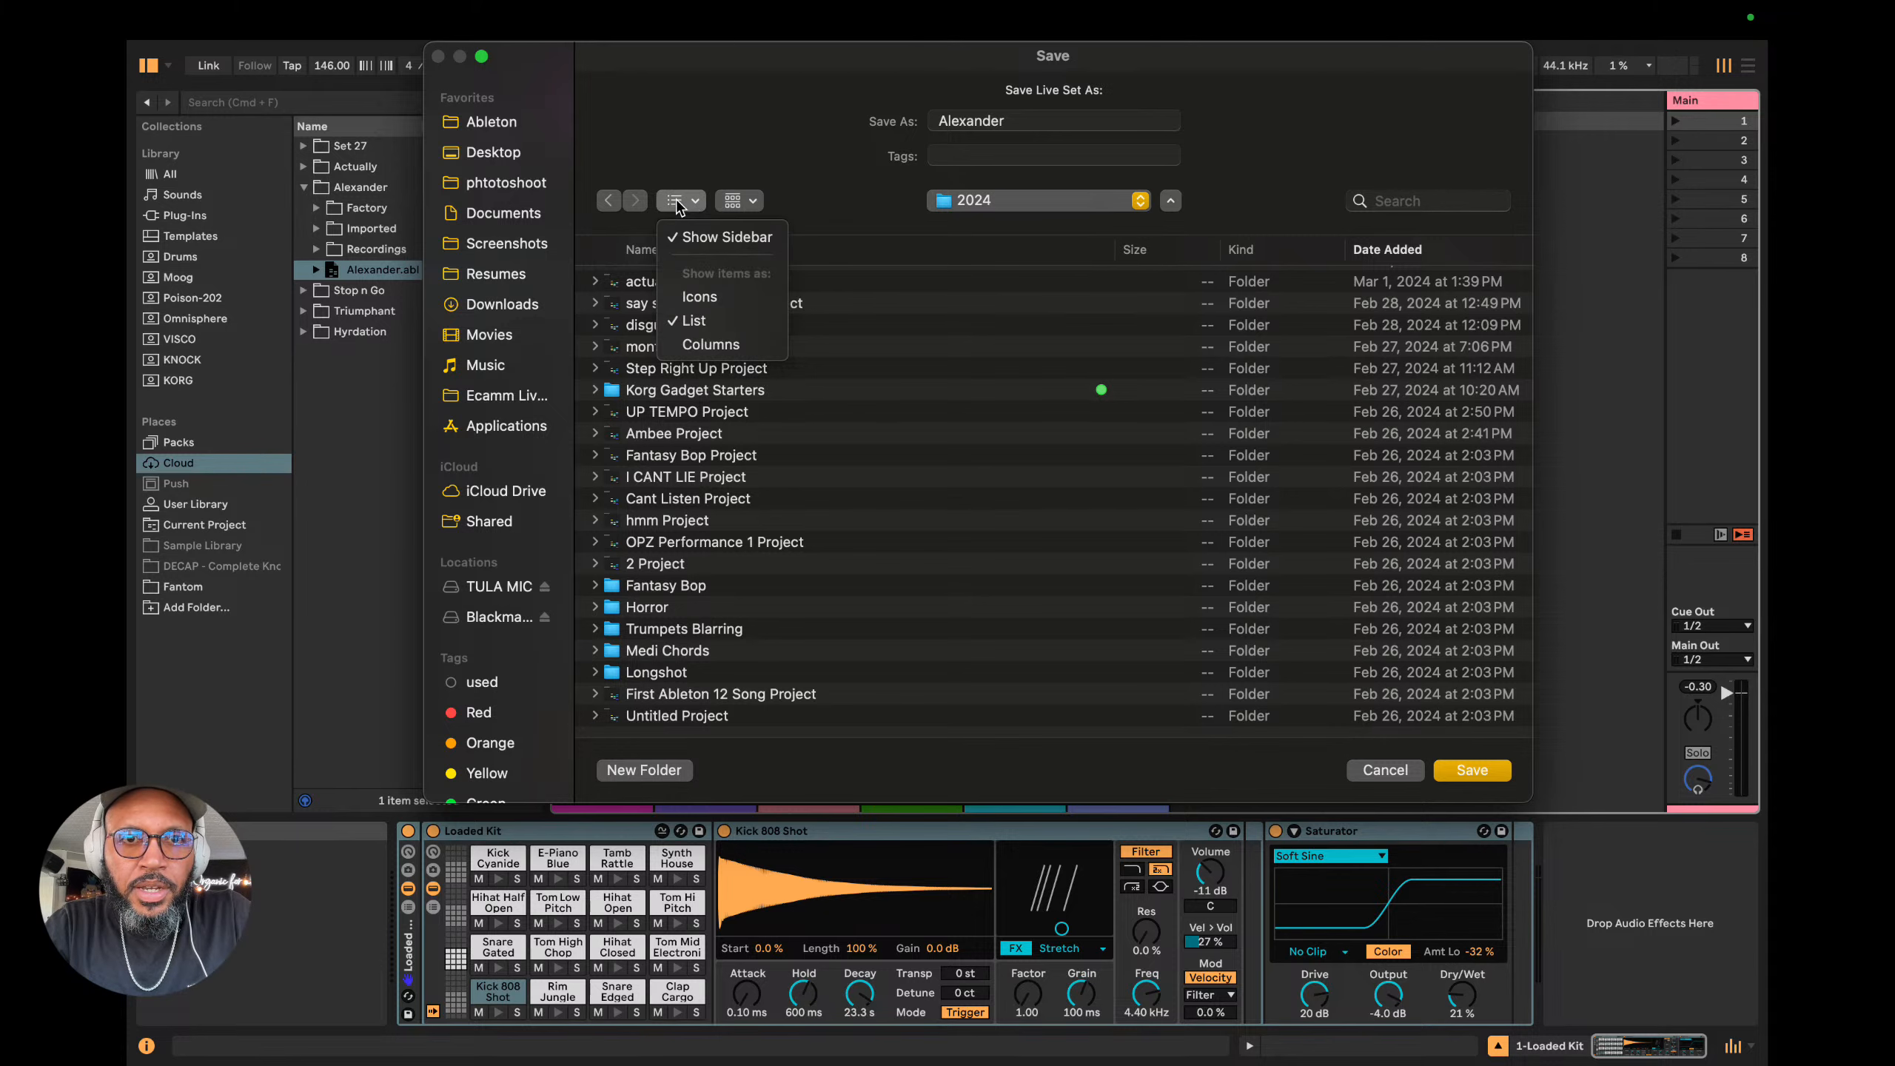
pyautogui.click(694, 299)
pyautogui.click(676, 199)
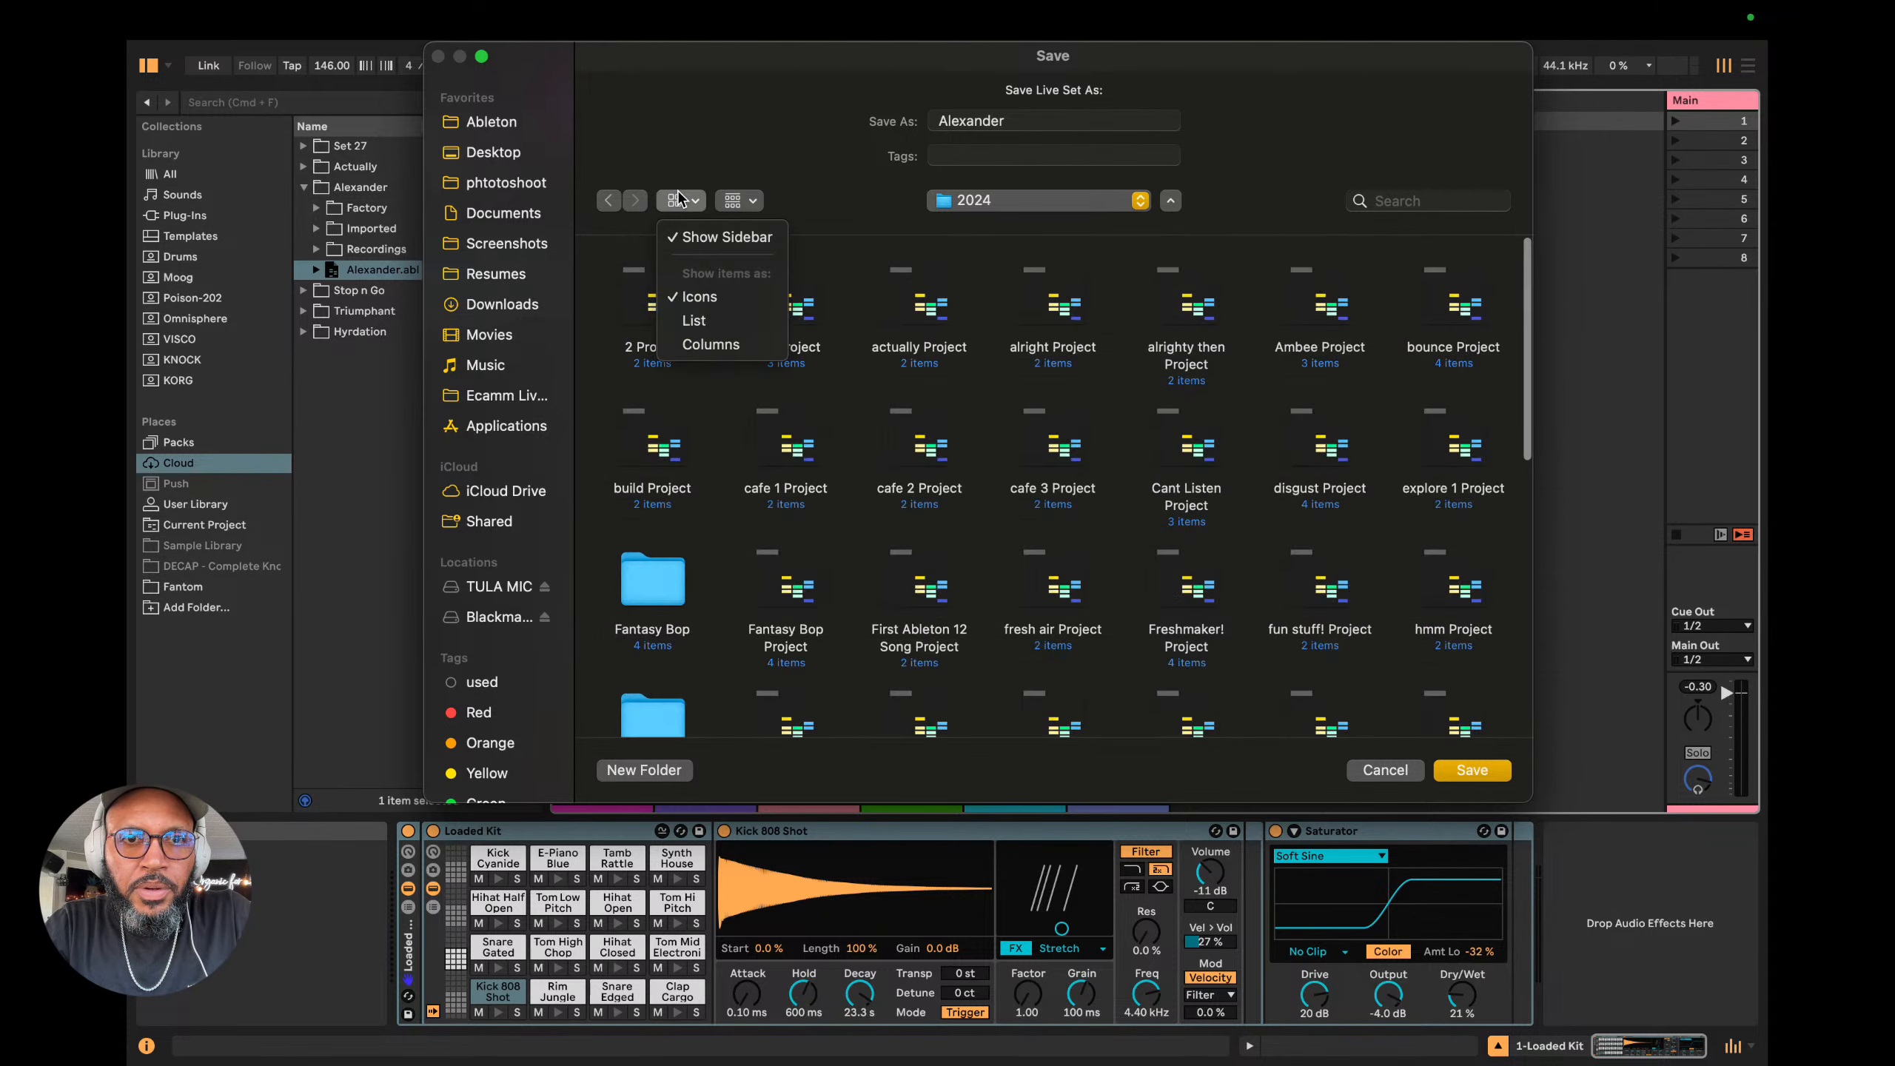
pyautogui.click(710, 344)
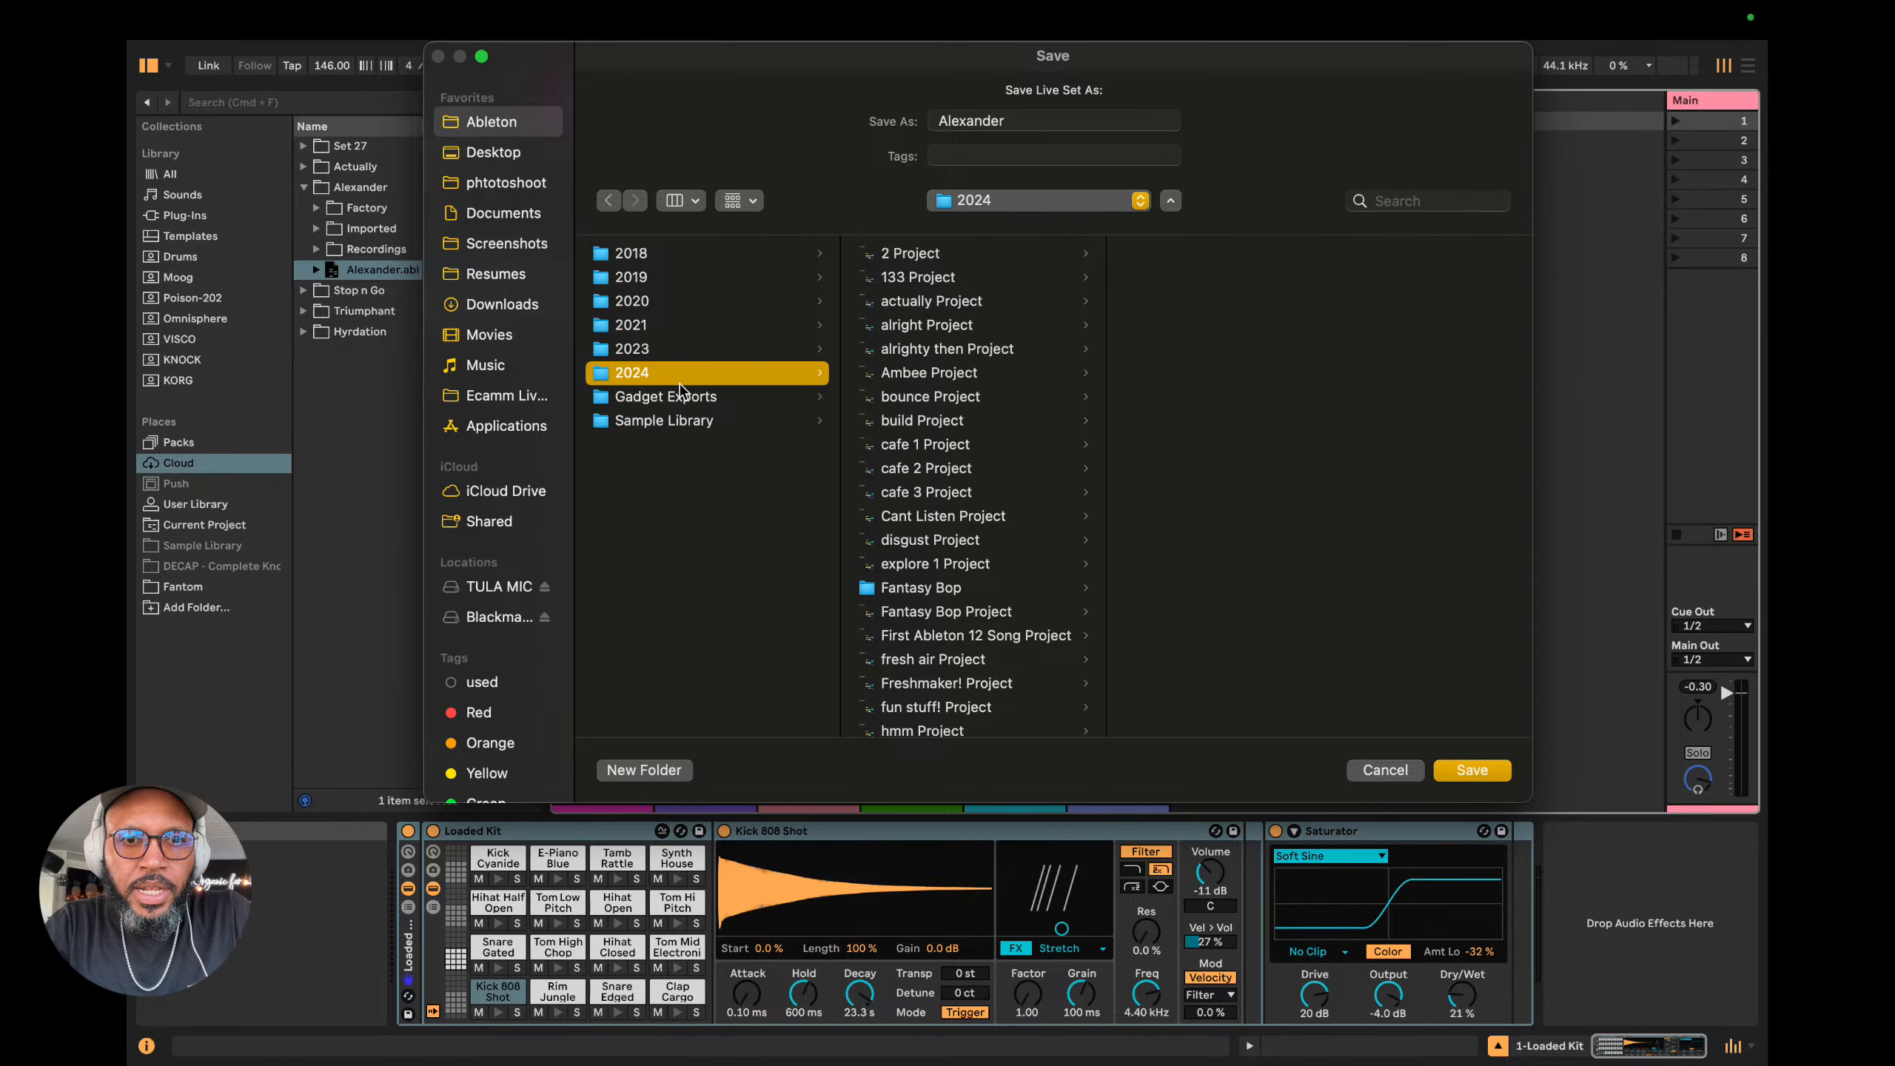
# Create a new folder named "Ableton Note Cloud Projects" inside the 2024 folder.
pyautogui.click(915, 397)
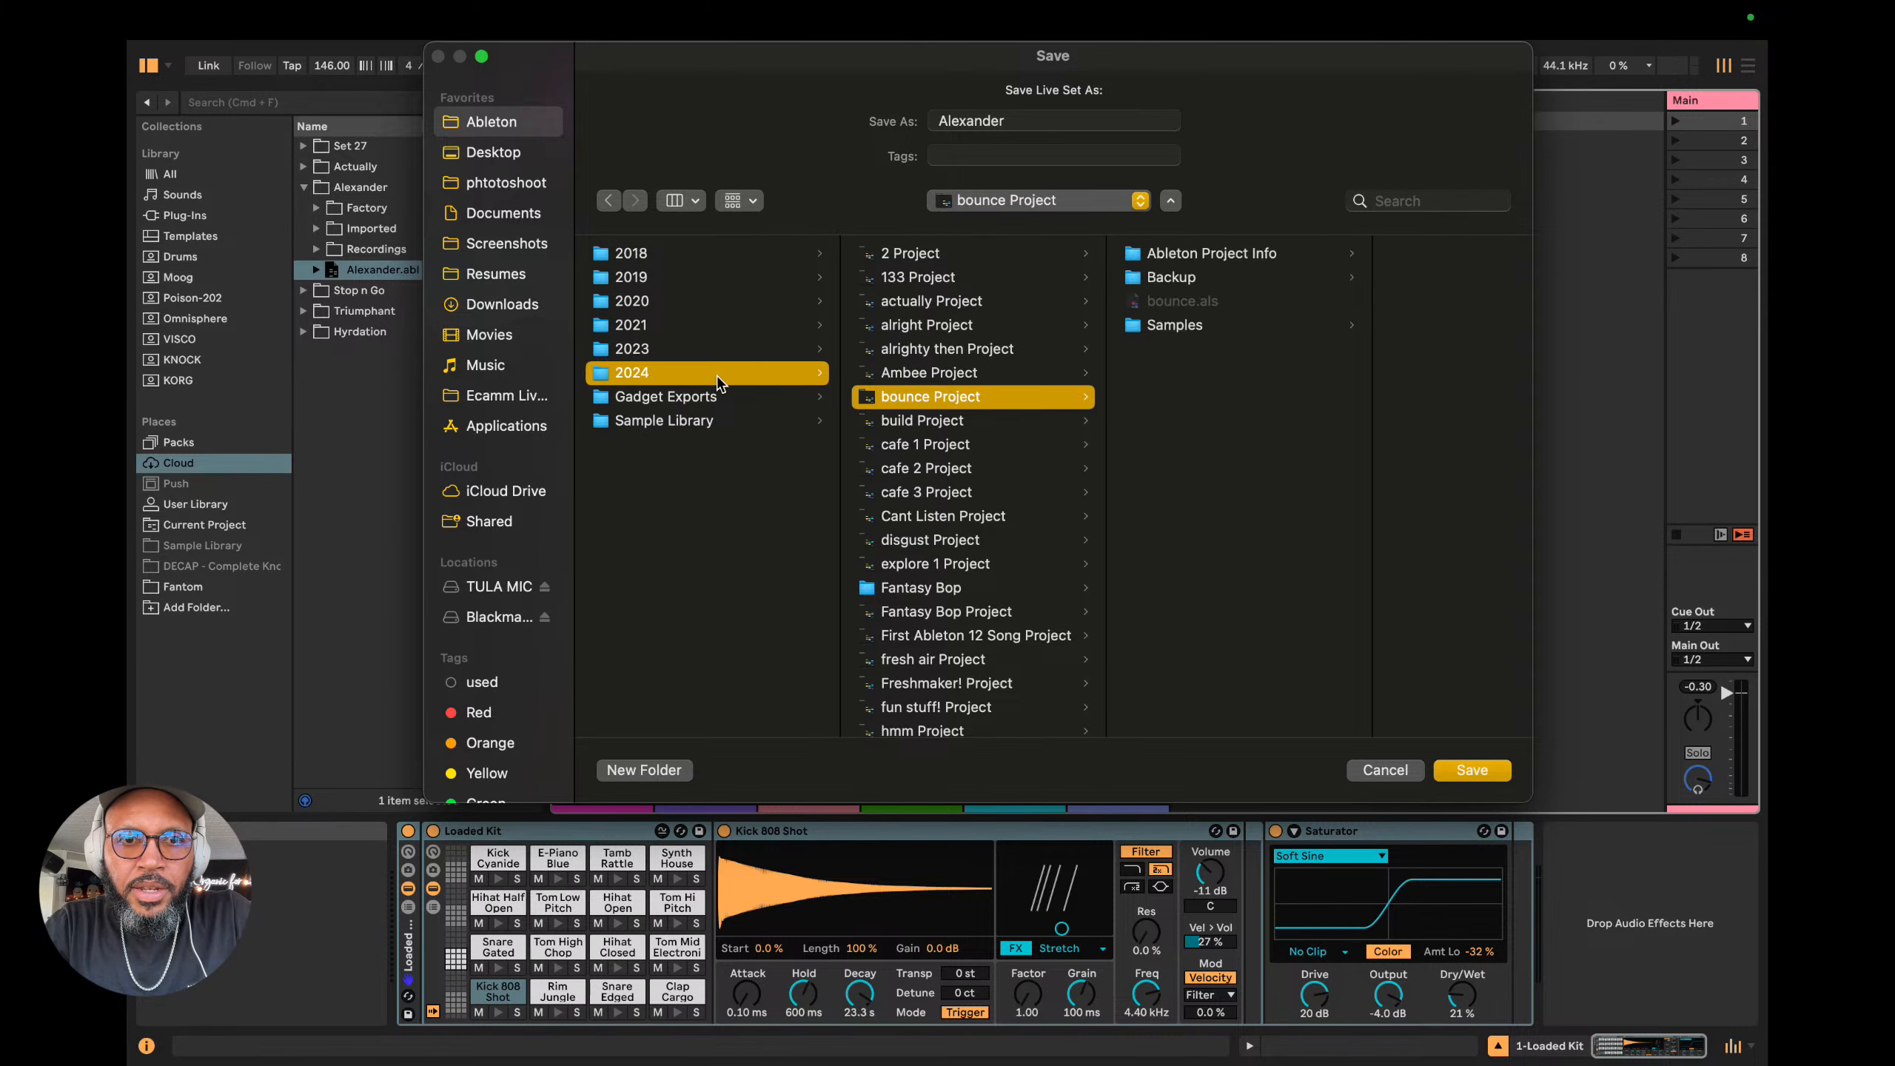
pyautogui.click(663, 375)
pyautogui.click(650, 776)
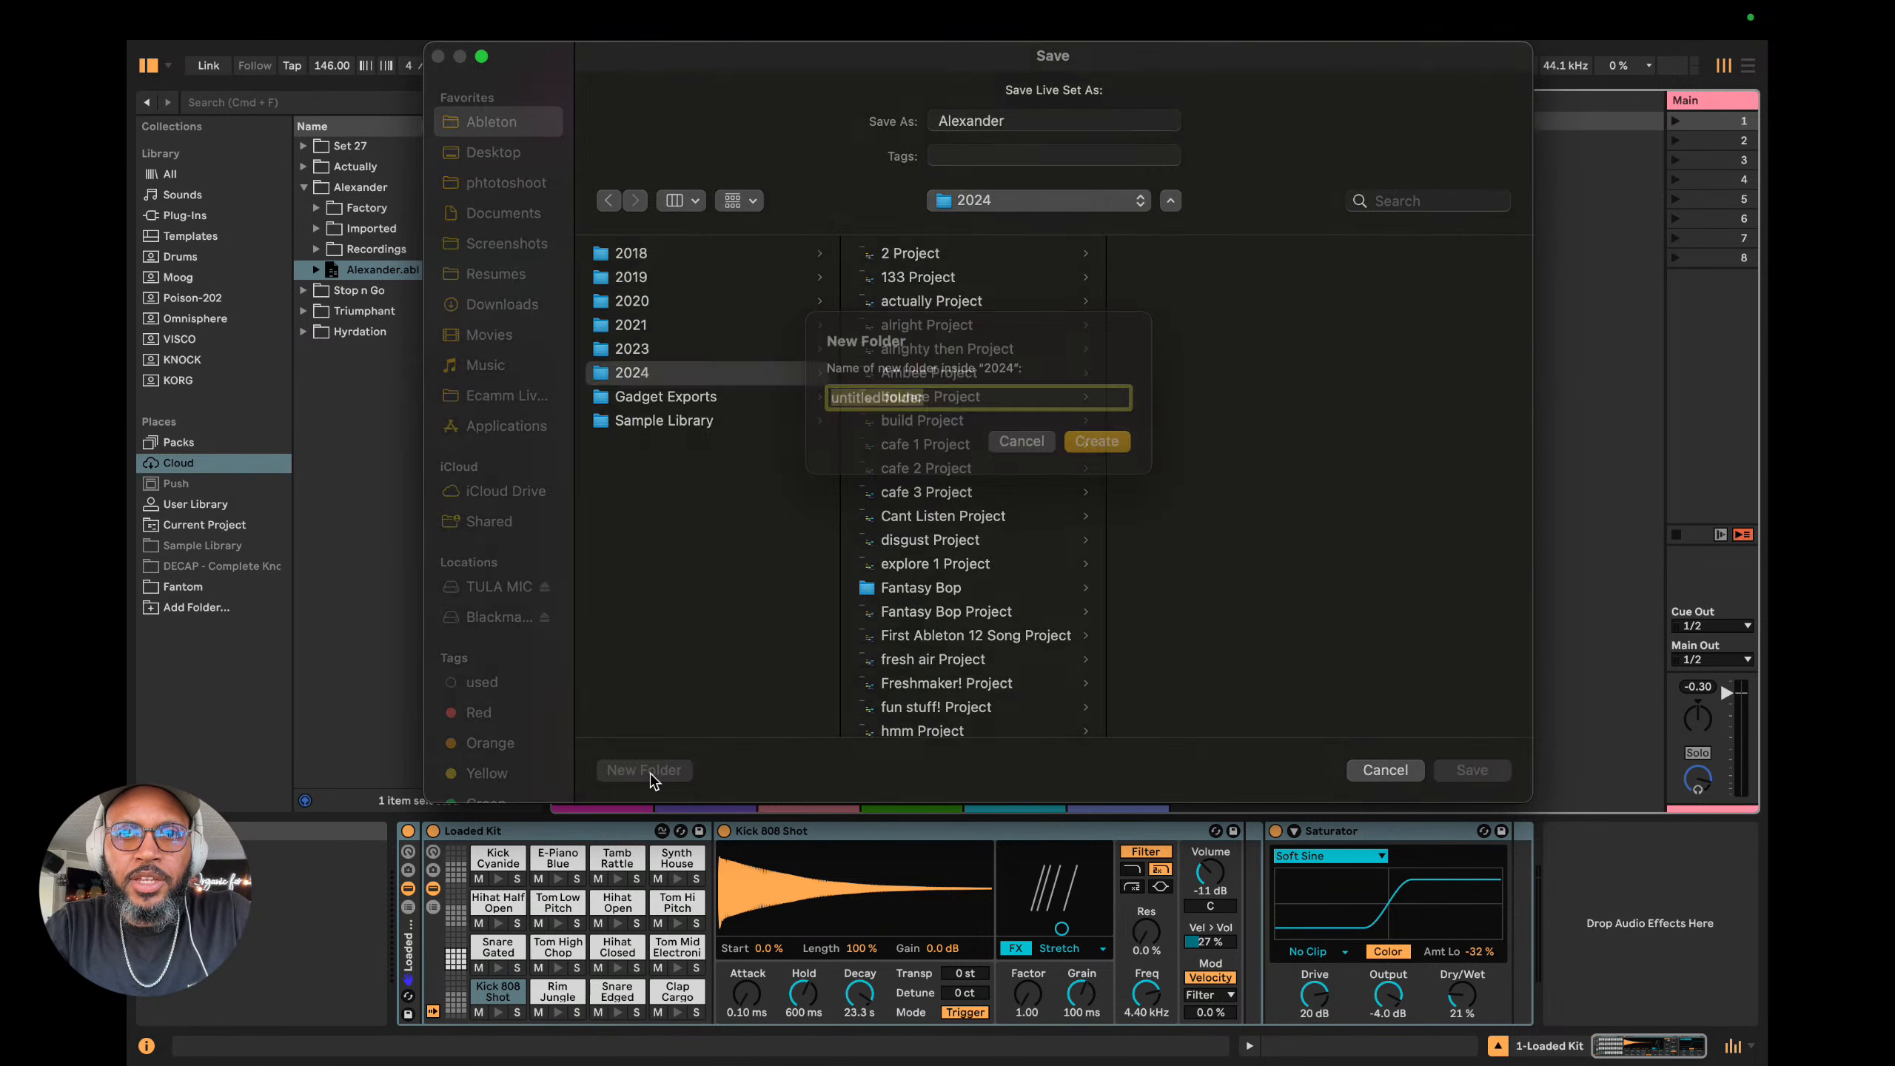
pyautogui.write('Abl')
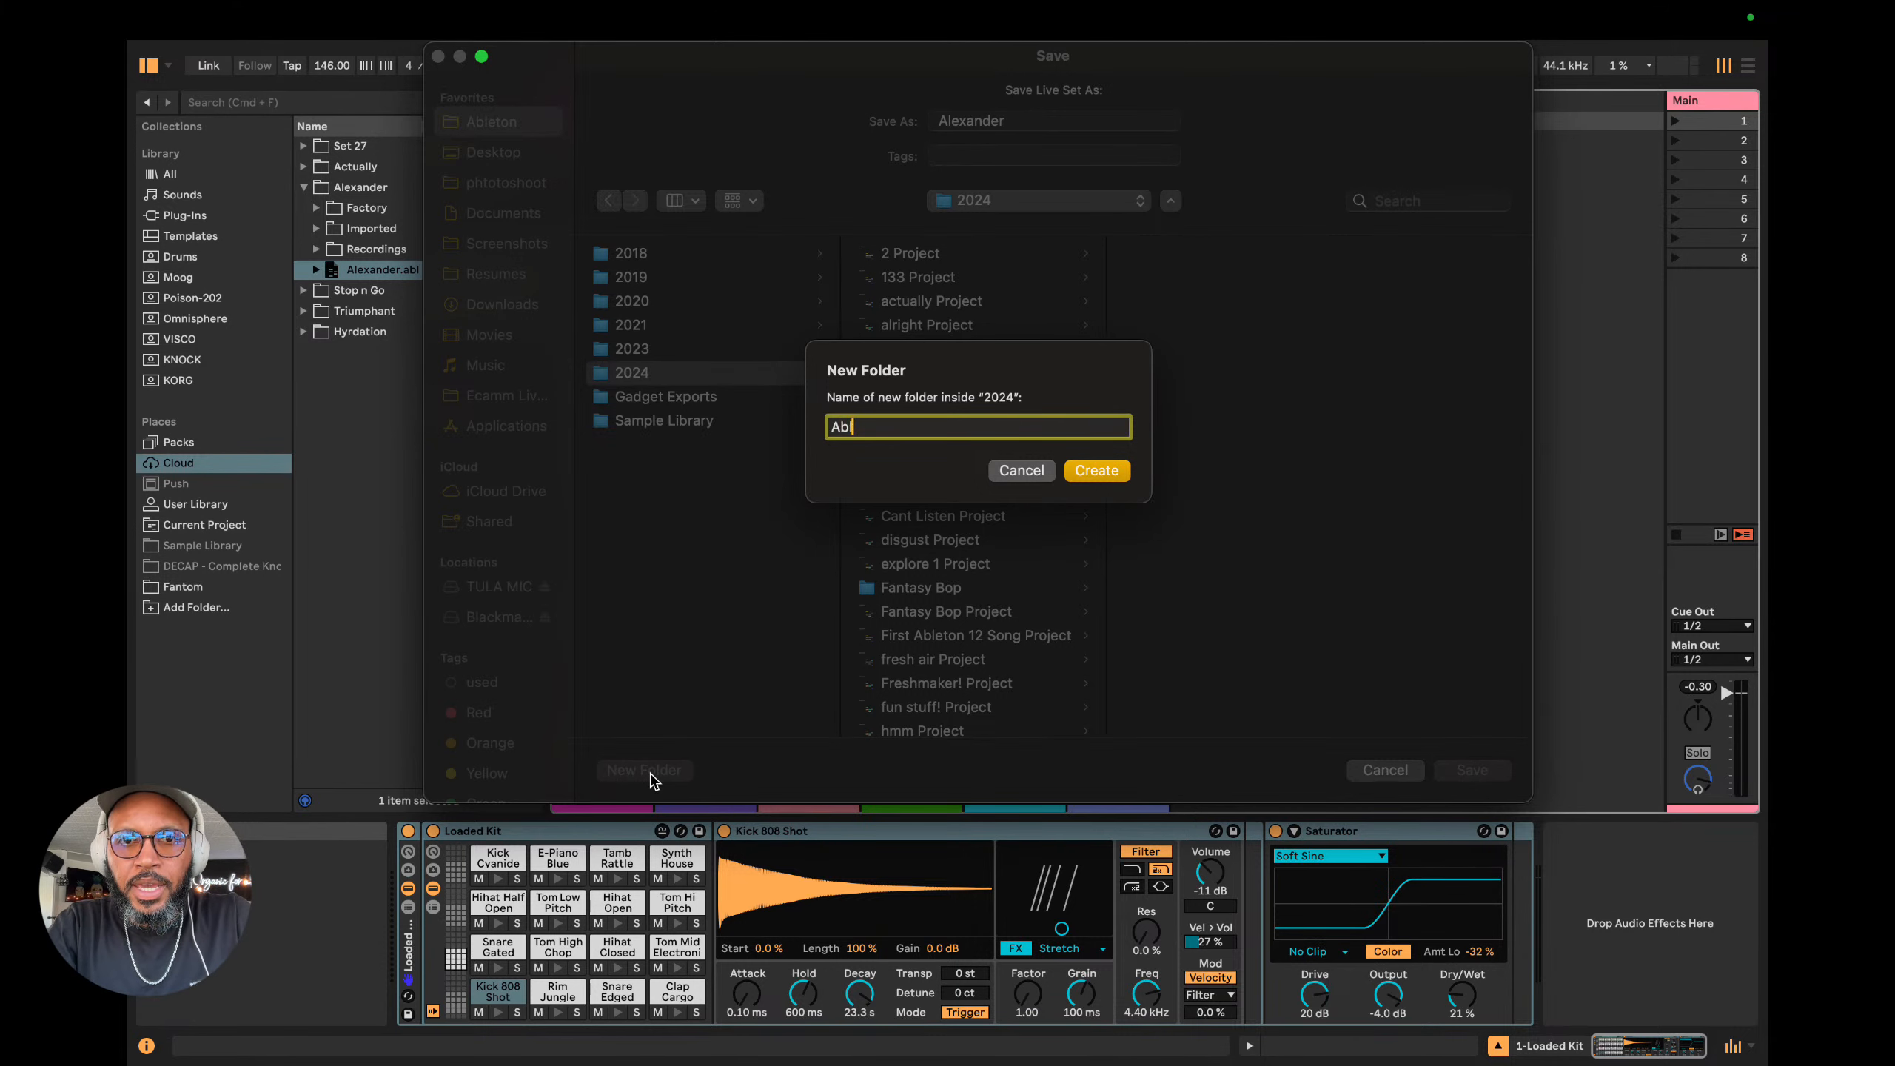
pyautogui.write('eton Note P')
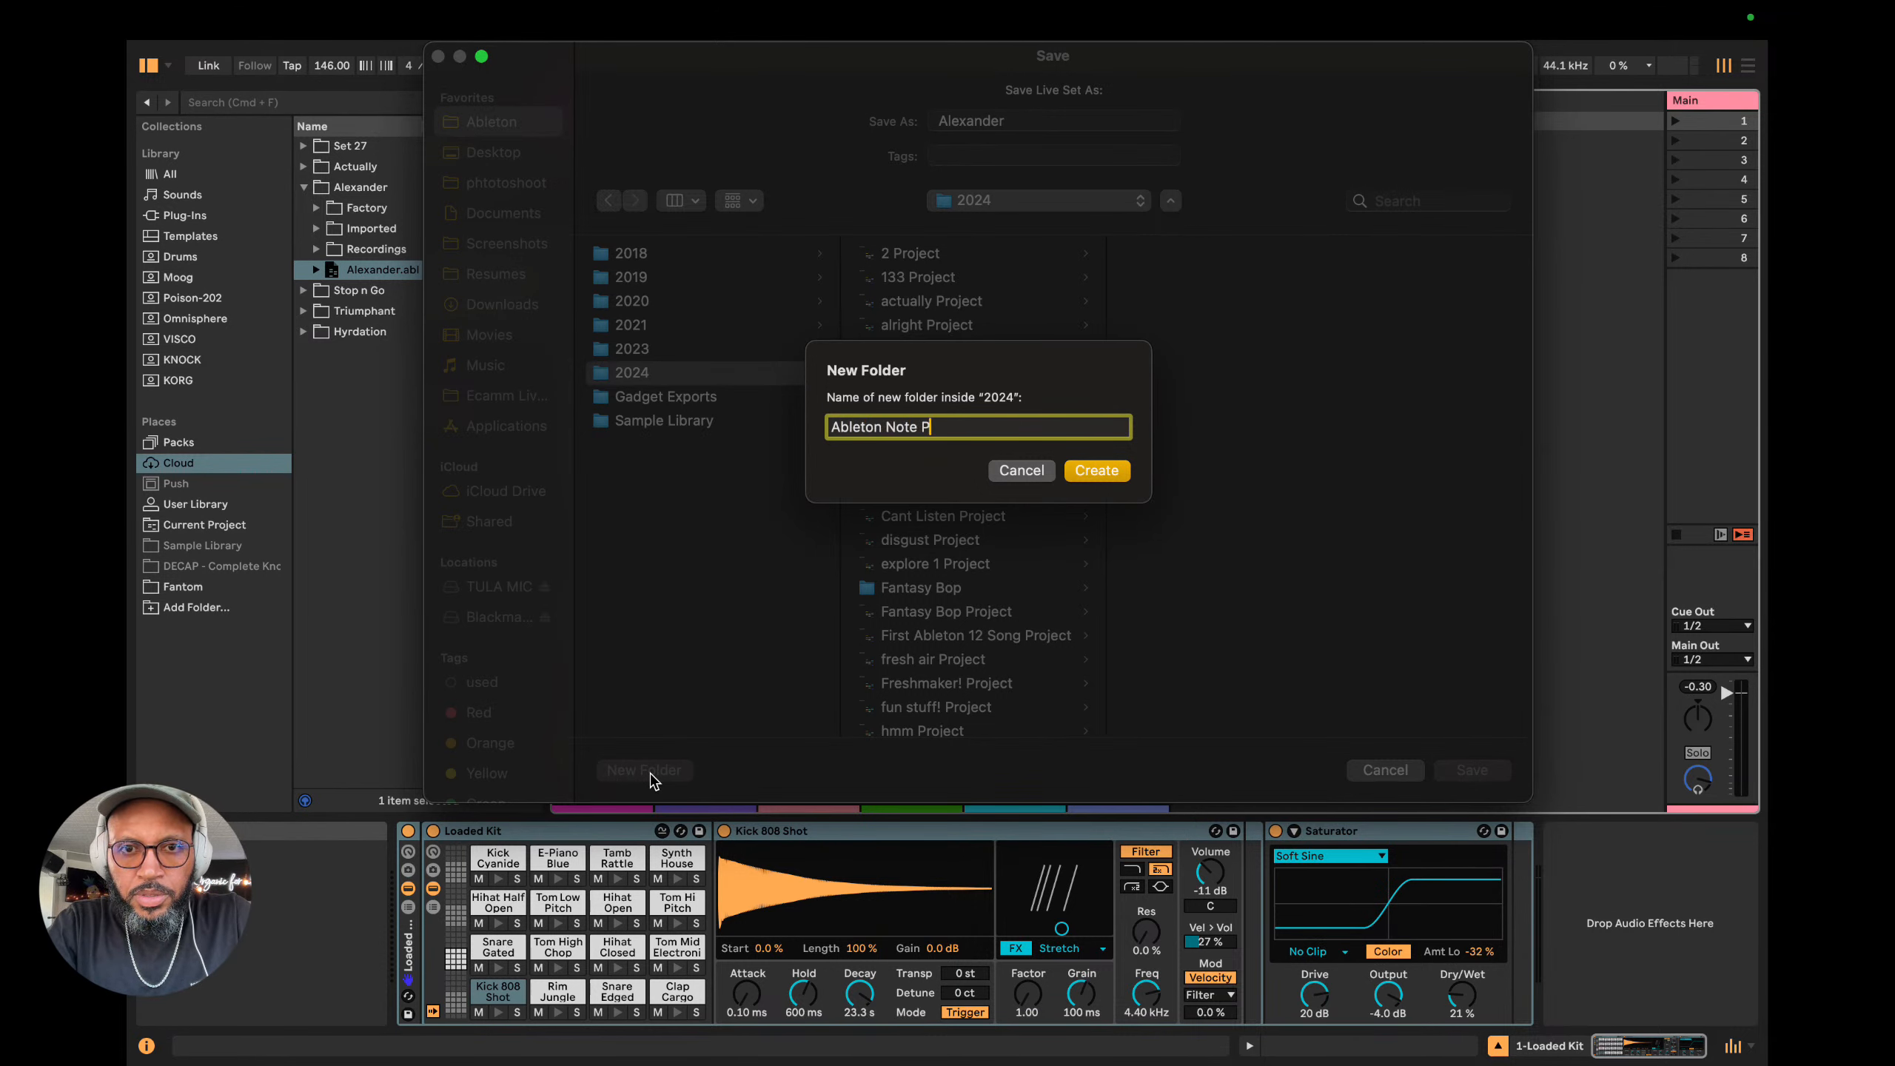
pyautogui.write('ro')
pyautogui.press('BackSpace')
pyautogui.press('BackSpace')
pyautogui.press('BackSpace')
pyautogui.write('Cloud Projects')
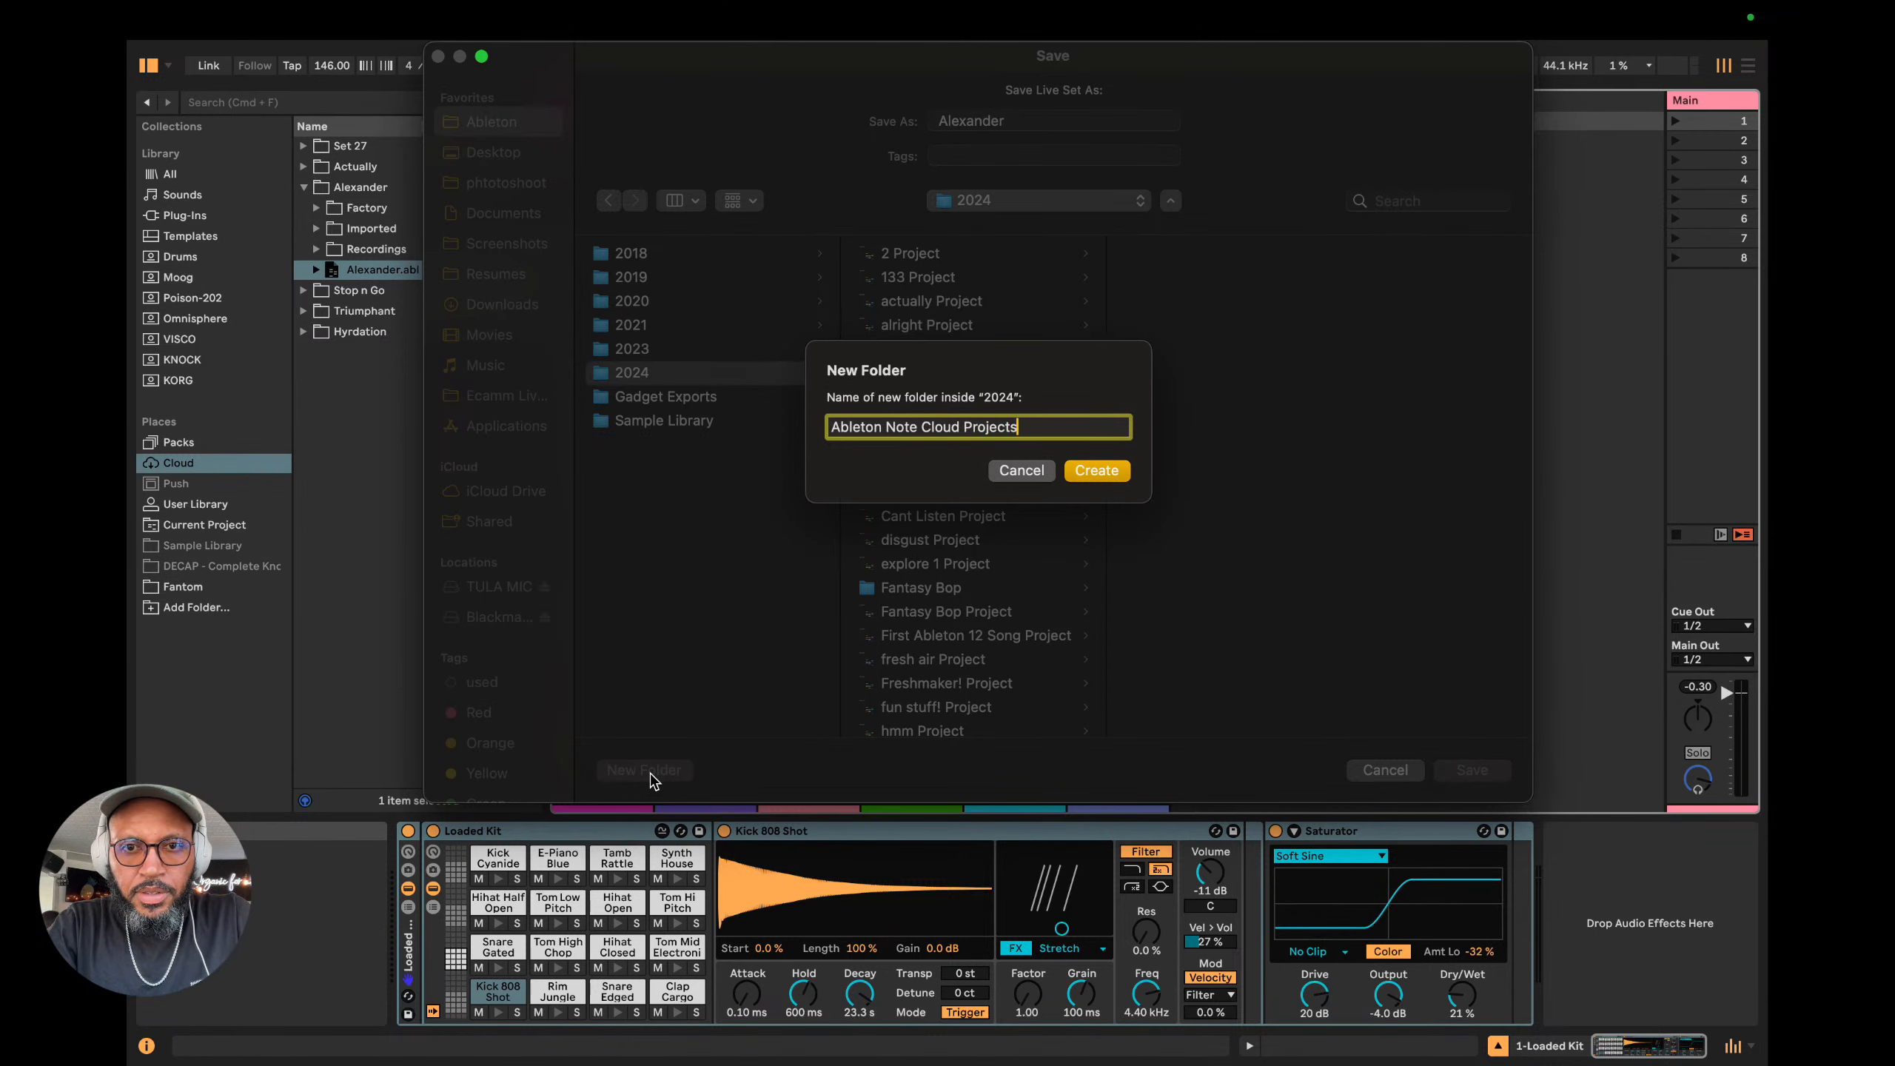
pyautogui.press('Return')
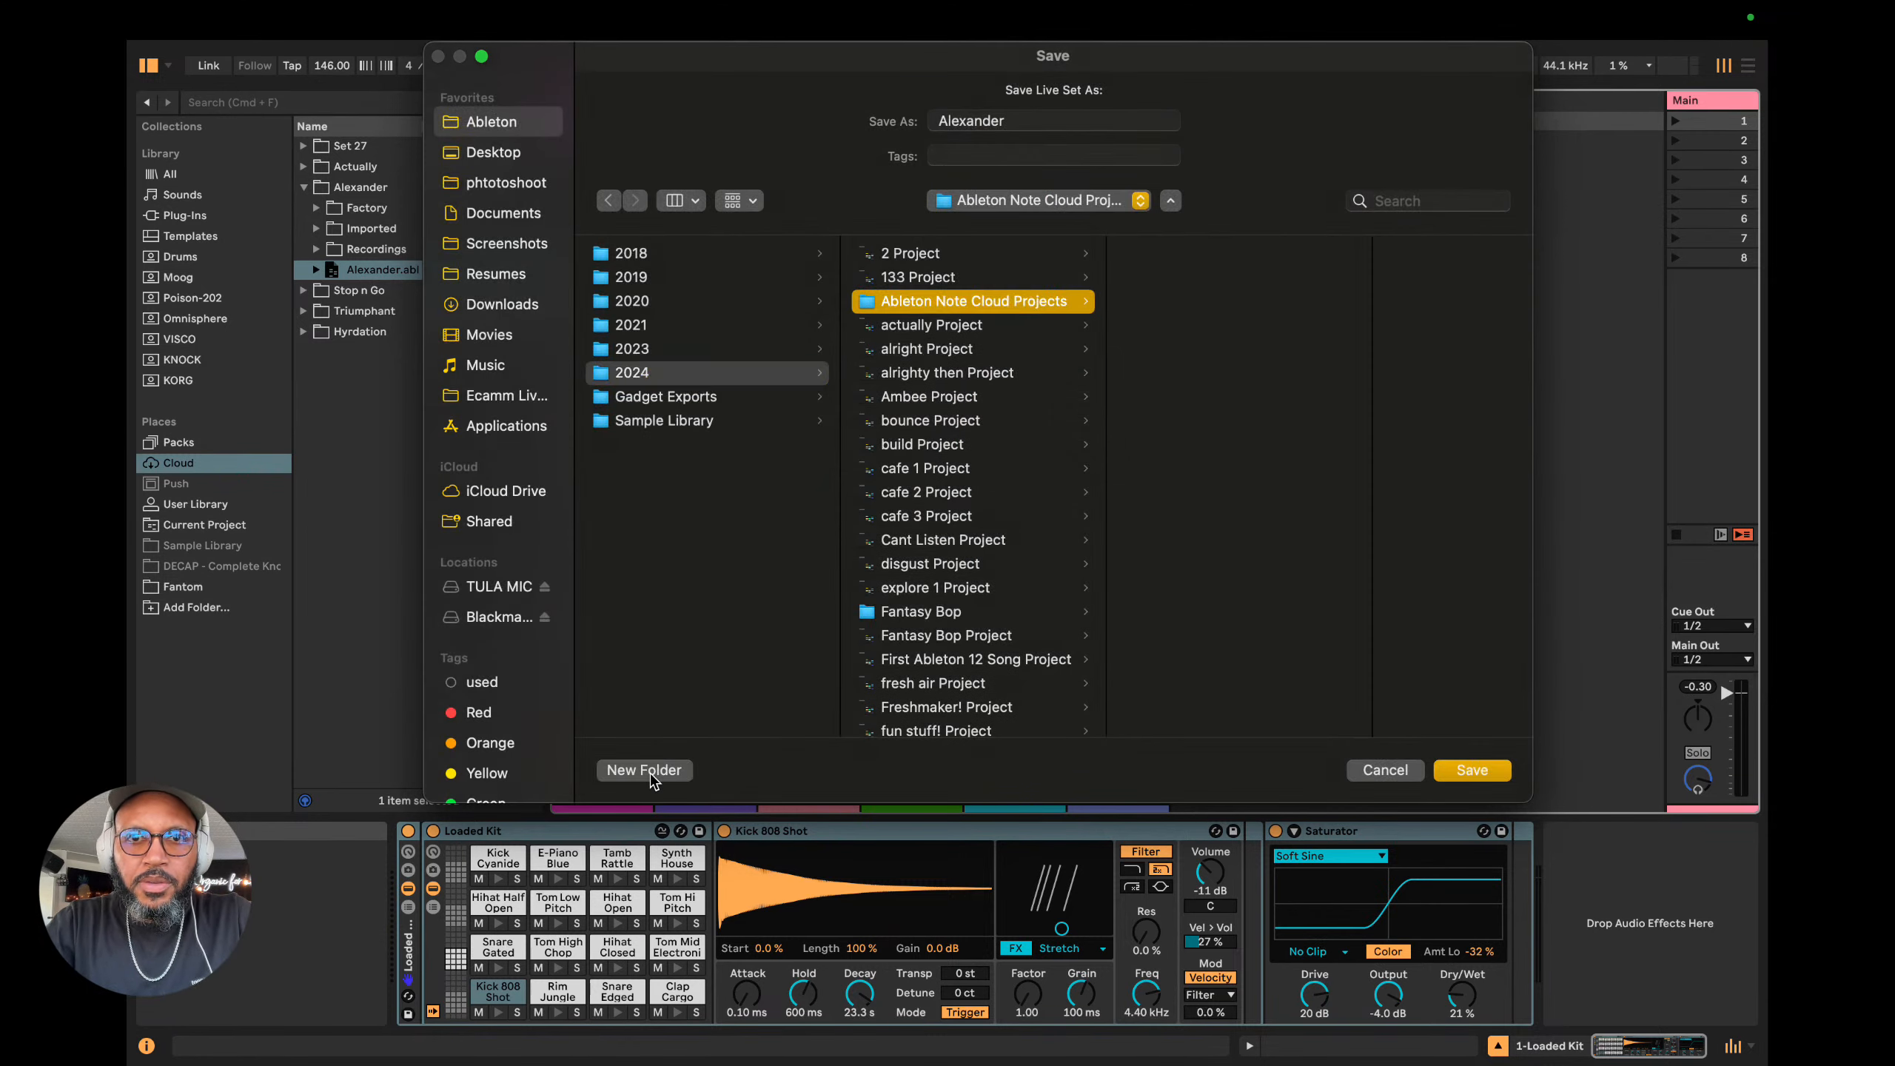
# Save the set as Alexander in the Ableton Note Cloud Projects folder.
pyautogui.click(977, 304)
pyautogui.moveTo(977, 307); pyautogui.dragTo(691, 461)
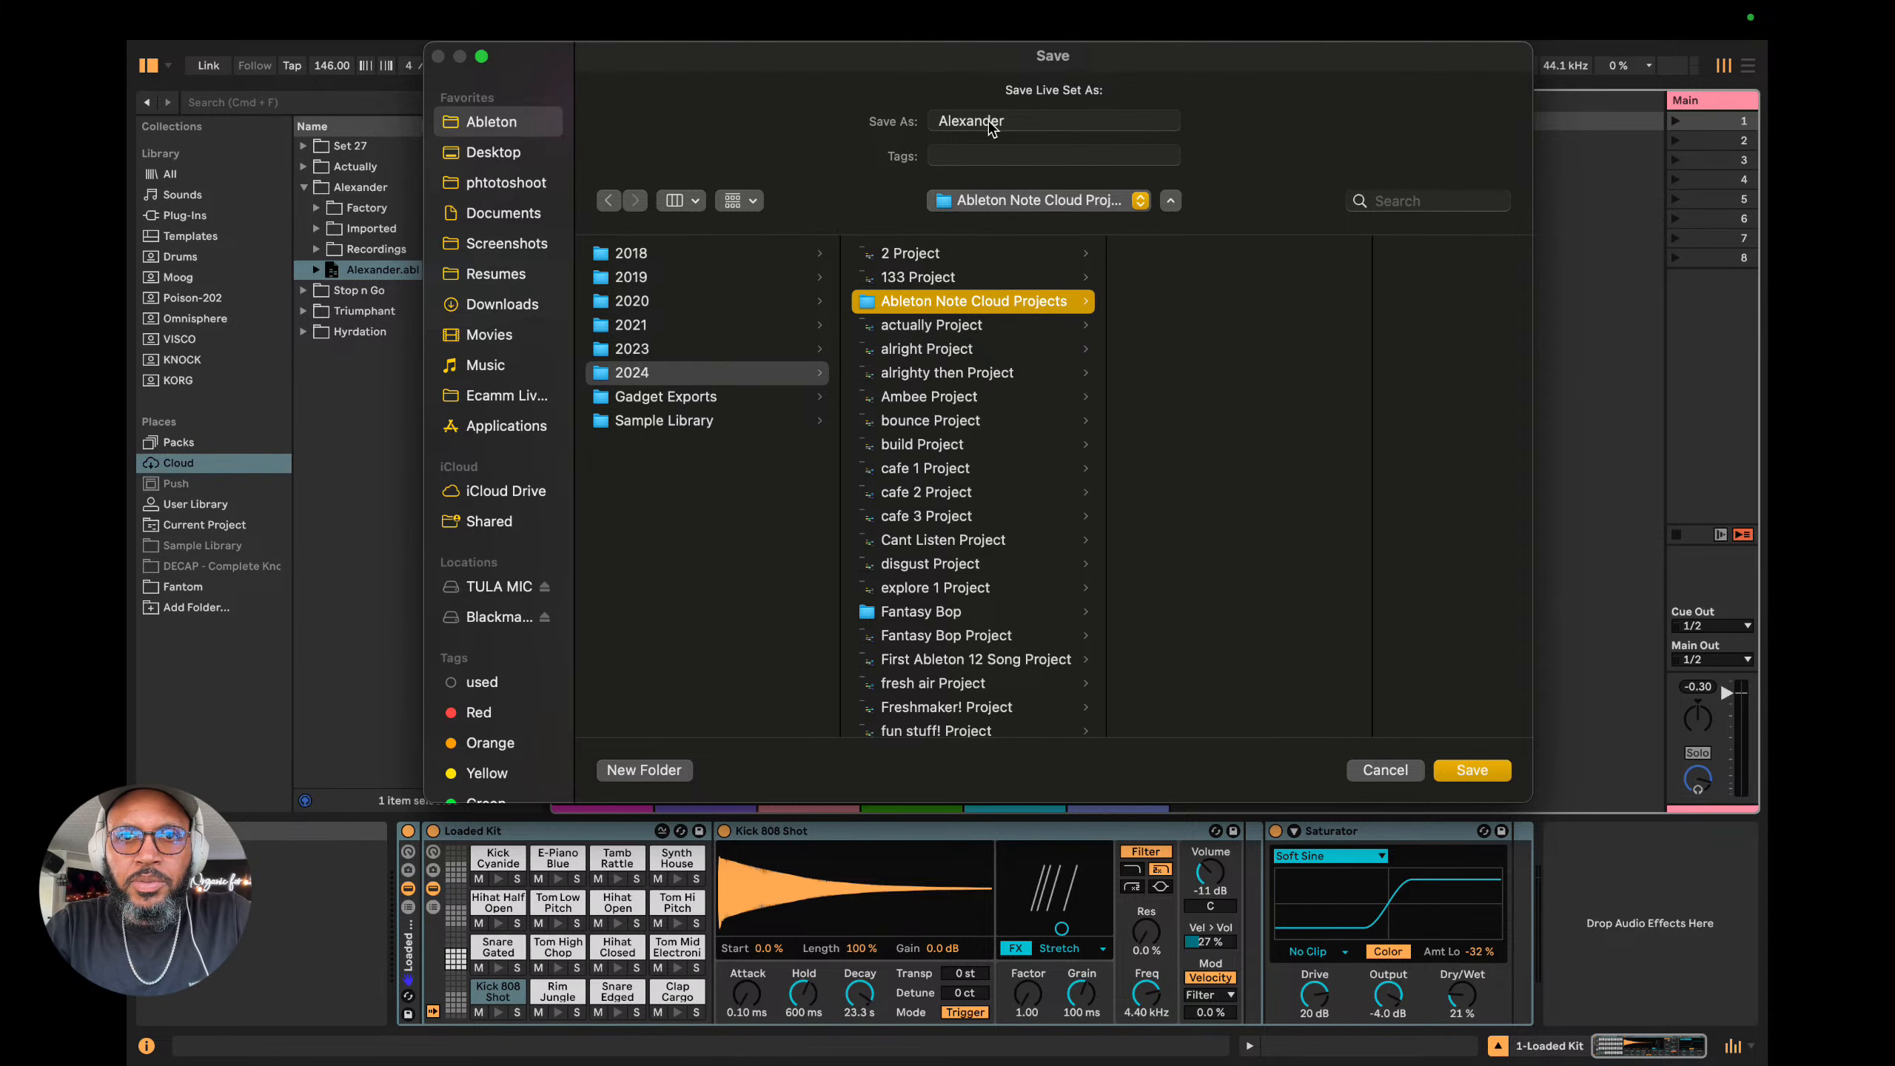
pyautogui.click(1464, 772)
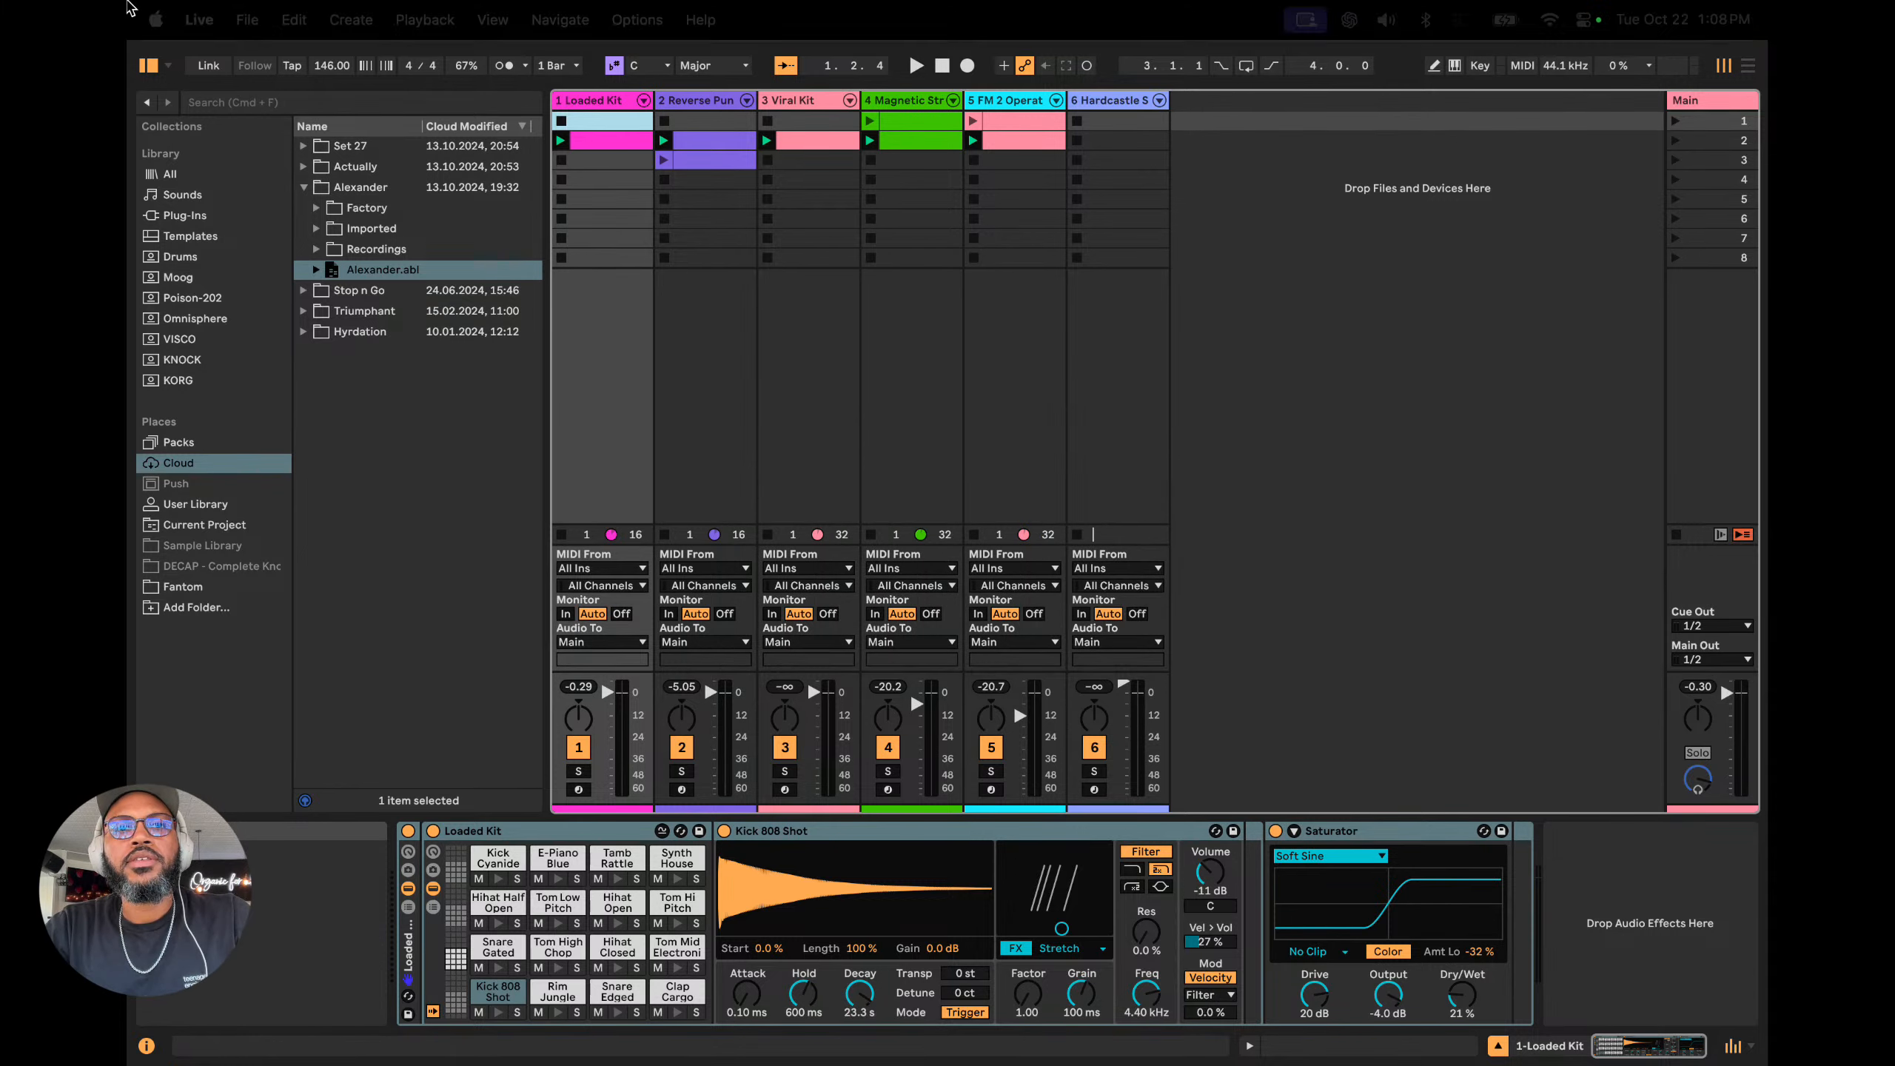
# Show the Alexander set in Arrangement View and return to Session View.
pyautogui.moveTo(153, 3)
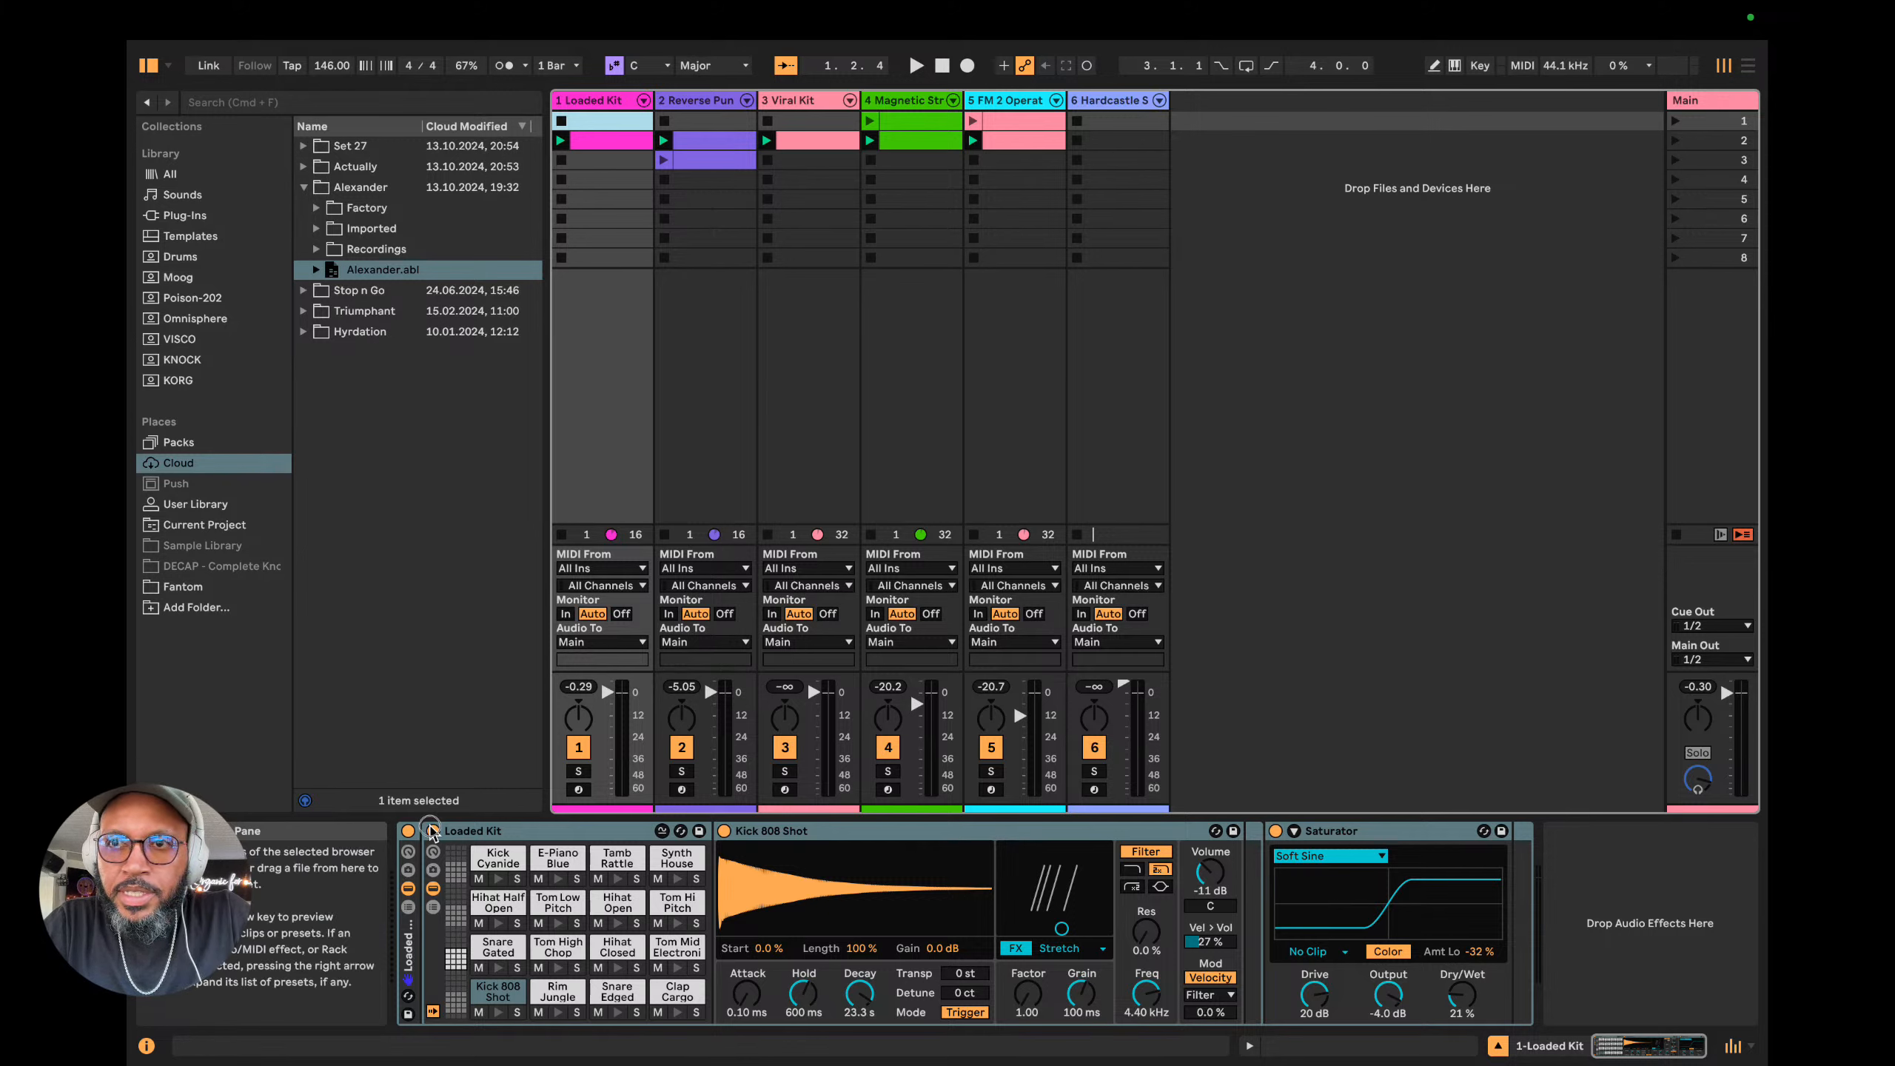
pyautogui.click(1747, 66)
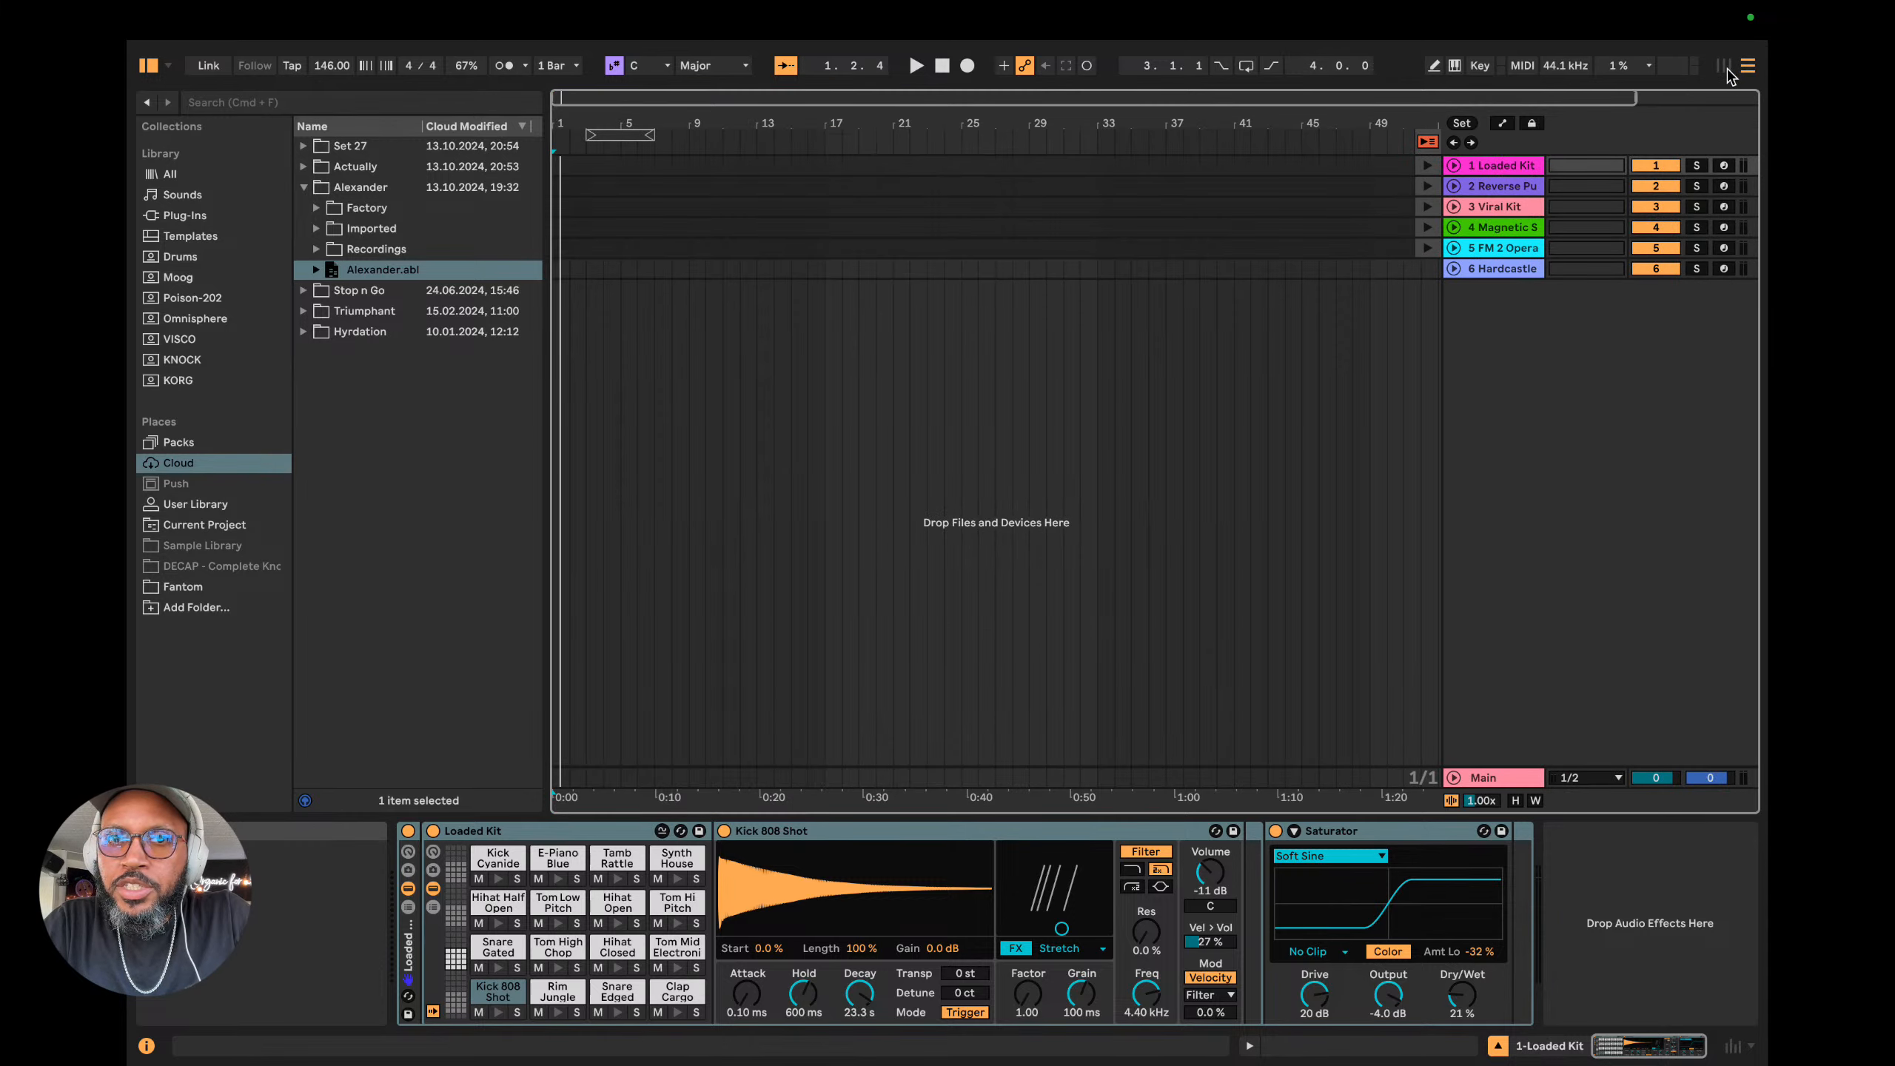
pyautogui.click(1726, 69)
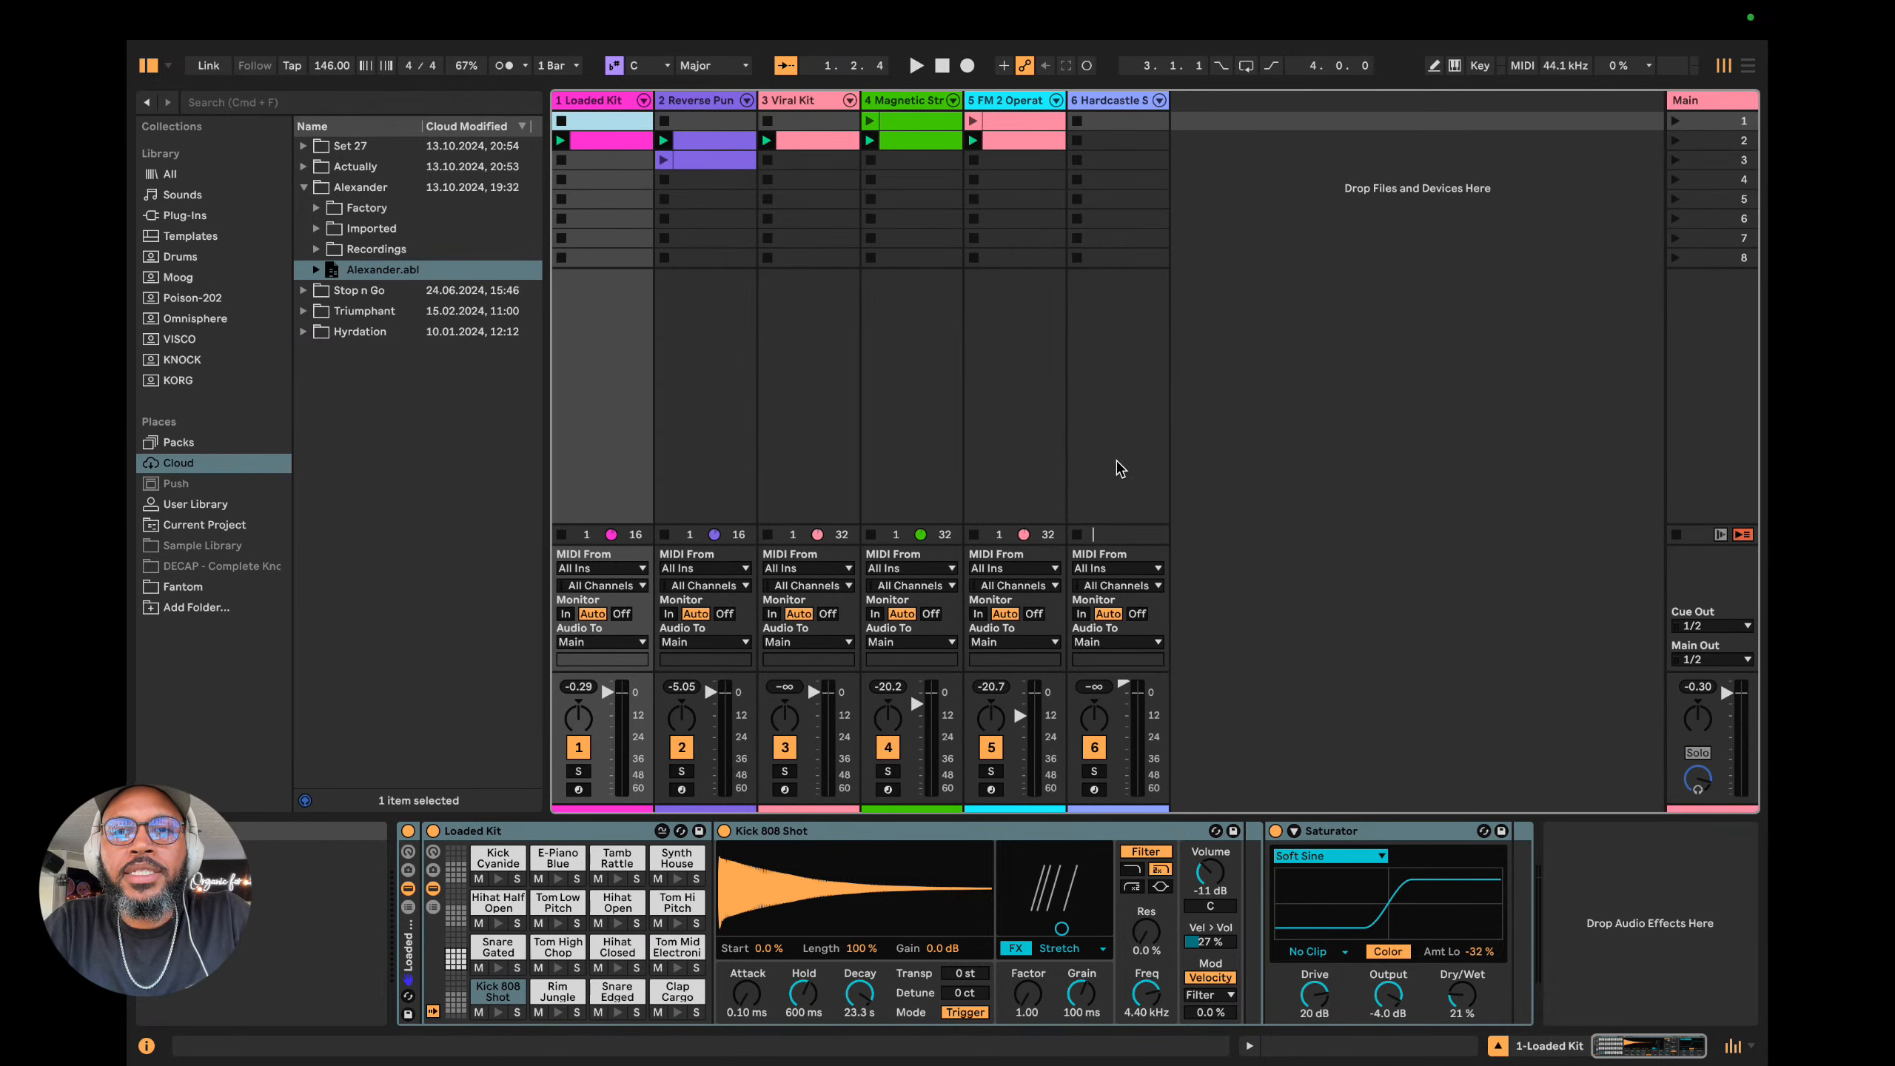
pyautogui.moveTo(1323, 183)
pyautogui.mouseDown()
pyautogui.moveTo(1512, 171)
pyautogui.moveTo(1513, 254)
pyautogui.mouseUp()
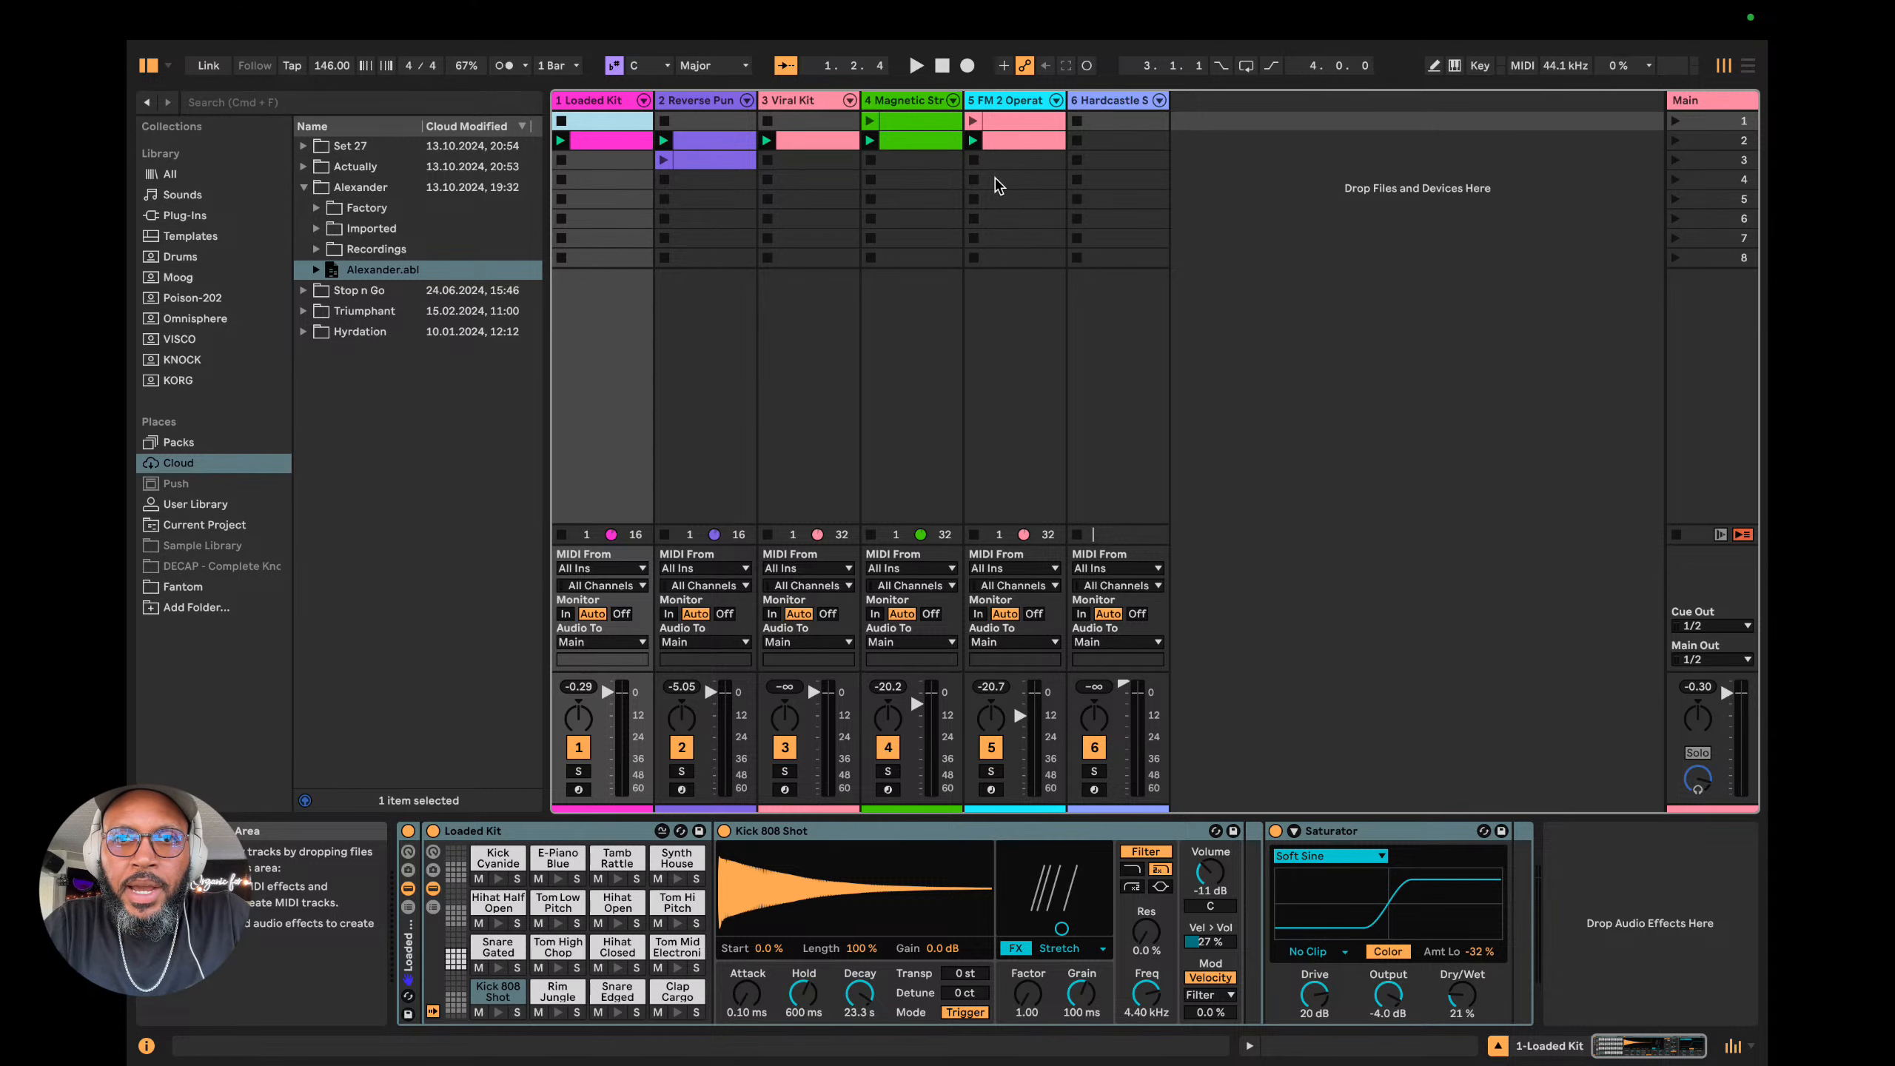
pyautogui.click(1748, 68)
pyautogui.click(1723, 66)
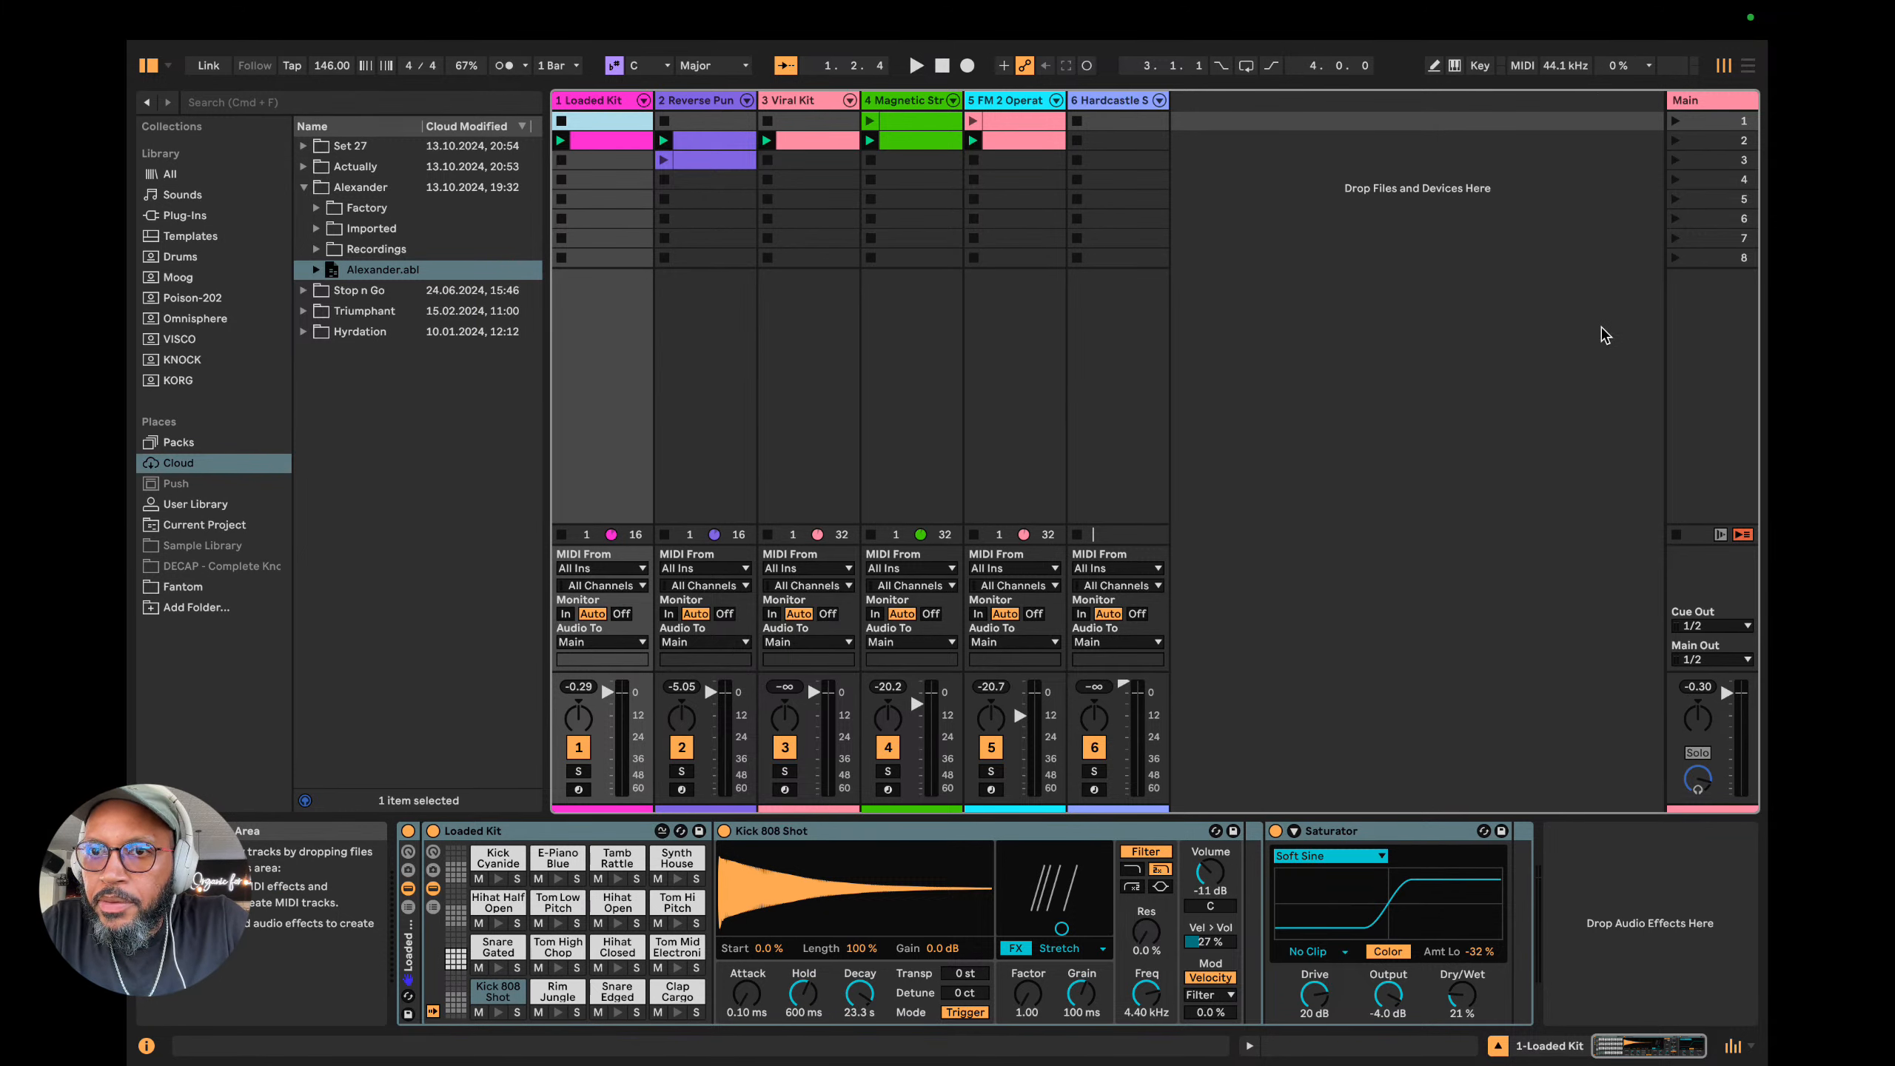
pyautogui.moveTo(1518, 301)
pyautogui.mouseDown()
pyautogui.moveTo(1417, 257)
pyautogui.moveTo(1490, 355)
pyautogui.mouseUp()
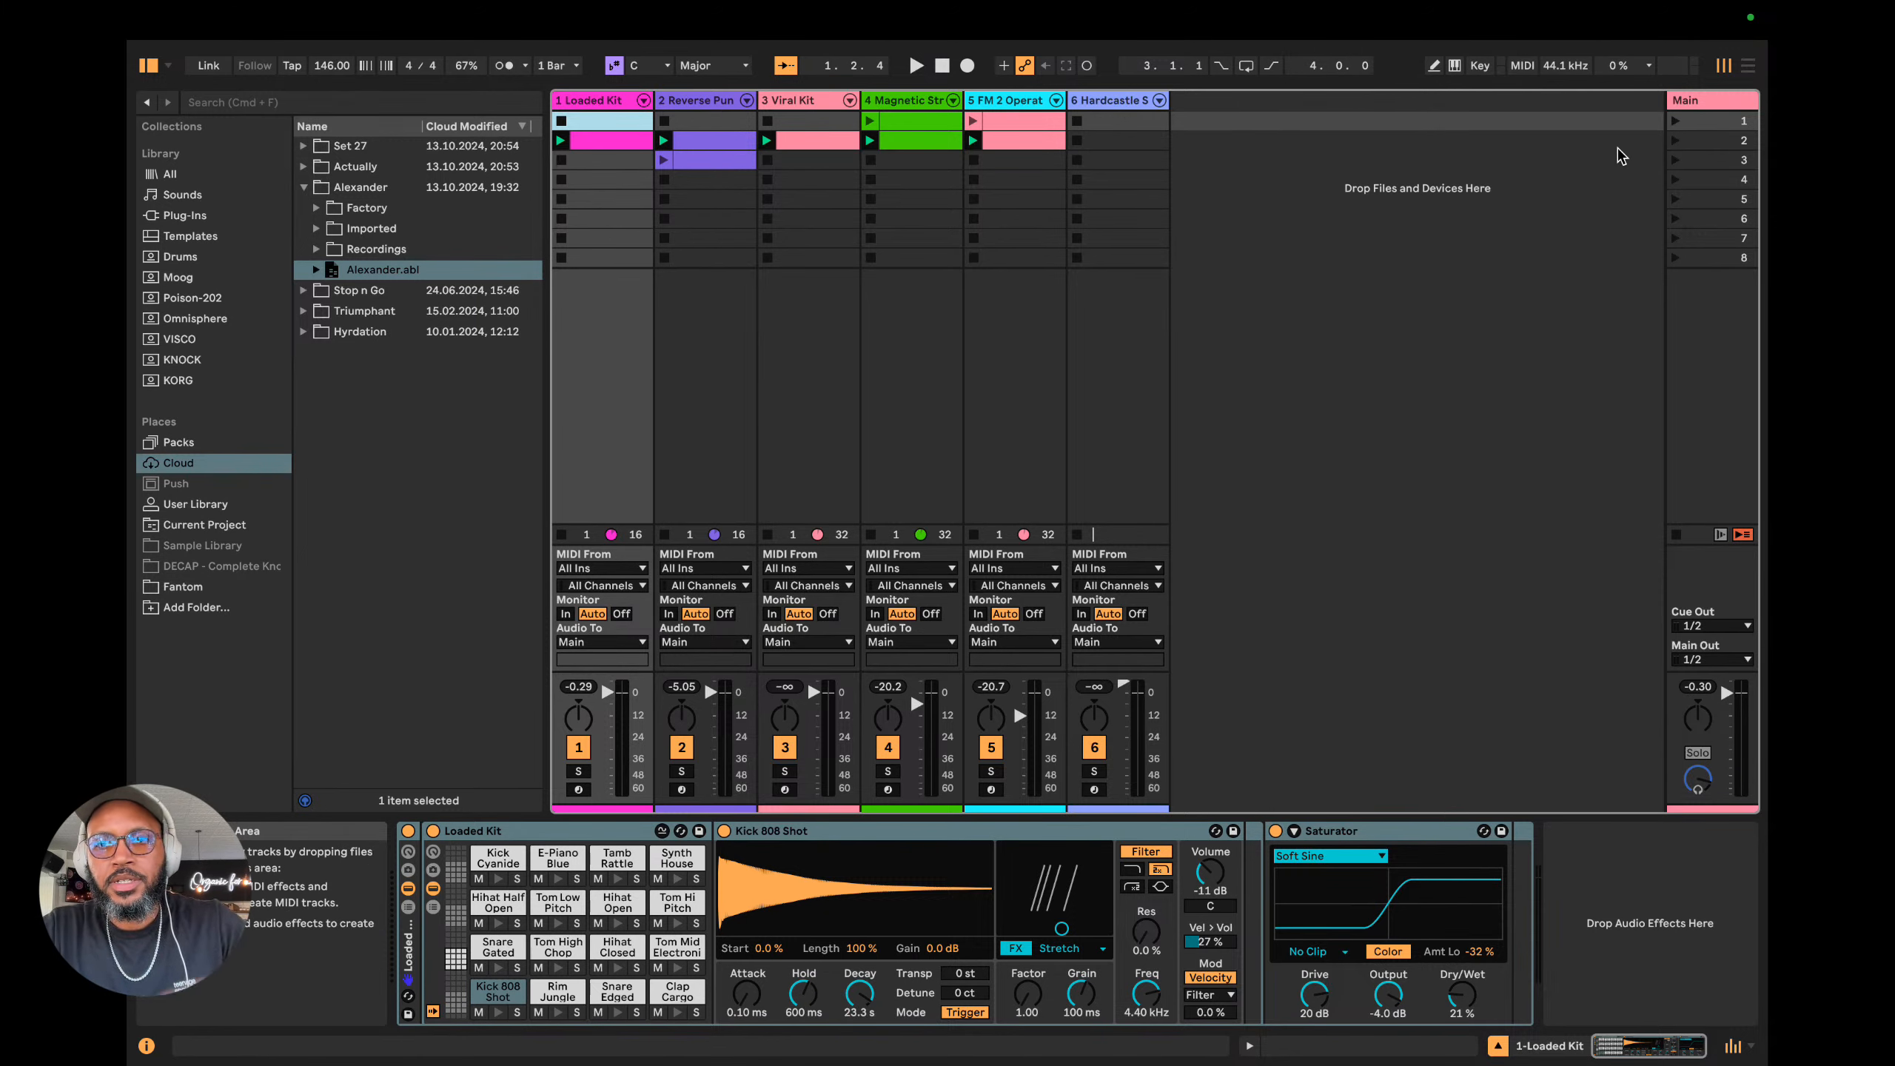
pyautogui.click(1223, 274)
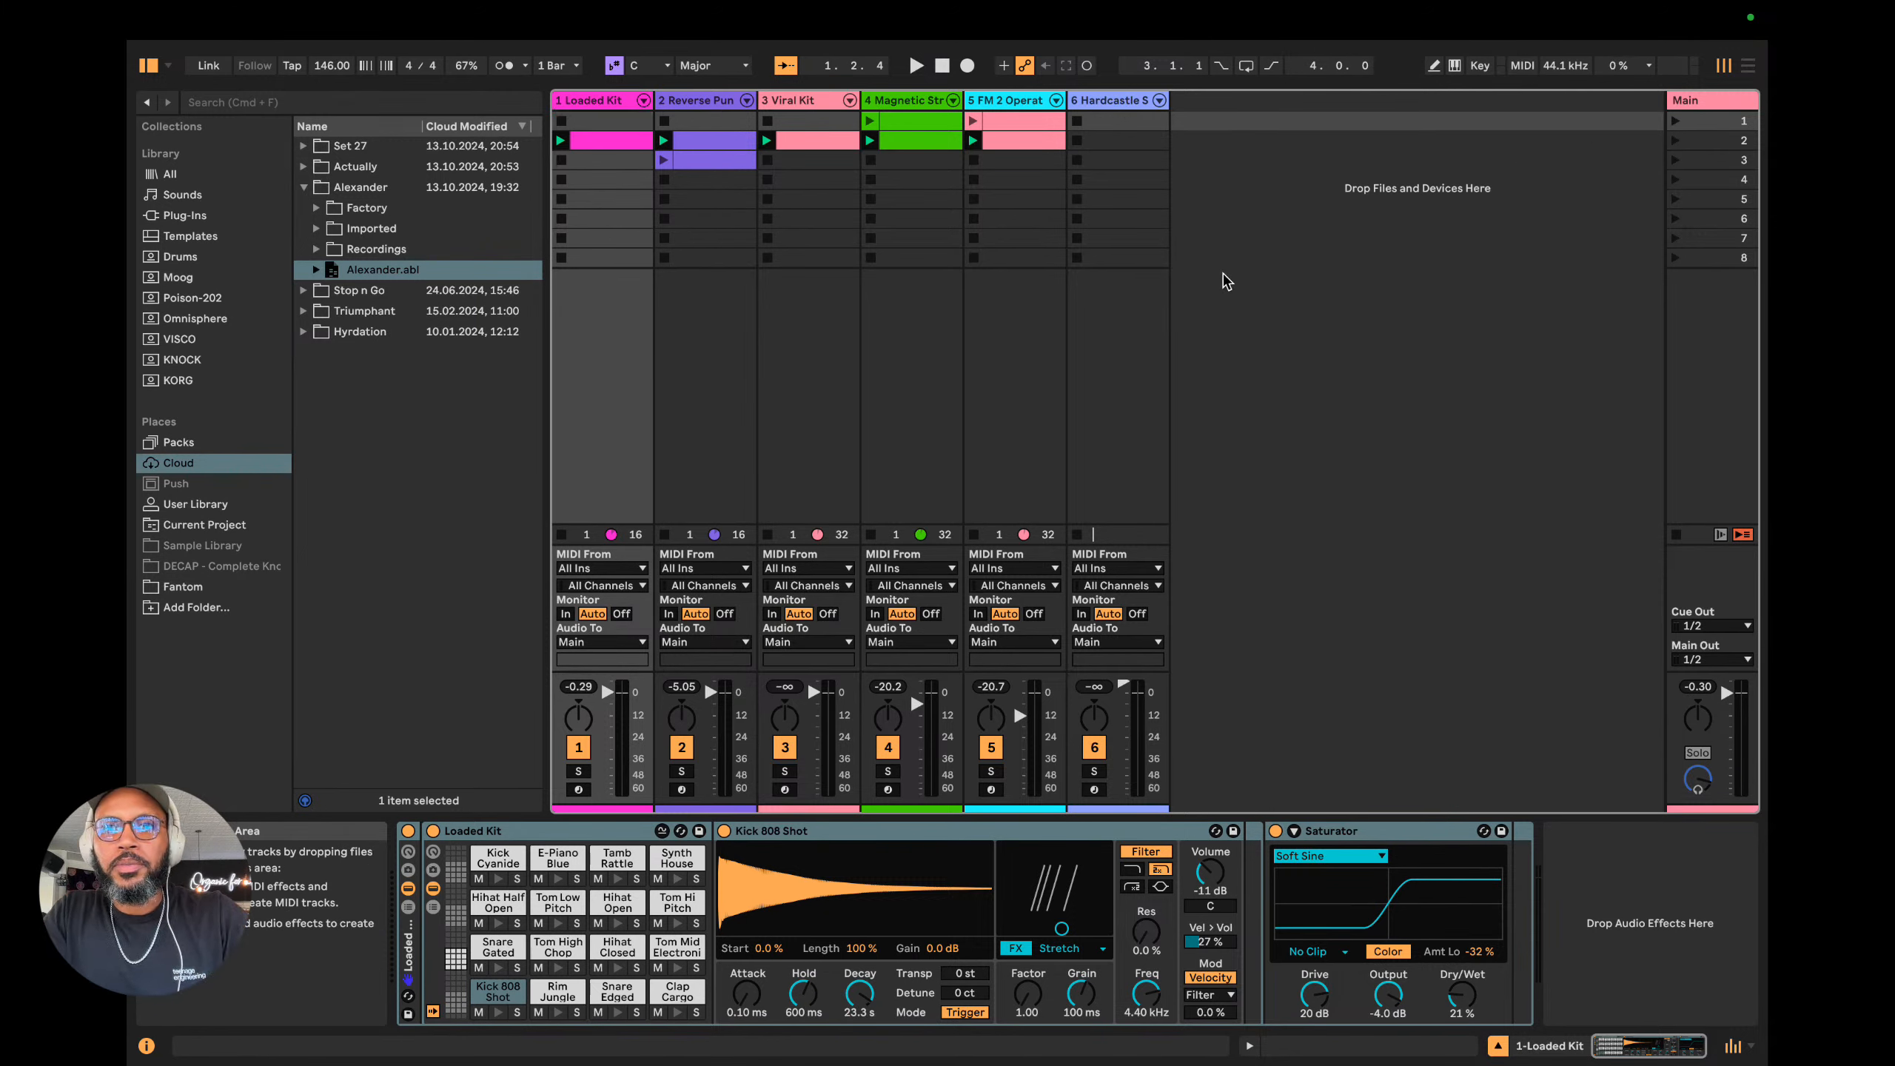
# Start playback of the set and make the mixer taller and the browser narrower.
pyautogui.press('space')
pyautogui.press('XF86AudioLowerVolume')
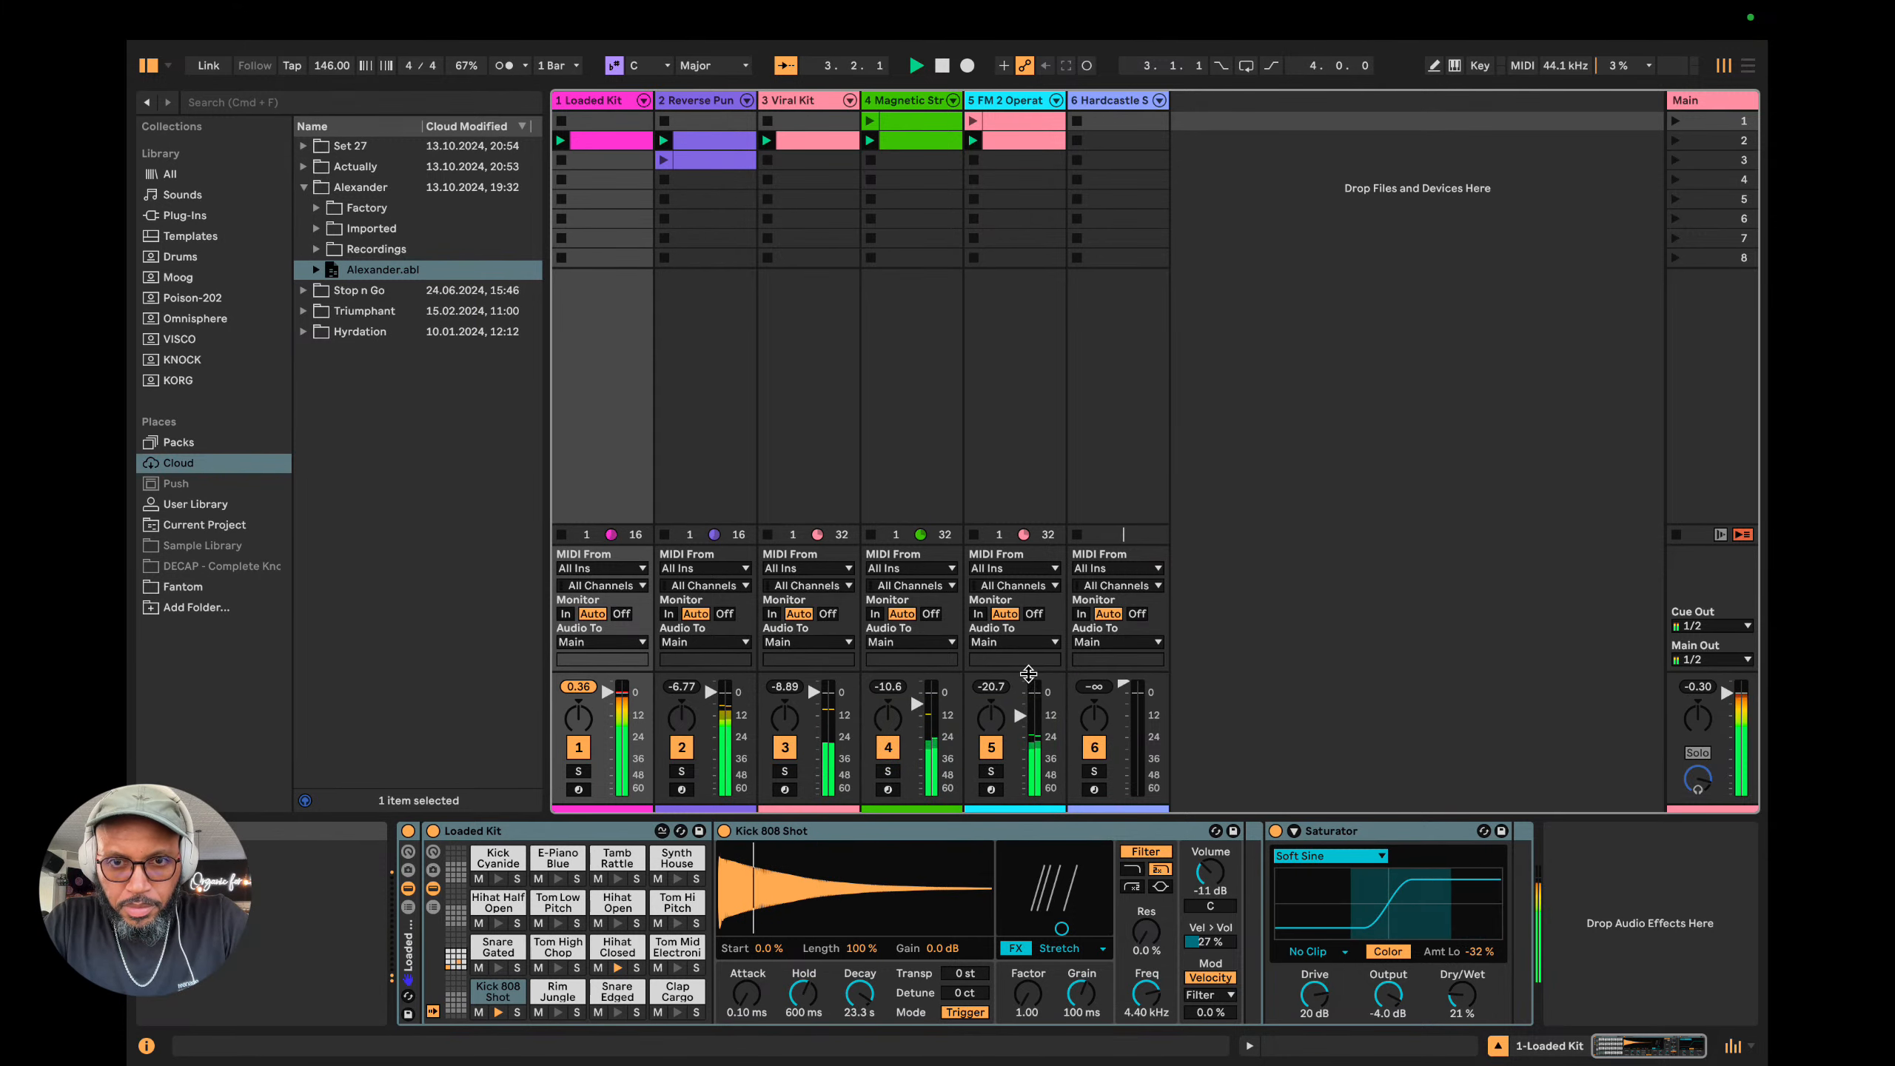
pyautogui.moveTo(1036, 667); pyautogui.dragTo(1065, 503)
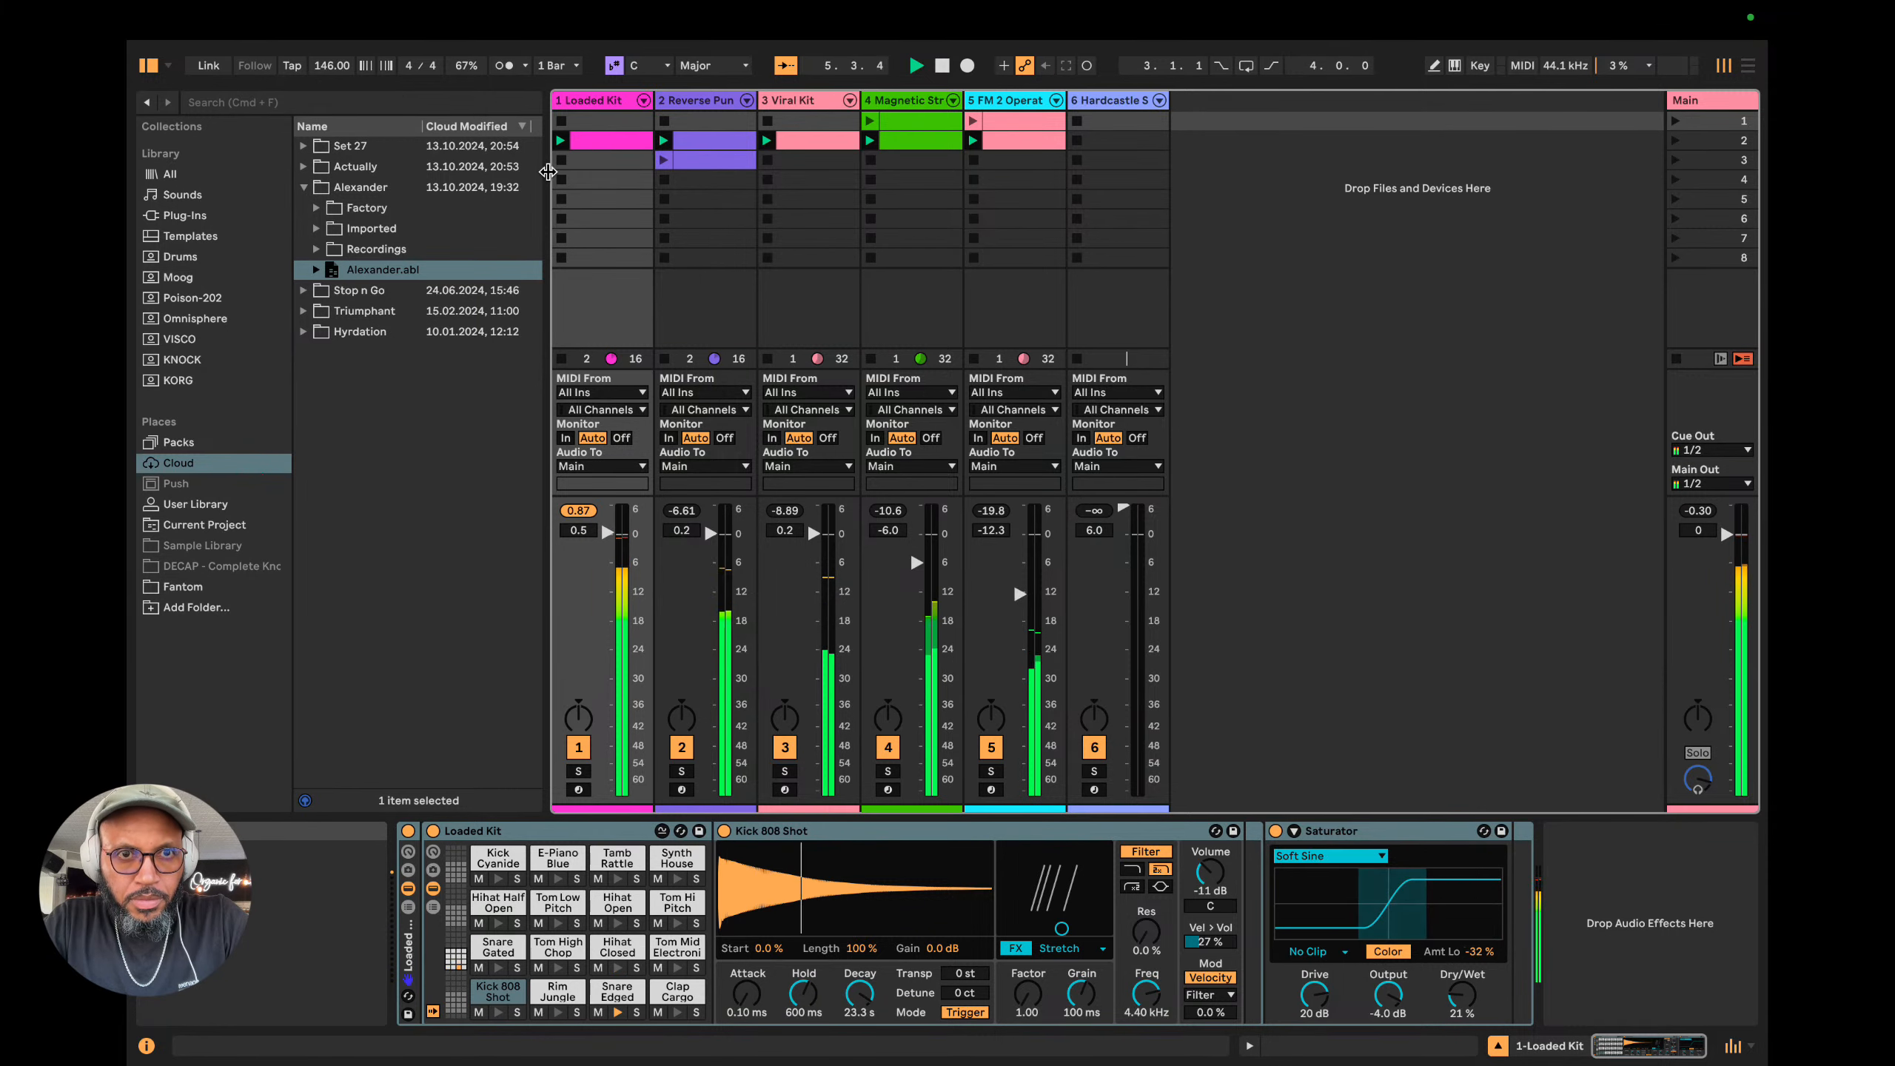
pyautogui.moveTo(547, 172); pyautogui.dragTo(408, 192)
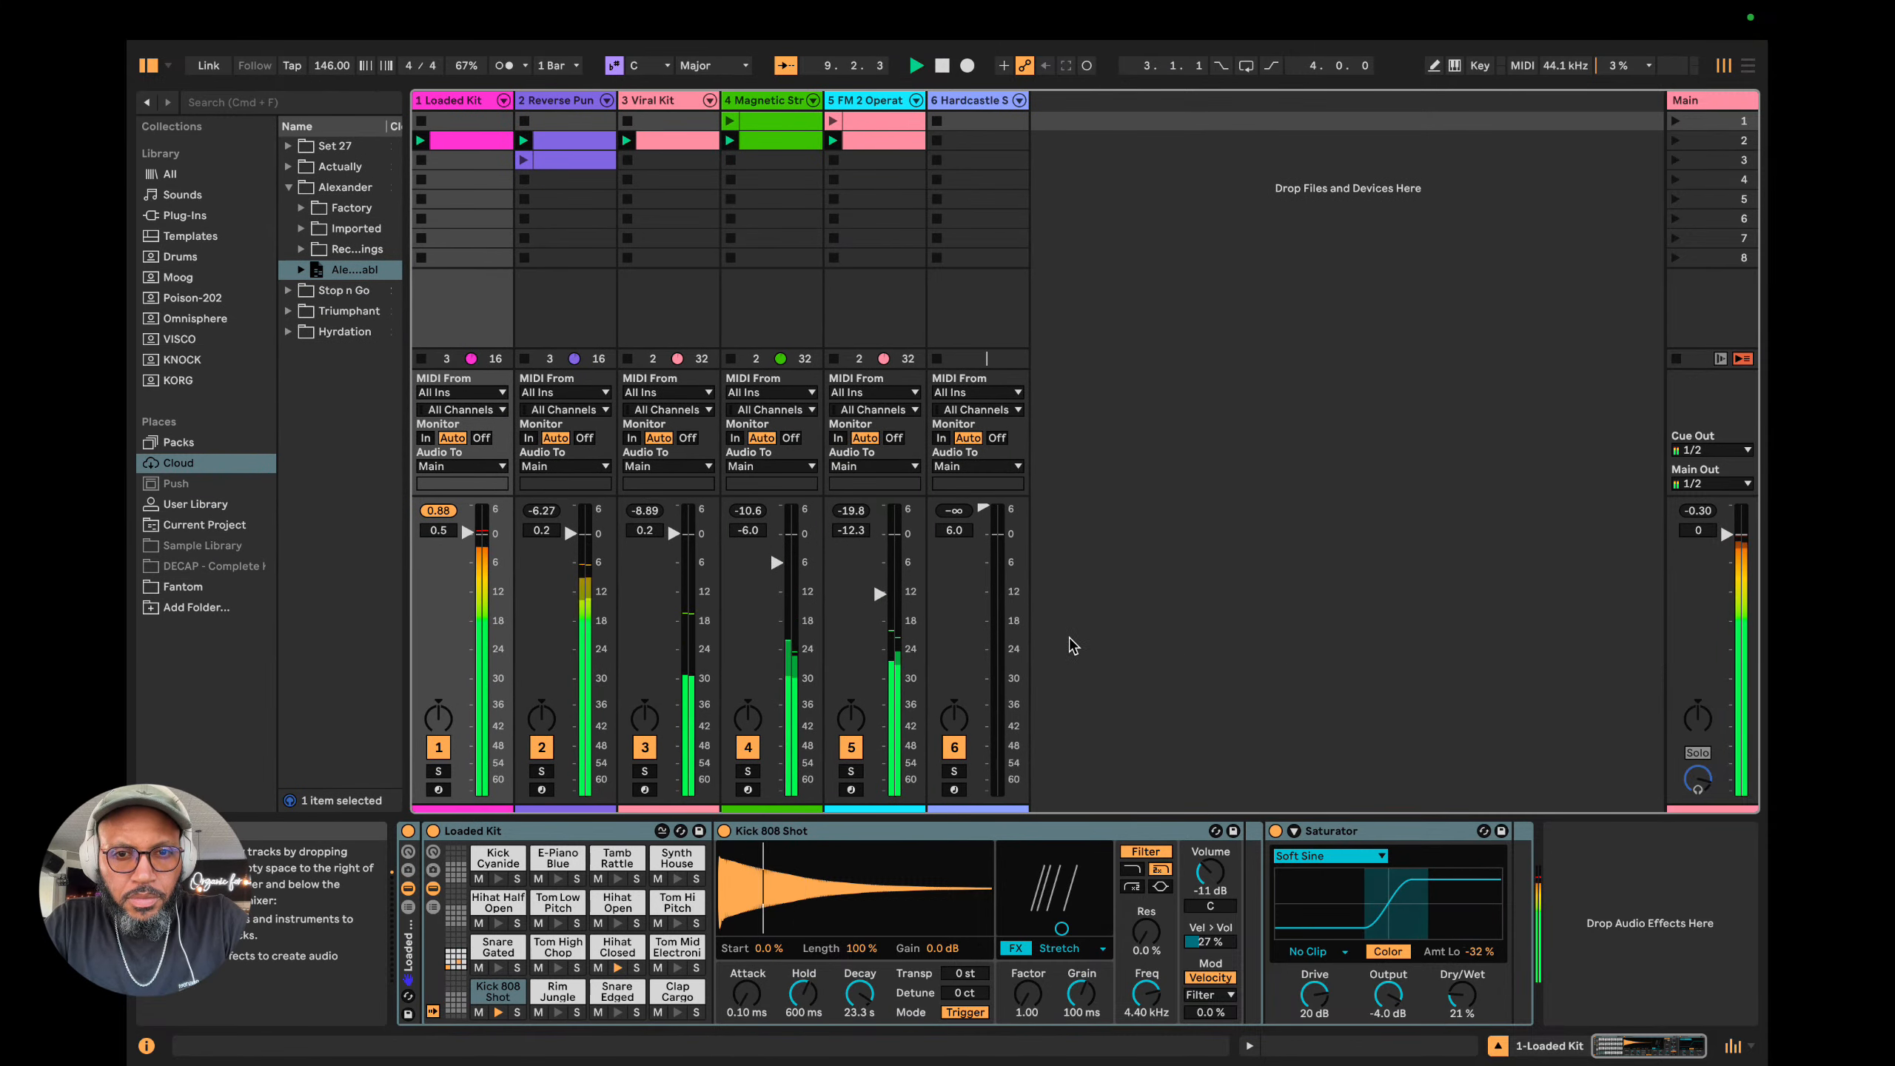
# Raise the volume of the FM 2 Operators track to -4.8 dB during playback.
pyautogui.moveTo(877, 594); pyautogui.dragTo(881, 544)
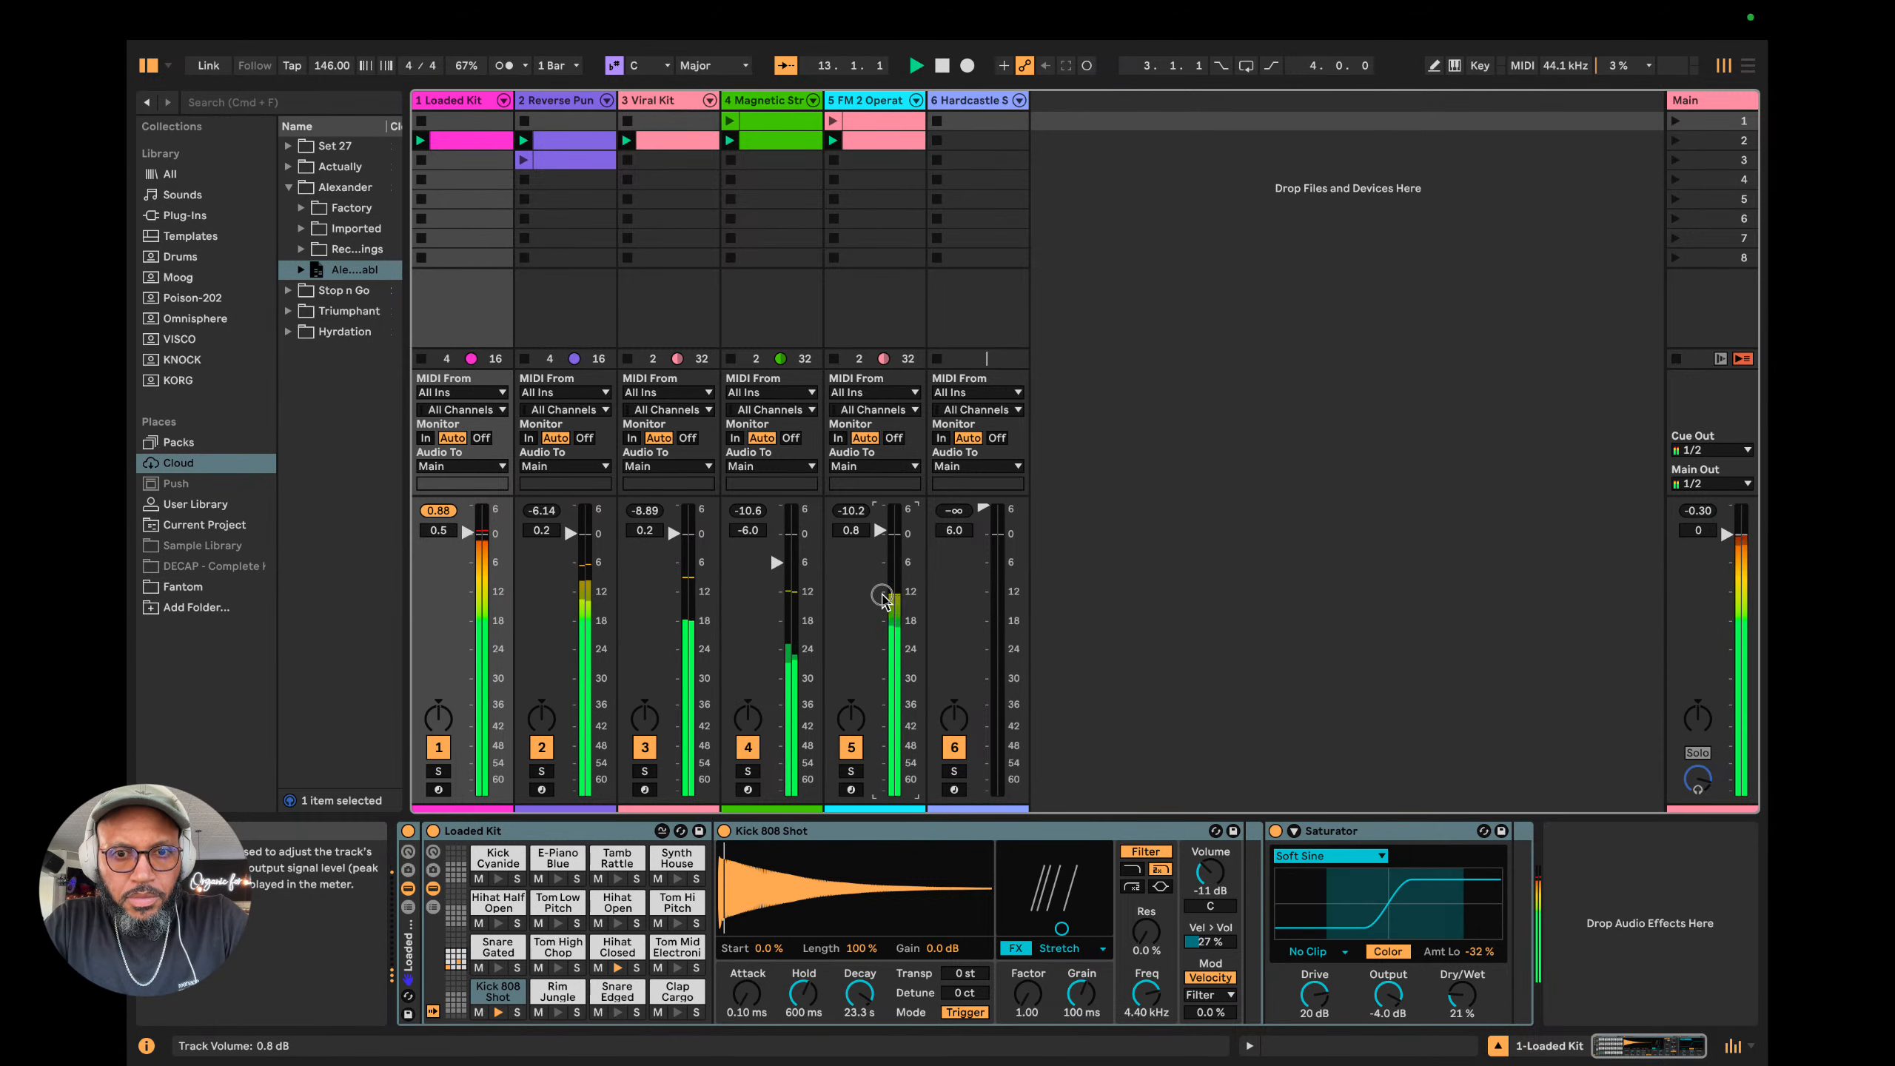
pyautogui.moveTo(881, 595); pyautogui.dragTo(881, 623)
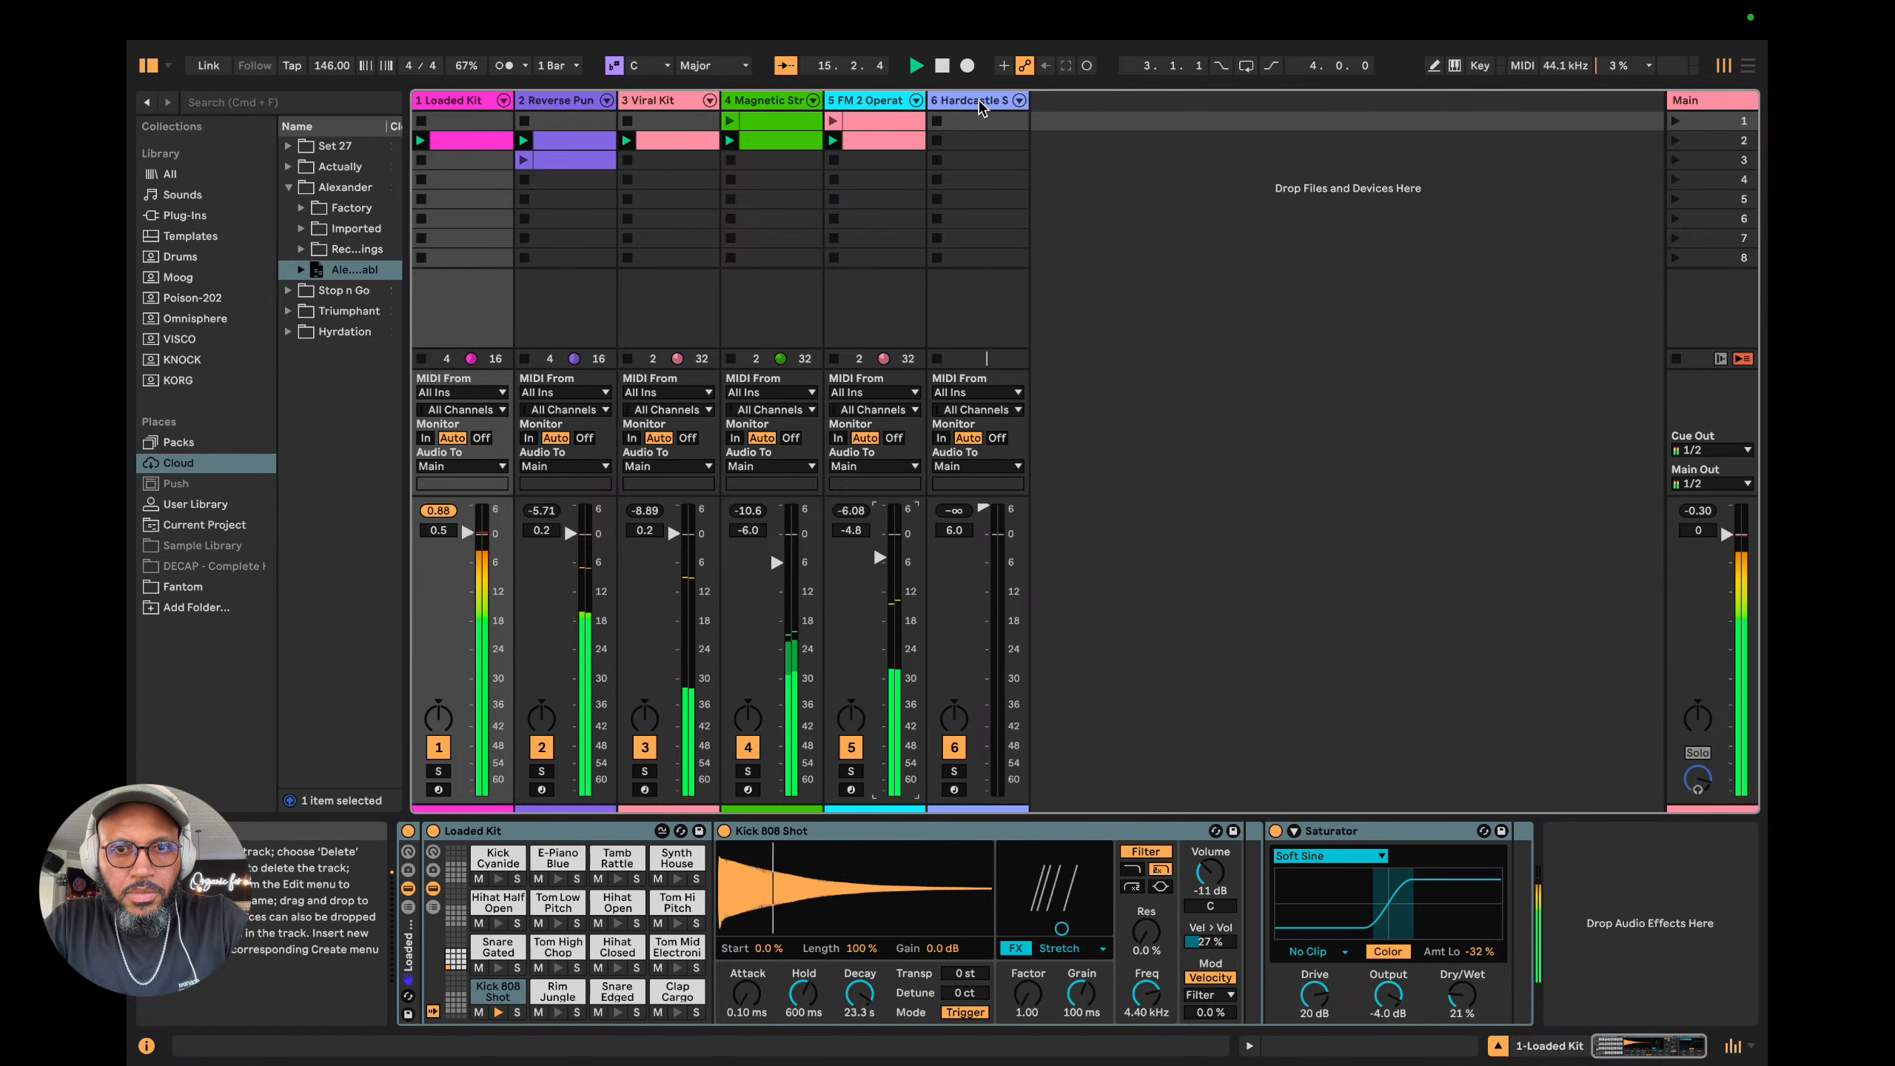
# Delete track 6, Hardcastle Solo, from the set.
pyautogui.click(979, 108)
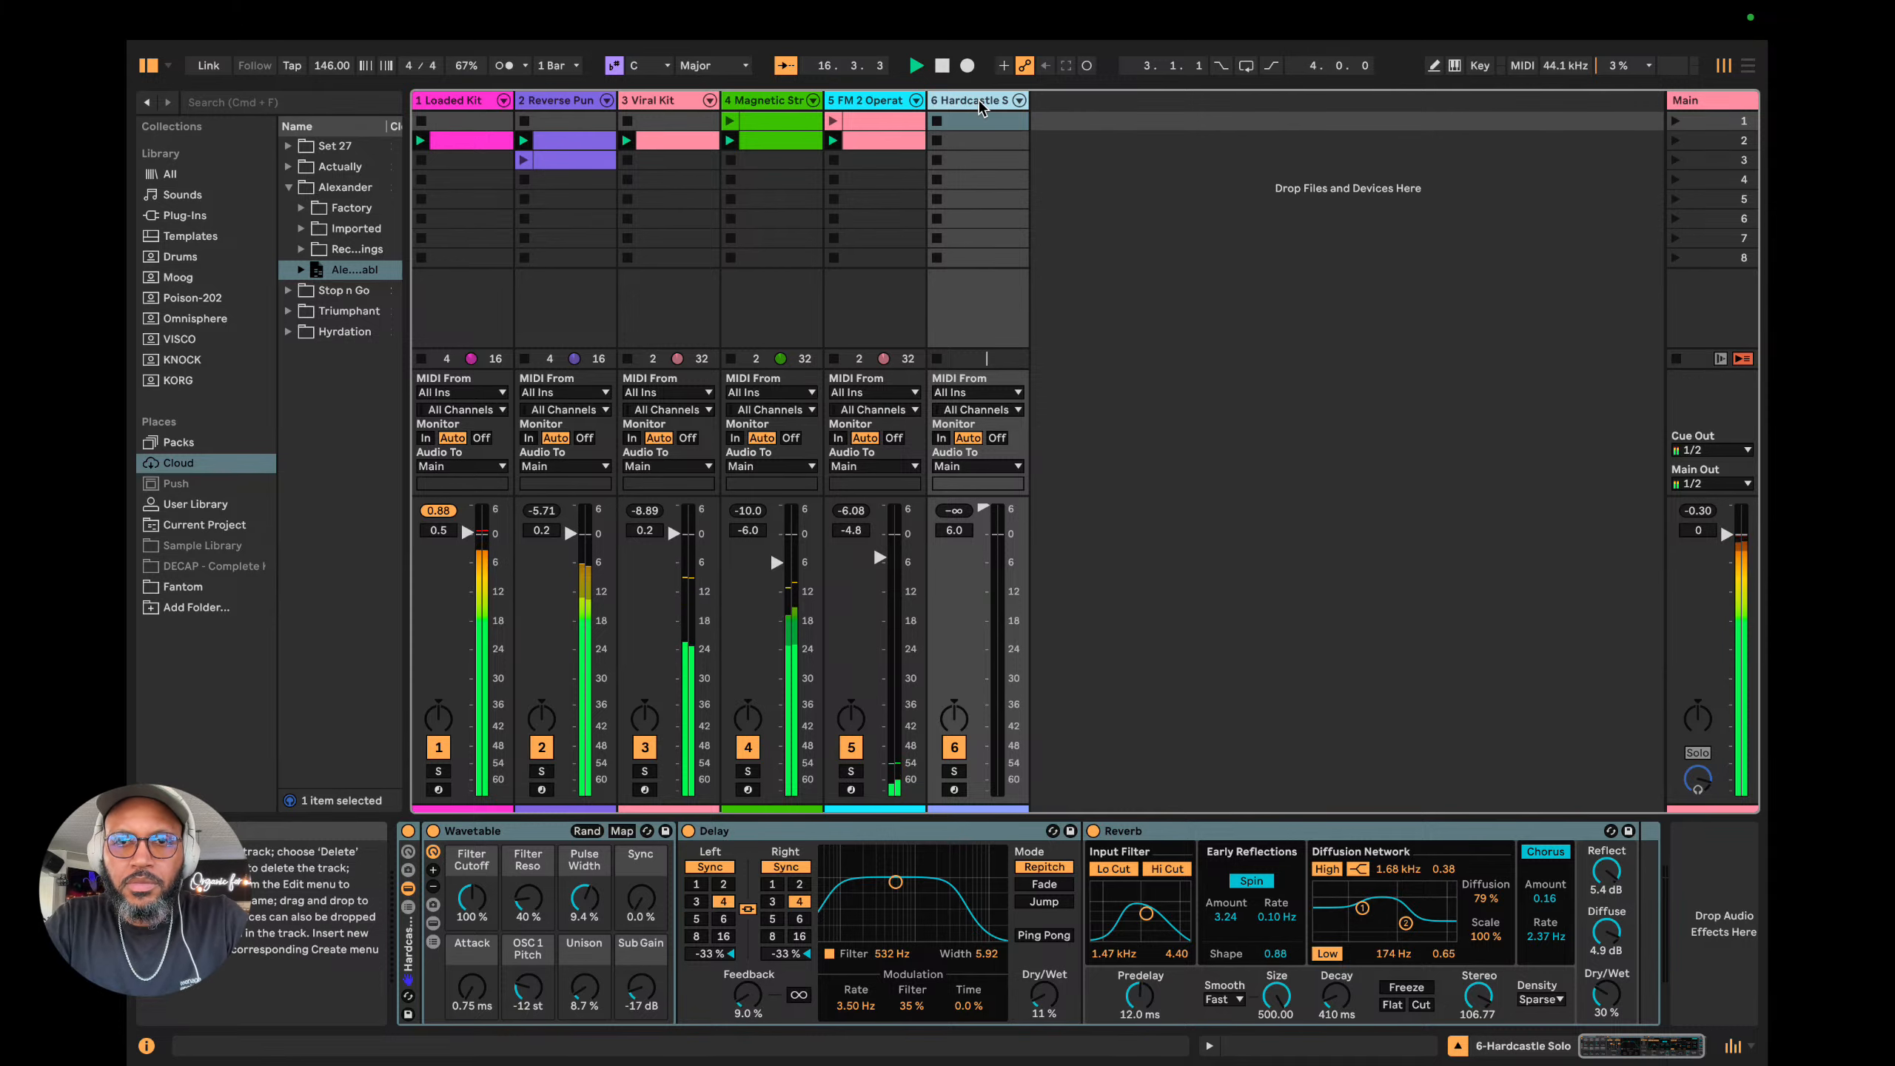
pyautogui.rightClick(982, 108)
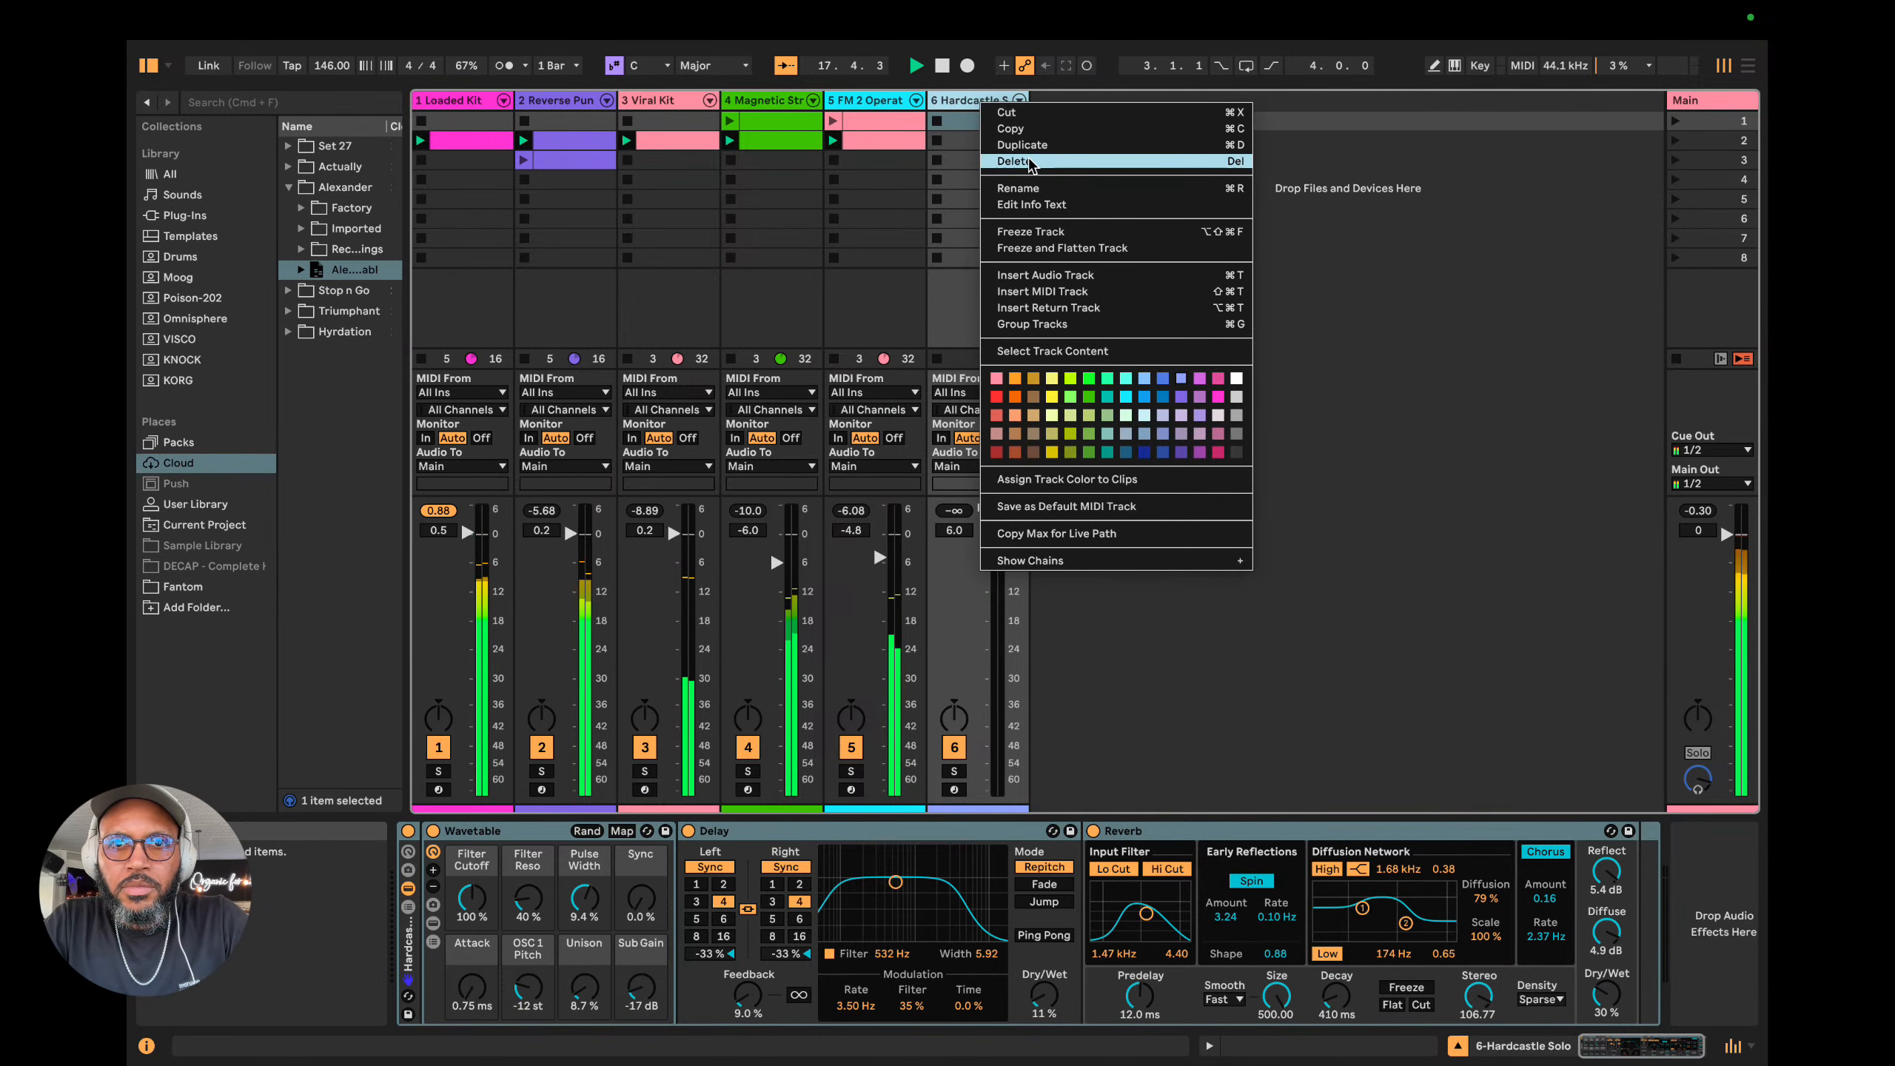
pyautogui.click(1018, 163)
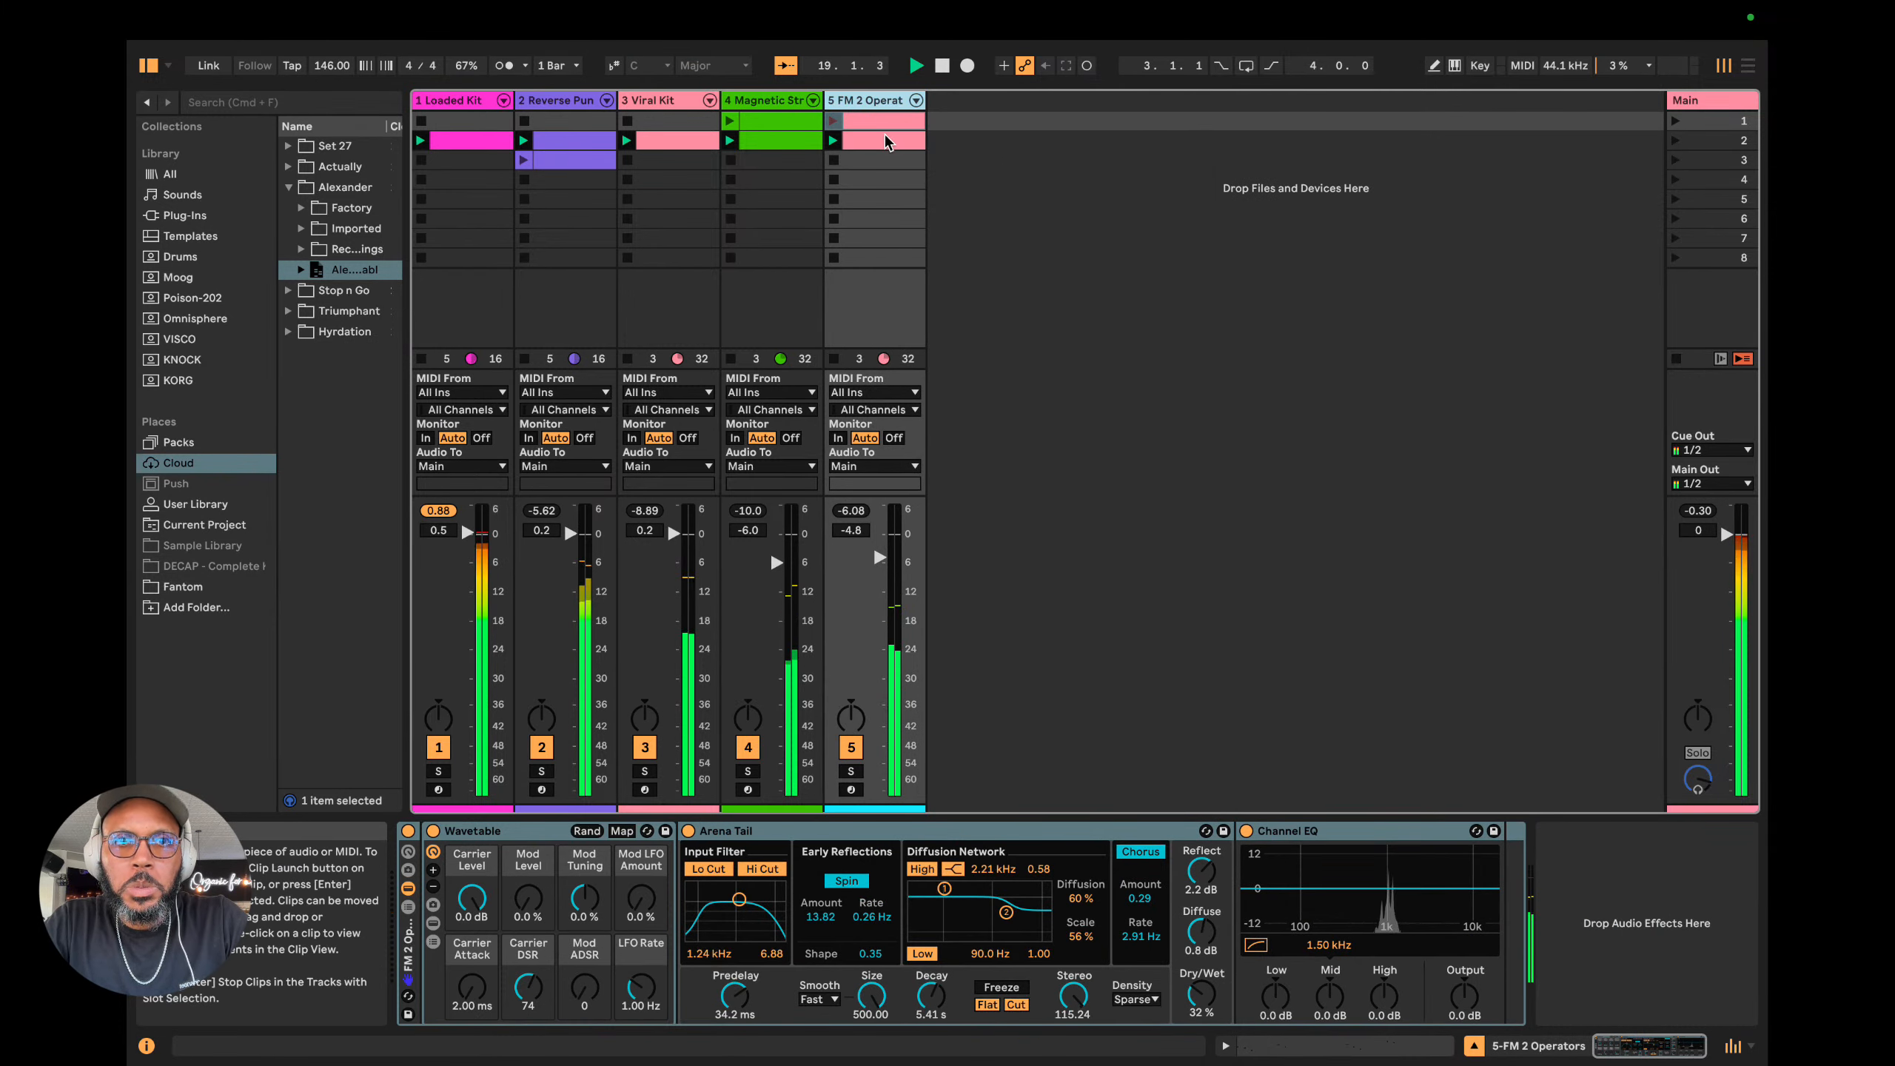
# Play the Reverse Puncture clip in scene 3, compare its notes with the scene 2 clip, and delete the scene 3 clip.
pyautogui.click(525, 161)
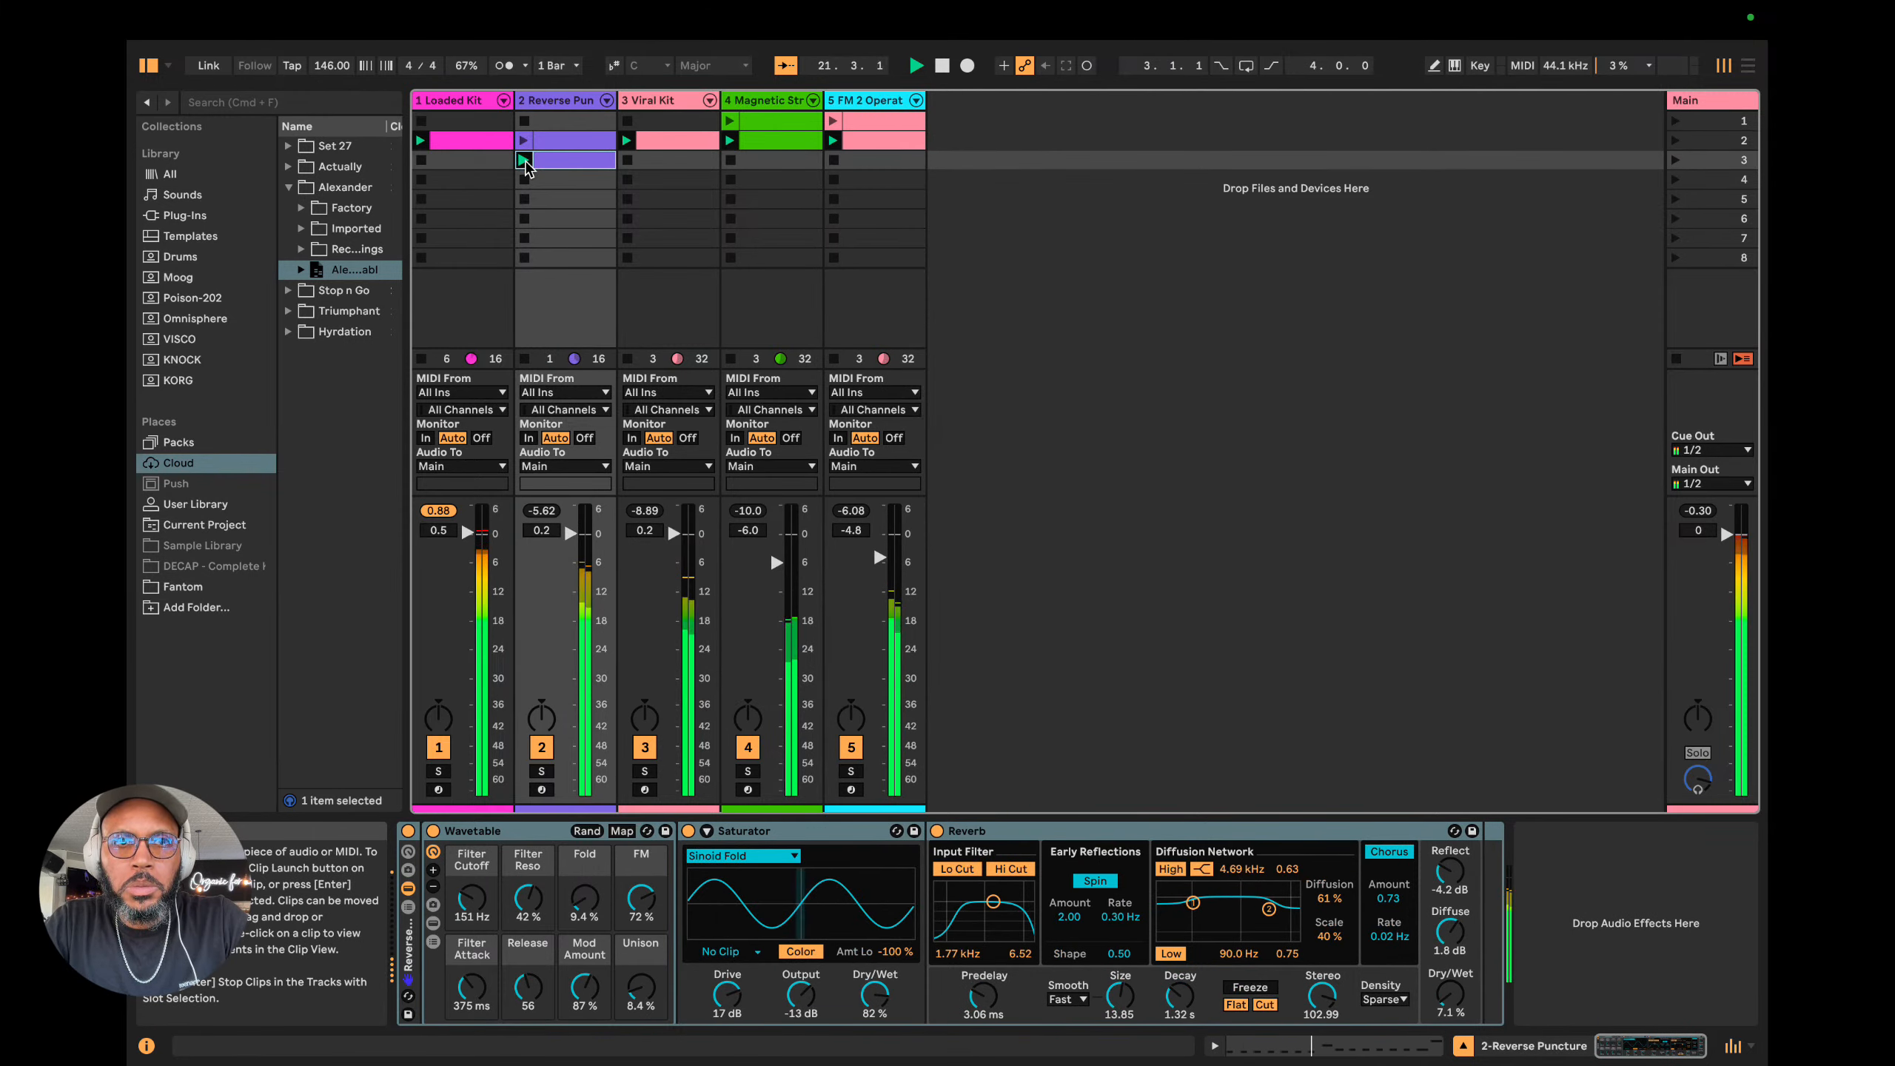
pyautogui.doubleClick(562, 167)
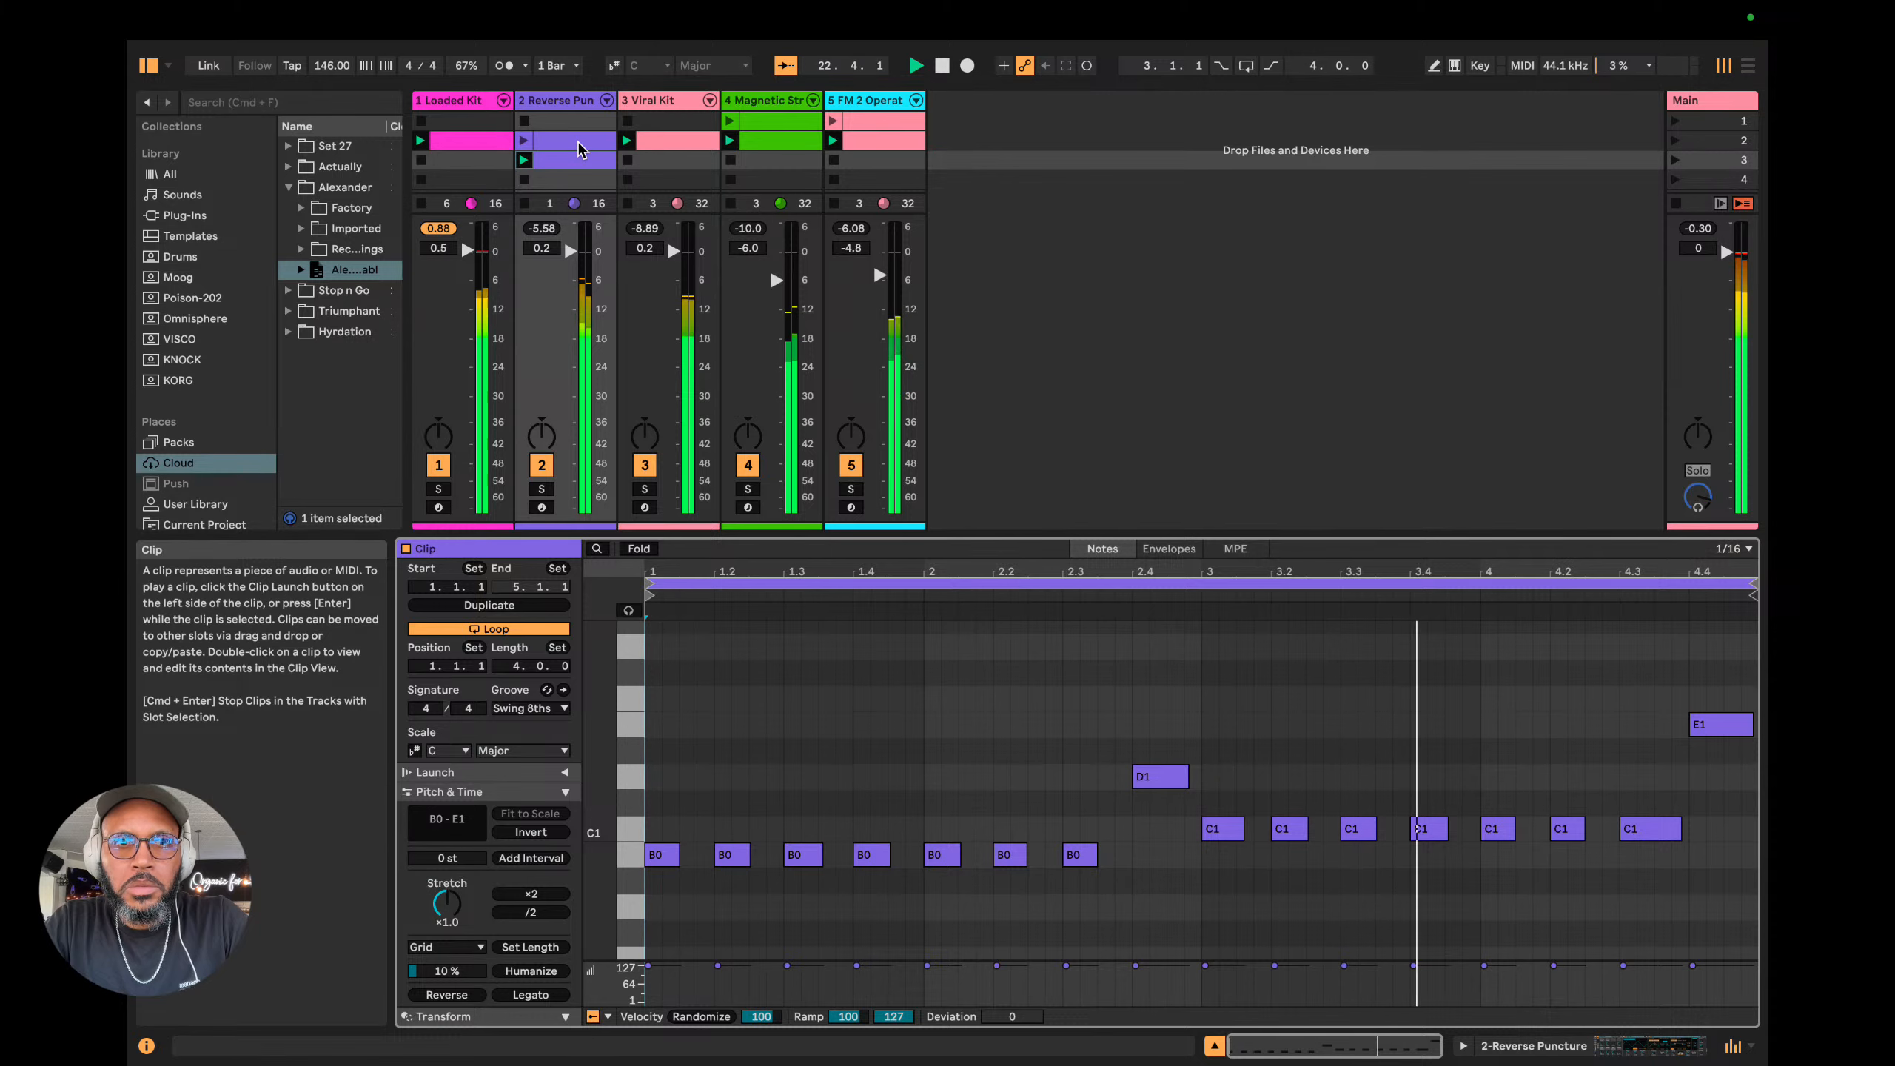
pyautogui.click(574, 149)
pyautogui.click(544, 161)
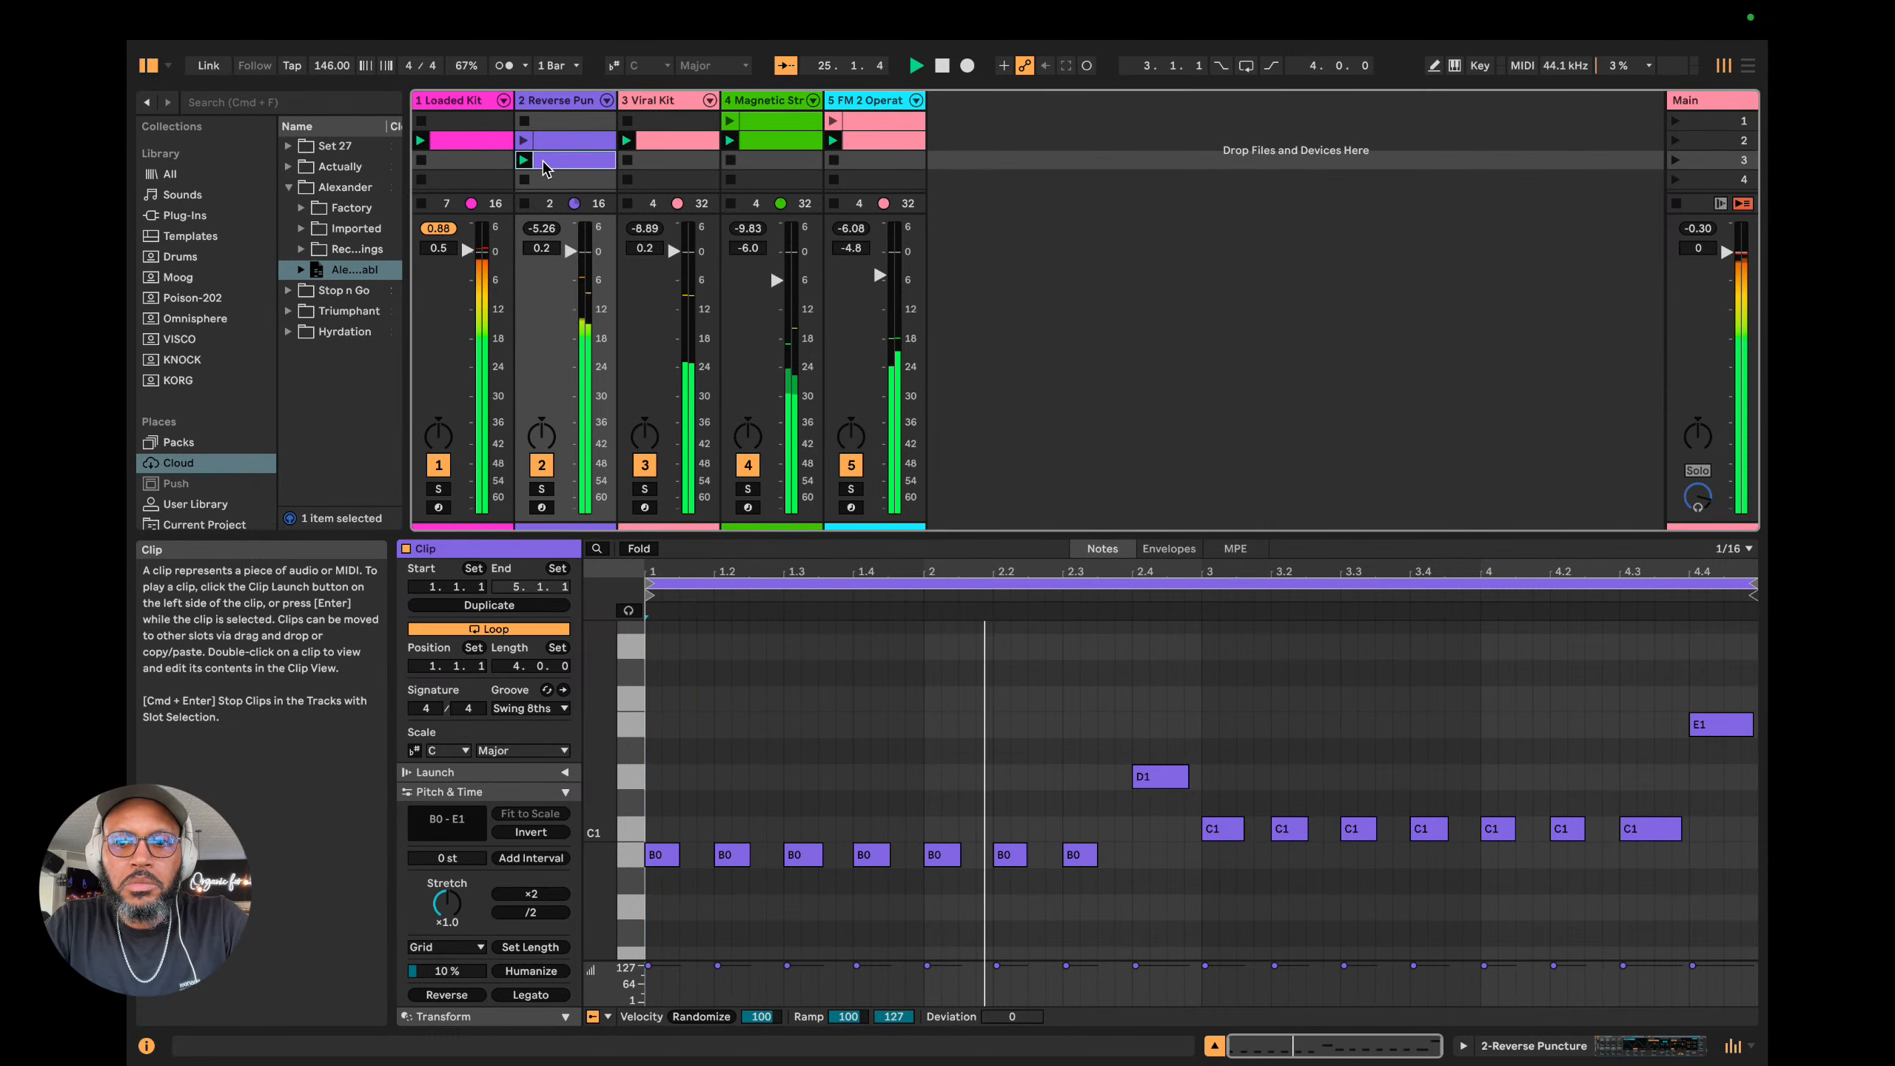
pyautogui.press('Delete')
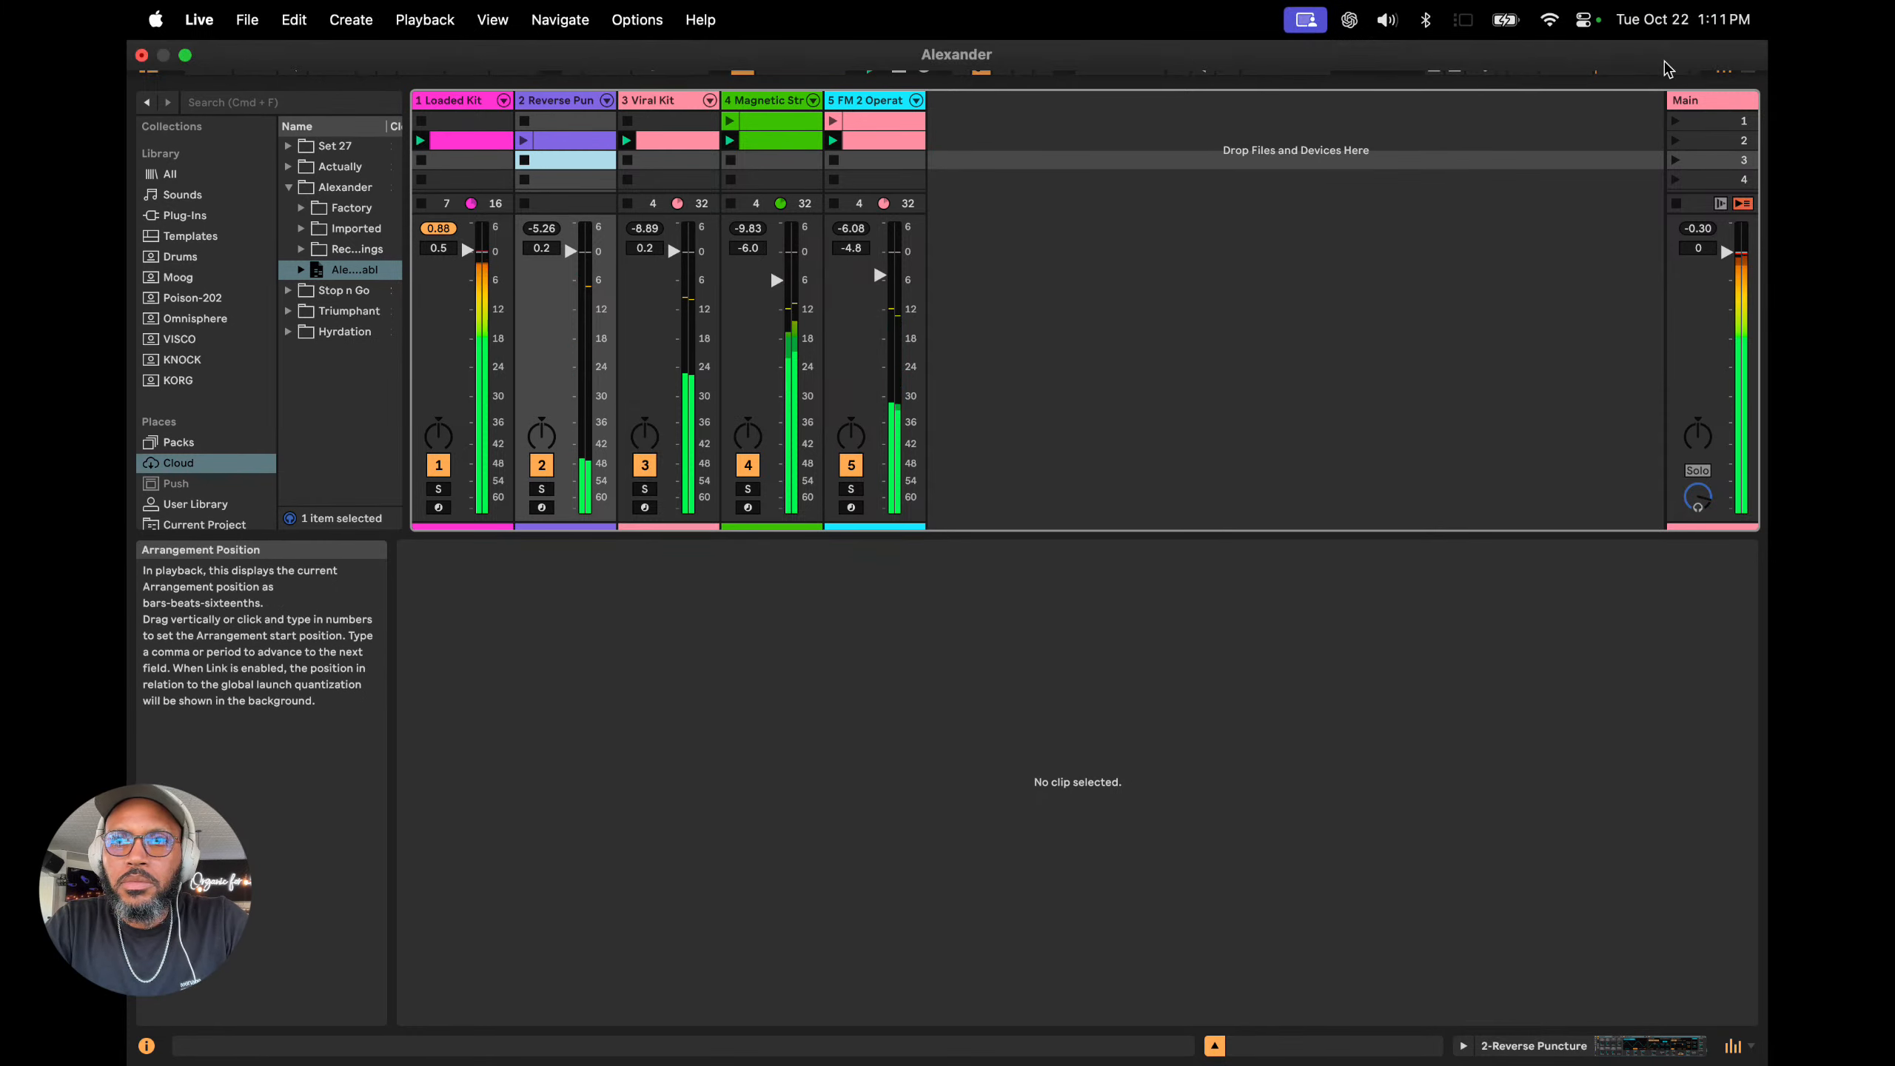
# Launch empty scene 3, play scene 2 and scene 1 in turn, and stop playback.
pyautogui.click(1675, 162)
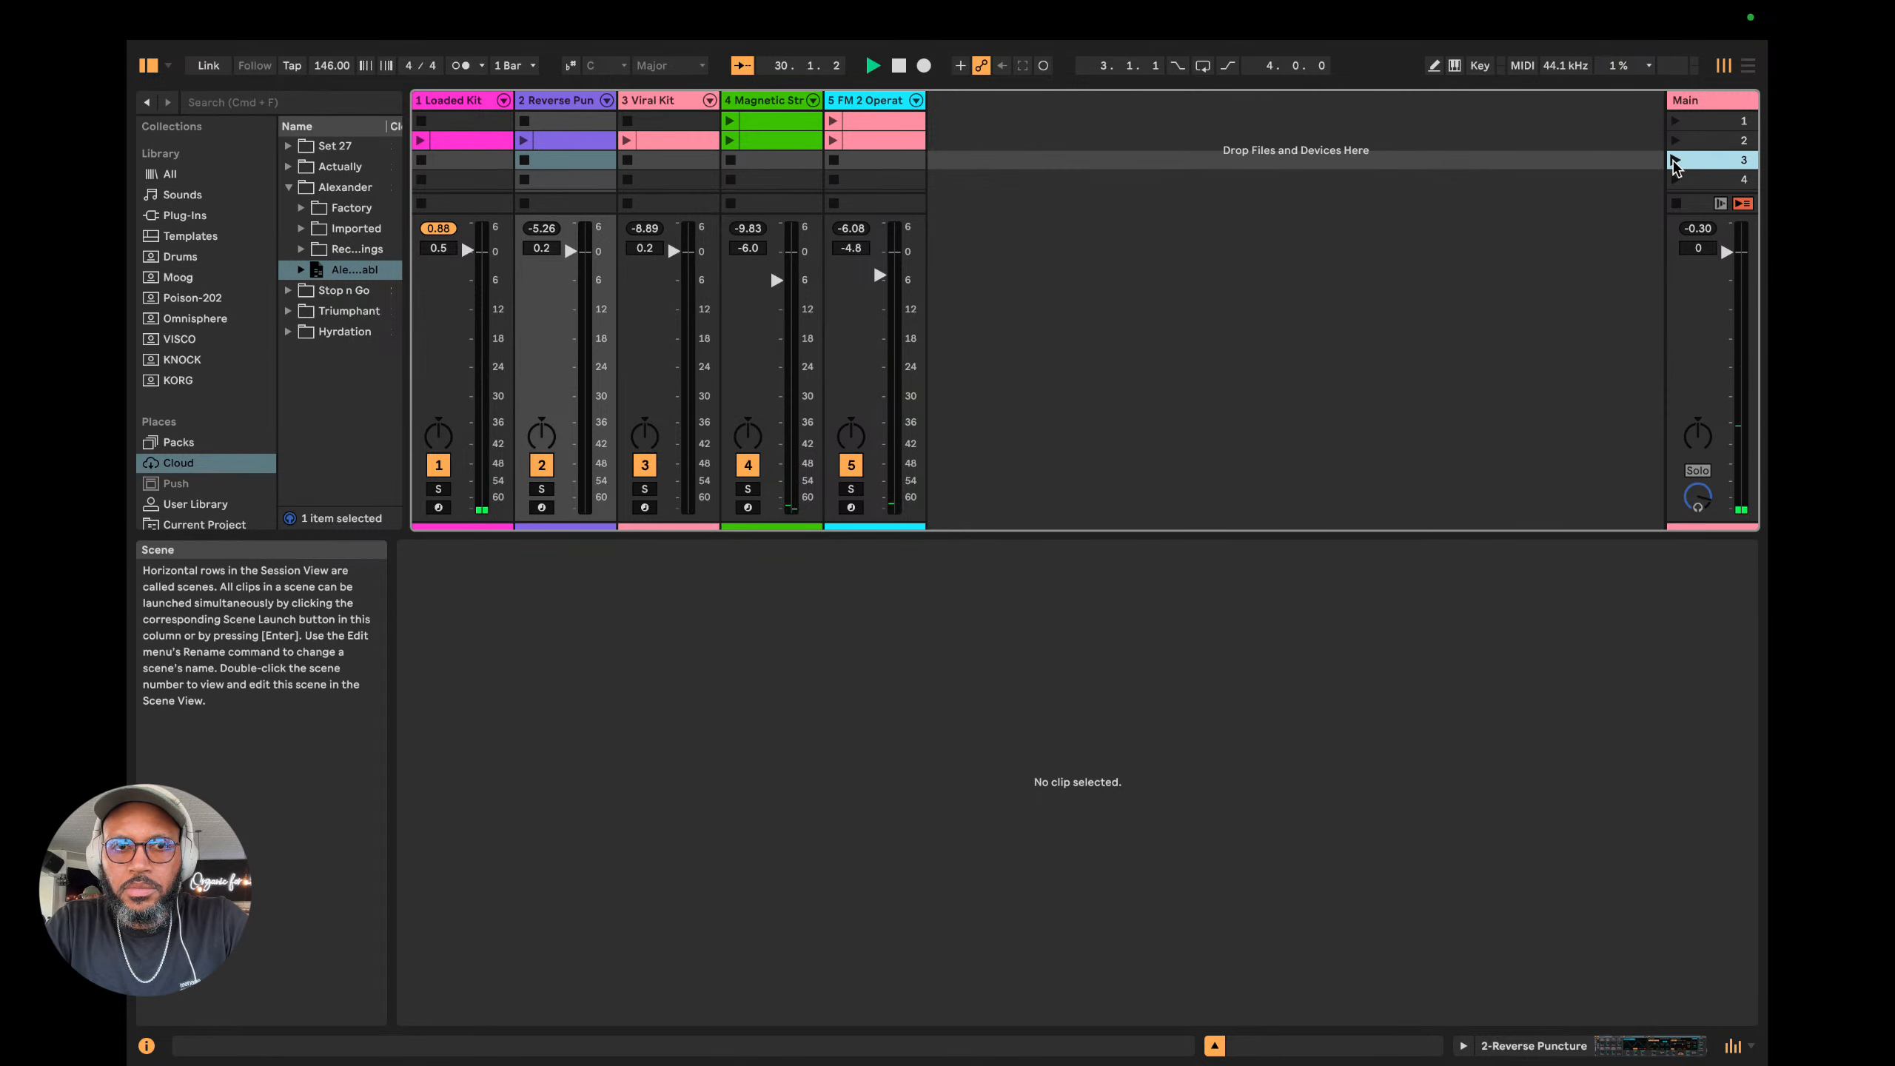
pyautogui.click(1676, 141)
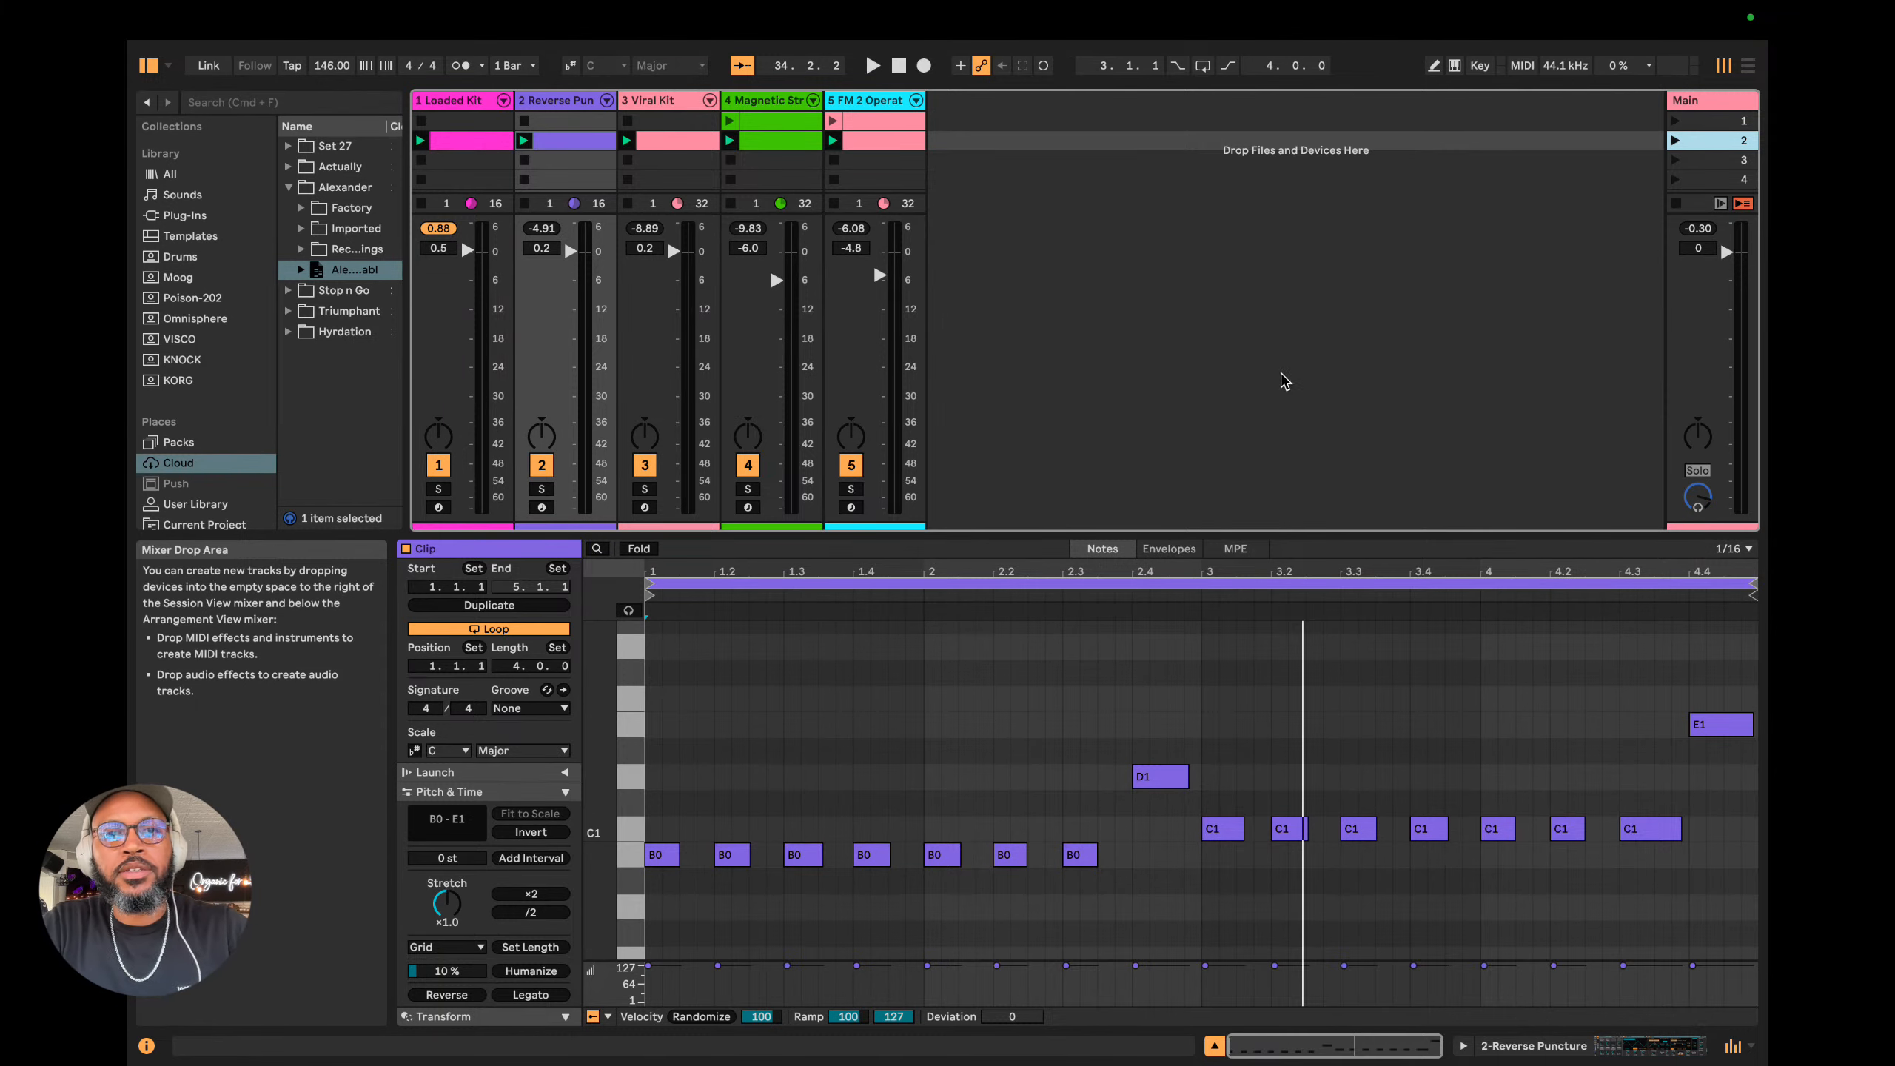
pyautogui.click(1673, 140)
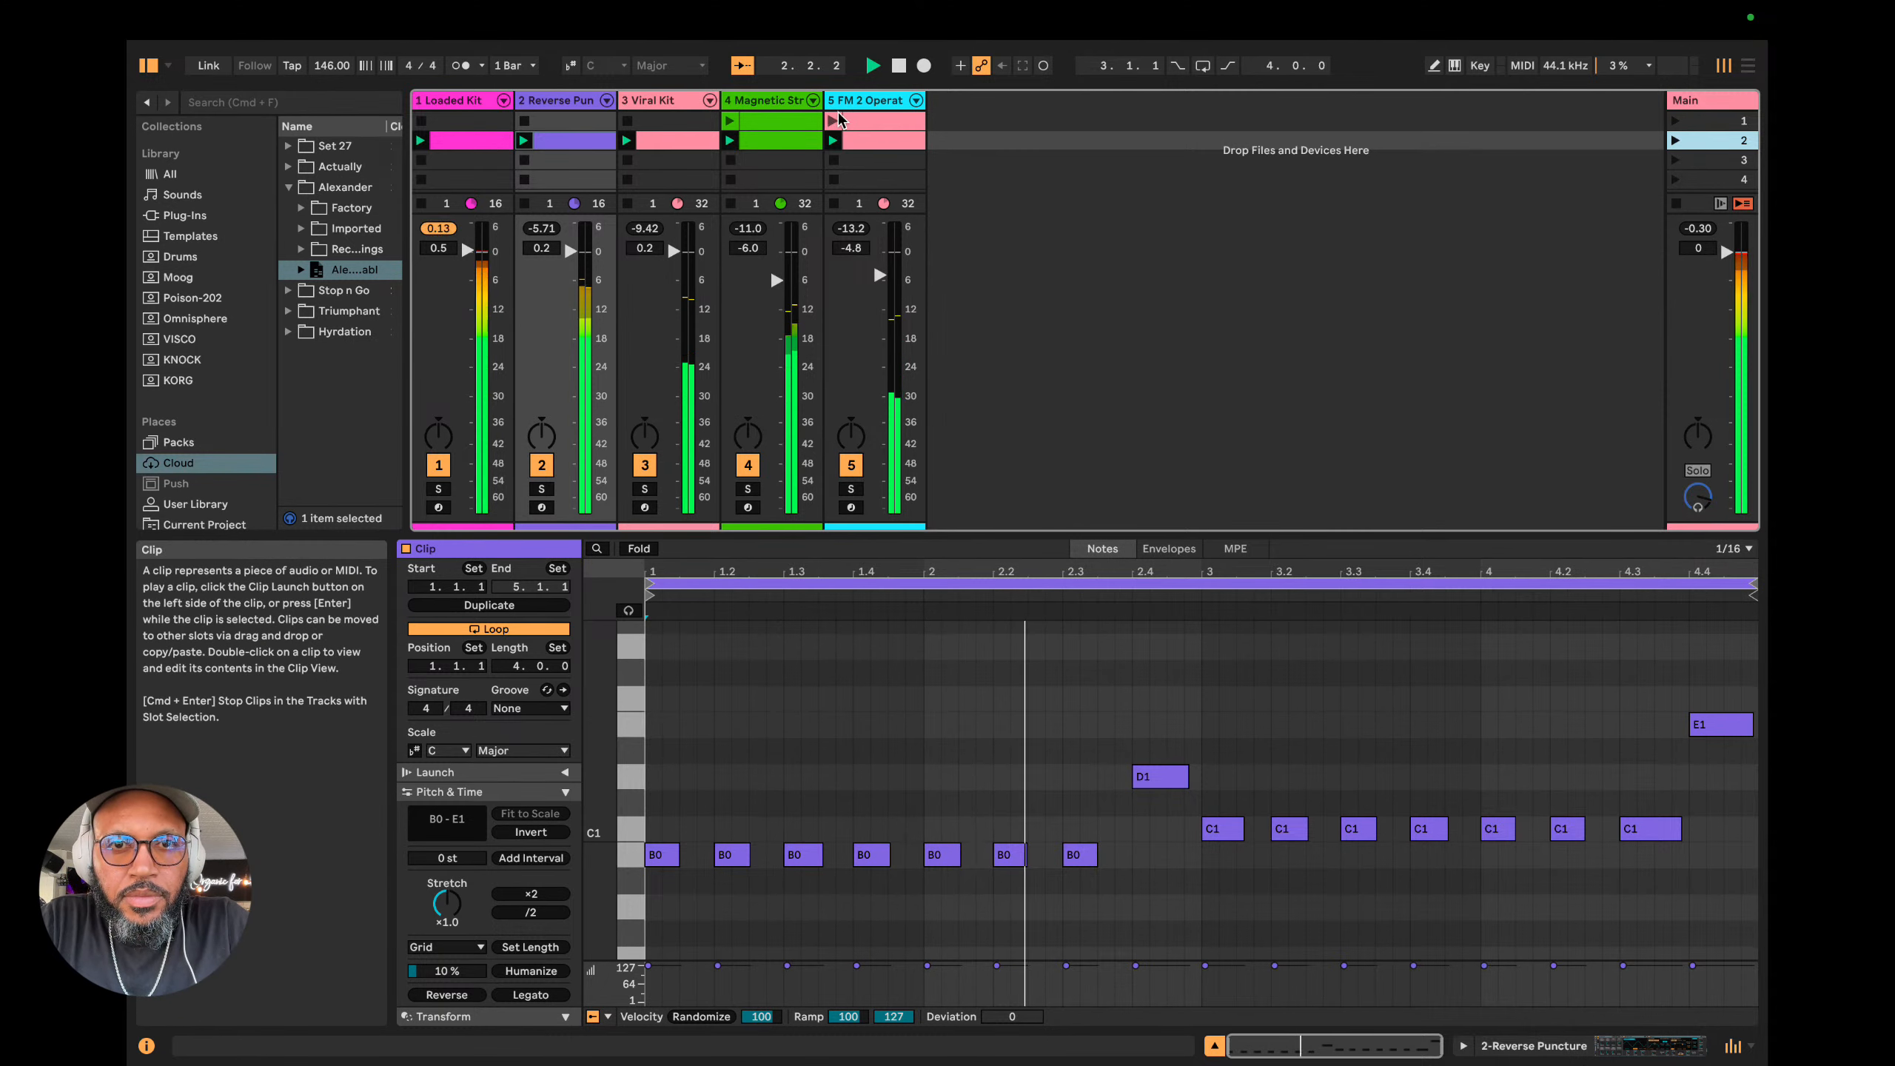
pyautogui.click(1674, 120)
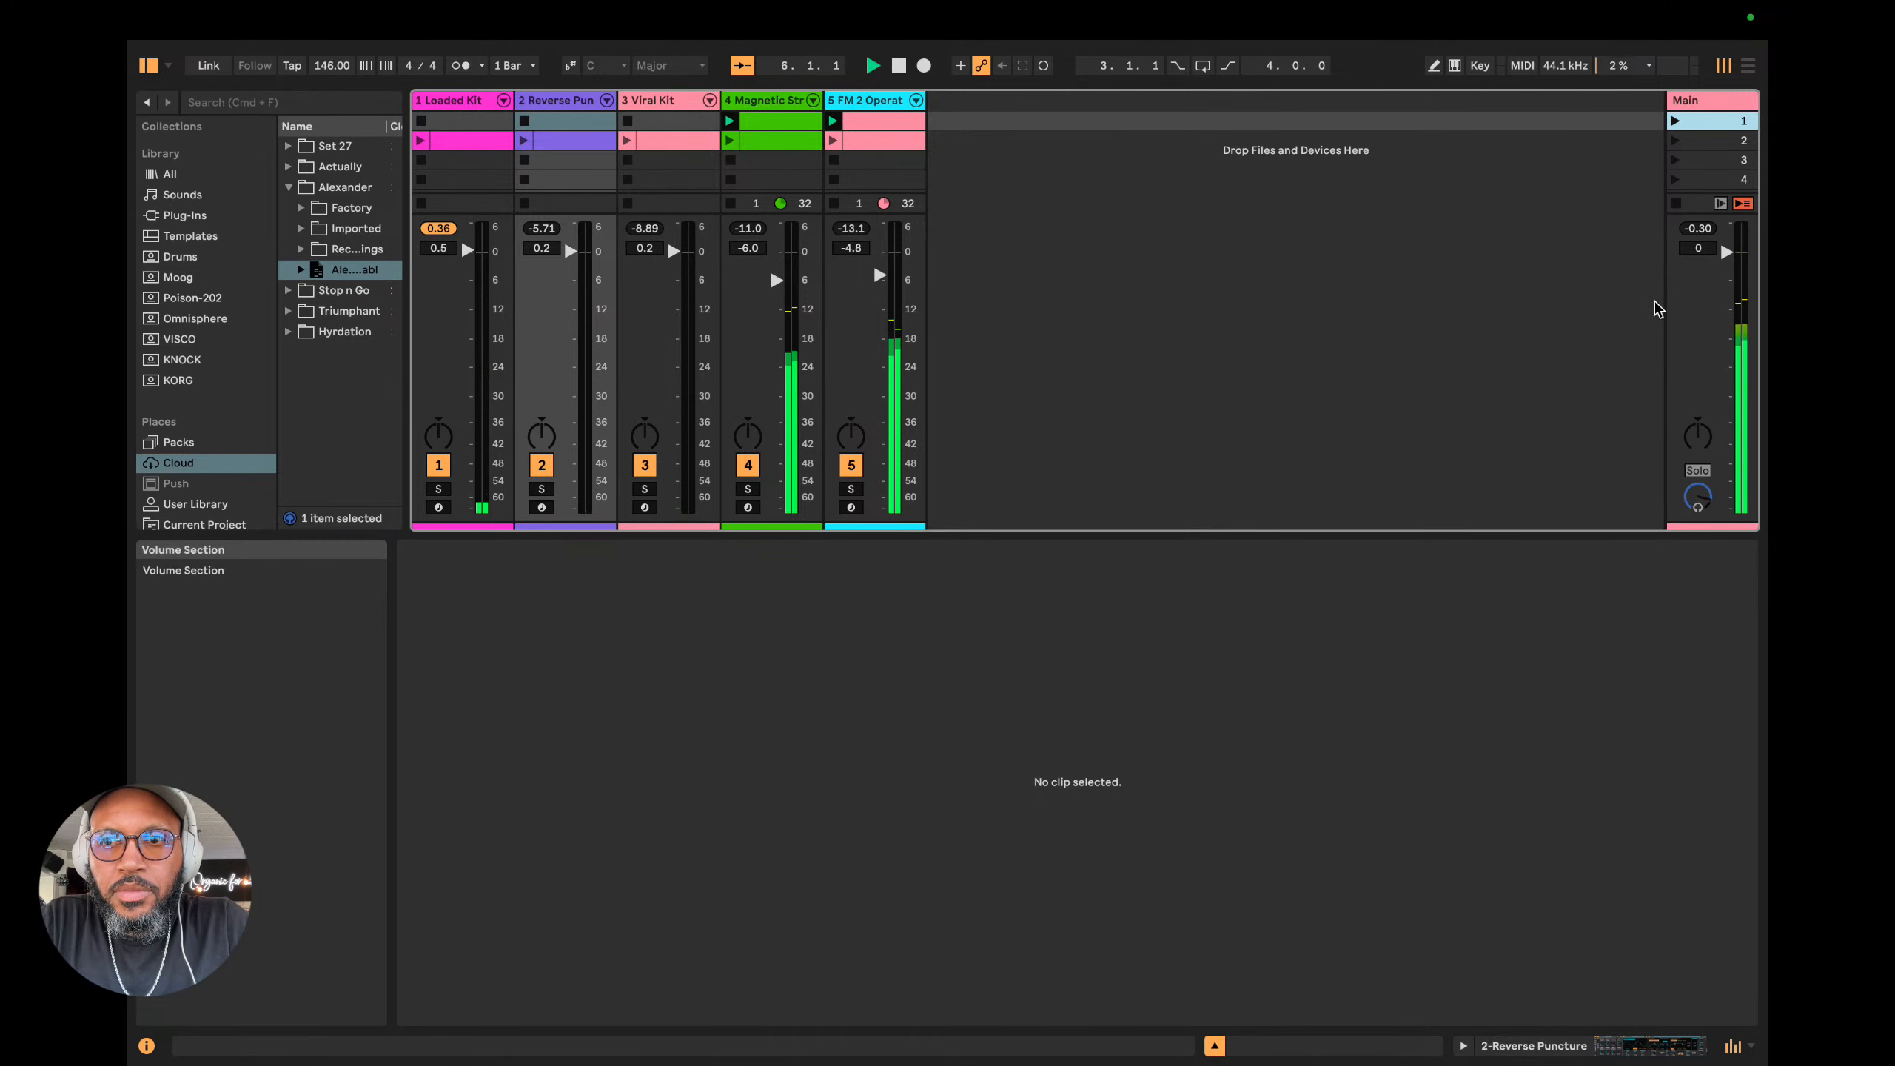
pyautogui.press('space')
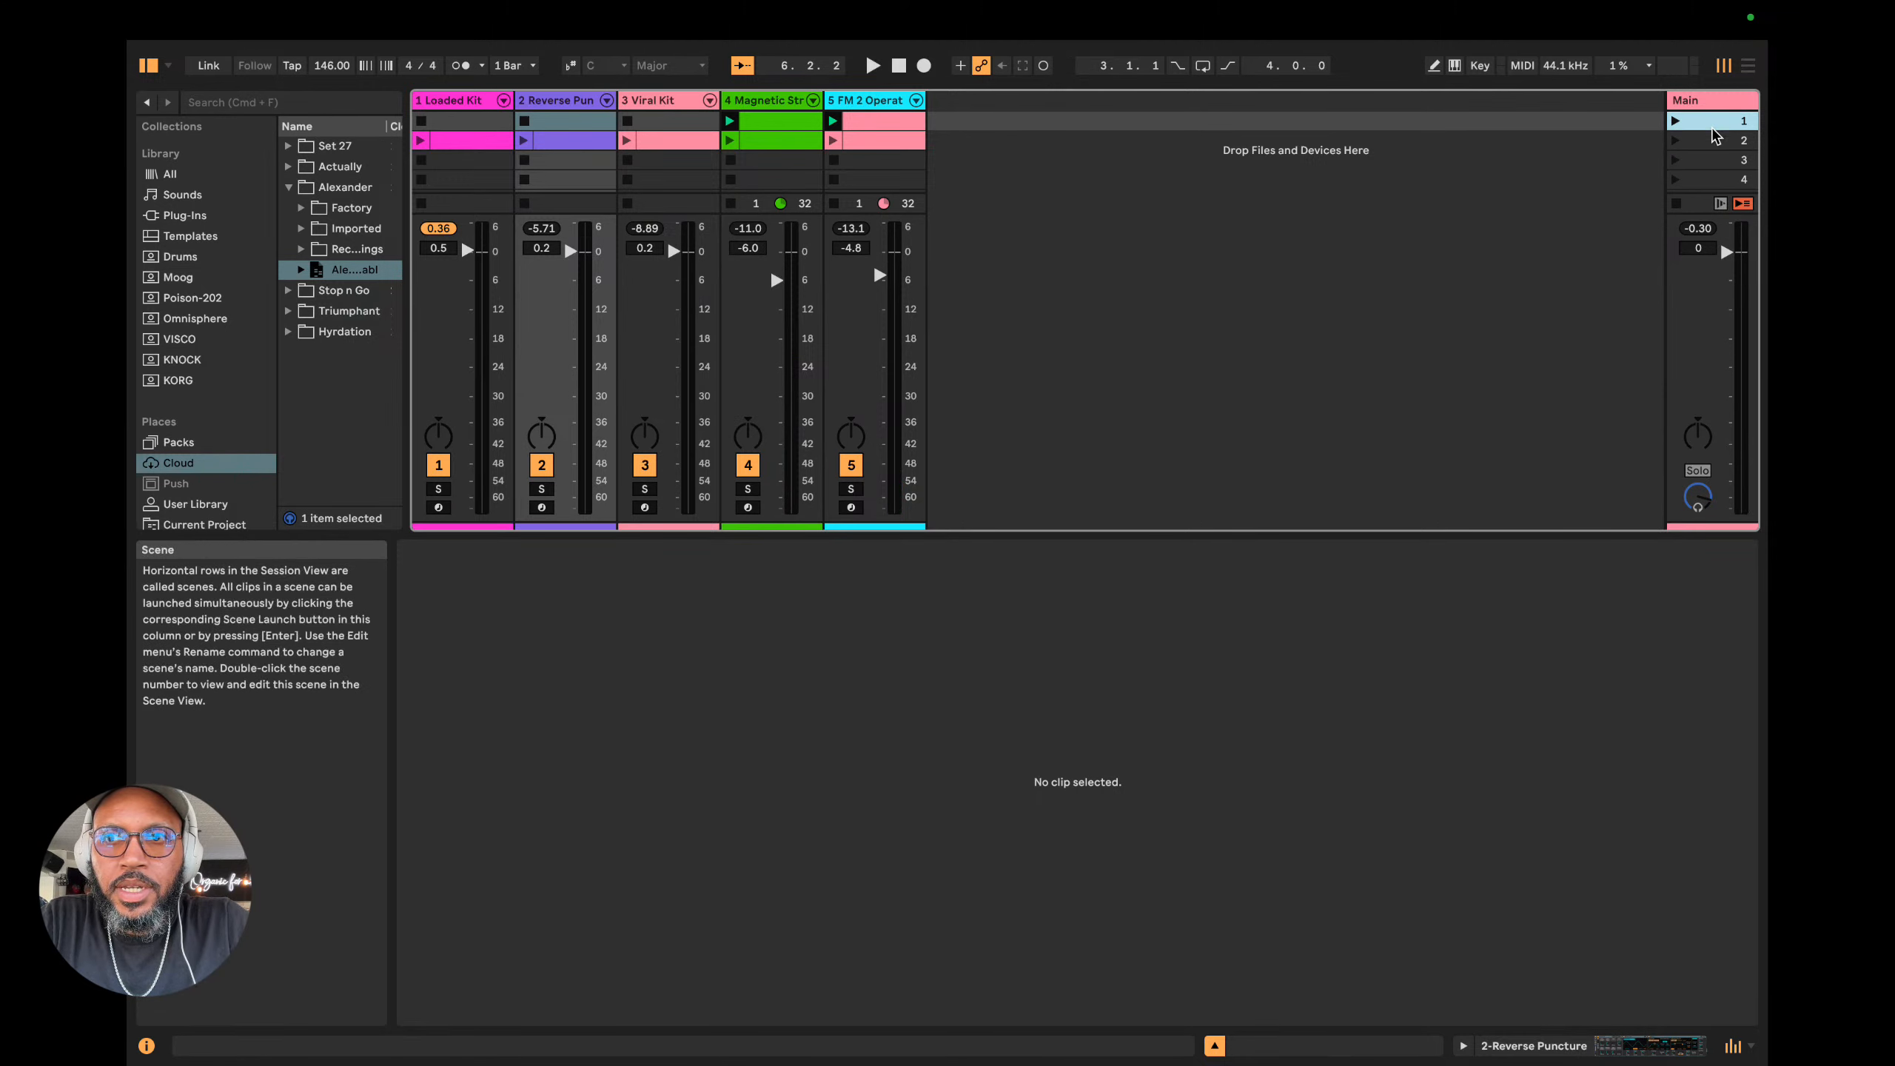
# Play scene 1 and scene 2 in succession from the selected scene, and stop playback.
pyautogui.press('Return')
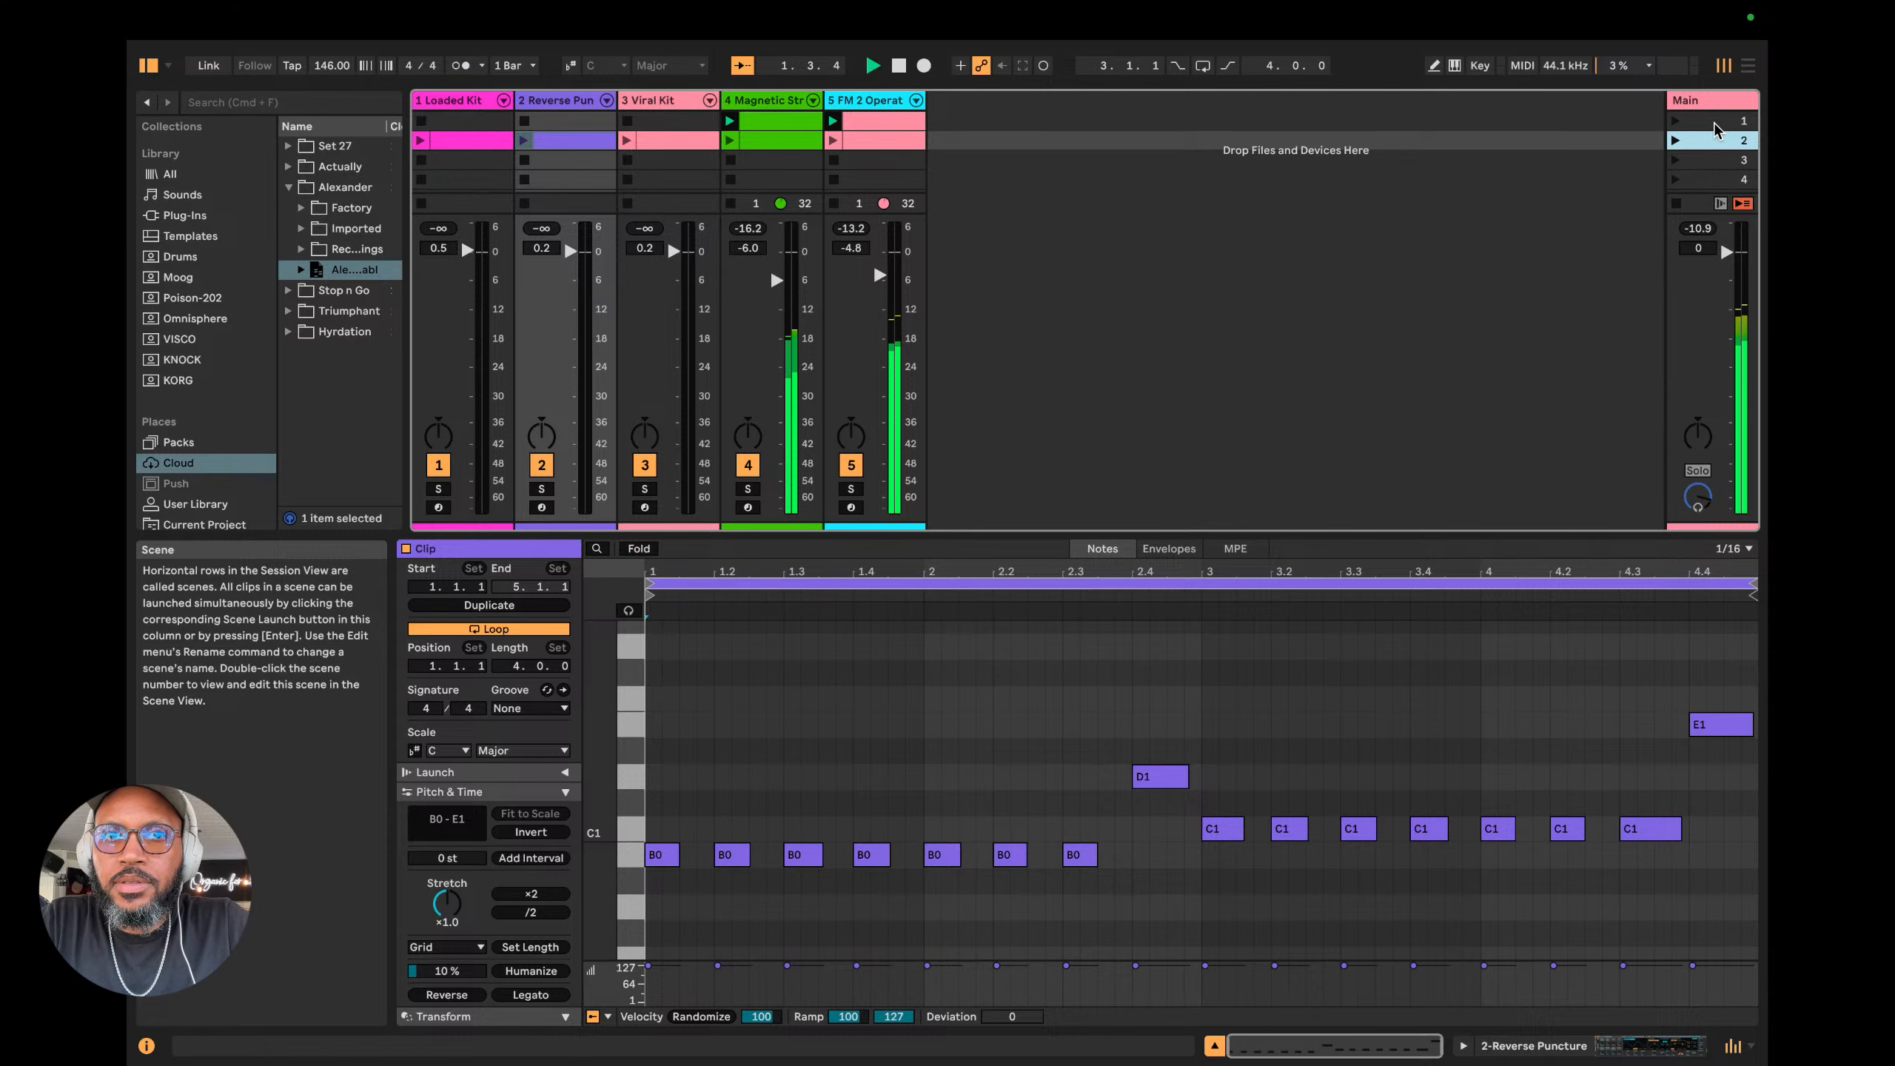
pyautogui.press('Return')
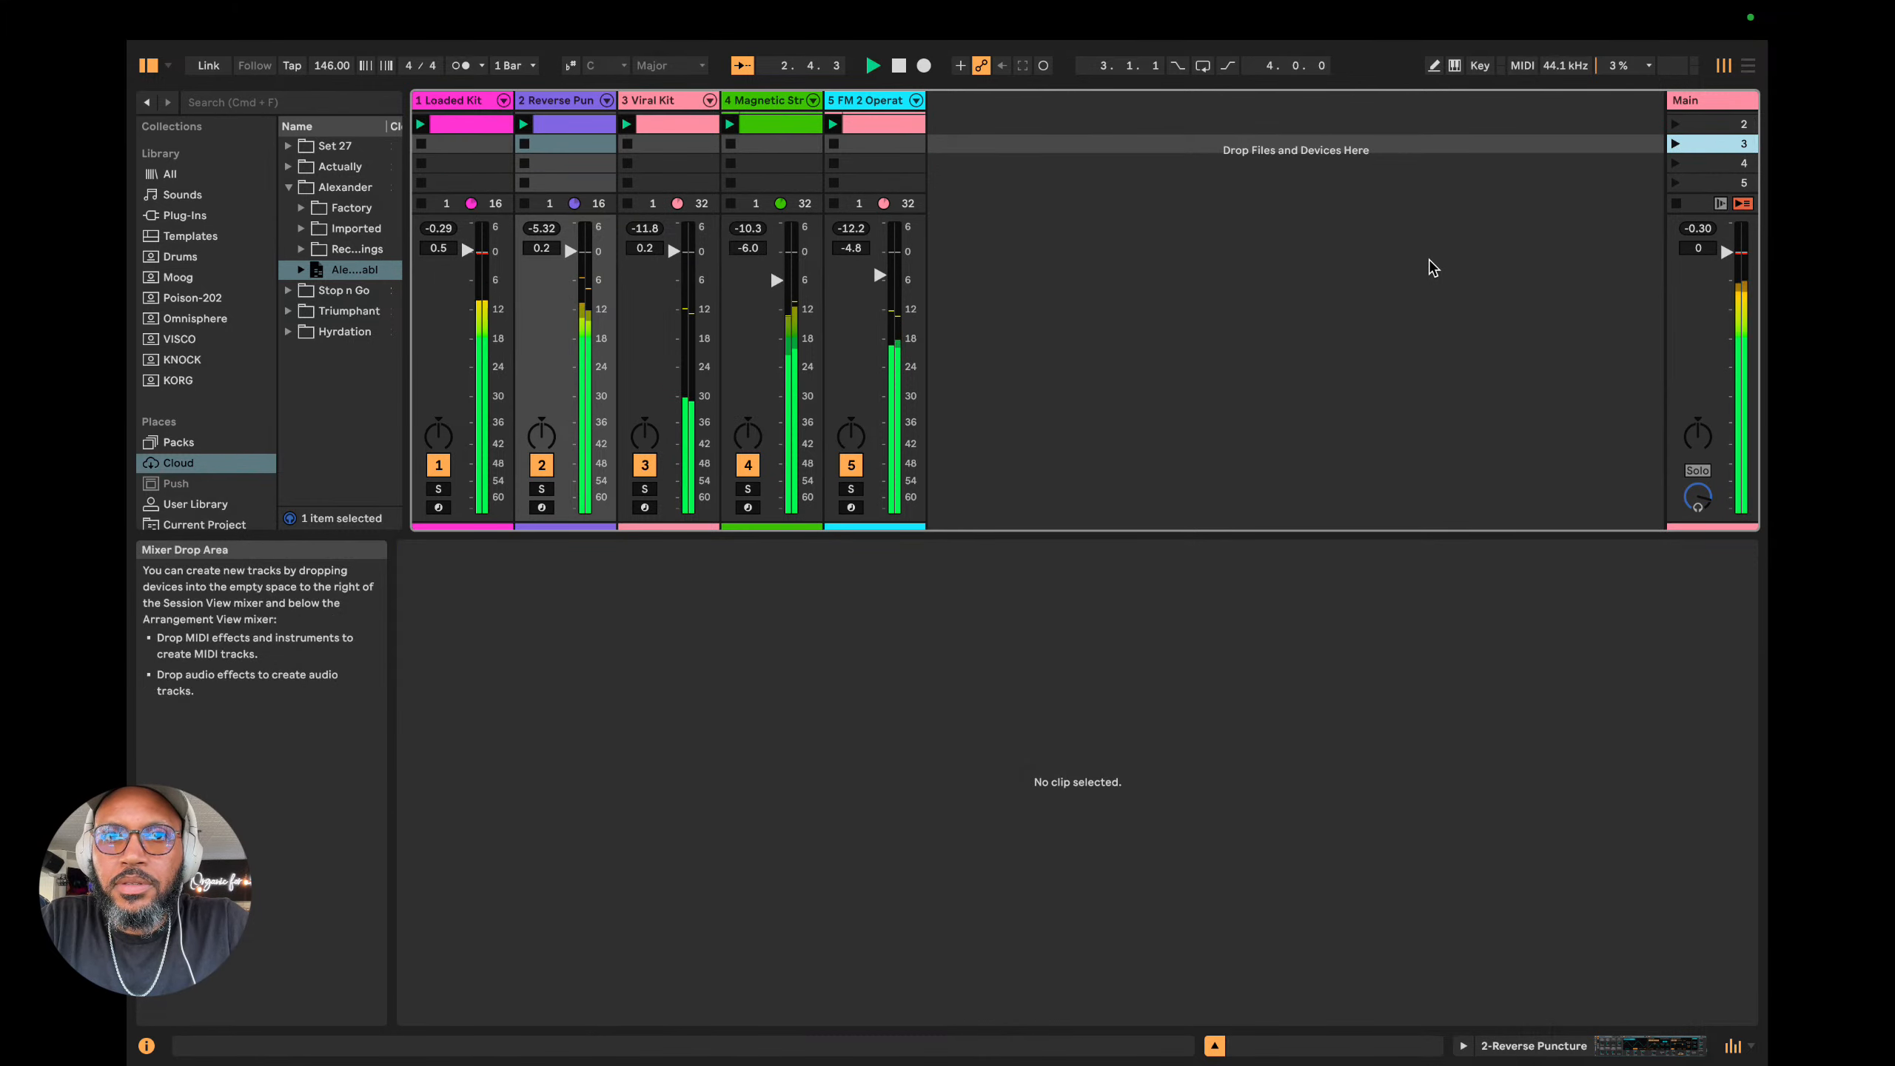
pyautogui.press('space')
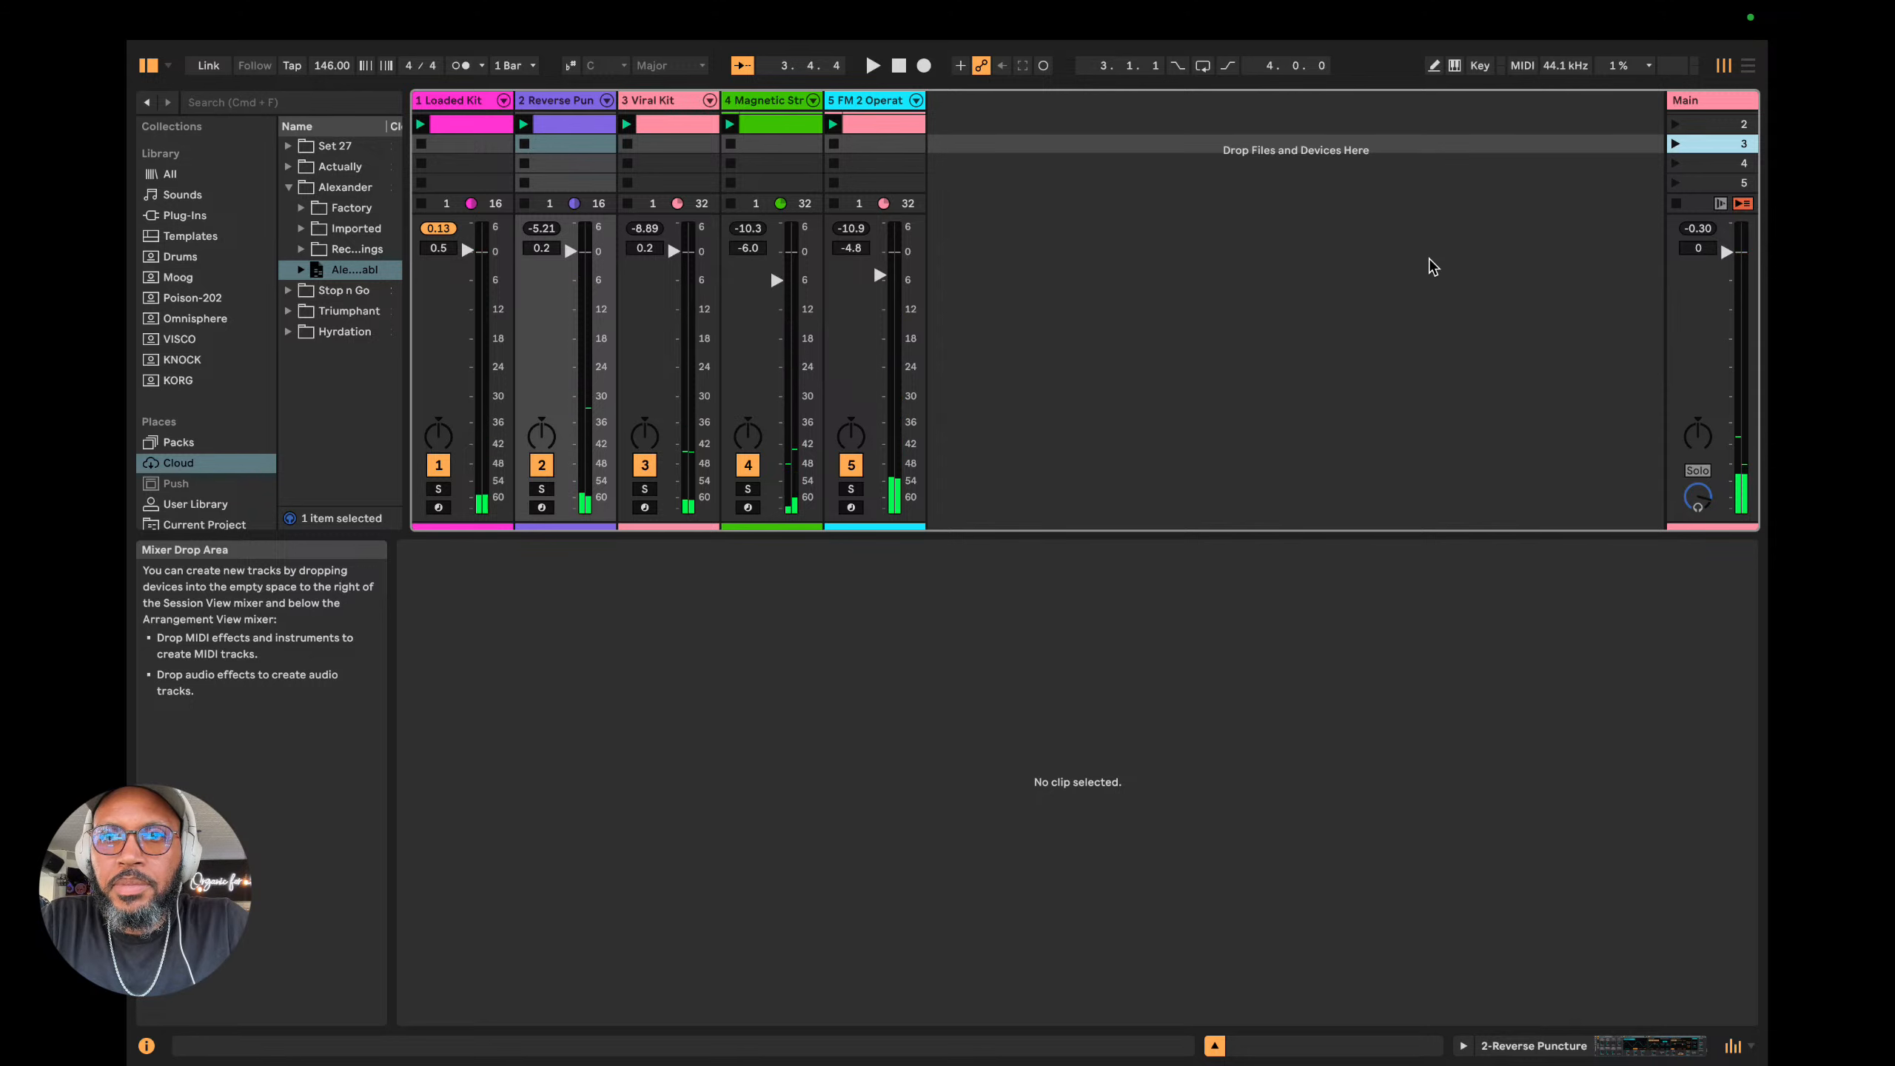
pyautogui.scroll(1, 1346, 293)
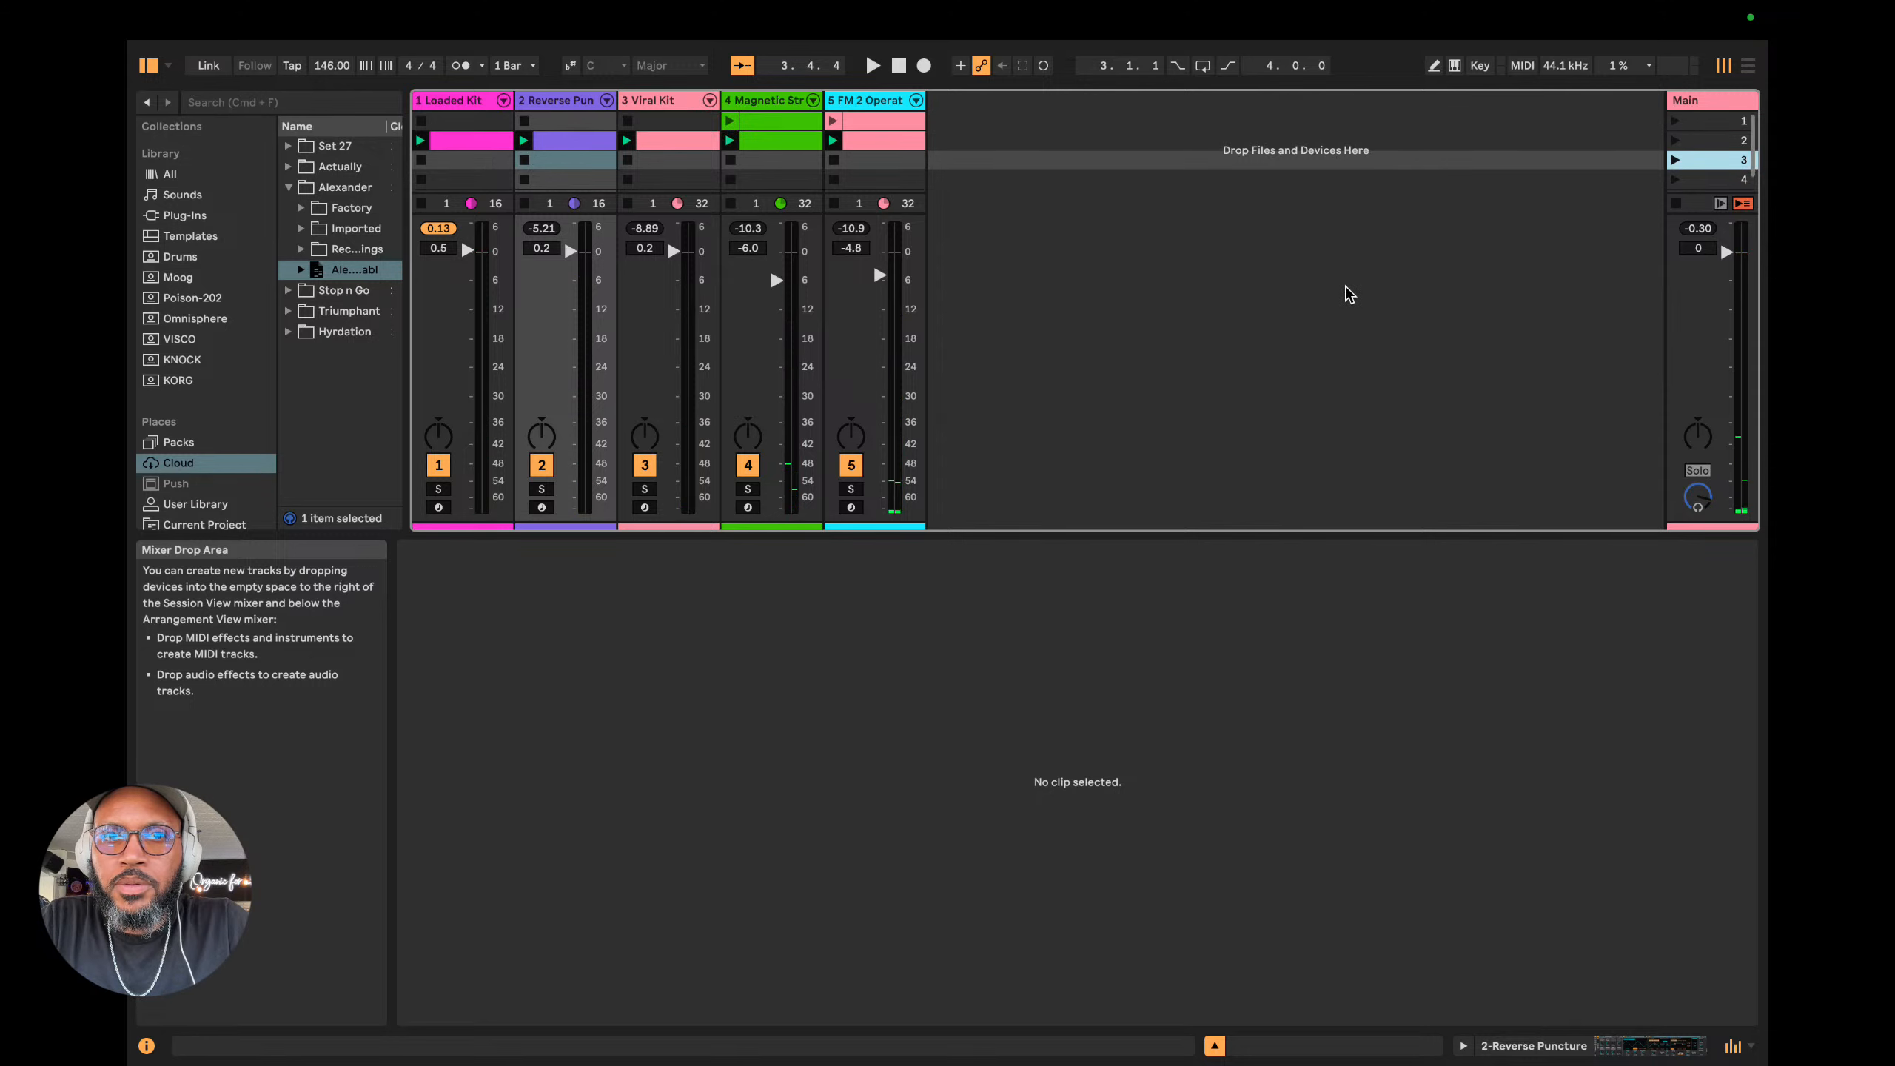
# Play scene 1, scene 2 and empty scene 3 in sequence, and go back to playing scene 2.
pyautogui.click(1676, 122)
pyautogui.click(1676, 142)
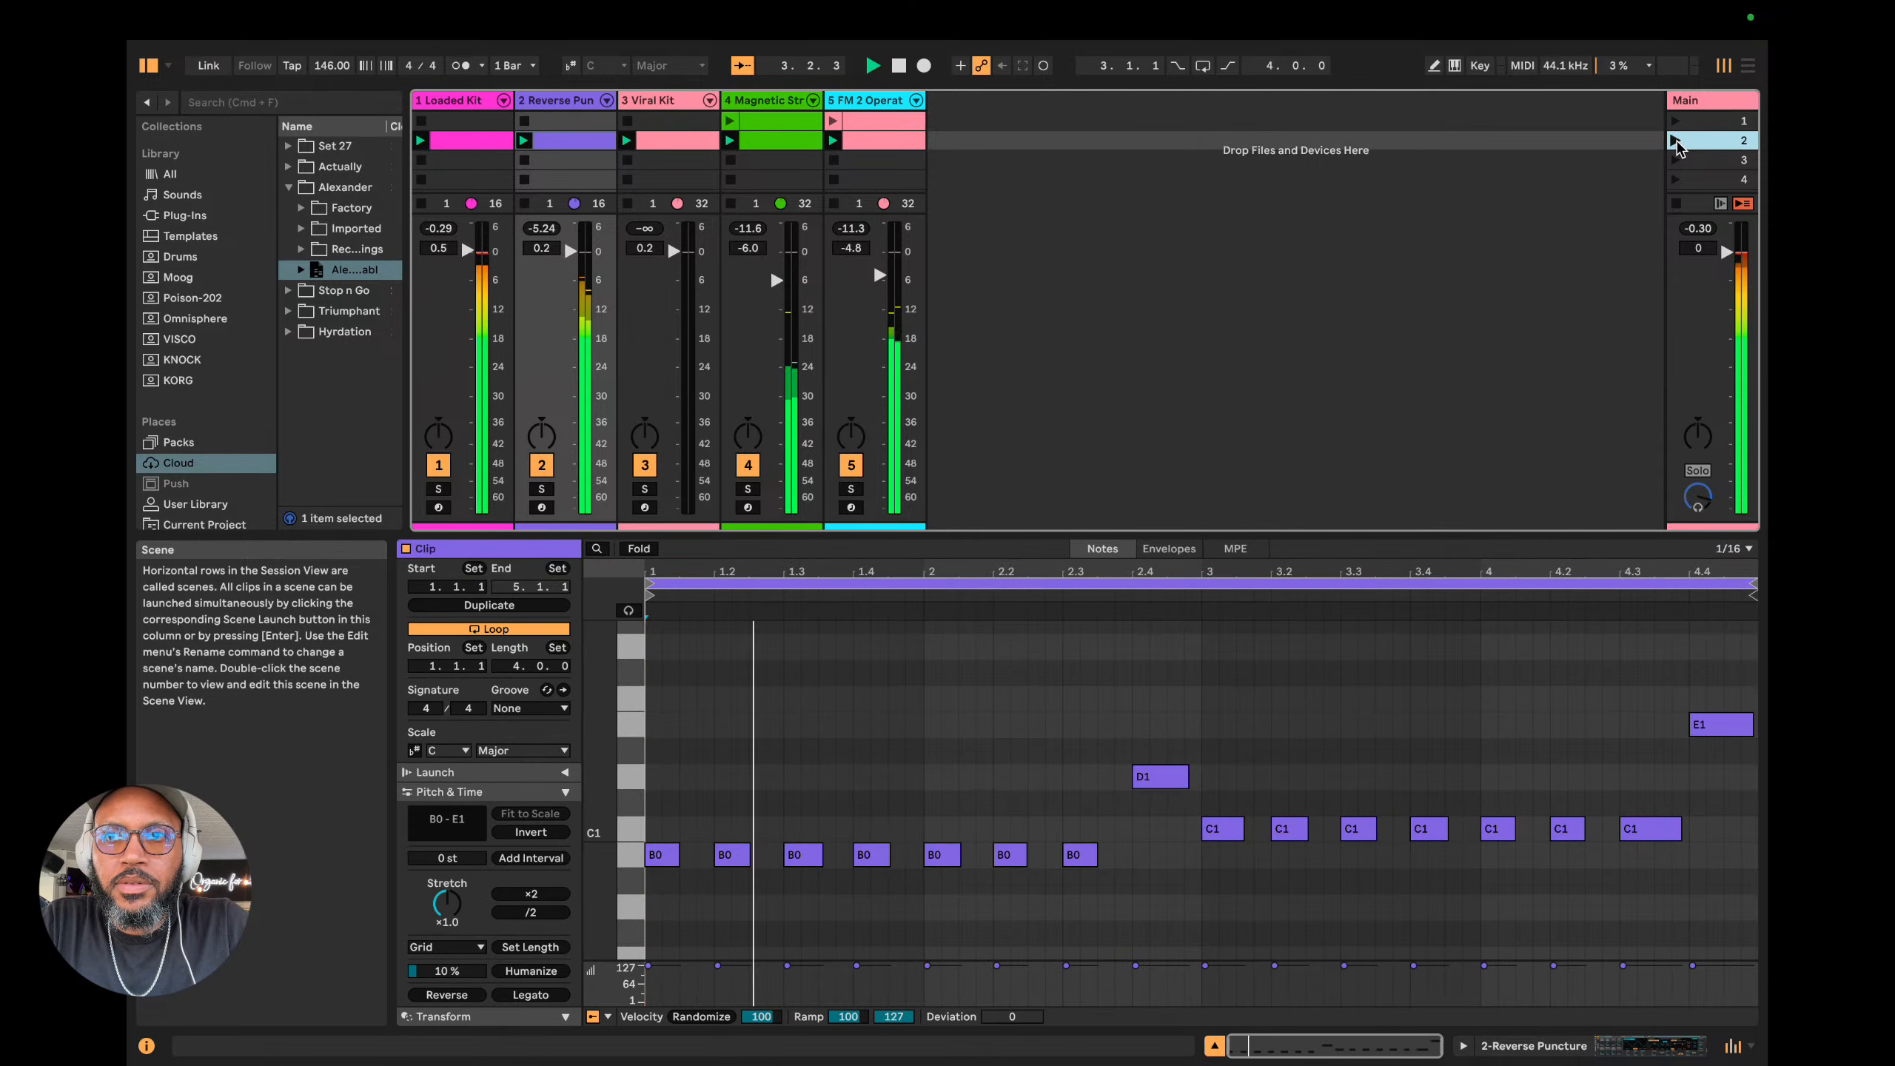
pyautogui.press('Return')
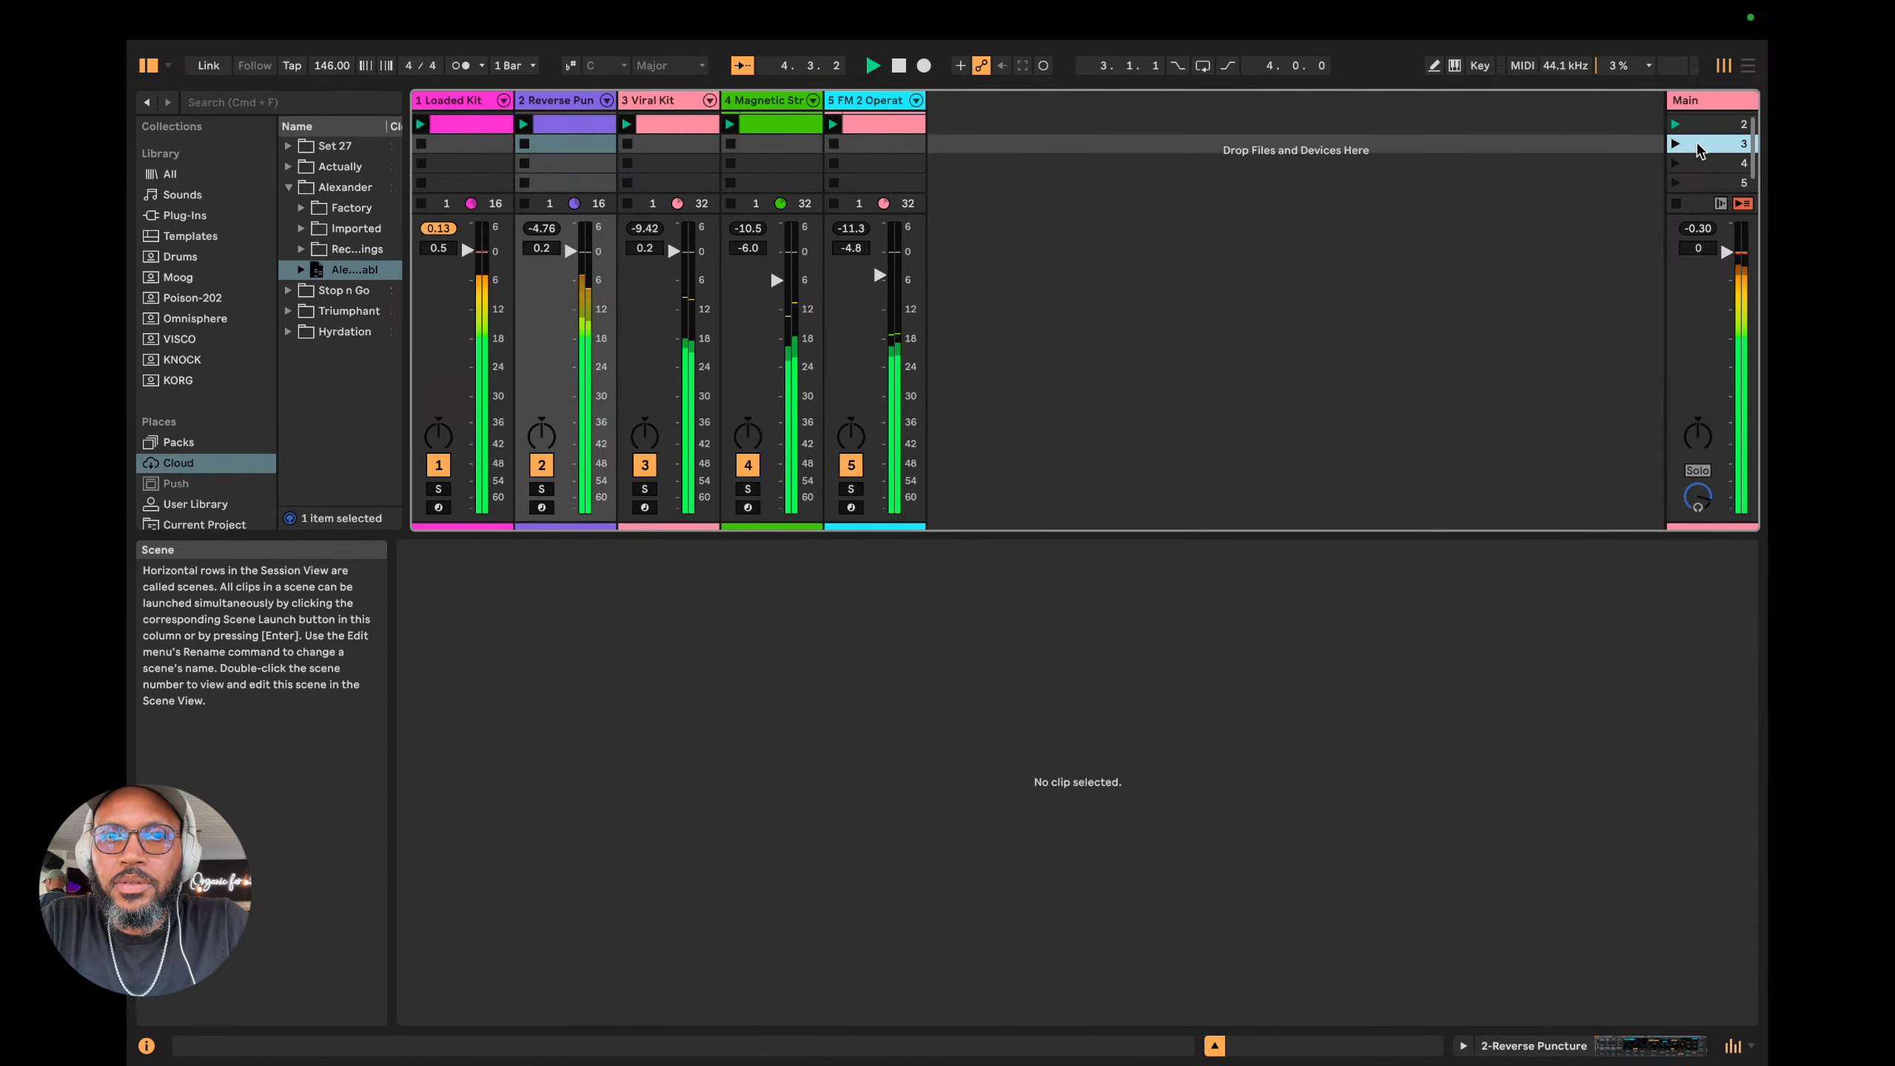
pyautogui.press('Return')
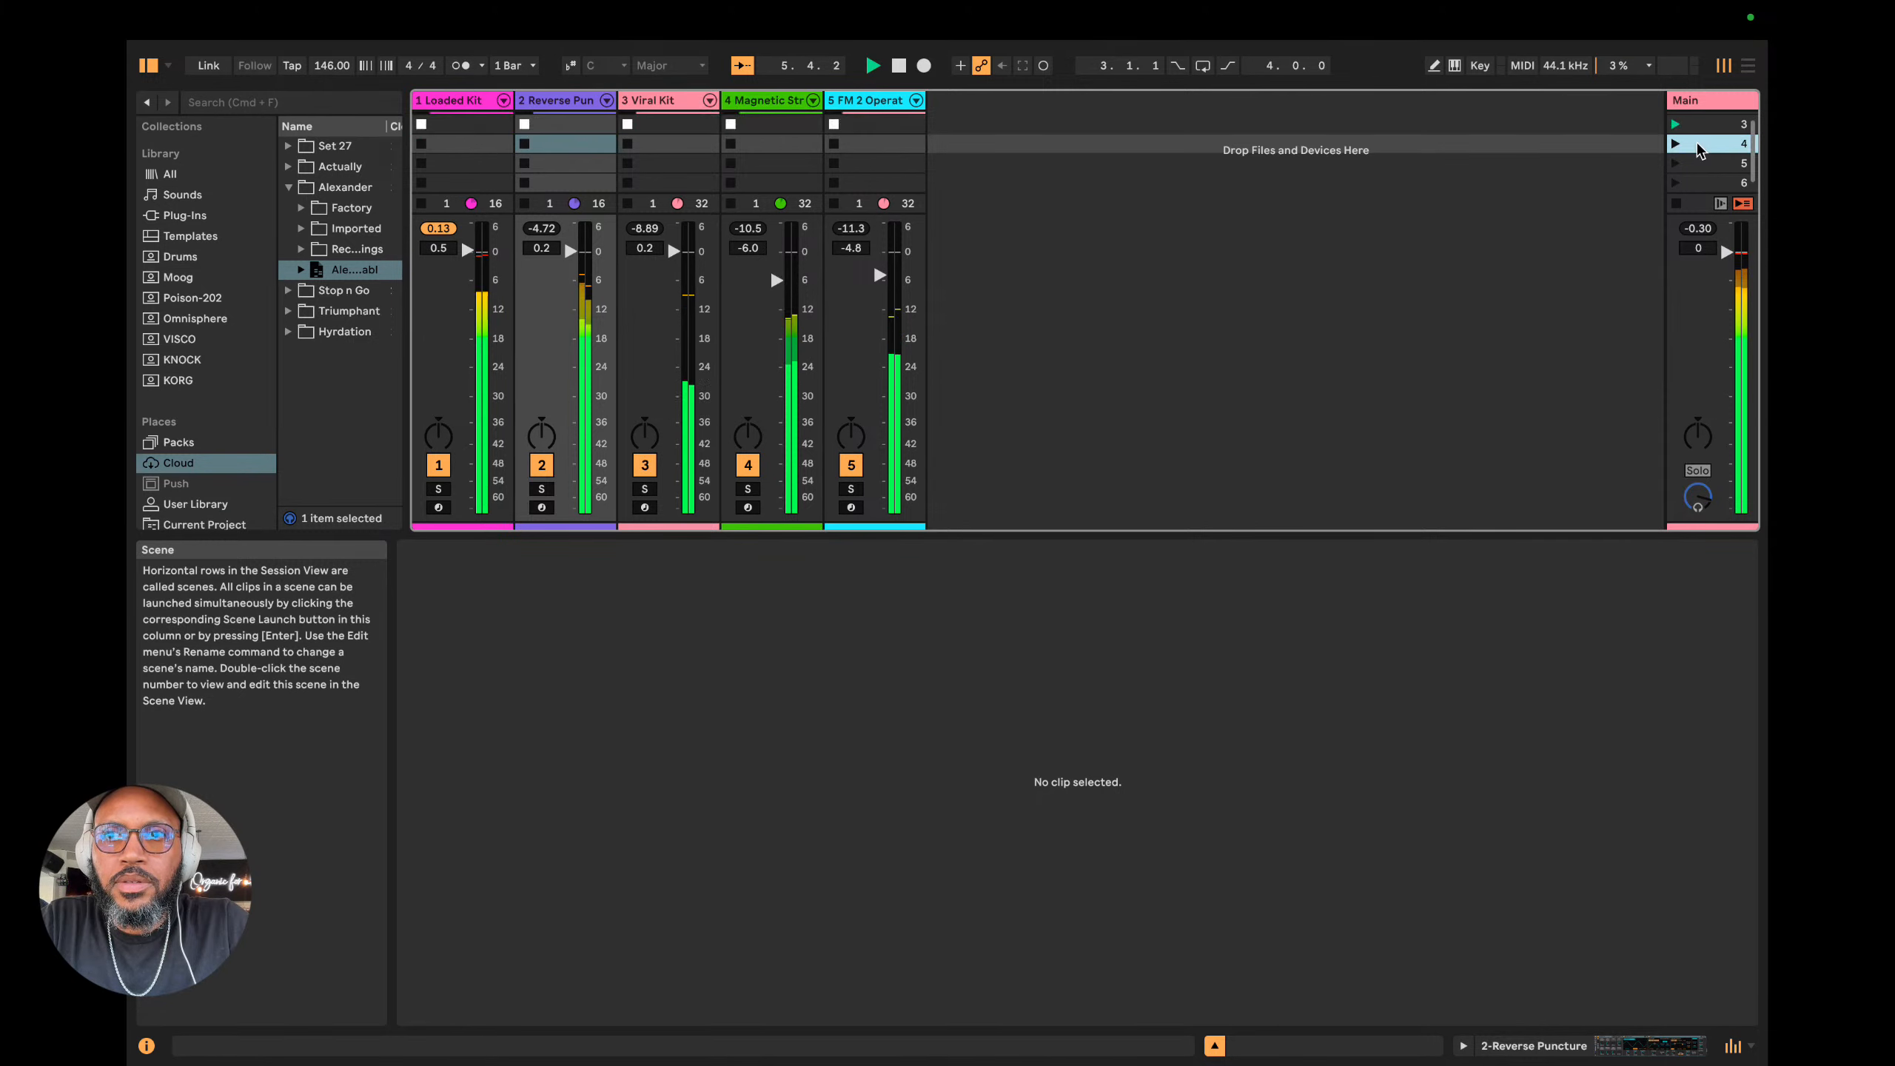
pyautogui.scroll(2, 1537, 207)
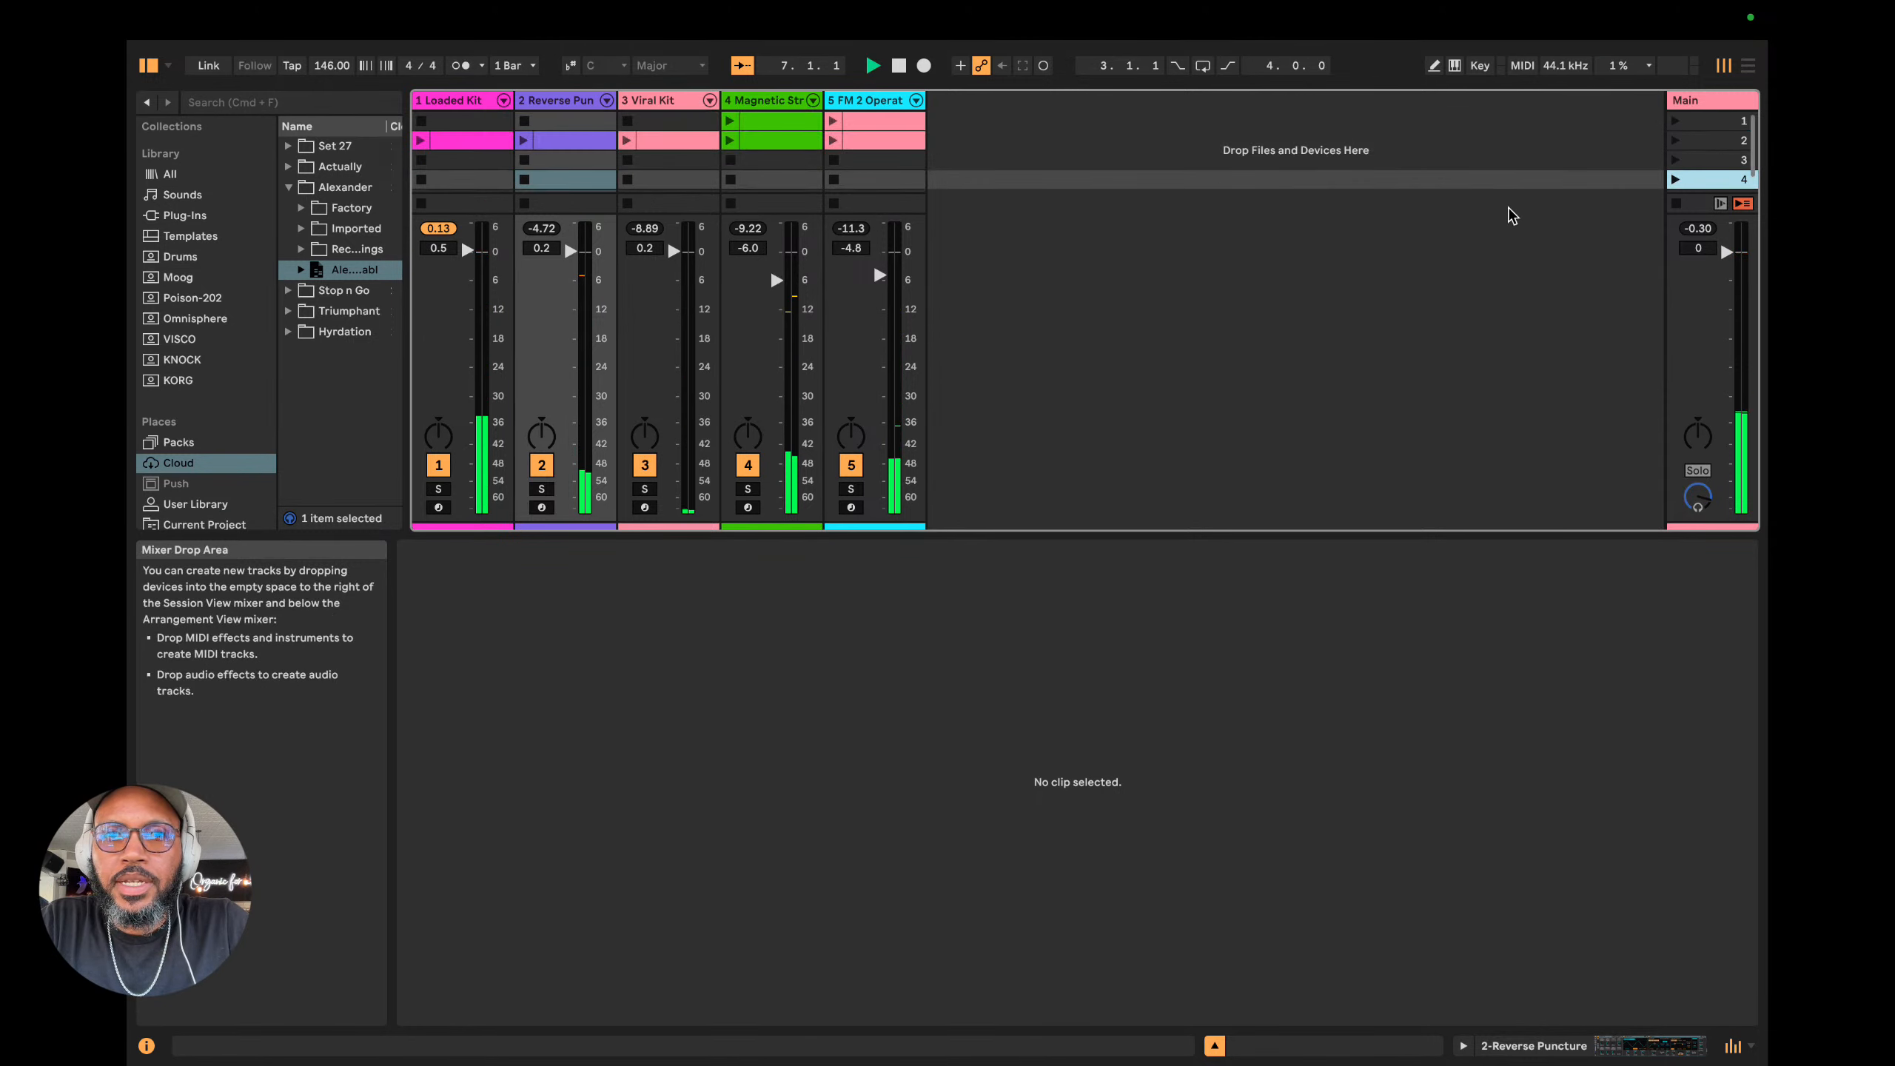
pyautogui.press('Up')
pyautogui.press('Up')
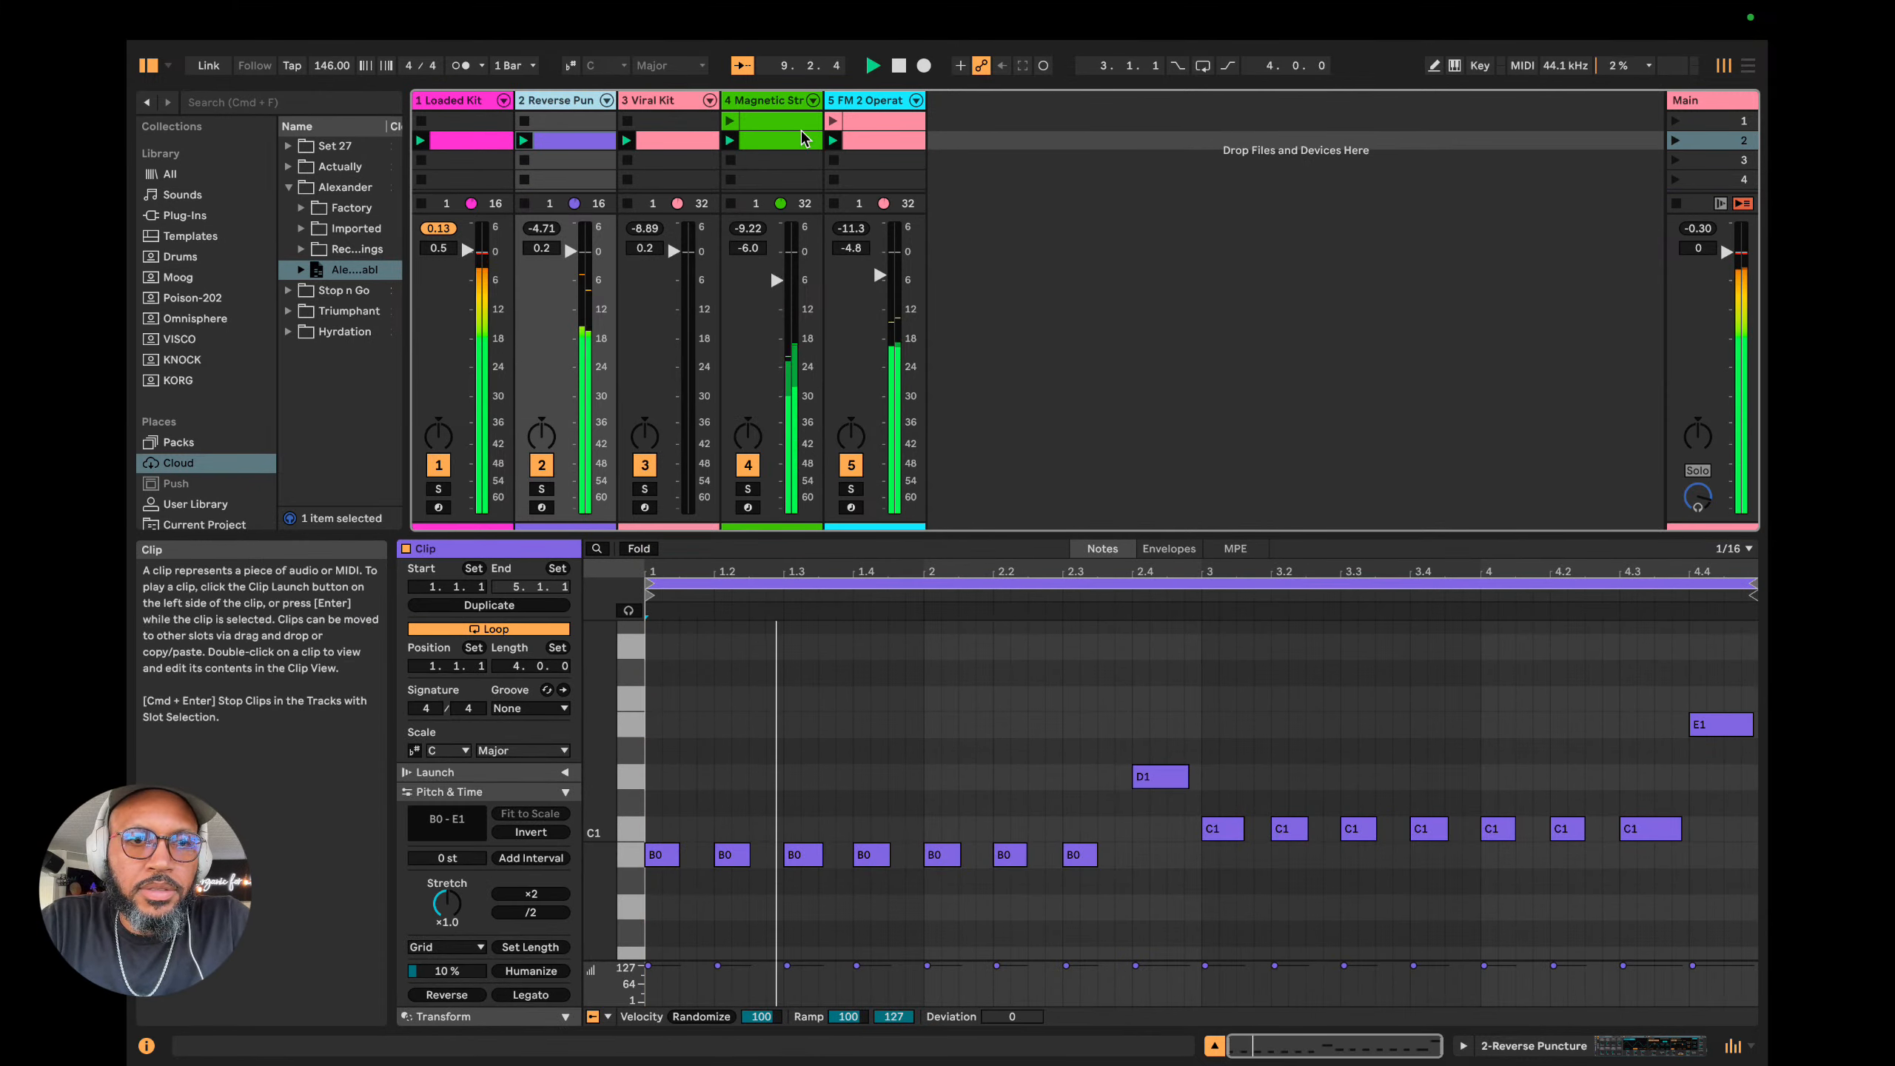
# Add the Omnisphere instrument as a new track after FM 2 Operators and dismiss its splash screen.
pyautogui.click(187, 318)
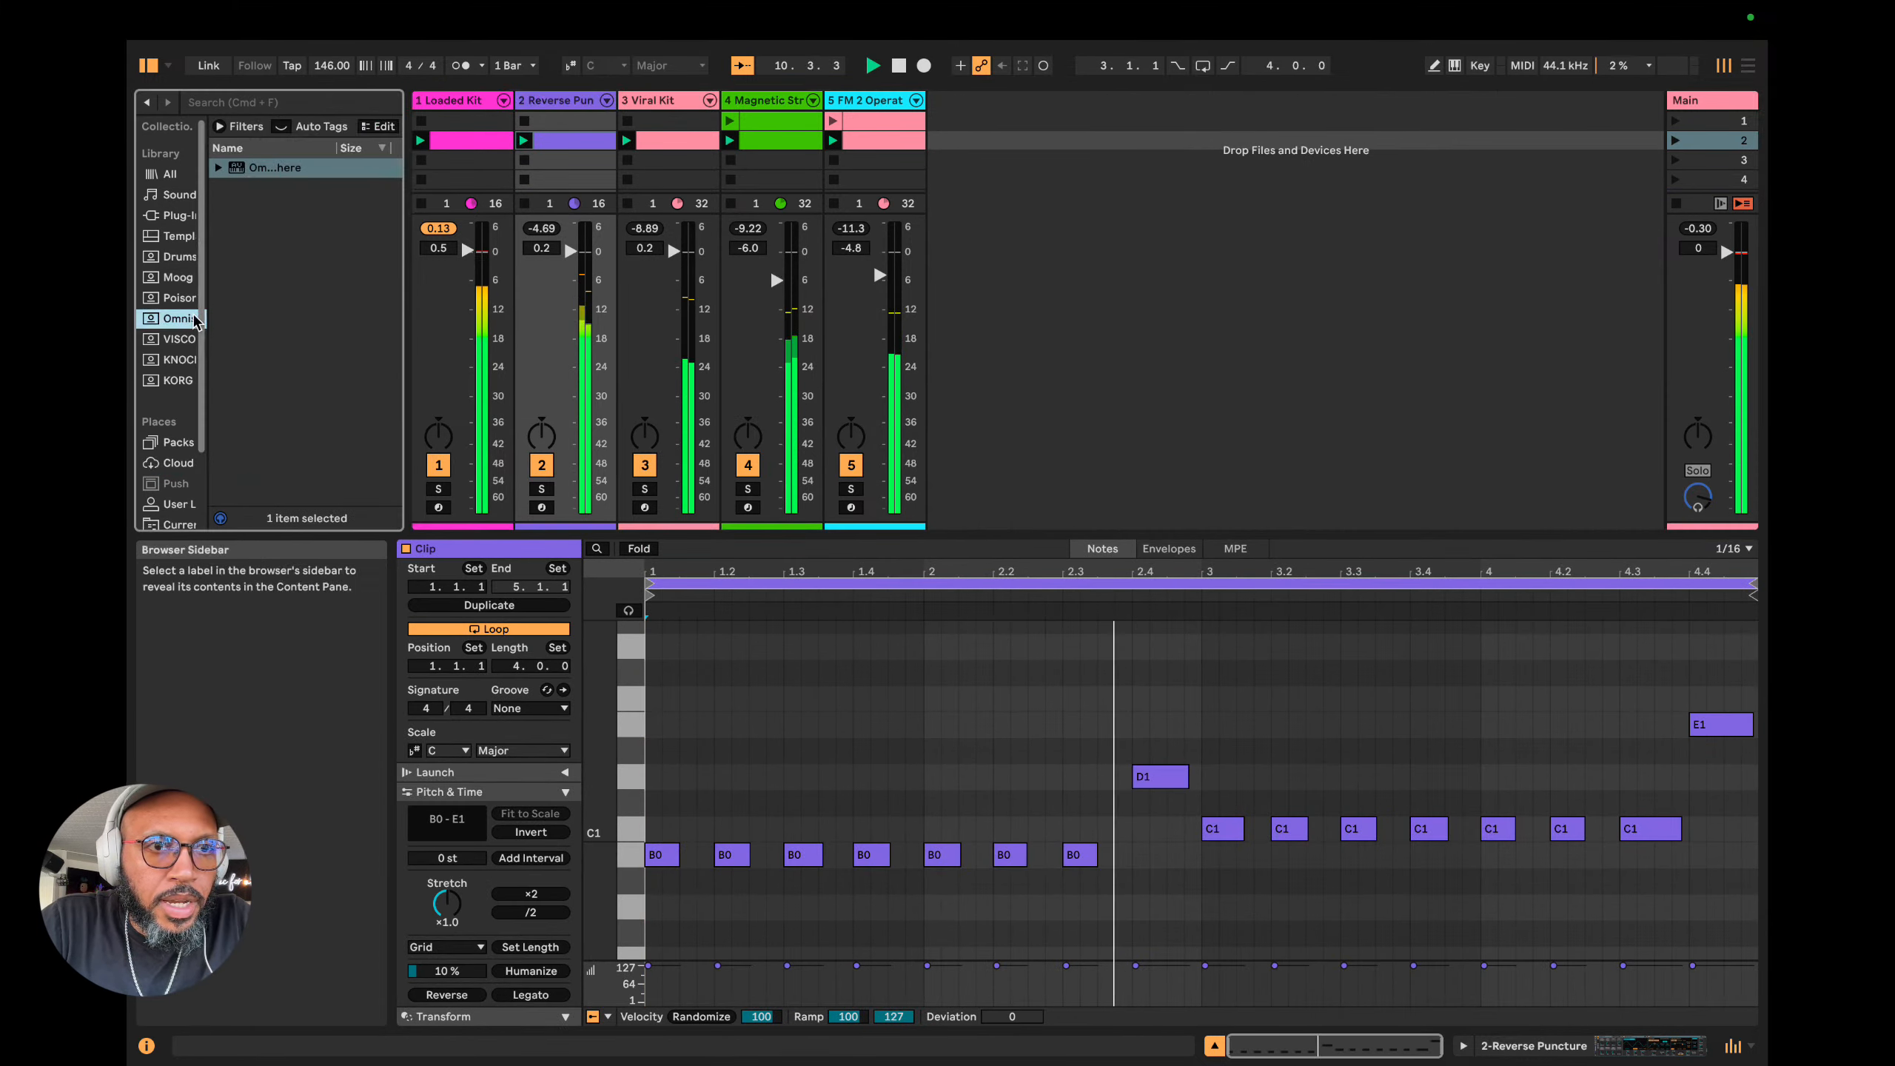
pyautogui.moveTo(280, 183); pyautogui.dragTo(968, 147)
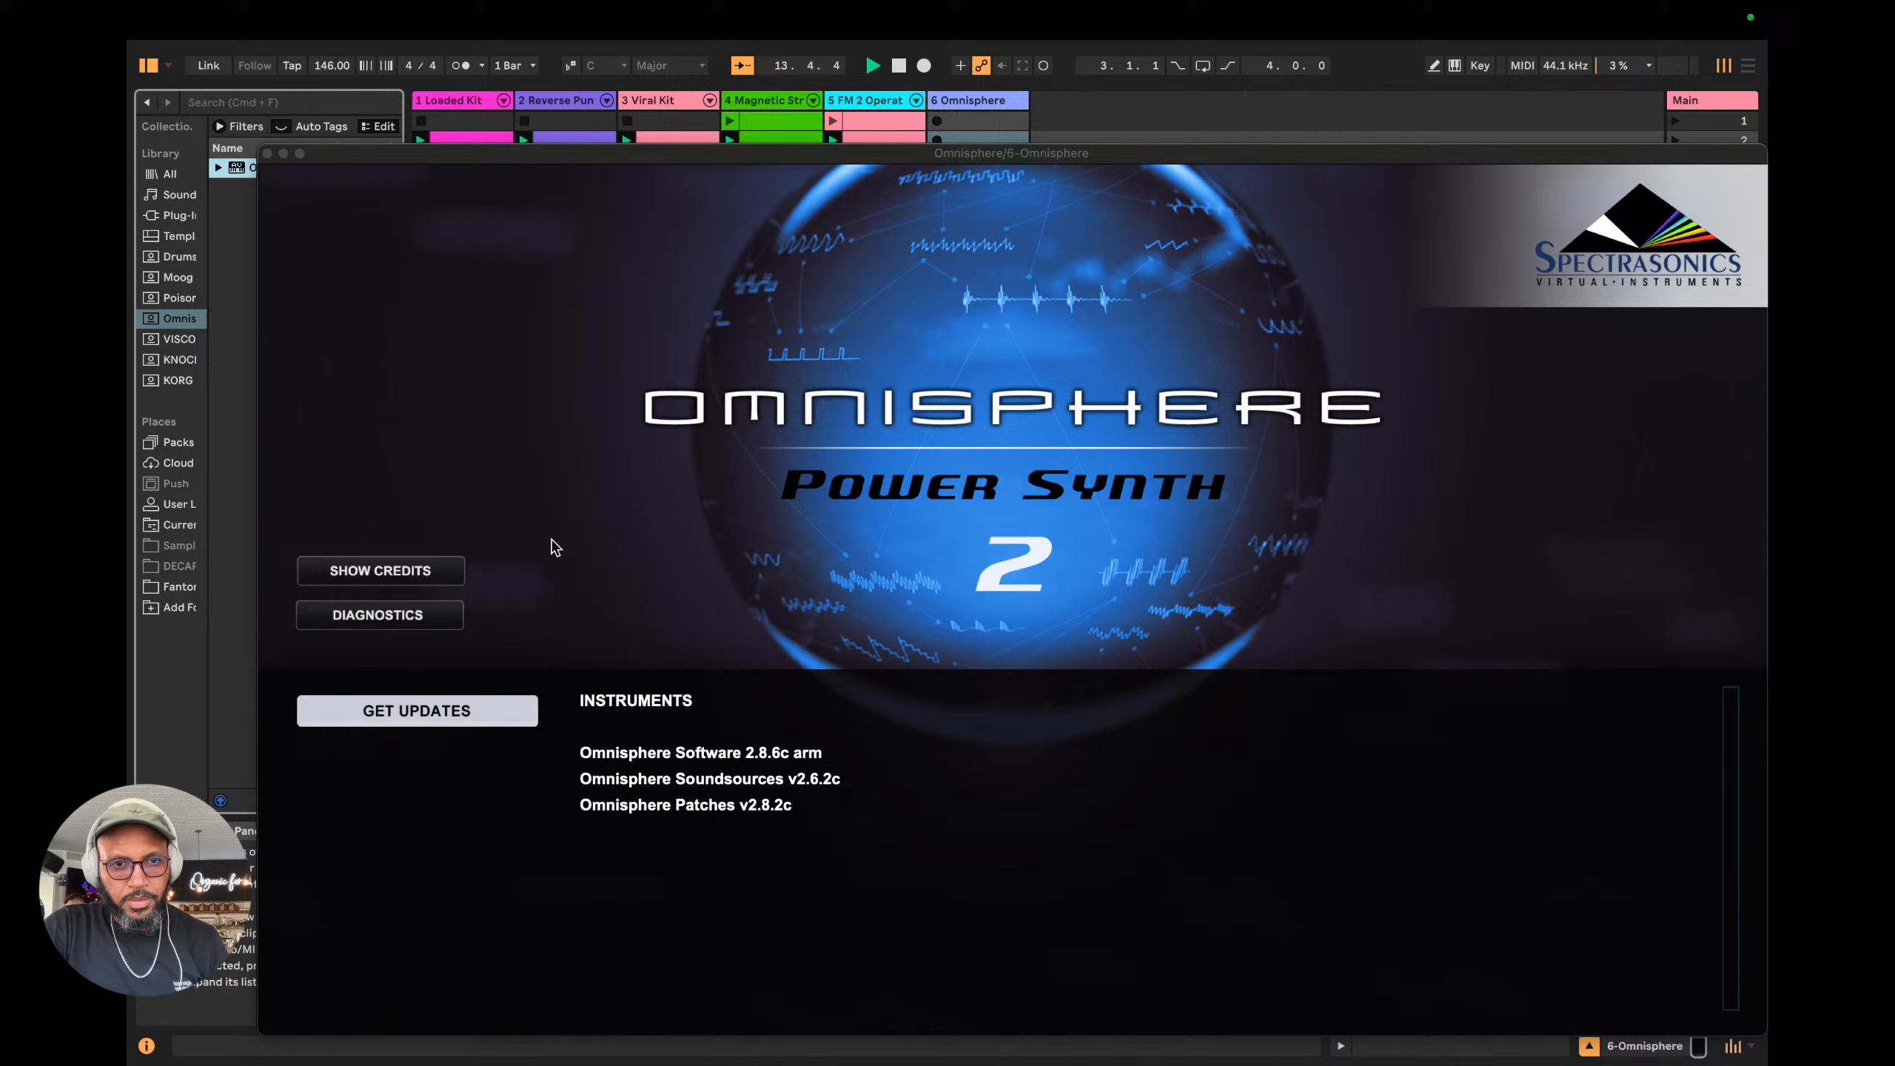
pyautogui.click(556, 547)
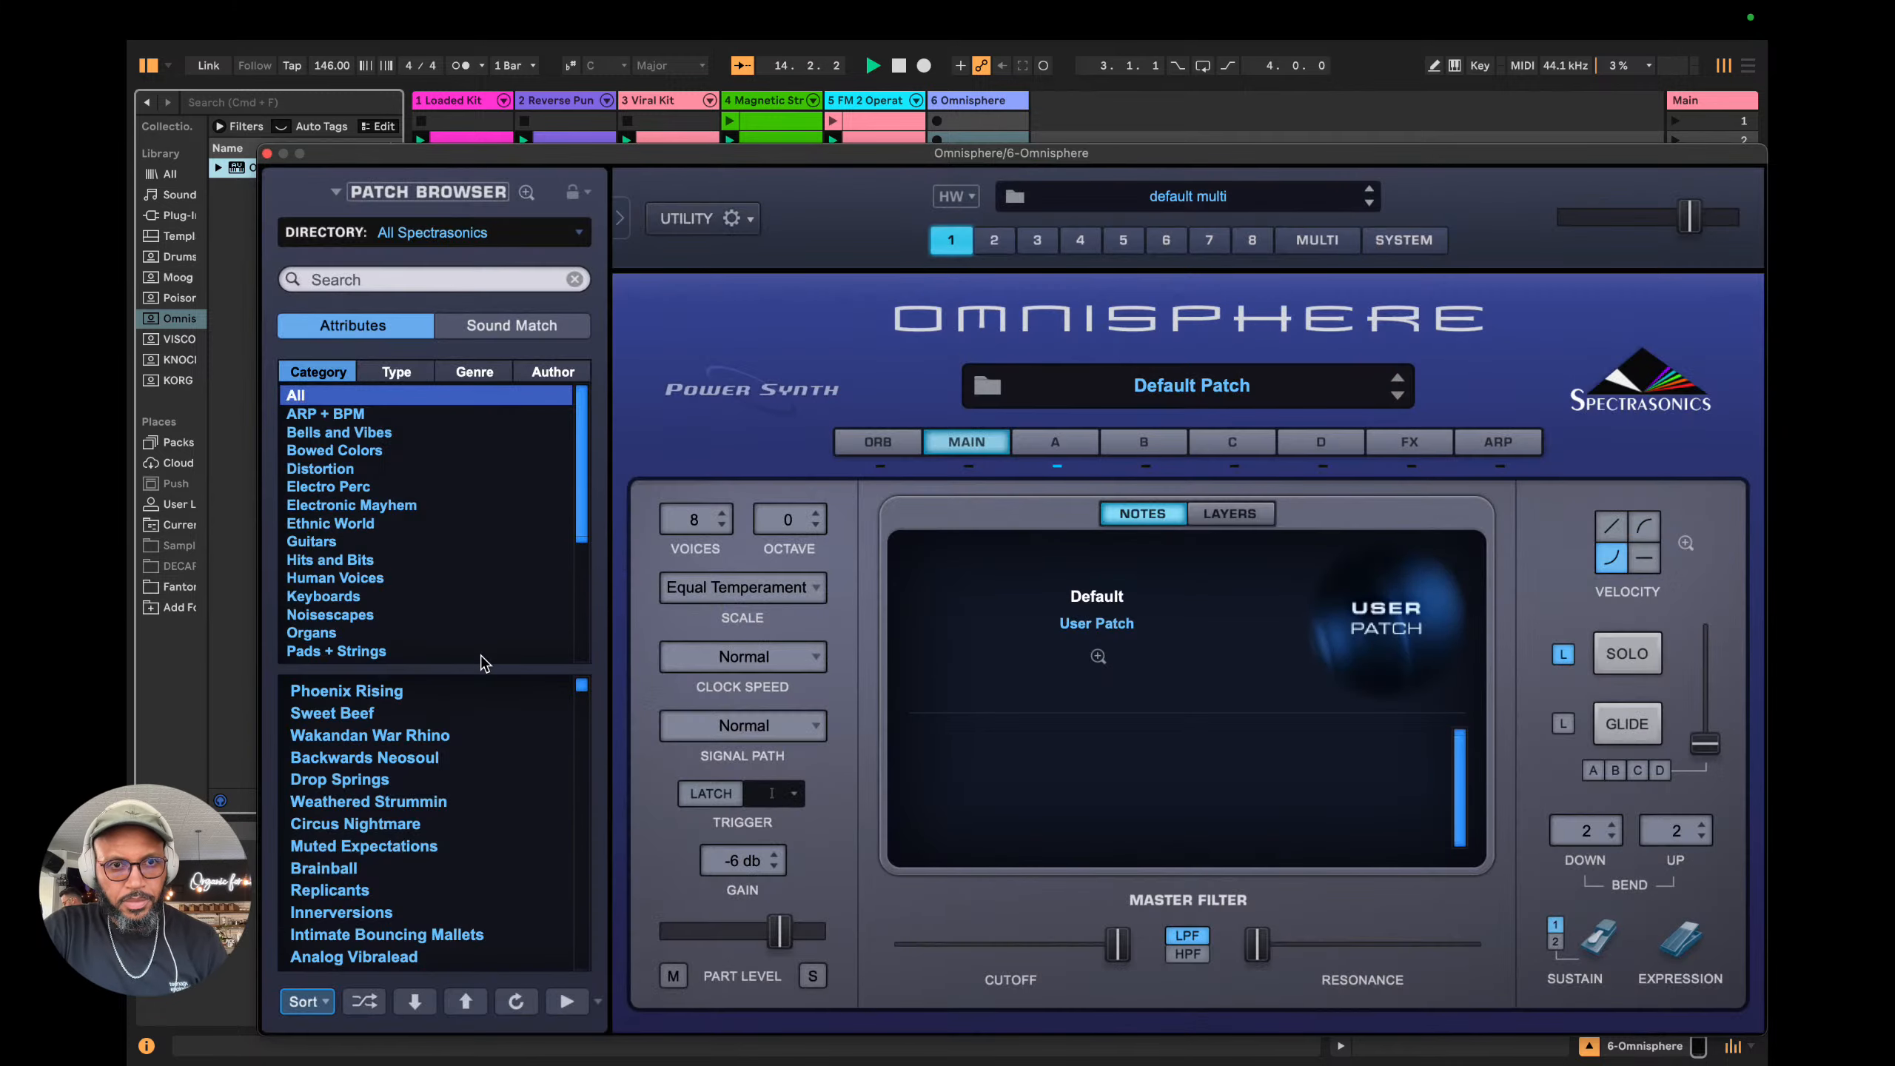
# Load the Backwards Neosoul patch and audition Ethnic World patches from Blue Nile Baseball Bat down to Ceramic Kalimbadrum Fuzz Paper.
pyautogui.click(440, 757)
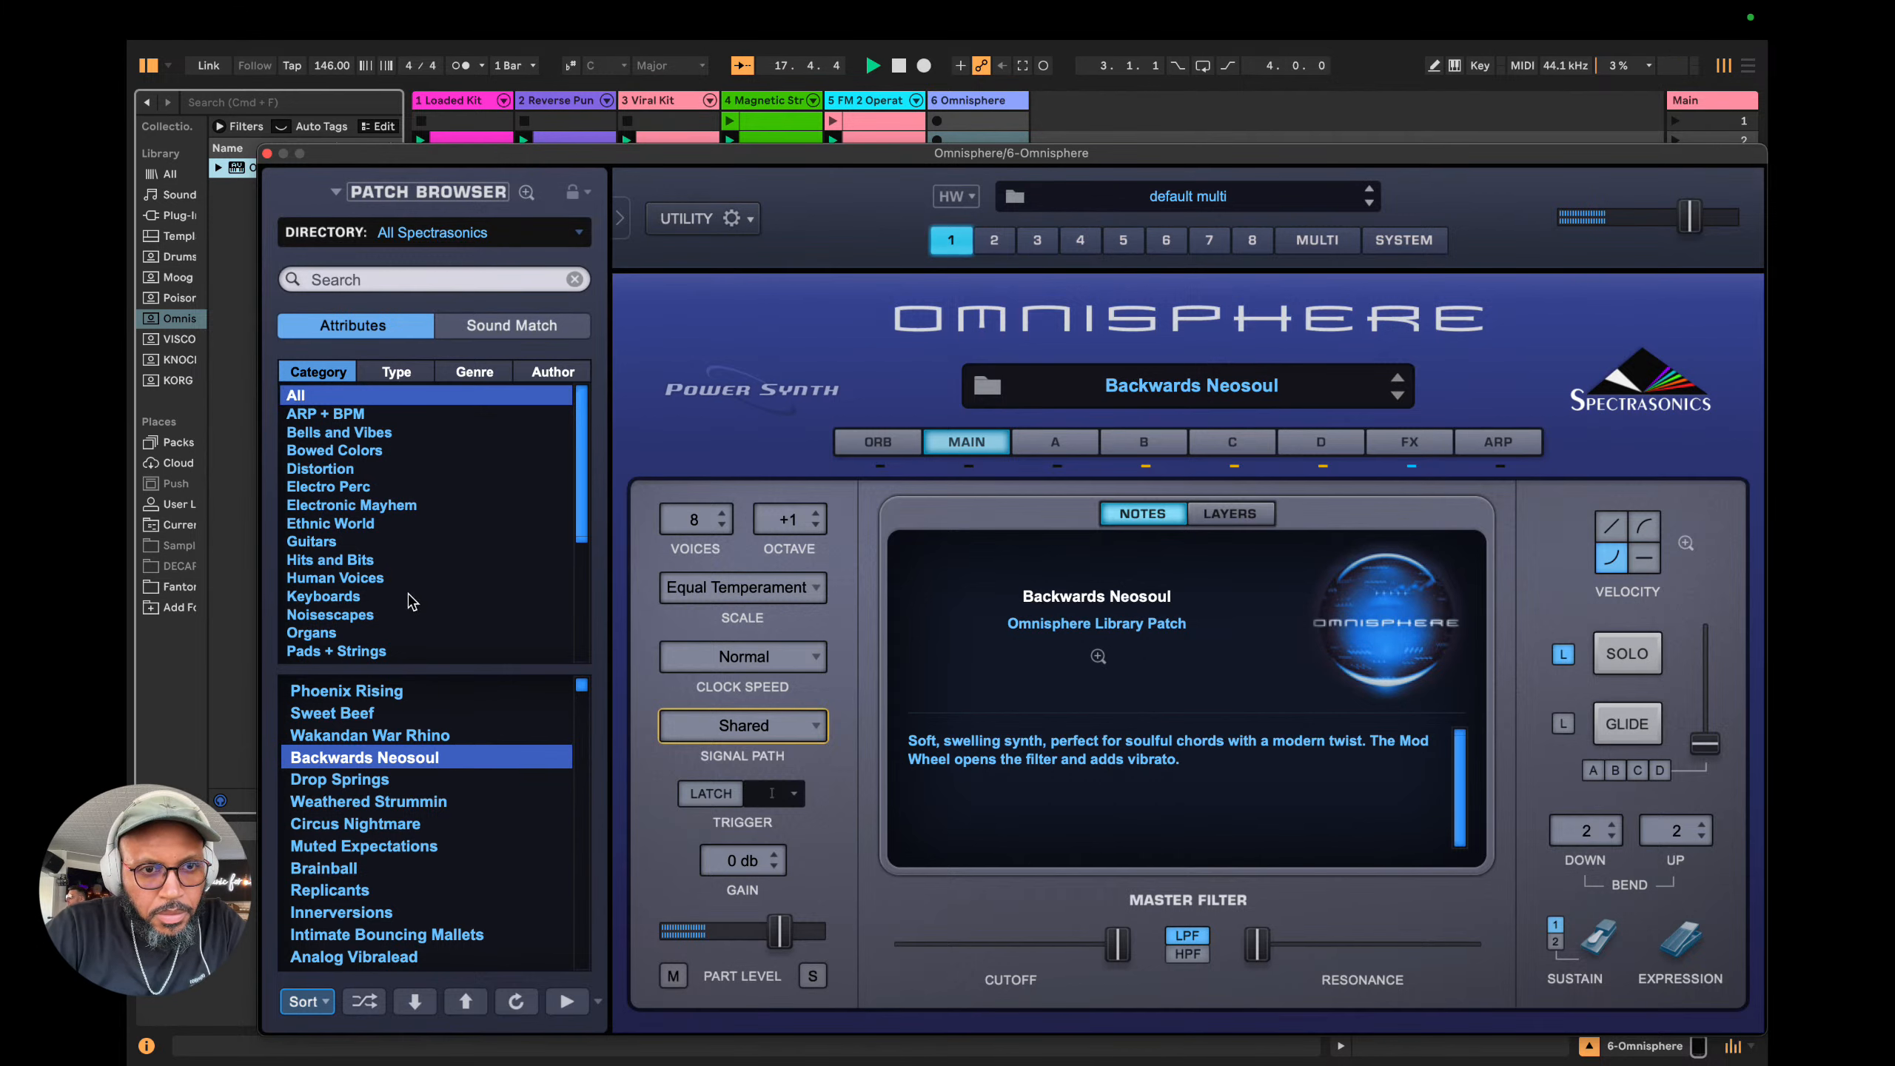
pyautogui.click(394, 506)
pyautogui.click(381, 524)
pyautogui.click(393, 708)
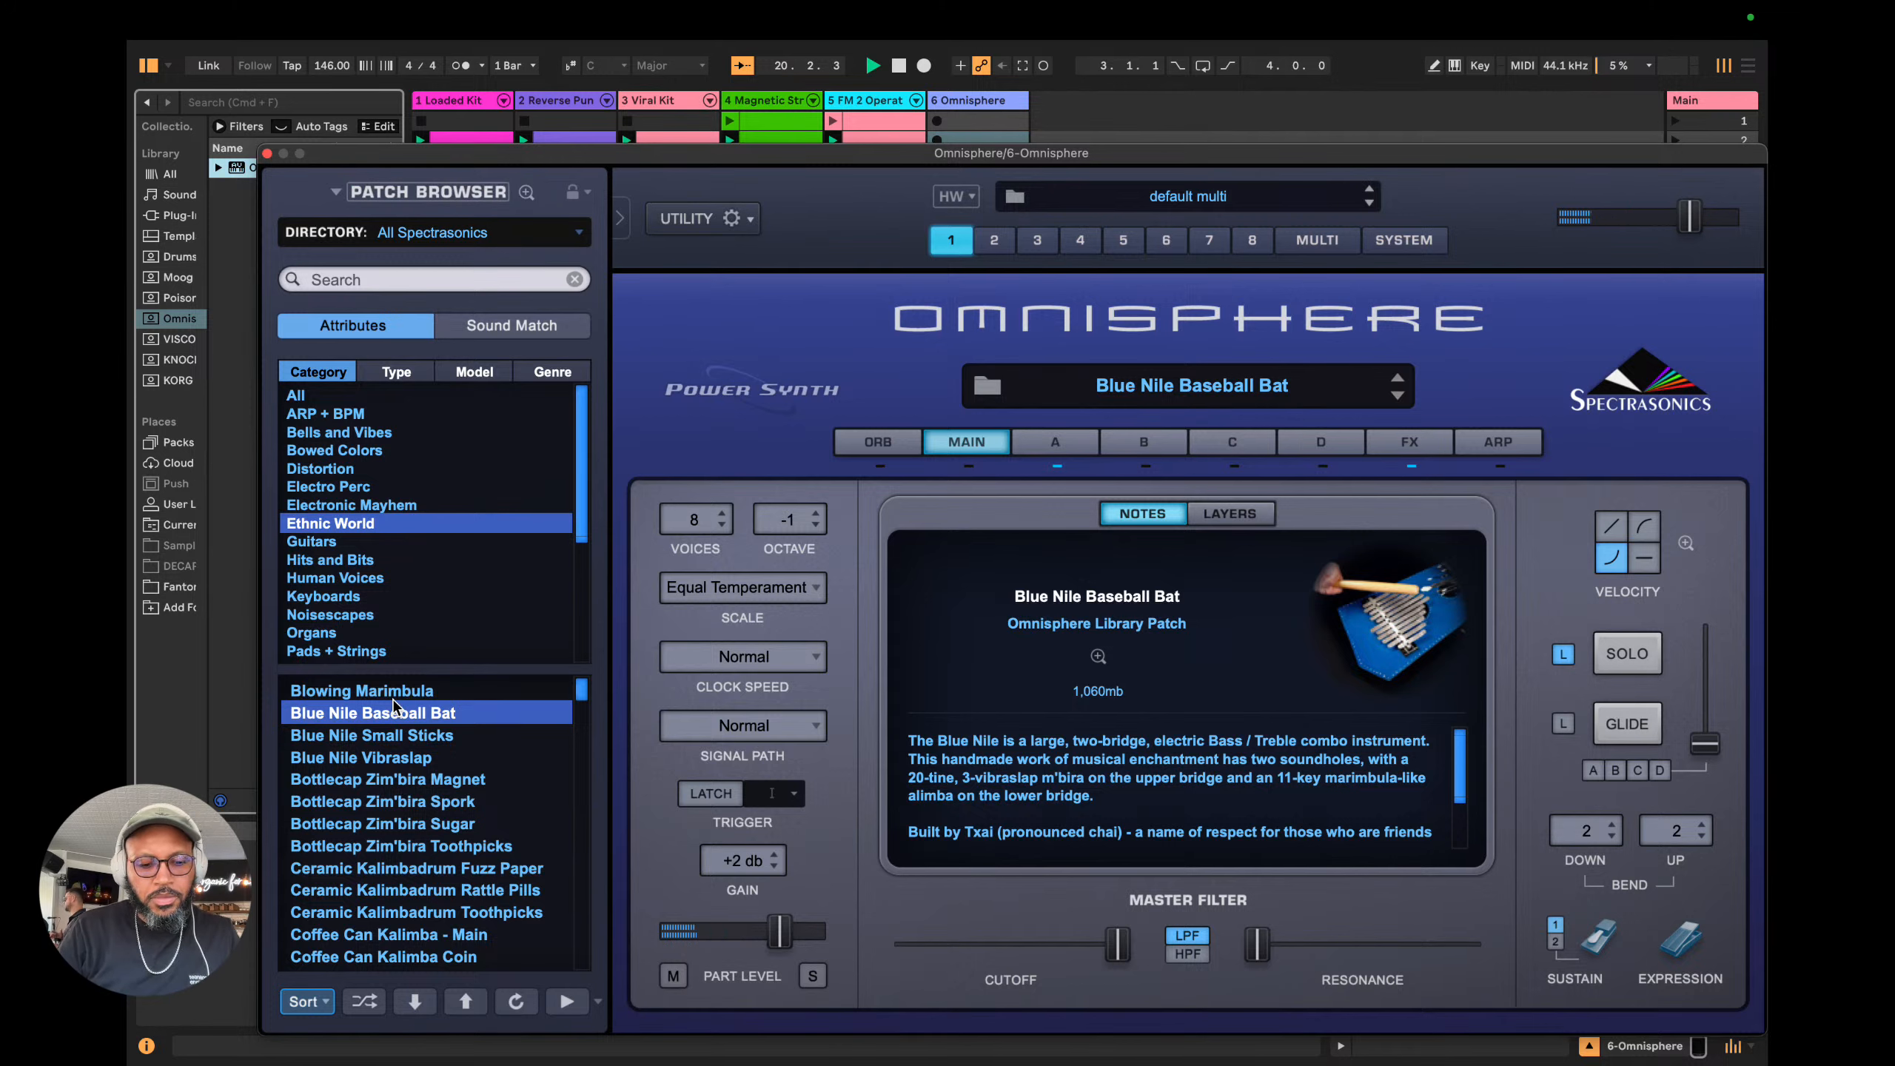
pyautogui.press('Down')
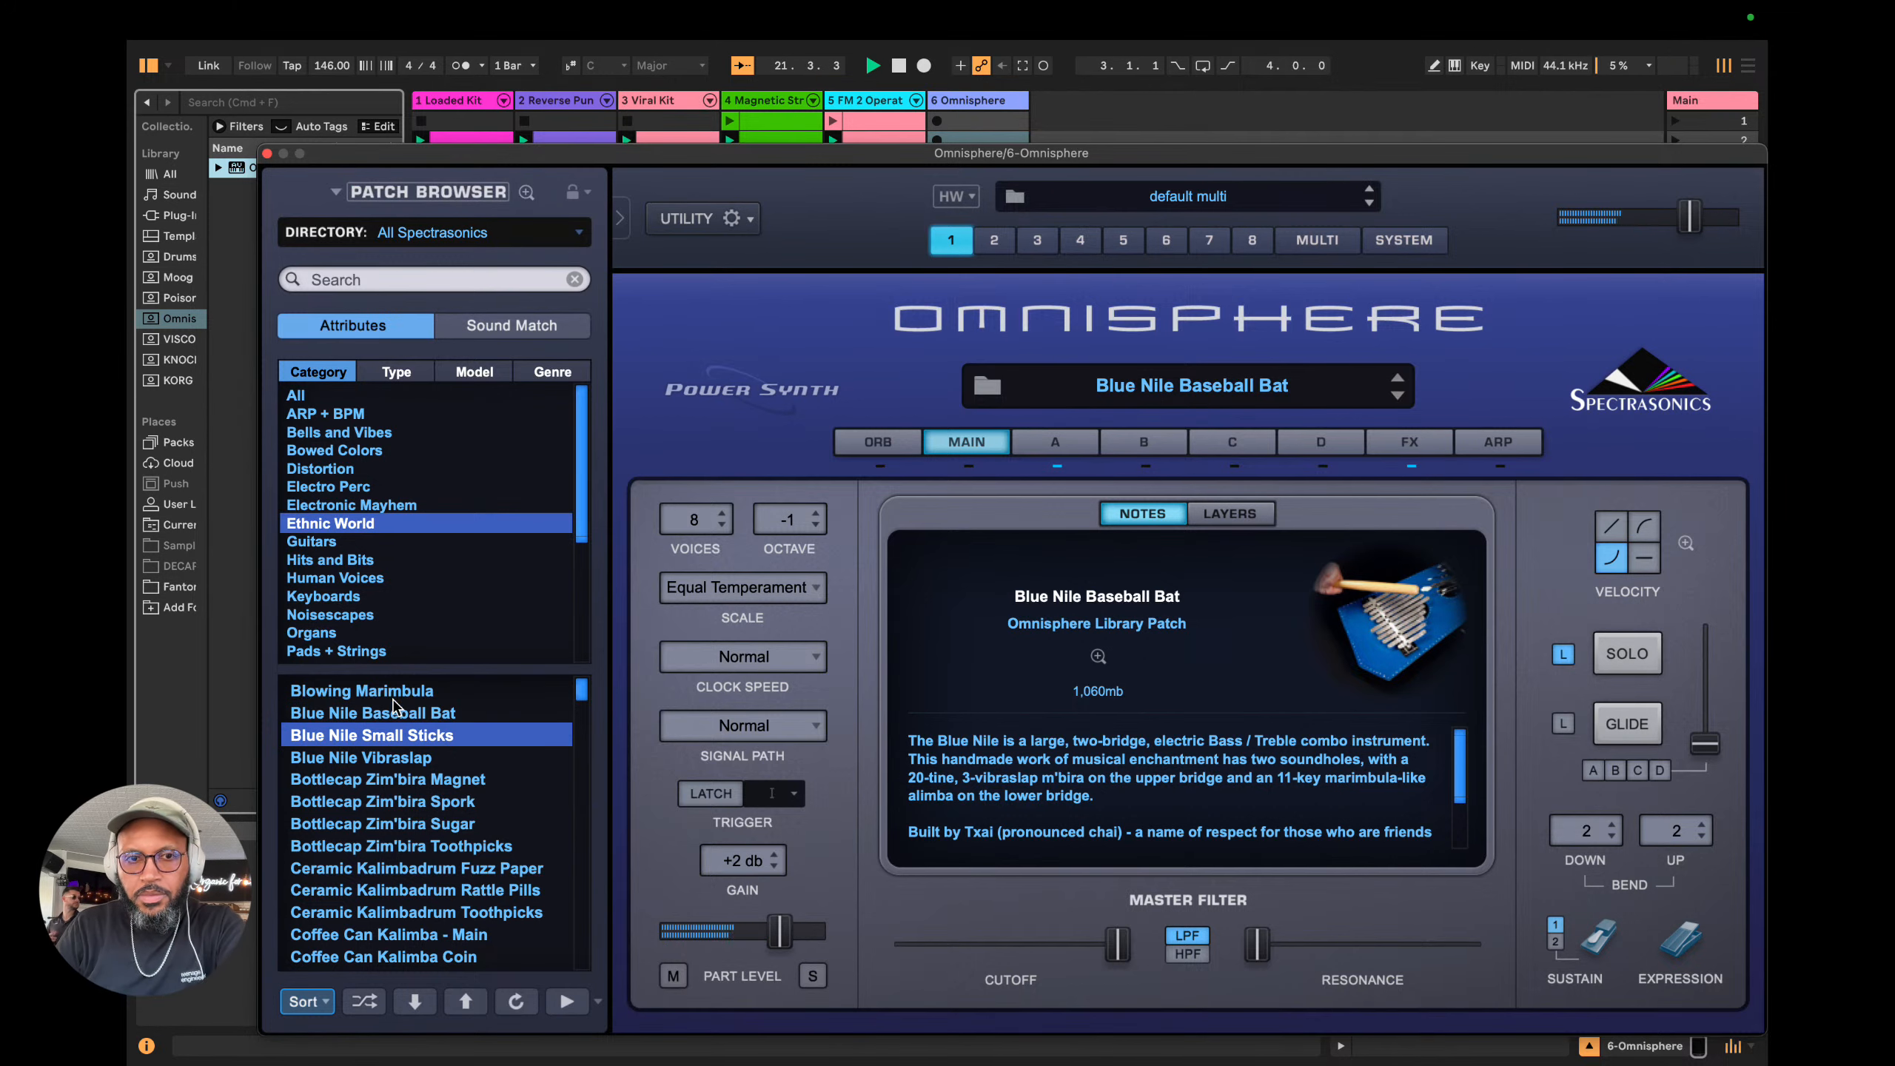
pyautogui.press('Down')
pyautogui.press('Down')
pyautogui.press('Down')
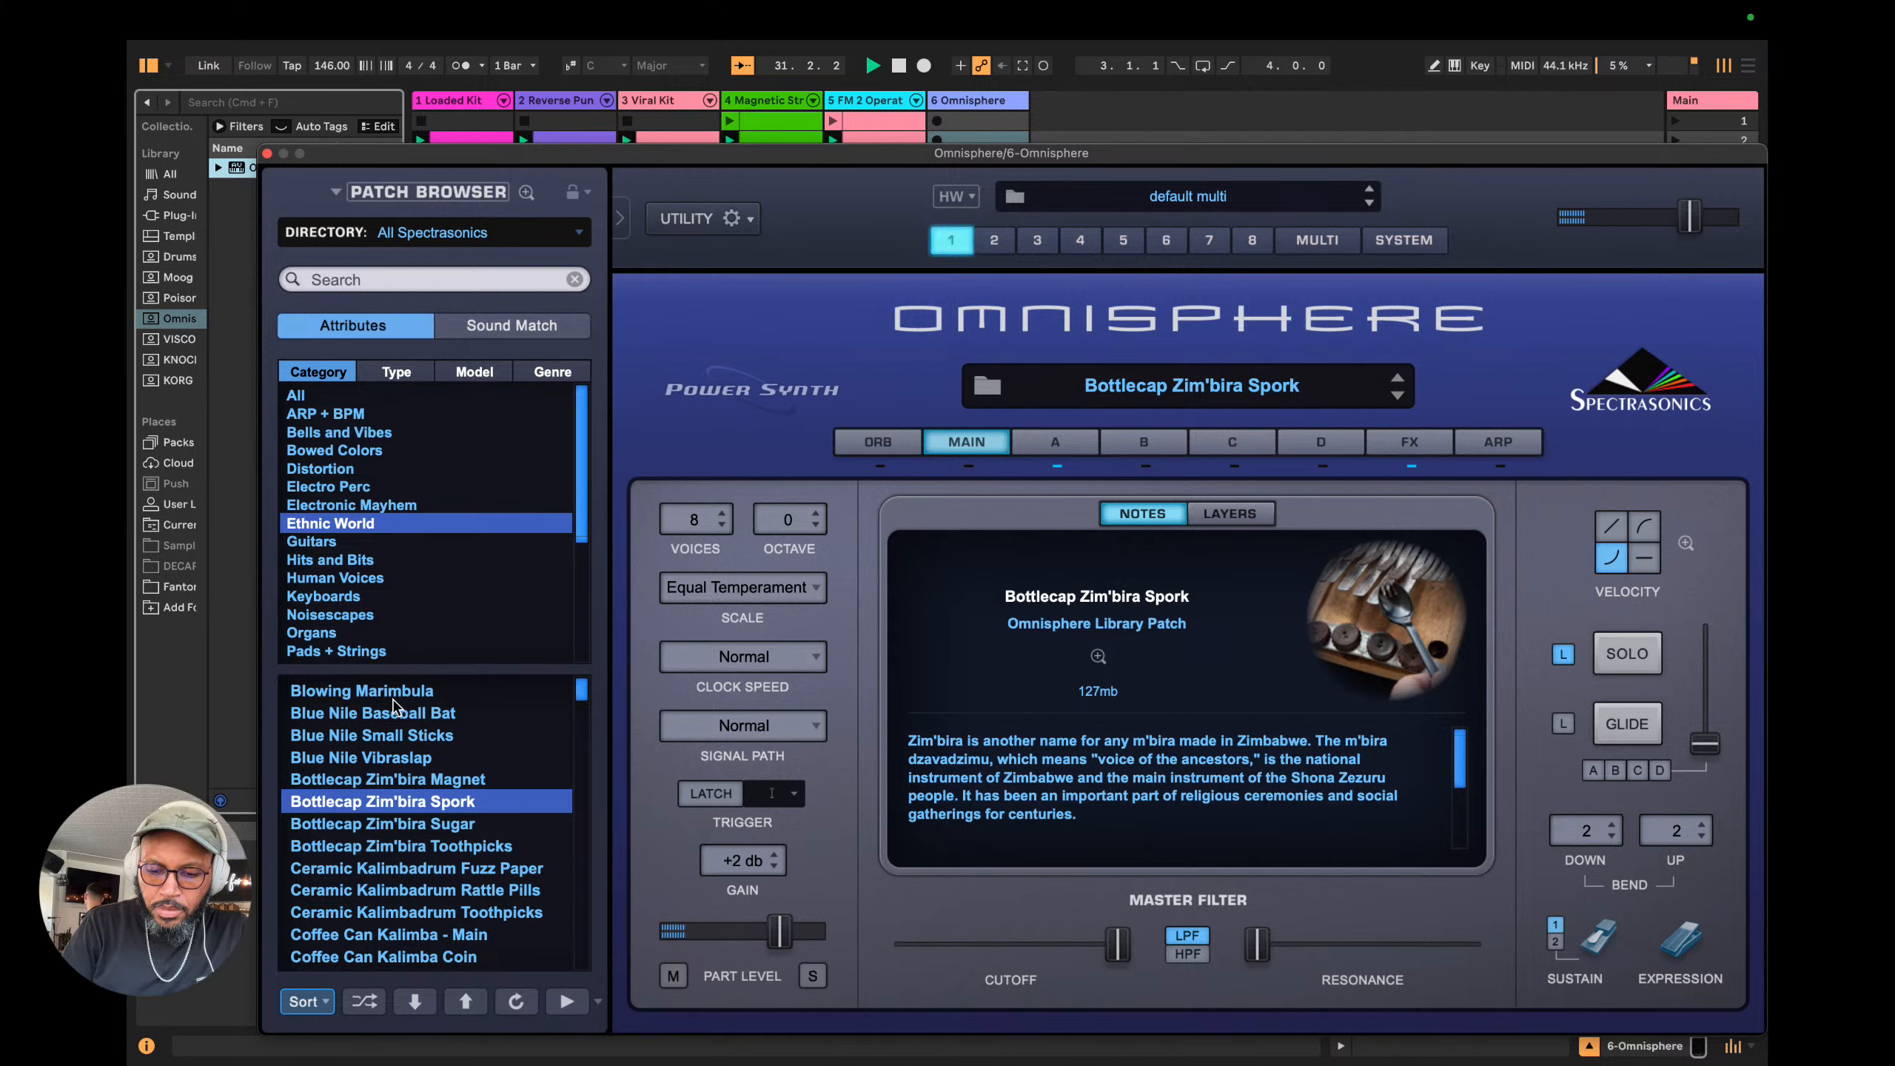
pyautogui.press('Down')
pyautogui.press('Down')
pyautogui.press('Down')
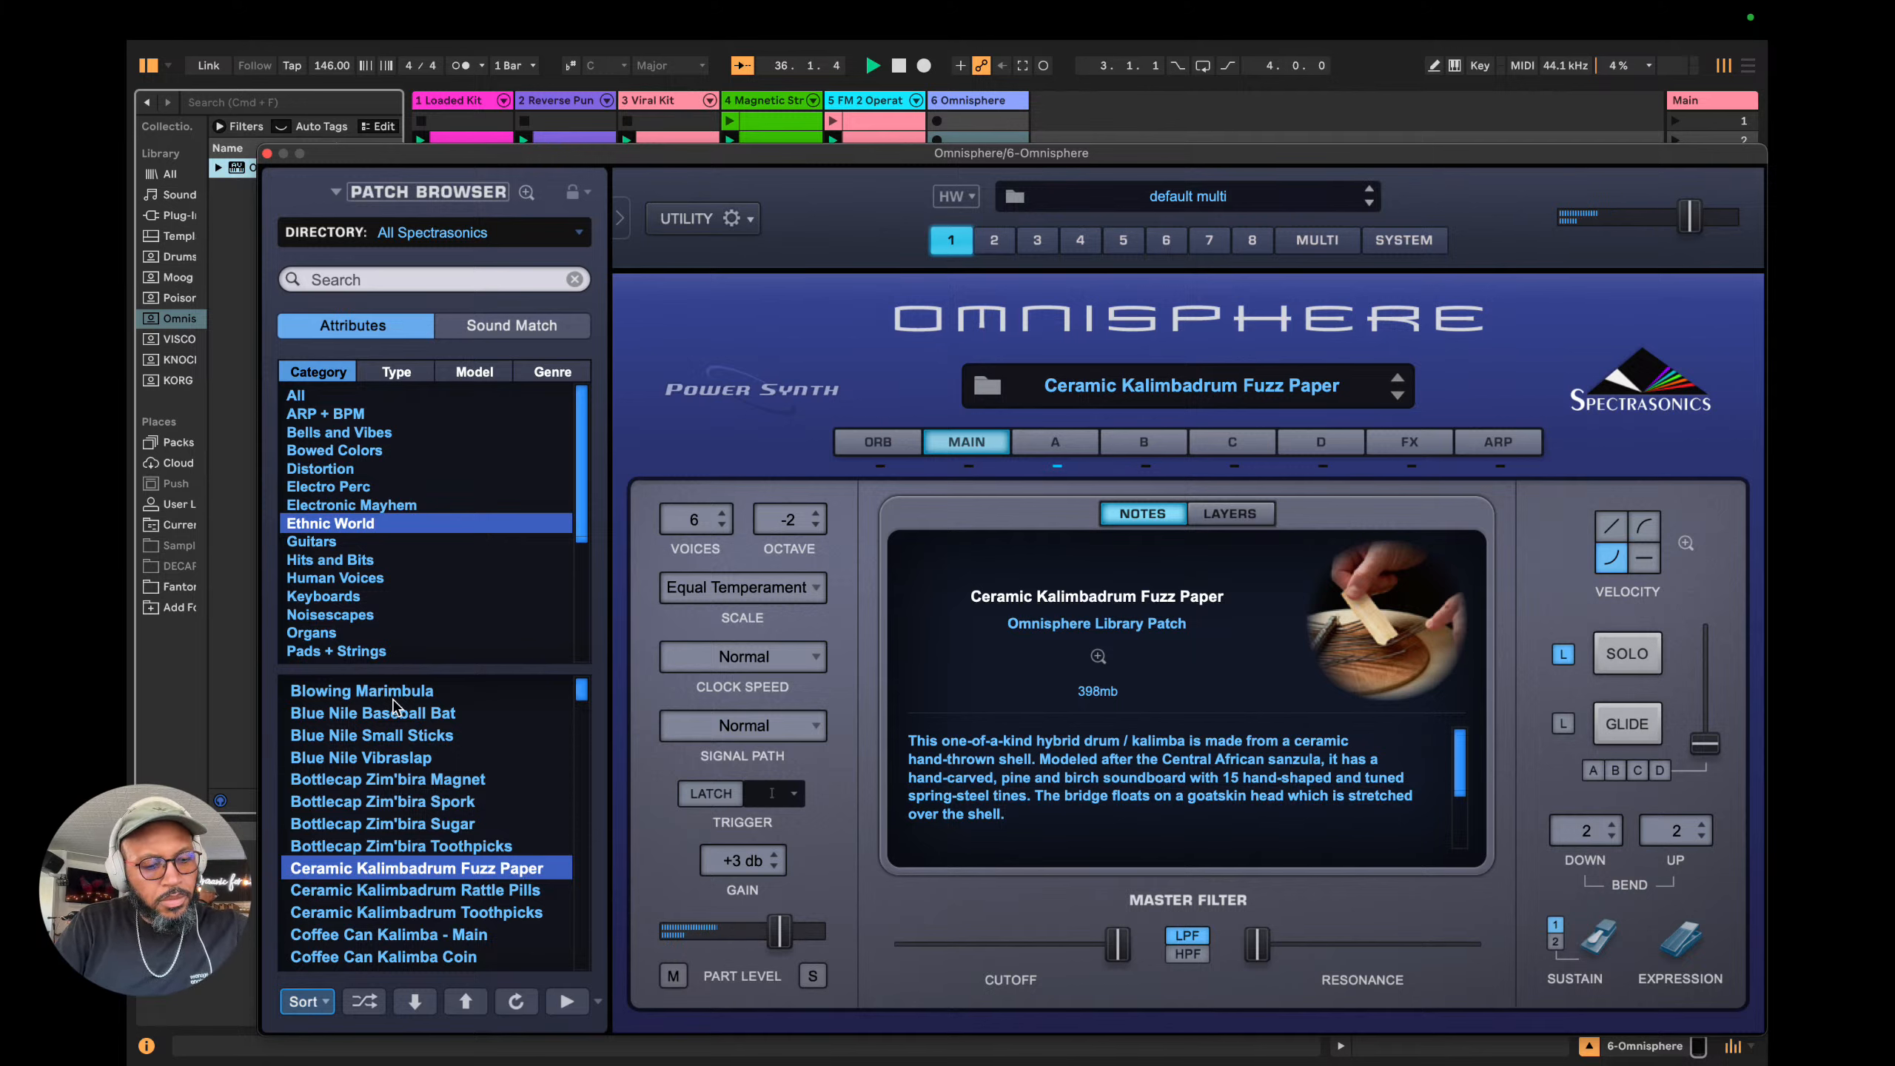
# Audition further Ethnic World patches from Purple Rain Paintbrush down to Resonator Zim'bira Felt.
pyautogui.scroll(-15, 393, 707)
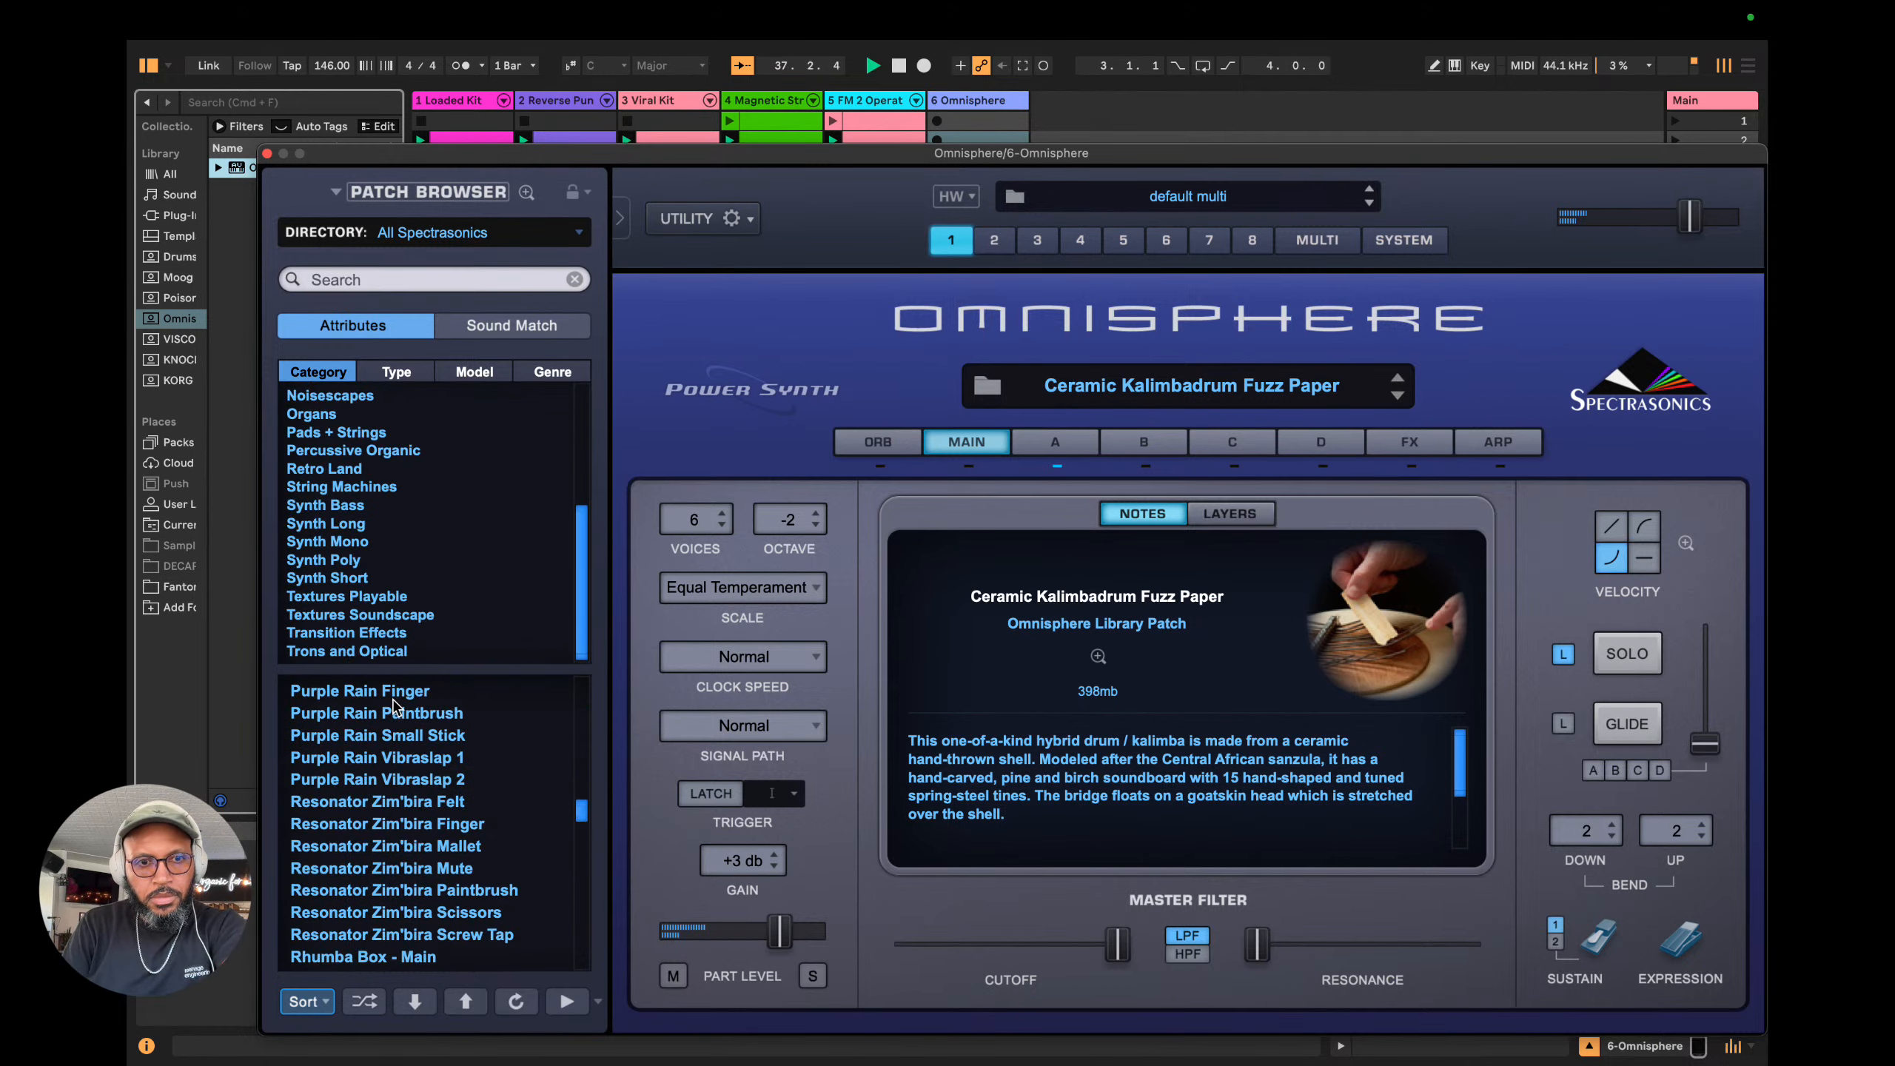
pyautogui.click(393, 709)
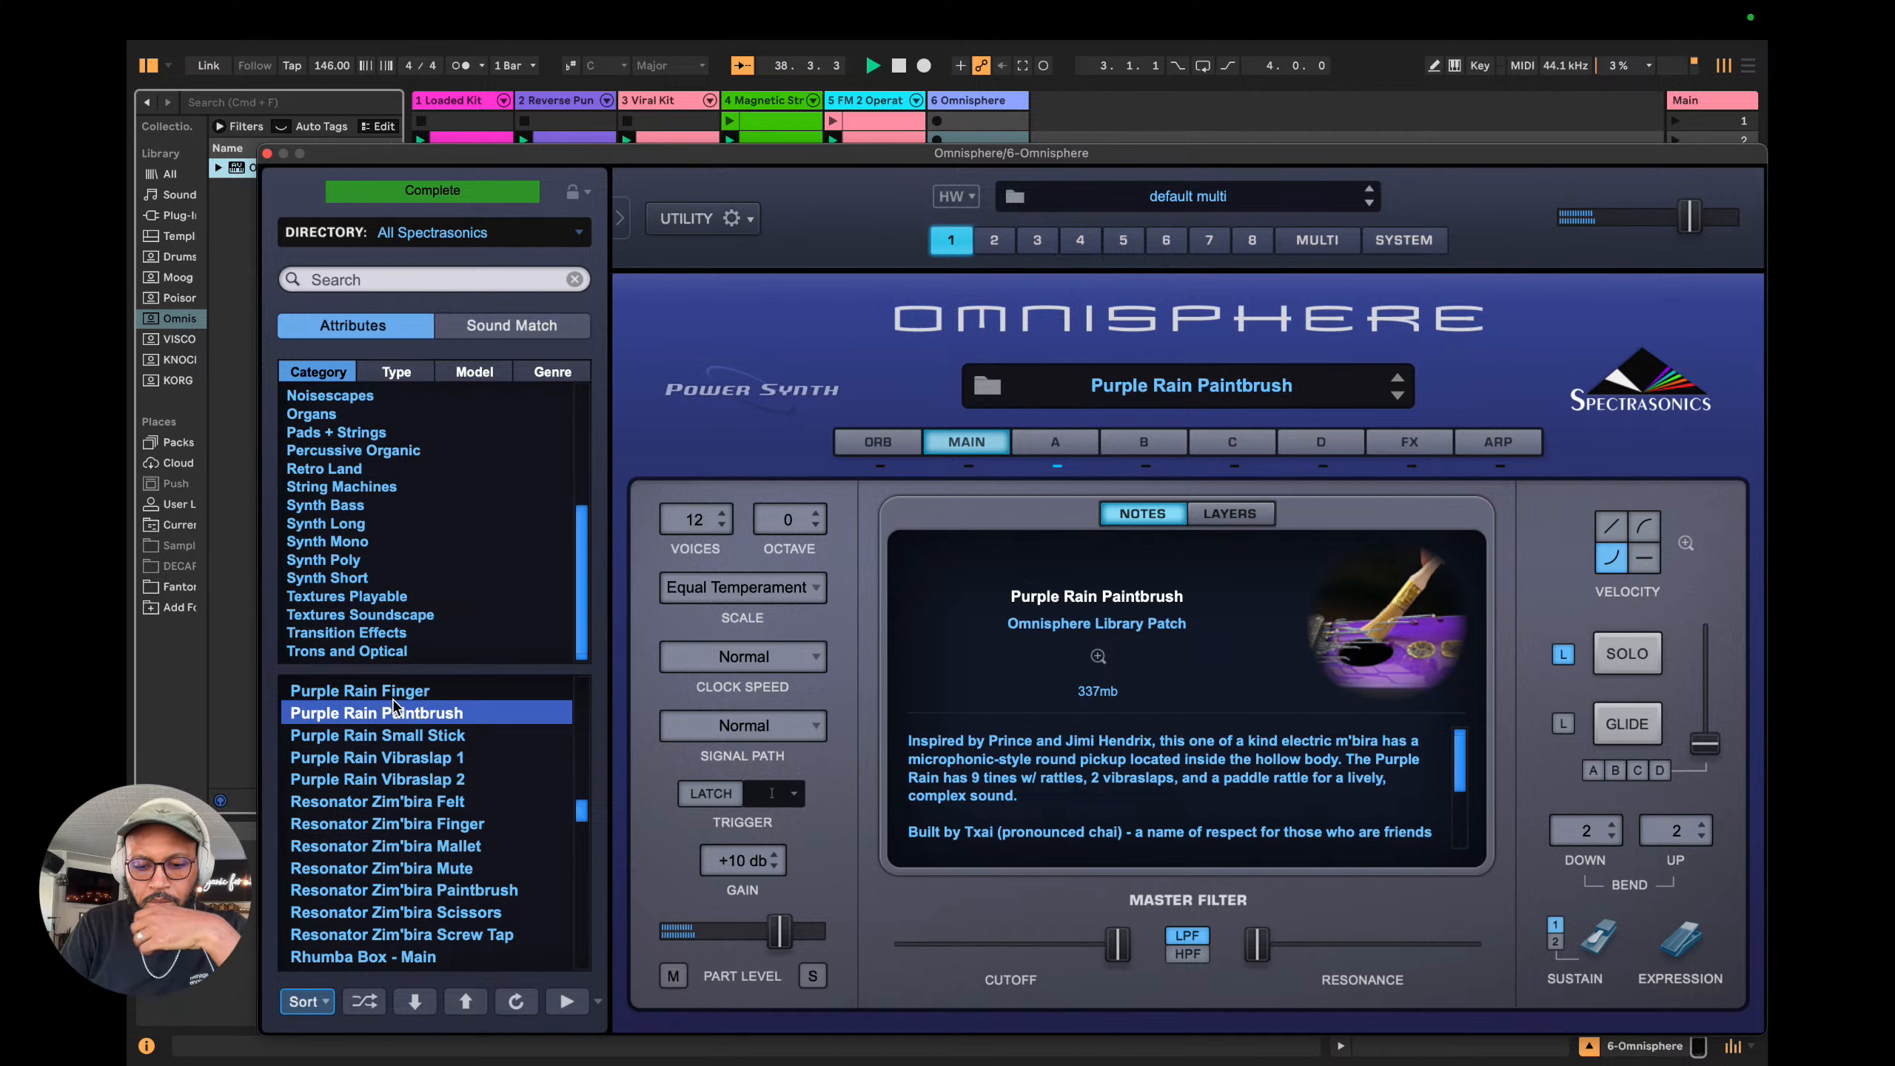
pyautogui.press('Down')
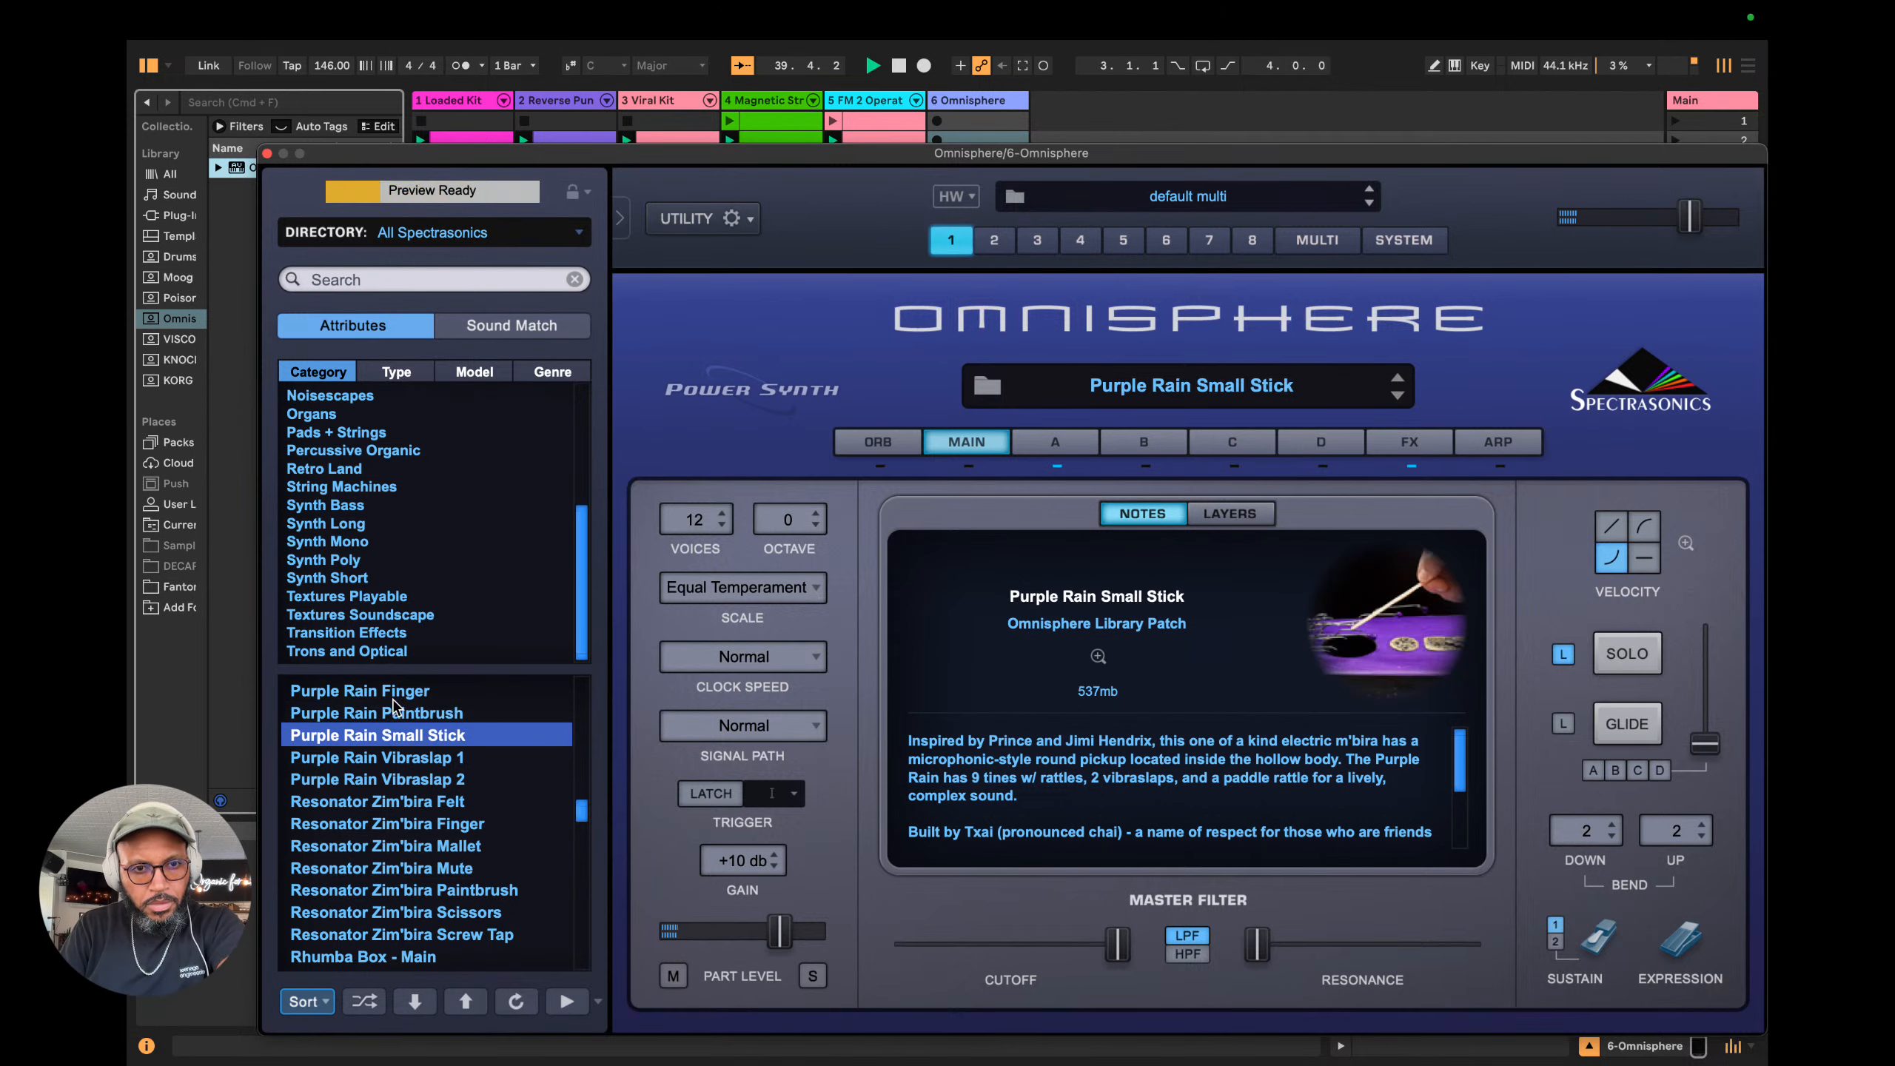
pyautogui.press('Down')
pyautogui.press('Down')
pyautogui.press('Up')
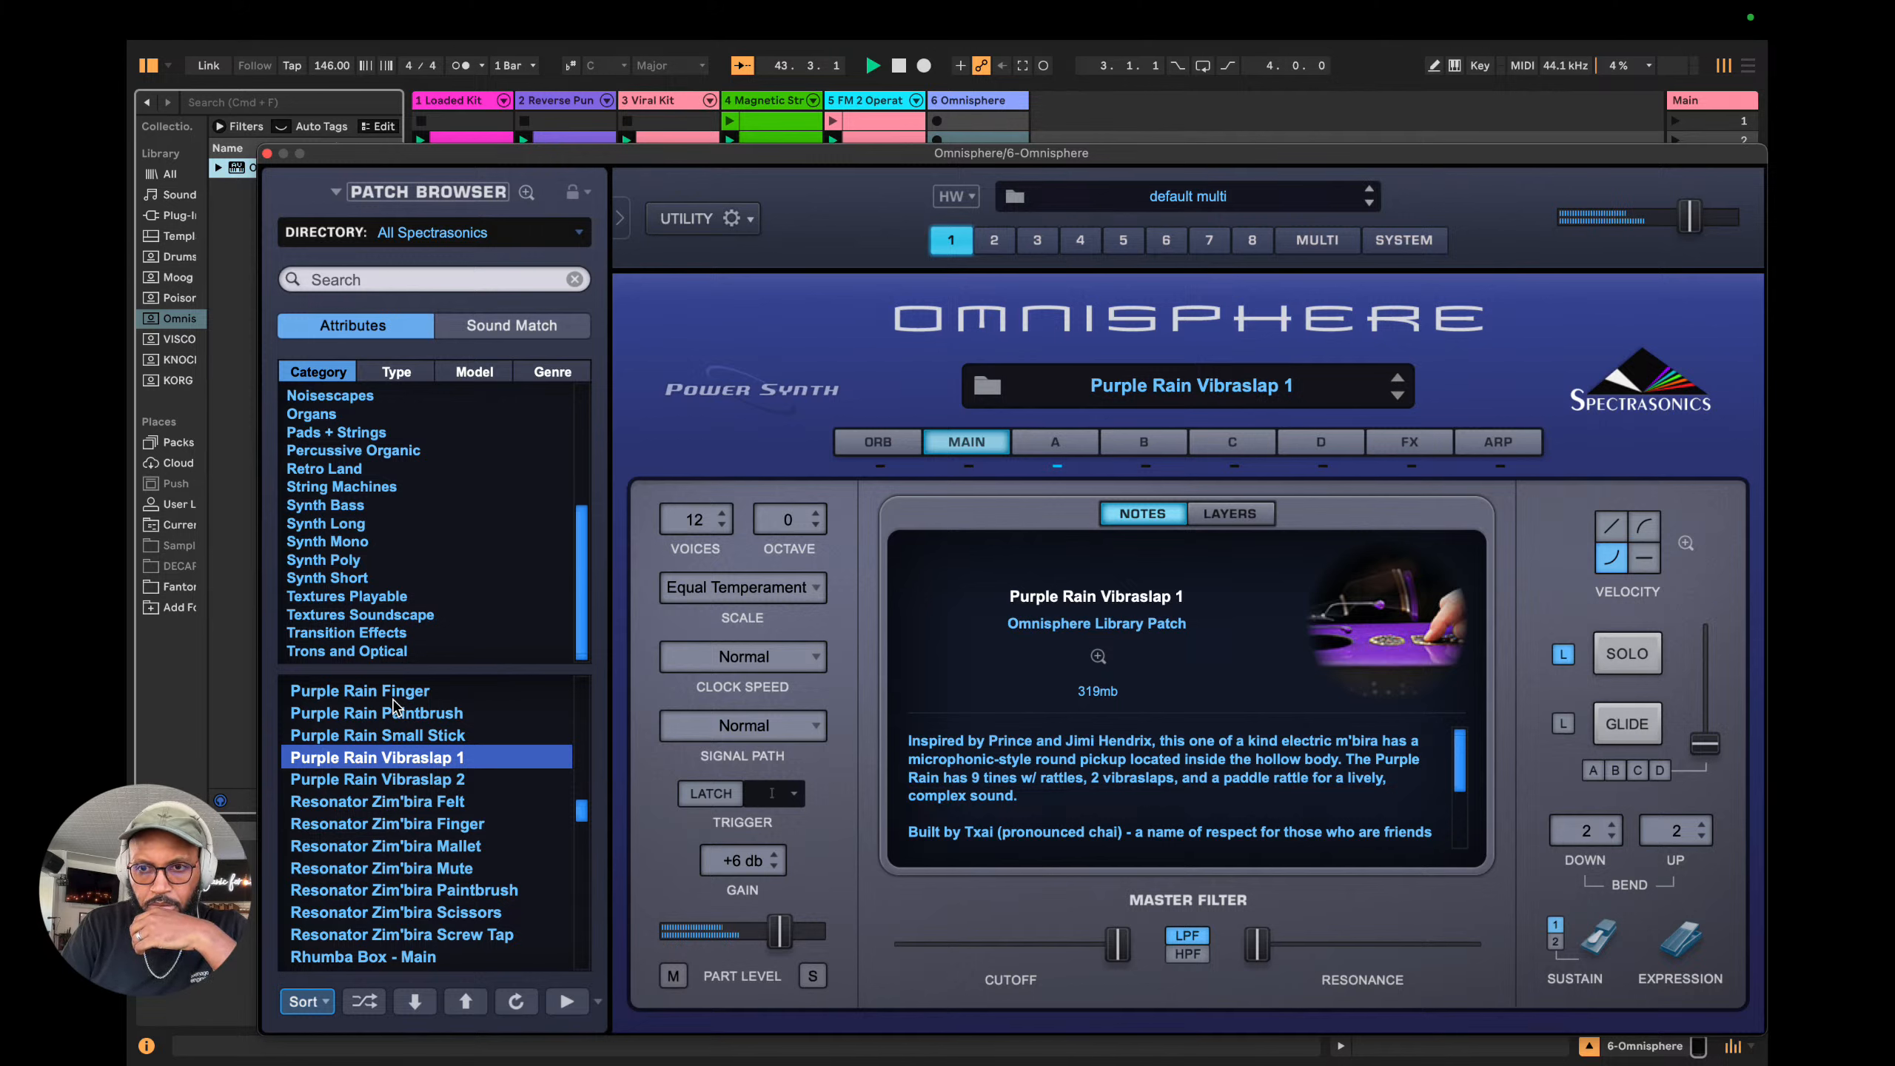
pyautogui.press('Down')
pyautogui.press('Down')
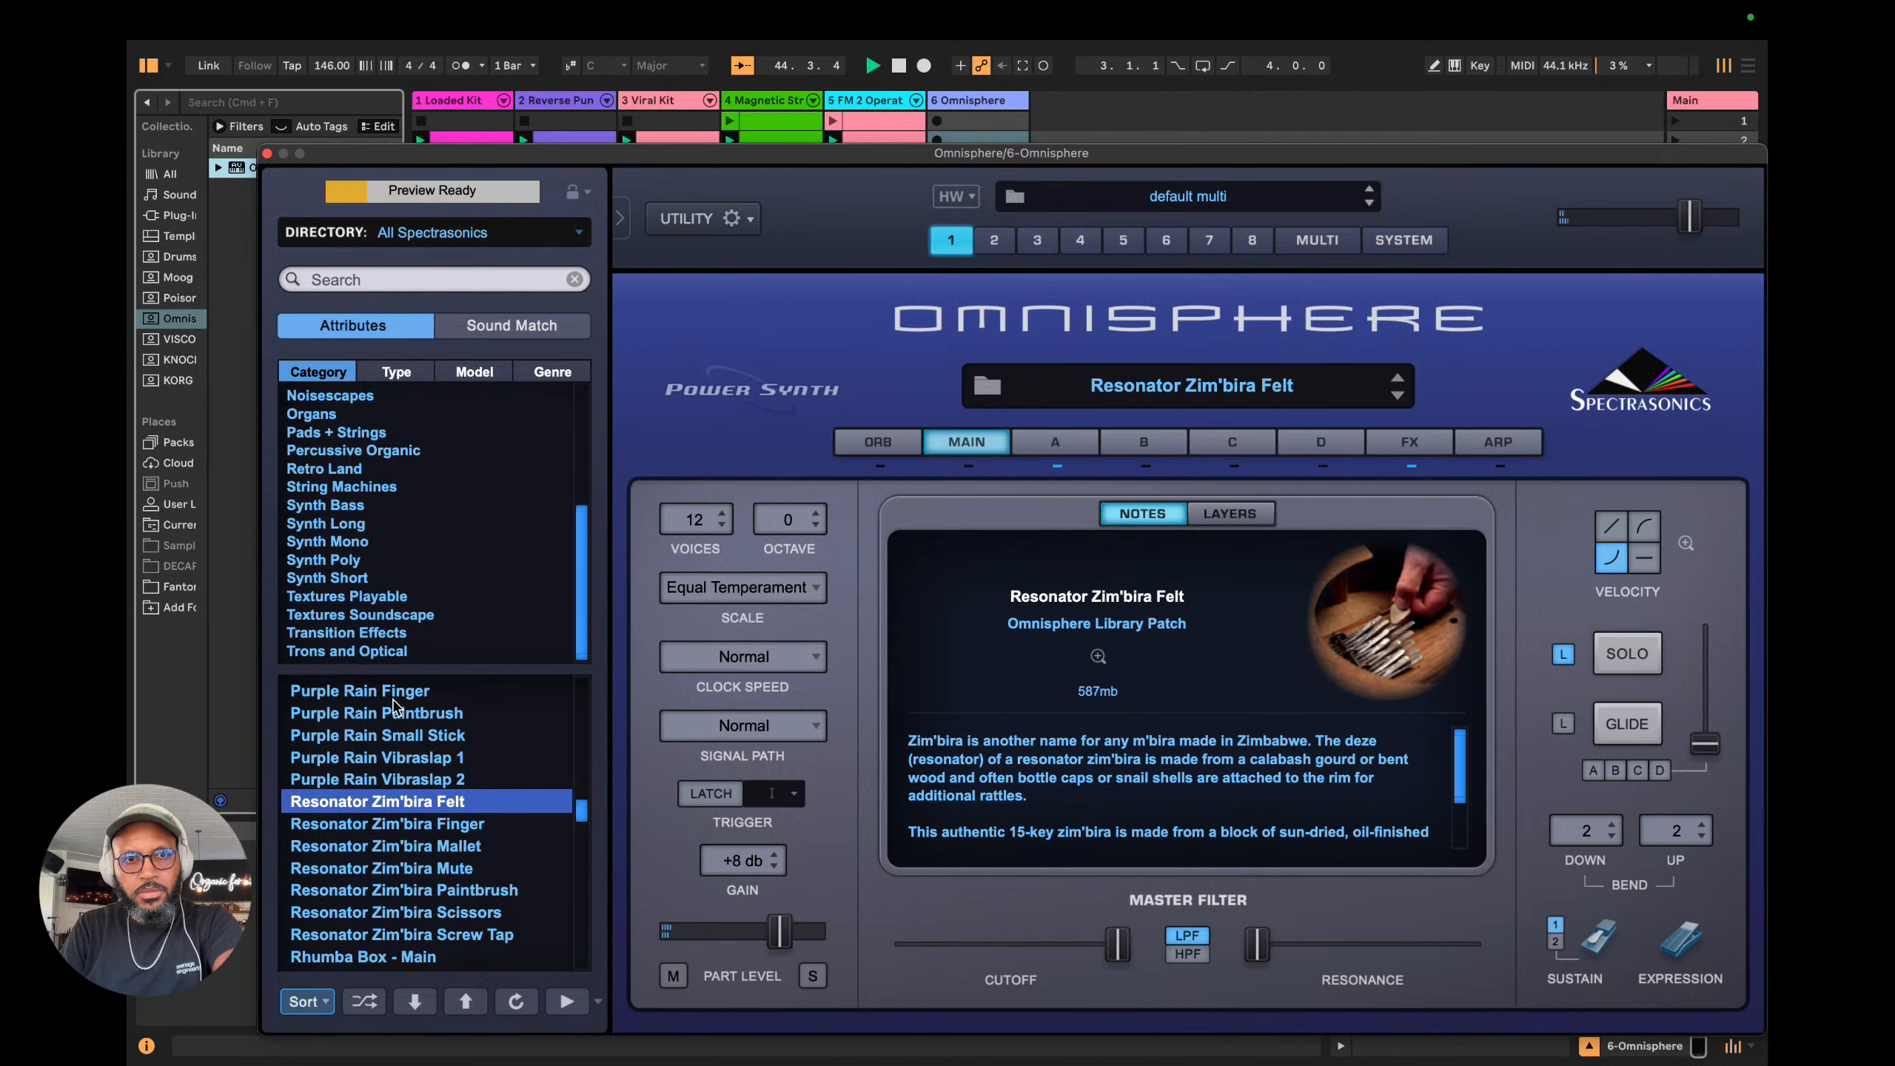
# Filter the patches to Synth Long and audition Phoenix Rising, Replicants and the two patches below, returning to Replicants.
pyautogui.click(366, 525)
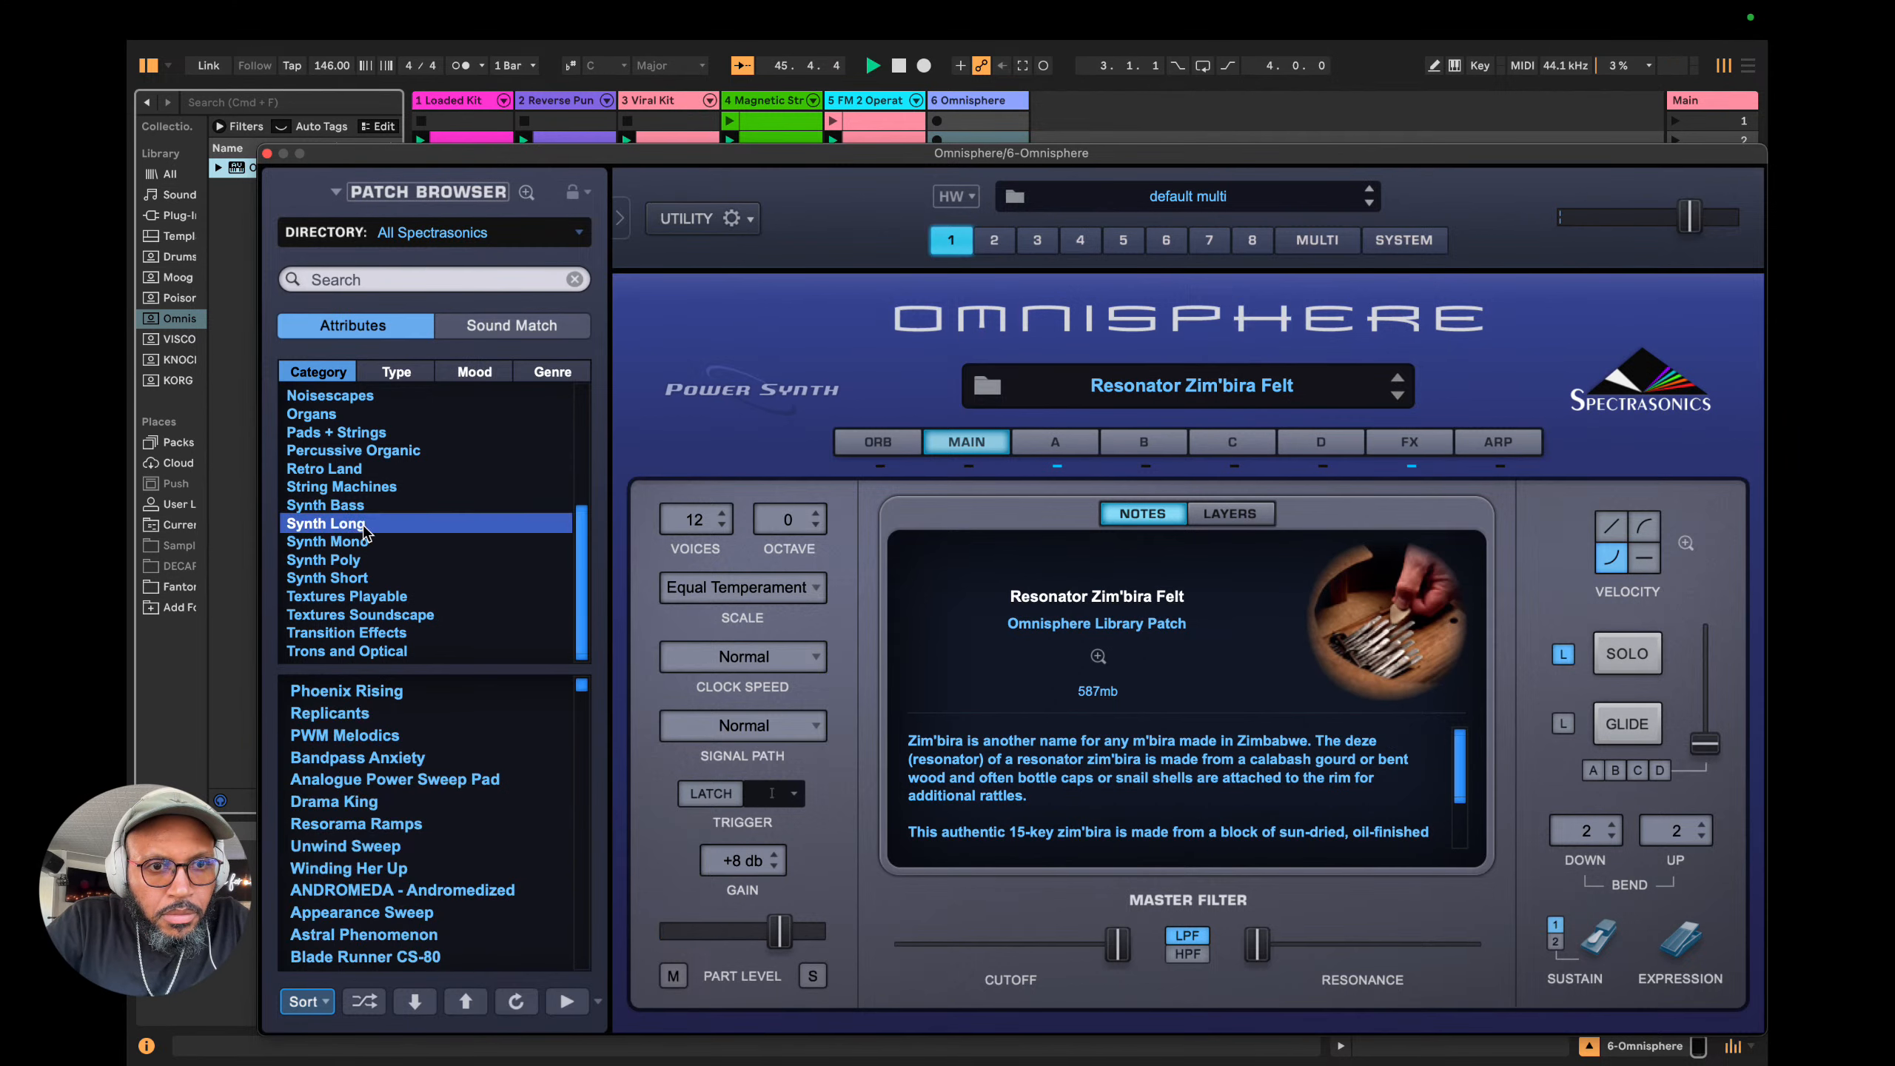
pyautogui.click(393, 704)
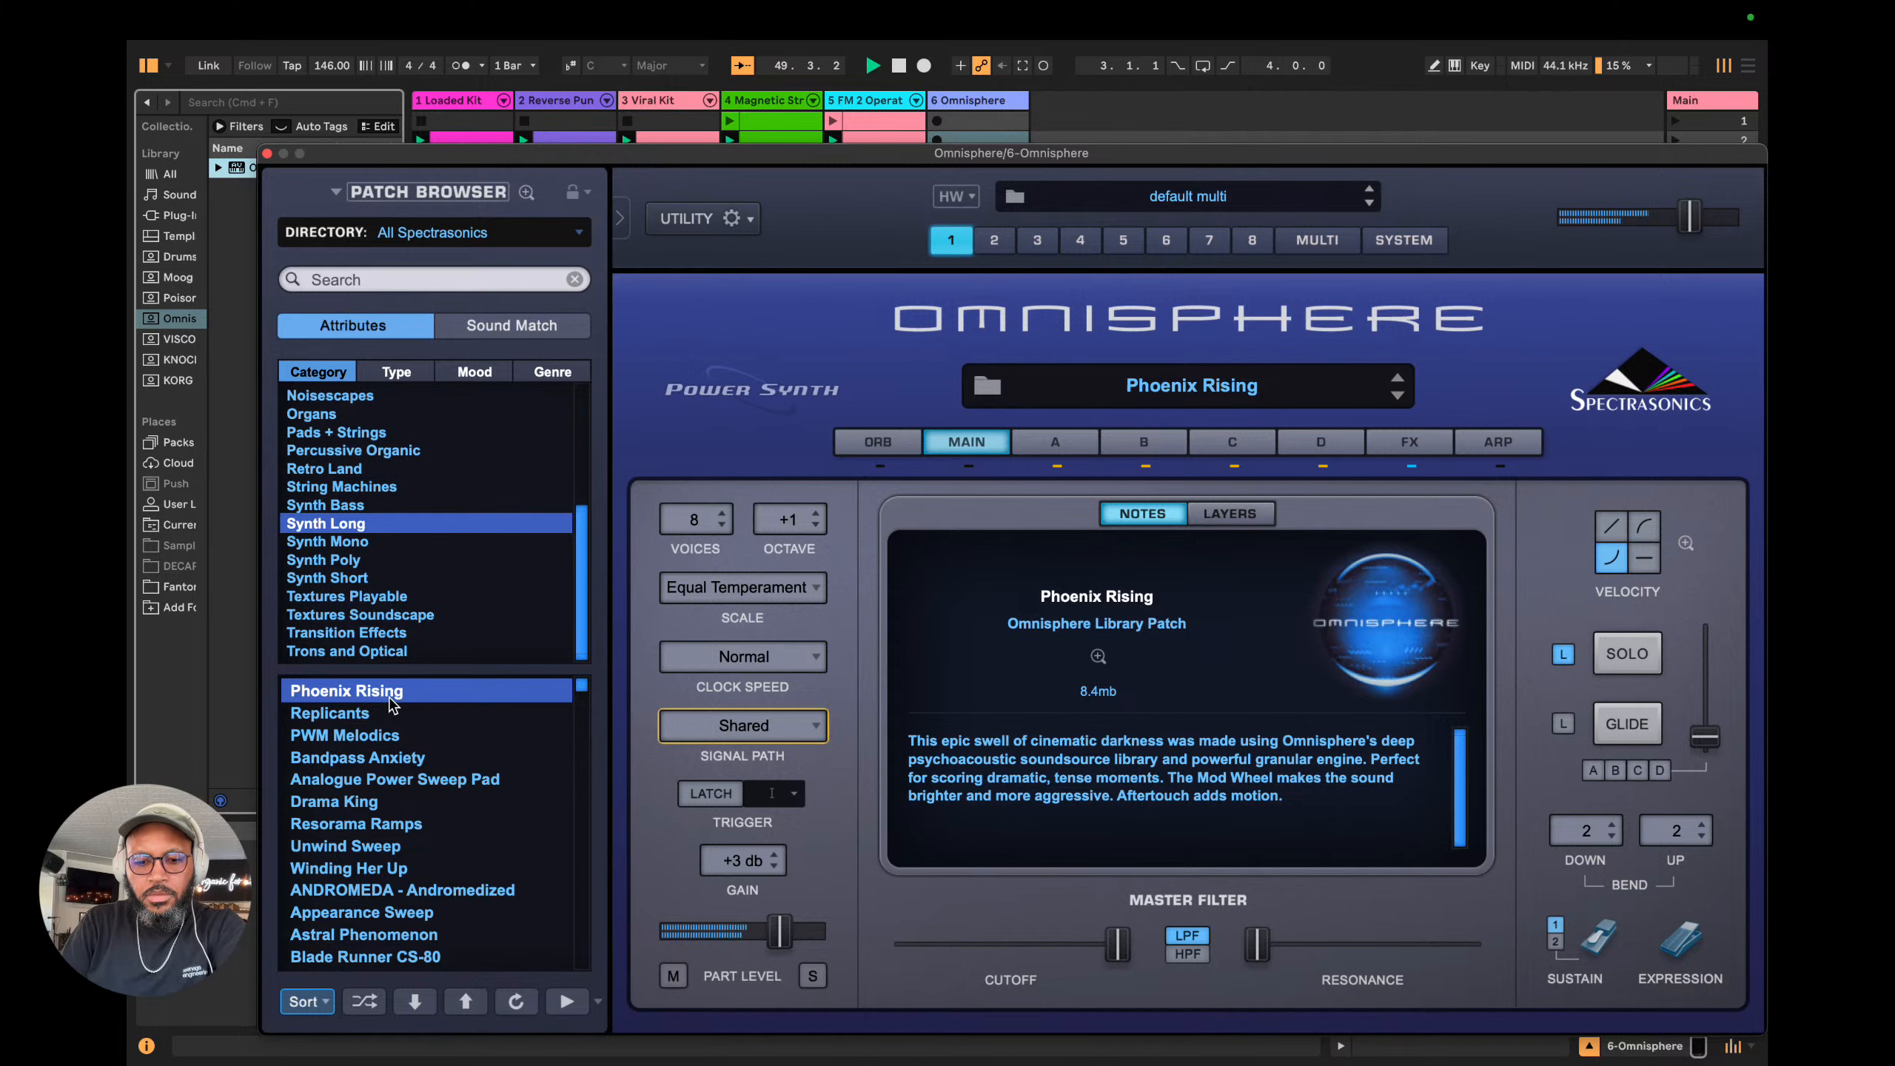
pyautogui.click(390, 706)
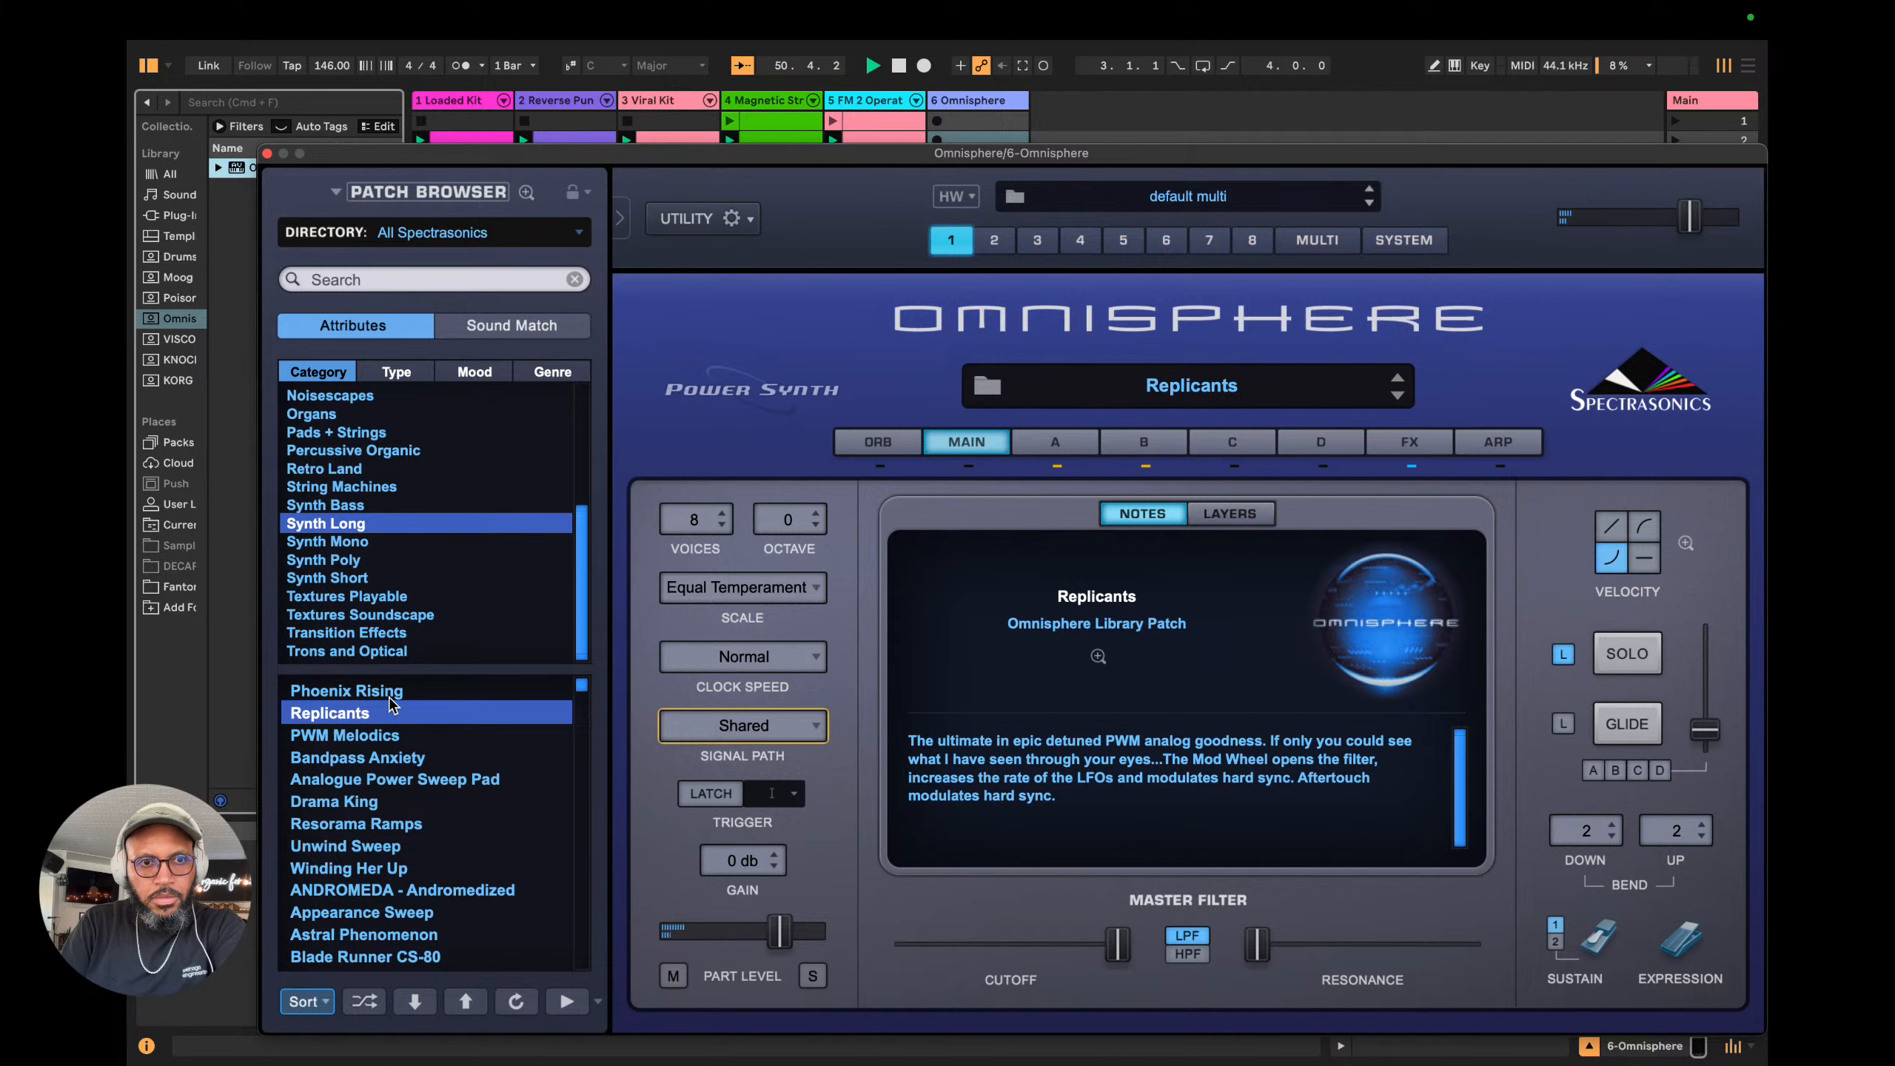
pyautogui.press('Down')
pyautogui.press('Down')
pyautogui.press('Up')
pyautogui.press('Up')
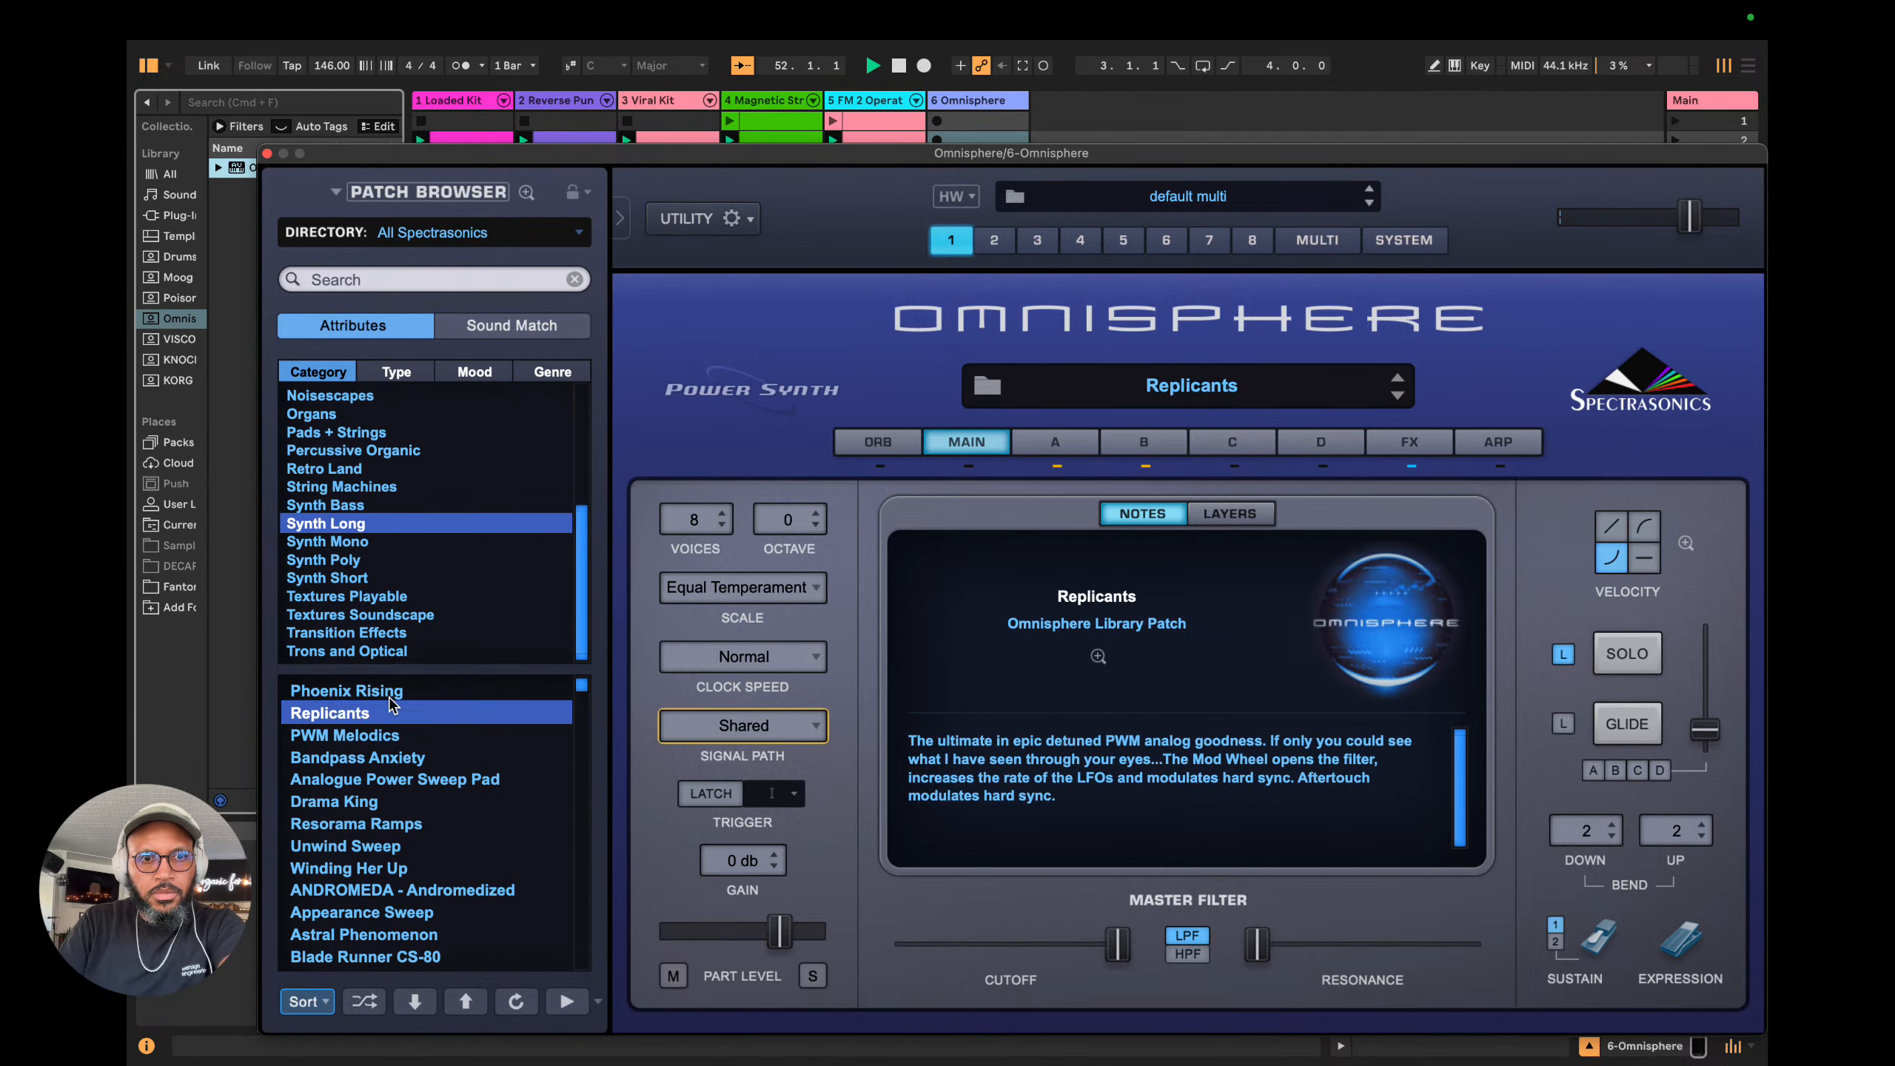
# Filter the patches to Synth Poly and audition them one by one down to Classic Roland Synth Brass 2.
pyautogui.click(381, 559)
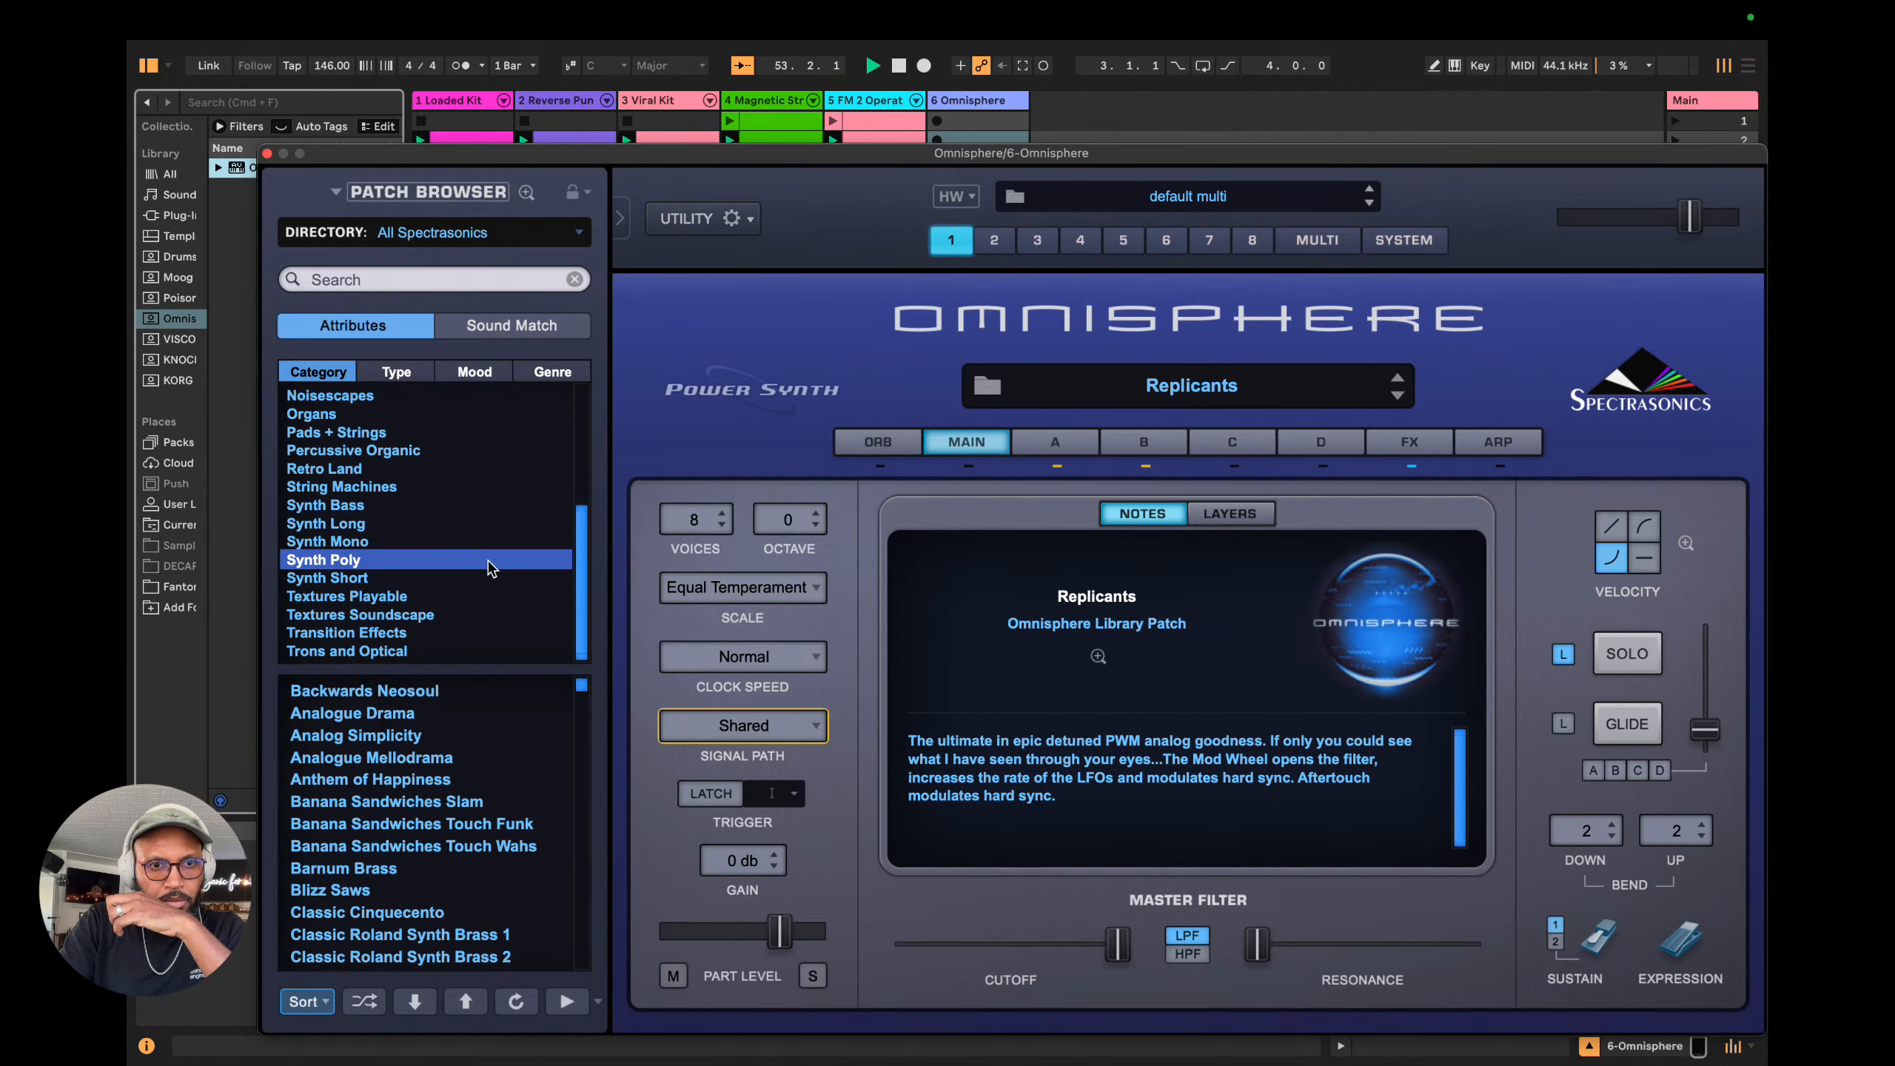
pyautogui.click(423, 746)
pyautogui.press('Down')
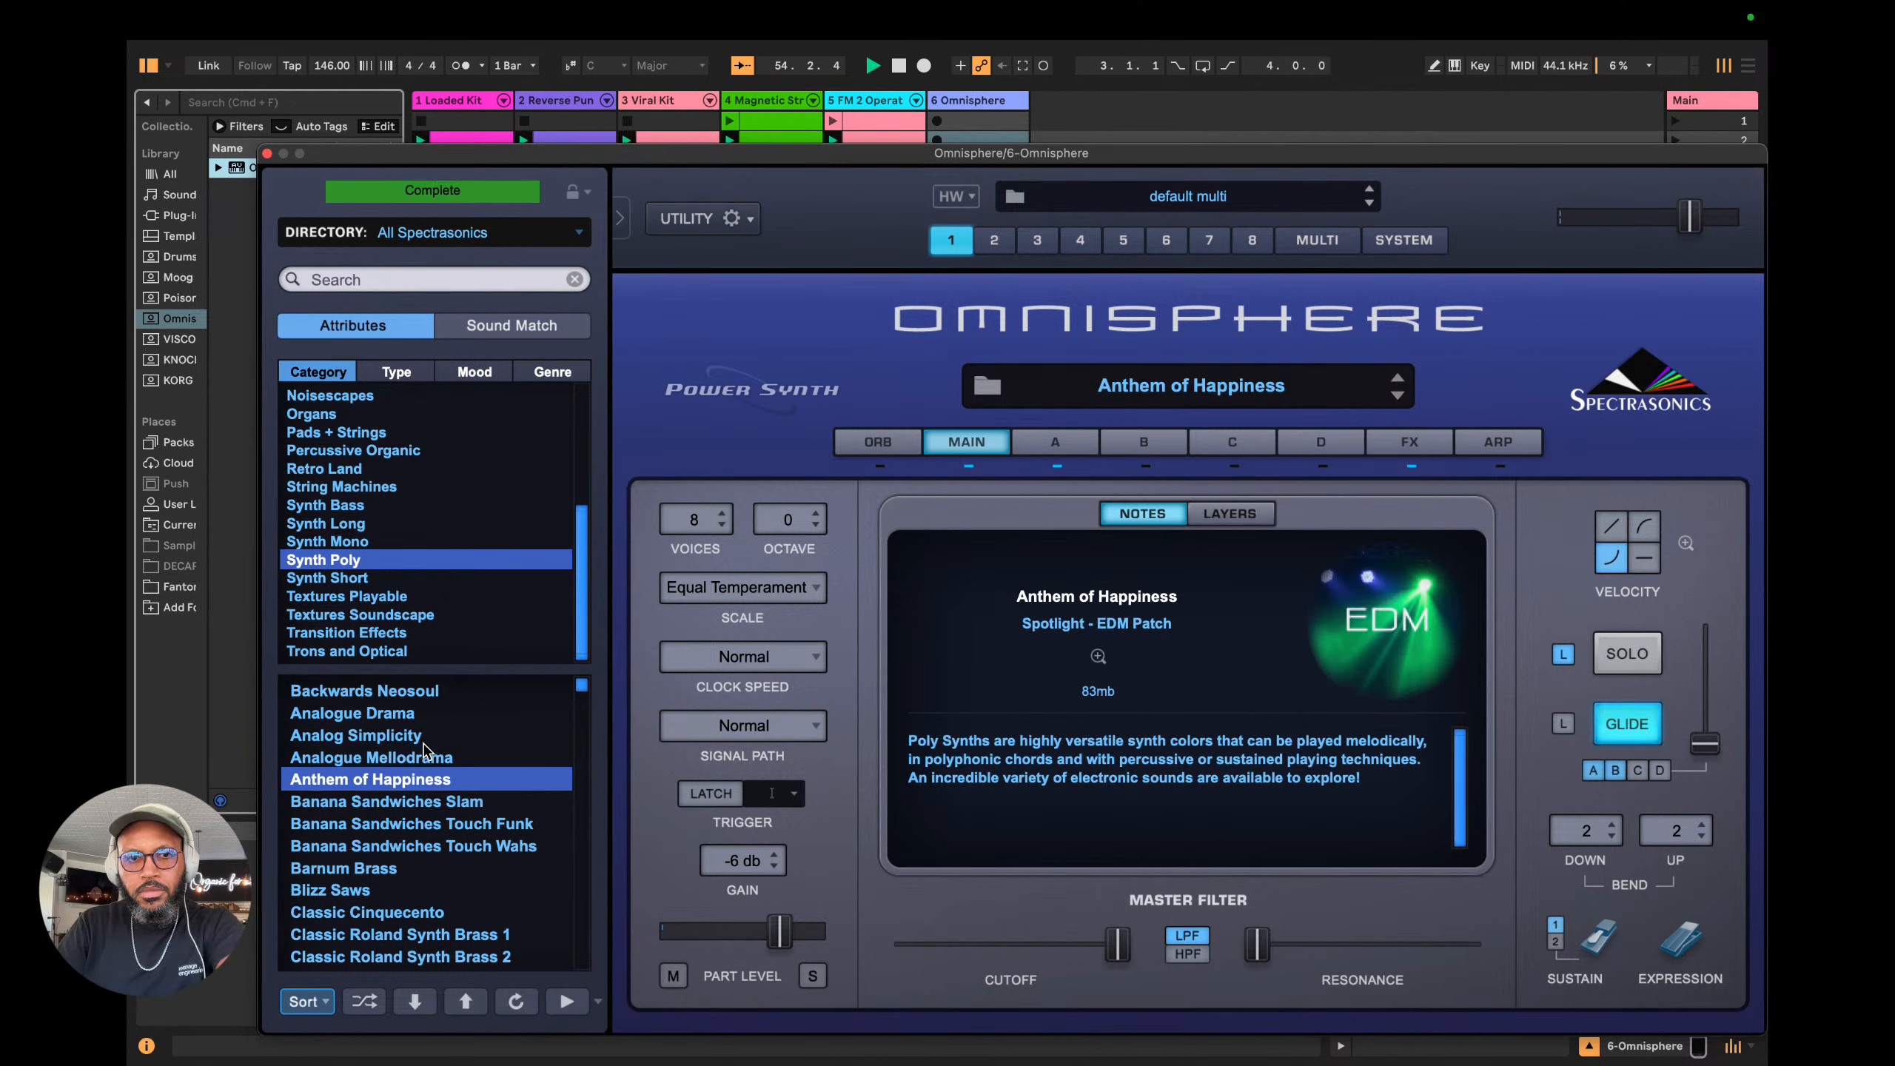
pyautogui.press('Down')
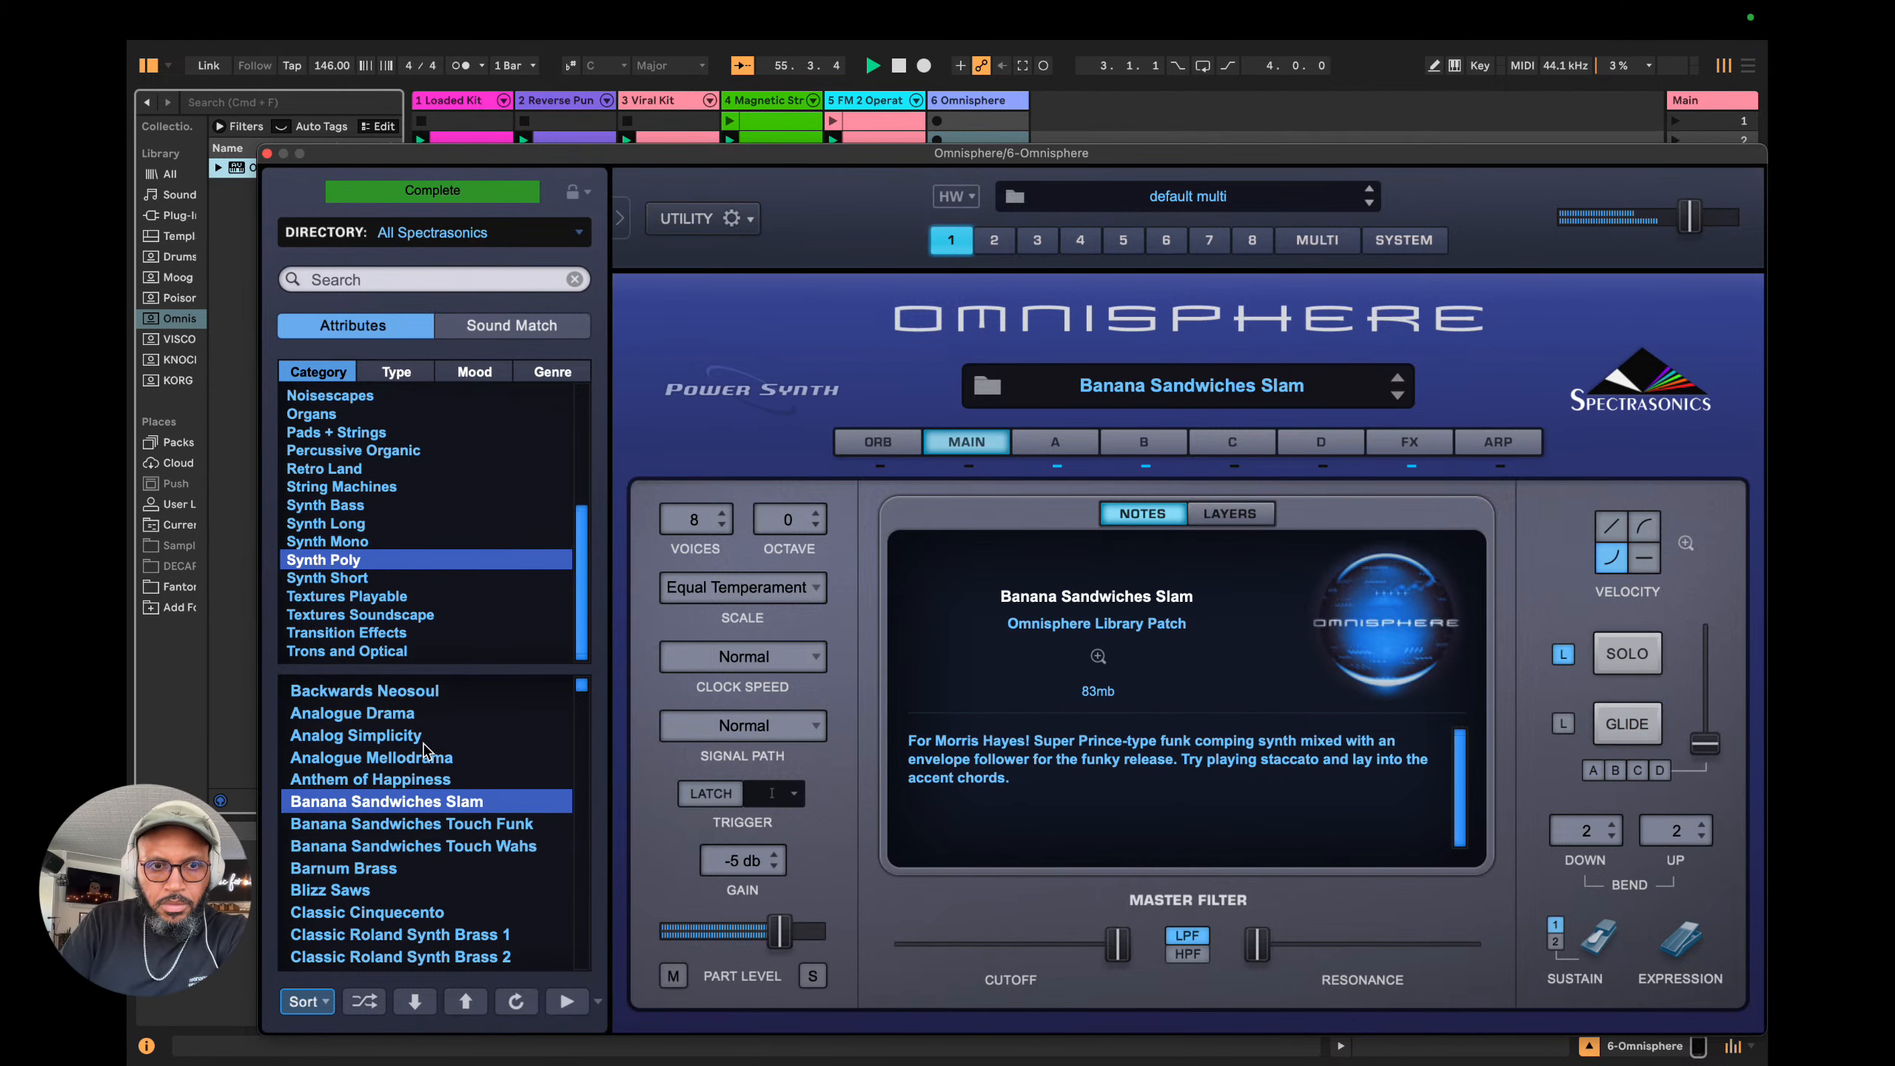
pyautogui.press('Down')
pyautogui.press('Down')
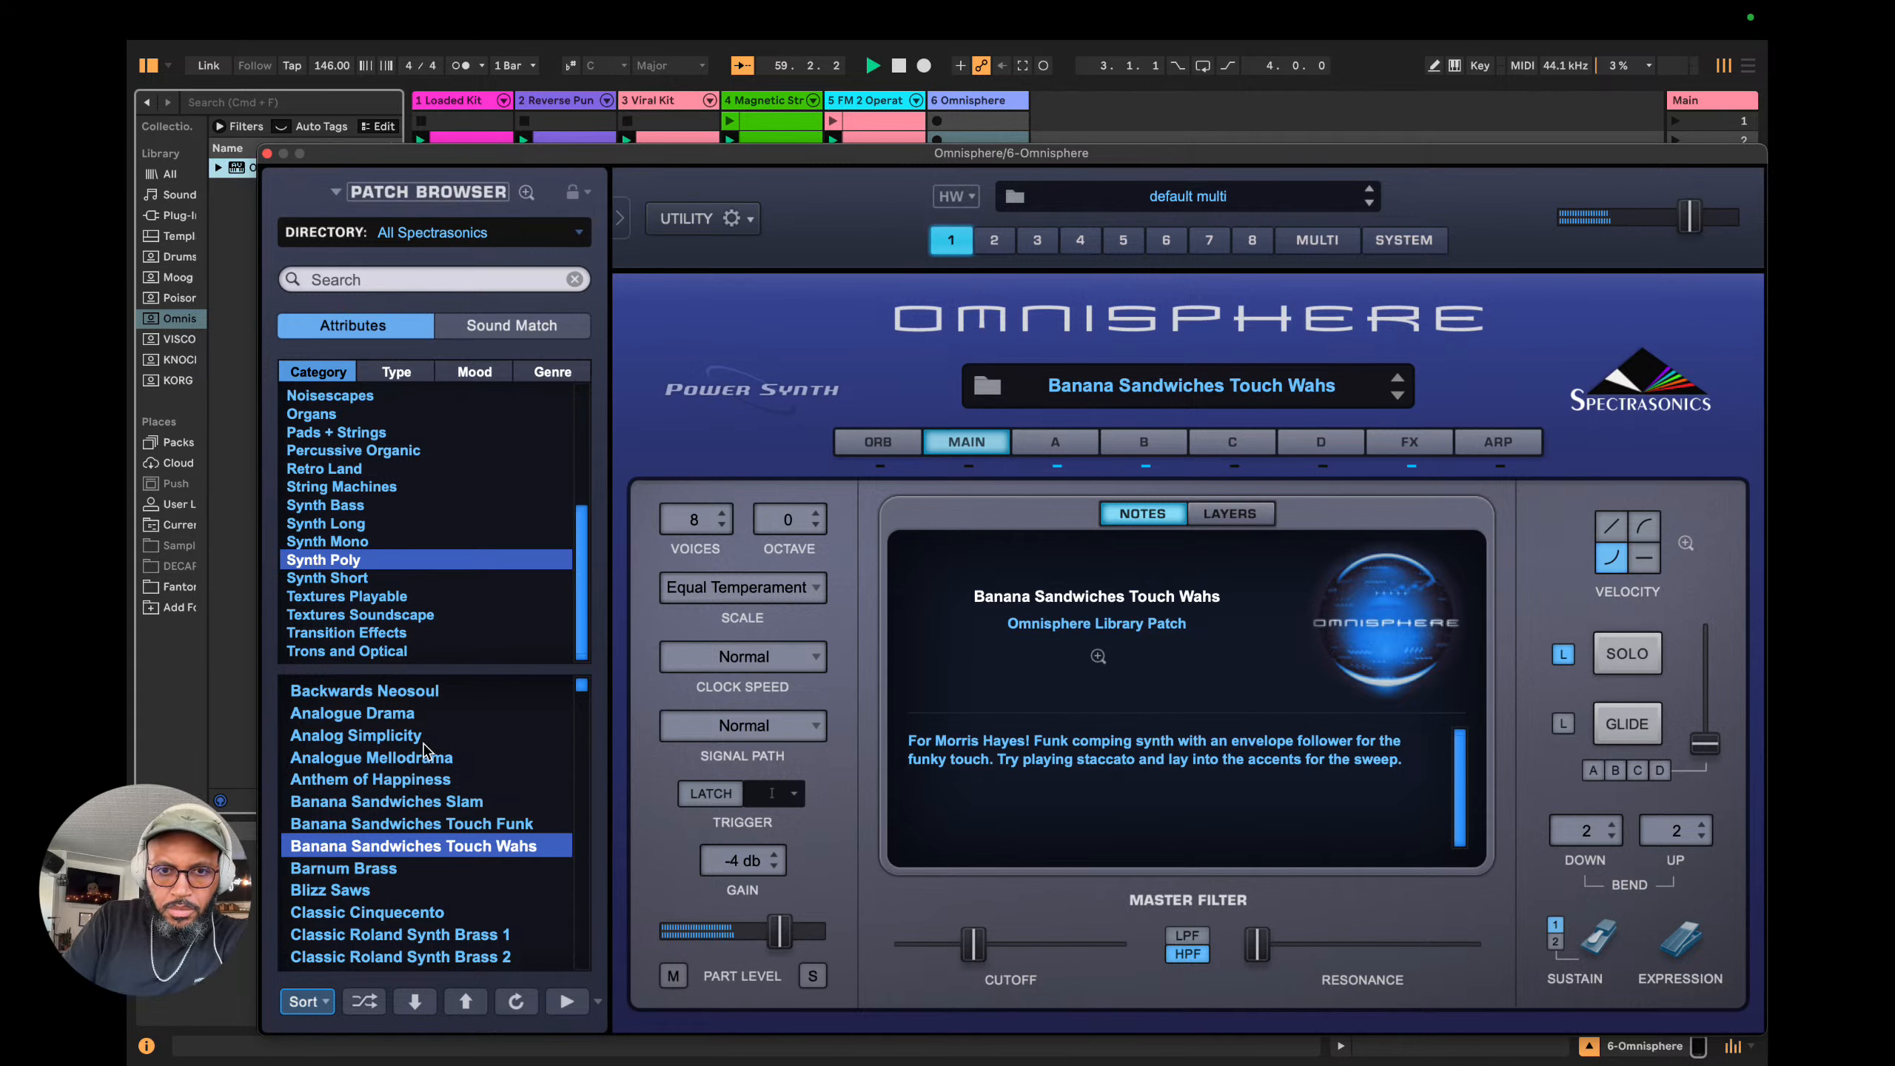
pyautogui.press('Down')
pyautogui.press('Down')
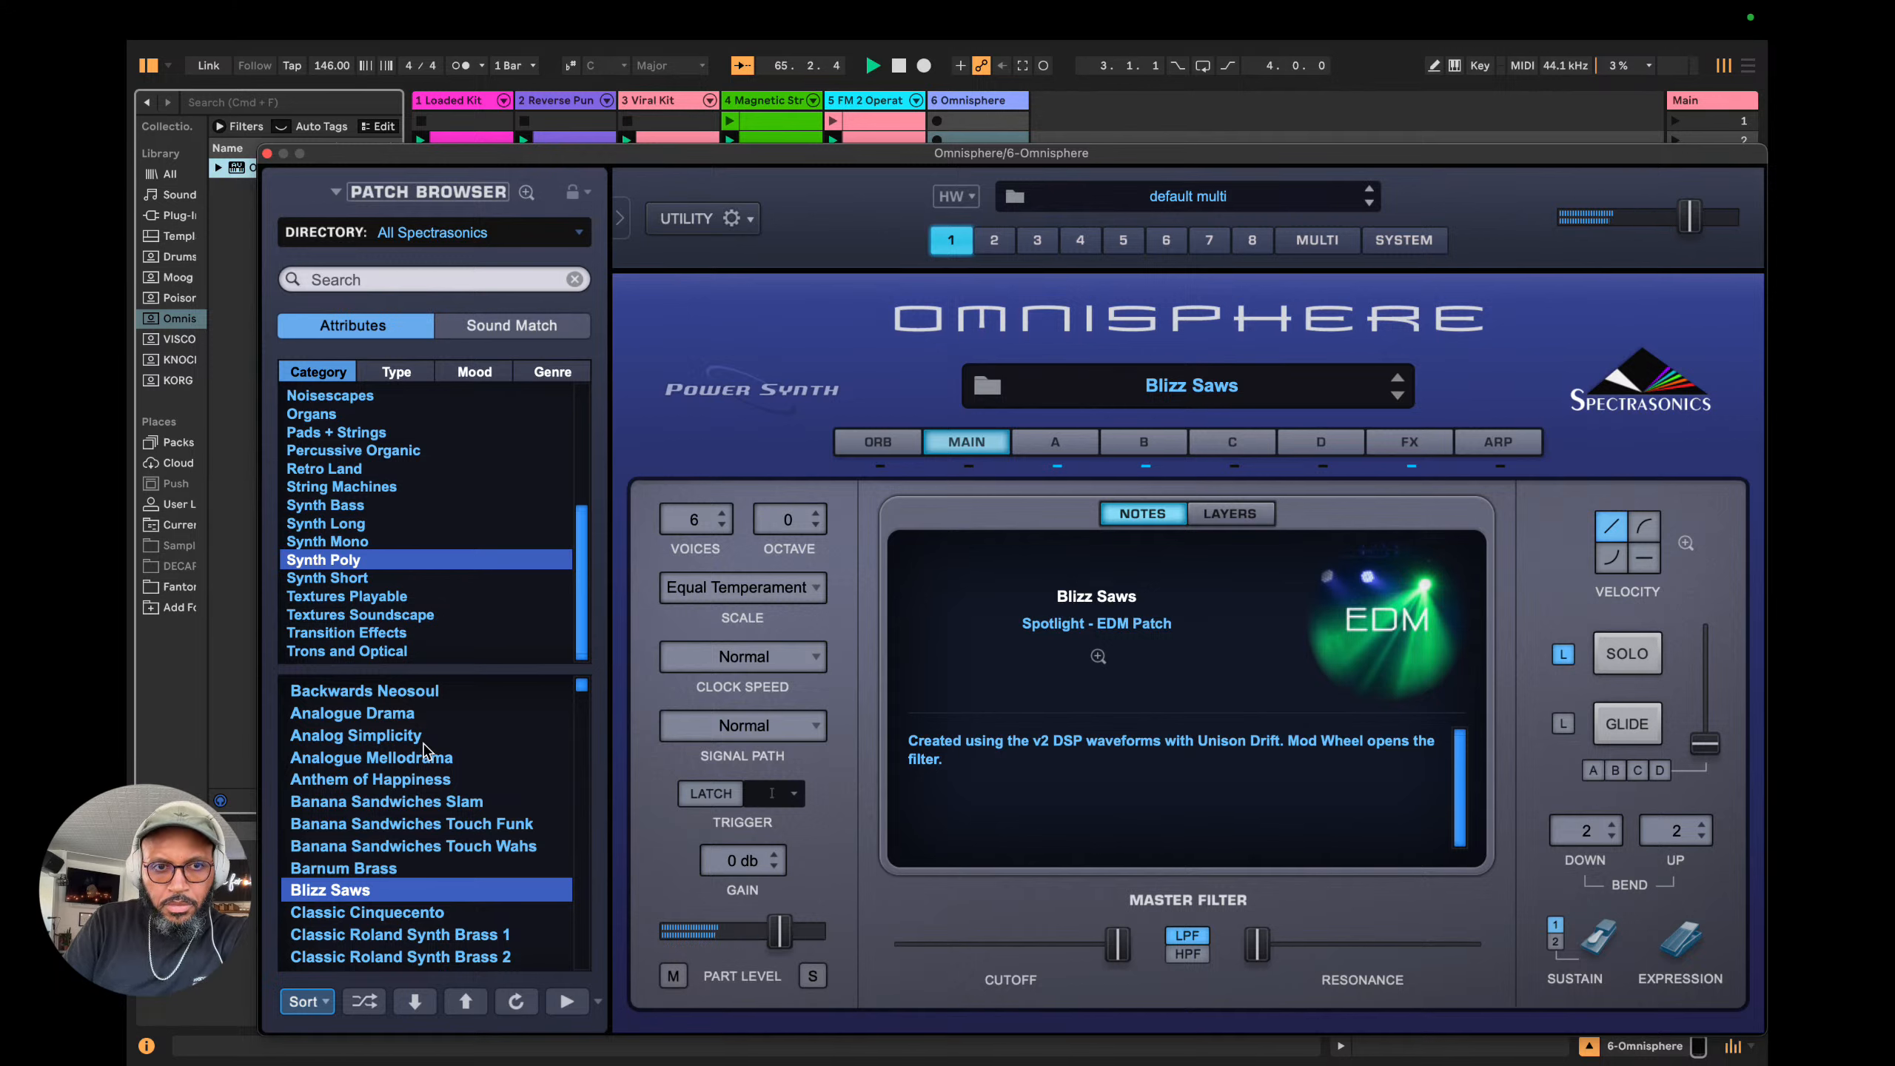
pyautogui.press('Down')
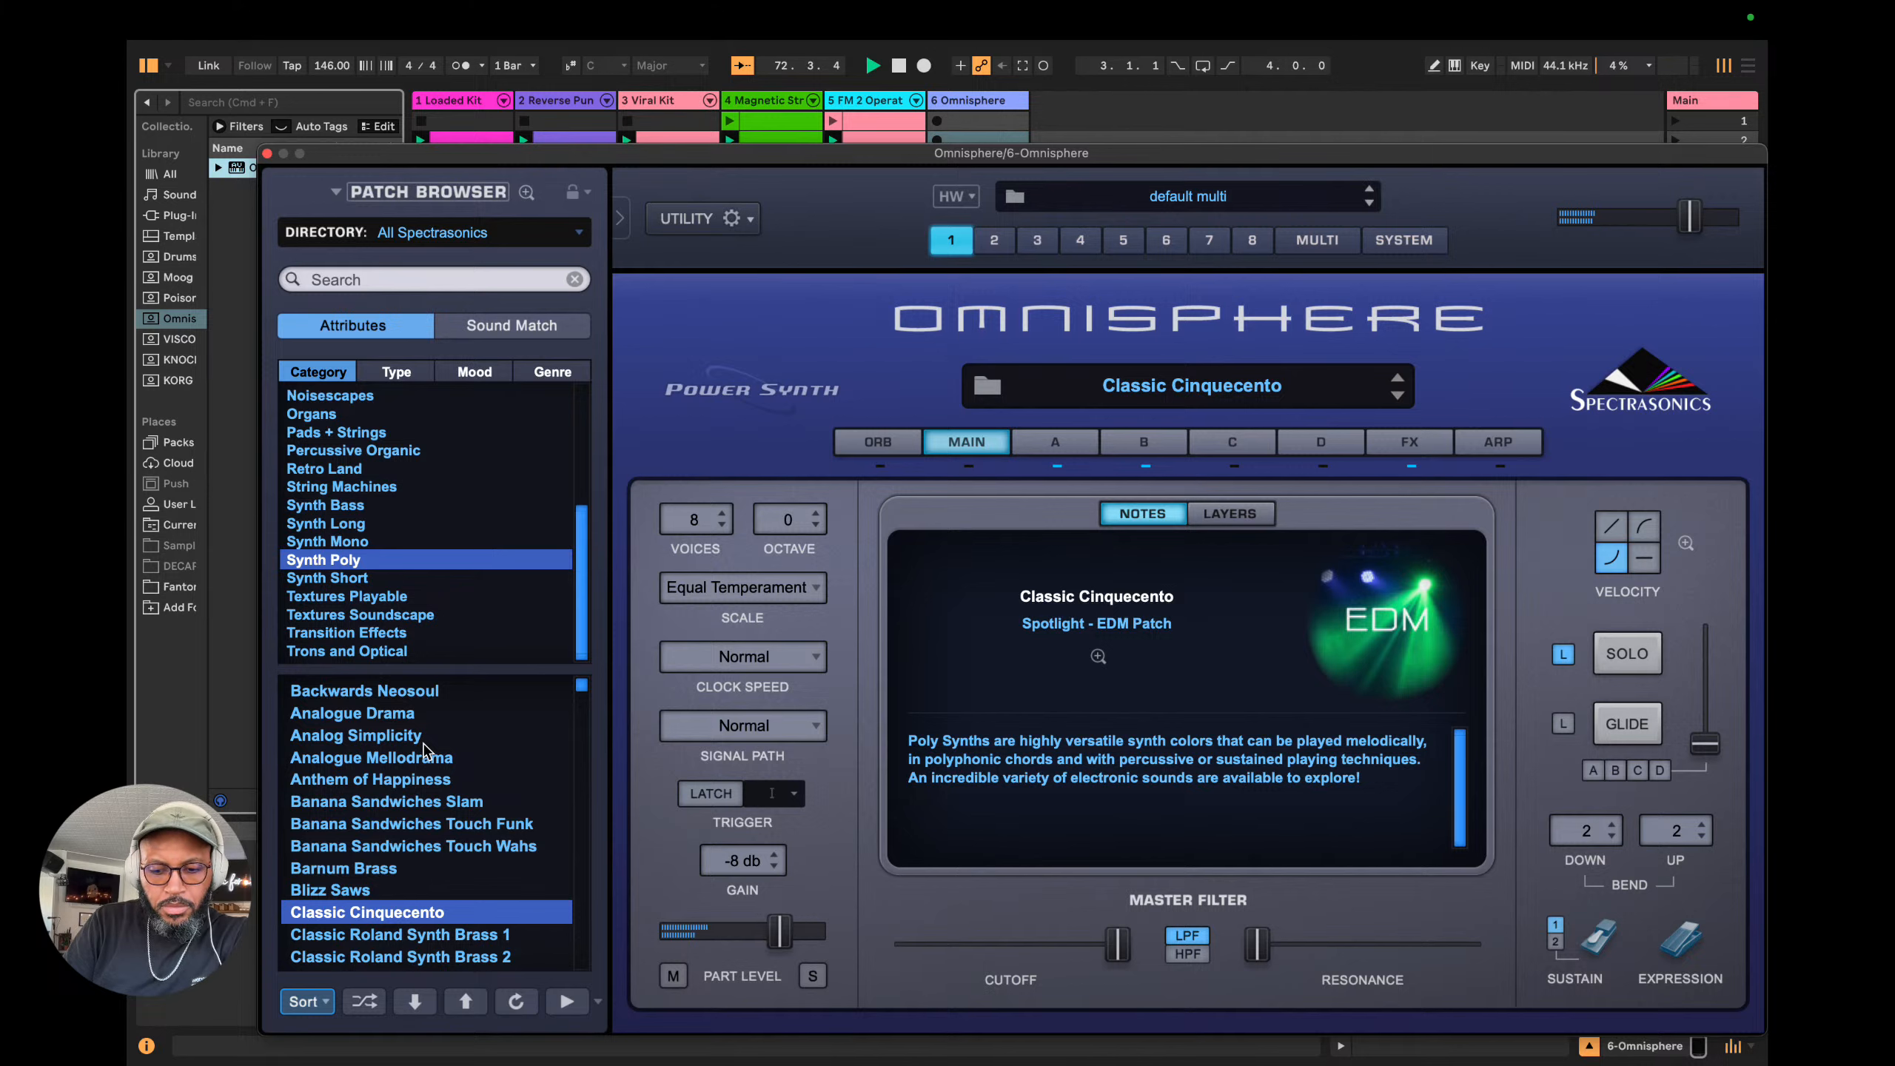
pyautogui.press('Down')
pyautogui.press('Down')
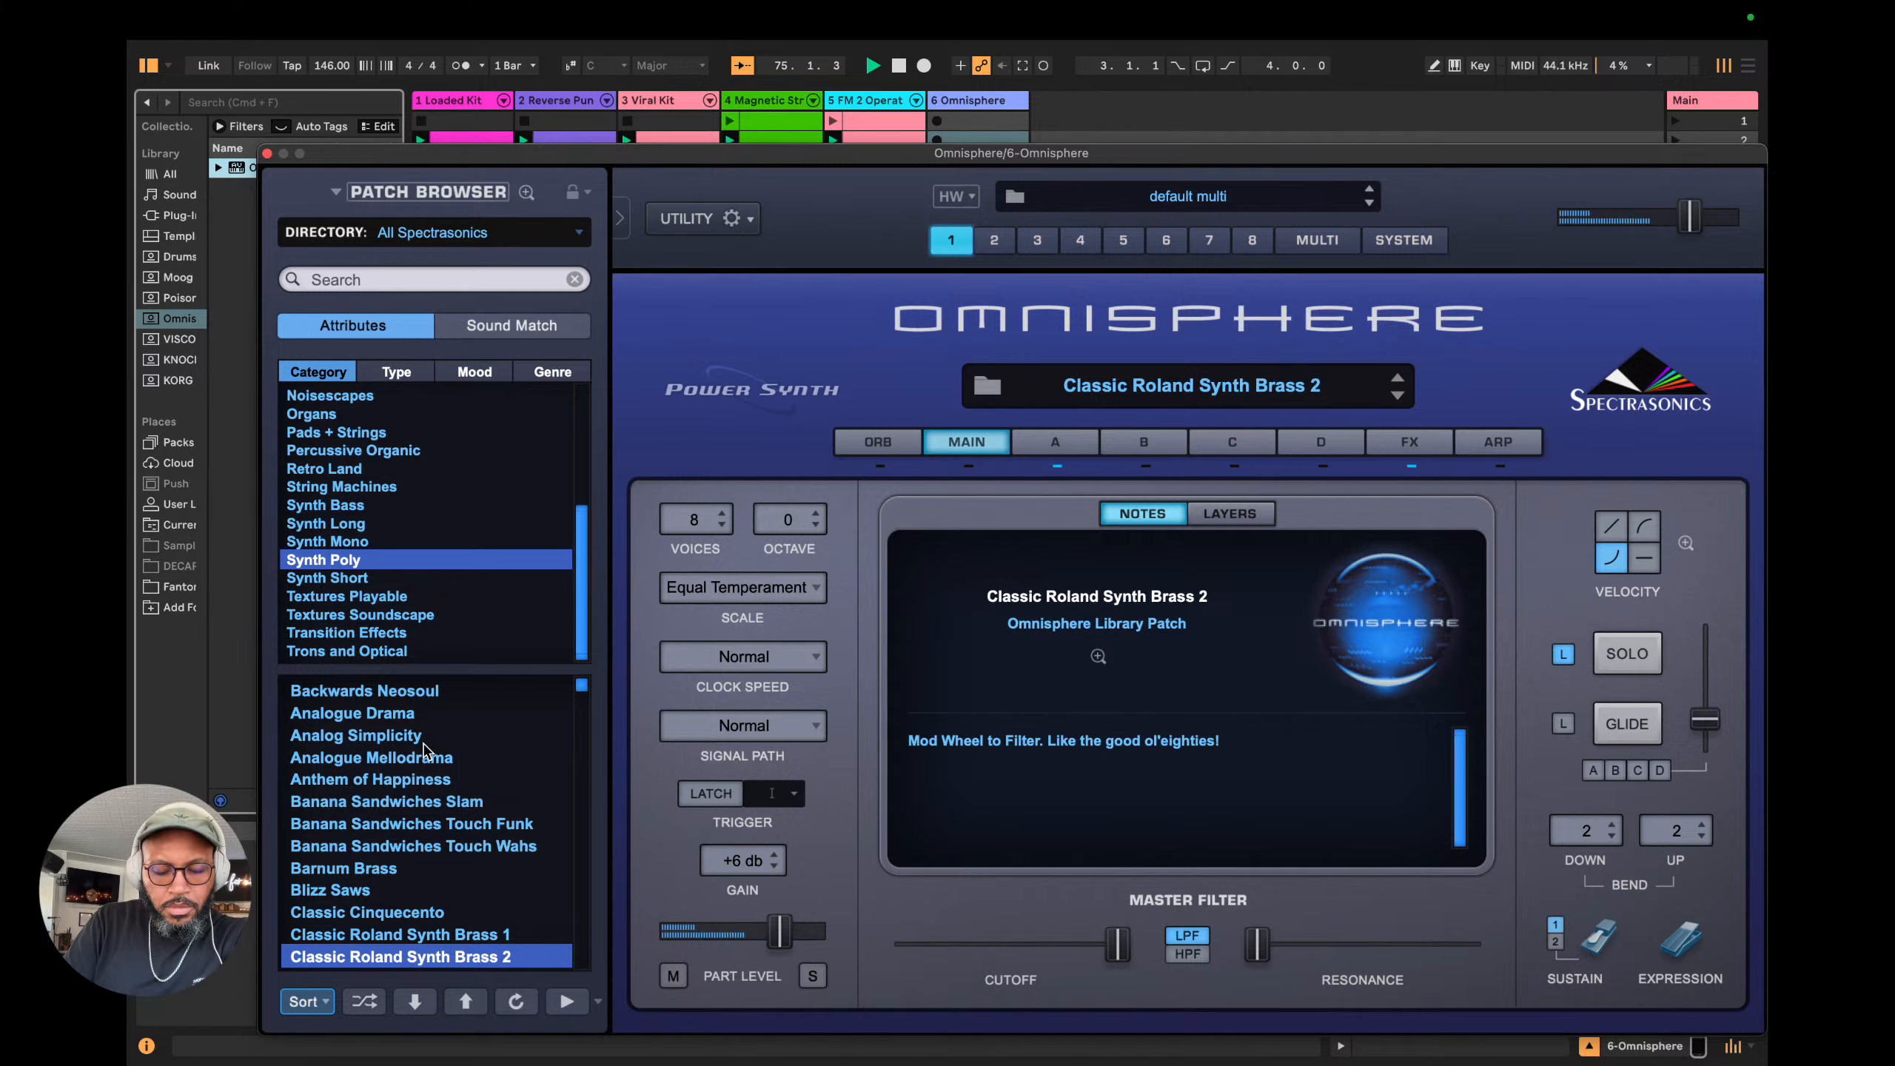
# Step through the Retro Land patches from SID In the Water Amp to load Circuitrix Computer, and close the plug-in window.
pyautogui.click(348, 468)
pyautogui.click(418, 690)
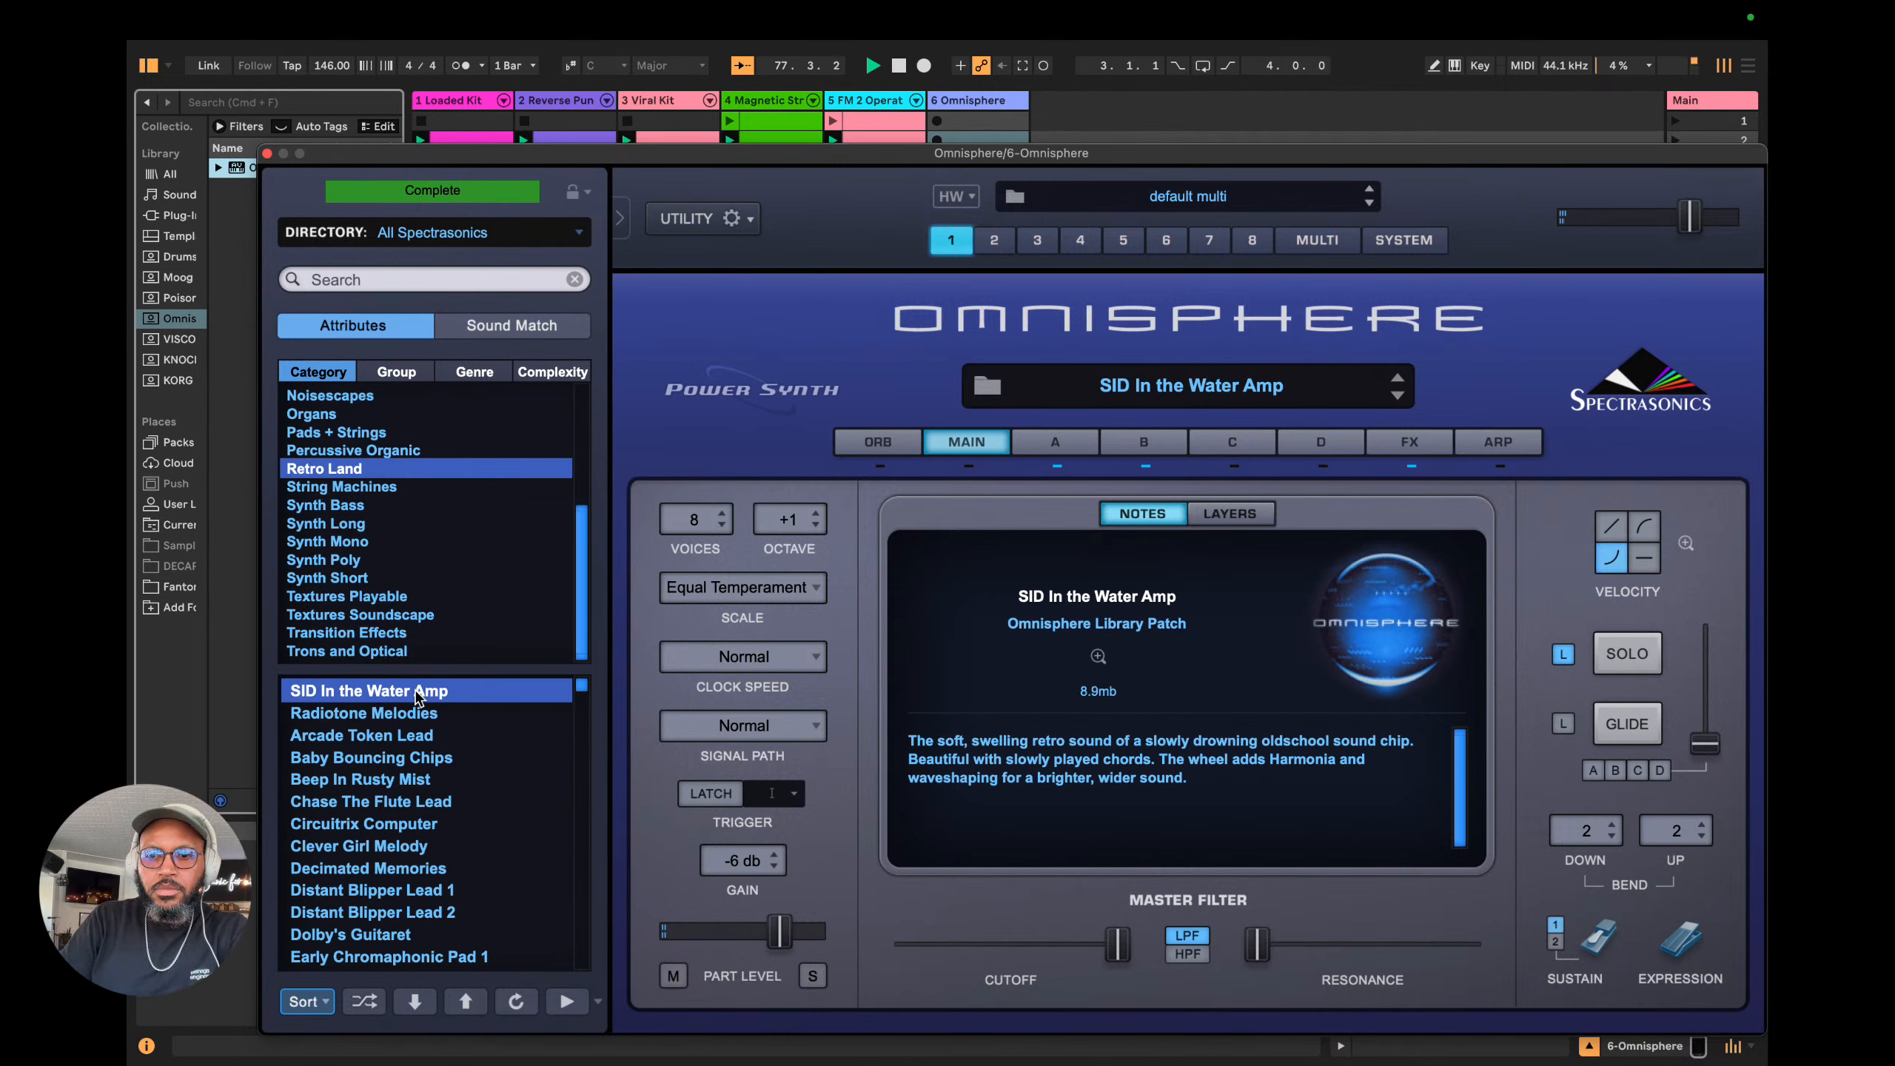
pyautogui.press('Down')
pyautogui.press('Down')
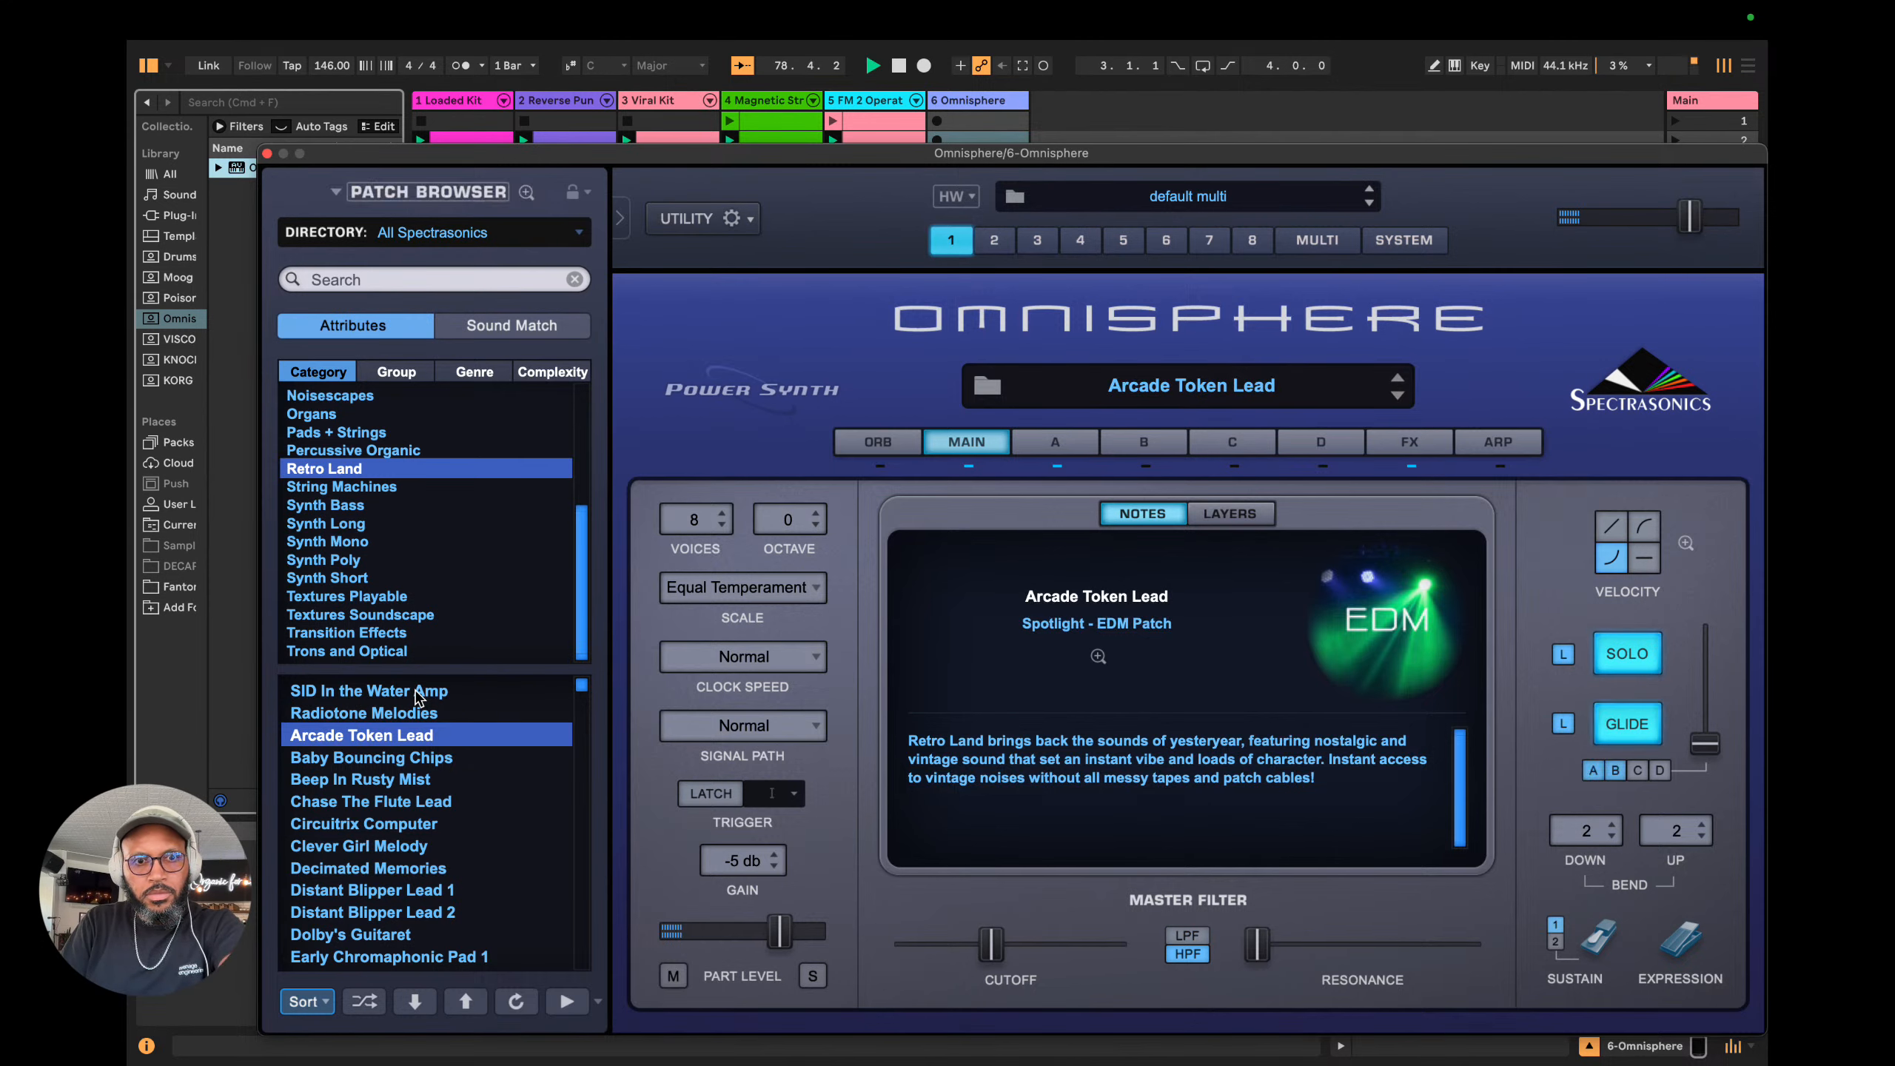
pyautogui.press('Down')
pyautogui.press('Down')
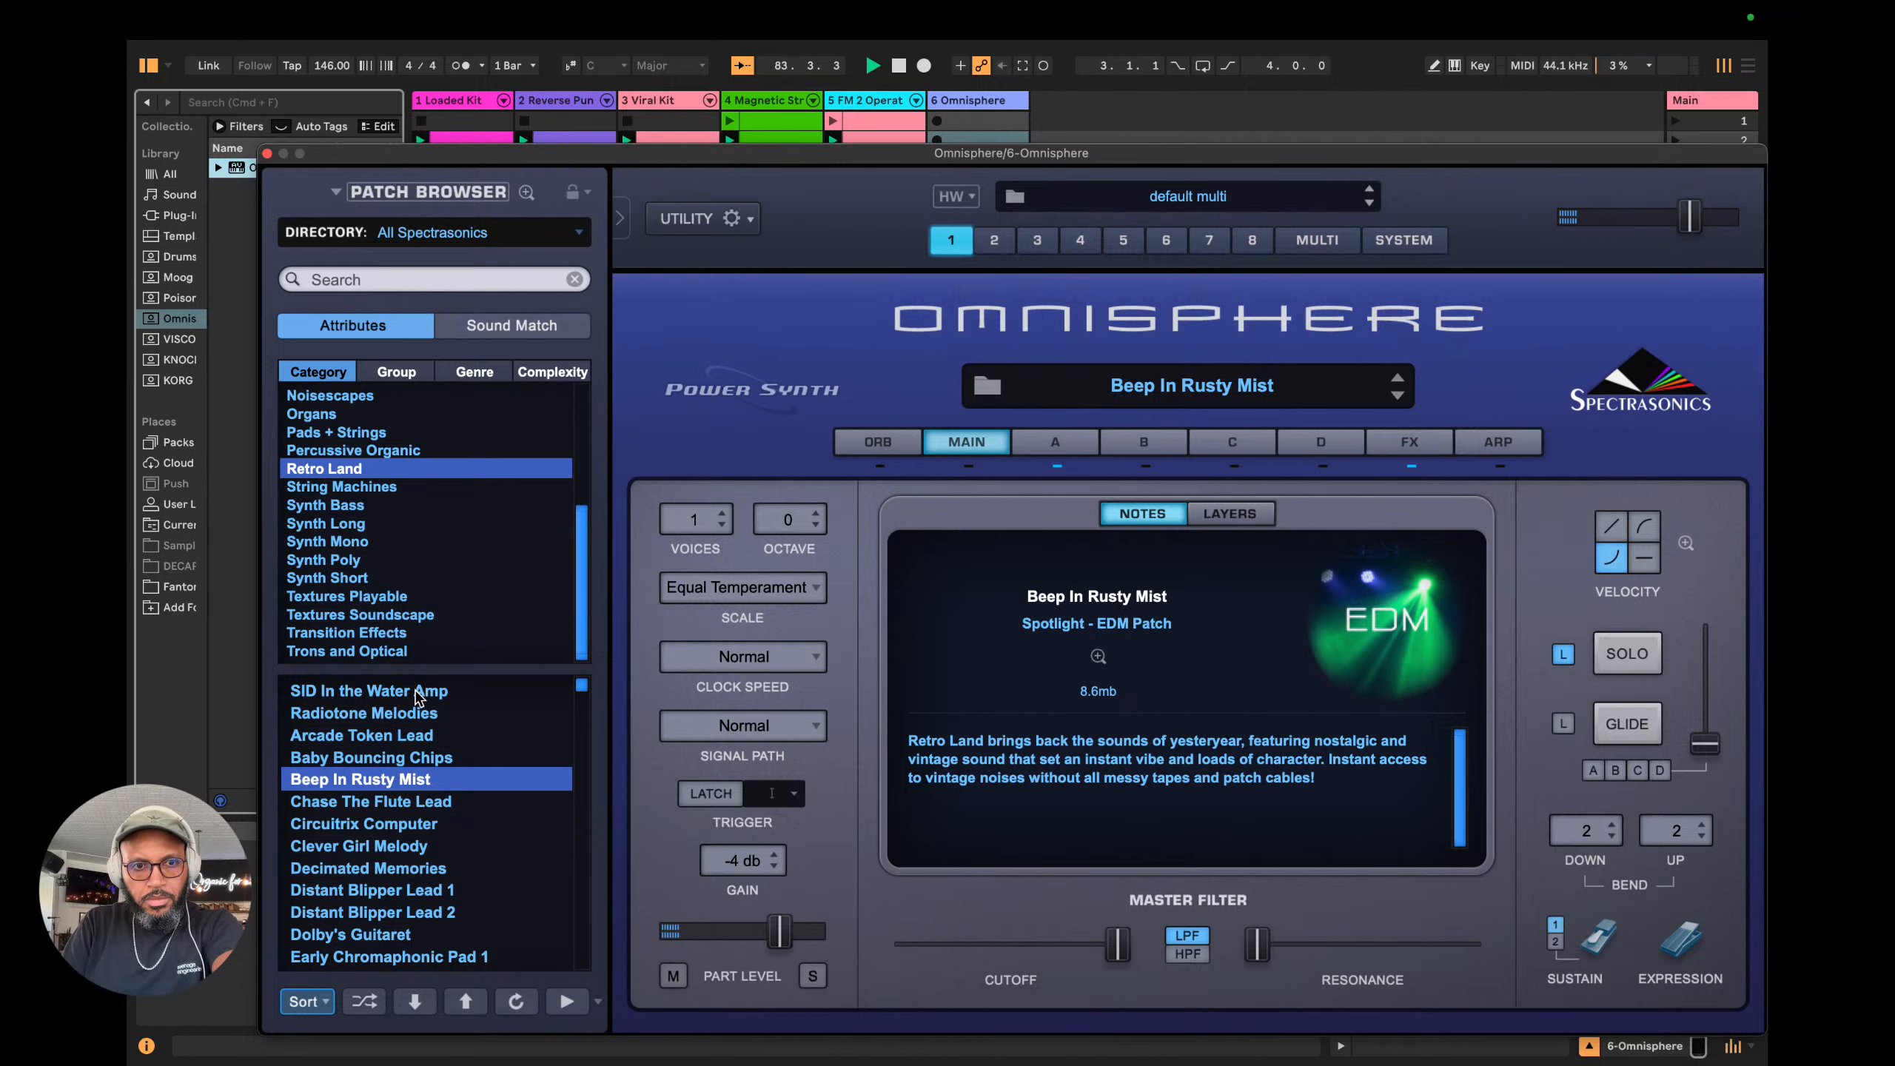
pyautogui.press('Down')
pyautogui.press('Down')
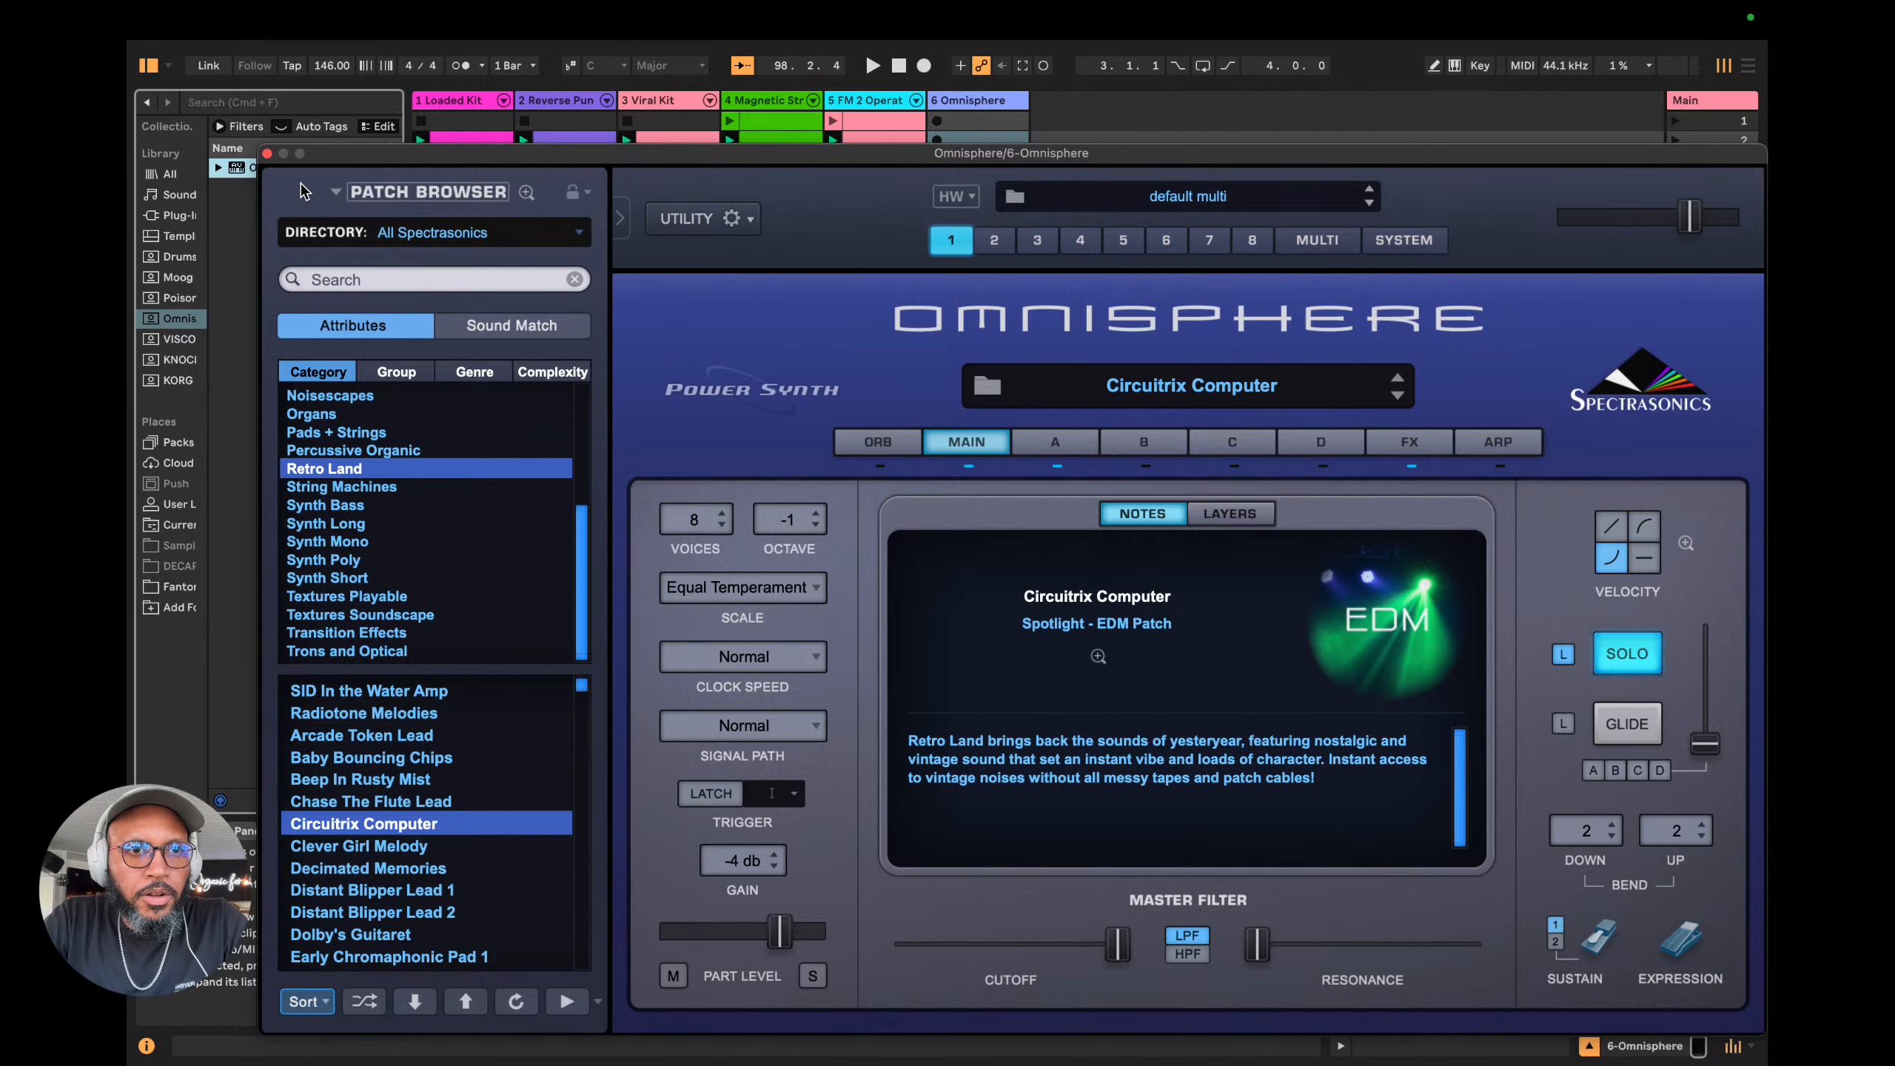
pyautogui.click(268, 155)
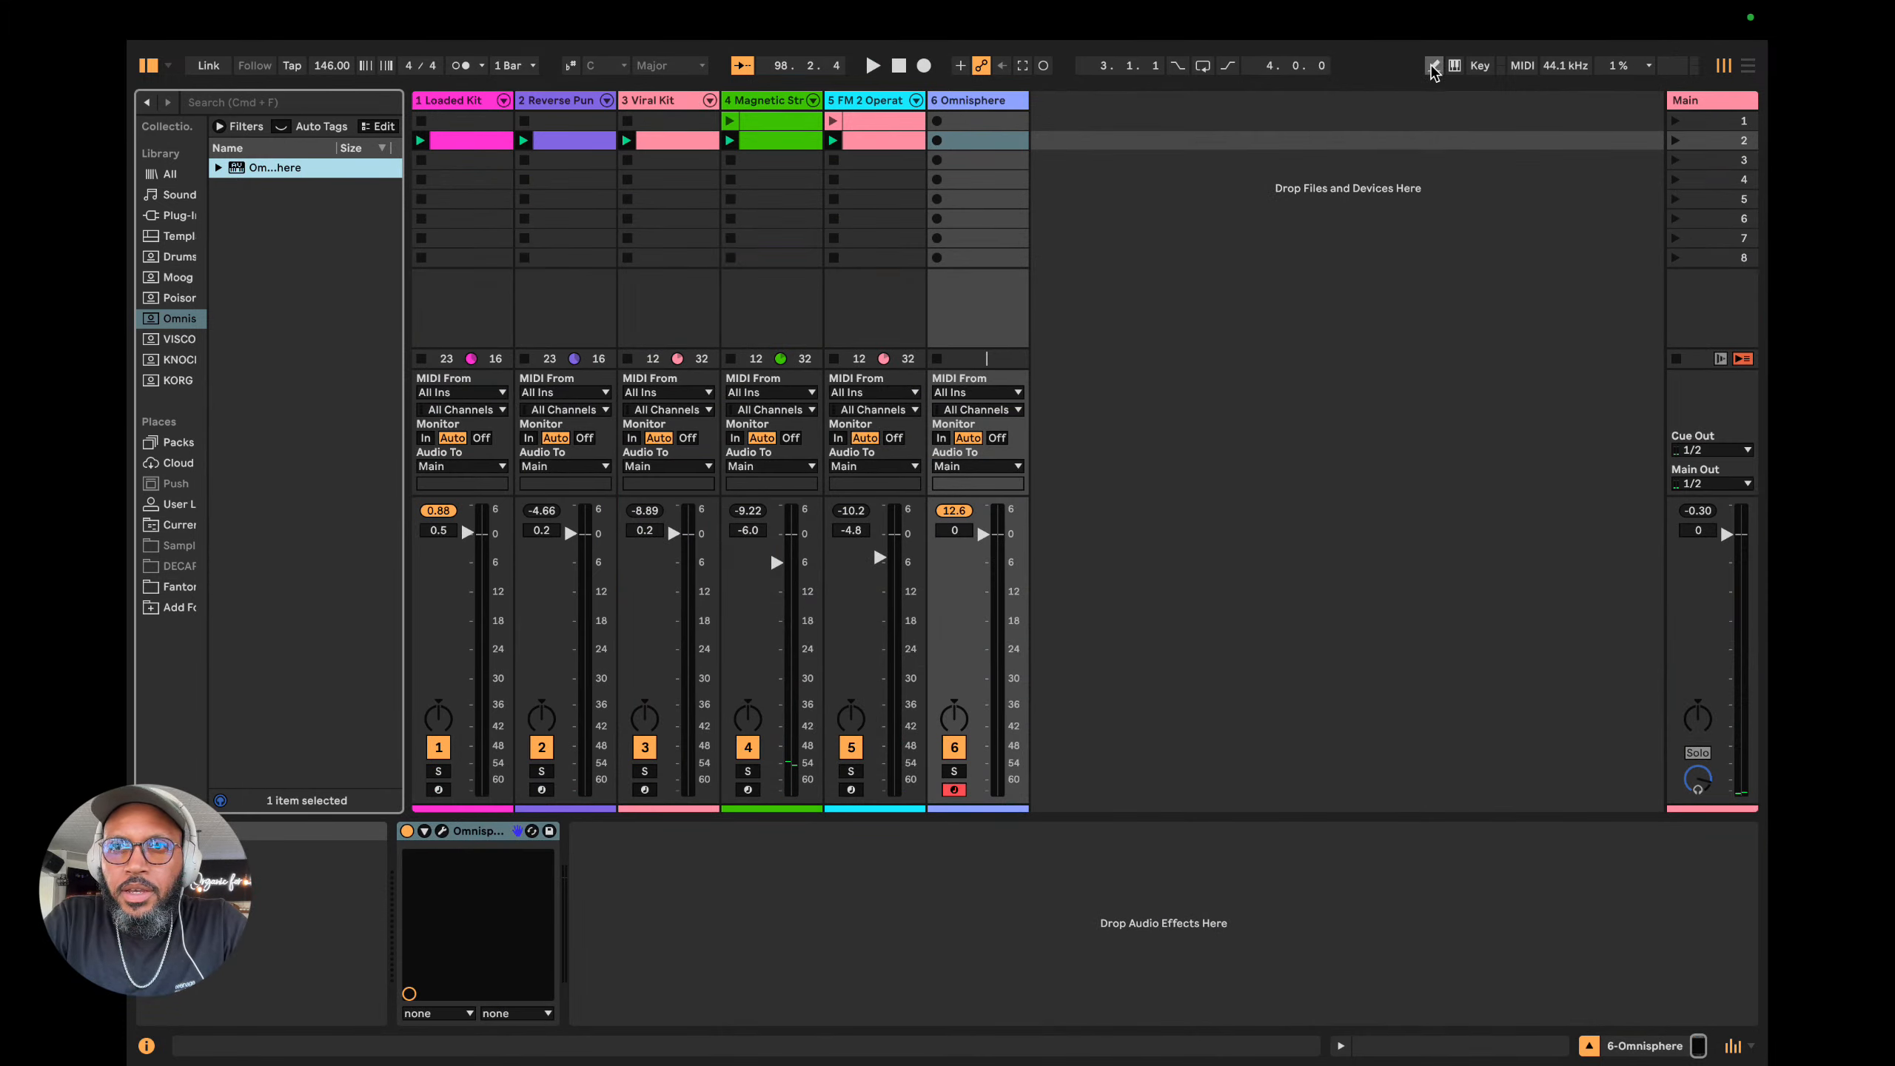
# Create an empty MIDI clip in the scene 2 slot of the Omnisphere track.
pyautogui.click(1480, 66)
pyautogui.click(1480, 66)
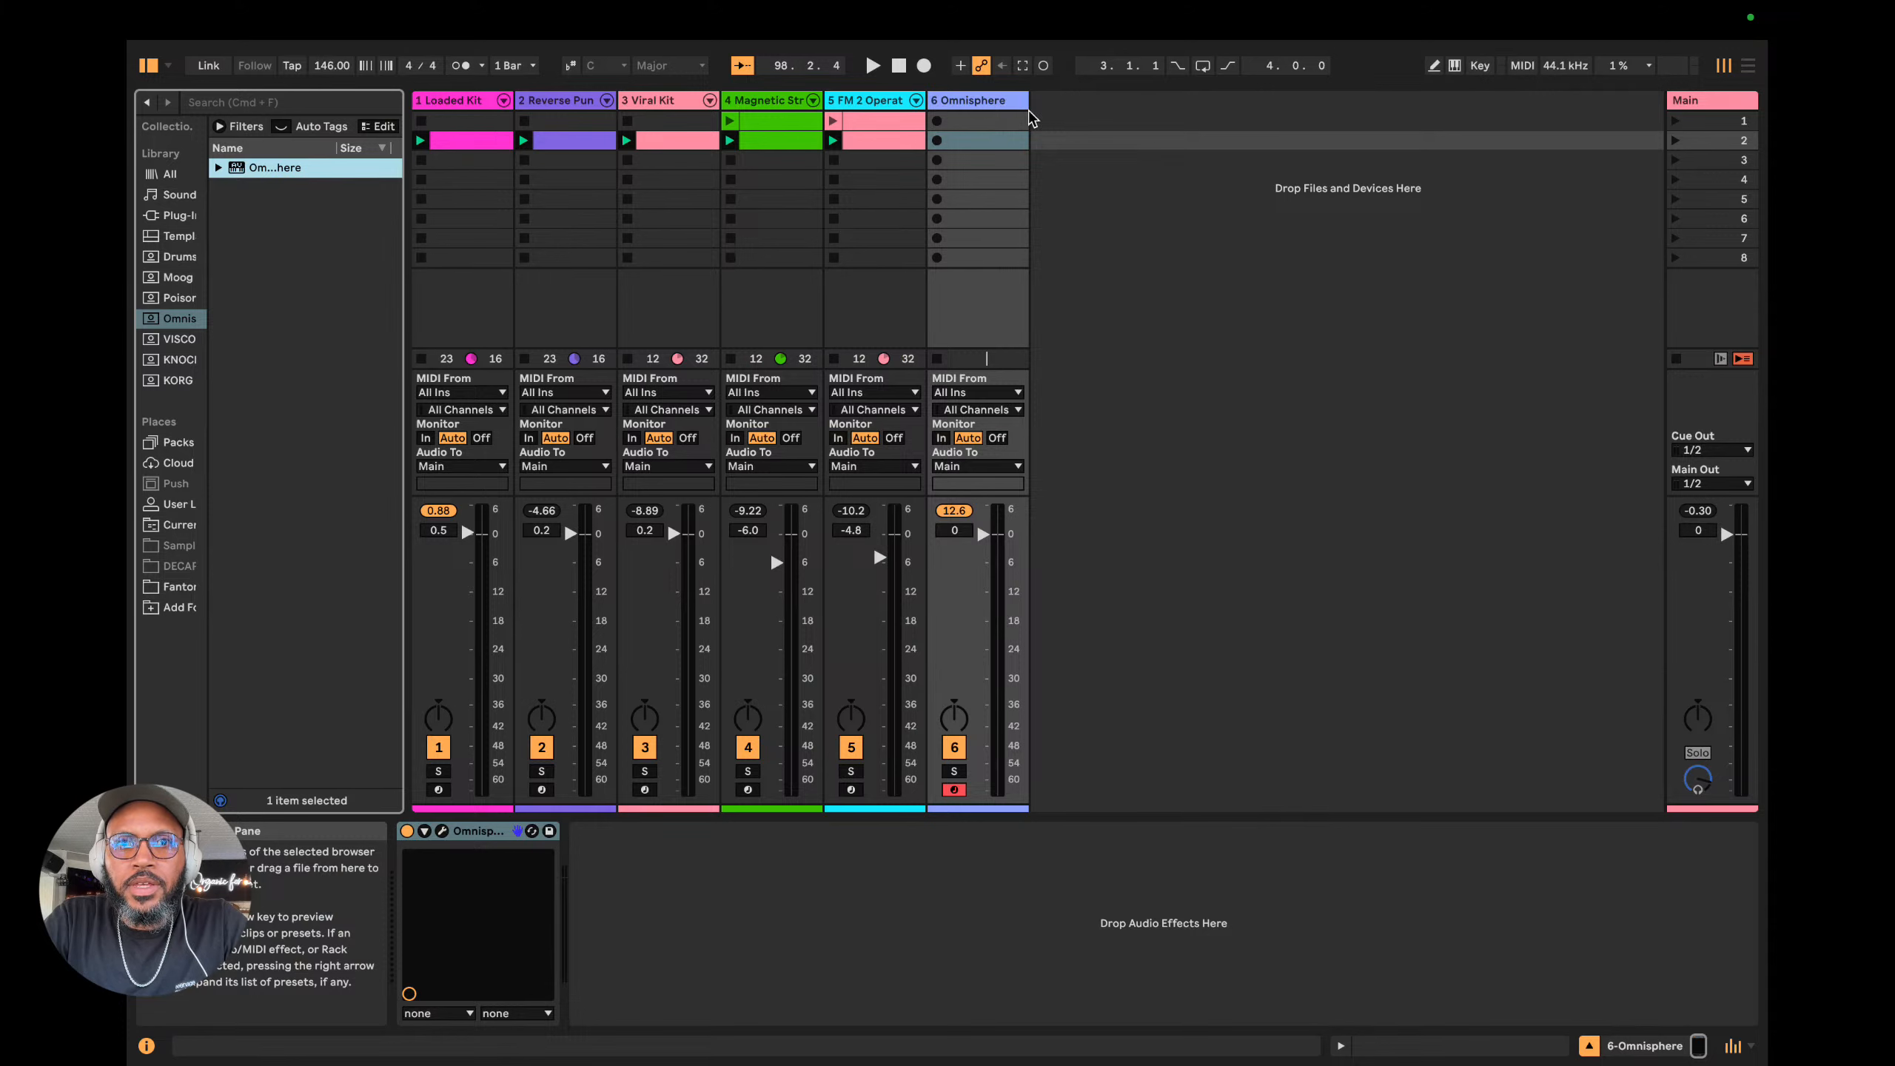
pyautogui.click(990, 147)
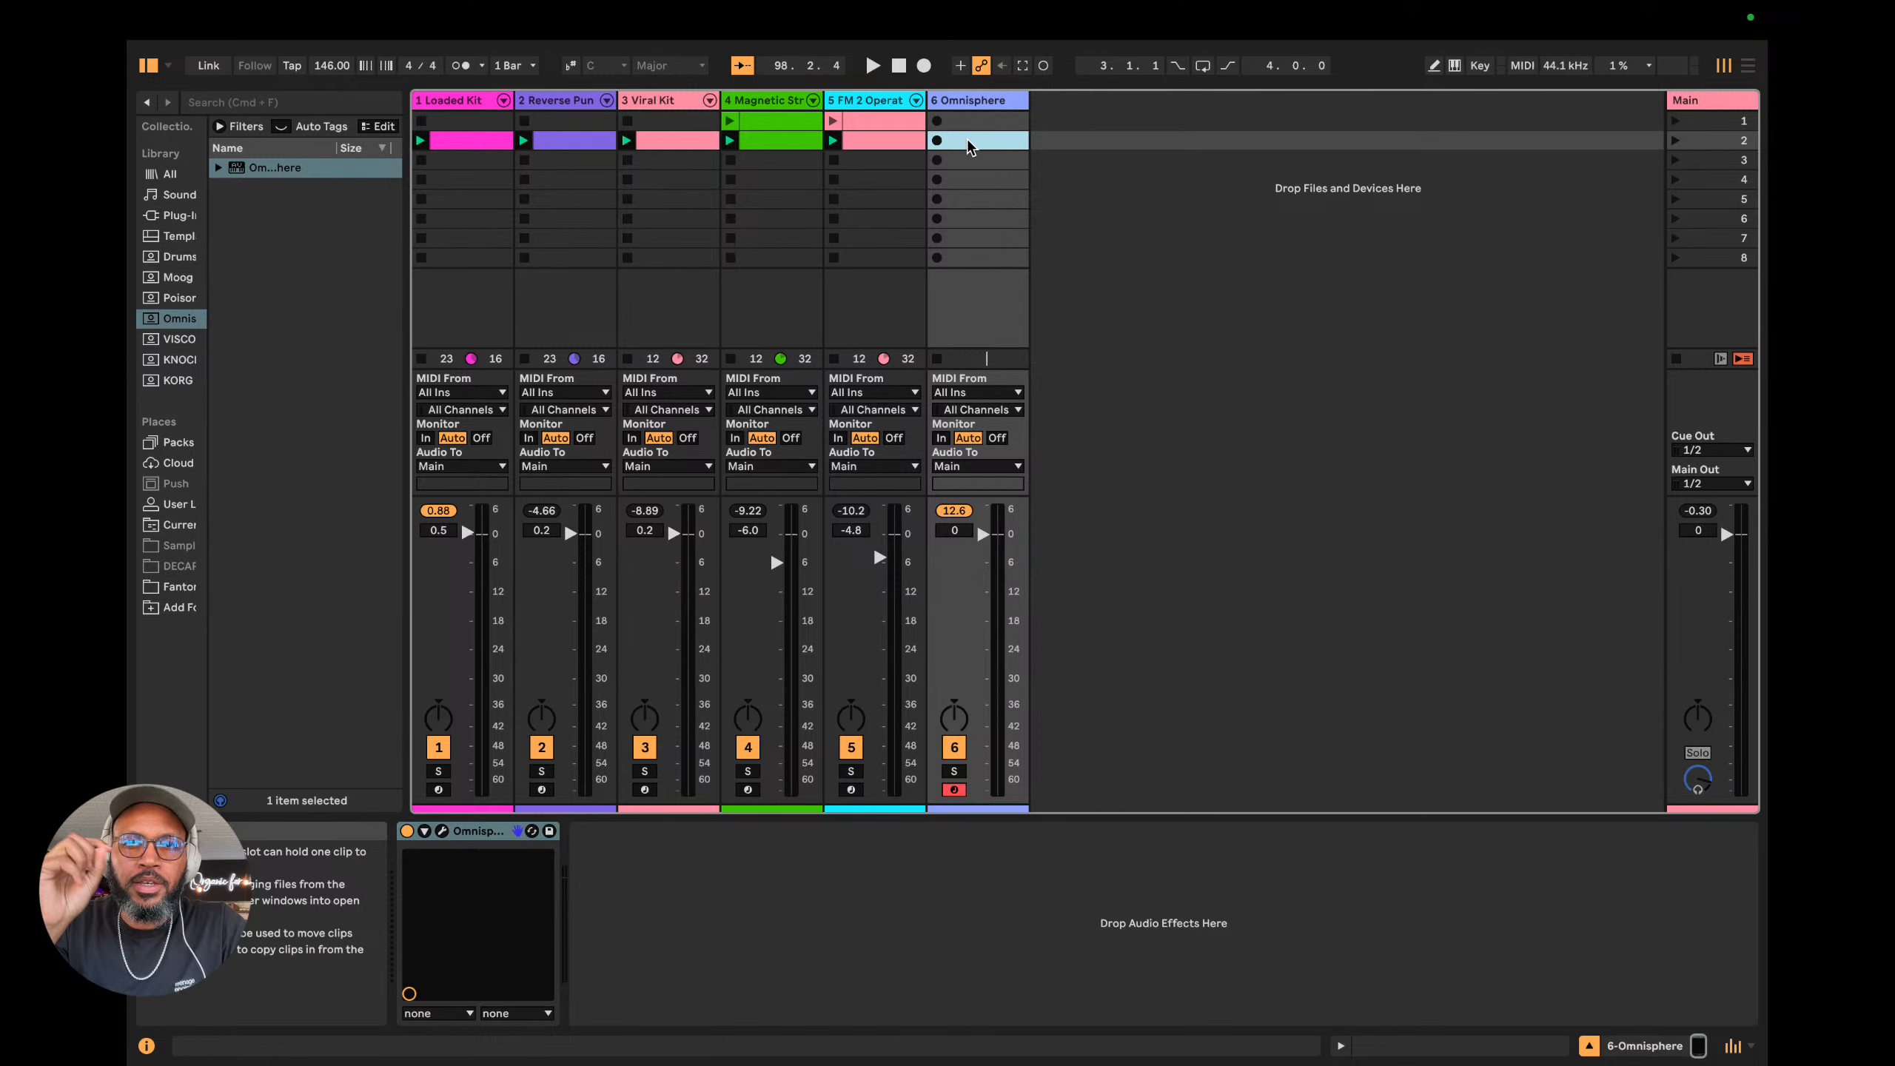
pyautogui.doubleClick(970, 147)
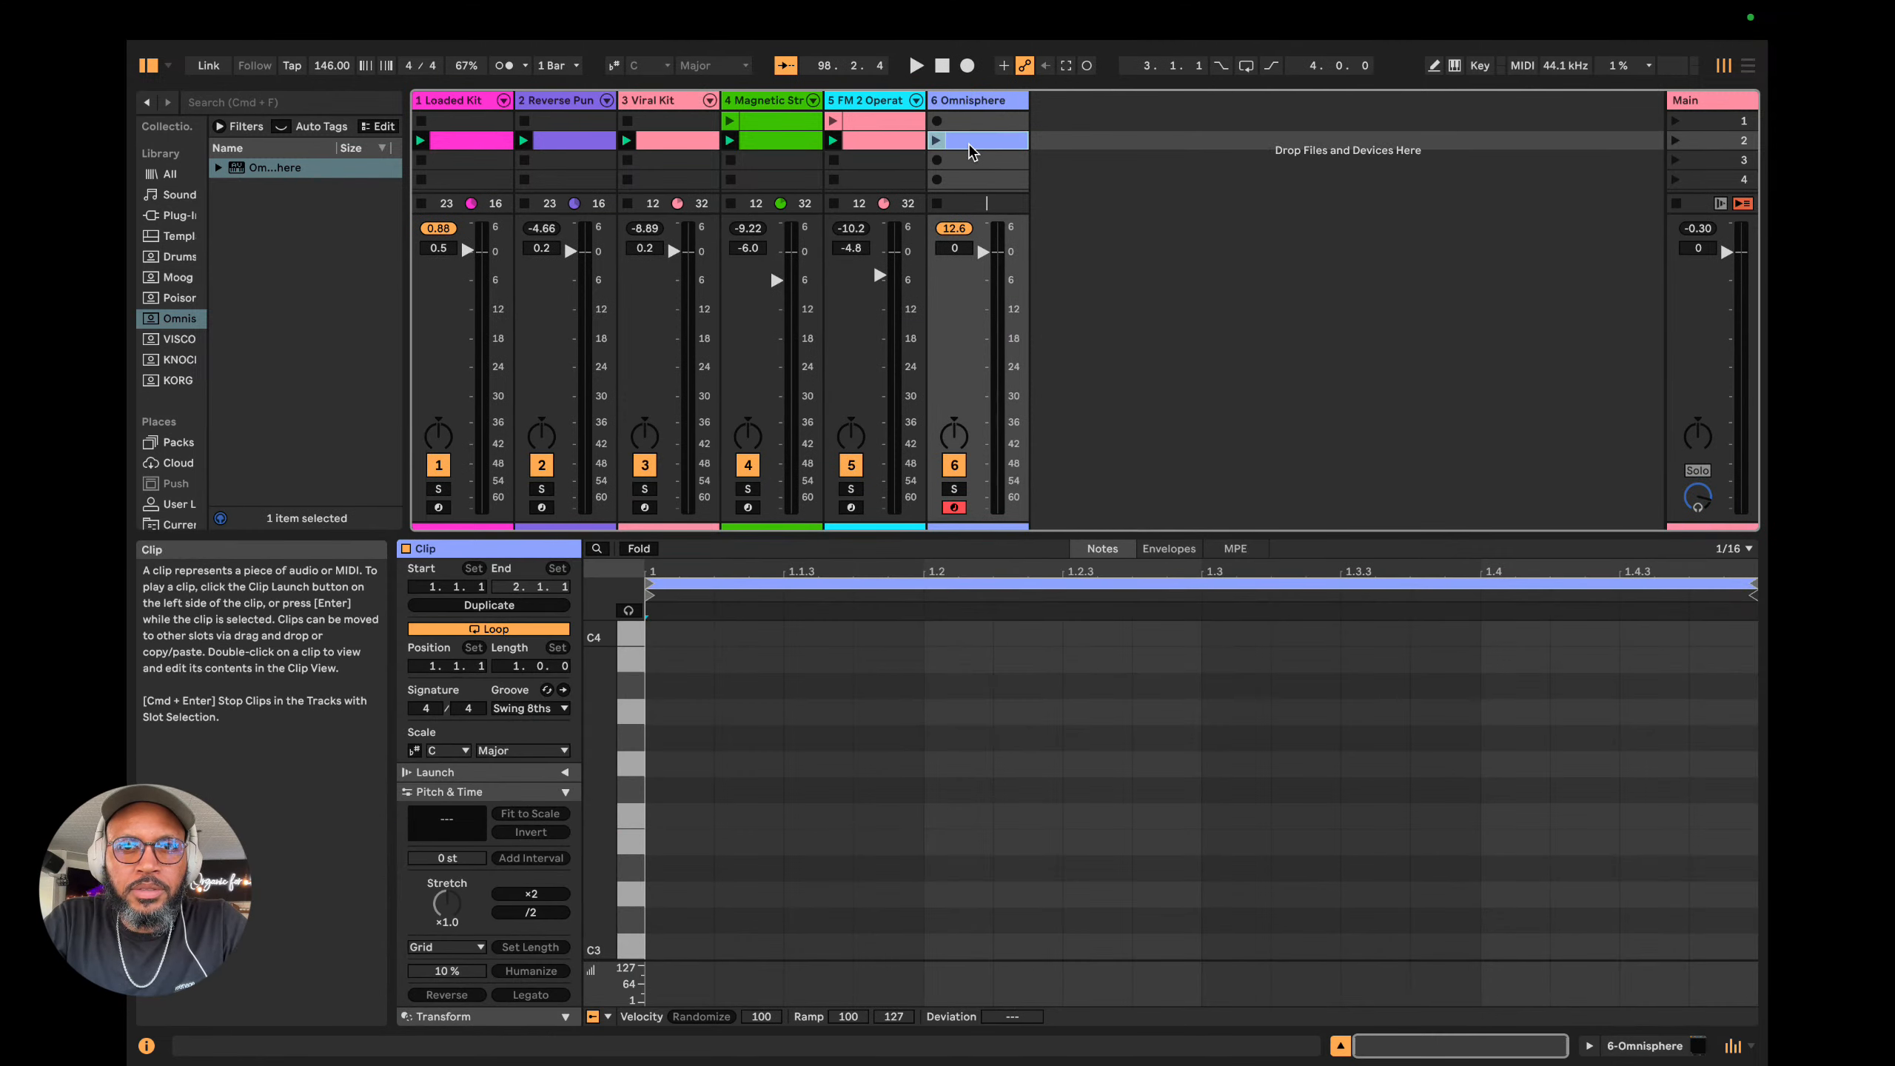